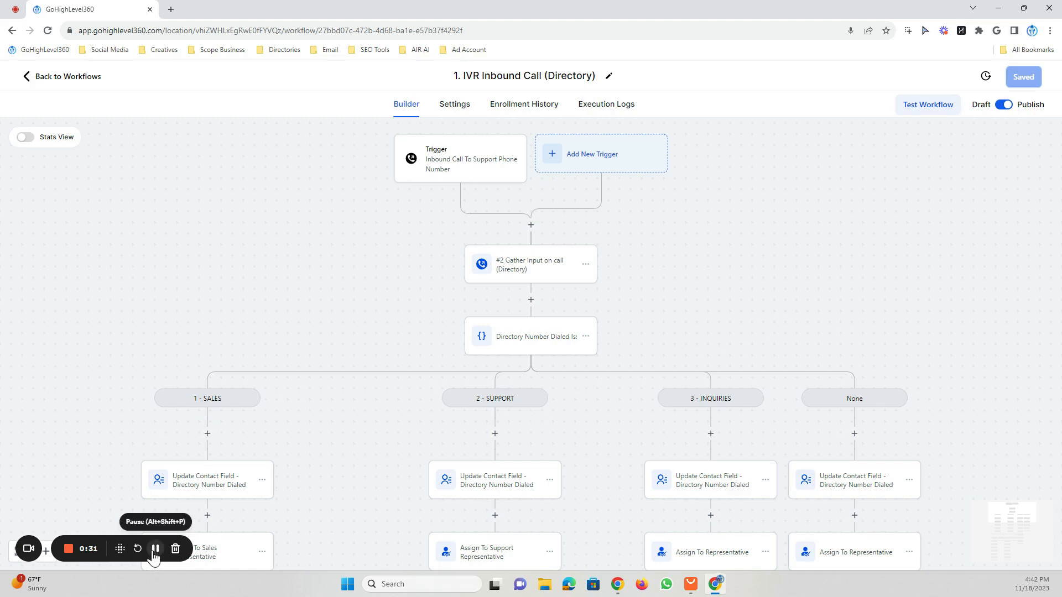
Return to the workflow list and create a new workflow from scratch.
click(78, 79)
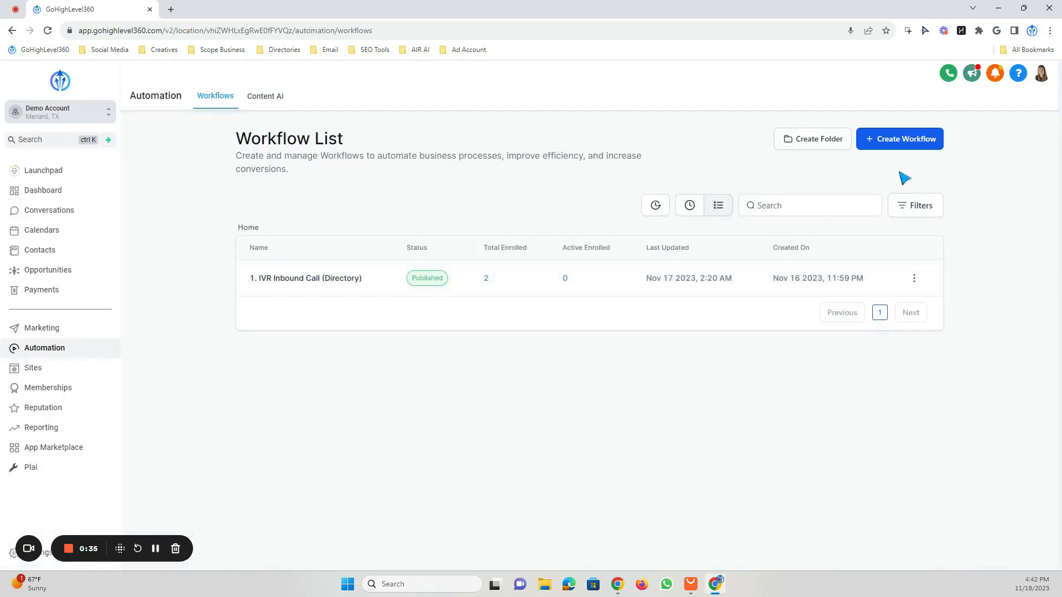
click(882, 145)
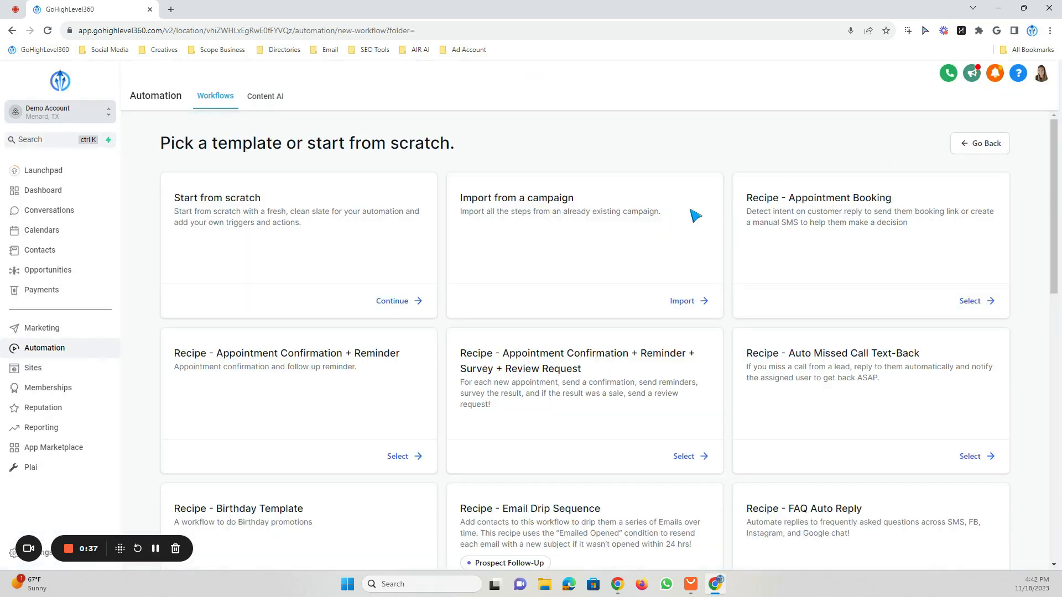
click(395, 301)
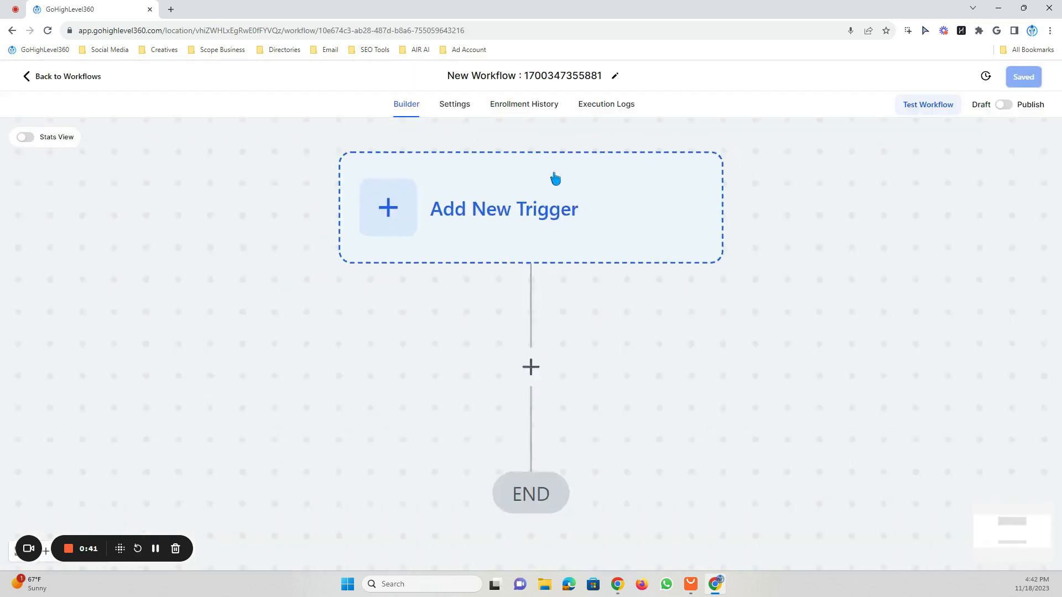
Rename the new workflow to "IVR Inbound Call" and save it.
click(609, 75)
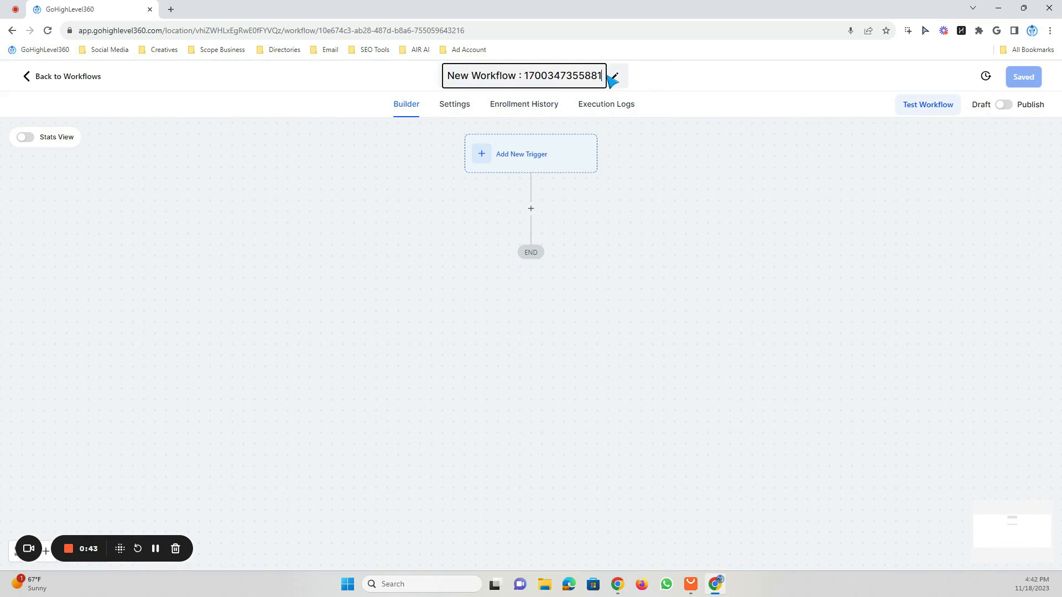
drag(609, 76, 446, 90)
key(BackSpace)
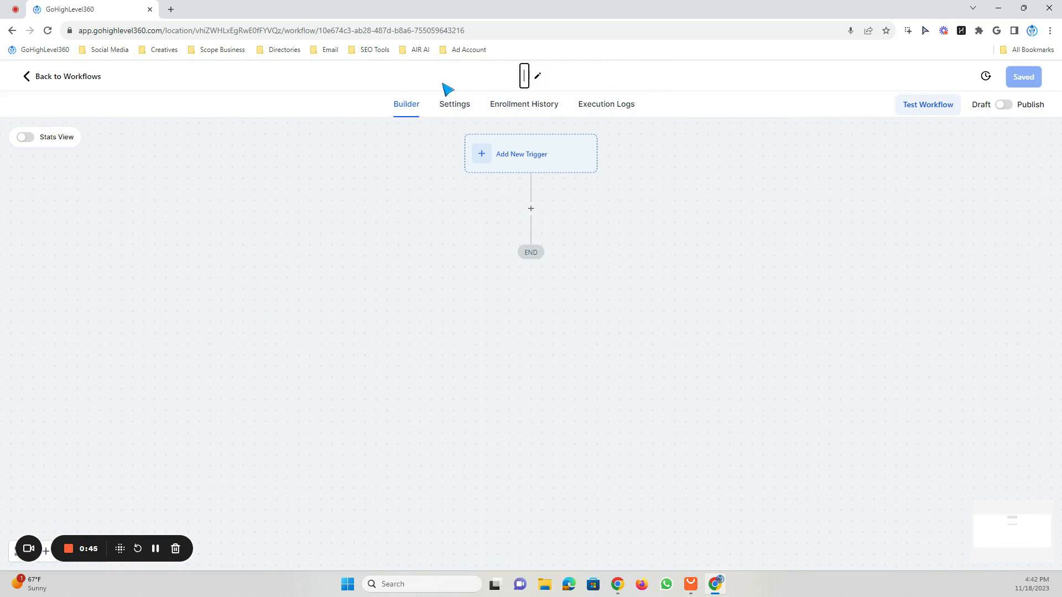
text(IVR Inboud)
key(BackSpace)
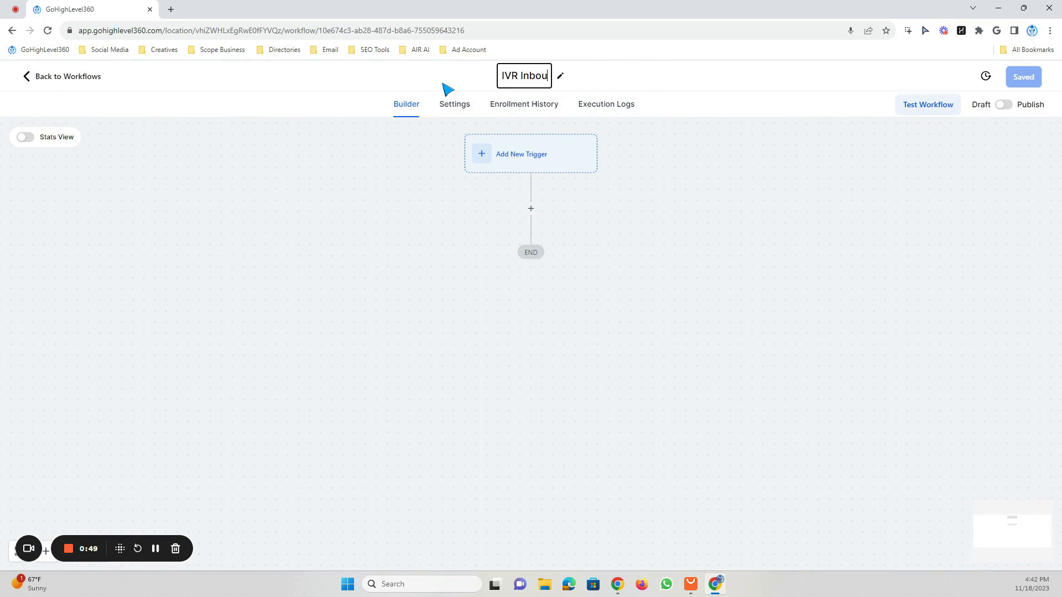
text(nd Call)
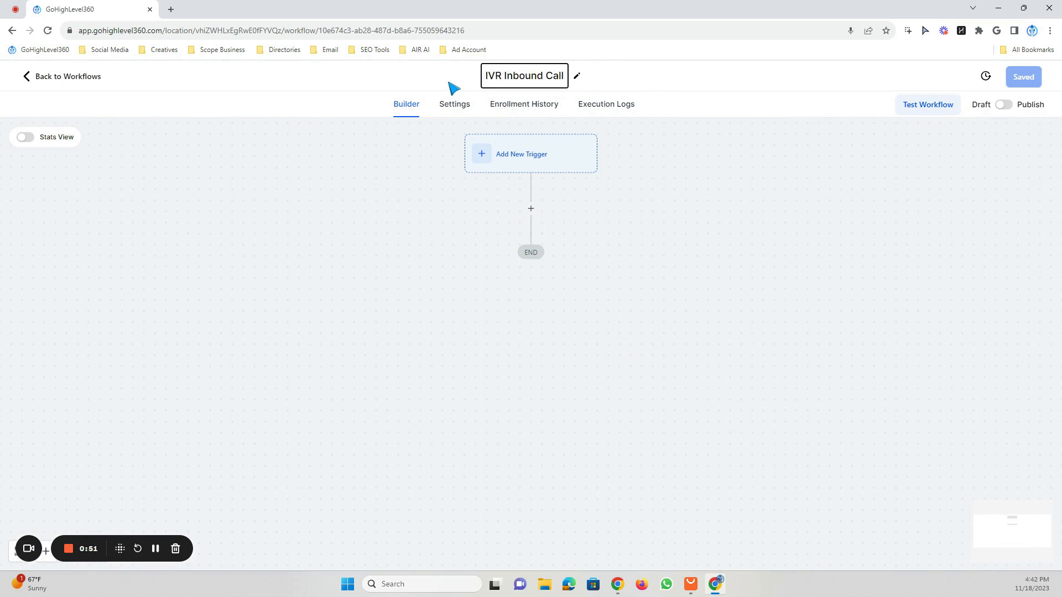
key(Return)
click(1023, 77)
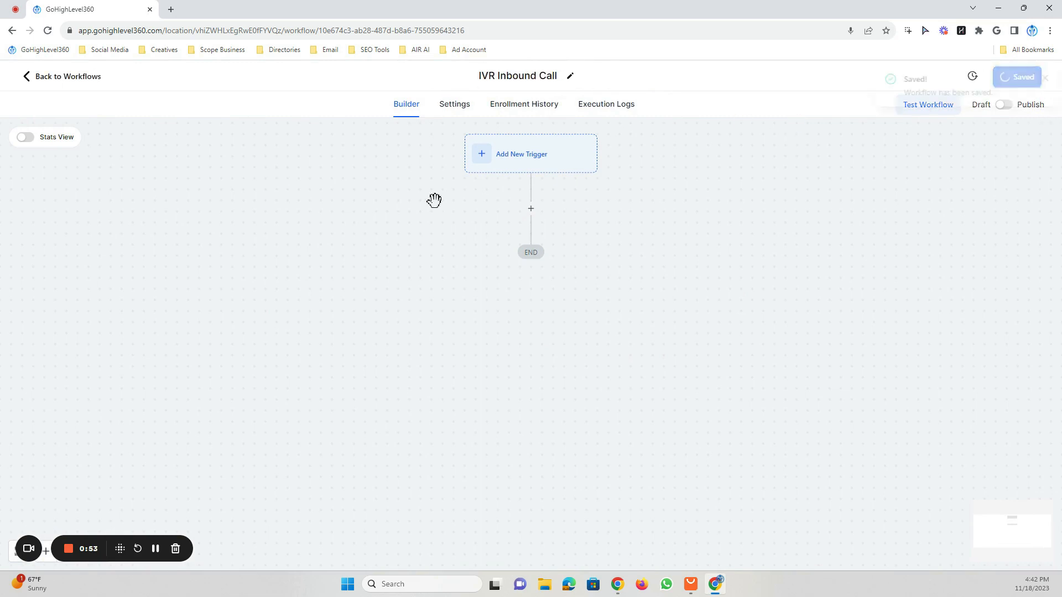
click(557, 161)
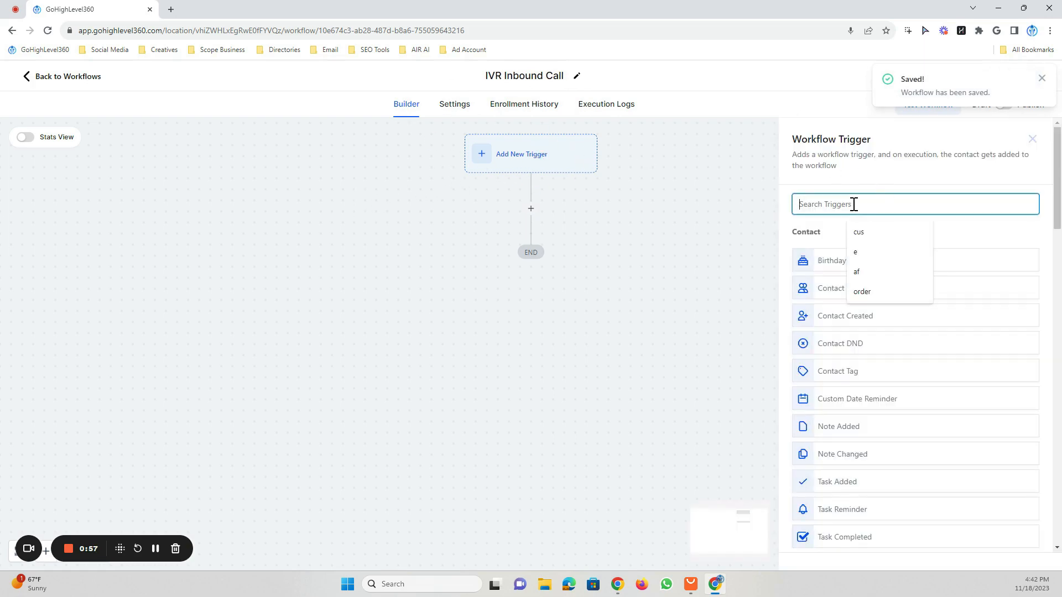
text(IVR)
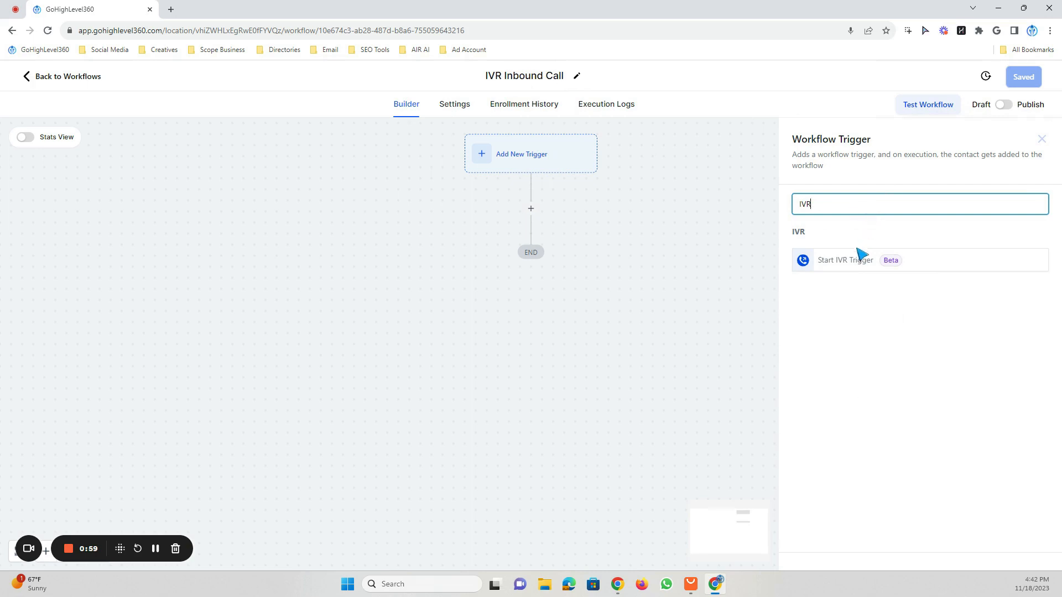
click(853, 265)
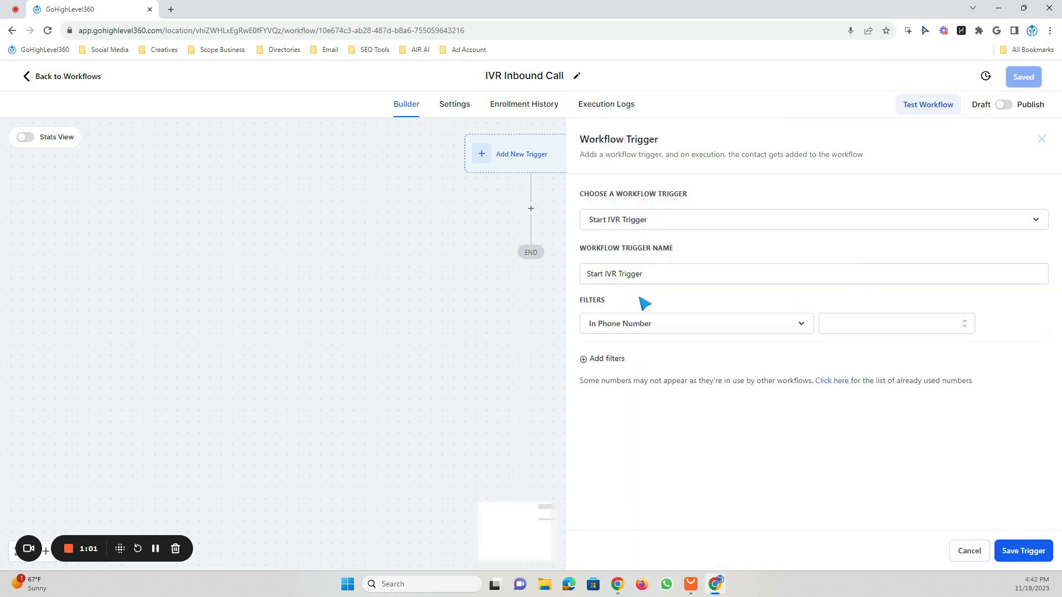
click(894, 327)
click(870, 325)
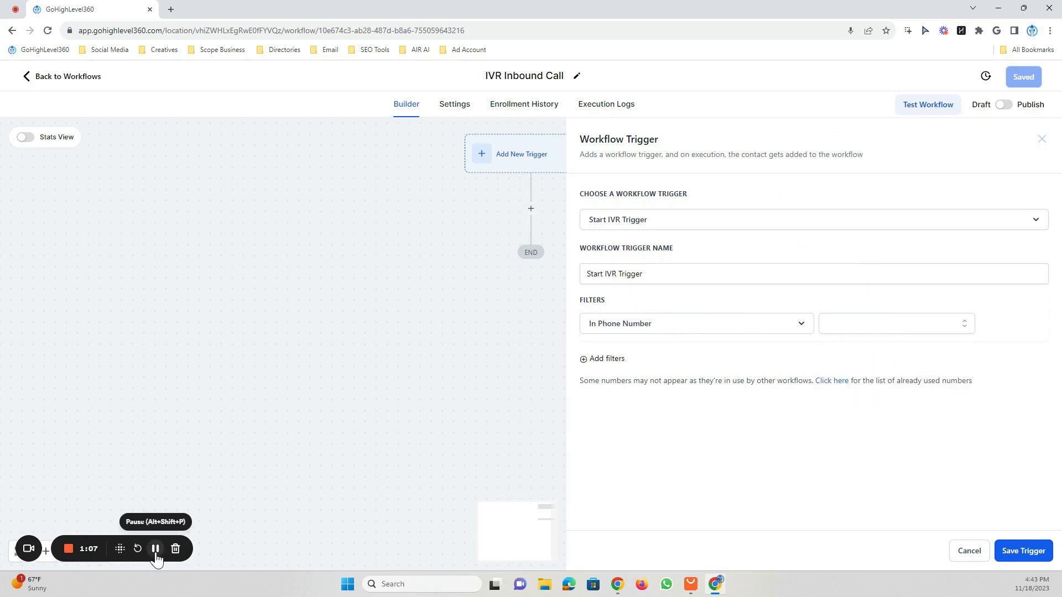
click(856, 331)
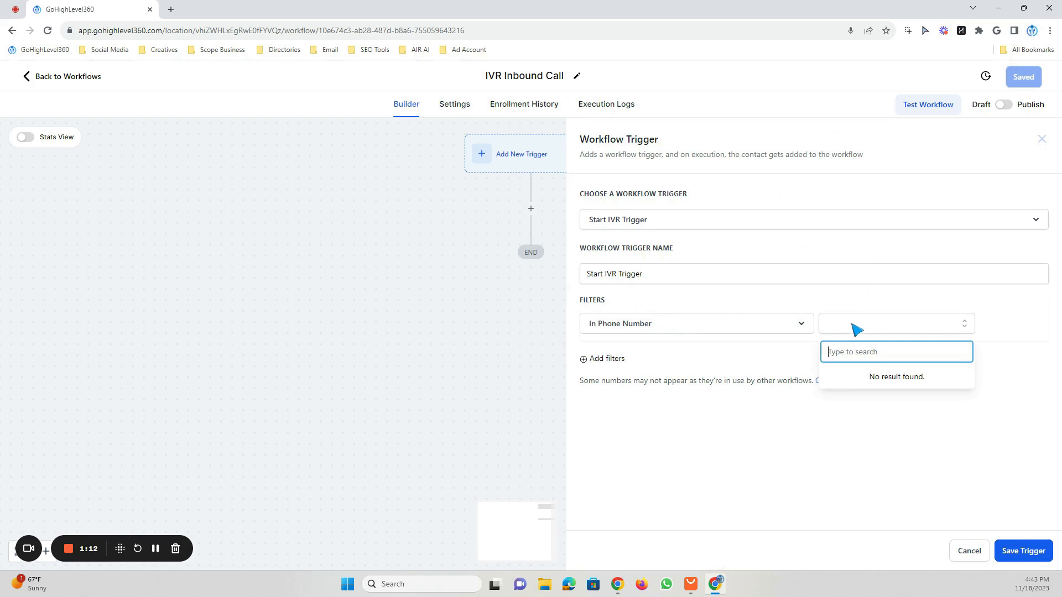
click(972, 553)
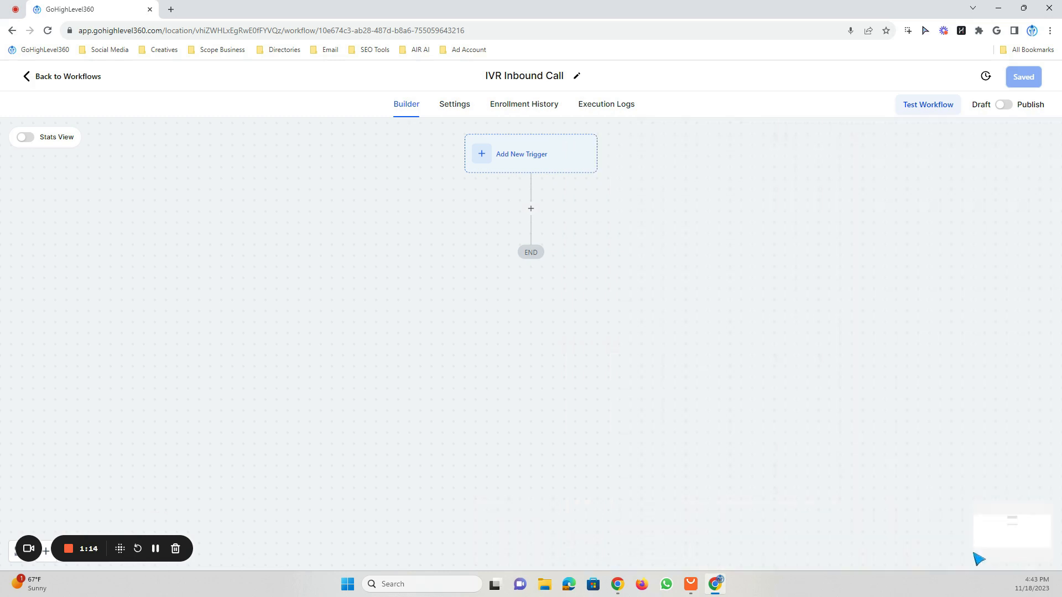
Delete the inbound call trigger from the "1. IVR Inbound Call (Directory)" workflow and save that workflow.
click(76, 78)
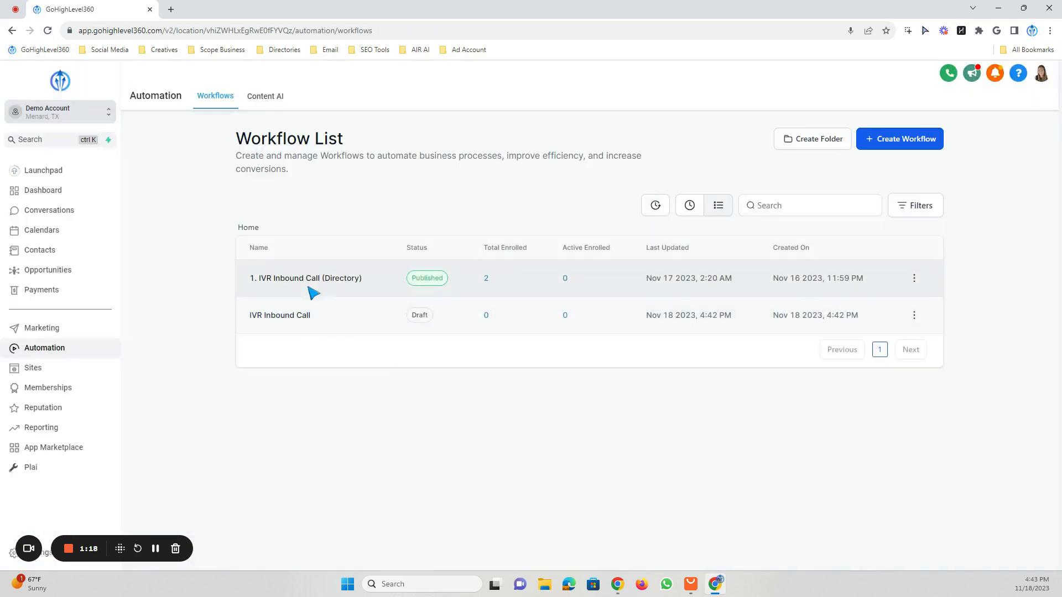
click(311, 278)
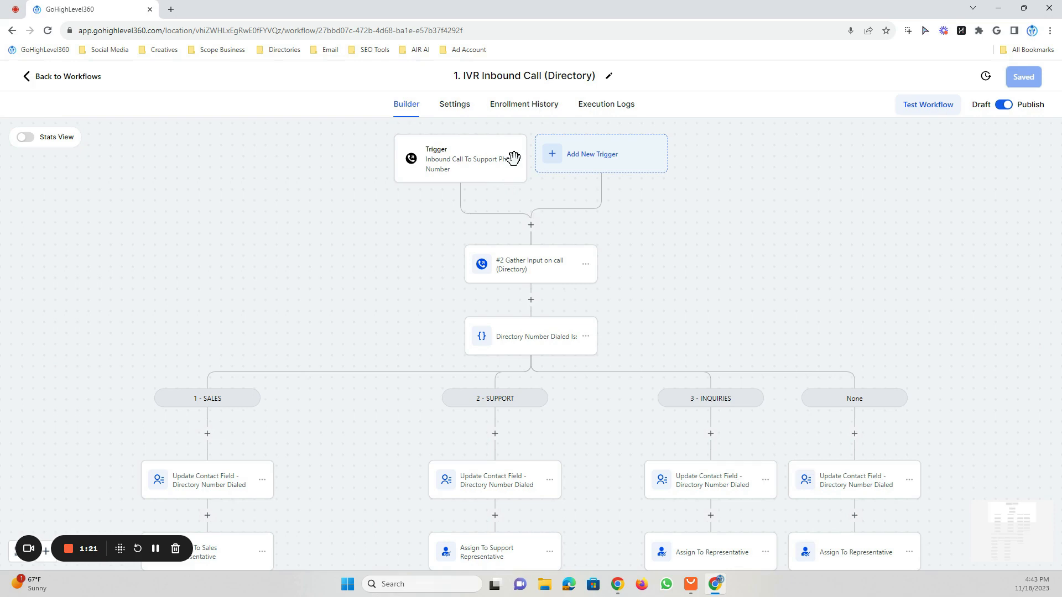
click(514, 161)
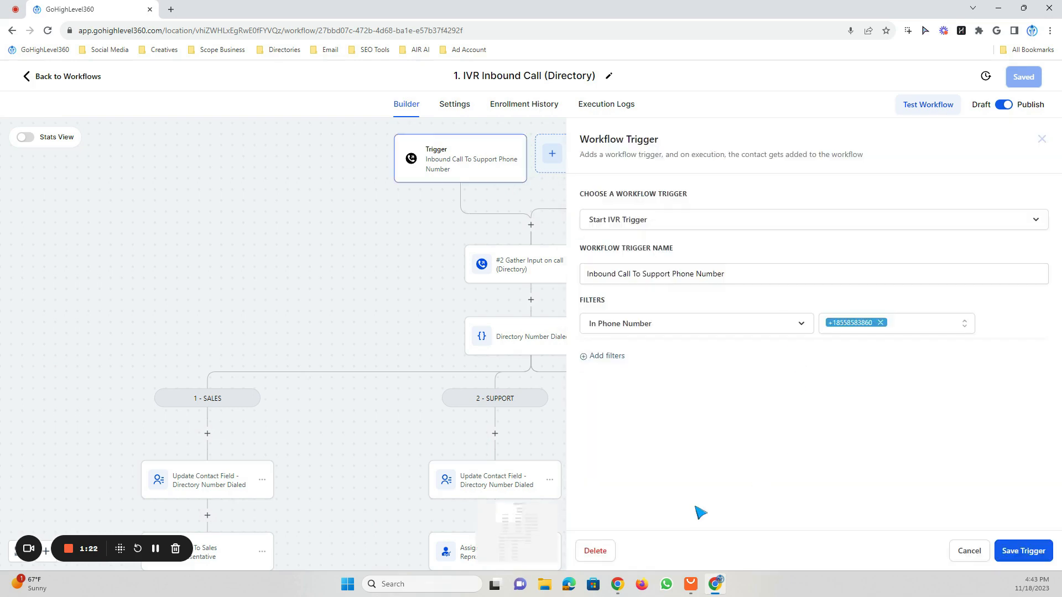
click(596, 550)
click(646, 350)
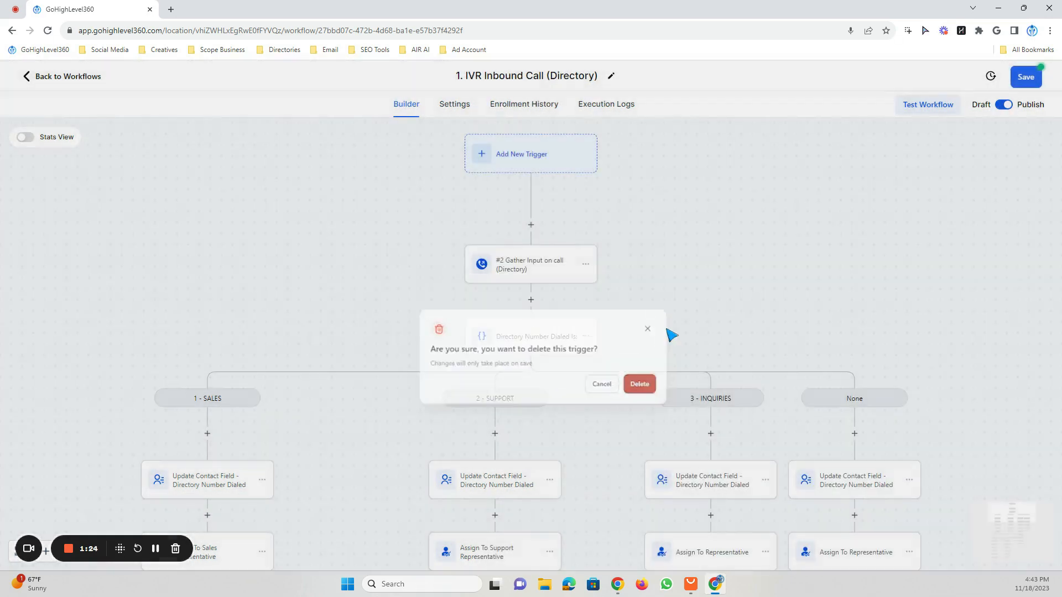
click(1024, 78)
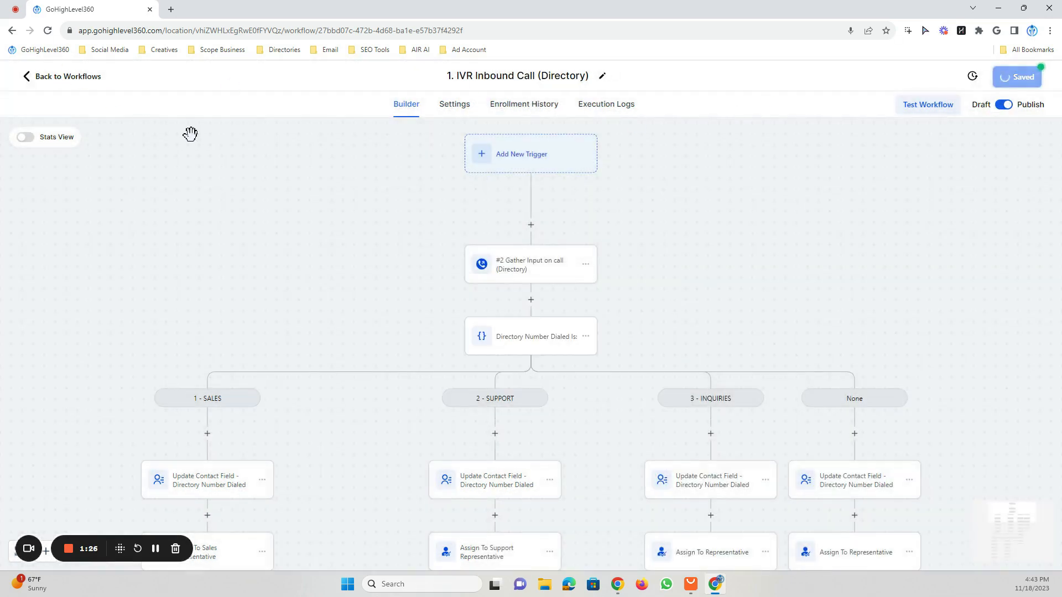
Reopen the "IVR Inbound Call" draft workflow and choose Start IVR Trigger as its new trigger.
click(62, 77)
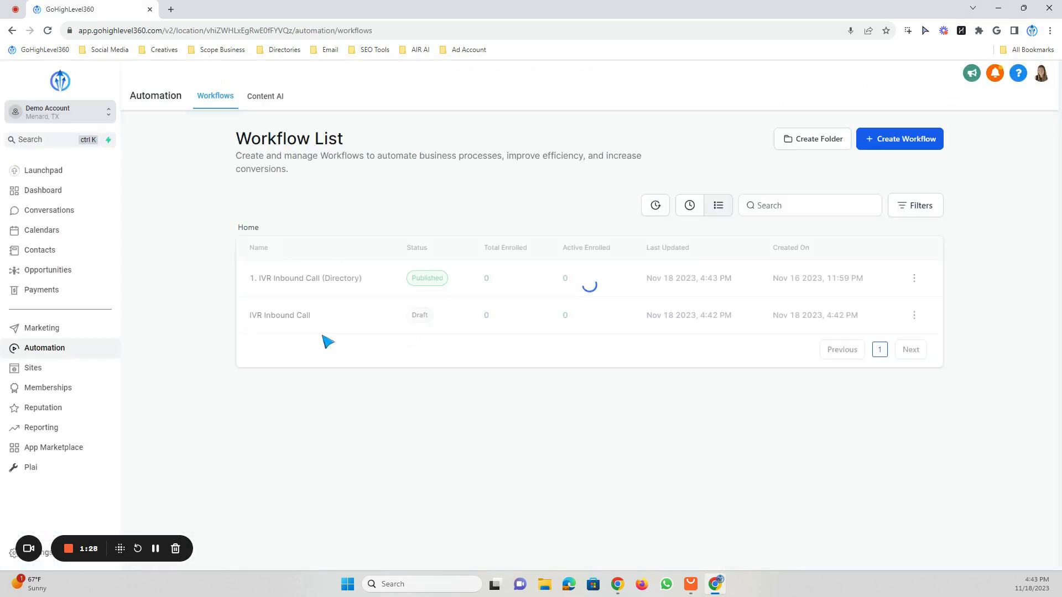
click(283, 317)
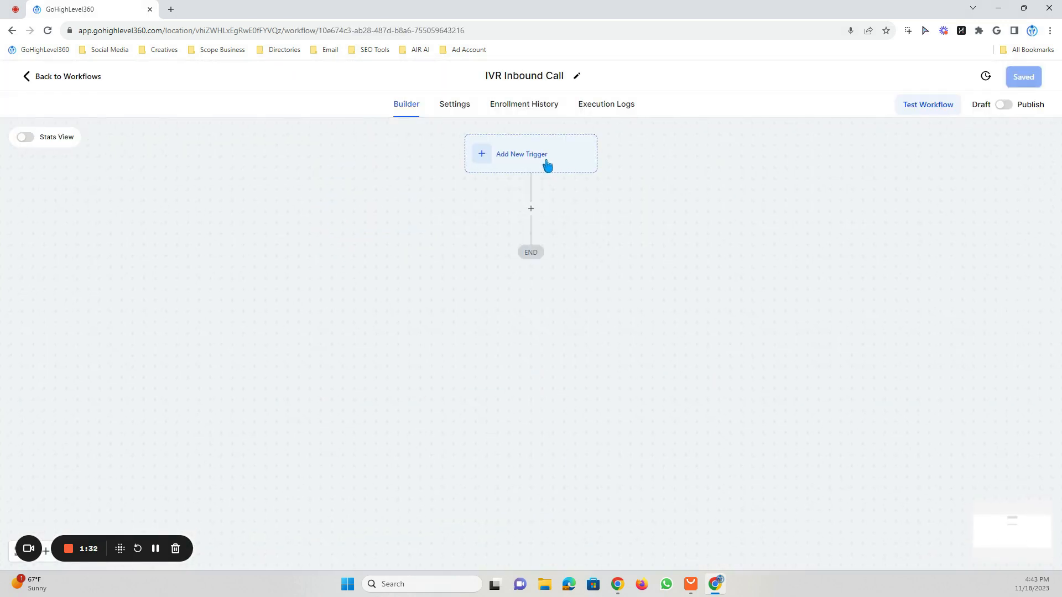
click(547, 161)
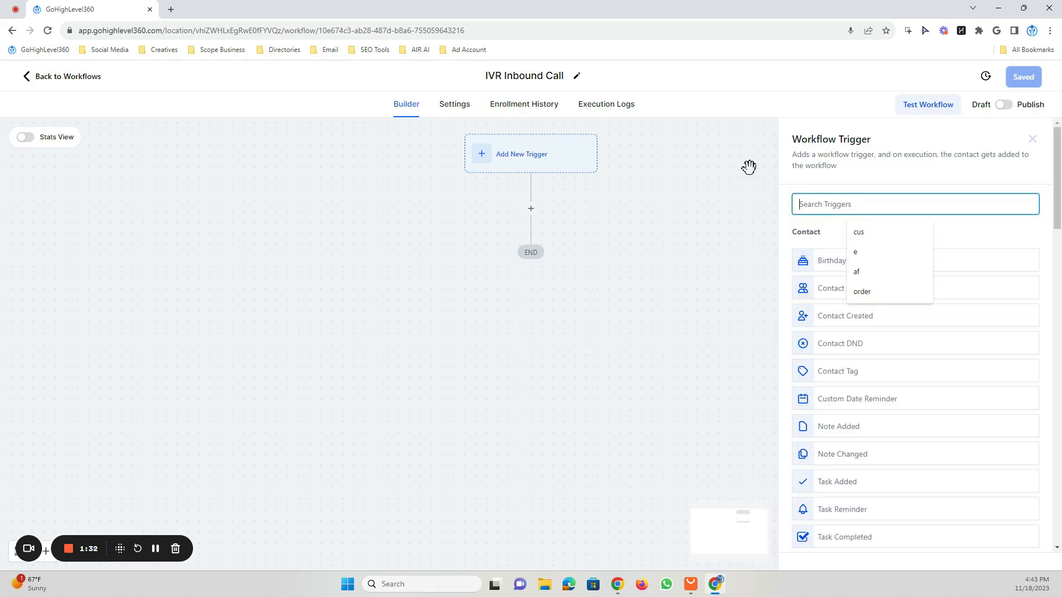
text(iv)
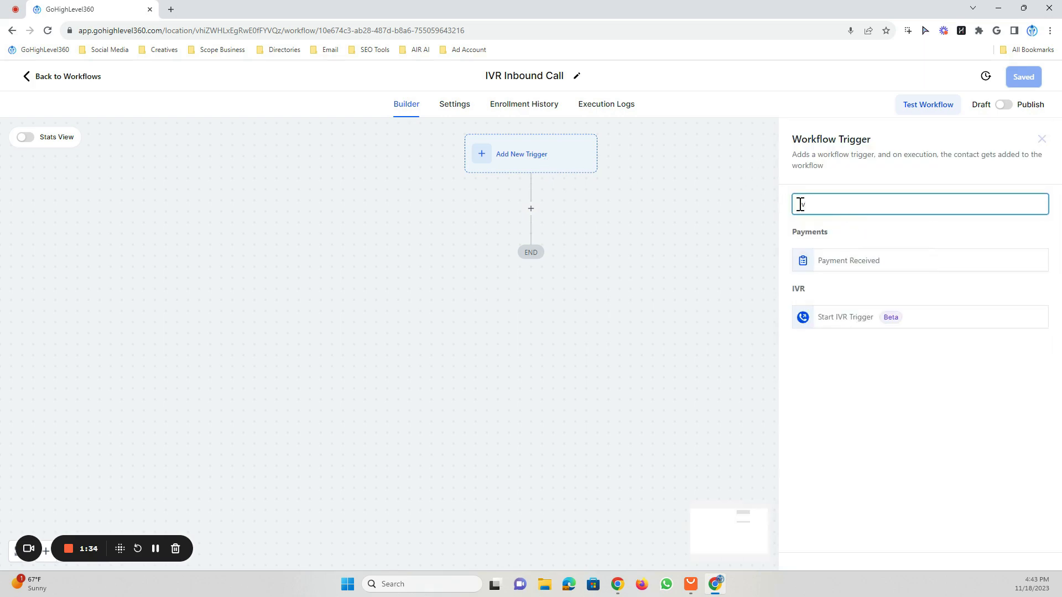
click(827, 319)
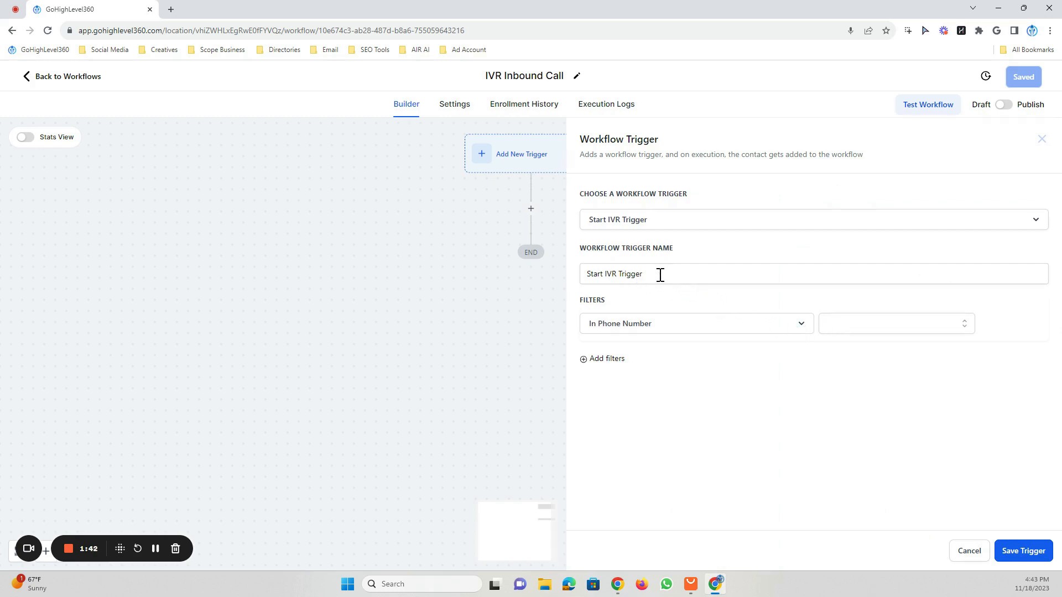
Set the trigger's In Phone Number filter to the account's available phone number.
click(850, 324)
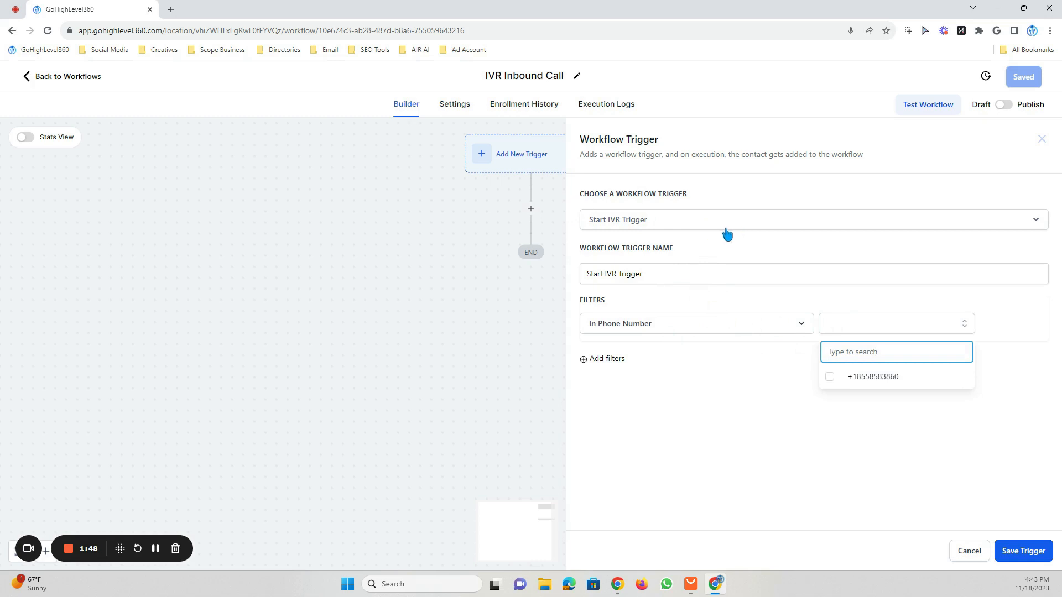
click(715, 271)
click(867, 328)
click(830, 375)
click(804, 370)
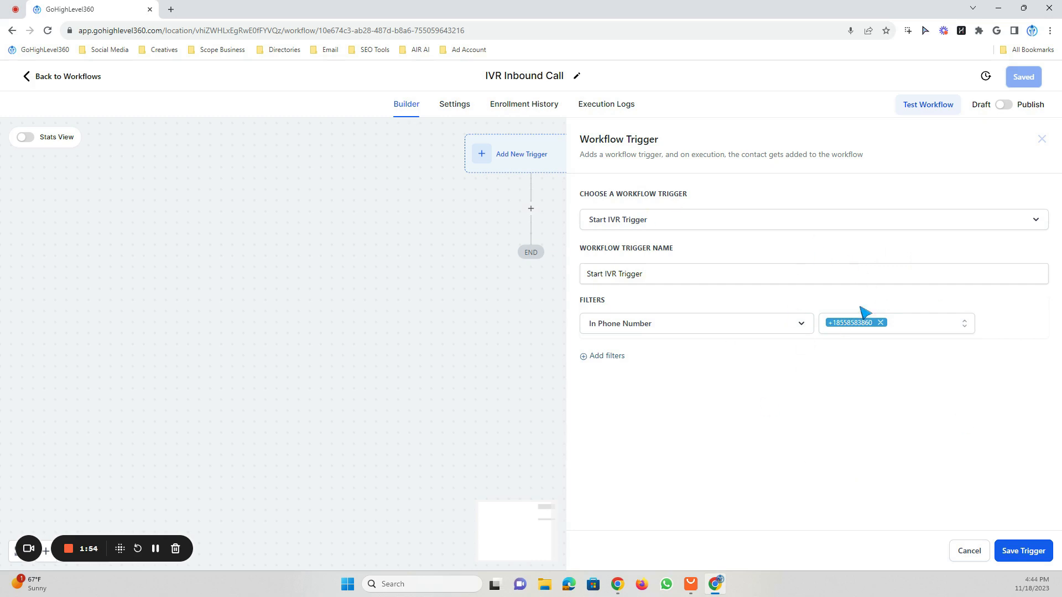
click(620, 357)
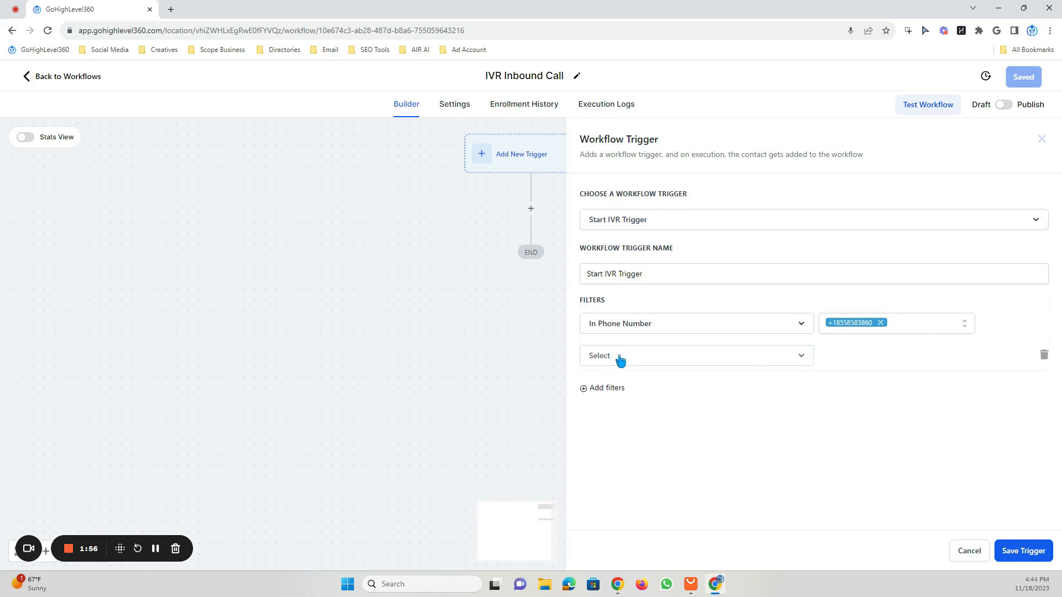
click(620, 357)
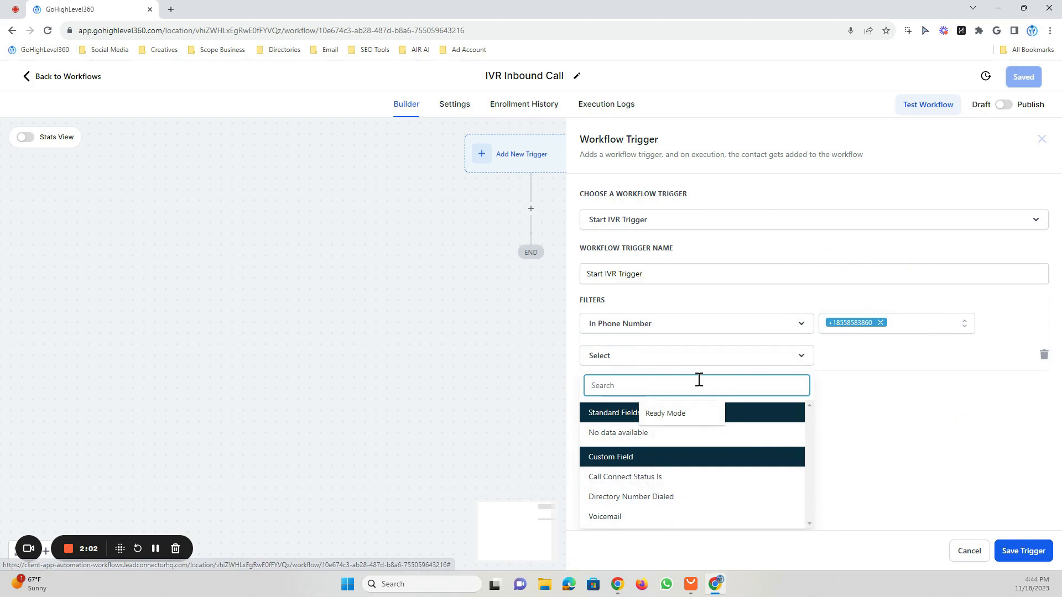
click(669, 352)
click(1044, 355)
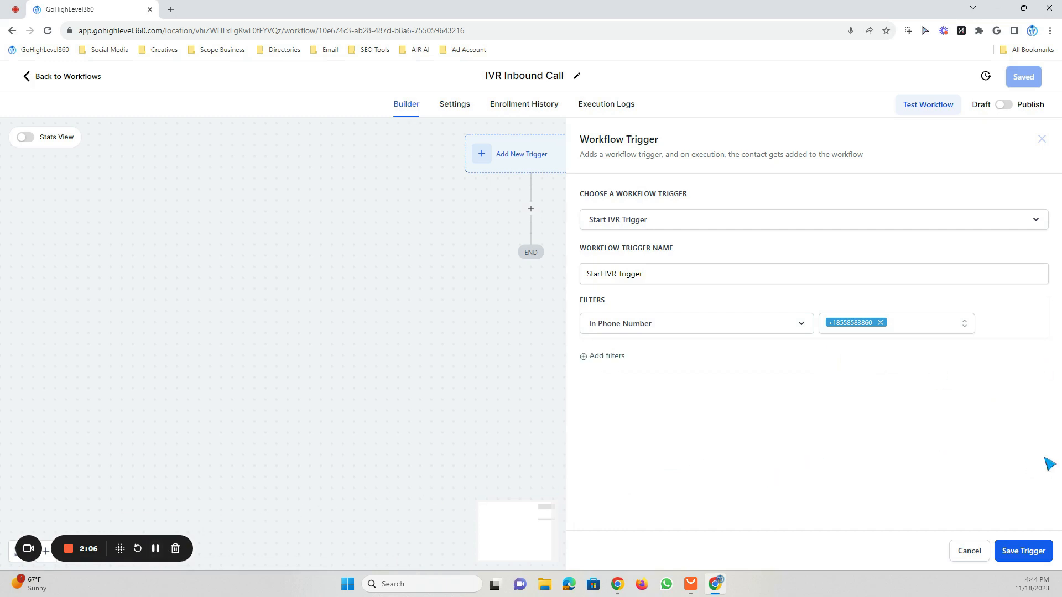
Save the Start IVR Trigger to the workflow.
click(155, 549)
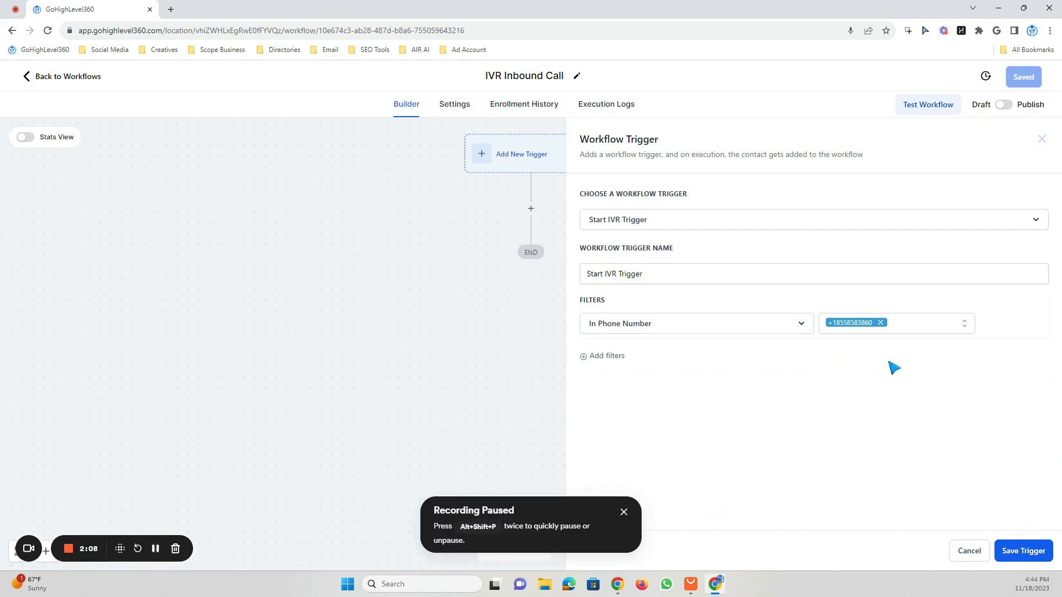
click(1017, 555)
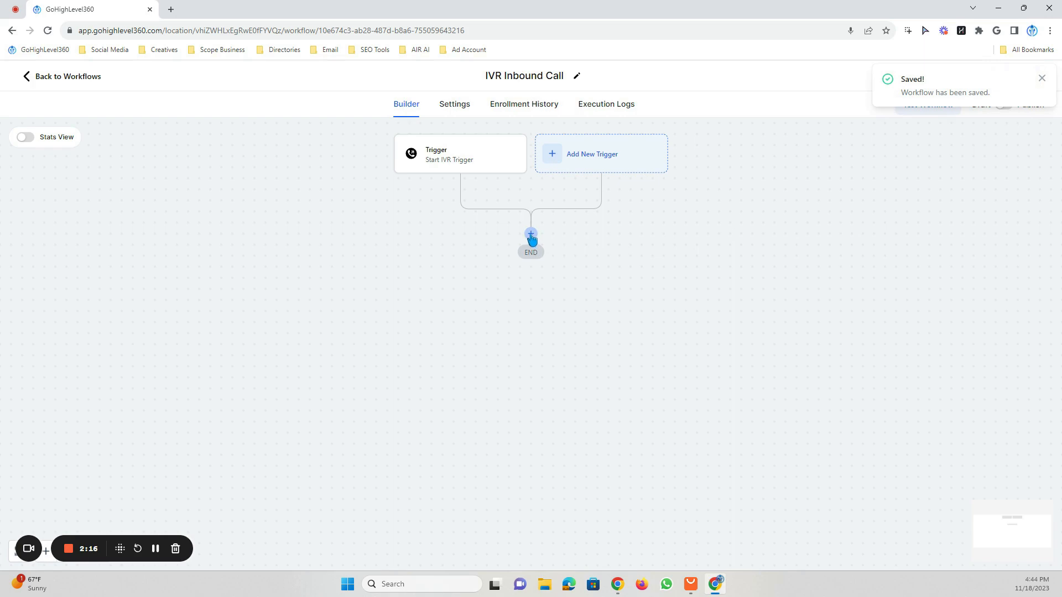
Insert a Gather Input On Call action after the trigger and set its message type to Play a message.
click(531, 236)
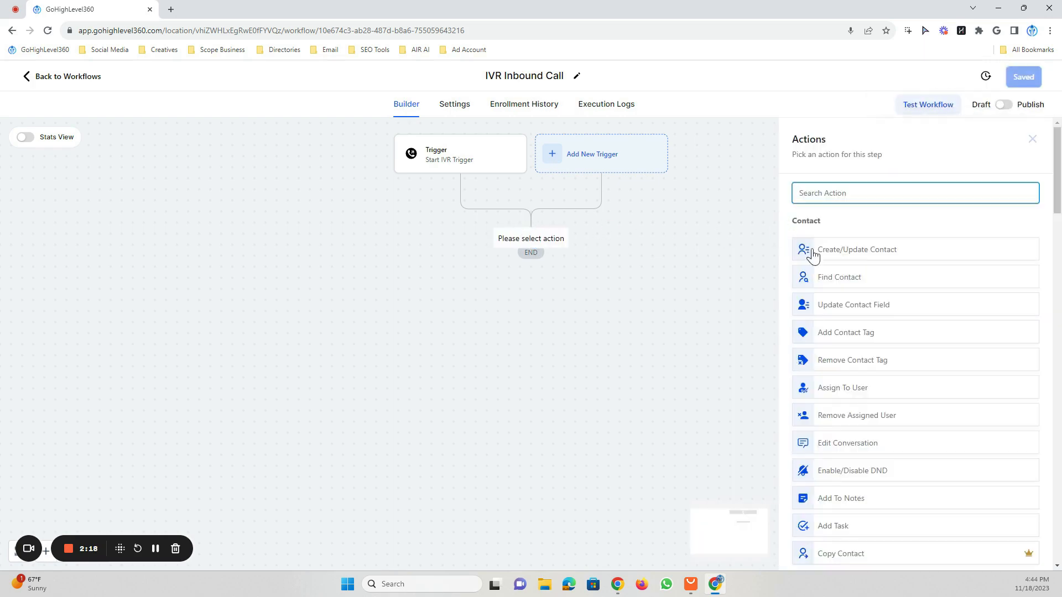
scroll(901, 267, down, 20)
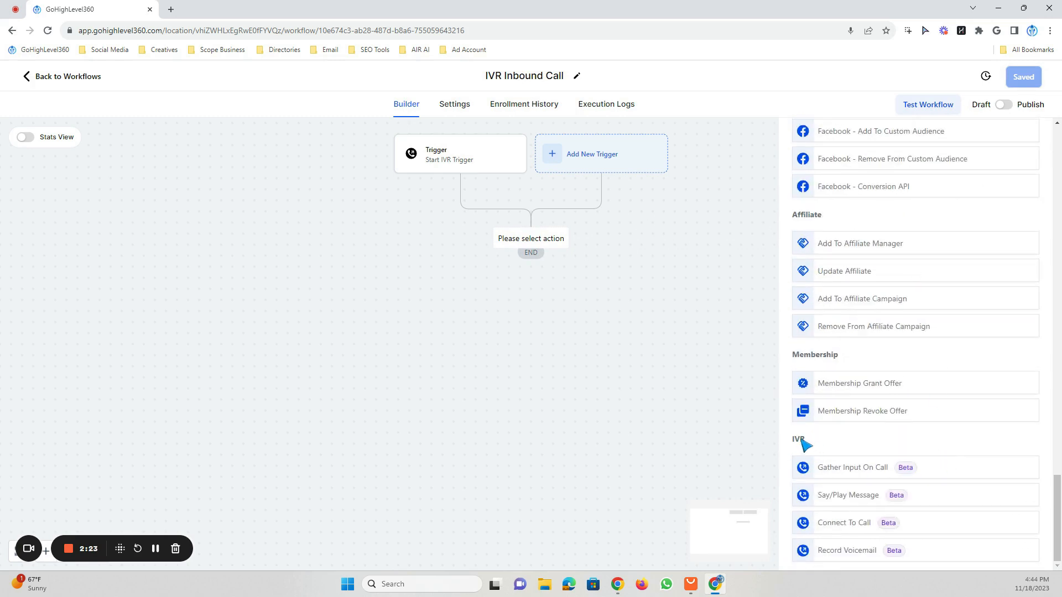
click(867, 472)
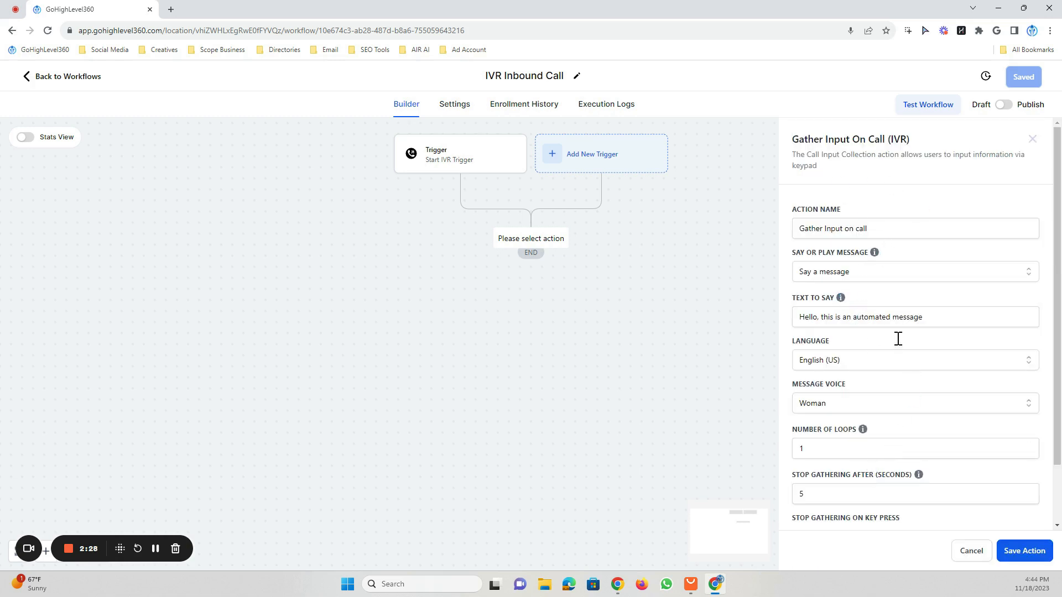
click(866, 273)
click(845, 323)
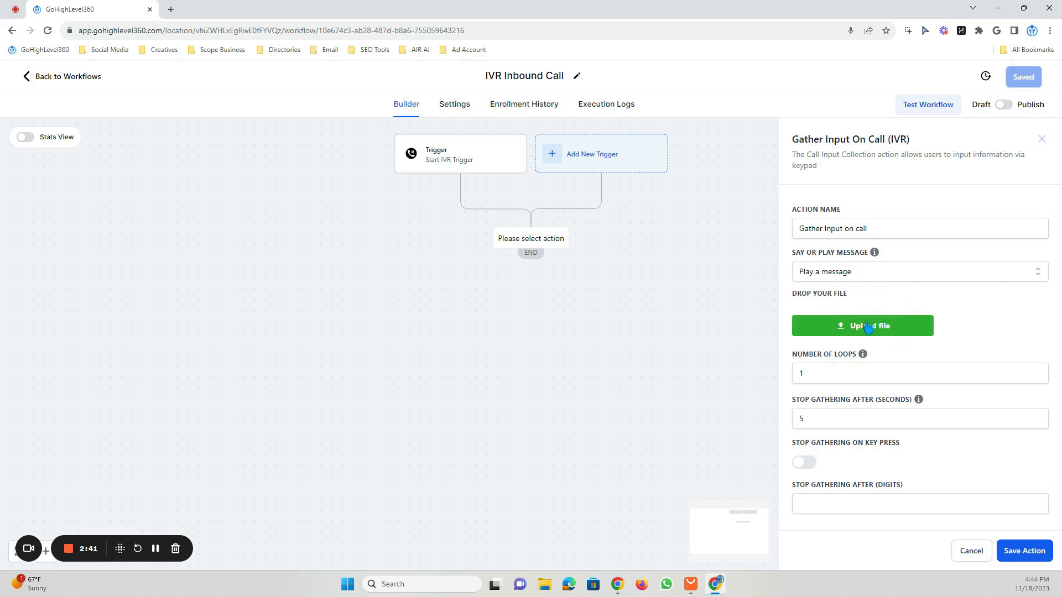
Change the Gather Input action's message type to Say a message and check what its Text to Say field expects.
click(847, 272)
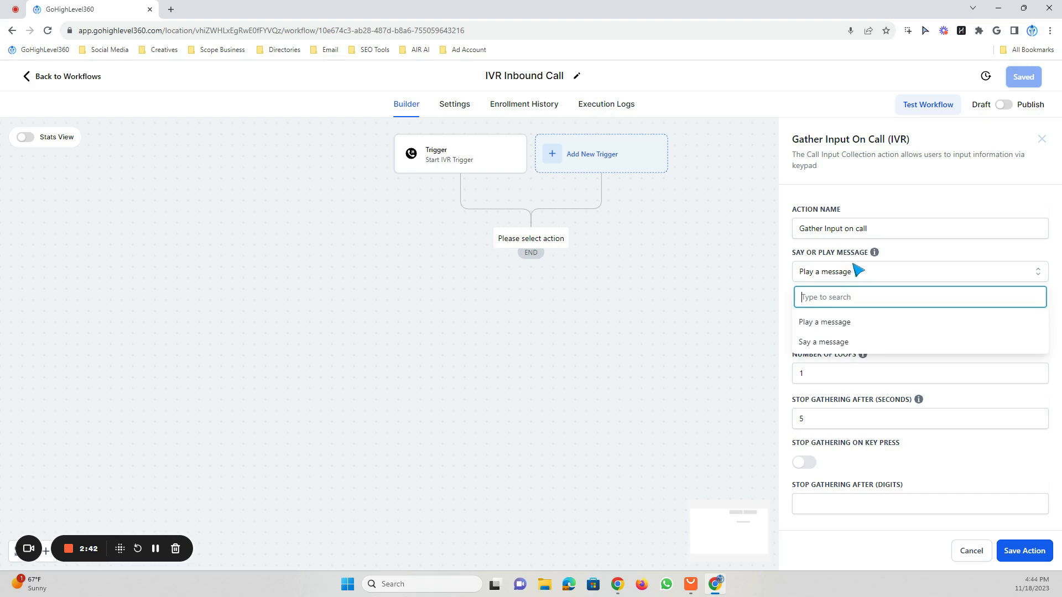
click(821, 343)
drag(798, 317, 962, 314)
drag(792, 299, 843, 300)
mouse_move(841, 301)
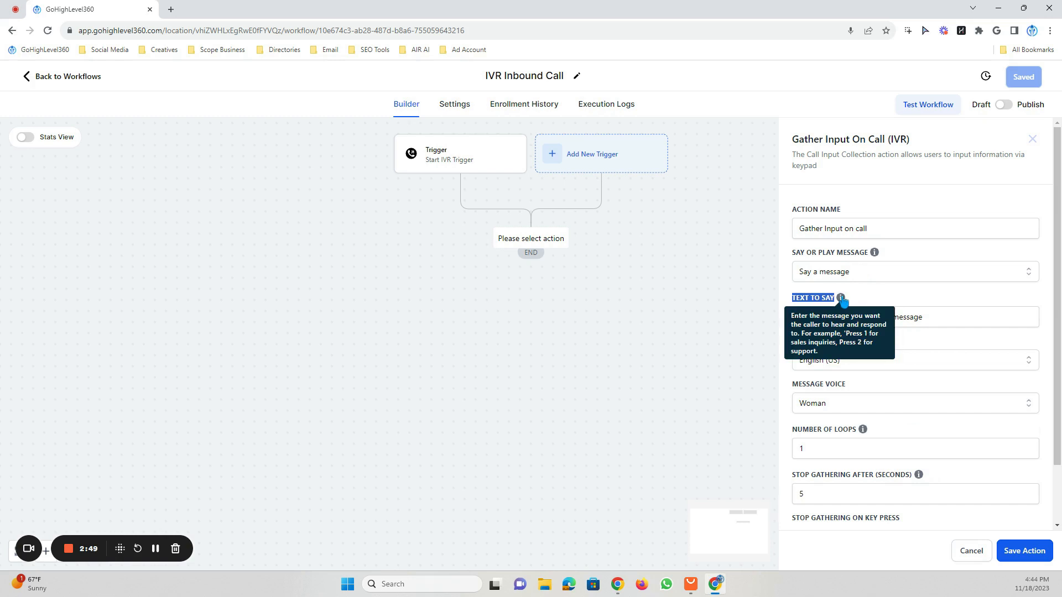
click(865, 299)
scroll(865, 300, down, 2)
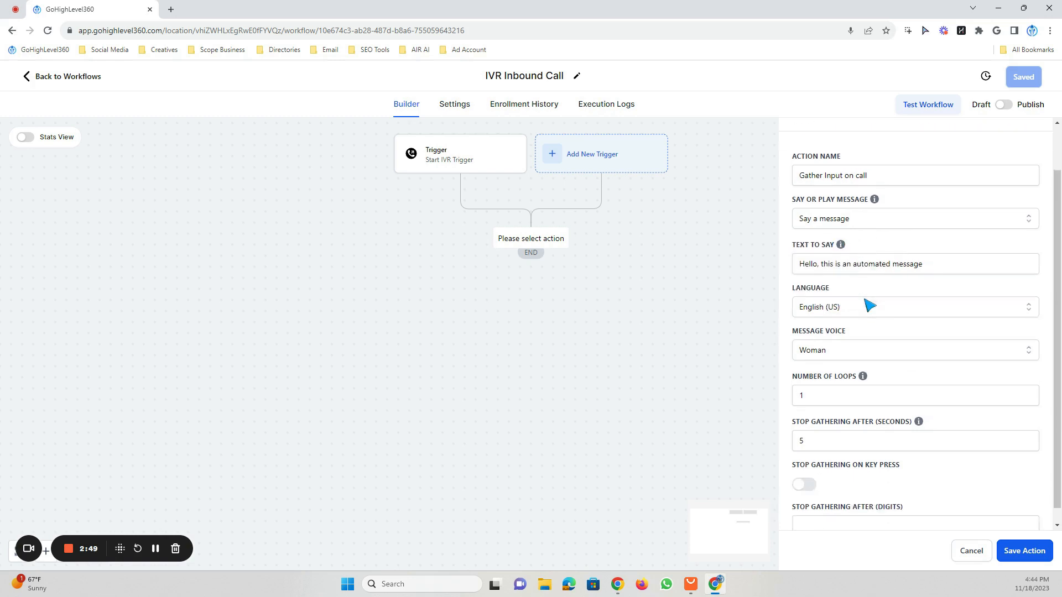
Set the spoken message's language to English (US).
click(810, 294)
click(825, 295)
click(831, 294)
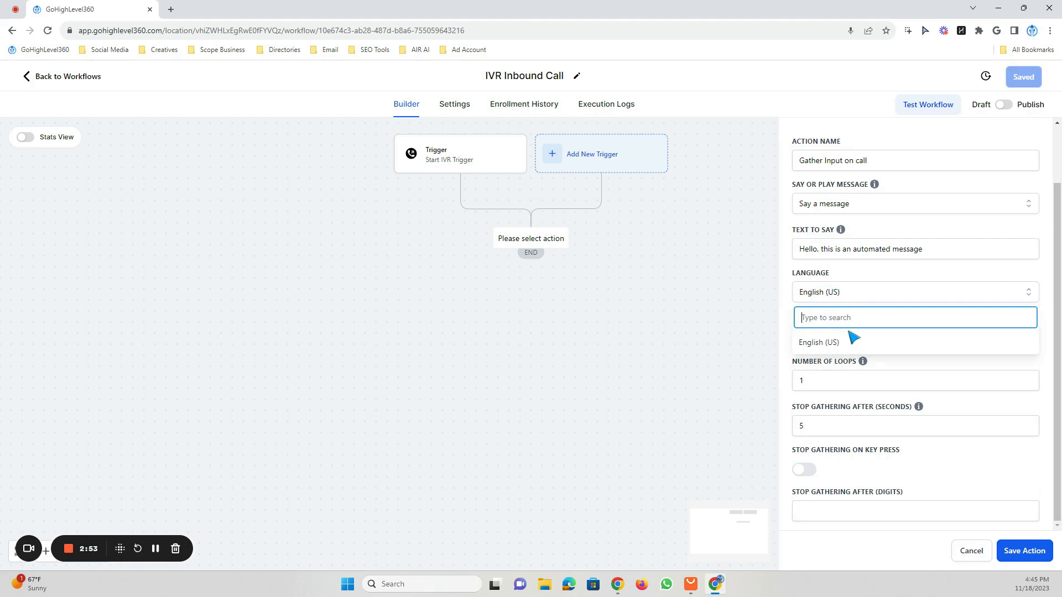
click(832, 346)
click(844, 293)
click(832, 342)
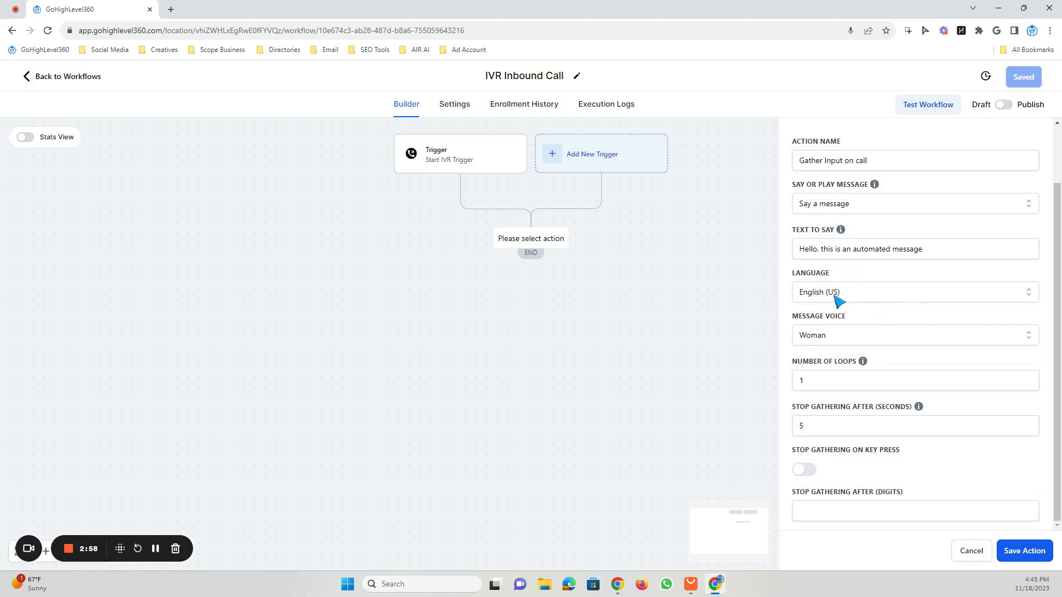
Try the Man voice for the spoken message, and set the message voice back to Woman.
click(831, 342)
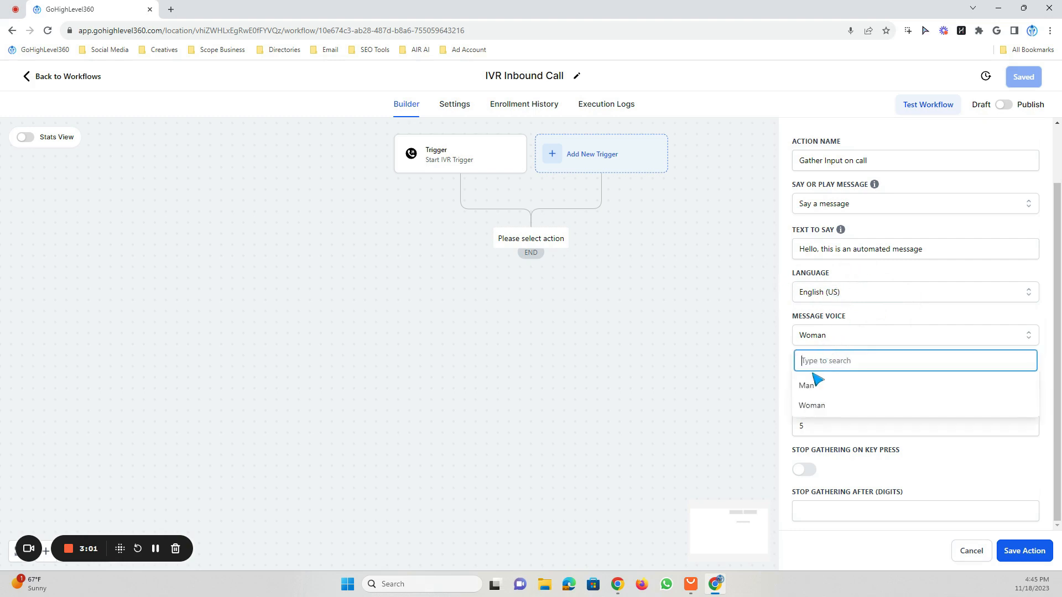
click(809, 385)
click(833, 339)
click(825, 406)
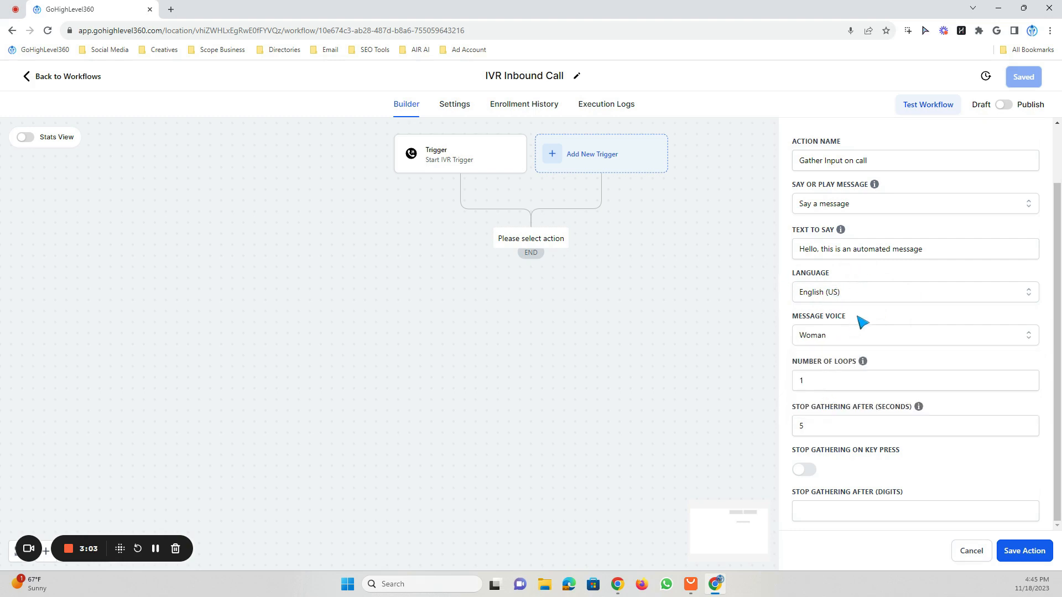
Set the Gather Input action's number of loops to 5.
mouse_move(863, 364)
click(815, 383)
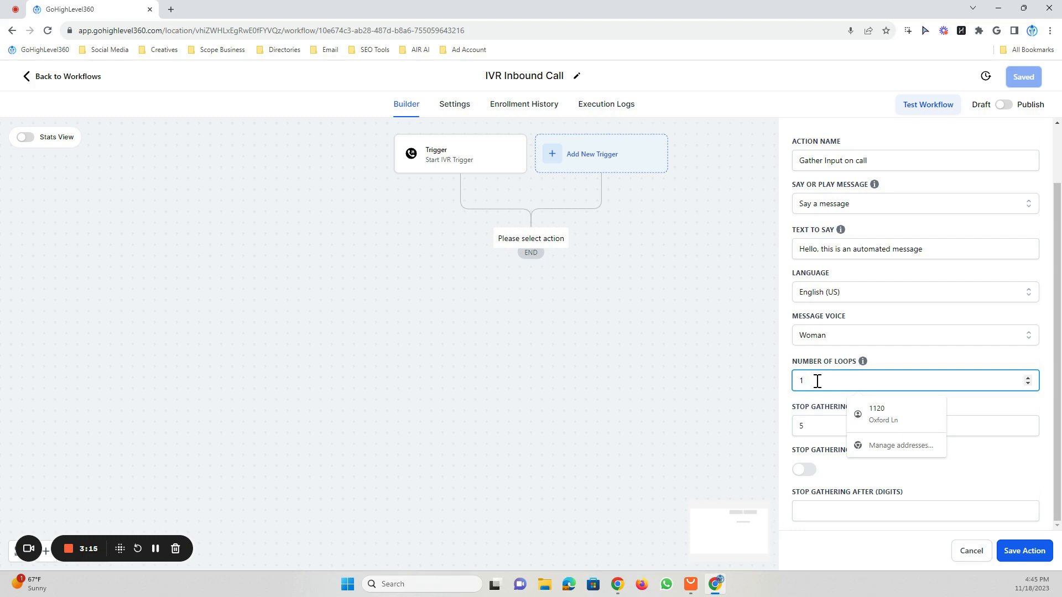
key(BackSpace)
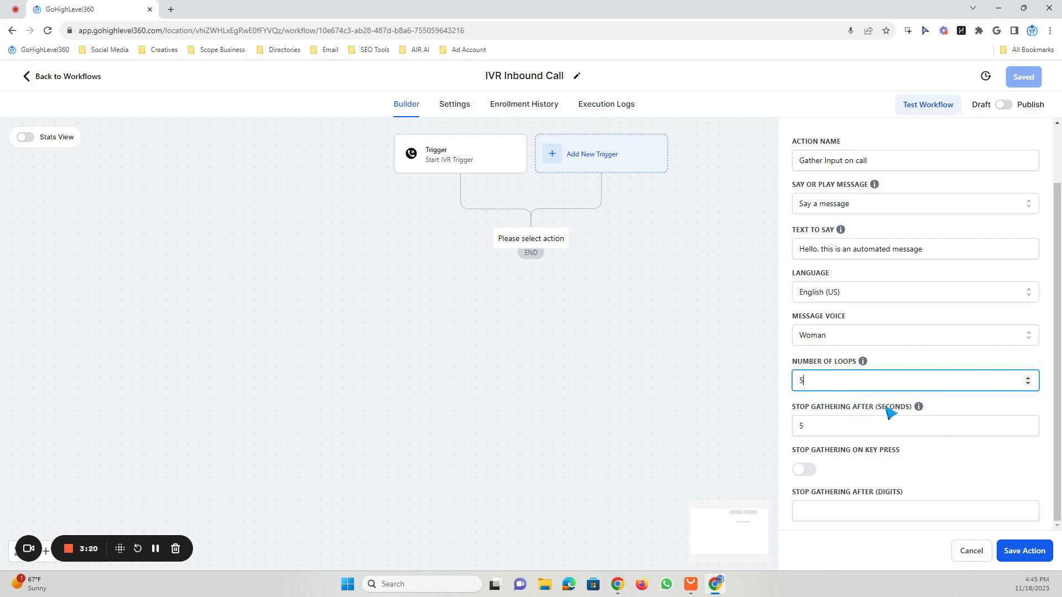
Set the action to stop gathering input after 15 seconds.
click(818, 413)
click(823, 426)
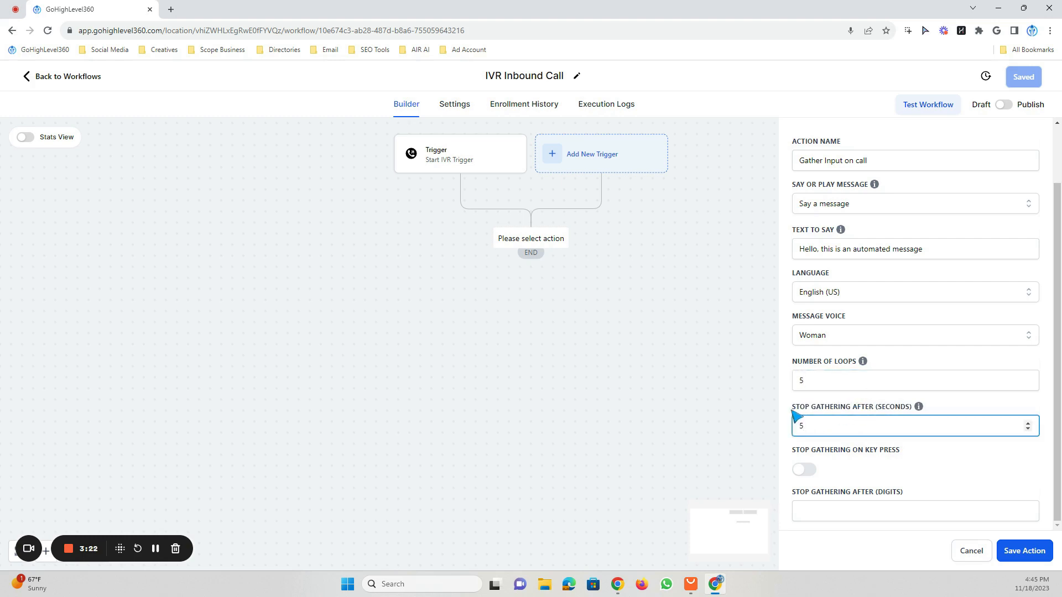
mouse_move(919, 408)
drag(796, 450, 903, 452)
click(905, 451)
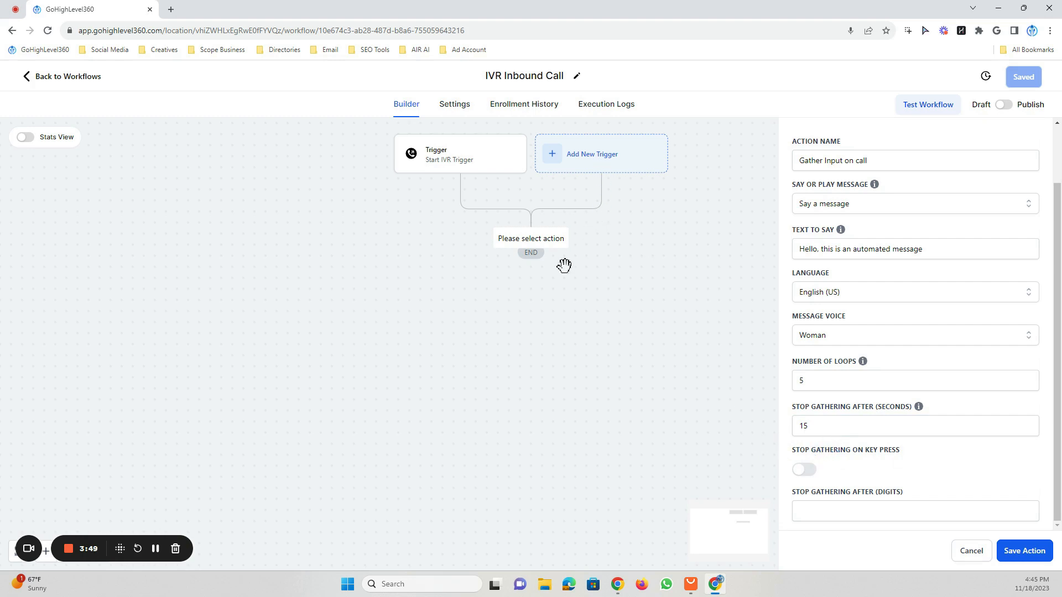
click(803, 470)
scroll(879, 462, down, 1)
click(858, 447)
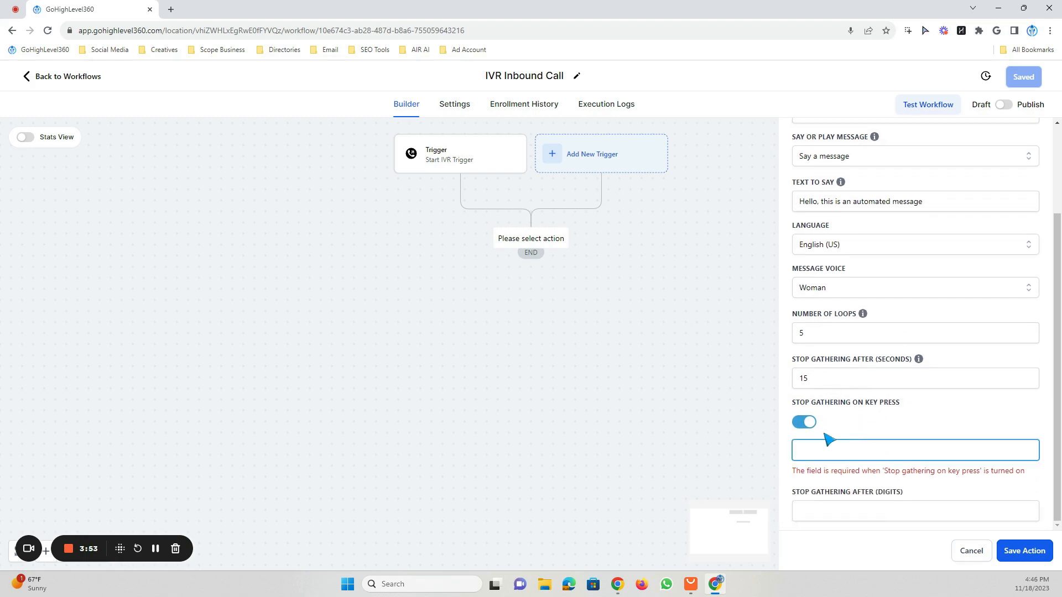
click(806, 422)
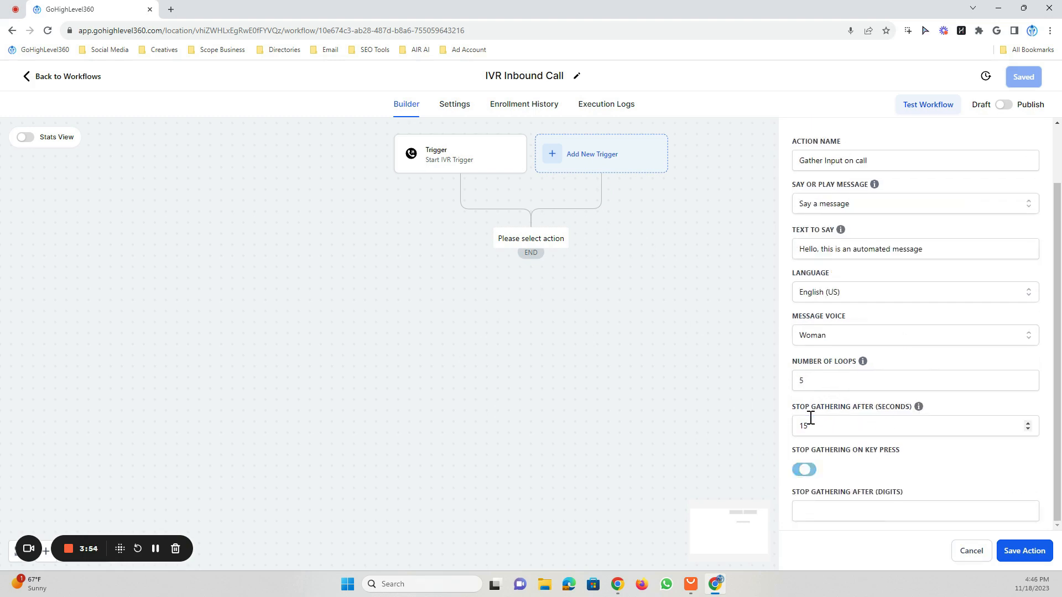
Set the action to stop gathering after 1 digit and save the Gather Input on call action.
click(851, 512)
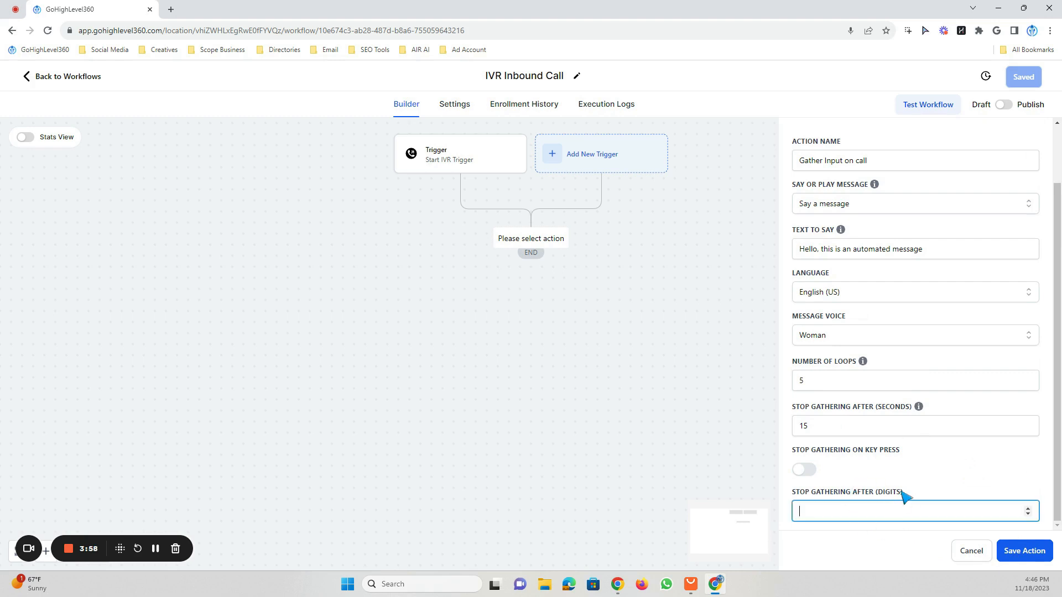
text(1)
drag(793, 494, 918, 497)
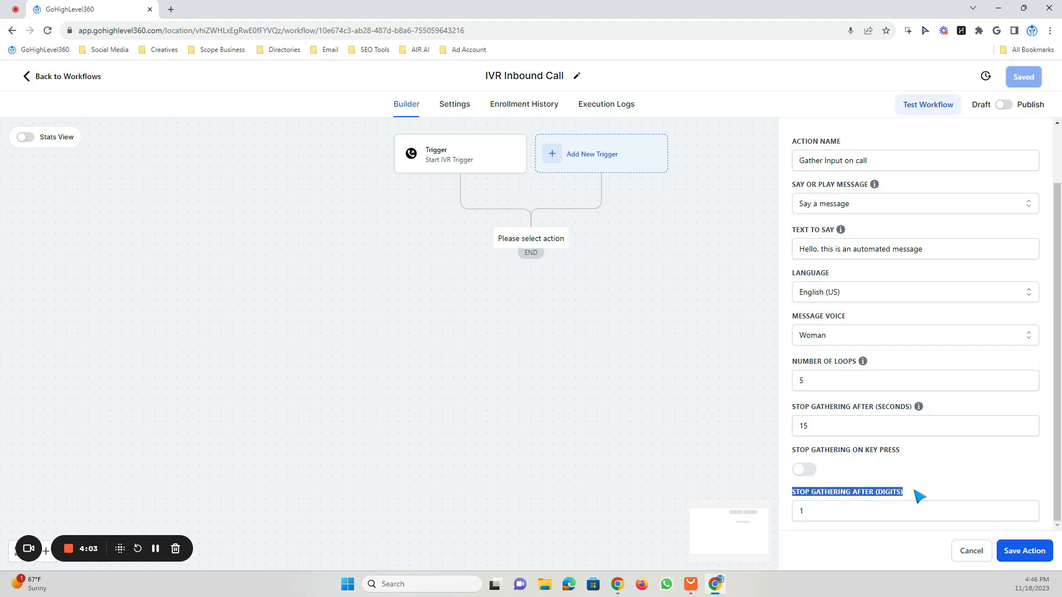
click(908, 479)
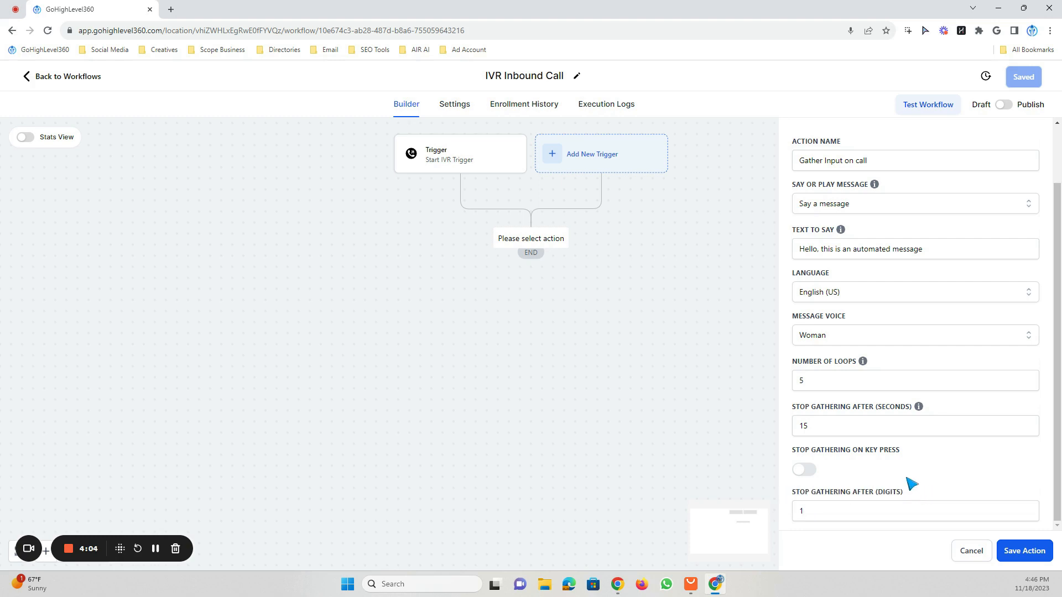
click(810, 514)
click(829, 491)
click(1024, 551)
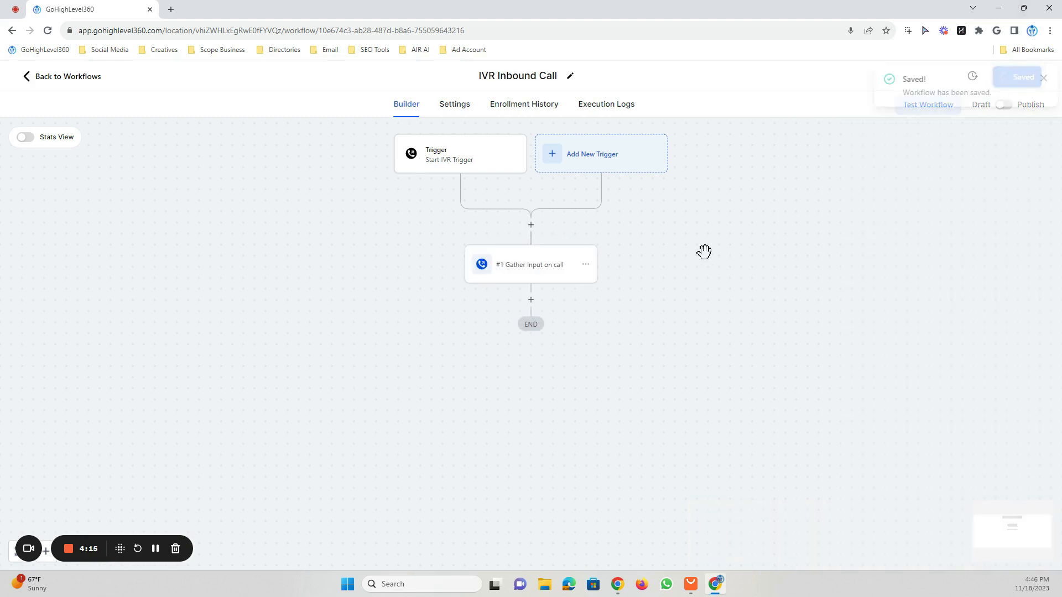
Reopen the Gather Input on call action and replace its text to say with "Hi {{contact.first_name}}".
click(525, 265)
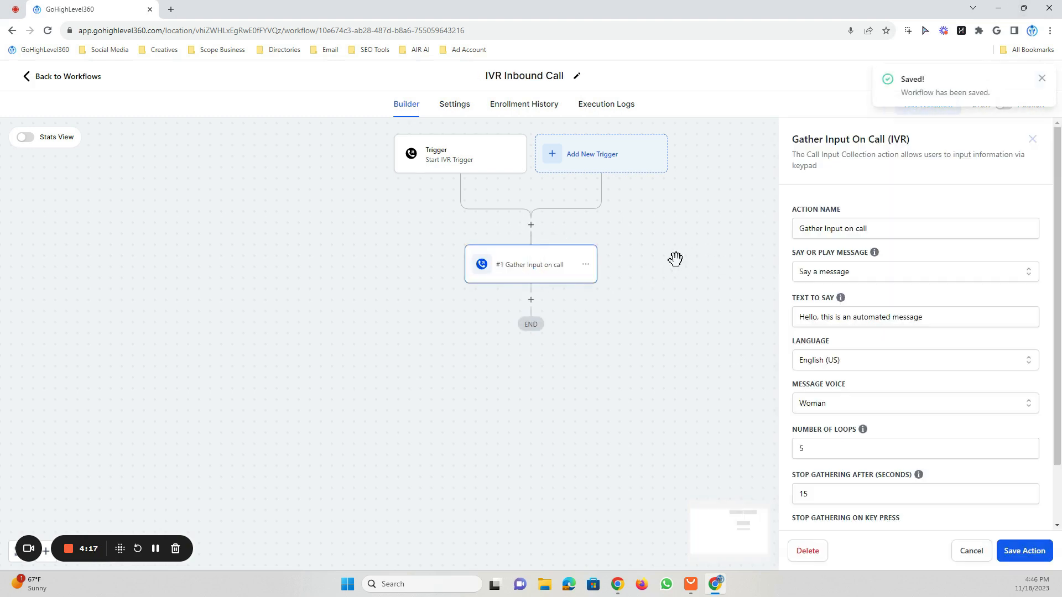
drag(951, 318, 801, 323)
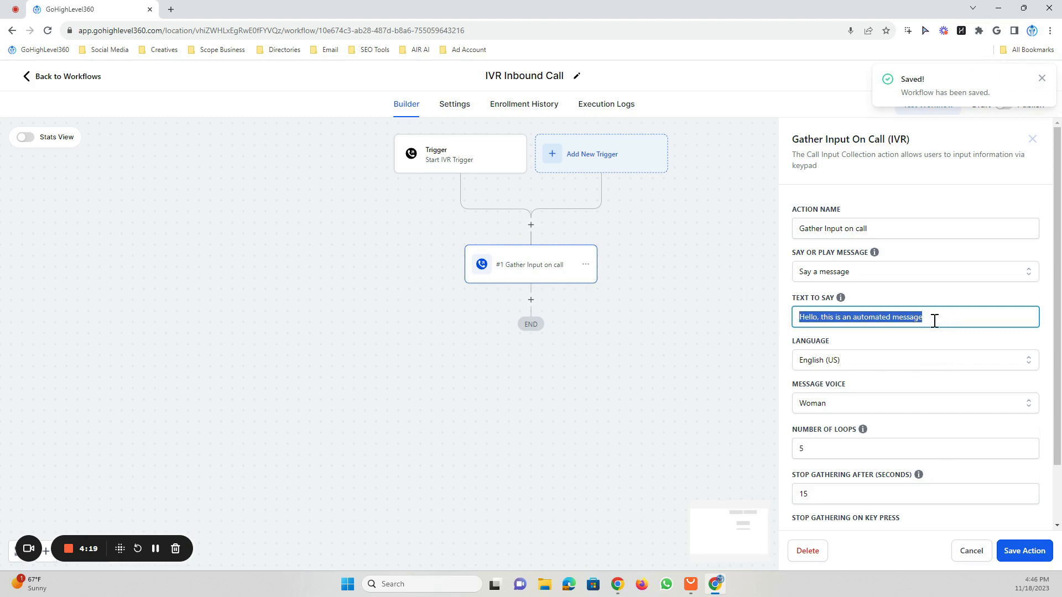
key(BackSpace)
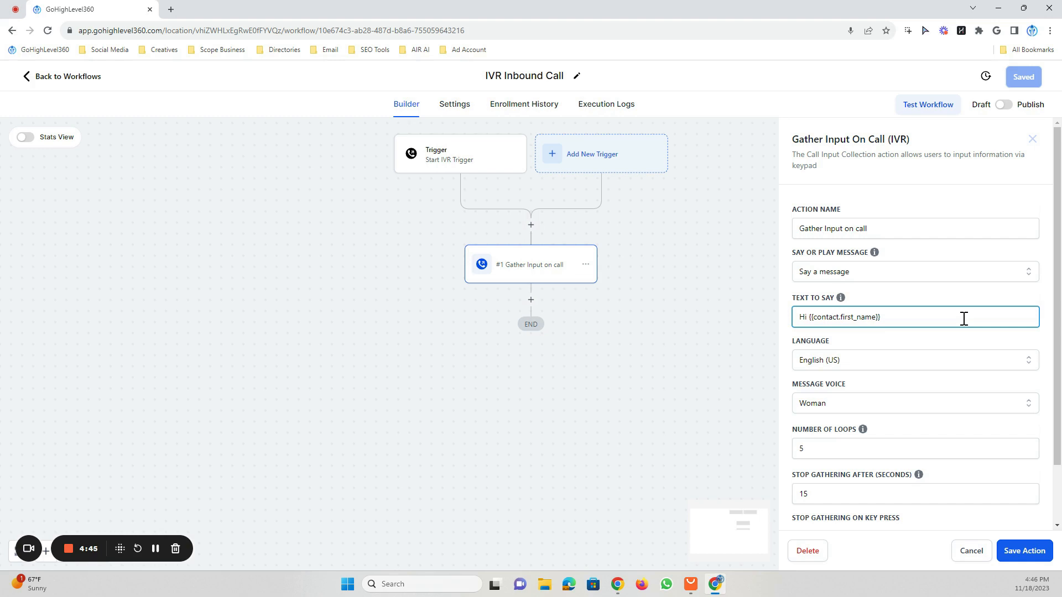
drag(881, 319, 802, 318)
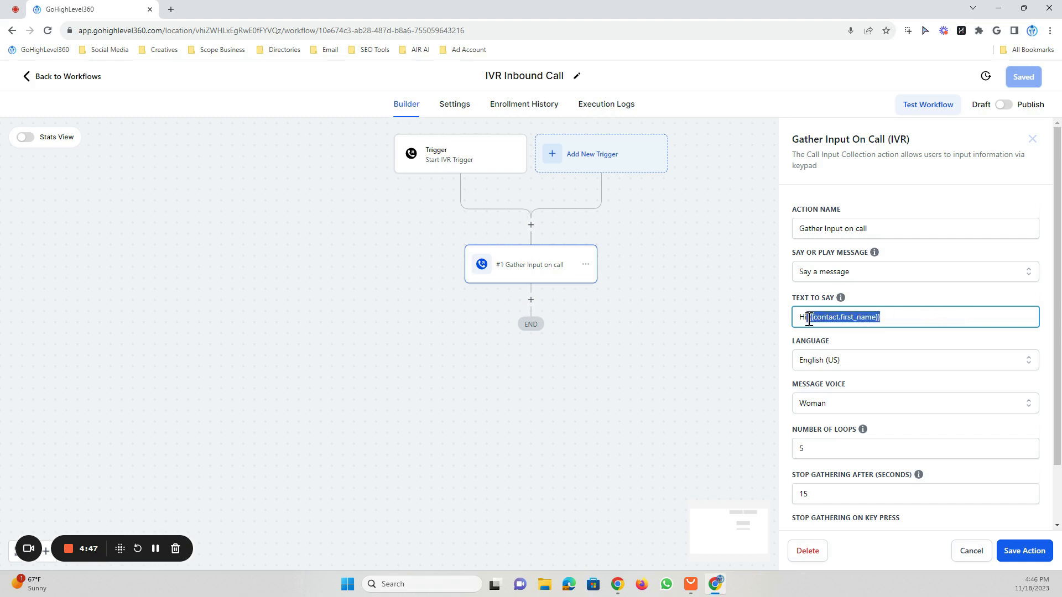
click(929, 316)
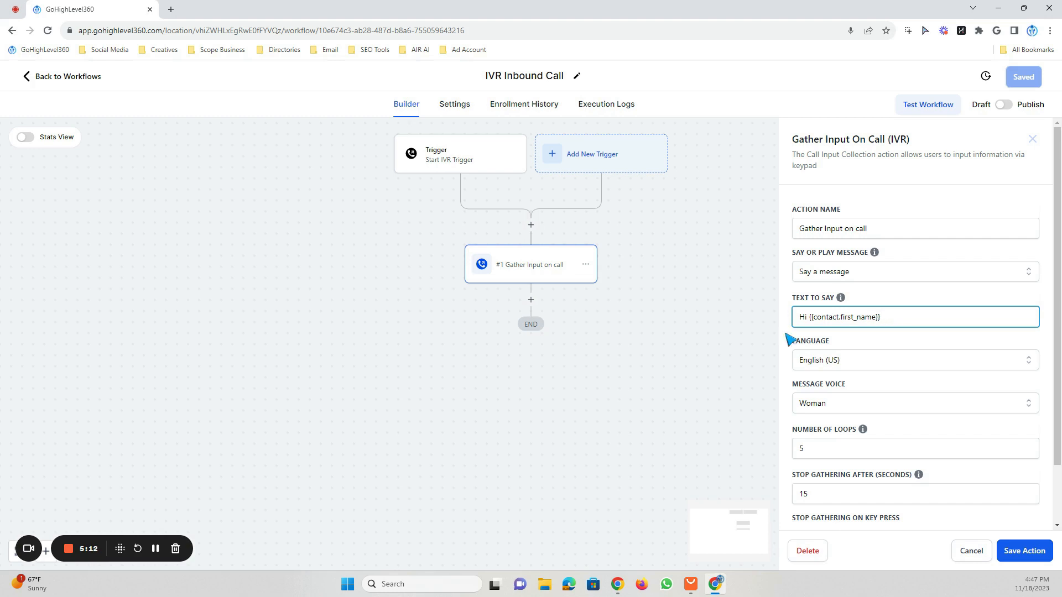
click(155, 550)
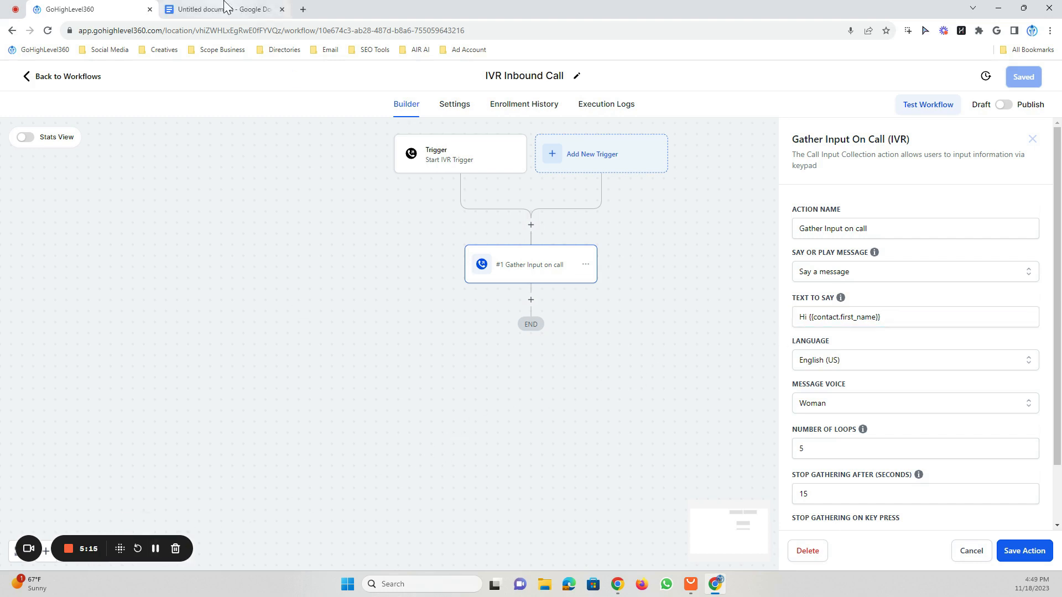
Switch to the Google Docs document and review the Gather Input Message #1 script, including its "Press 1" menu option.
click(227, 8)
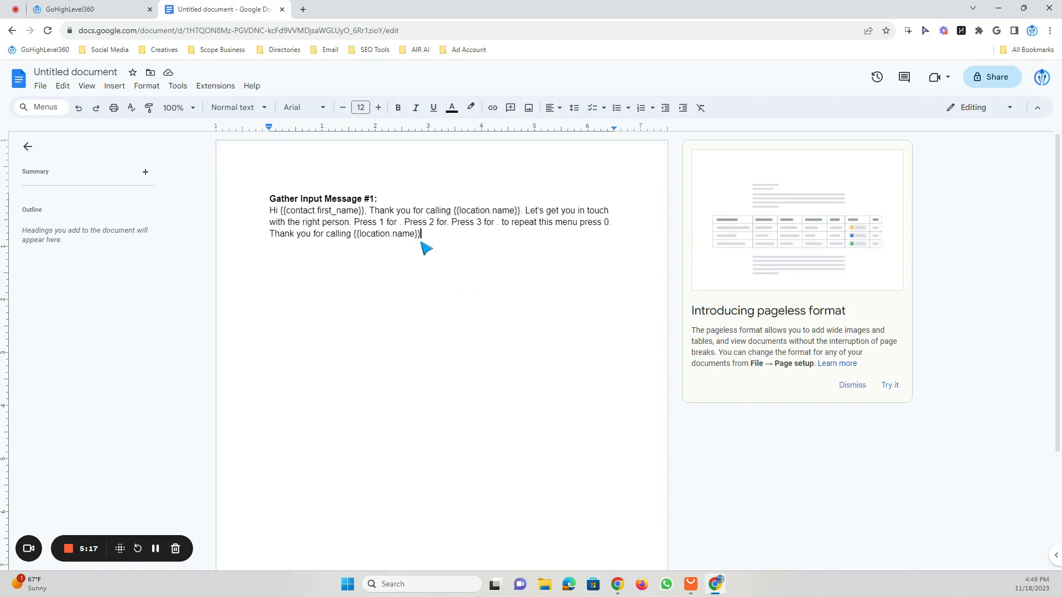
drag(441, 238, 269, 210)
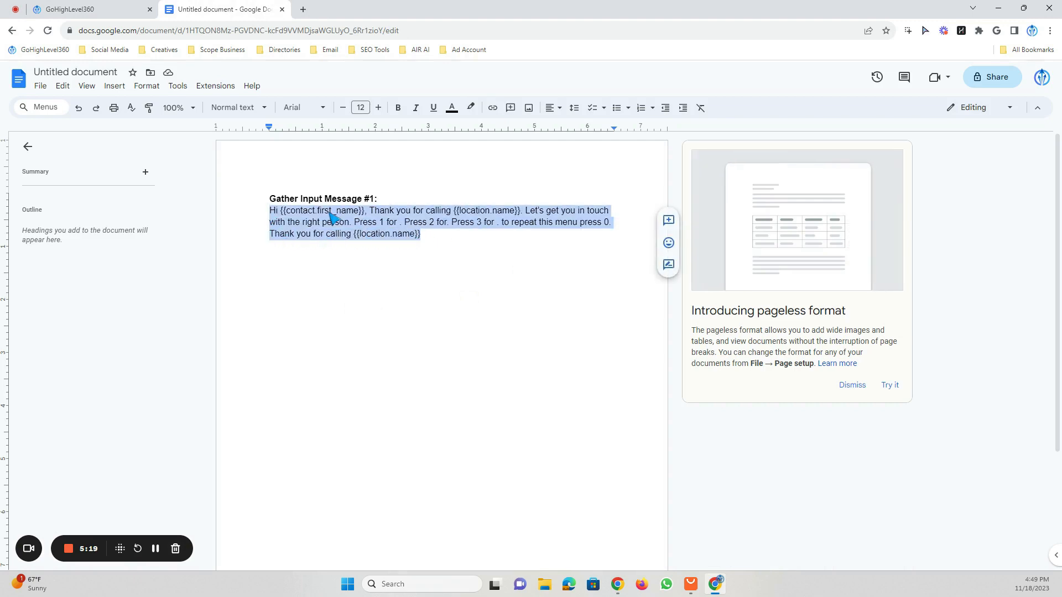
click(429, 219)
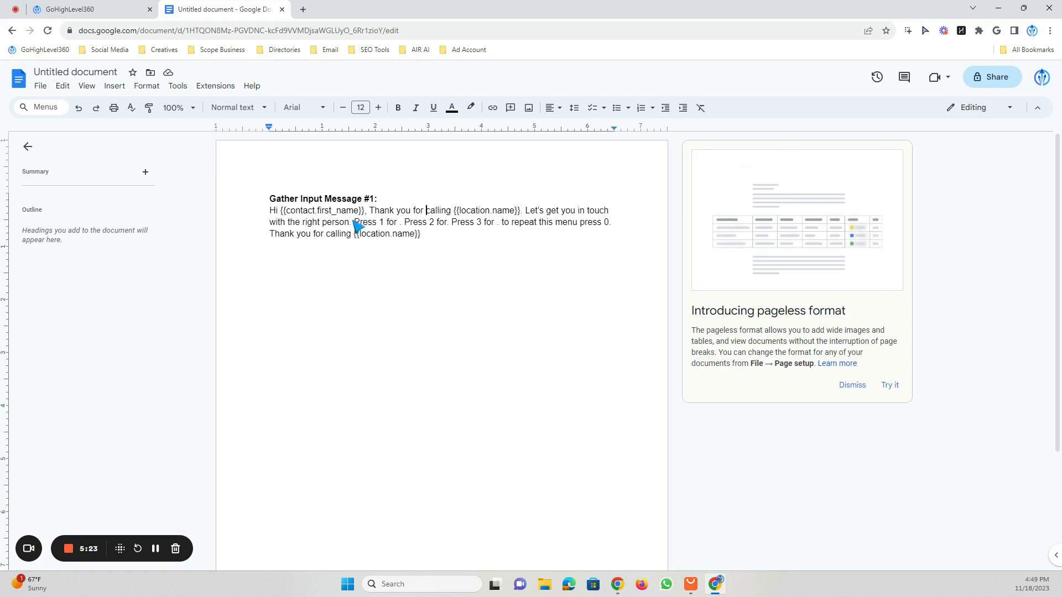
drag(354, 222, 387, 226)
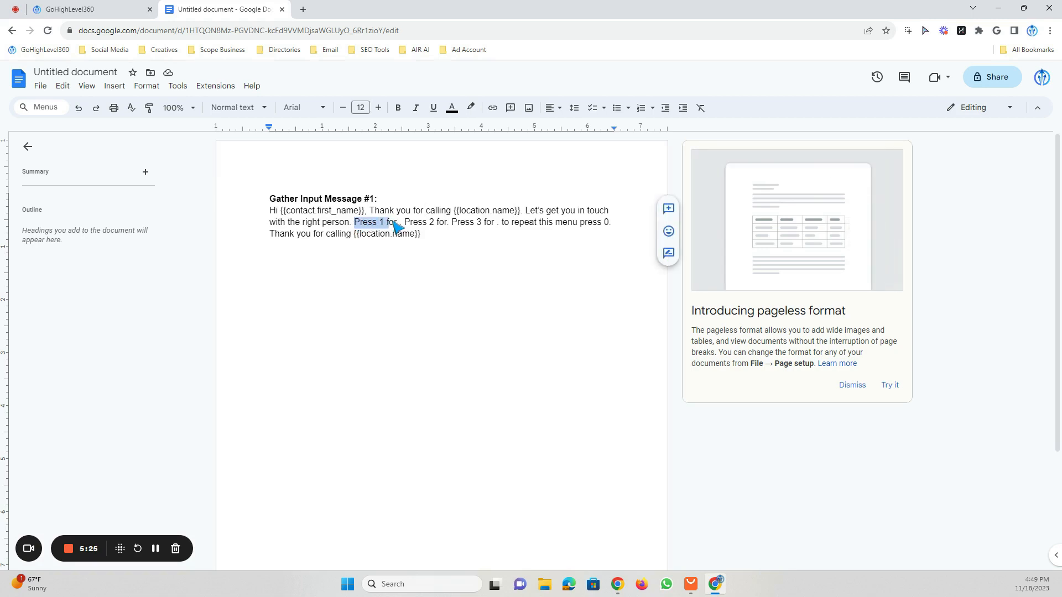
click(400, 223)
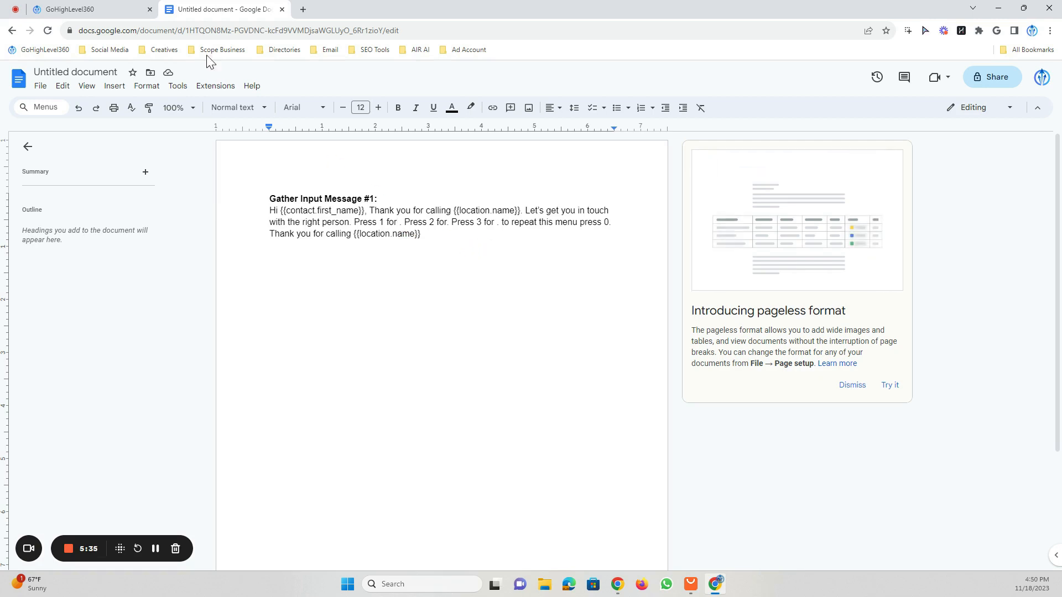
Return to GoHighLevel, discard the open action edit and leave the workflow for the account's Custom Values settings.
click(100, 8)
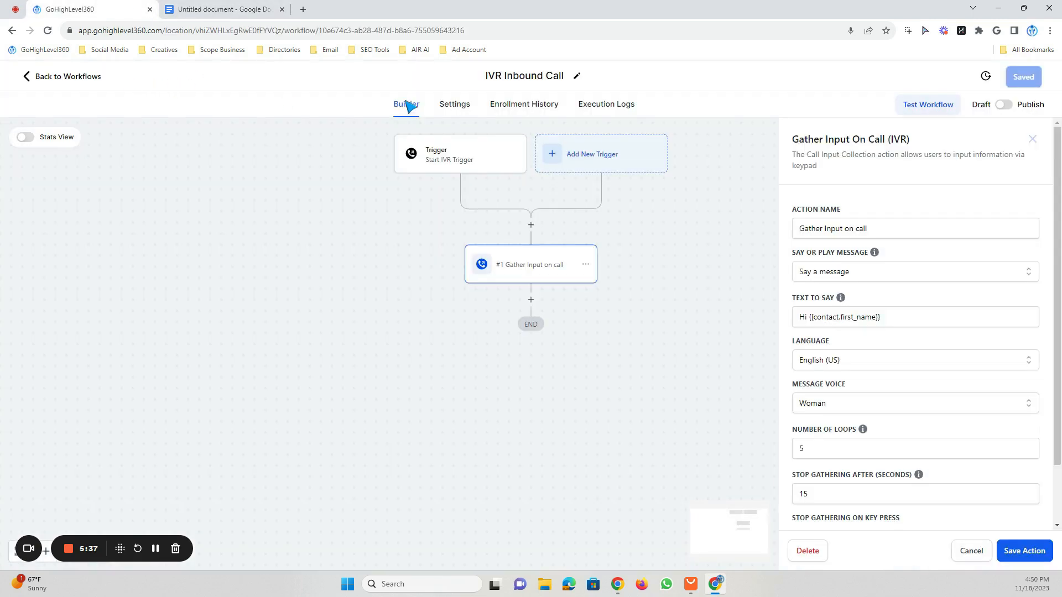
click(971, 552)
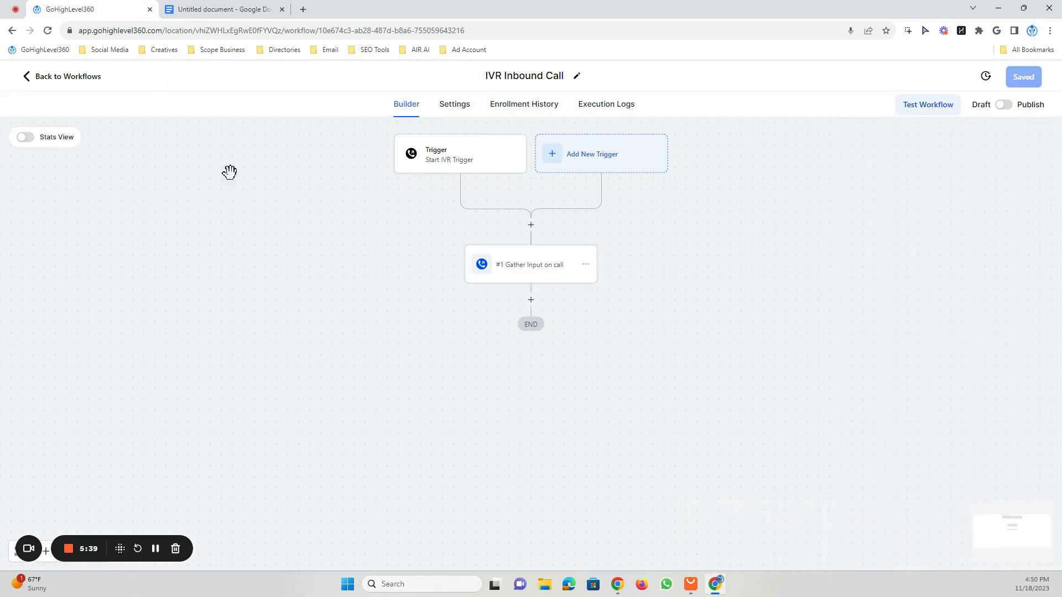
click(86, 79)
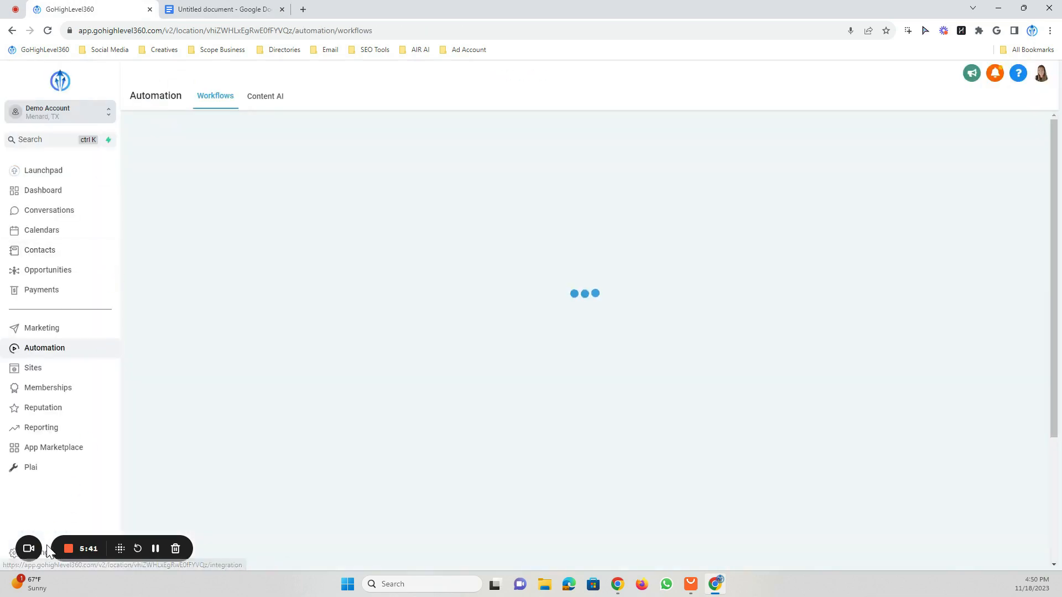
click(39, 551)
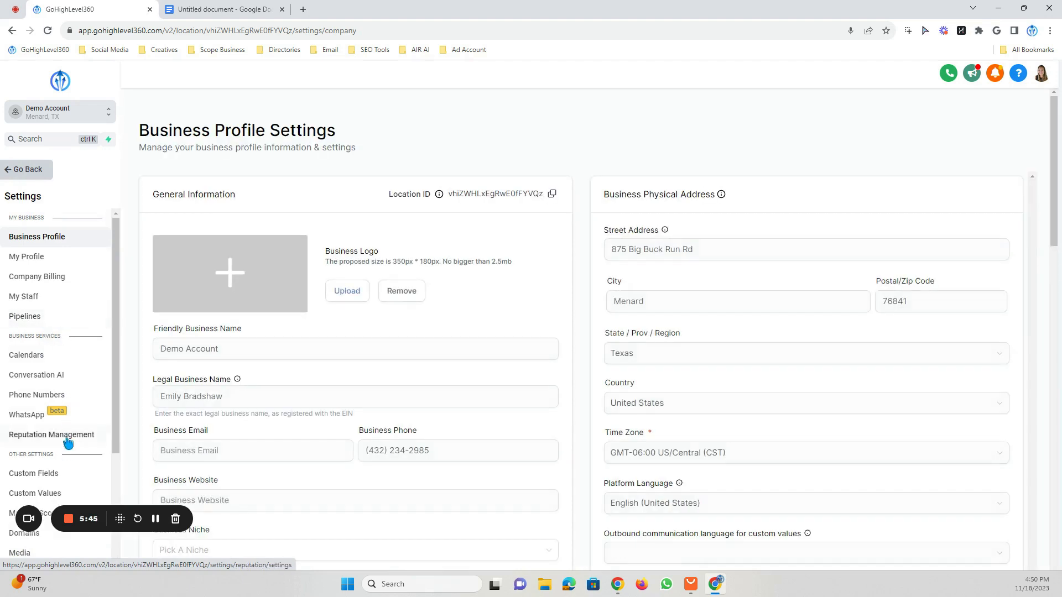
click(25, 493)
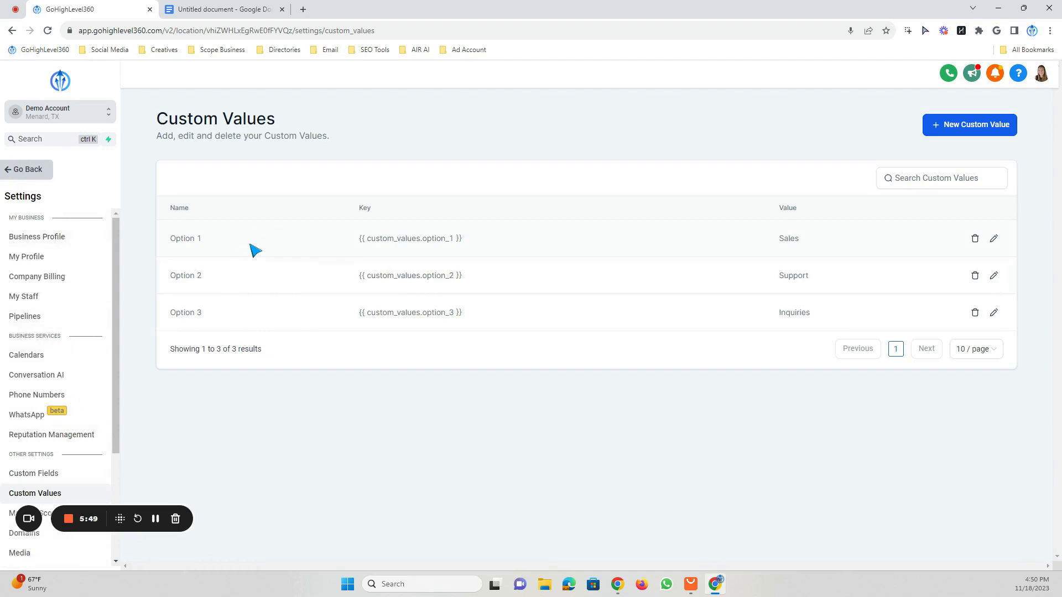
click(965, 133)
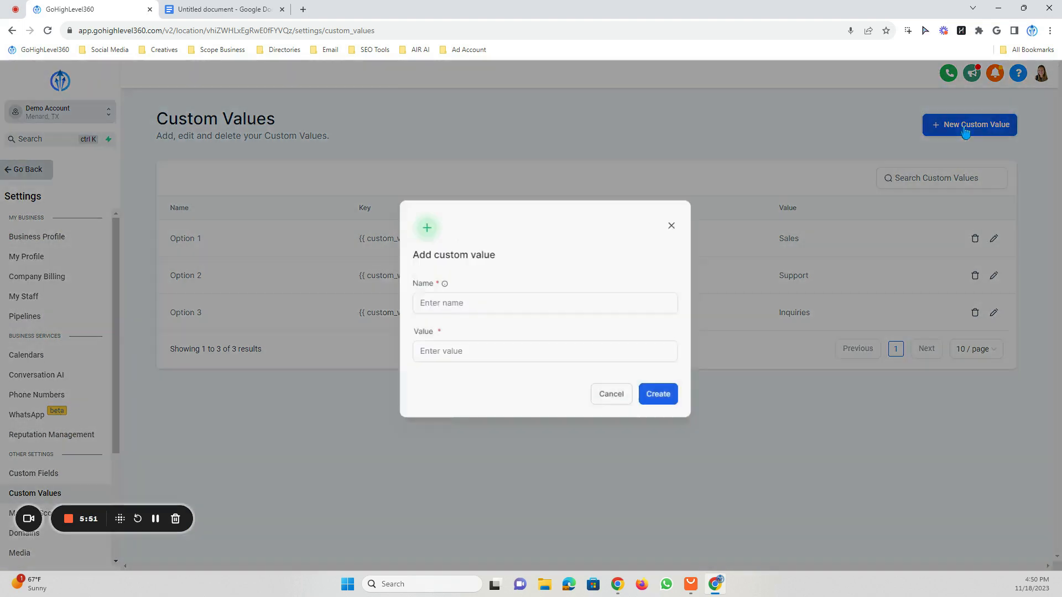
click(441, 311)
text(oP)
key(BackSpace)
key(BackSpace)
text(Op)
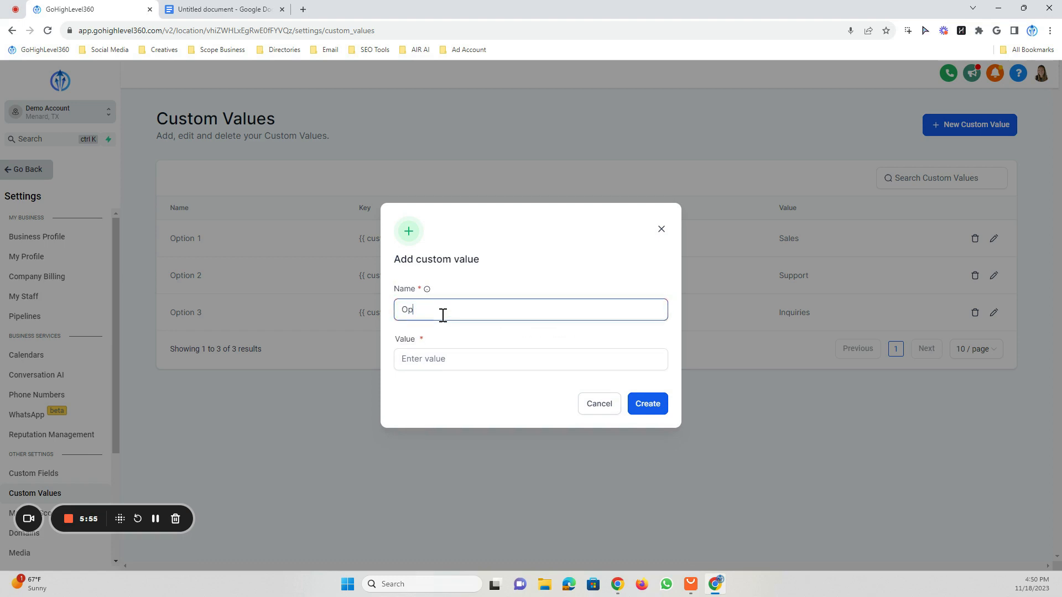
text(ton 1)
click(454, 364)
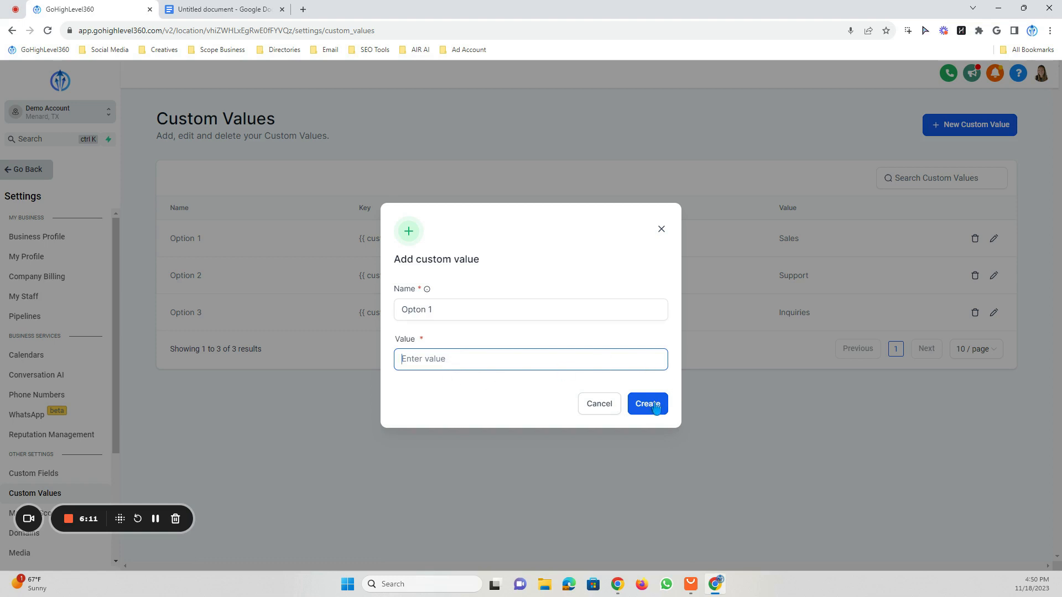
click(663, 238)
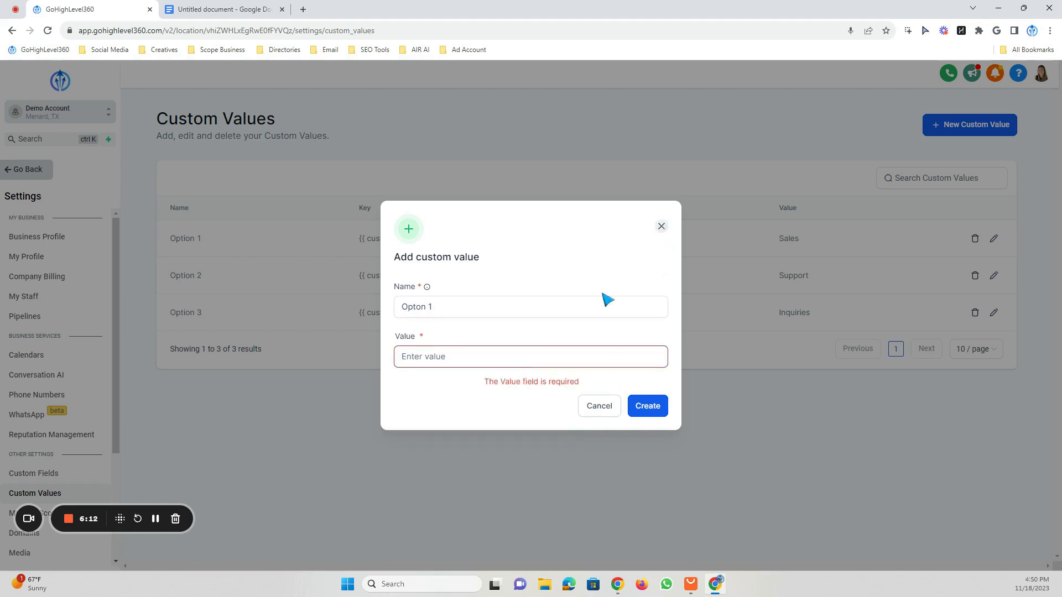
click(662, 227)
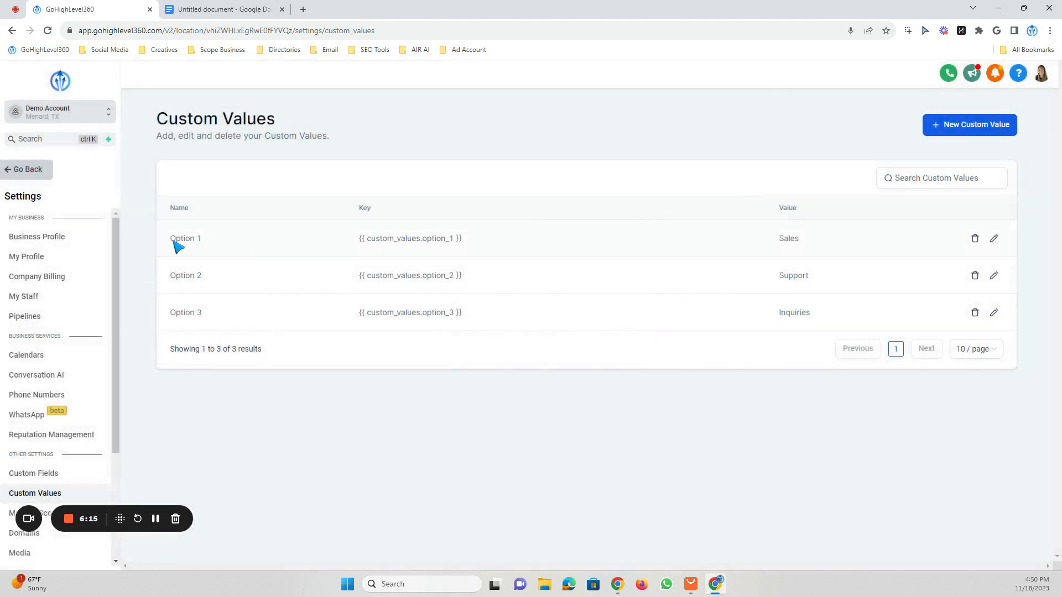
Copy the Option 1 custom value key and paste it without formatting after "Press 1 for" in the Google Docs script.
drag(354, 238, 472, 239)
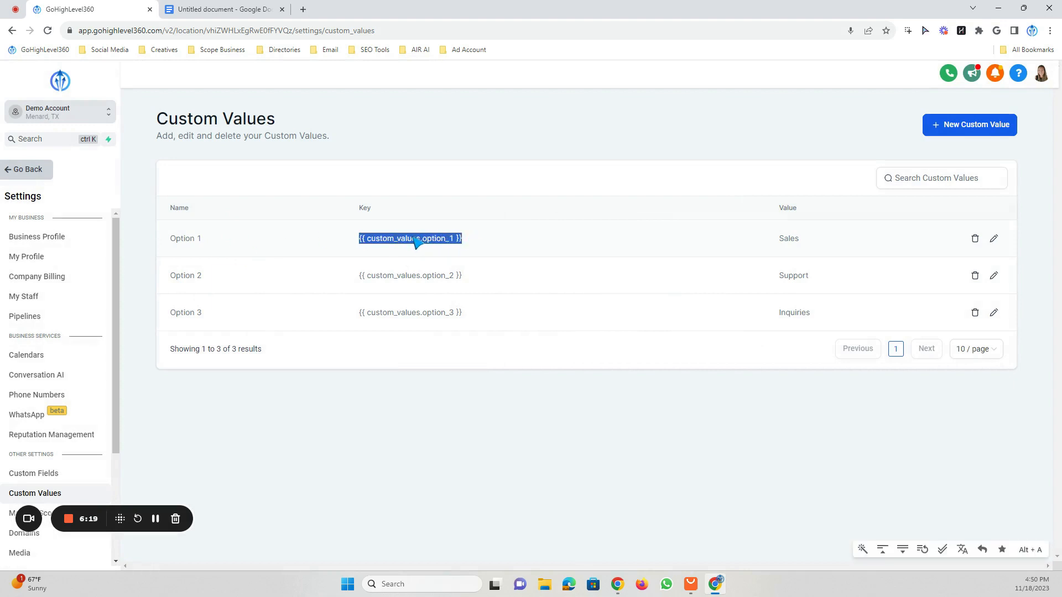
right_click(434, 239)
click(445, 245)
click(227, 9)
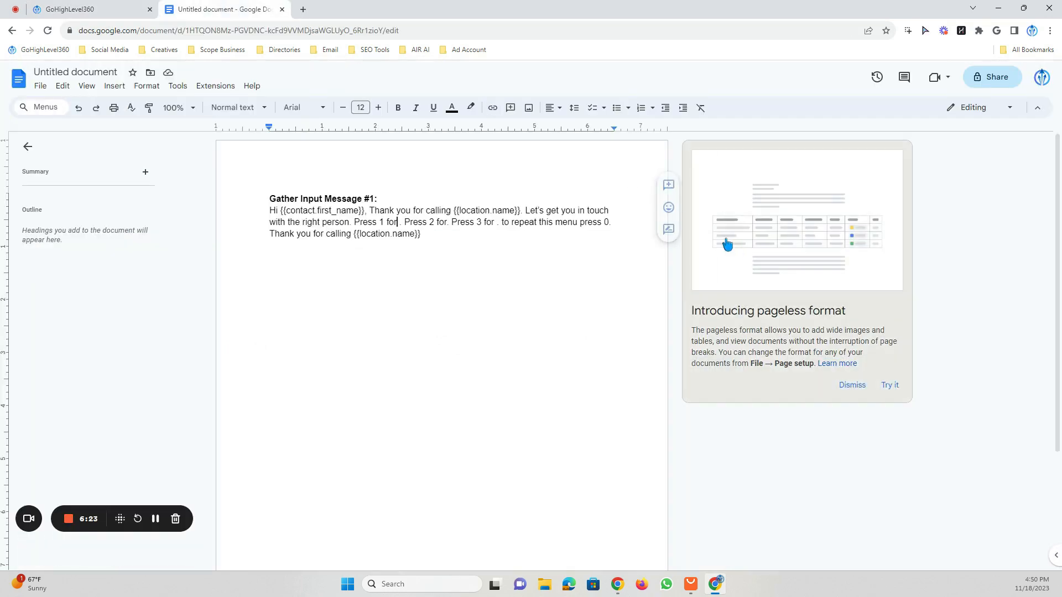
click(398, 222)
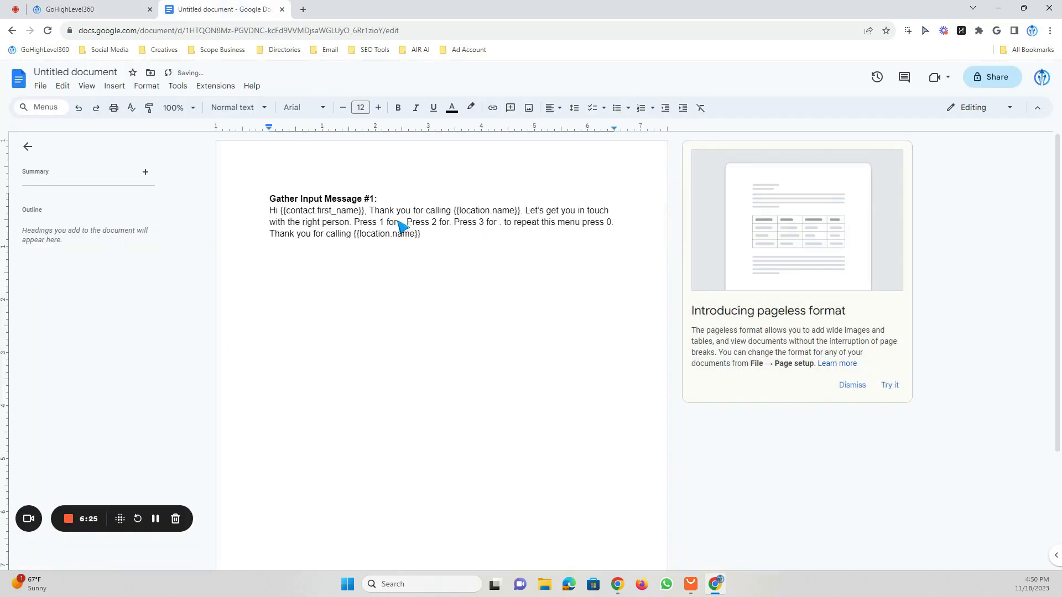
right_click(400, 224)
click(441, 286)
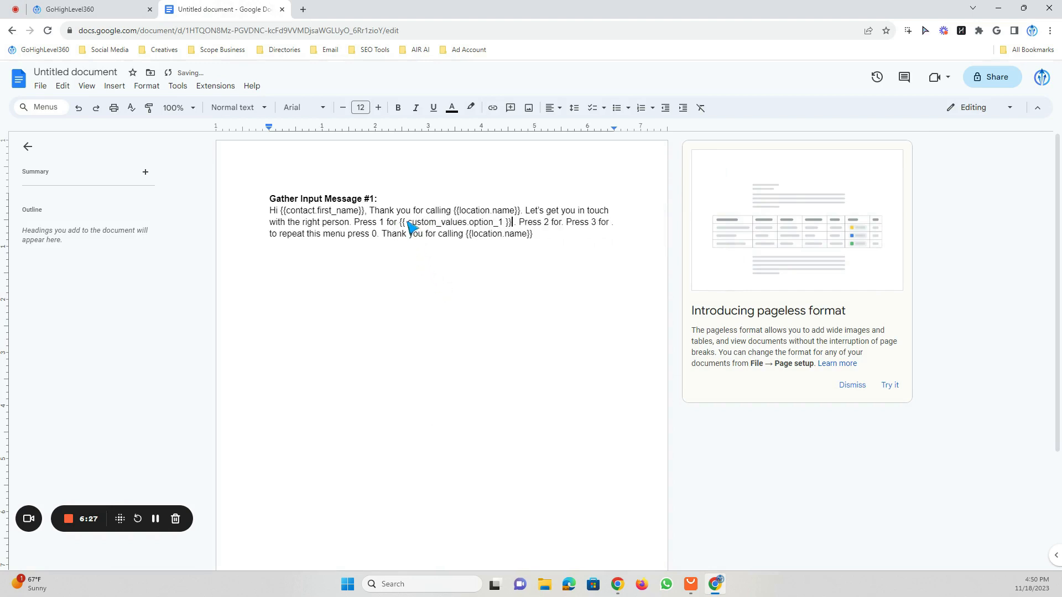
Remove the spaces inside the braces of the Option 1 key so it reads {{custom_values.option_1}}.
click(408, 222)
key(BackSpace)
click(503, 226)
key(BackSpace)
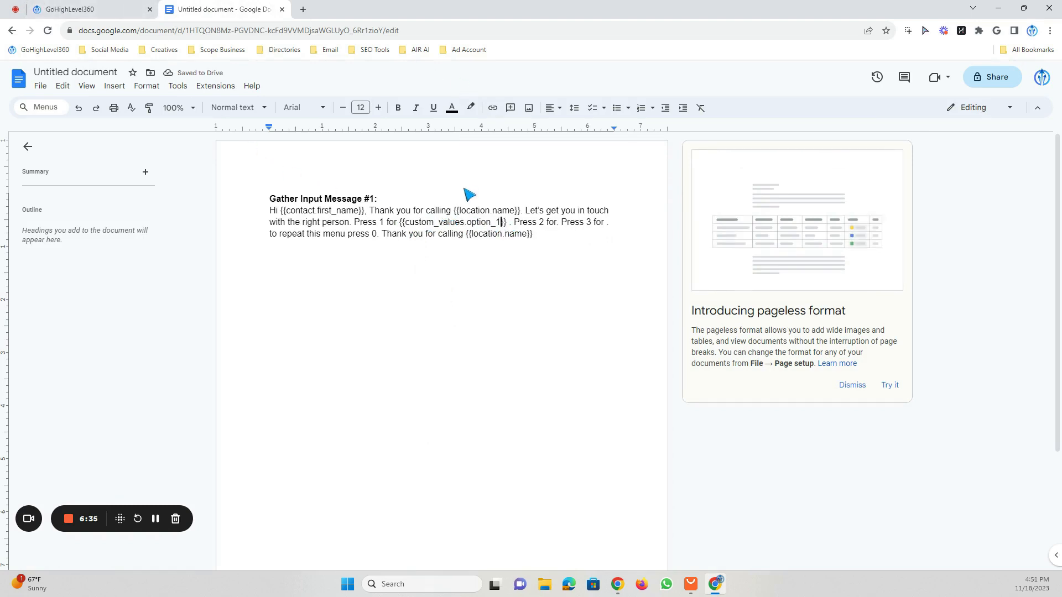
Copy the Option 2 key from GoHighLevel's Custom Values, insert it unformatted after "Press 2 for" in the Google Docs script and remove its inner spaces.
click(59, 7)
drag(467, 275, 360, 276)
right_click(366, 280)
click(412, 287)
click(221, 9)
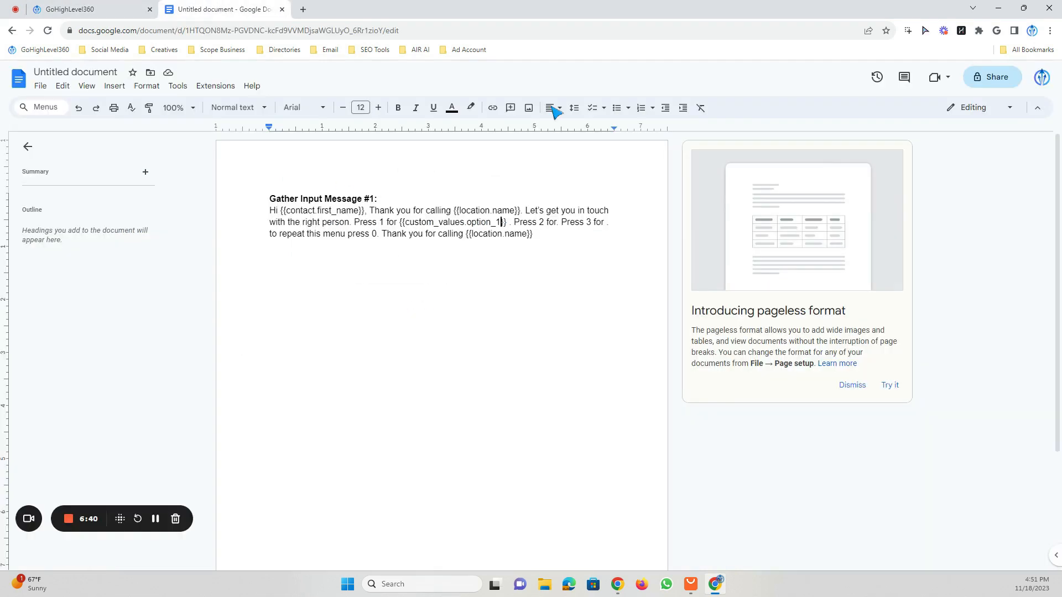
click(559, 223)
right_click(559, 223)
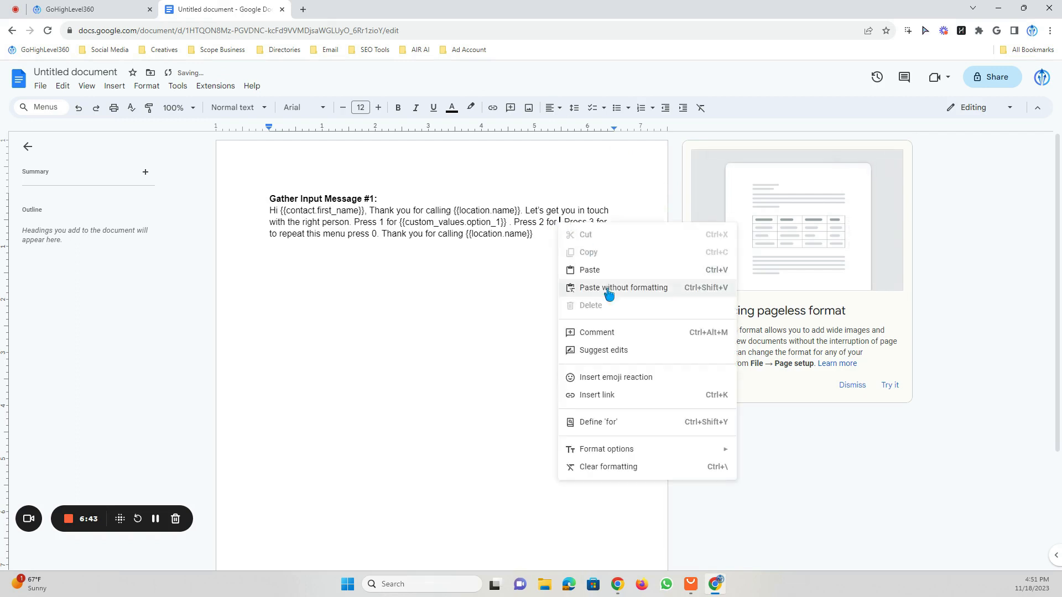
click(608, 288)
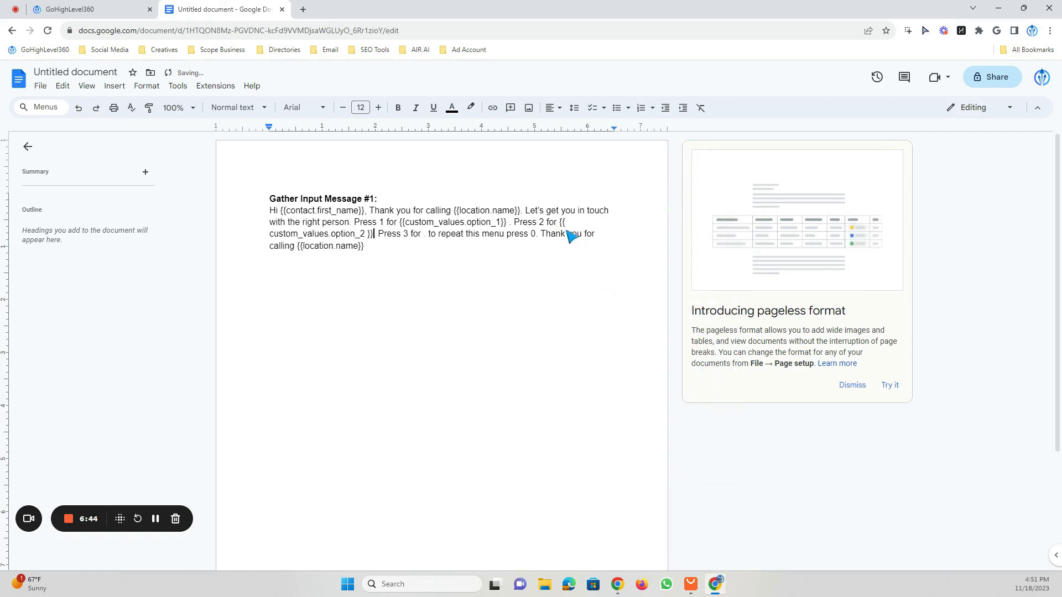
click(271, 233)
key(BackSpace)
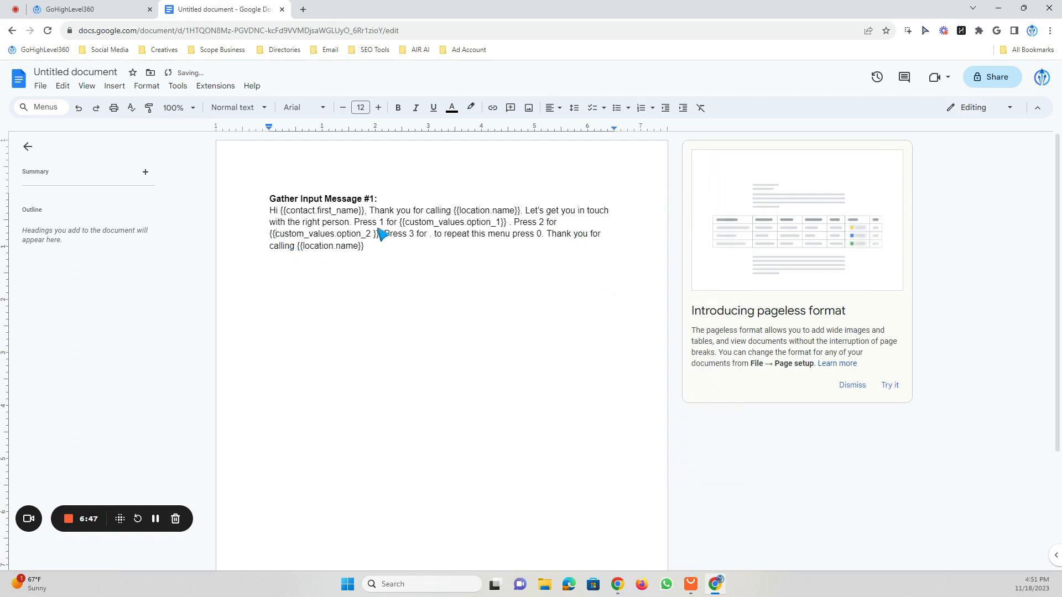
Copy the Option 3 key from GoHighLevel and insert it after "Press 3 for" in the Google Docs script as {{custom_values.option_3}}, without inner spaces.
click(130, 8)
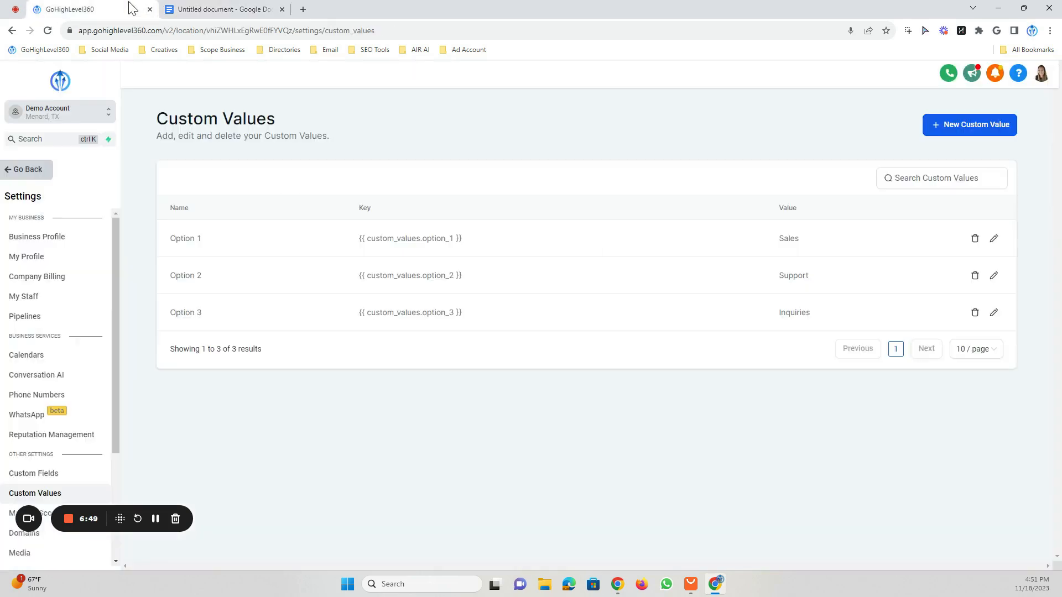
drag(463, 313, 366, 320)
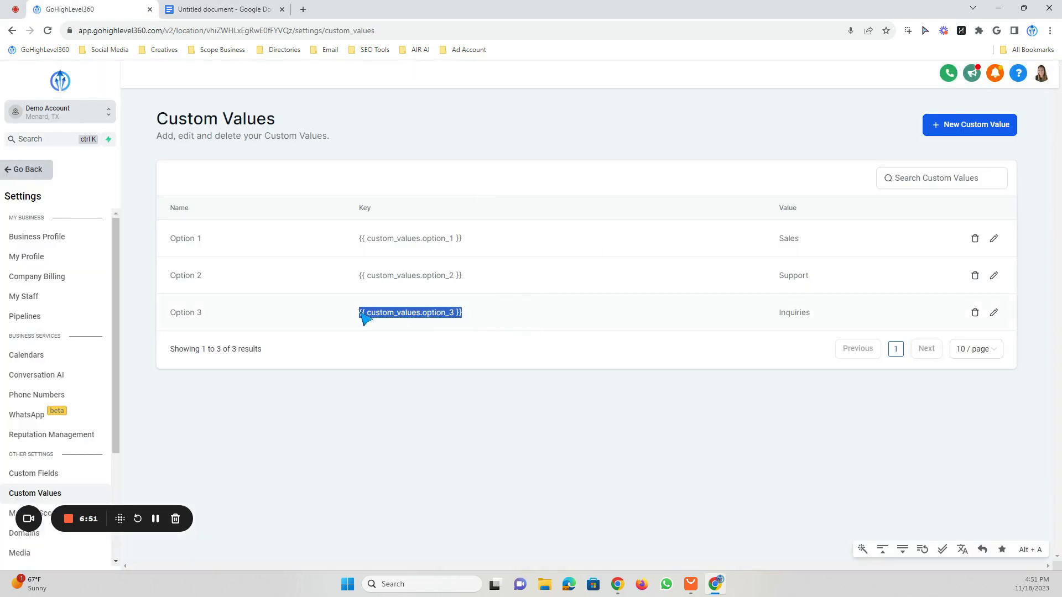
right_click(367, 315)
click(220, 7)
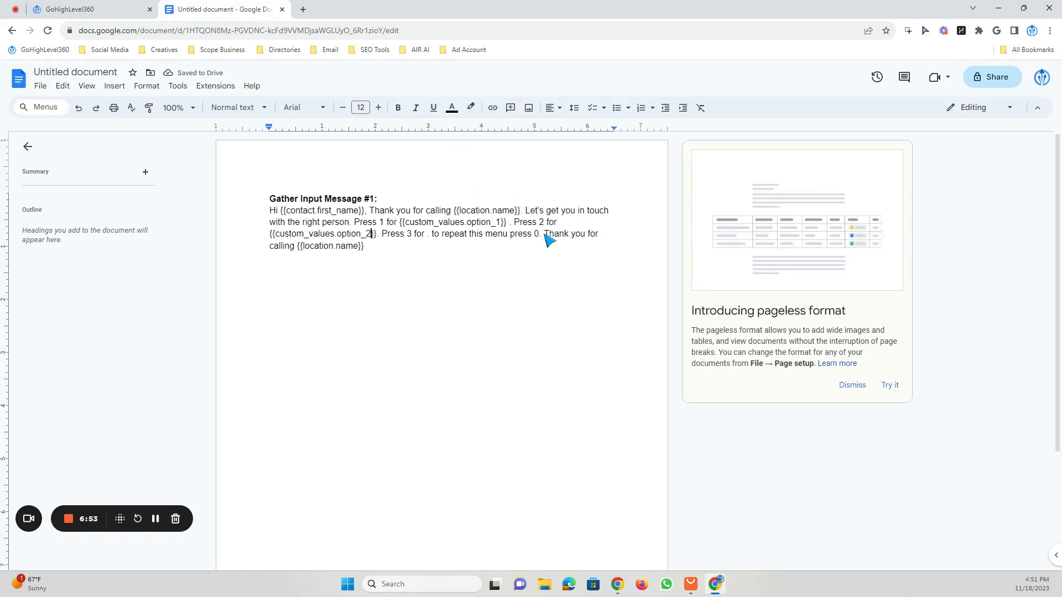
right_click(428, 235)
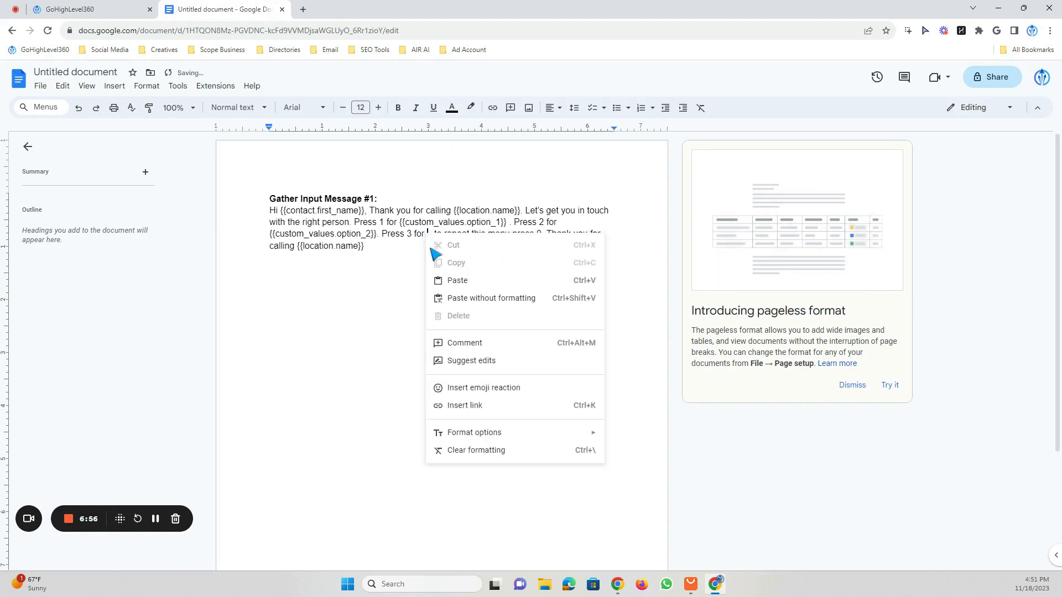
click(443, 298)
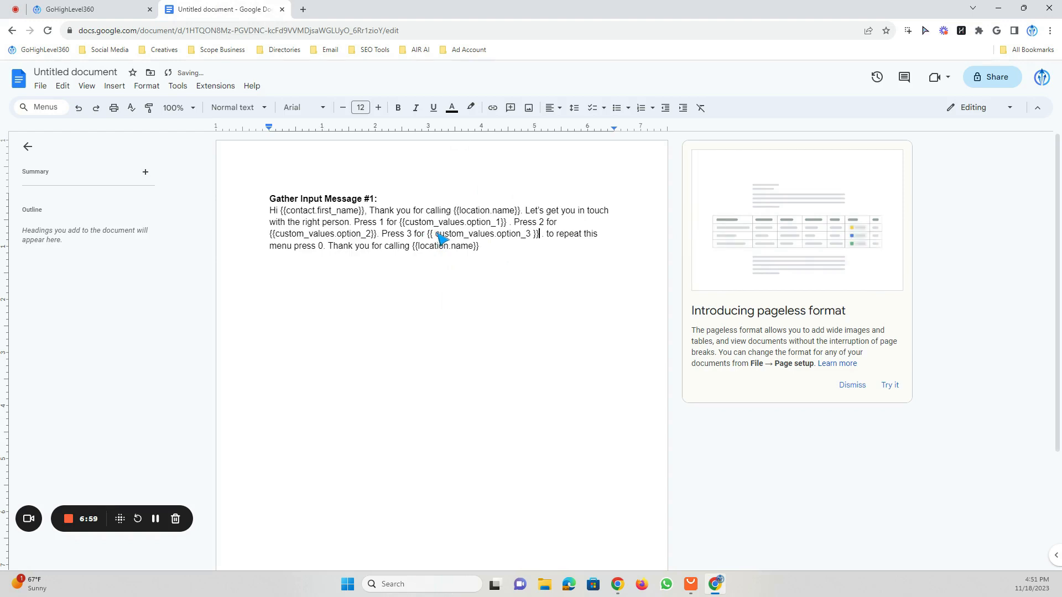
key(BackSpace)
click(531, 236)
key(BackSpace)
Copy the full message text under the Gather Input Message #1 heading in the Google Docs script.
click(139, 8)
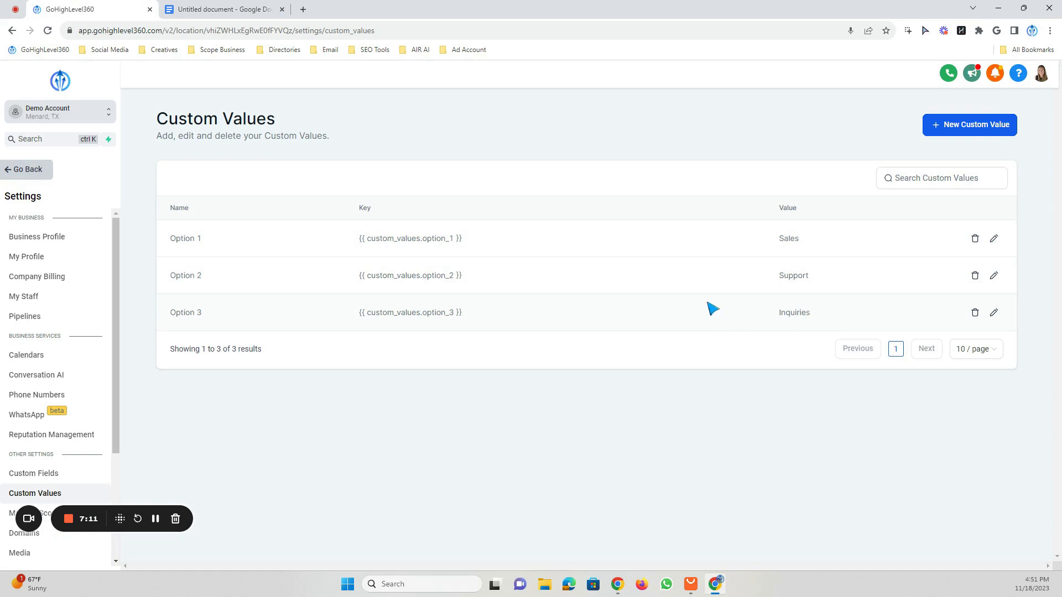
click(169, 9)
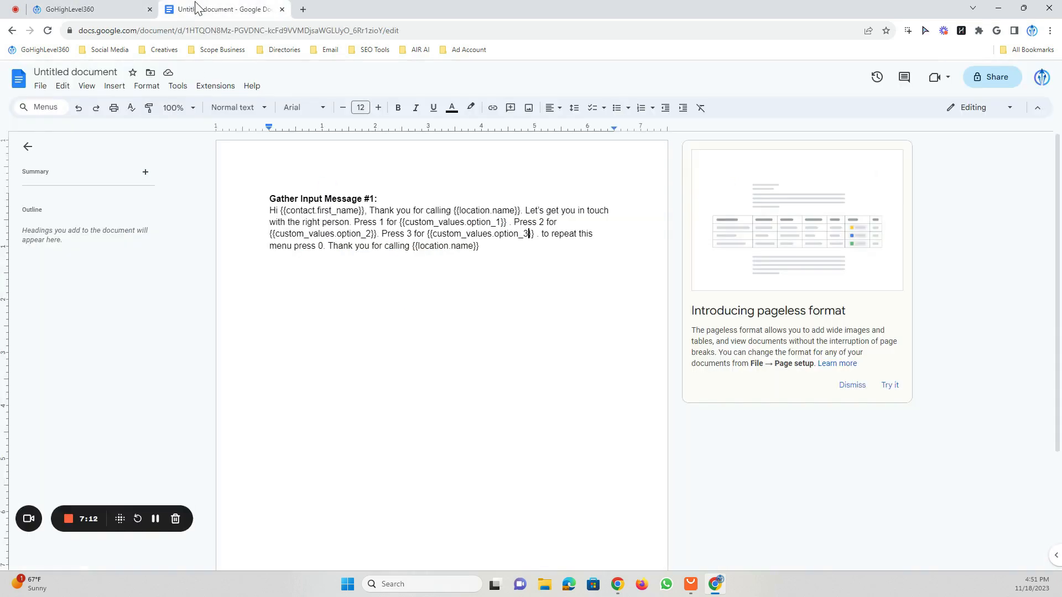
click(483, 248)
drag(485, 247, 281, 217)
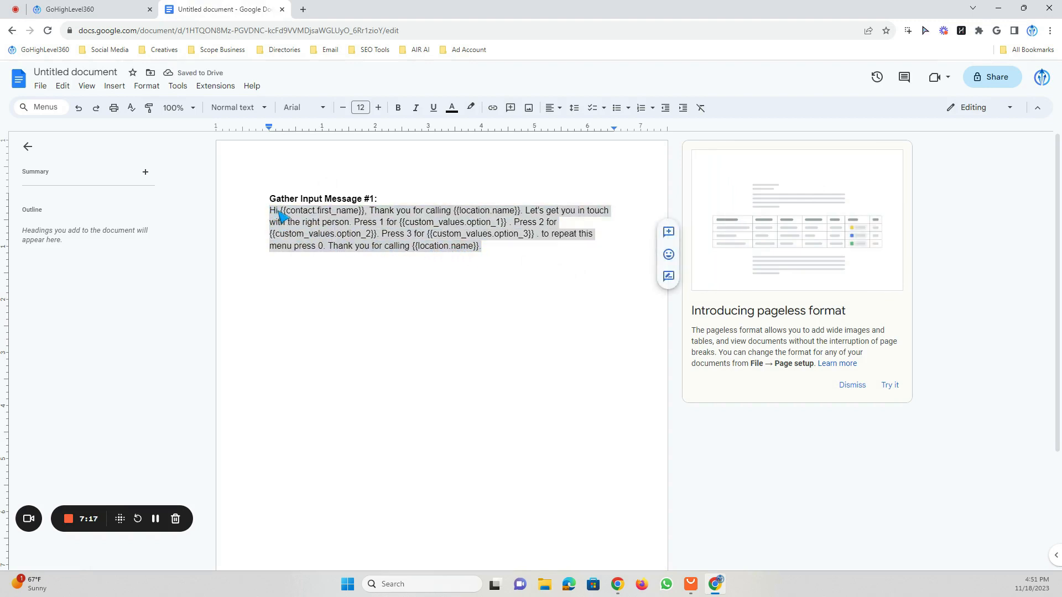
right_click(281, 217)
click(320, 246)
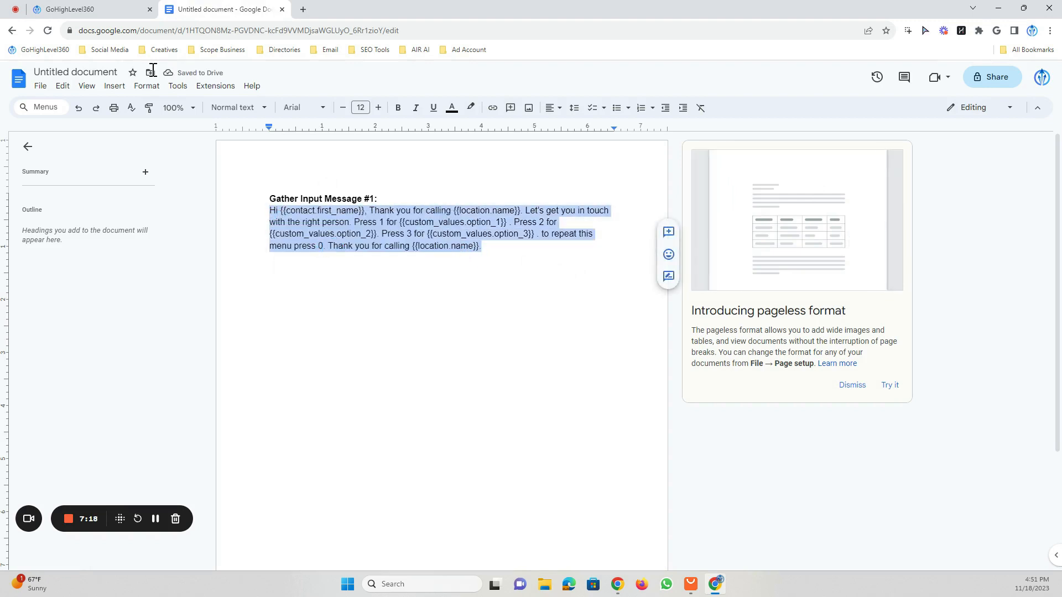
Switch to GoHighLevel, leave the settings for the automation workflows and open the IVR Inbound Call workflow.
click(127, 7)
click(38, 176)
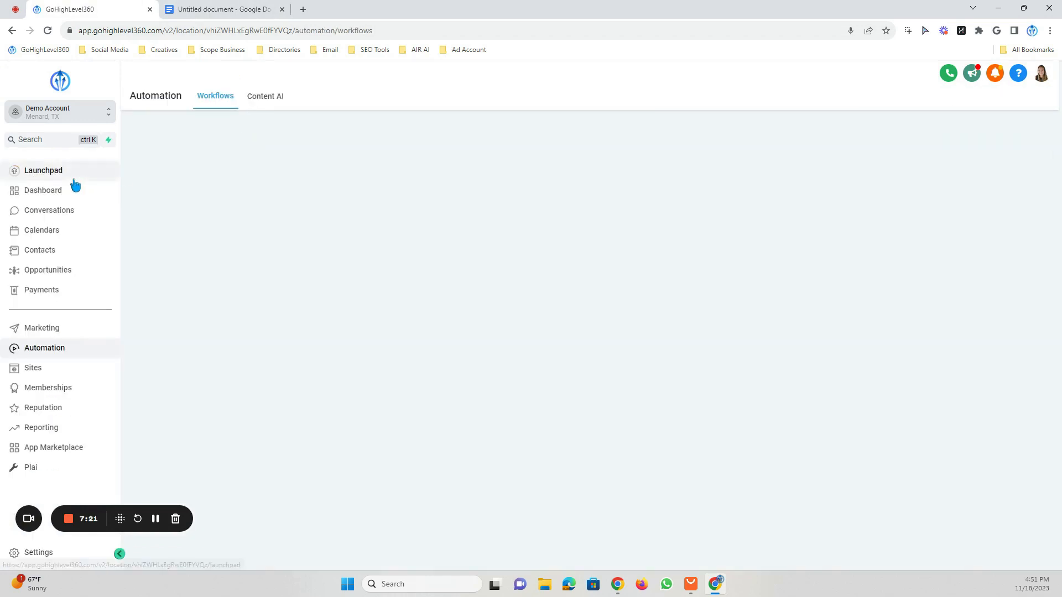
click(322, 278)
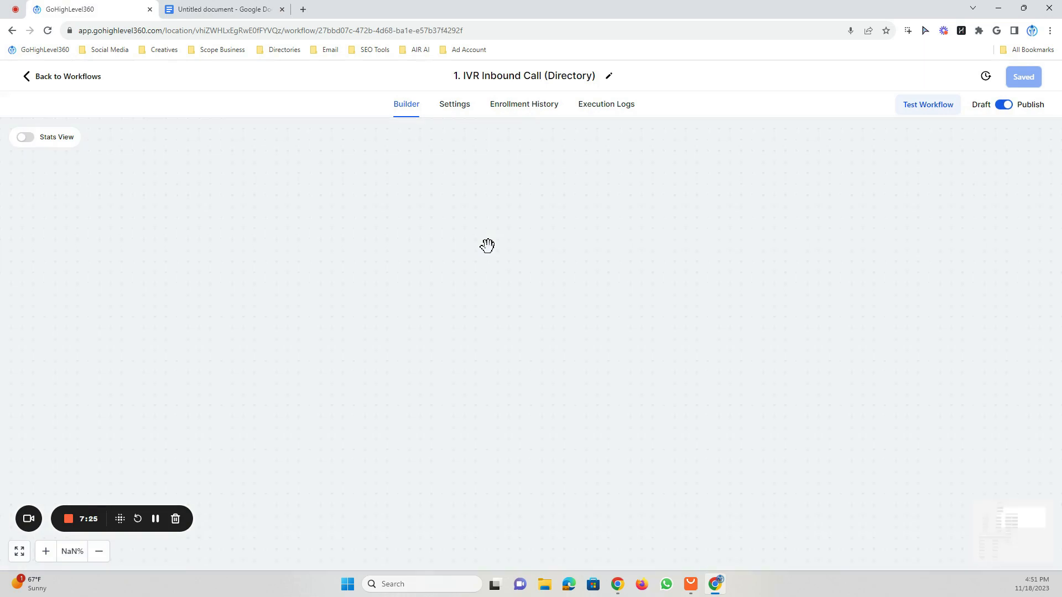
click(63, 77)
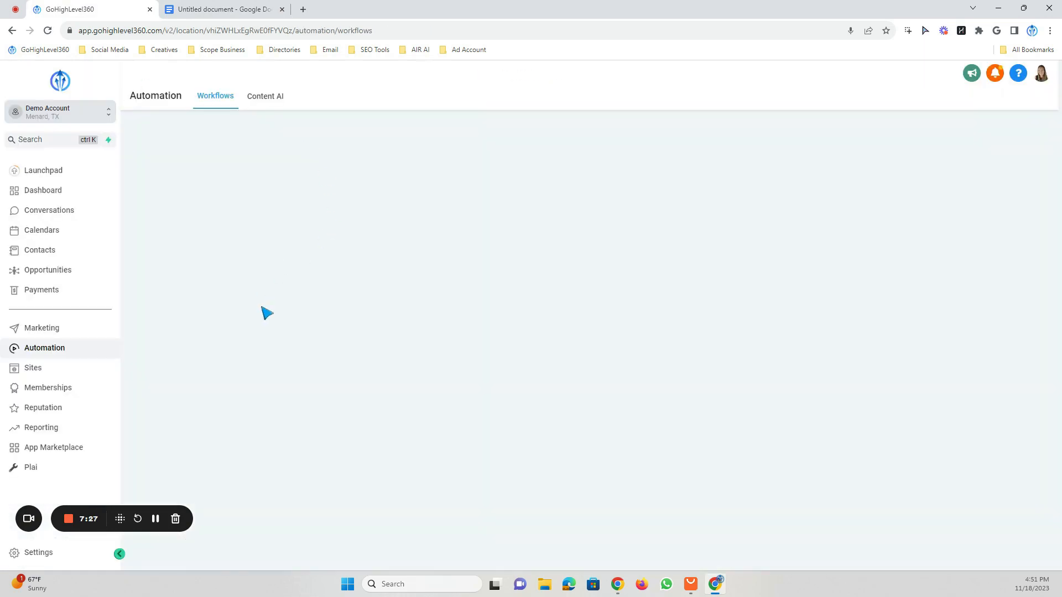
click(281, 318)
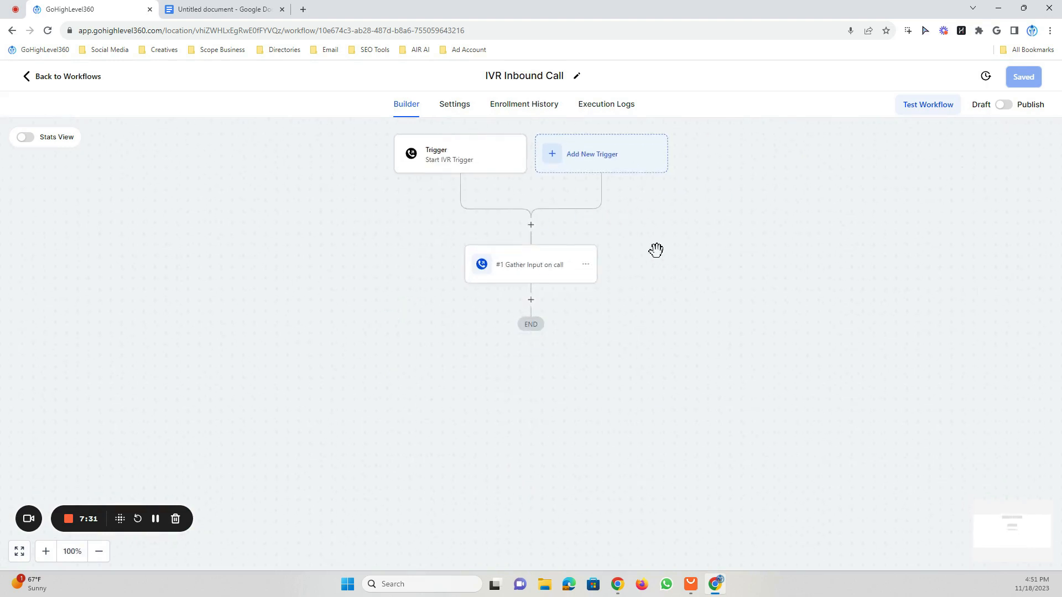
Replace the Gather Input on call action's text to say with the copied menu script and save the action.
click(531, 267)
scroll(939, 337, down, 1)
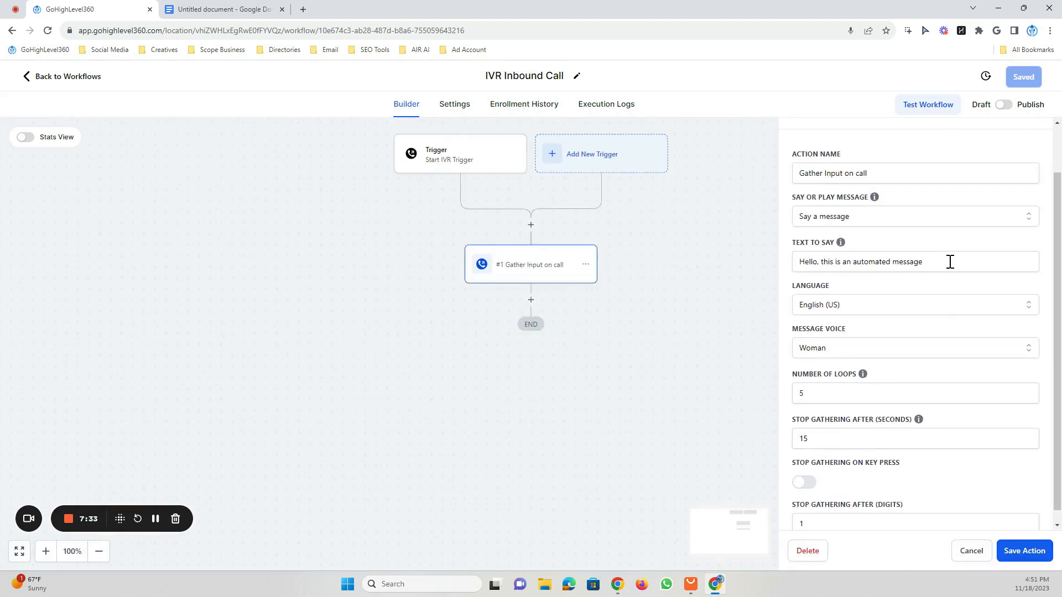
drag(949, 263, 793, 267)
right_click(816, 262)
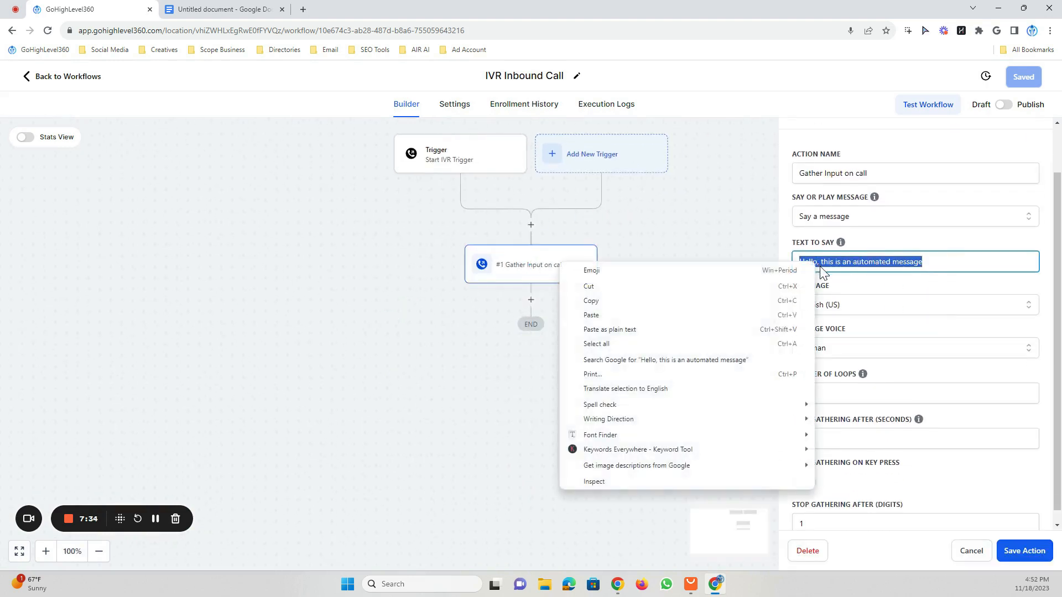
click(637, 337)
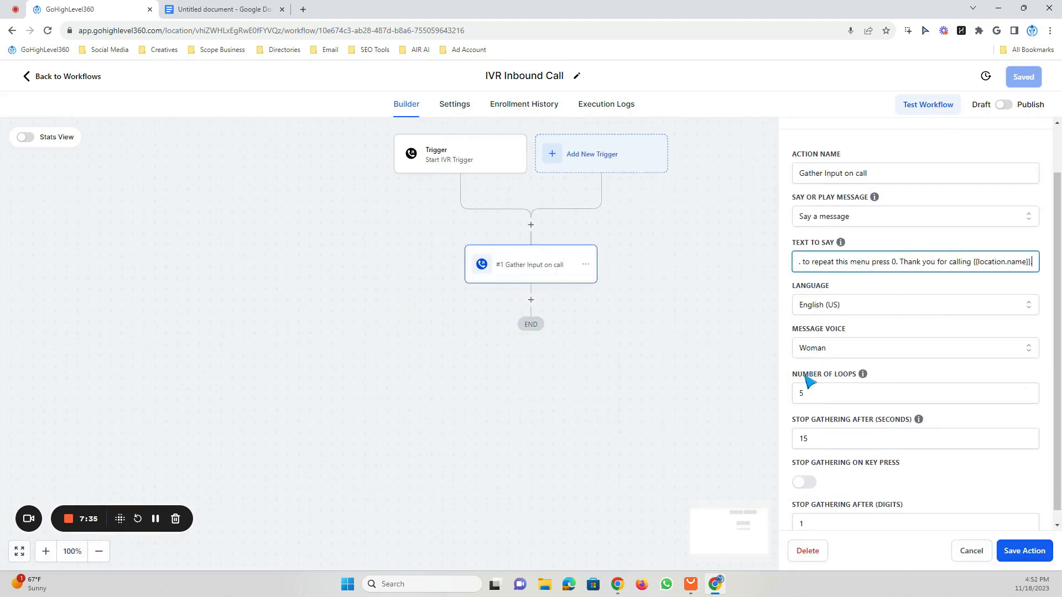
click(1015, 554)
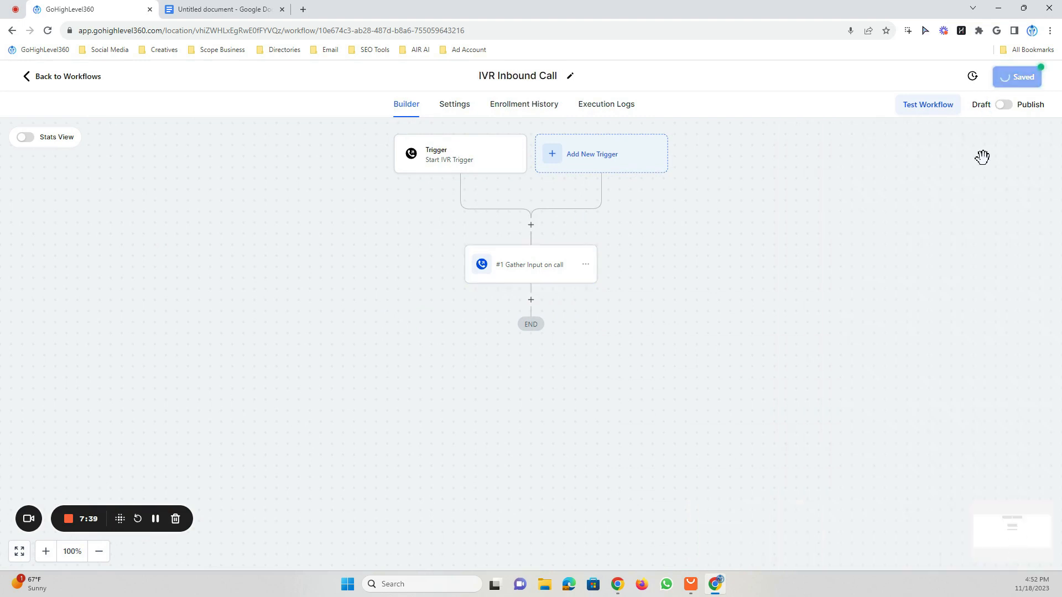
Publish and save the IVR Inbound Call workflow, and review and re-save its Start IVR Trigger.
click(1004, 105)
click(1024, 78)
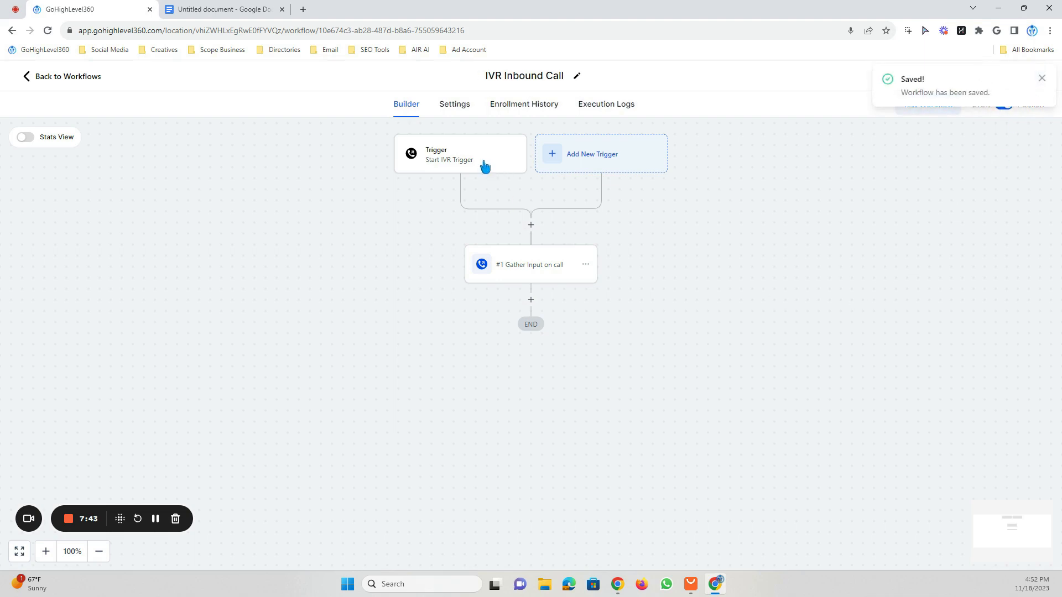
click(492, 161)
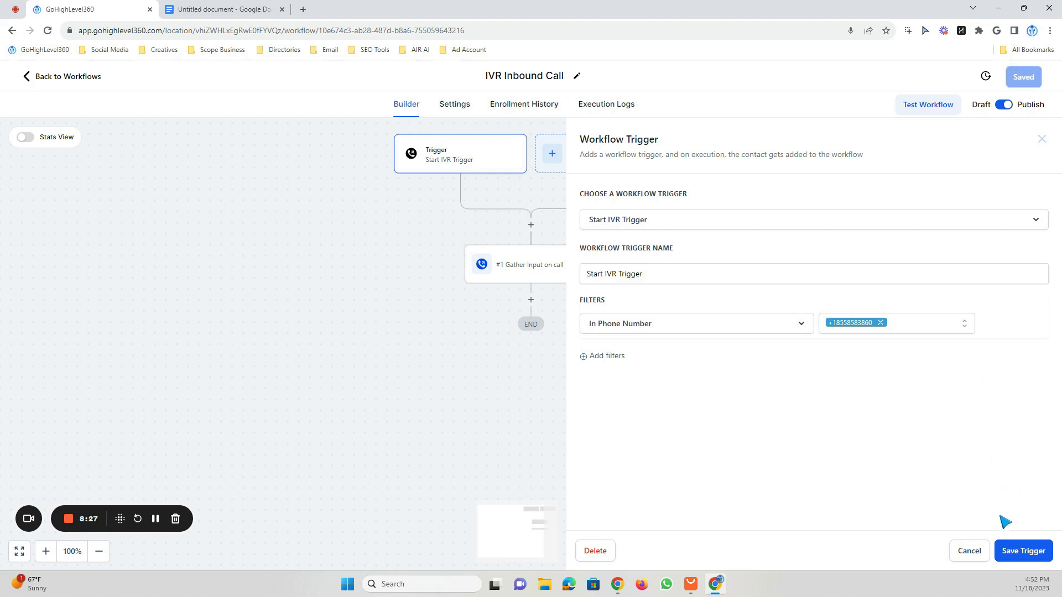
click(1004, 552)
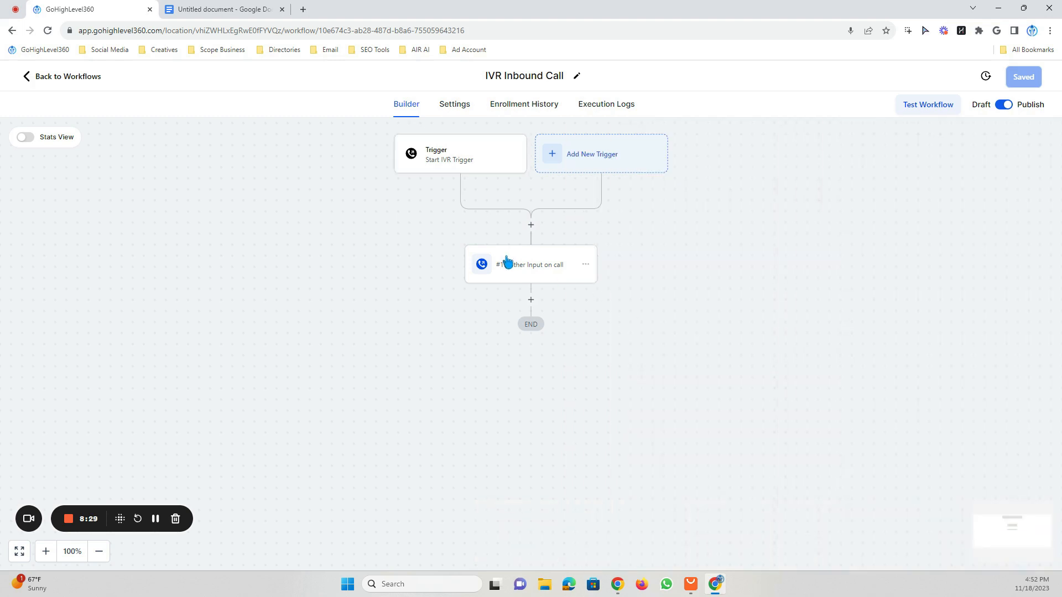
Review the Gather Input on call action's text to say and its gathering settings, and close it without saving.
click(507, 261)
drag(808, 319, 1061, 320)
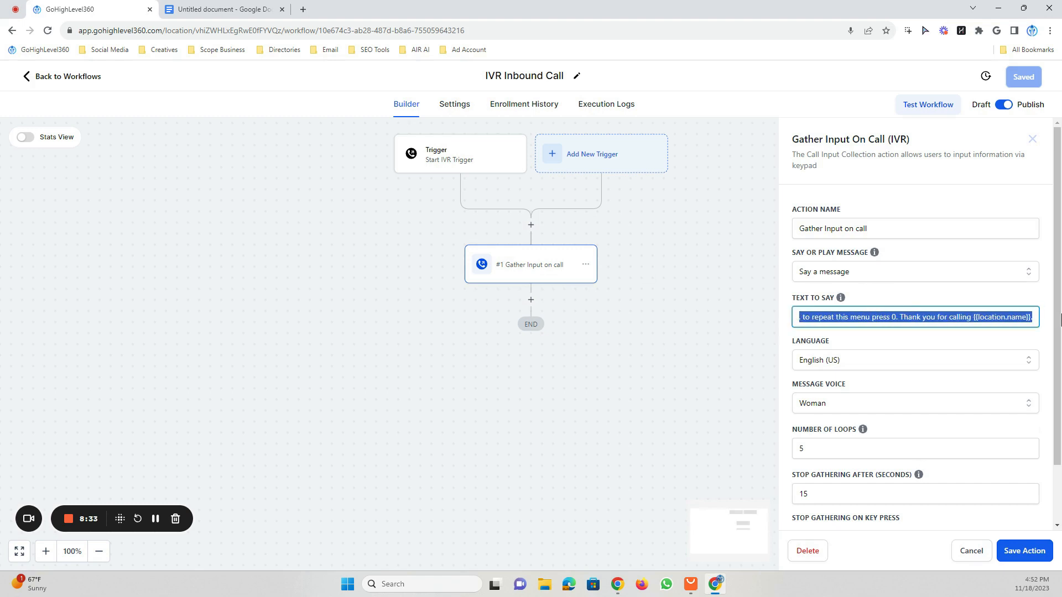
click(1004, 317)
scroll(998, 382, down, 2)
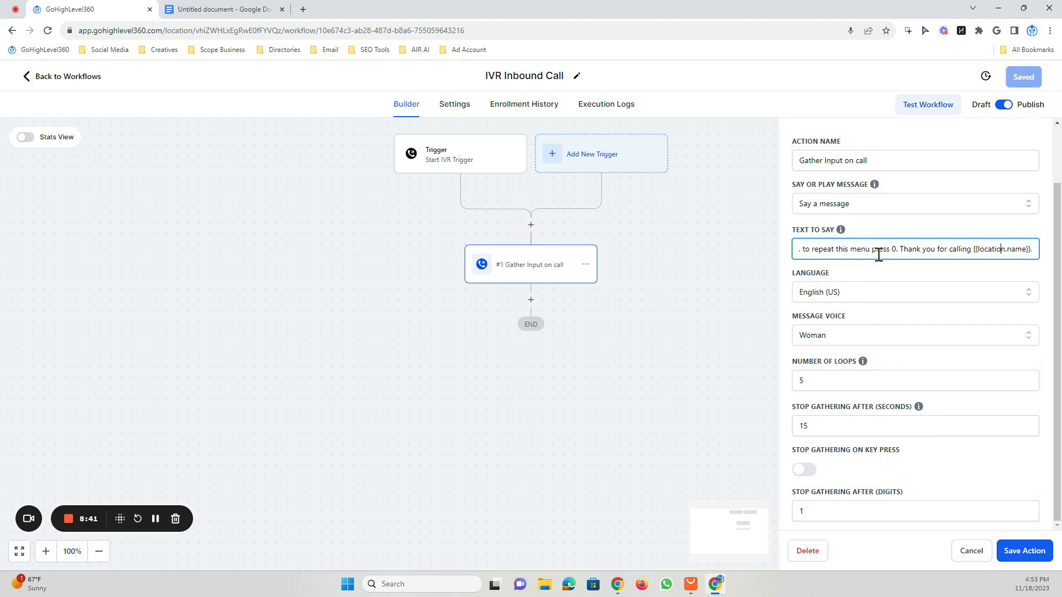
click(972, 551)
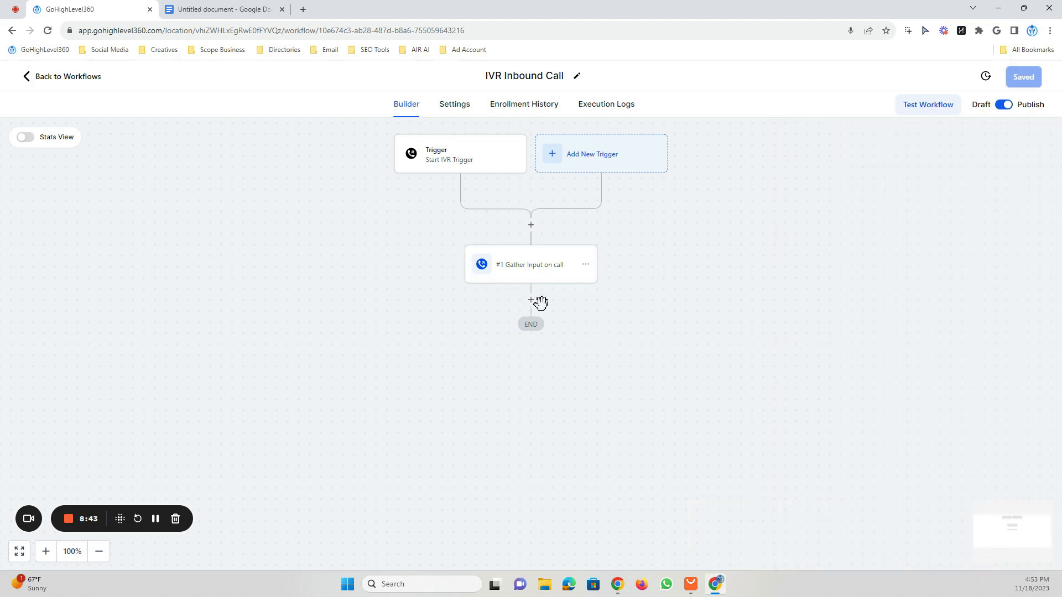
Add an If / Else condition after Gather Input on call, name it Call Input, and name its first branch 1.
click(531, 302)
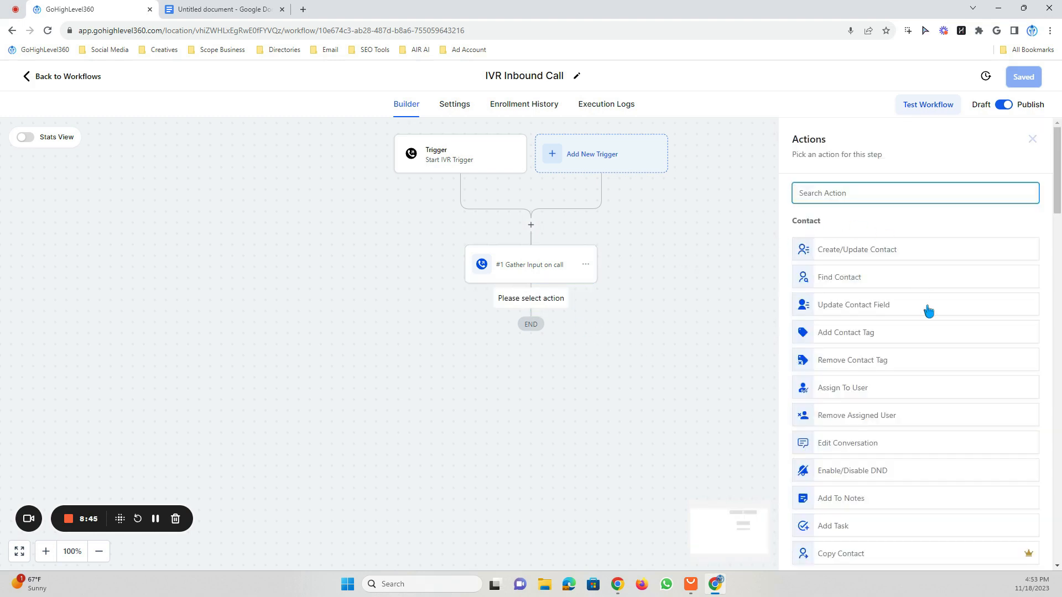
scroll(927, 310, down, 6)
scroll(933, 313, down, 9)
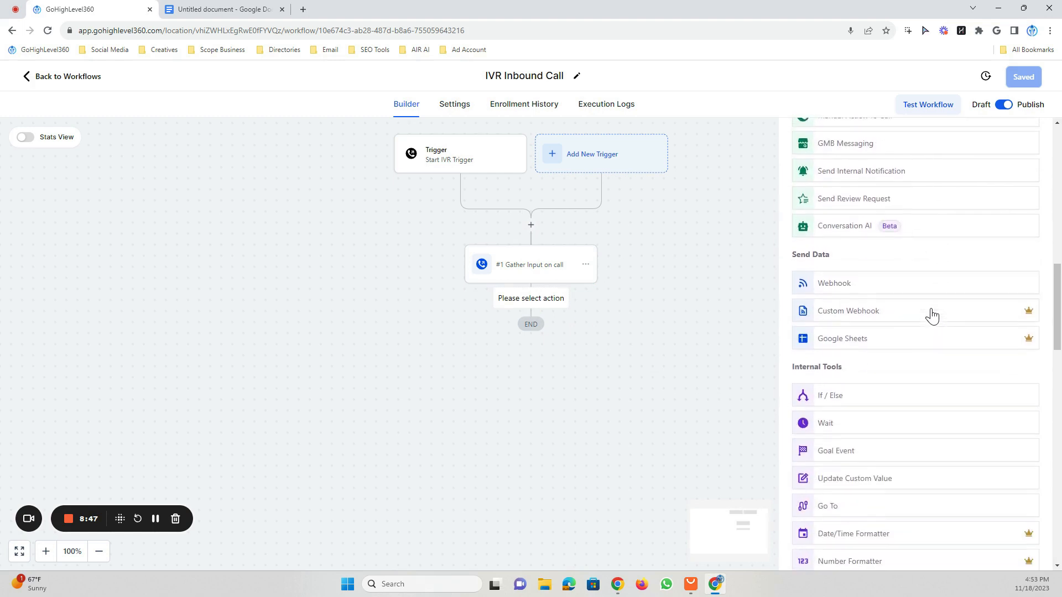
click(833, 283)
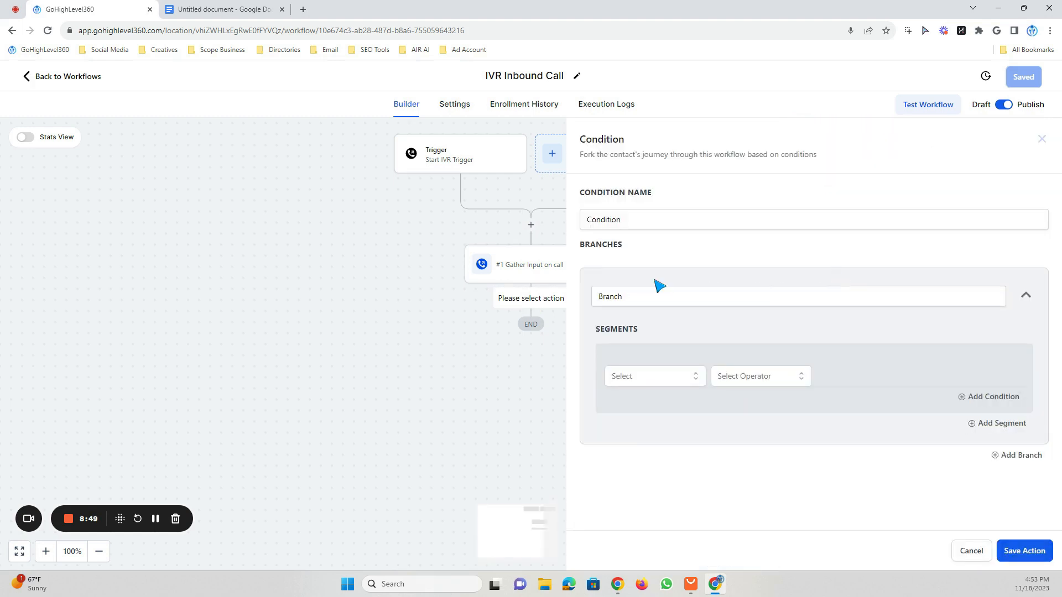
click(630, 296)
double_click(638, 219)
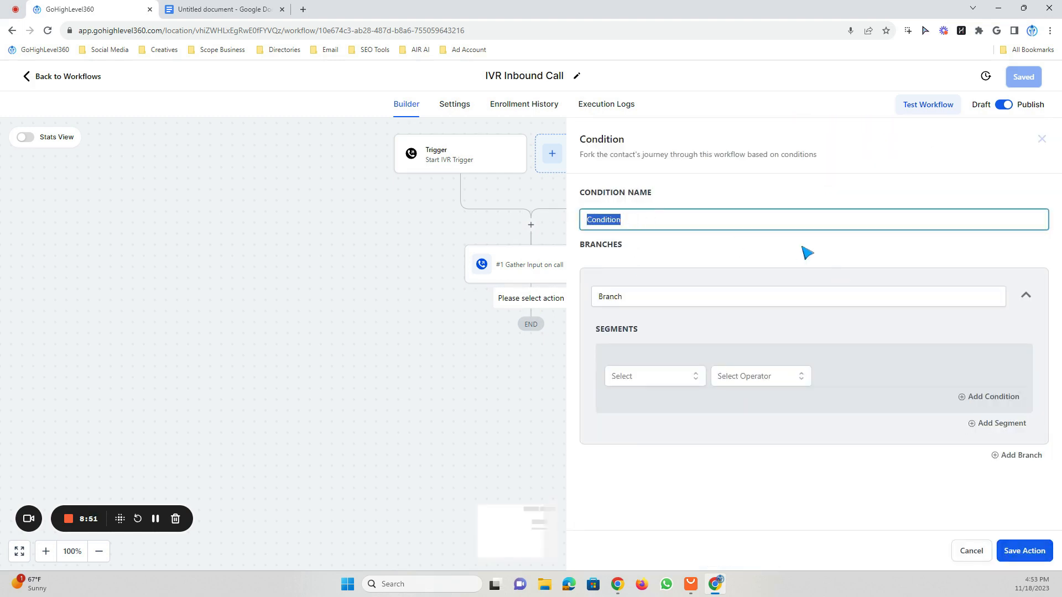
key(BackSpace)
double_click(642, 298)
text(1)
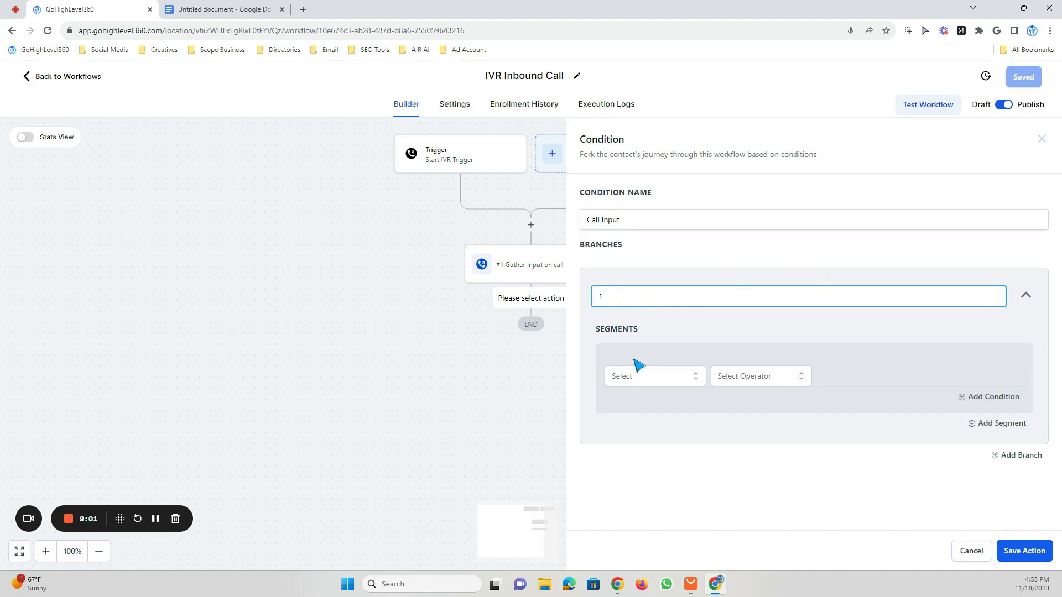
Set branch 1's condition to the IVR Gather digits of #1 Gather Input on call with operator Is and value 1.
click(628, 376)
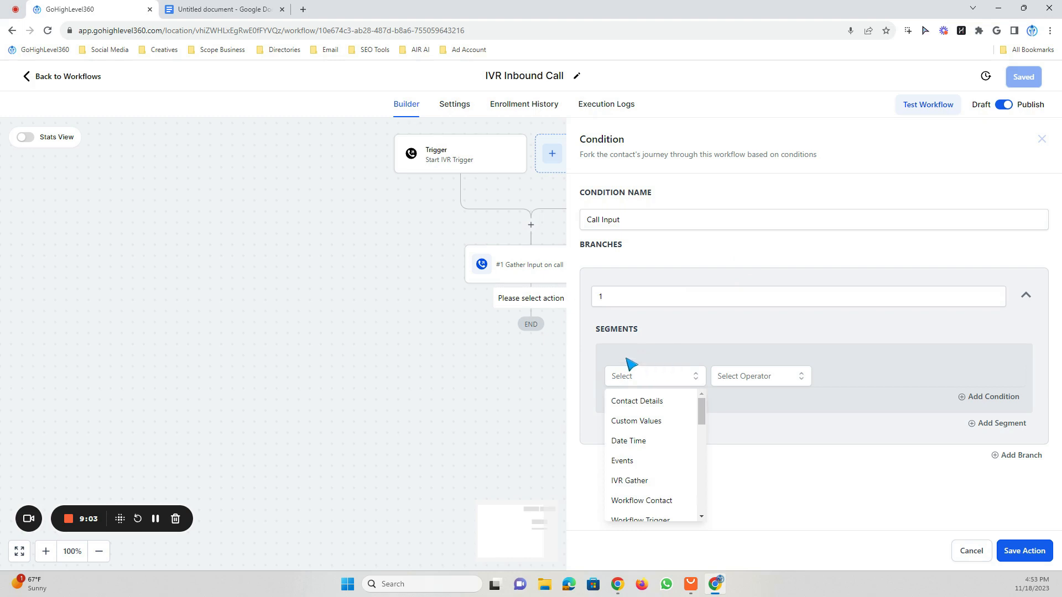
click(642, 483)
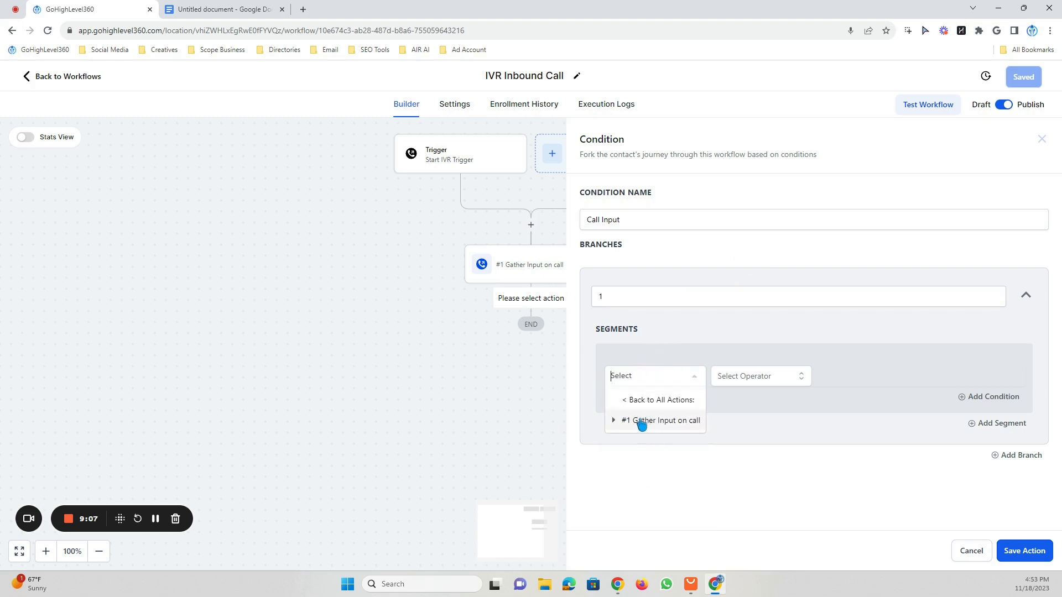
click(664, 422)
click(657, 442)
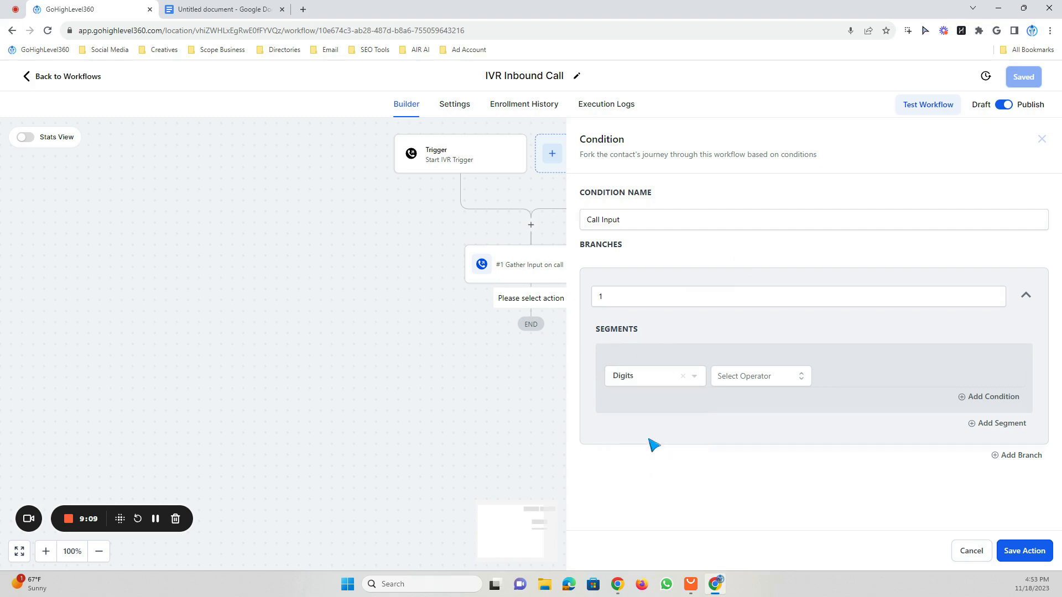
click(742, 376)
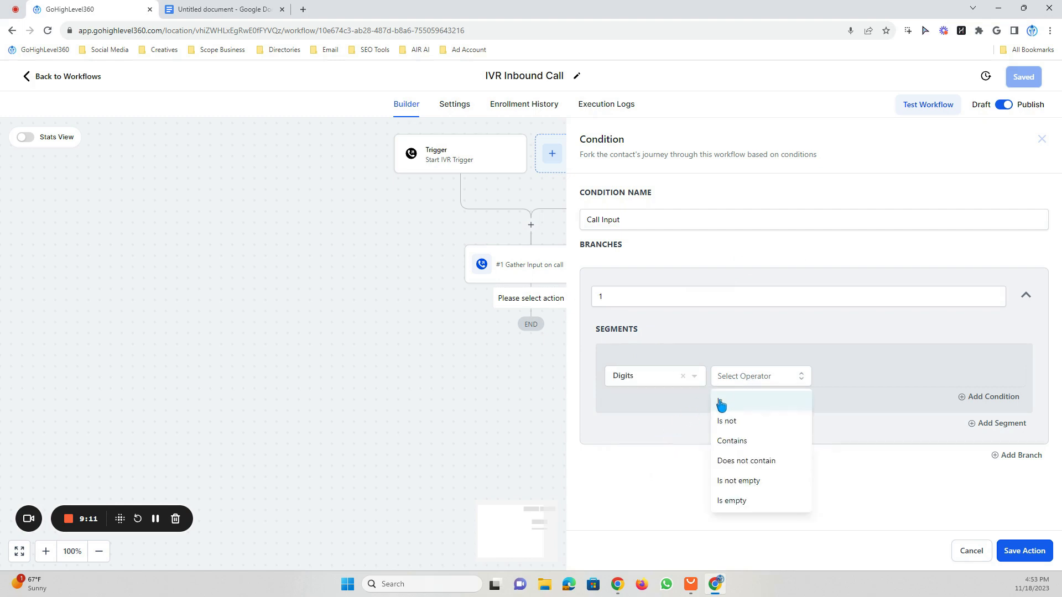
click(721, 403)
click(831, 382)
text(1)
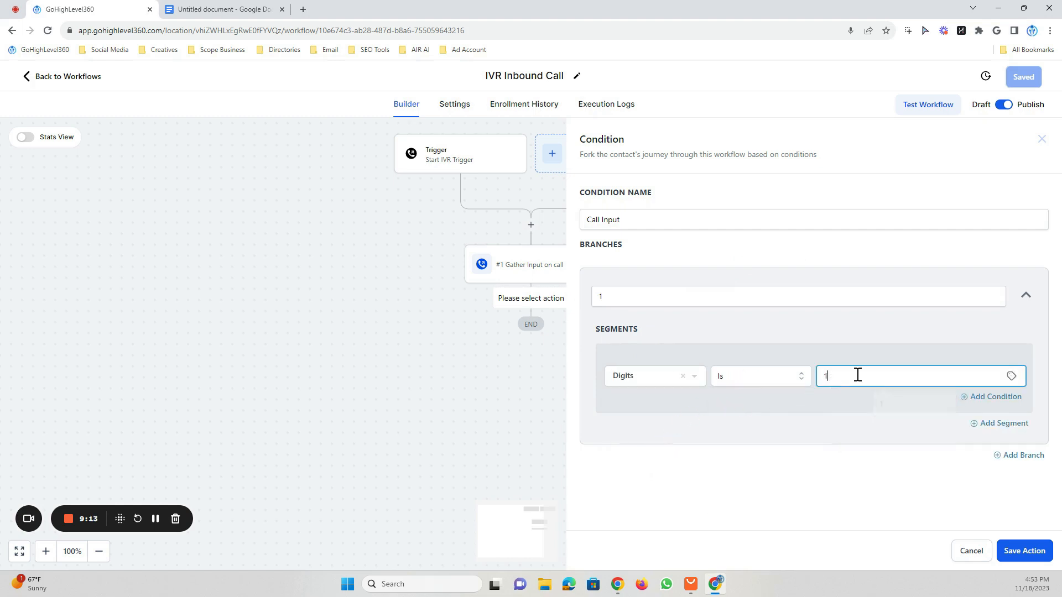
Add a second branch to the Call Input condition and name it 2.
click(998, 455)
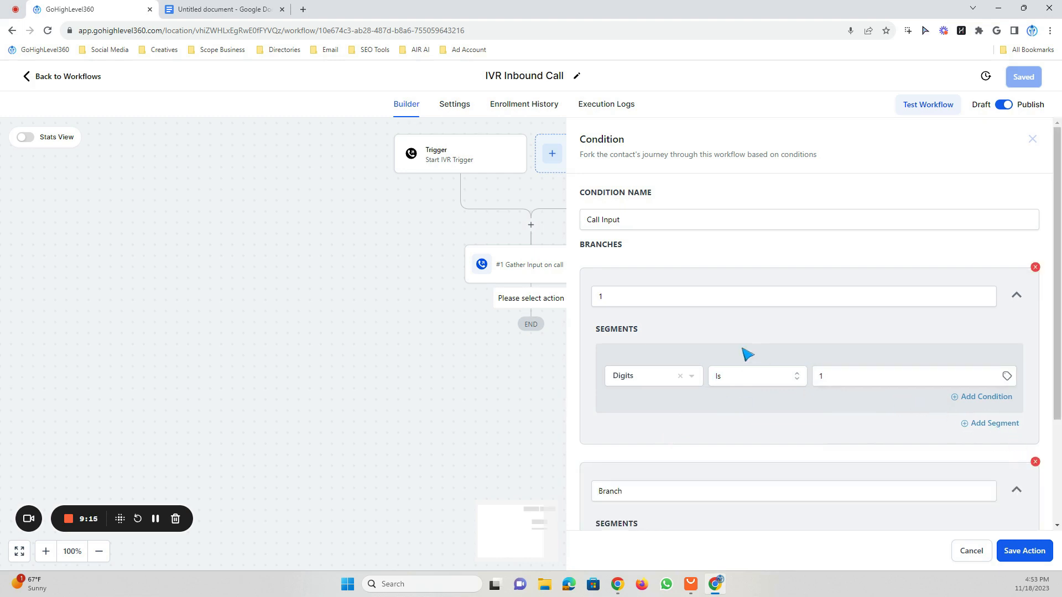
scroll(747, 353, down, 3)
drag(675, 340, 575, 355)
text(2)
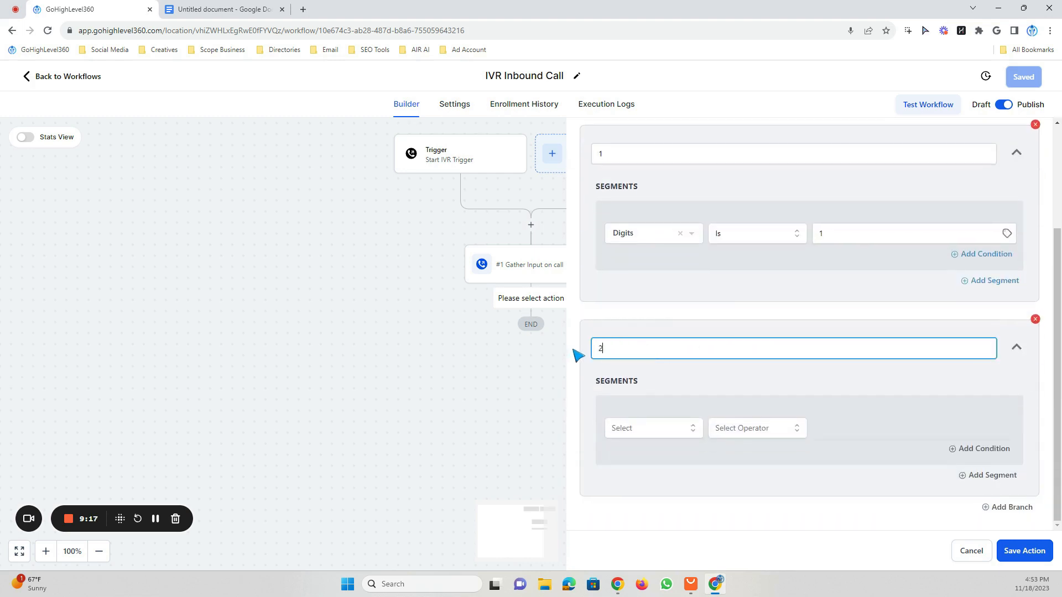
Set branch 2's condition to the IVR Gather digits of #1 Gather Input on call with operator Is and value 2.
click(653, 427)
scroll(656, 426, down, 1)
scroll(647, 451, down, 2)
click(635, 435)
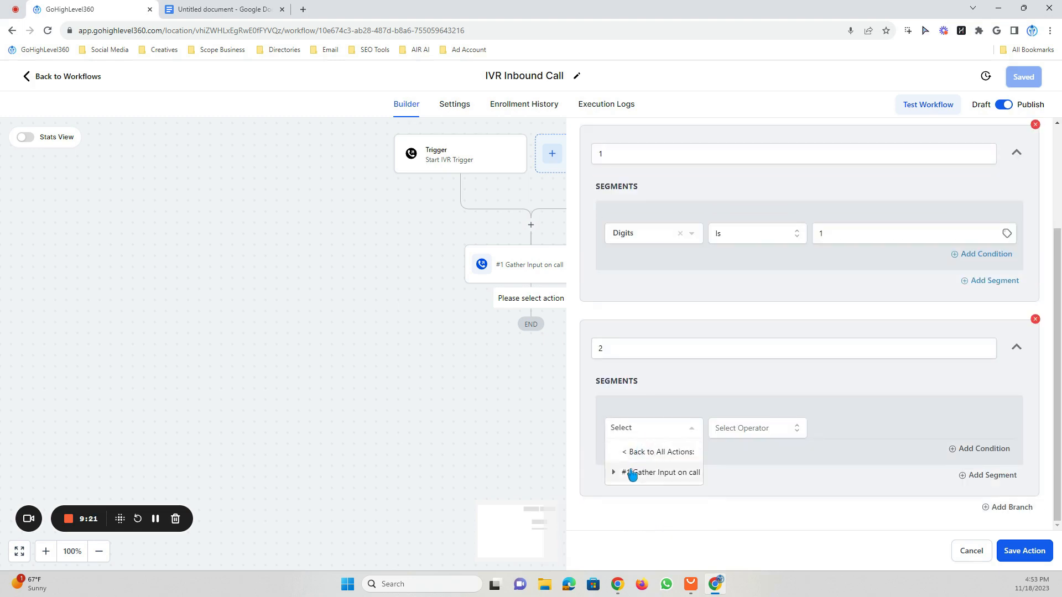
click(670, 473)
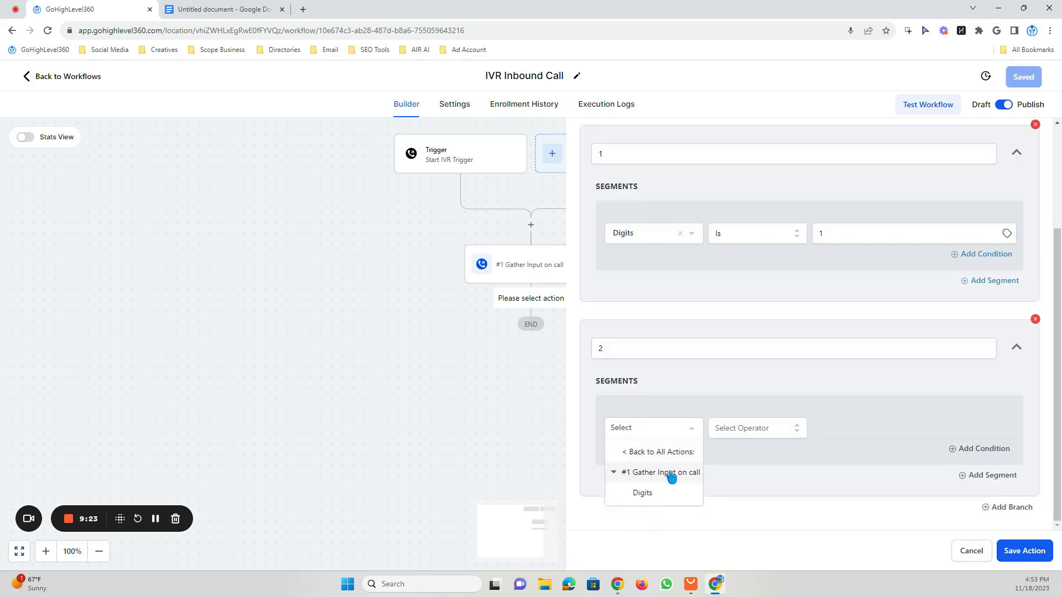
click(637, 493)
click(729, 433)
click(730, 454)
click(839, 427)
text(2)
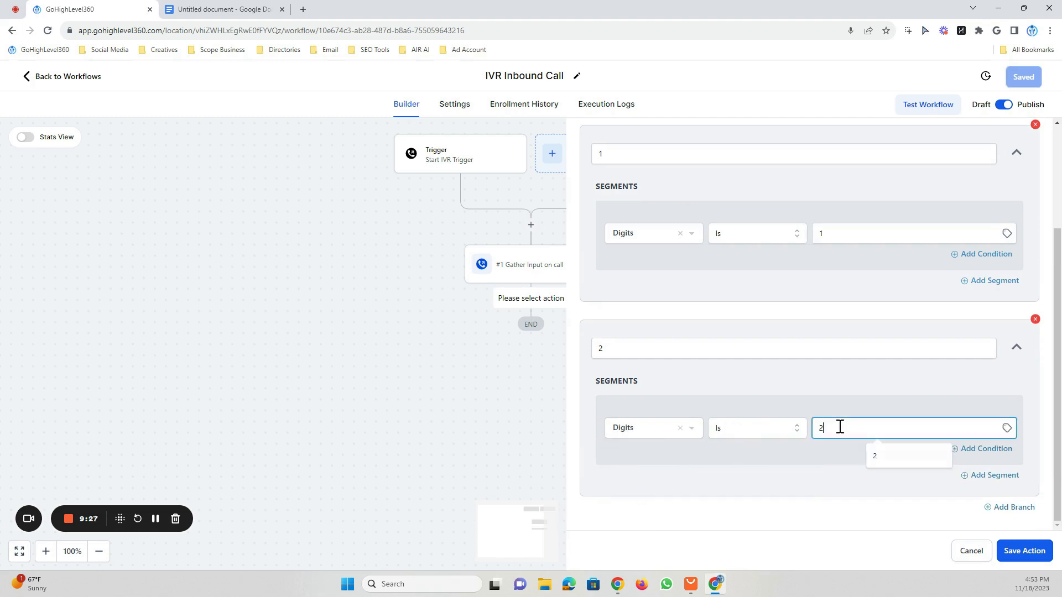
Add a third branch named 3 with the condition that the #1 Gather Input on call digits Is 3.
click(1012, 507)
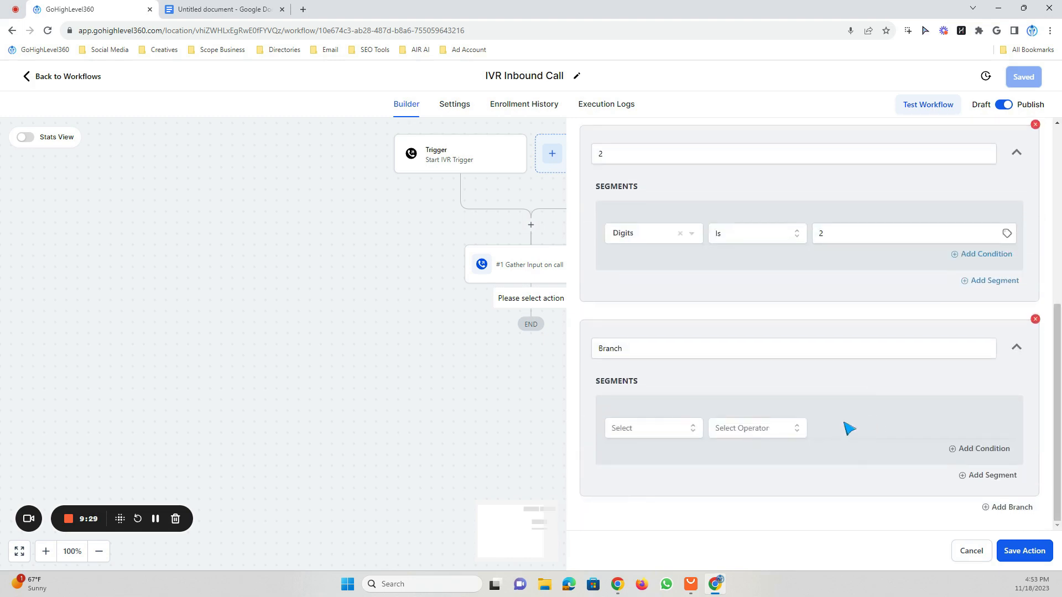
drag(625, 341, 594, 349)
key(BackSpace)
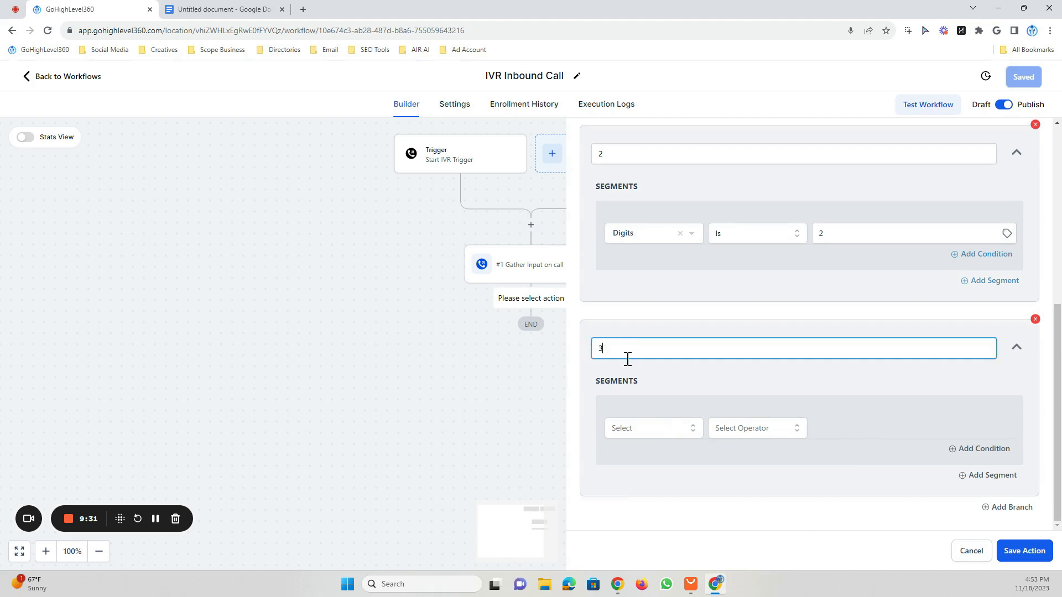
click(681, 436)
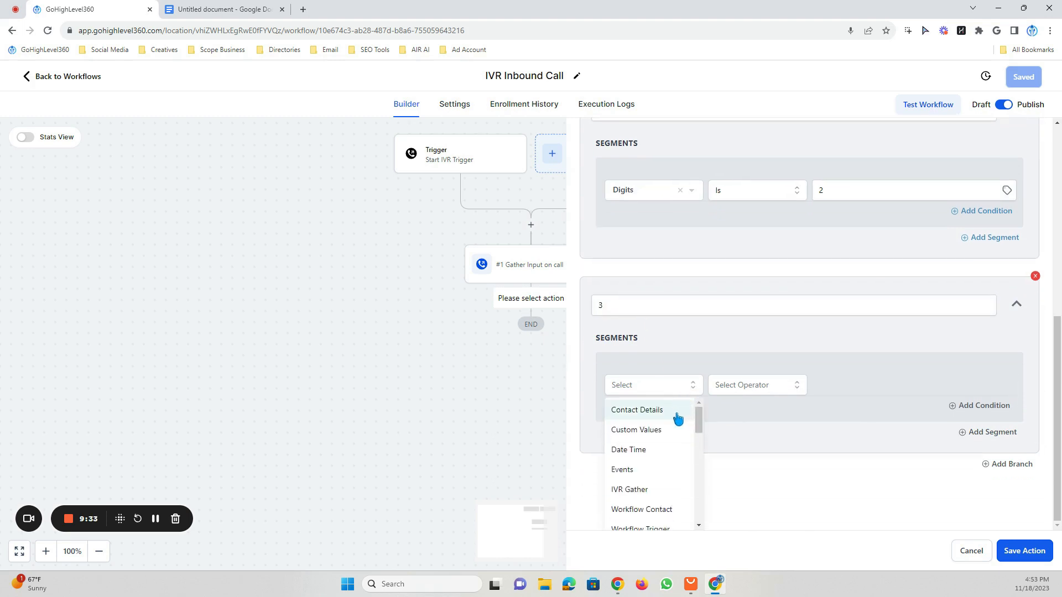
click(639, 490)
click(652, 474)
click(644, 496)
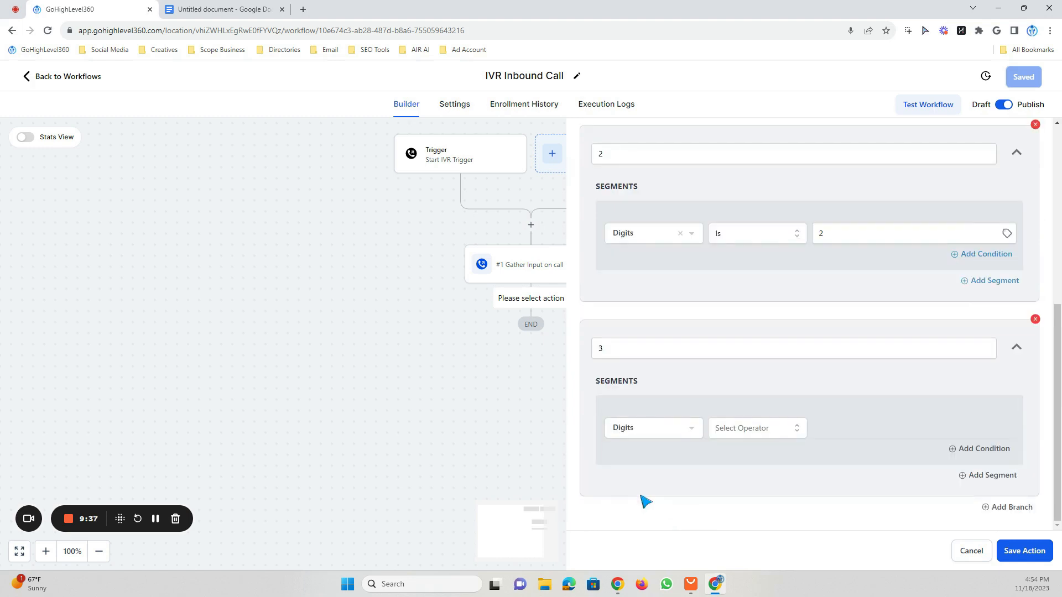
click(719, 434)
click(746, 452)
click(831, 429)
text(3)
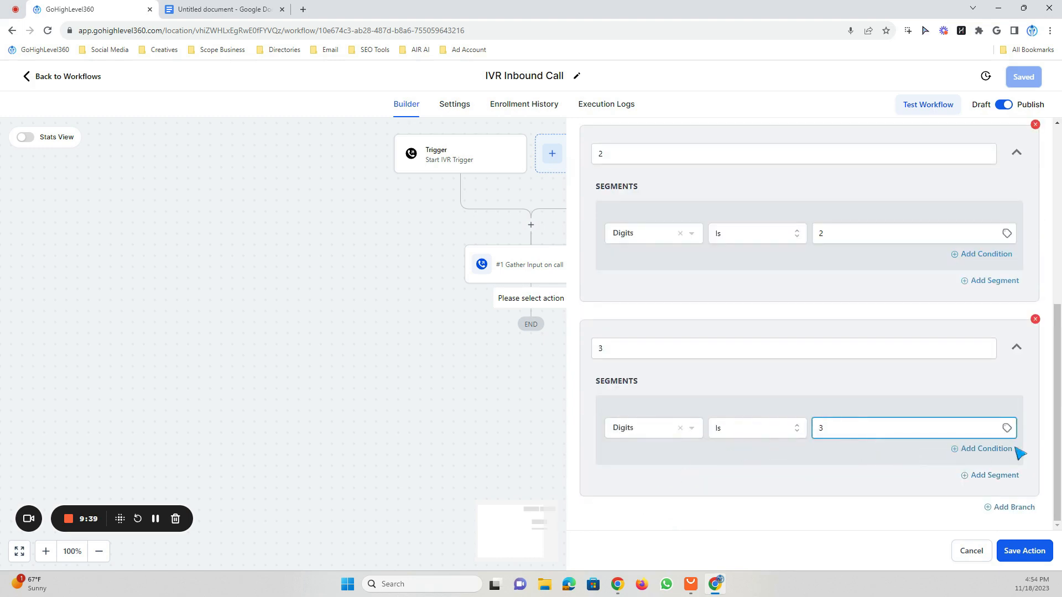
Add a fourth branch to the Call Input condition and name it 0.
click(1004, 509)
scroll(905, 436, down, 3)
drag(630, 349, 549, 340)
text(0)
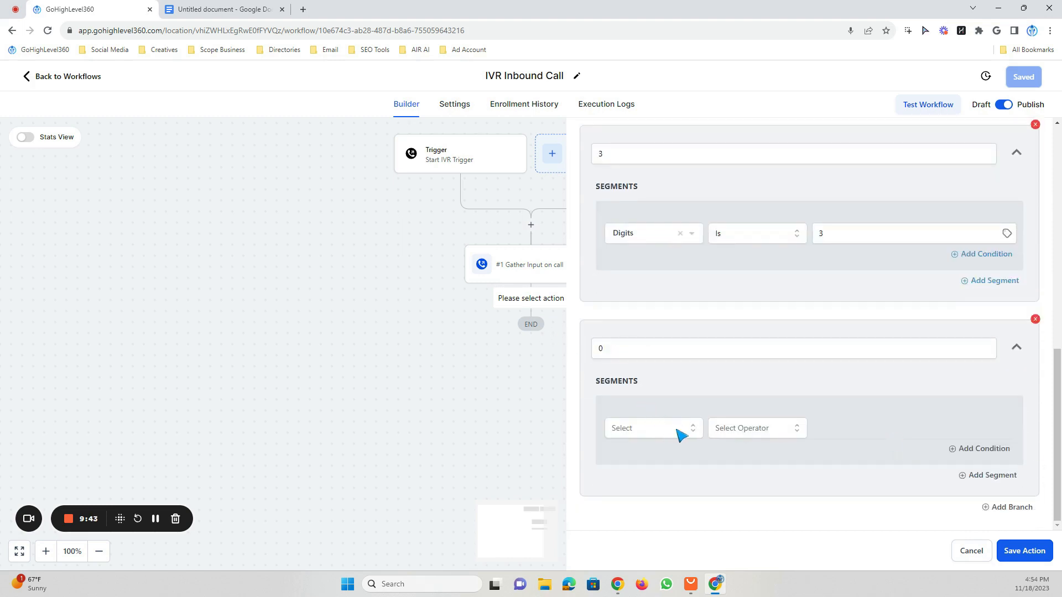
Set branch 0's condition to the #1 Gather Input on call digits Is 0, and save the action and the workflow.
click(680, 431)
click(654, 454)
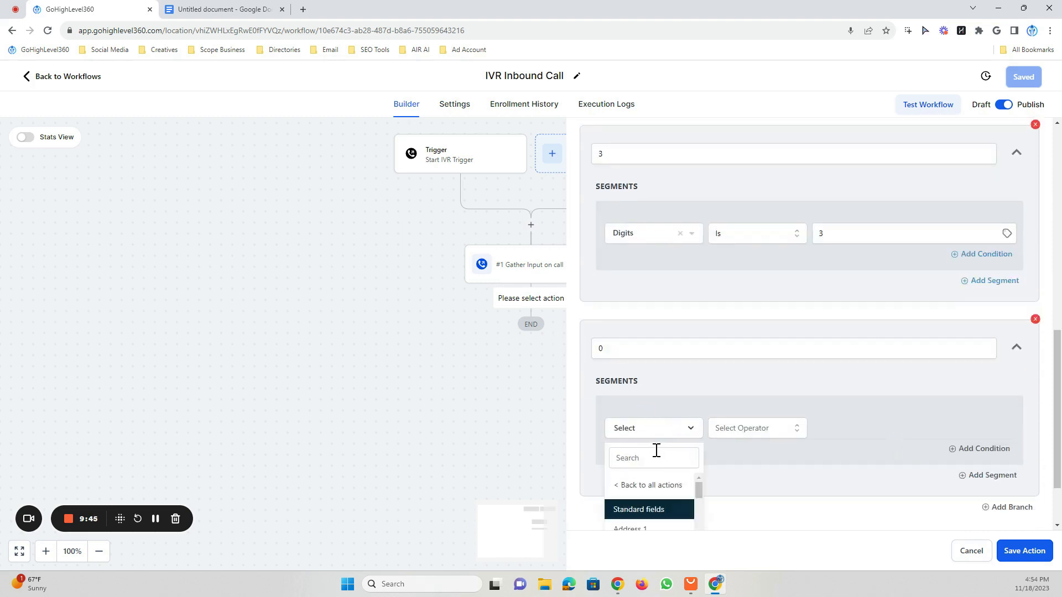
click(646, 485)
click(654, 427)
scroll(664, 470, down, 1)
click(646, 498)
click(661, 472)
click(642, 492)
click(752, 439)
click(754, 456)
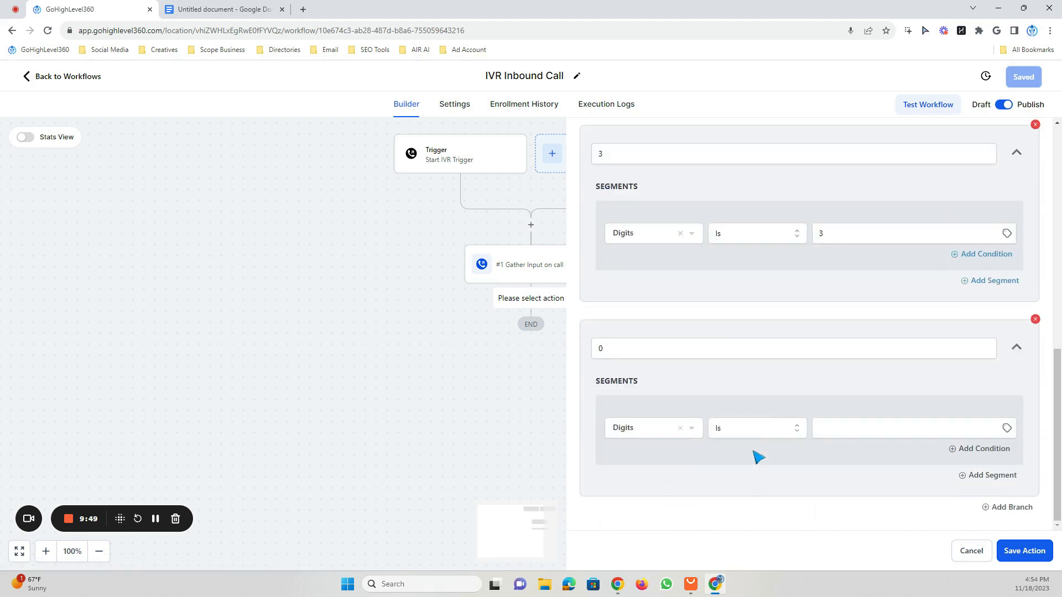
click(842, 430)
text(0)
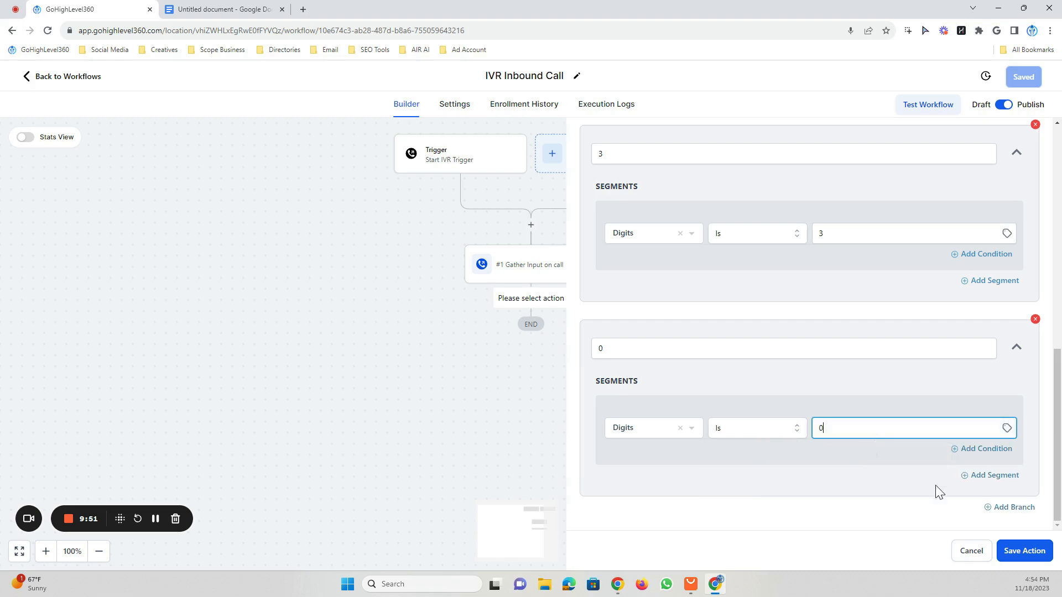
click(1024, 550)
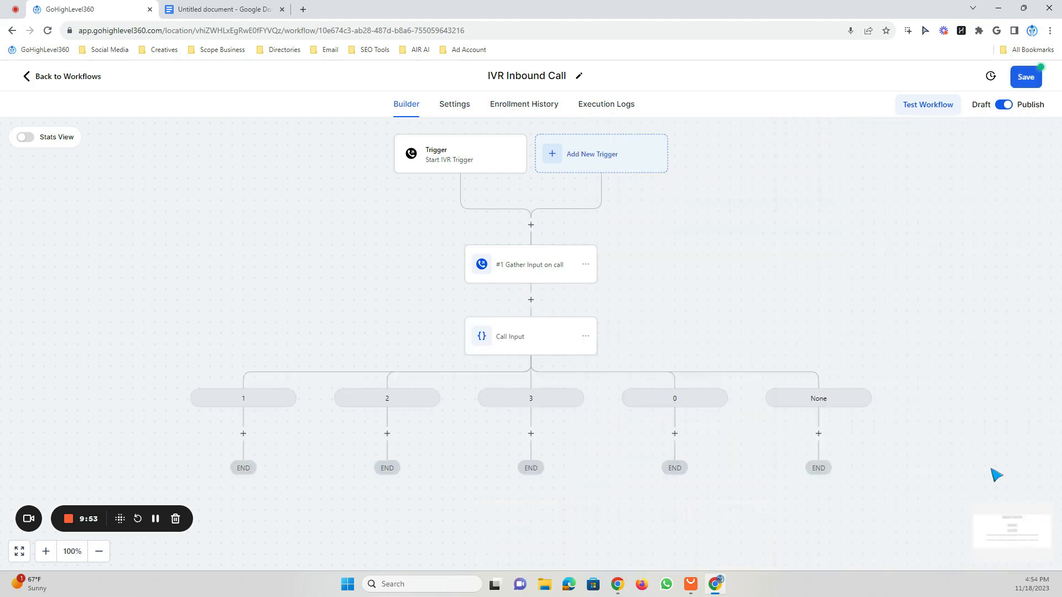
click(1028, 83)
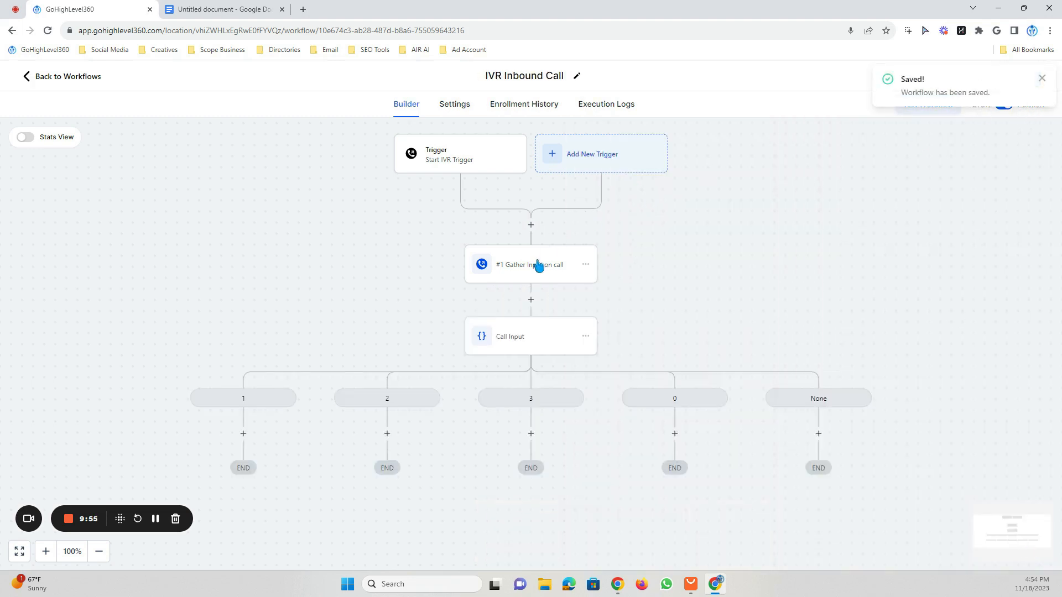
Set the Gather Input on call action's number of loops to 0, and save the action and the workflow.
click(512, 270)
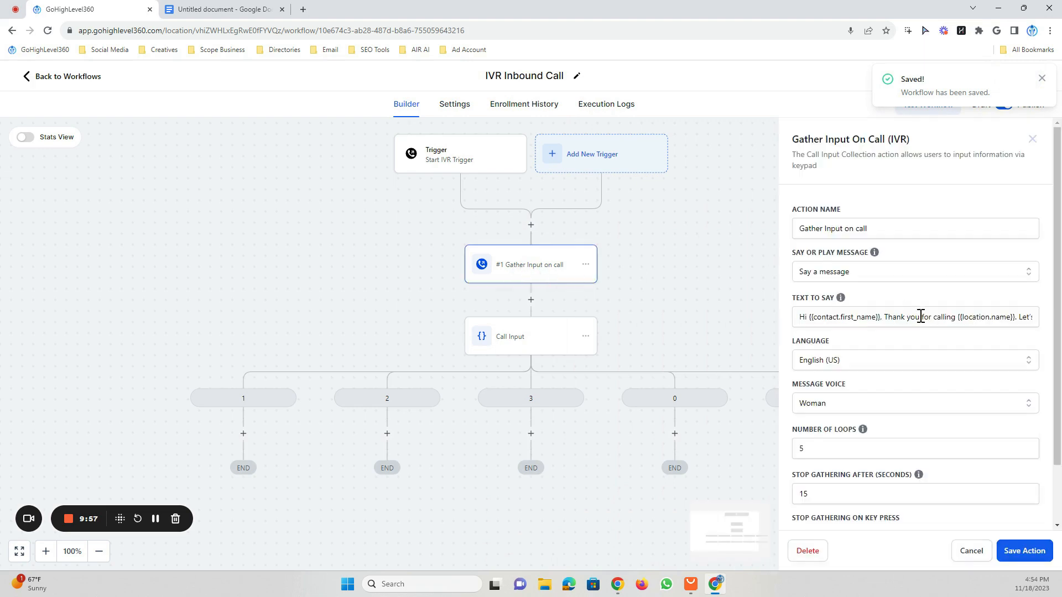
scroll(915, 310, down, 1)
double_click(795, 381)
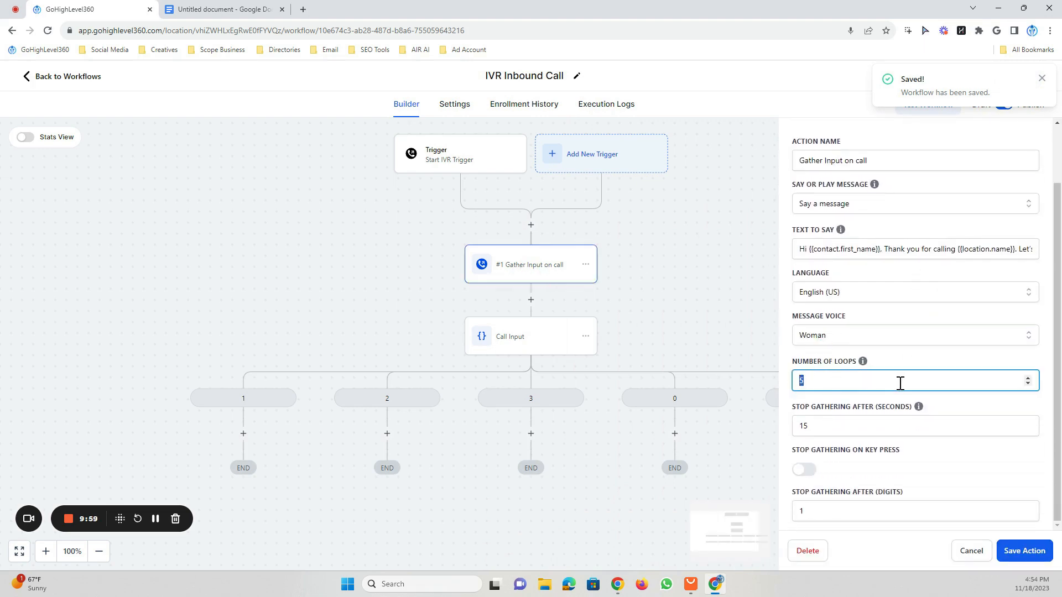
key(BackSpace)
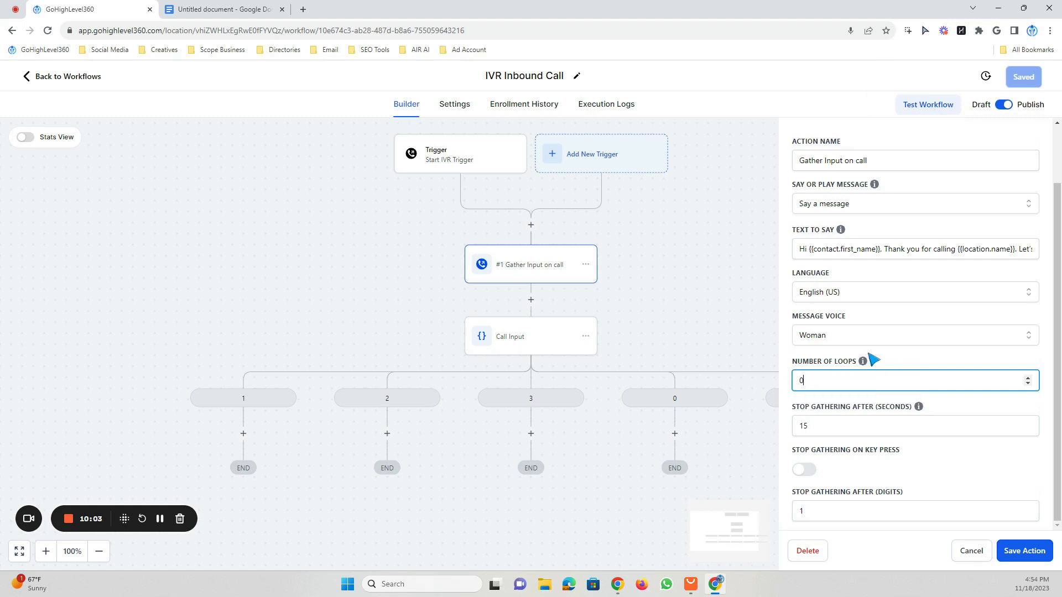
drag(797, 248, 763, 235)
click(832, 380)
click(1005, 550)
click(1029, 79)
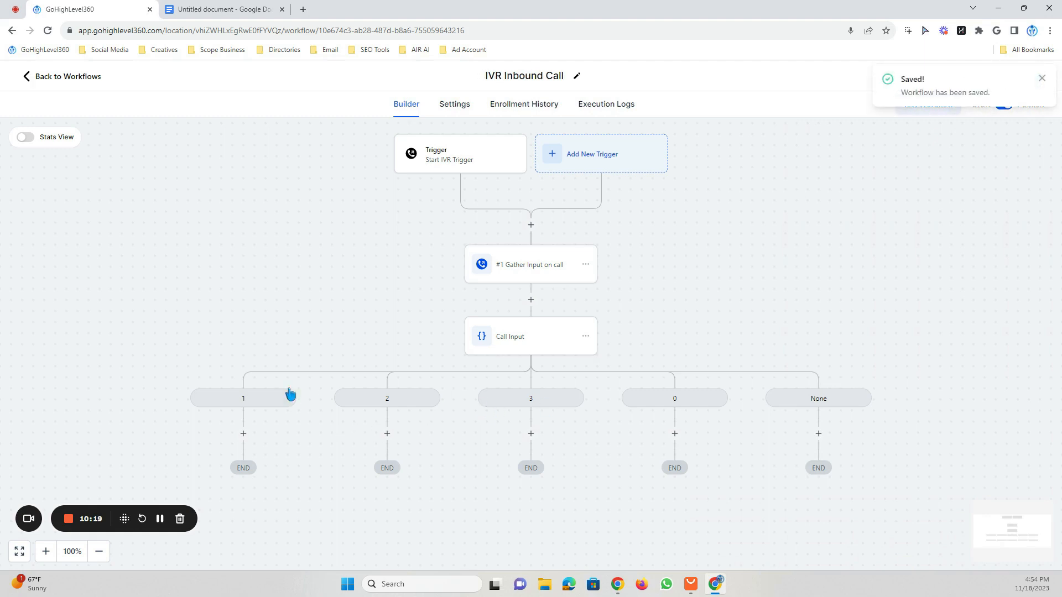
Add a Gather Input On Call action from the IVR actions under branch 1.
scroll(282, 388, down, 1)
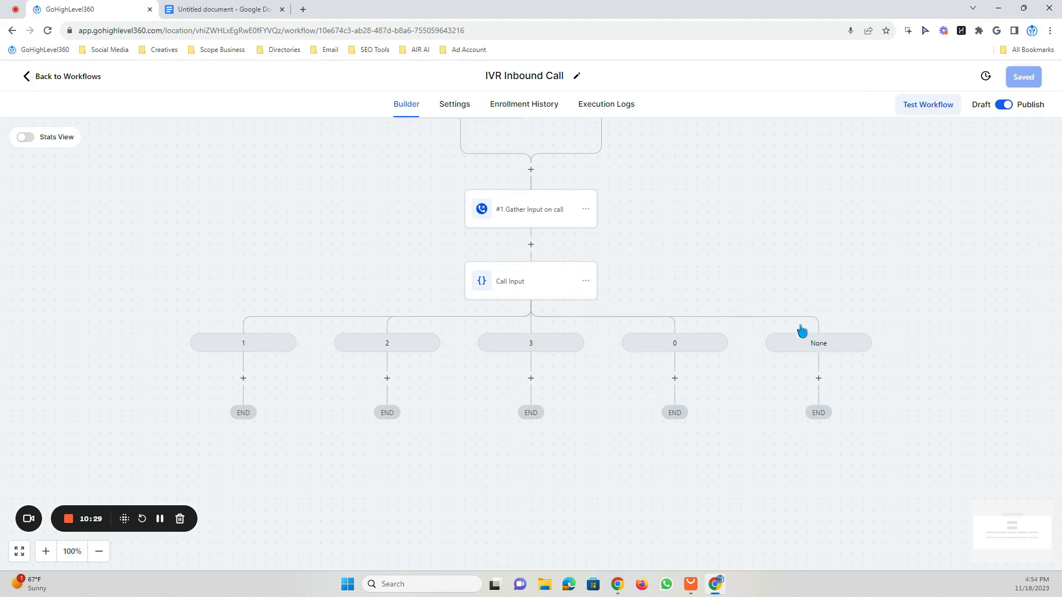
click(243, 380)
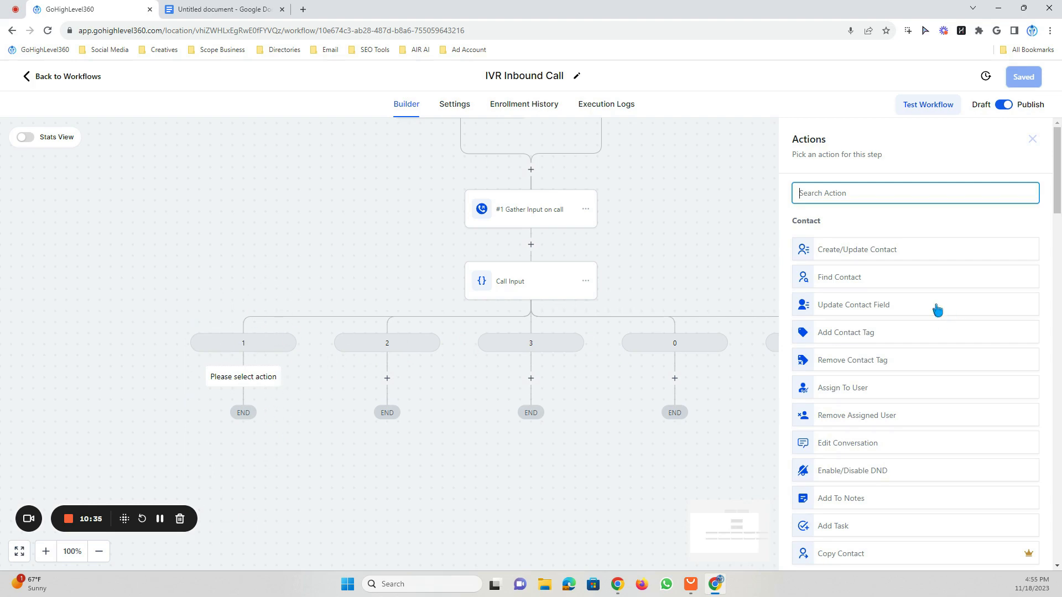
scroll(936, 349, down, 15)
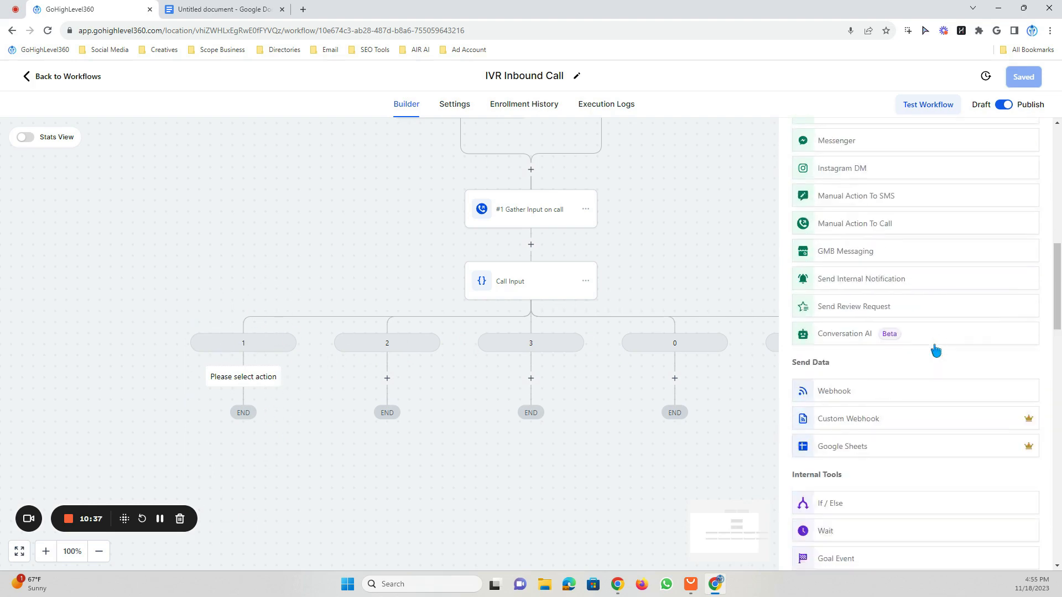
scroll(936, 349, down, 12)
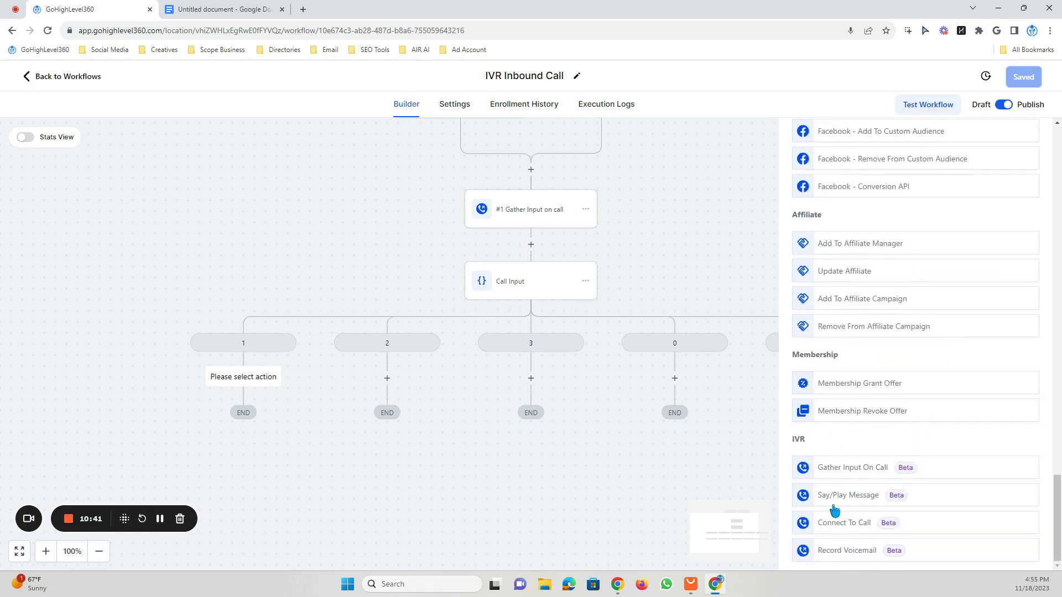
click(837, 471)
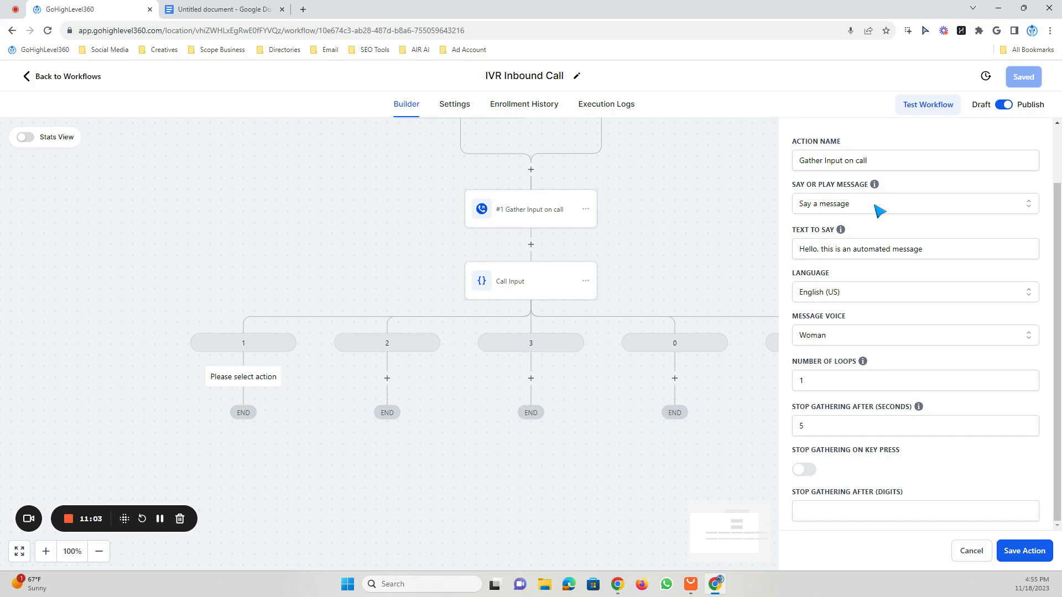
Clear the default automated message from the new Gather Input on call action's text to say.
drag(939, 247, 797, 249)
right_click(835, 254)
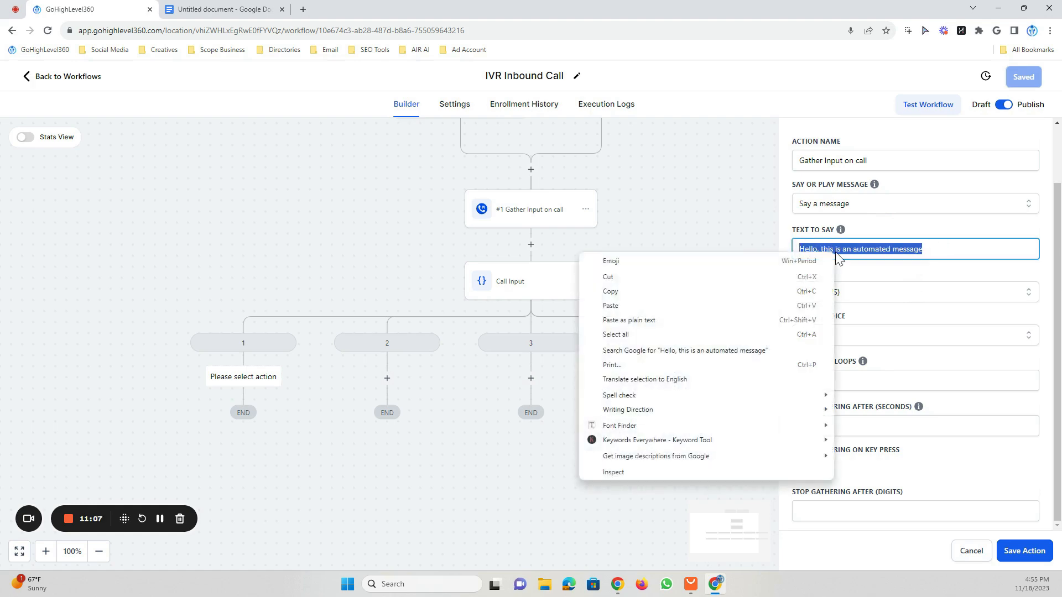
click(636, 291)
key(Delete)
click(160, 518)
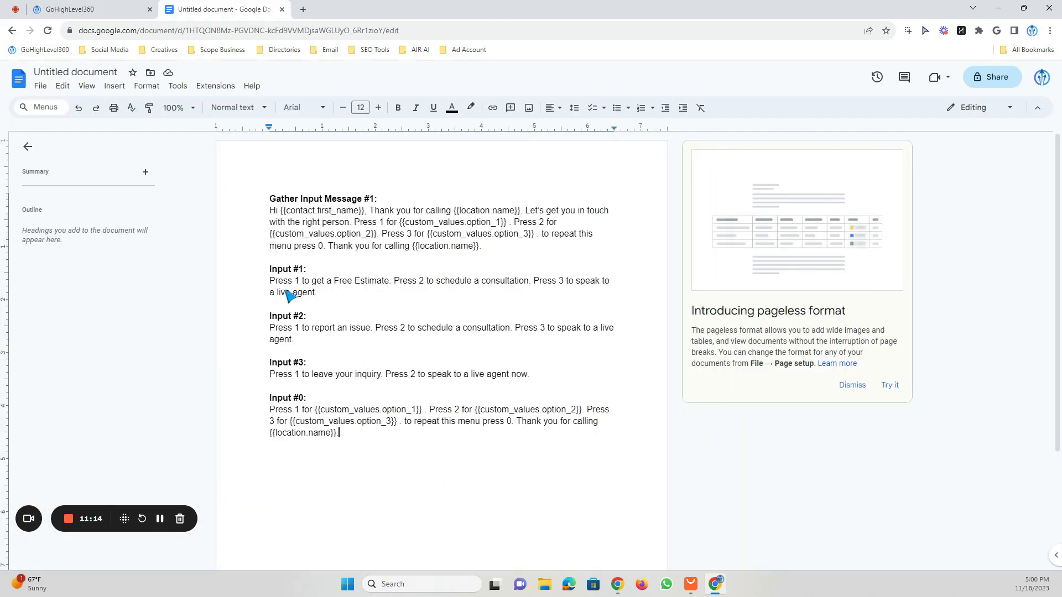
Switch to the Google Docs document and review the keypad menu messages for Input #1 and Input #2.
drag(273, 284, 339, 303)
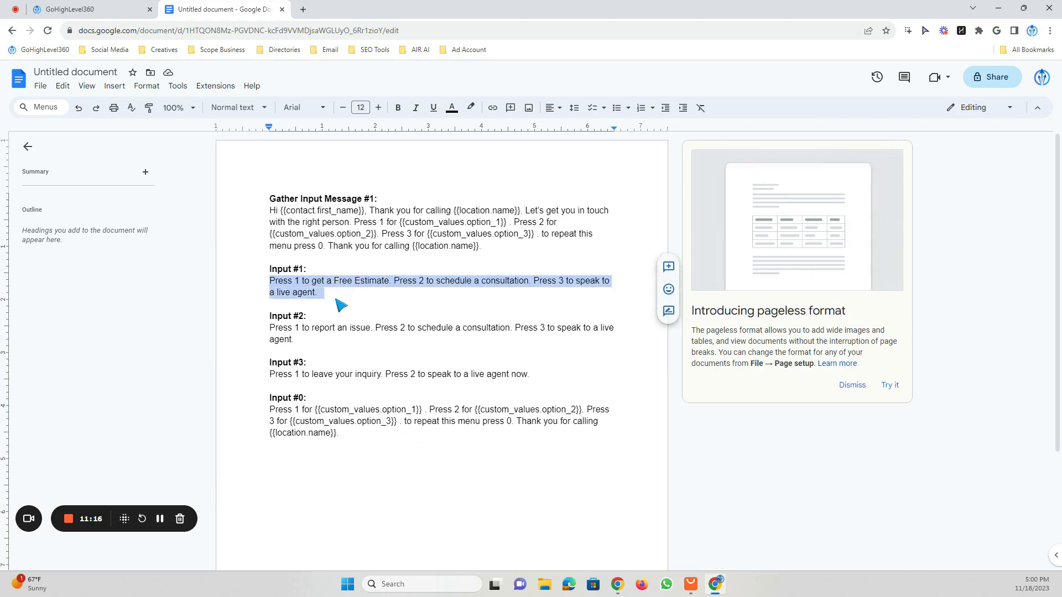
click(354, 294)
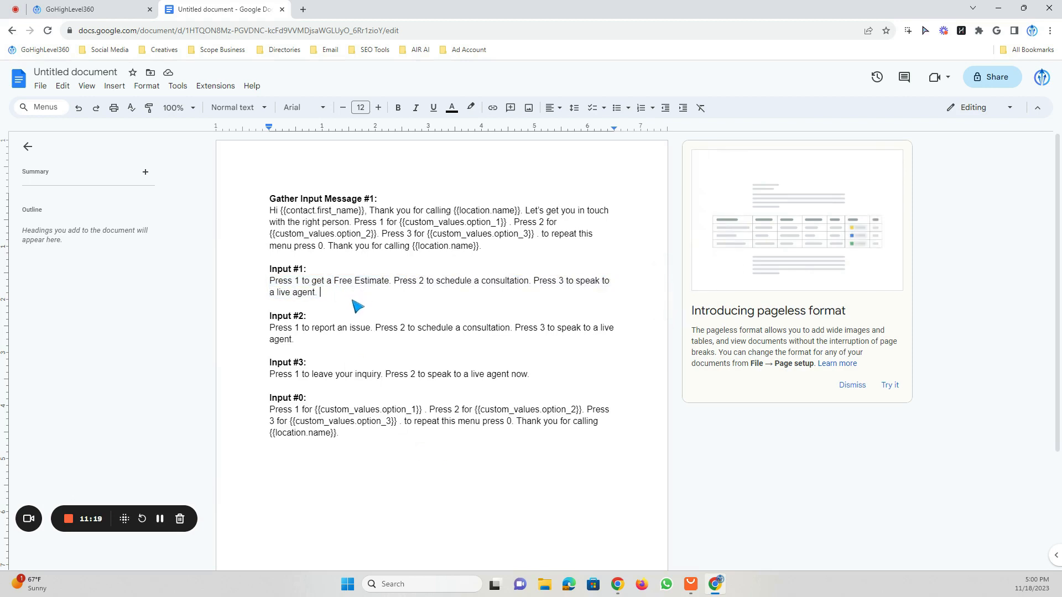
drag(321, 293, 271, 282)
click(299, 282)
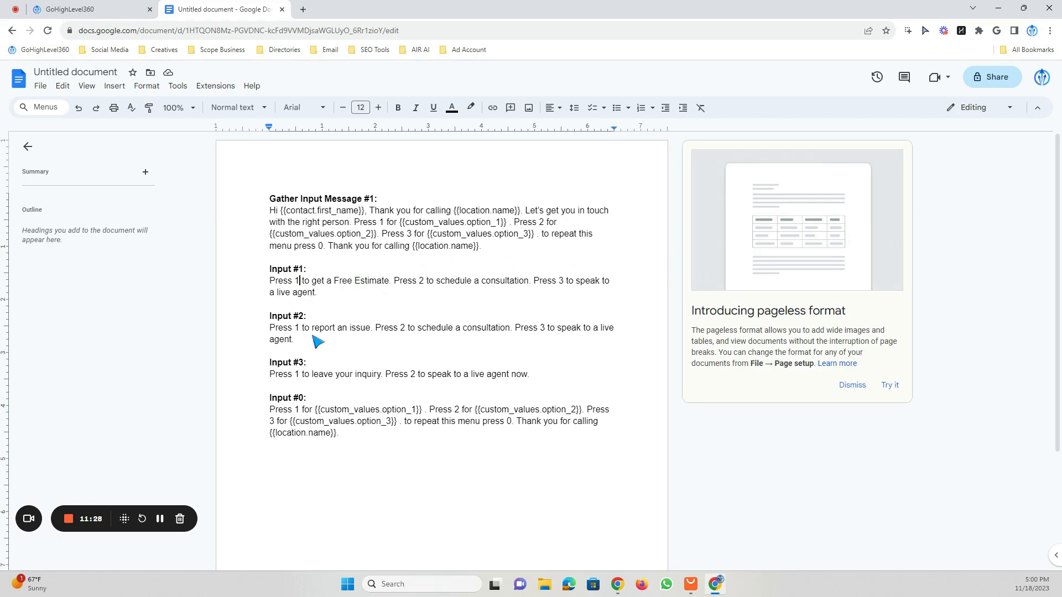
scroll(321, 332, down, 2)
scroll(326, 329, up, 2)
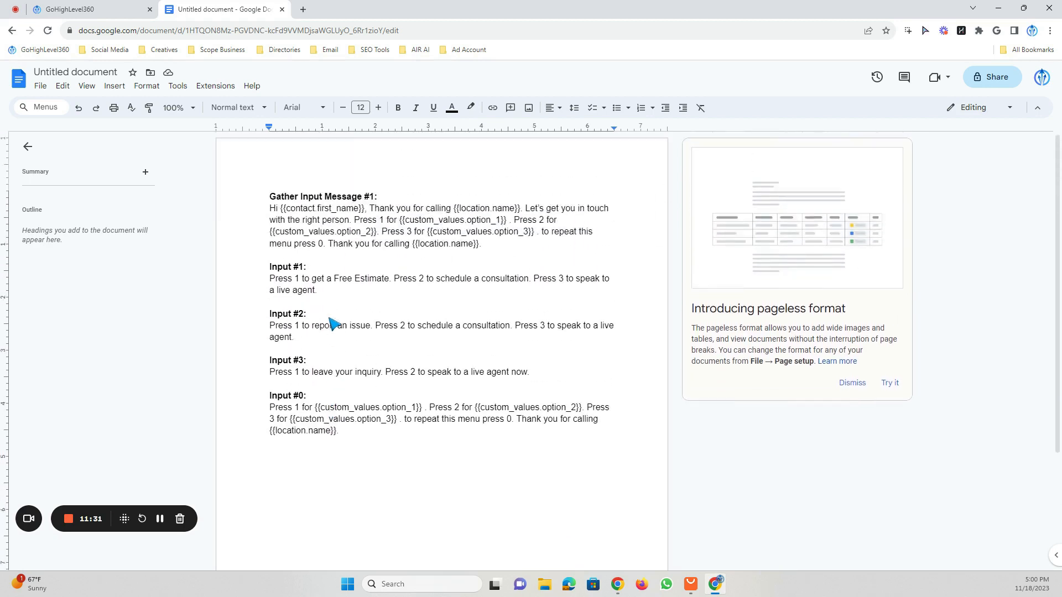
drag(271, 329, 606, 346)
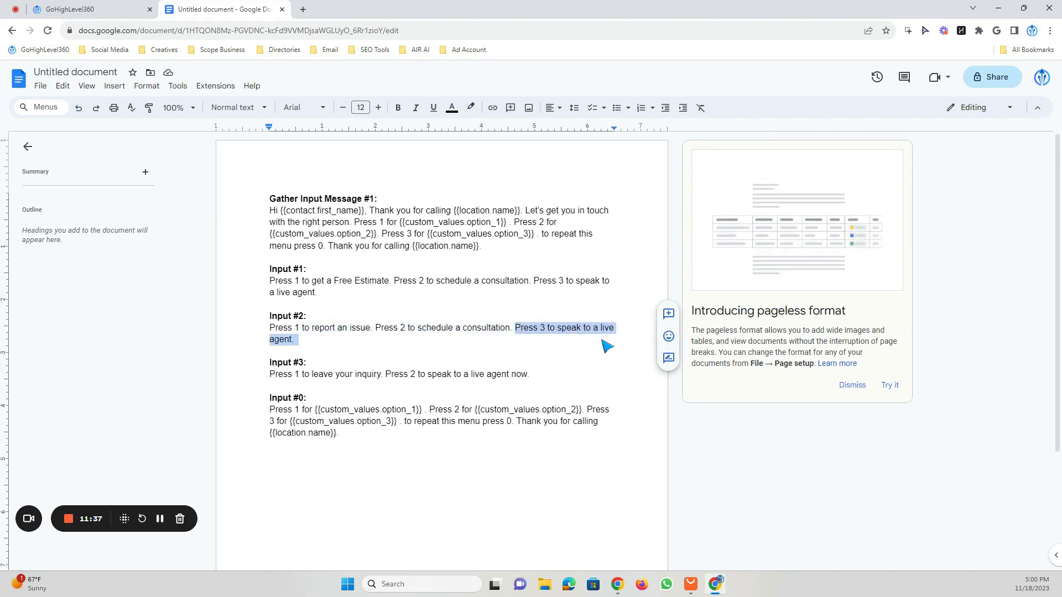
scroll(376, 354, down, 1)
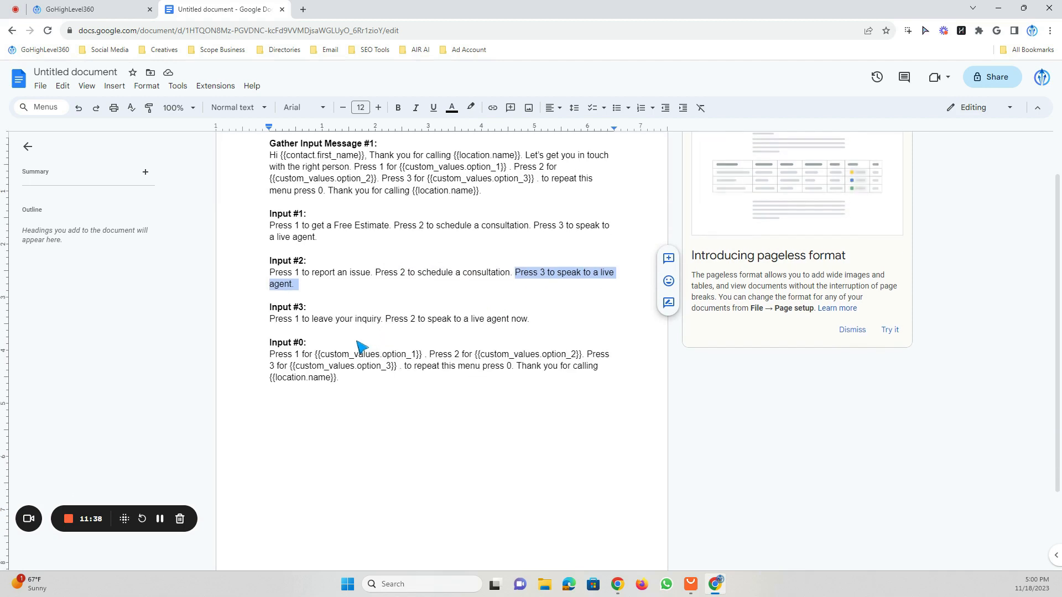
click(308, 345)
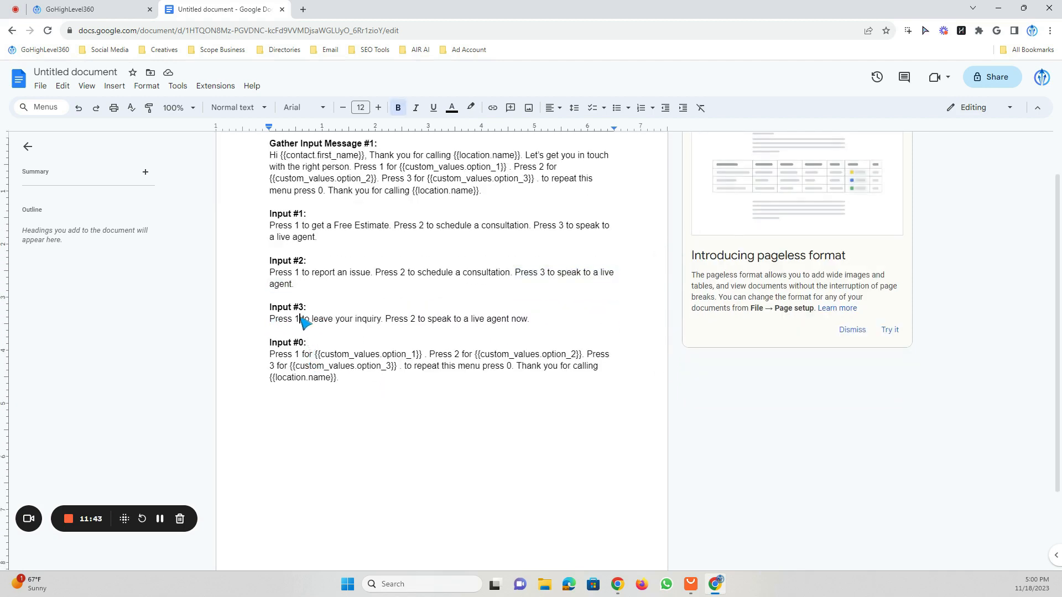
key(BackSpace)
text(3)
key(BackSpace)
text(1)
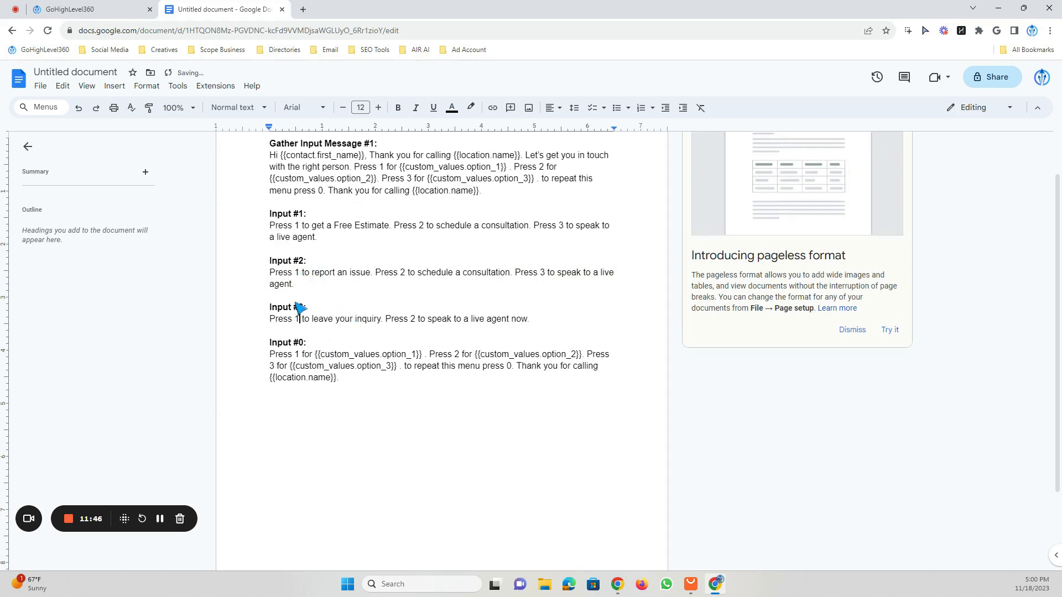
Review the Input #3 and Input #0 messages and compare Input #0 with the menu part of Gather Input Message #1.
drag(278, 319, 525, 319)
click(545, 322)
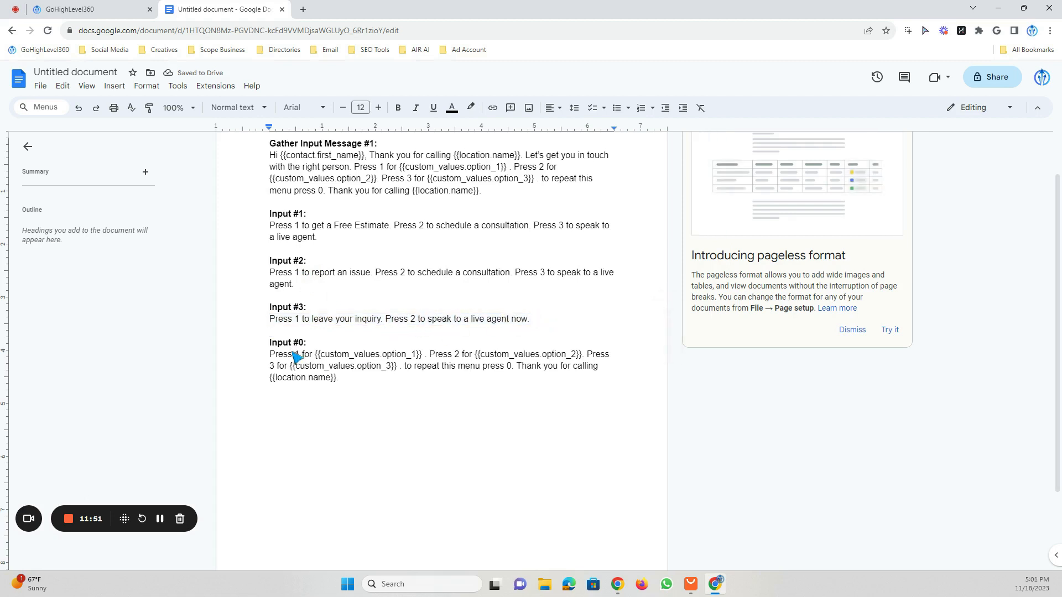
scroll(299, 354, down, 1)
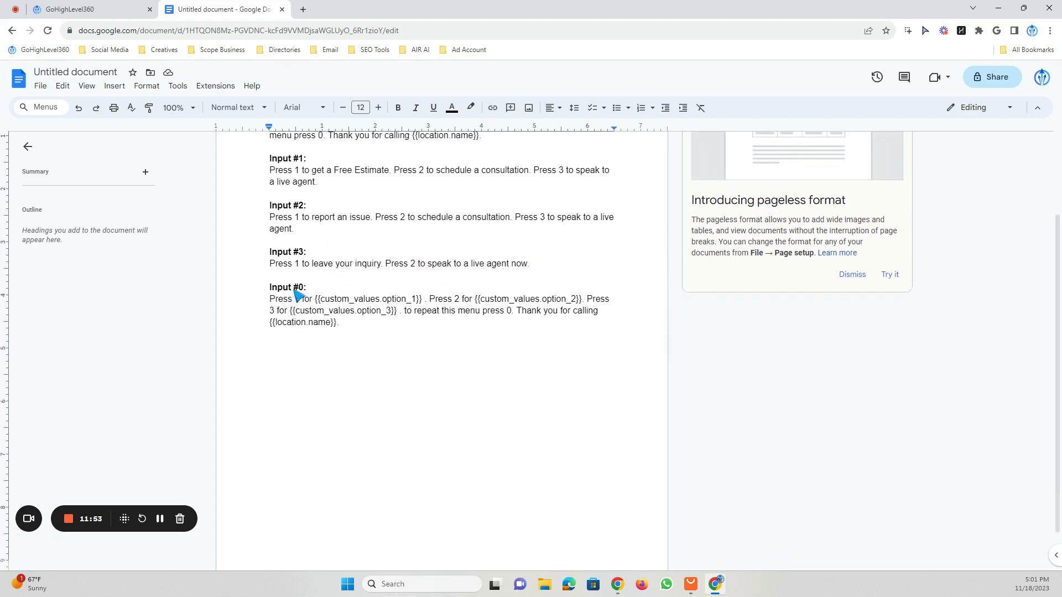
drag(271, 303, 363, 334)
scroll(365, 337, up, 2)
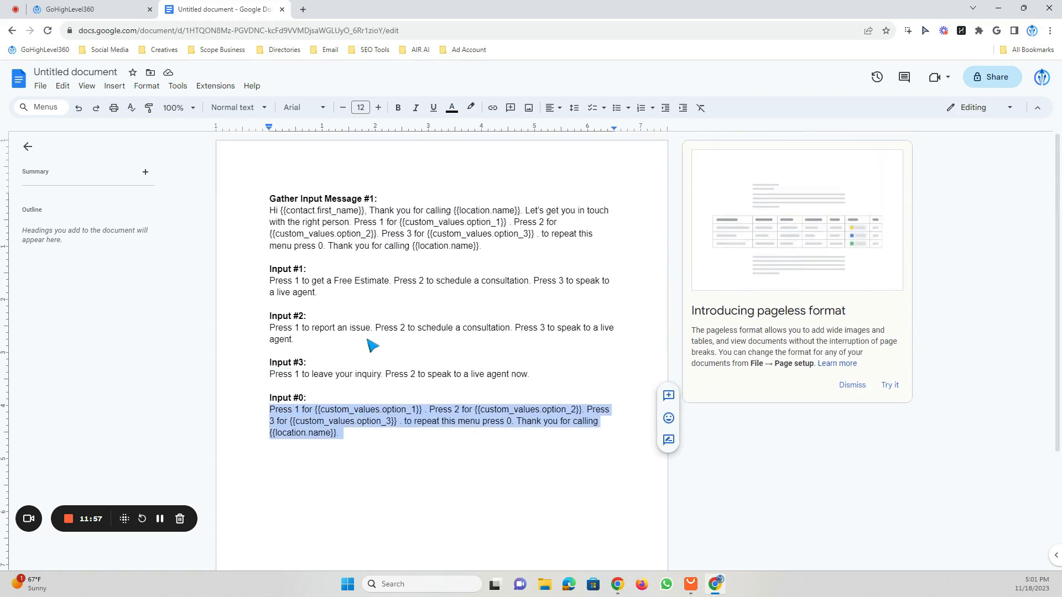
click(363, 422)
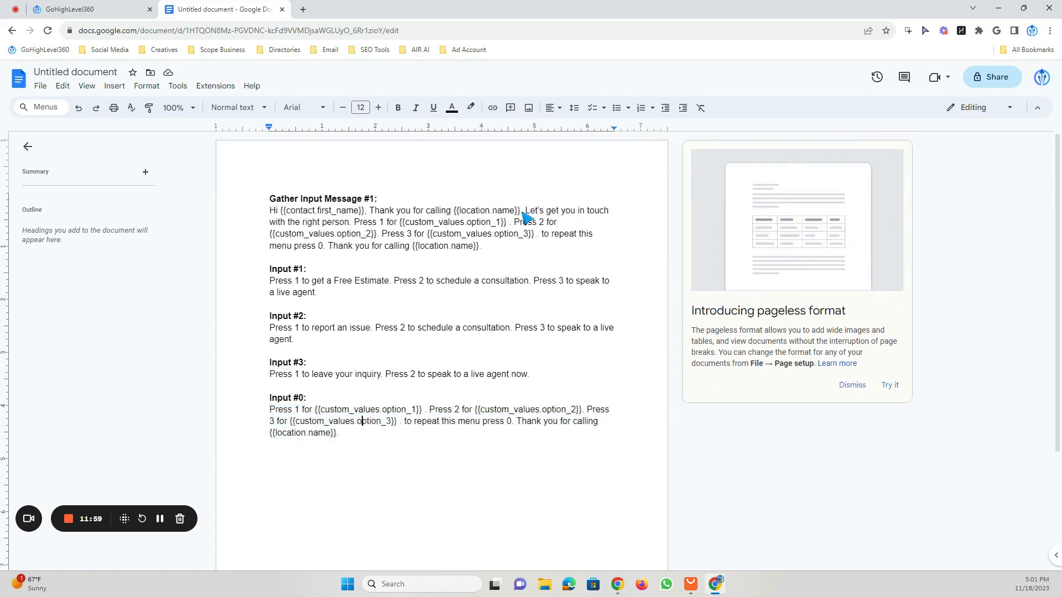
drag(526, 213, 267, 211)
click(408, 232)
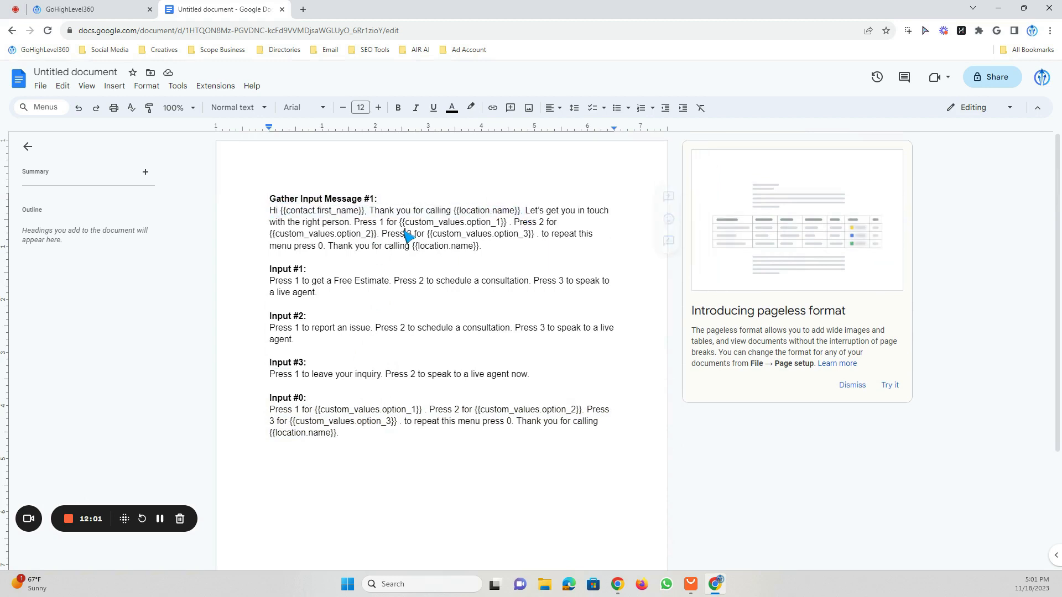
drag(355, 223, 489, 248)
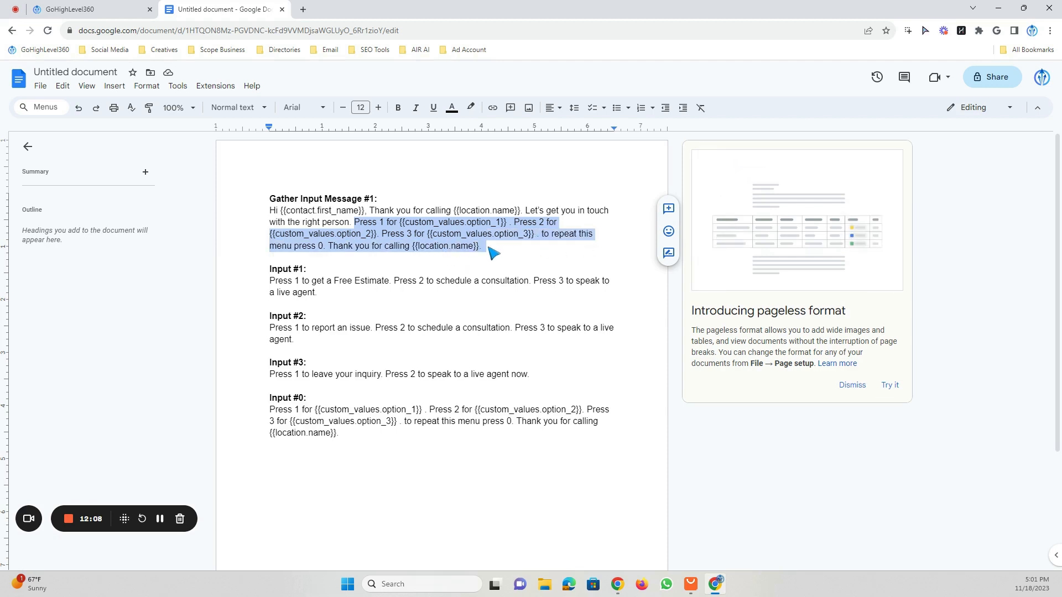
click(381, 457)
scroll(373, 441, down, 2)
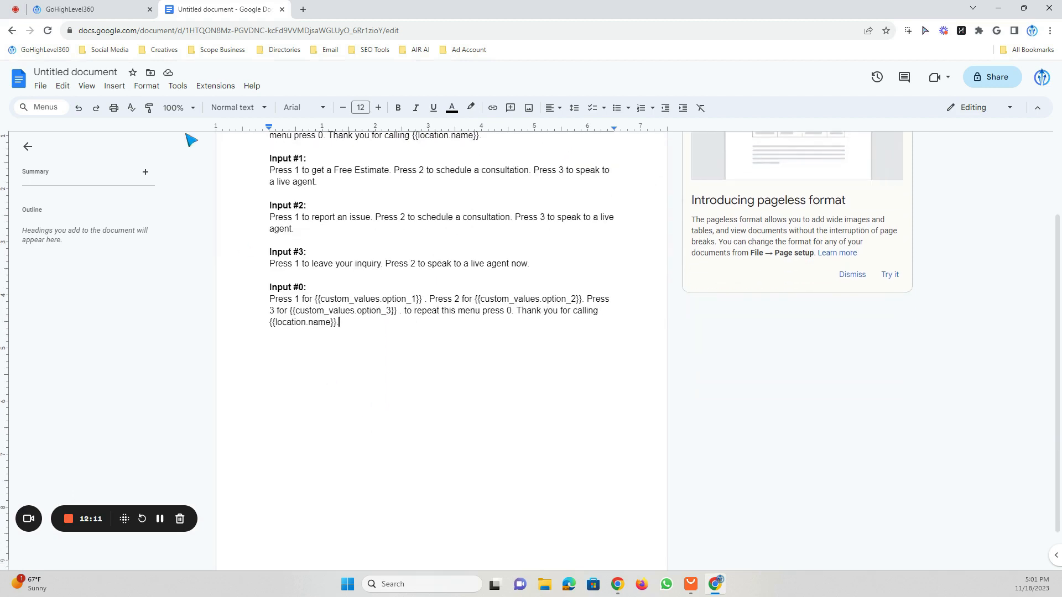
Switch back to the GoHighLevel workflow and check the message type of branch 1's Gather Input on call action.
click(68, 7)
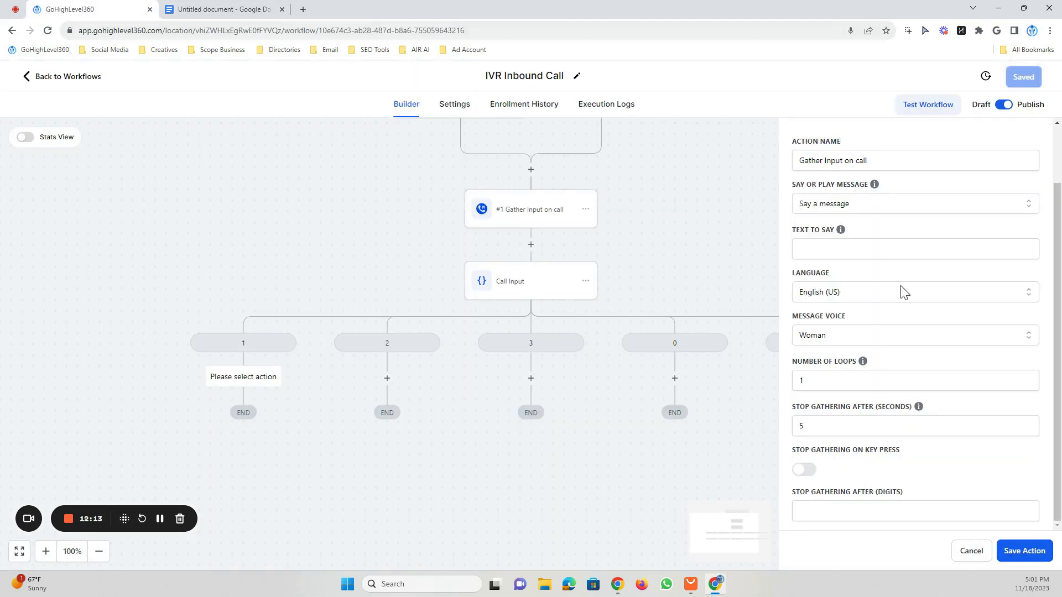
scroll(885, 293, up, 2)
scroll(388, 327, up, 1)
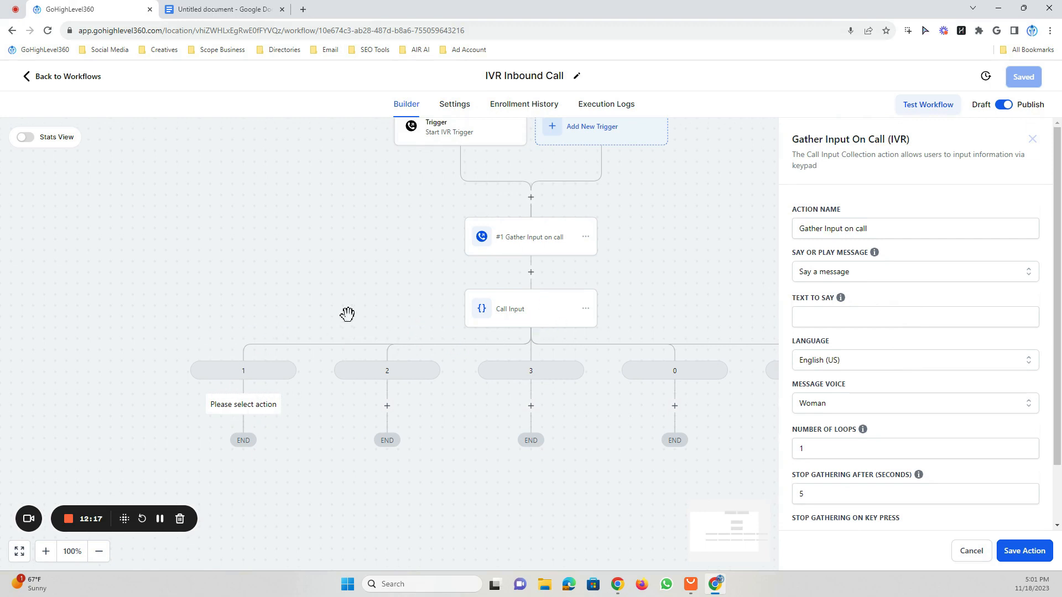
click(861, 279)
click(826, 276)
scroll(869, 283, down, 1)
Copy the Input #1 message from the Google Docs document into the text to say of branch 1's Gather Input on call action.
click(221, 9)
drag(319, 238, 269, 225)
right_click(280, 228)
click(317, 255)
click(100, 9)
click(810, 252)
right_click(811, 251)
click(841, 347)
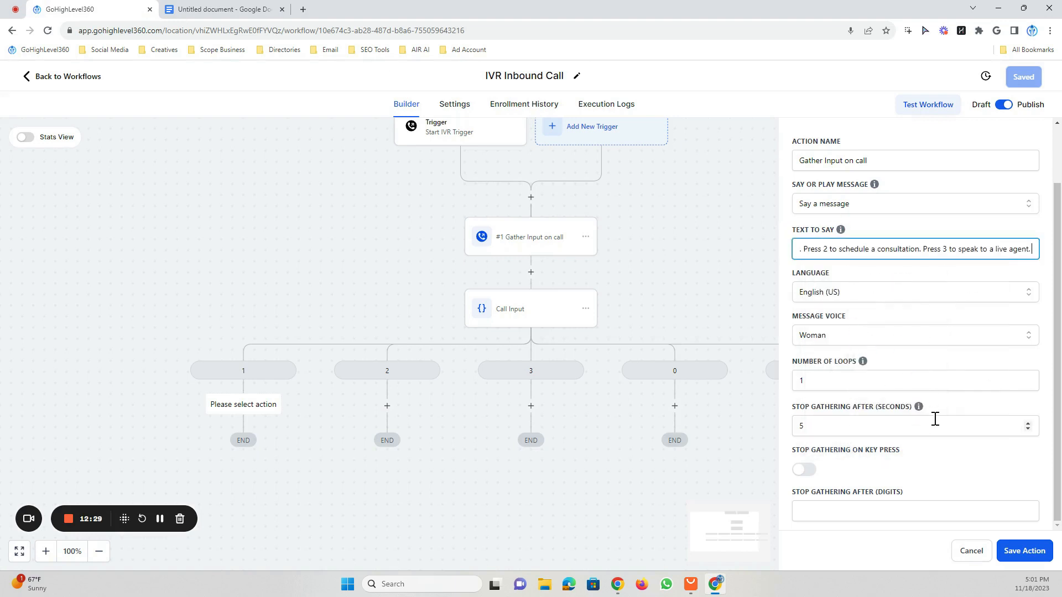
Set the action to 2 loops, stop gathering after 15 seconds and after 1 digit, and save the action and the workflow.
click(819, 381)
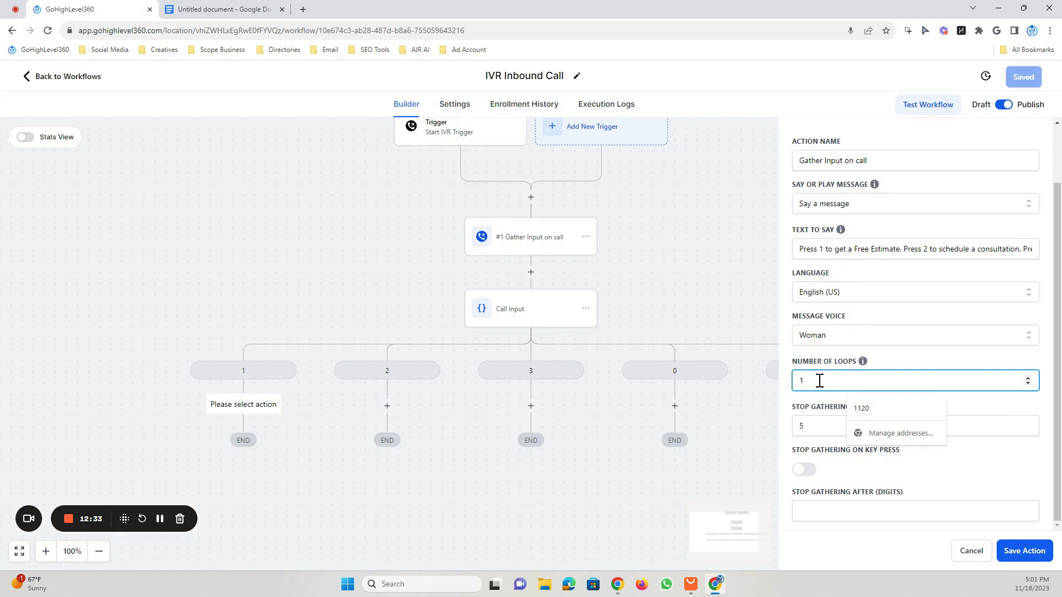
key(BackSpace)
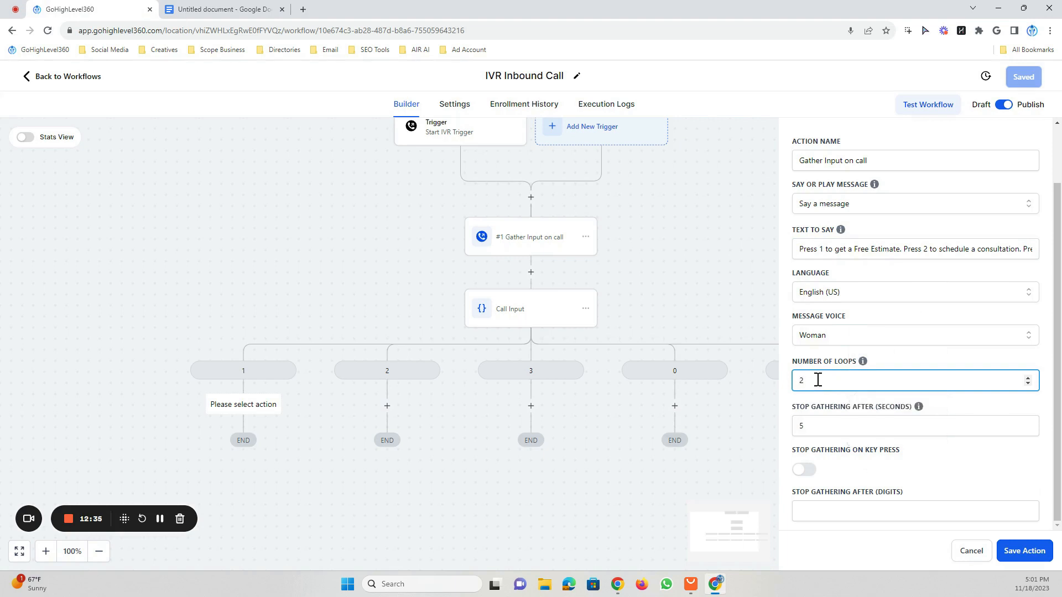
click(827, 428)
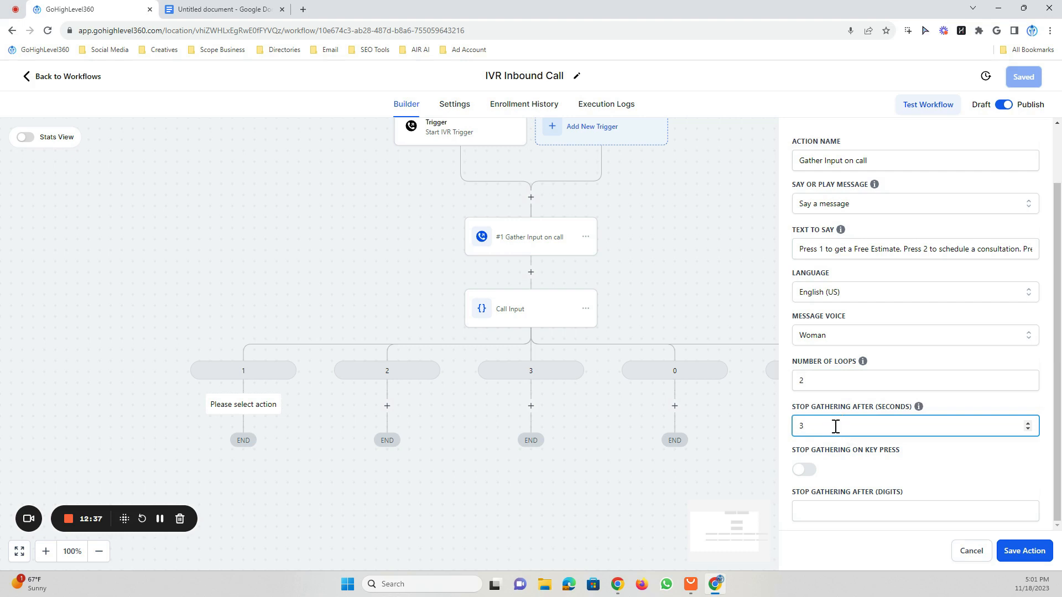
scroll(840, 425, up, 4)
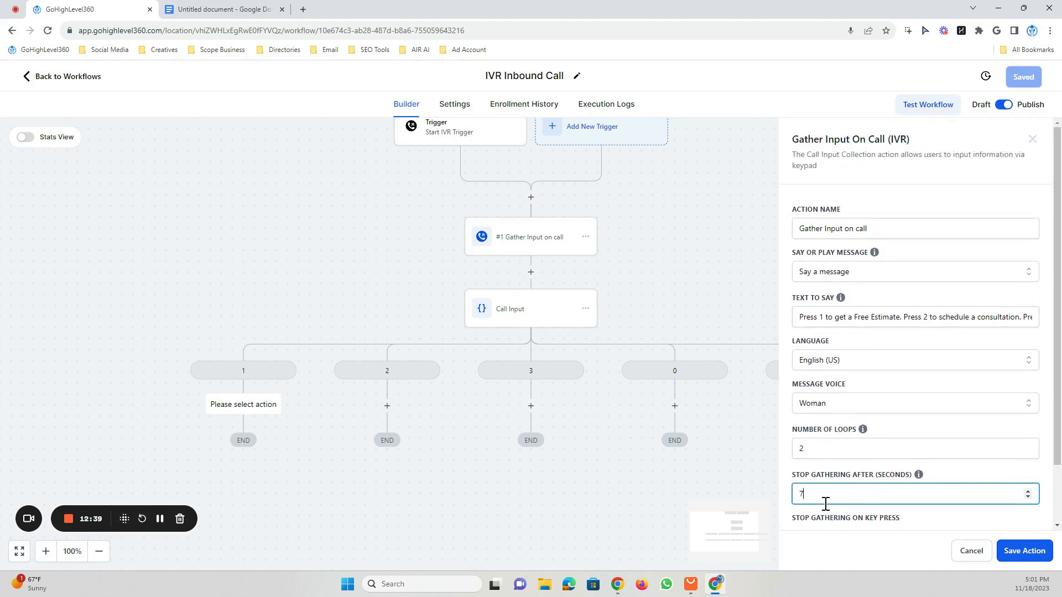
scroll(828, 500, up, 1)
scroll(915, 440, down, 1)
click(881, 509)
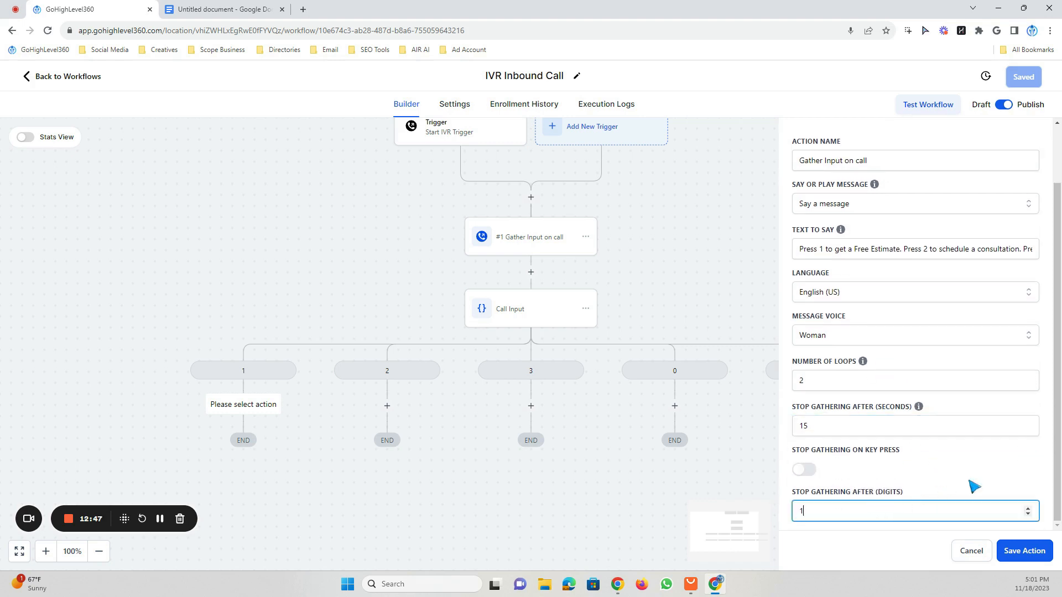
click(1017, 551)
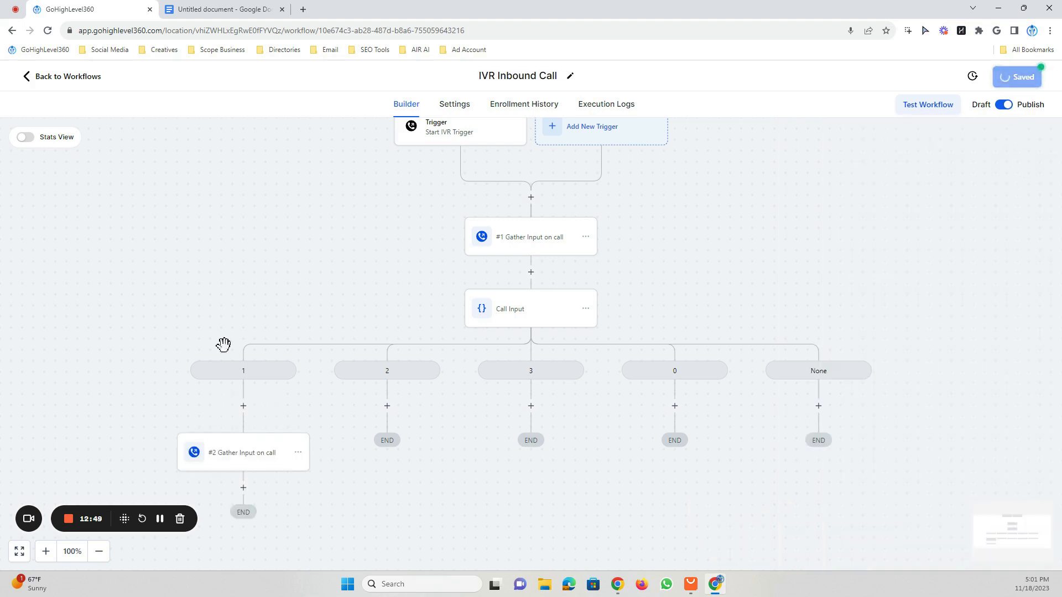
Copy the #2 Gather Input on call action from branch 1 into branch 2.
scroll(187, 359, down, 3)
scroll(187, 360, down, 1)
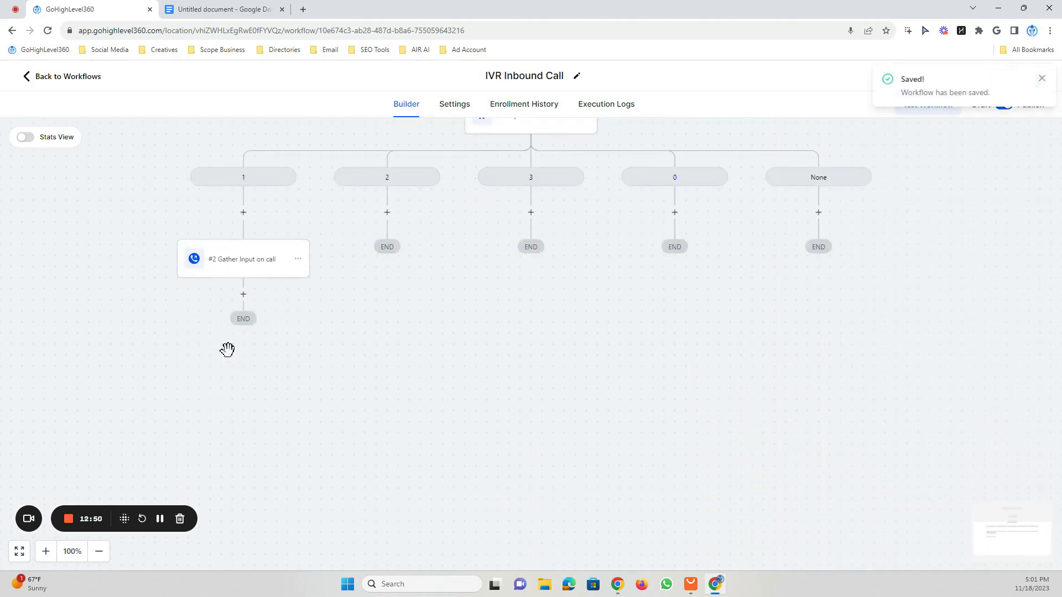
click(298, 260)
mouse_move(339, 304)
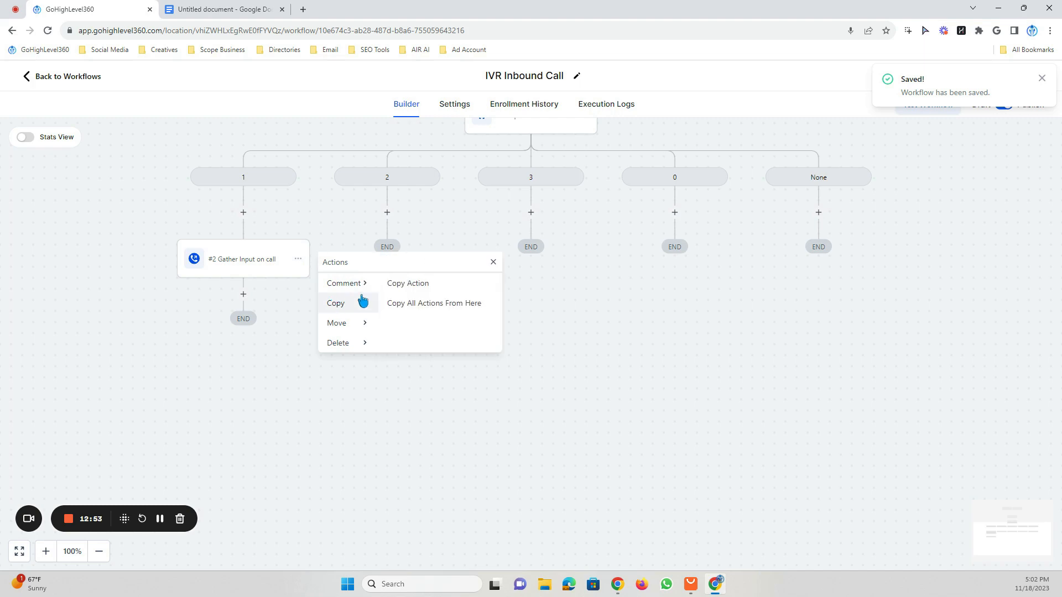
click(412, 285)
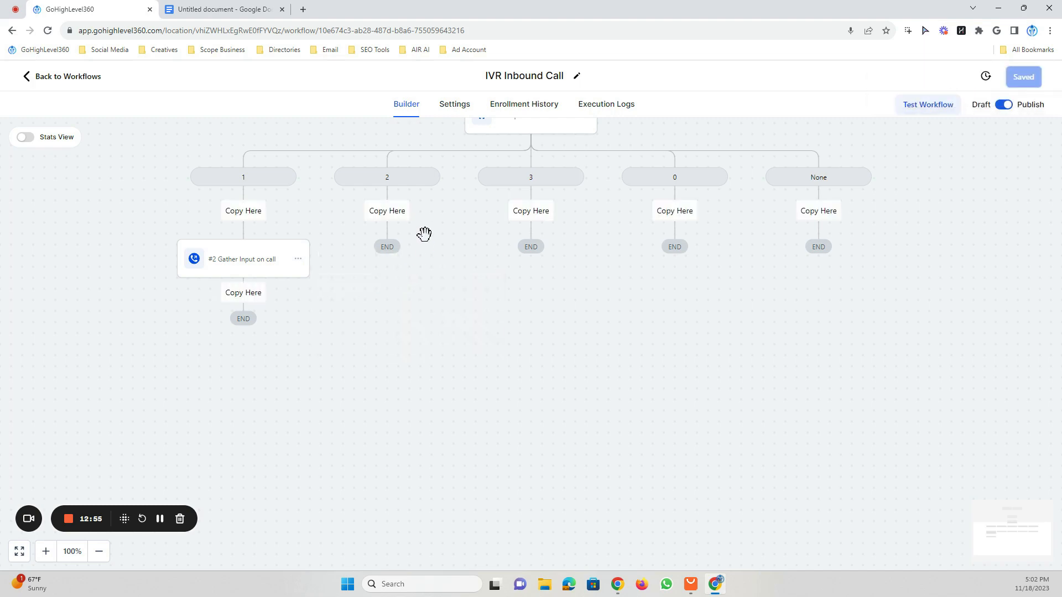
click(387, 212)
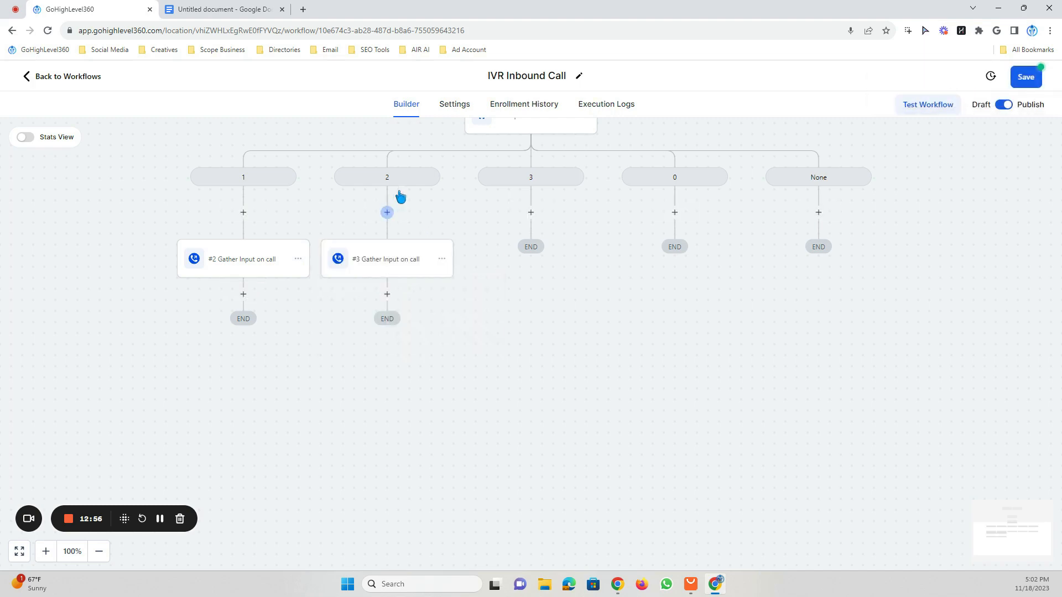
Replace the text to say of branch 2's Gather Input on call with the Google Docs Input #2 message, saving the action and workflow.
click(402, 264)
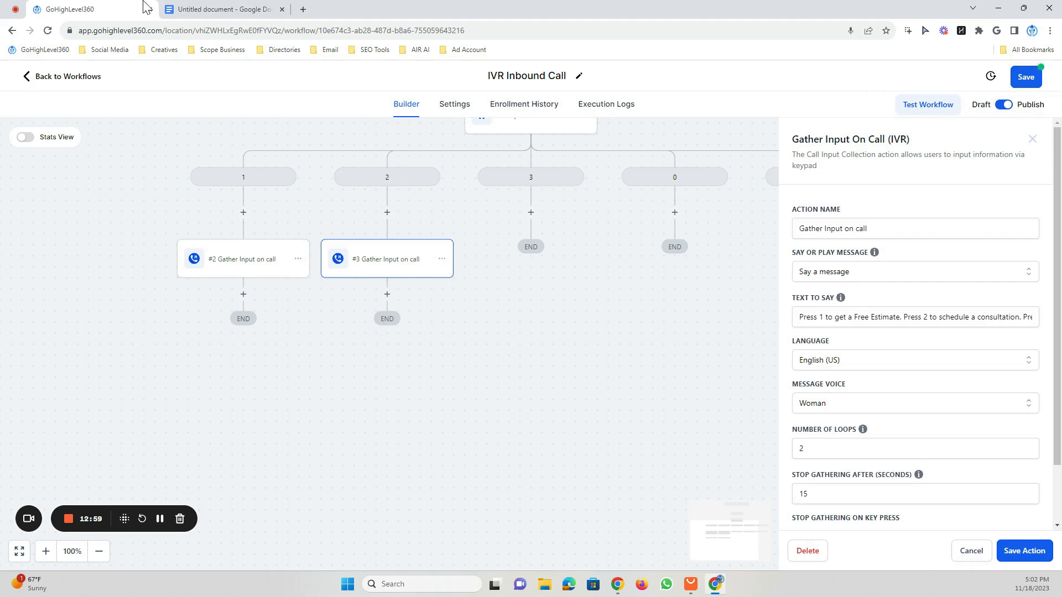
click(213, 7)
click(354, 296)
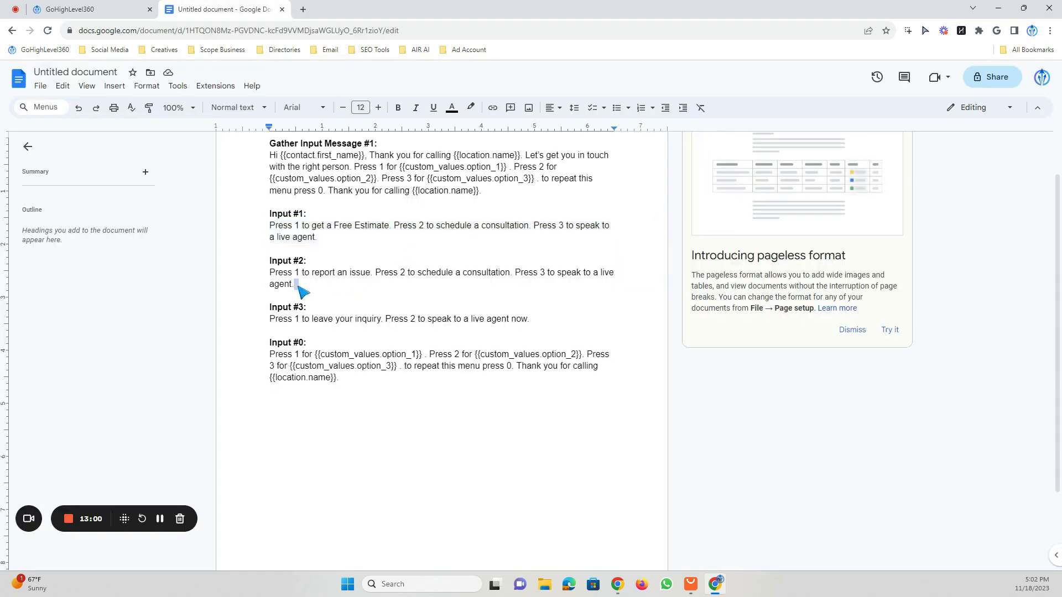
drag(303, 289, 266, 275)
right_click(265, 275)
click(309, 299)
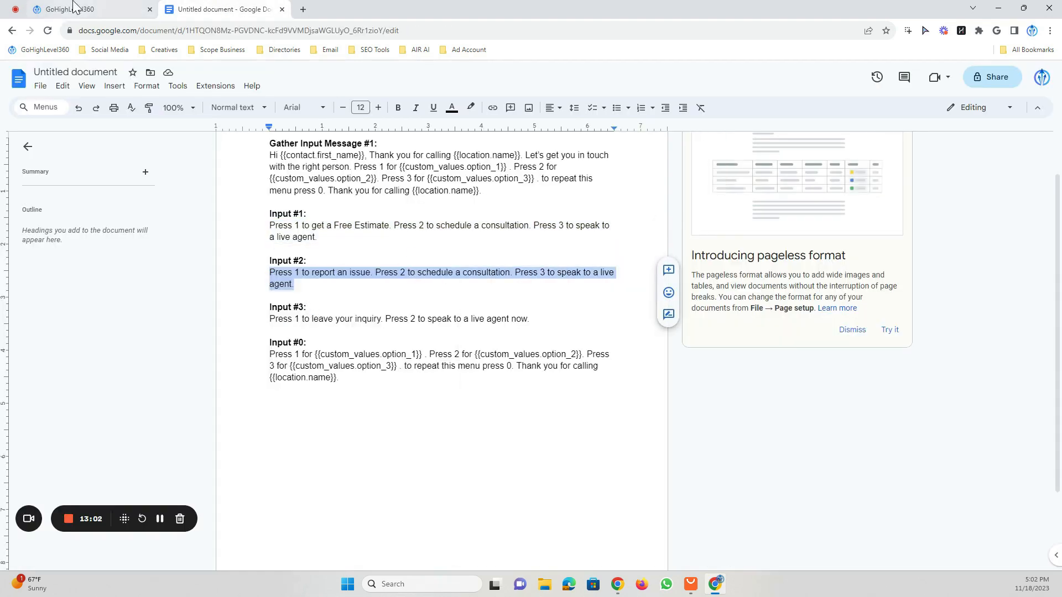
click(78, 10)
drag(800, 318, 1050, 336)
right_click(844, 314)
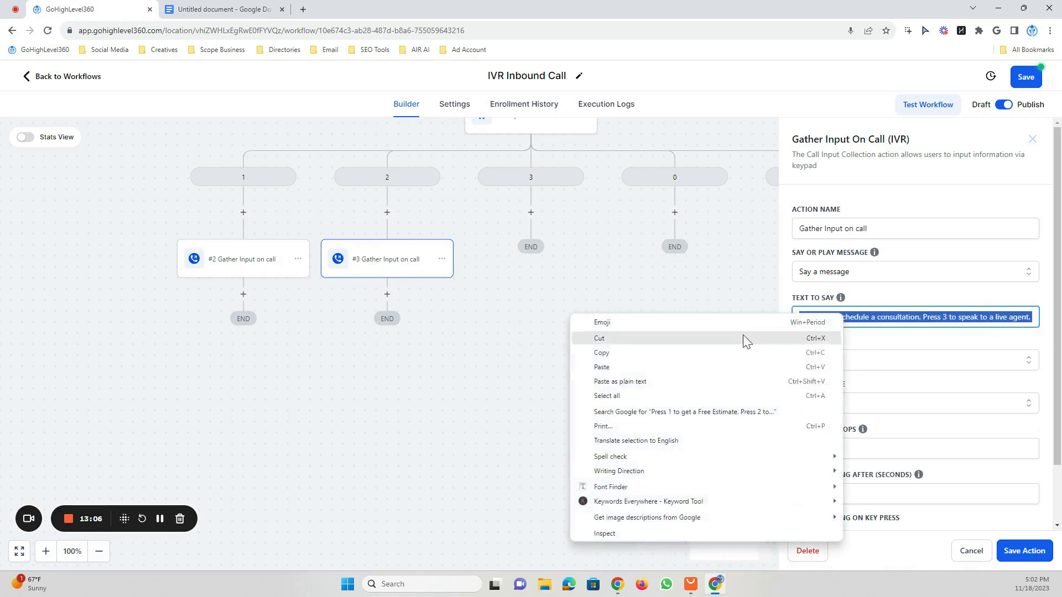
click(633, 381)
click(1005, 552)
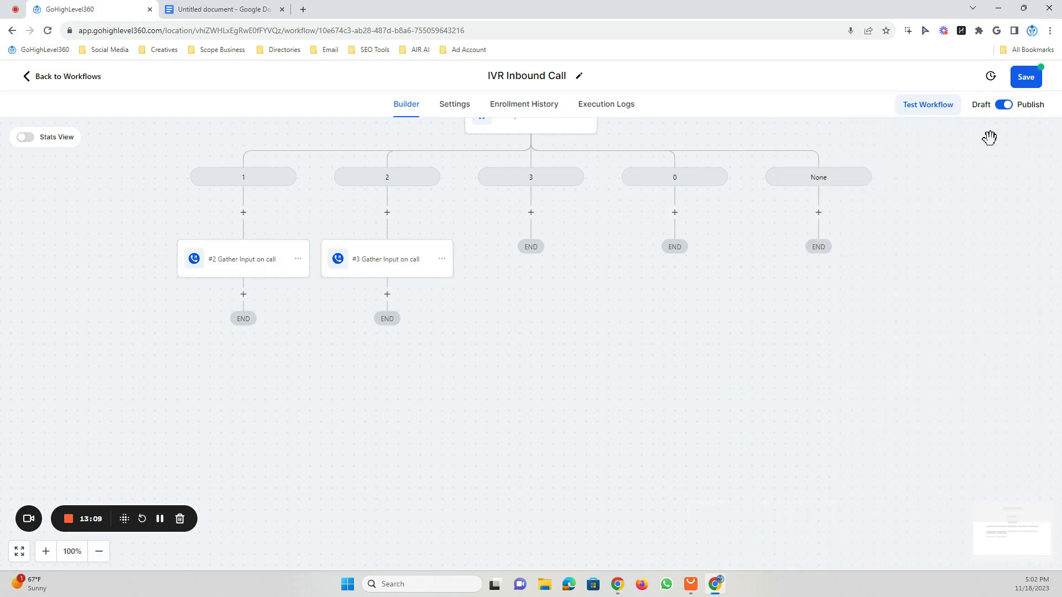
click(1020, 78)
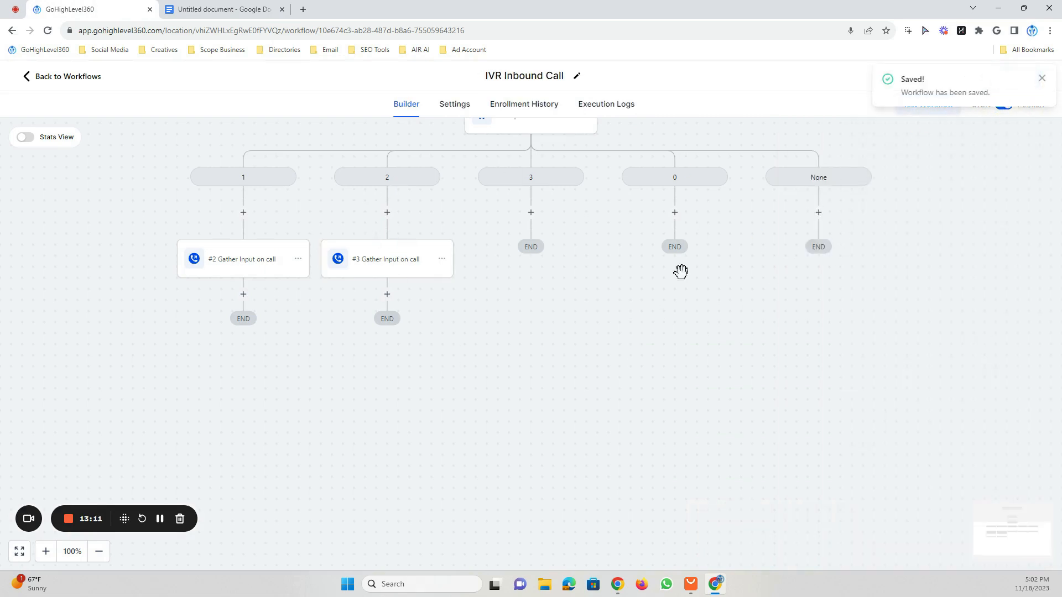
Copy branch 2's #3 Gather Input on call action into branch 3, and copy branch 3's action into branch 0.
click(441, 259)
mouse_move(497, 313)
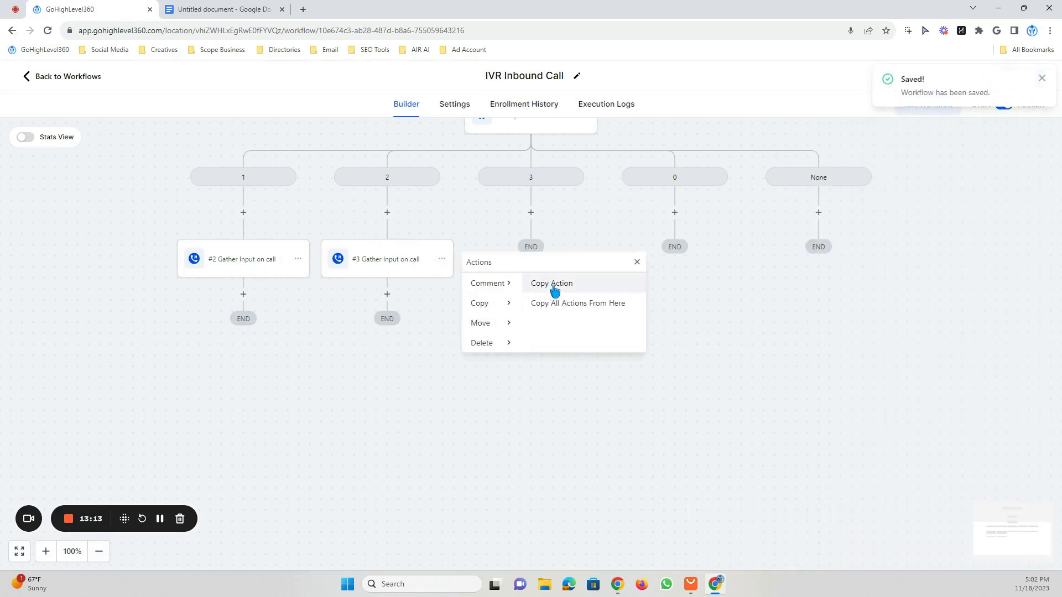
click(550, 282)
click(532, 213)
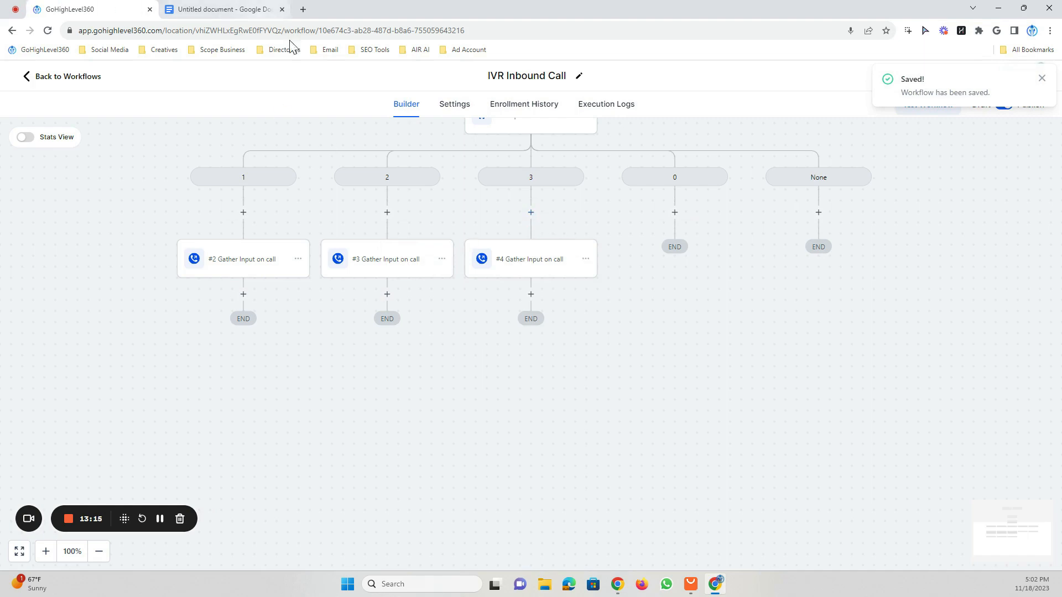
click(585, 259)
mouse_move(632, 305)
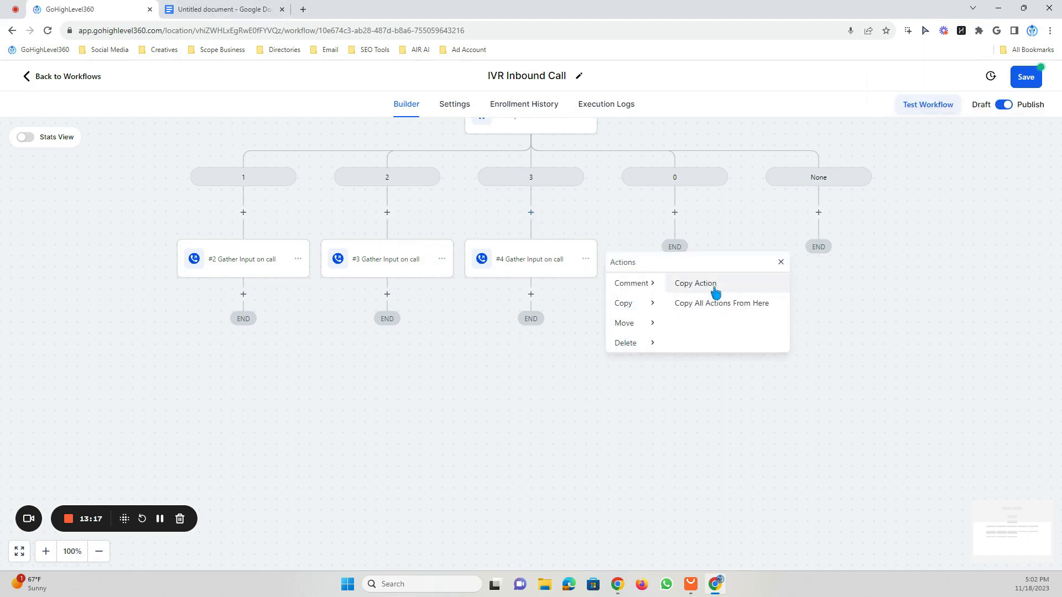
click(712, 284)
click(681, 211)
Replace the text to say of branch 3's Gather Input on call with the Google Docs Input #3 message and save the action.
click(186, 9)
drag(543, 320, 270, 319)
right_click(283, 320)
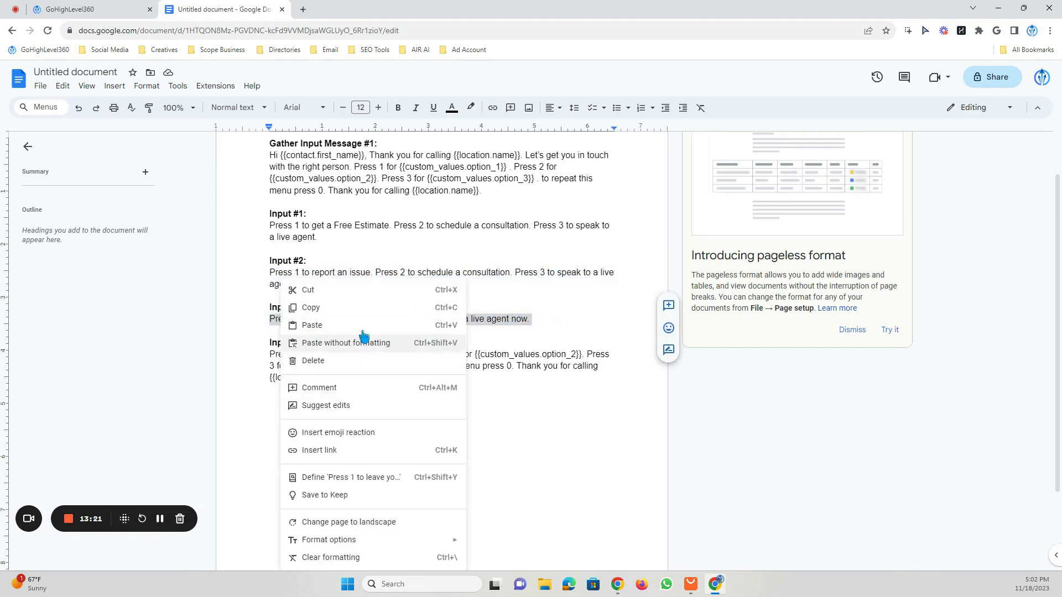
click(344, 306)
click(111, 9)
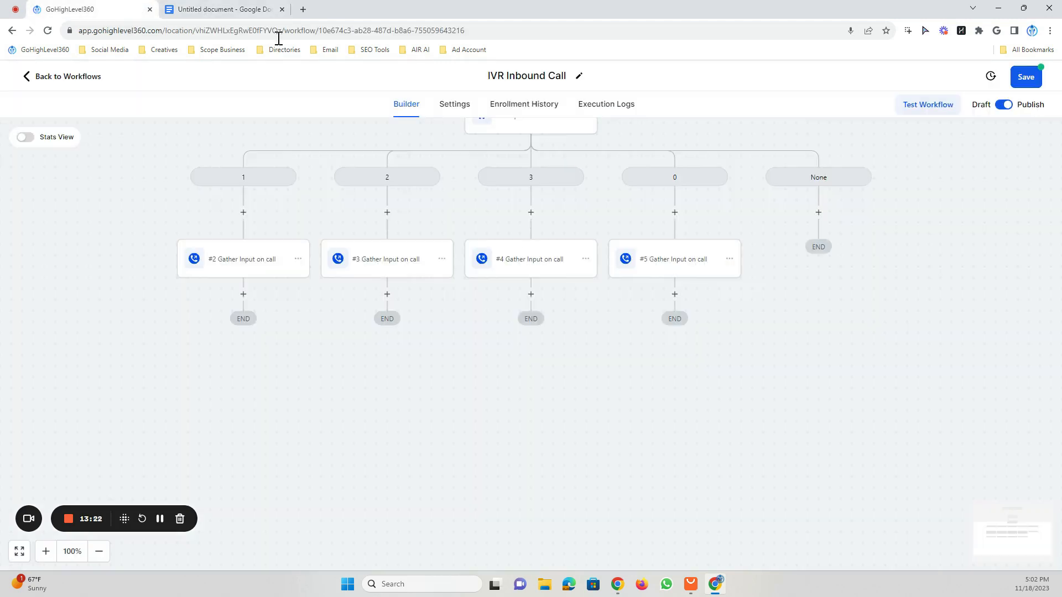
click(559, 274)
click(801, 319)
drag(800, 319, 1060, 334)
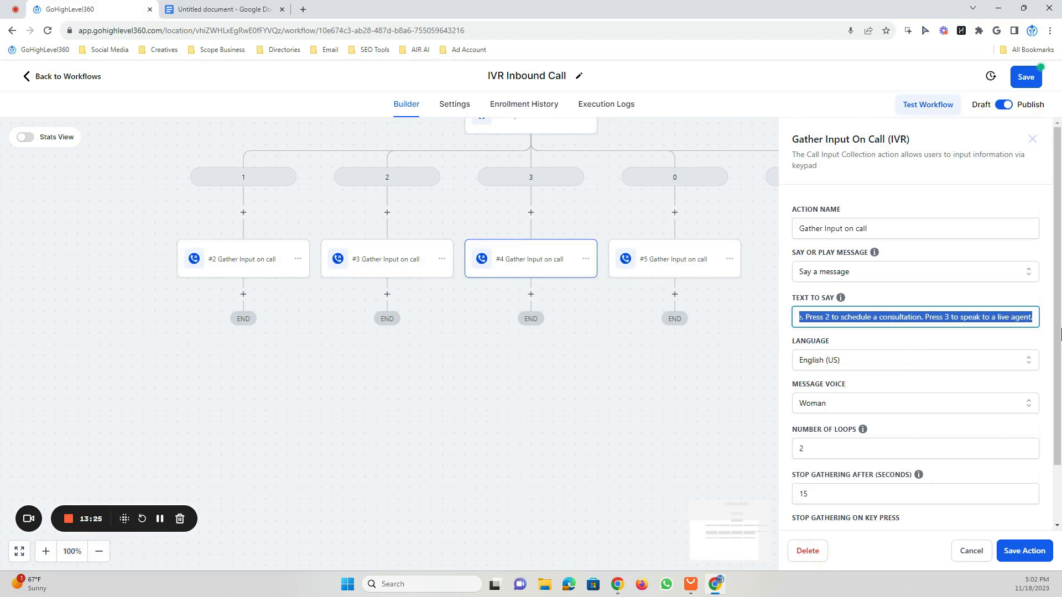
right_click(836, 314)
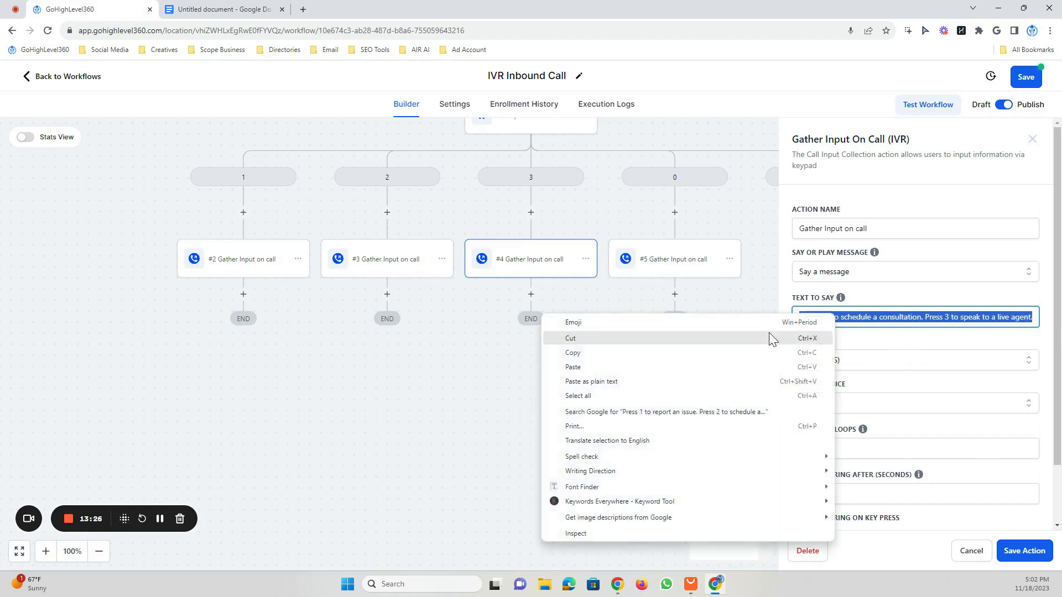
click(606, 363)
click(1030, 547)
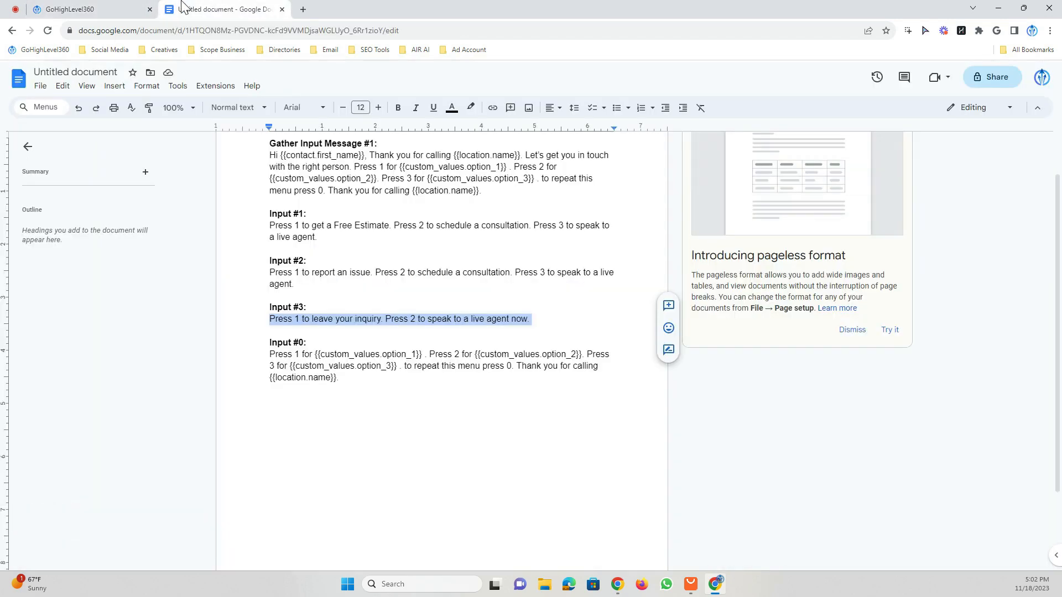
Replace the text to say of branch 0's Gather Input on call with the Google Docs Input #0 message, saving the action and workflow.
click(185, 9)
drag(348, 382, 275, 355)
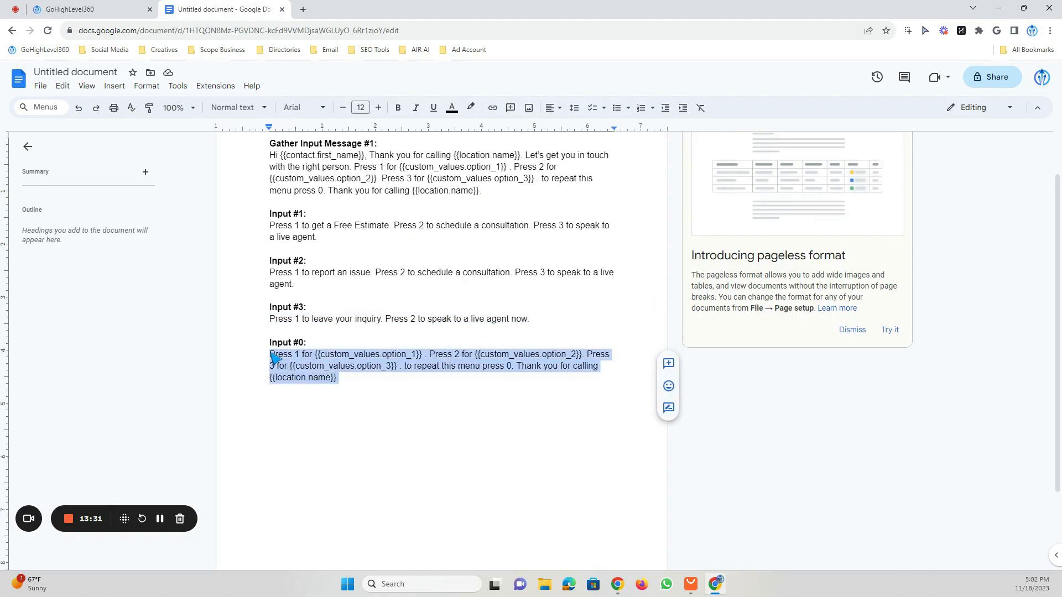
right_click(283, 359)
click(328, 94)
click(89, 9)
click(667, 267)
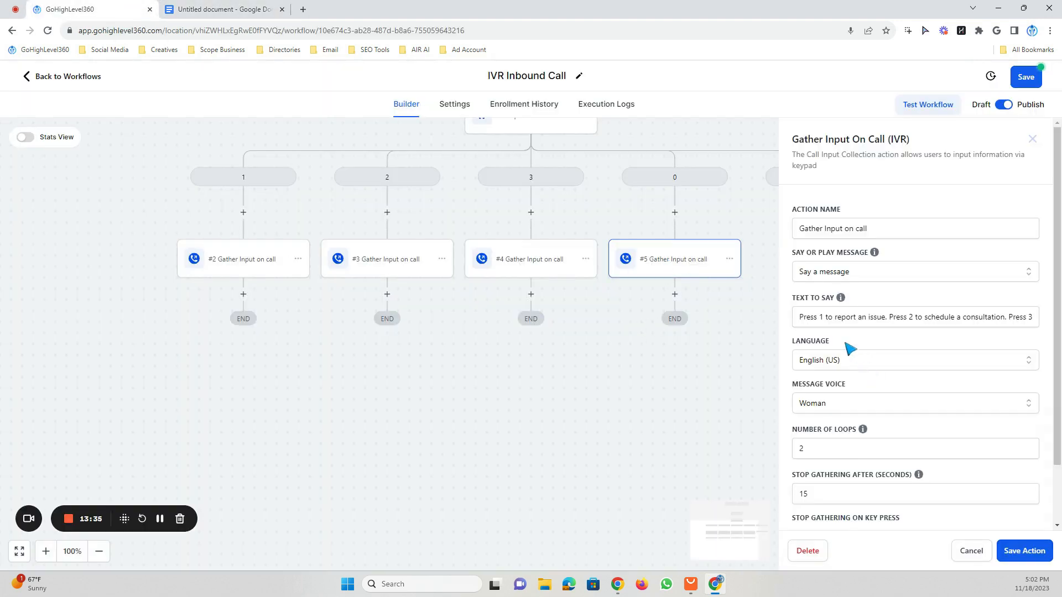
scroll(846, 346, down, 2)
drag(800, 251, 1060, 276)
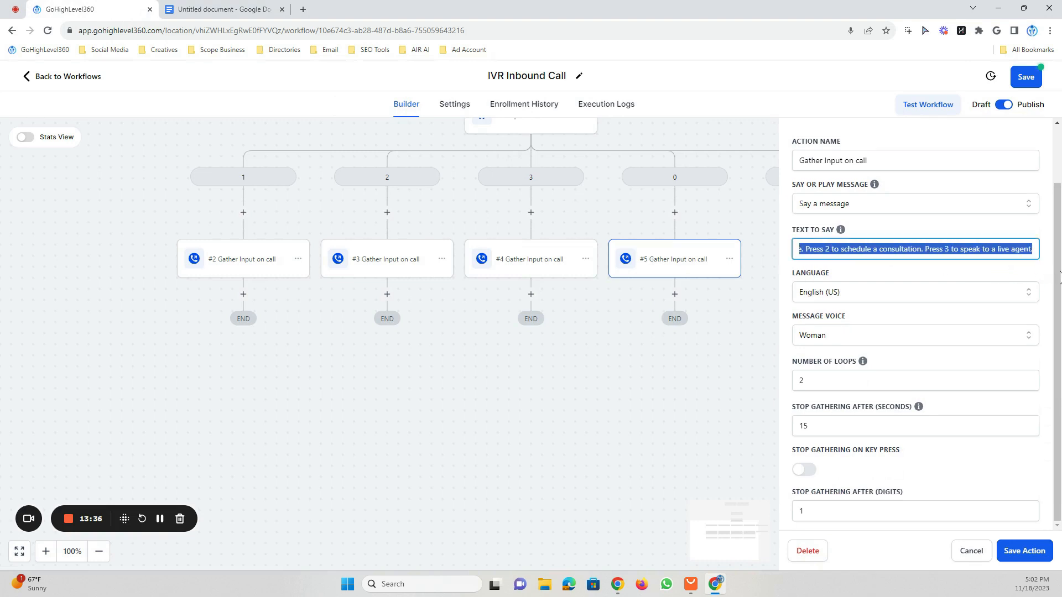
right_click(826, 251)
click(581, 316)
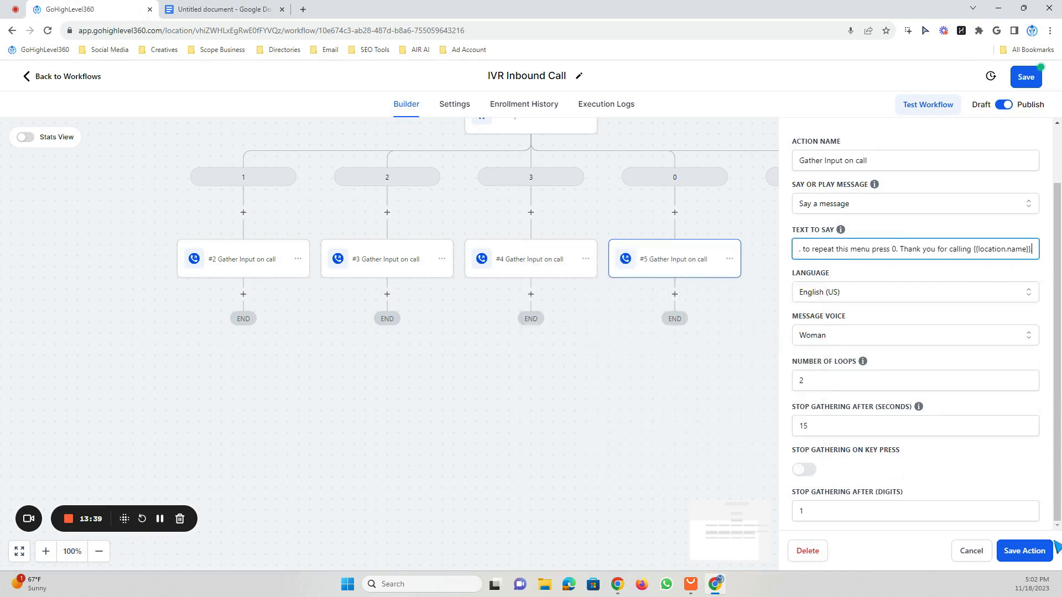
click(1035, 550)
click(1026, 77)
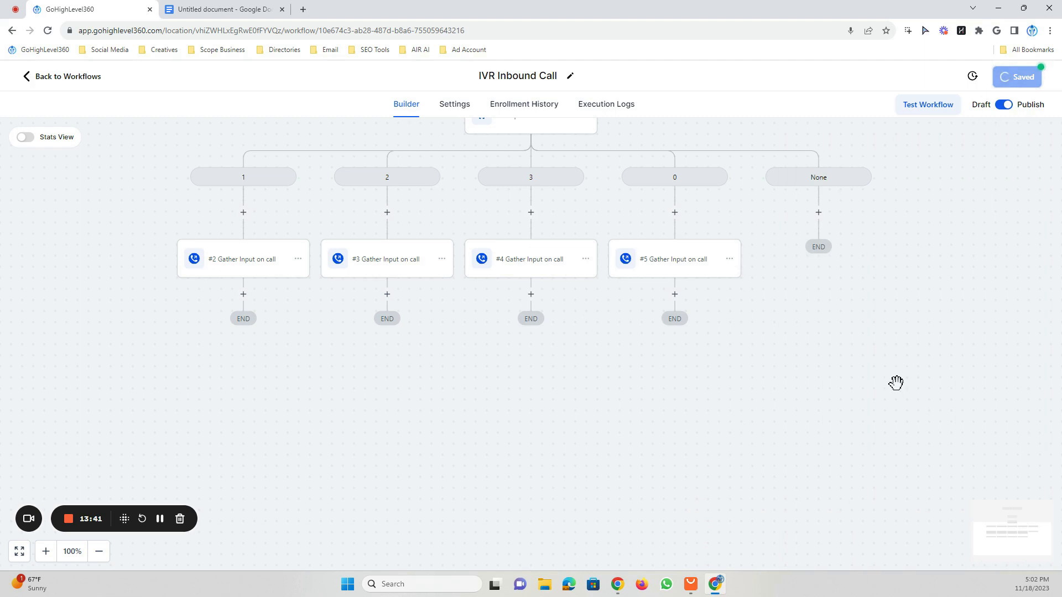
Remove ". to repeat this menu press 0. Thank you for calling {{location.name}}." from branch 0's text to say, then save the action and workflow.
click(667, 264)
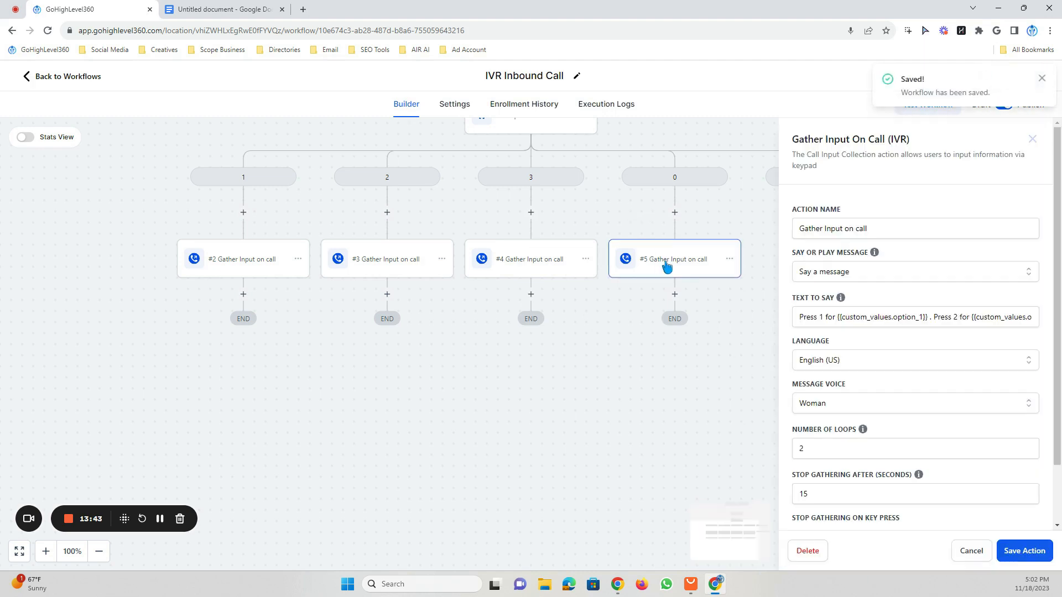
click(995, 316)
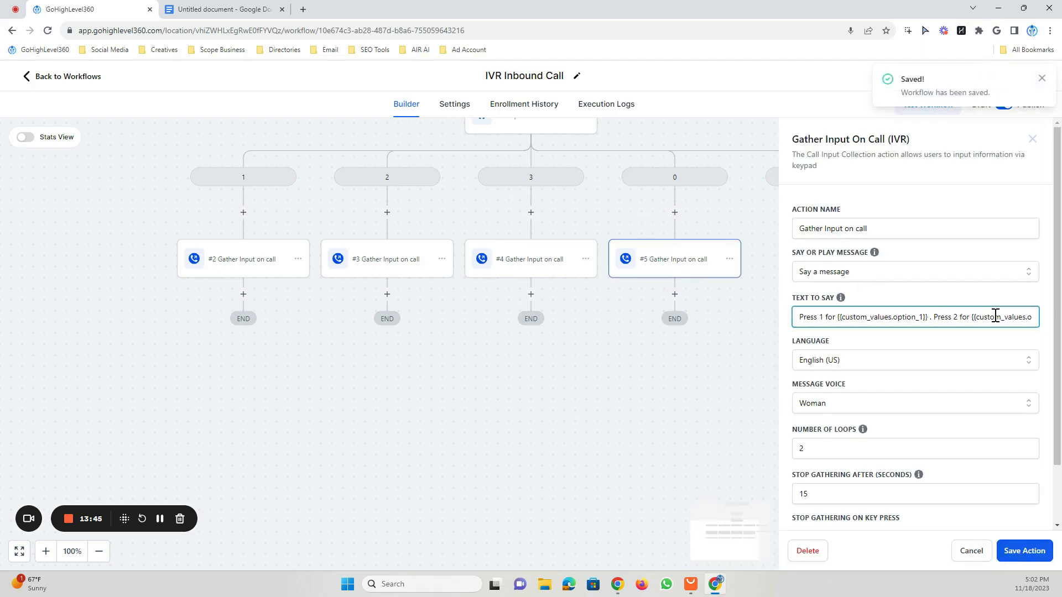
key(Right)
key(Right)
key(Right)
key(Right)
key(Right)
key(Right)
key(Right)
key(Right)
key(Right)
key(Right)
key(Right)
key(Right)
key(Right)
key(Right)
key(Right)
key(Right)
key(Right)
key(Right)
key(Right)
key(Right)
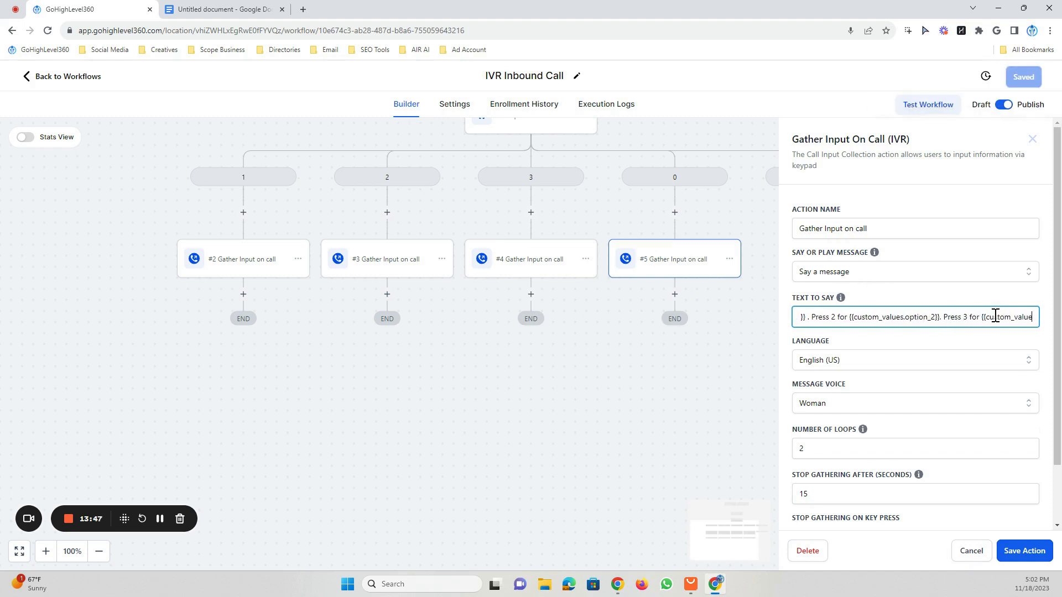
text(to repeat this menu press 0.)
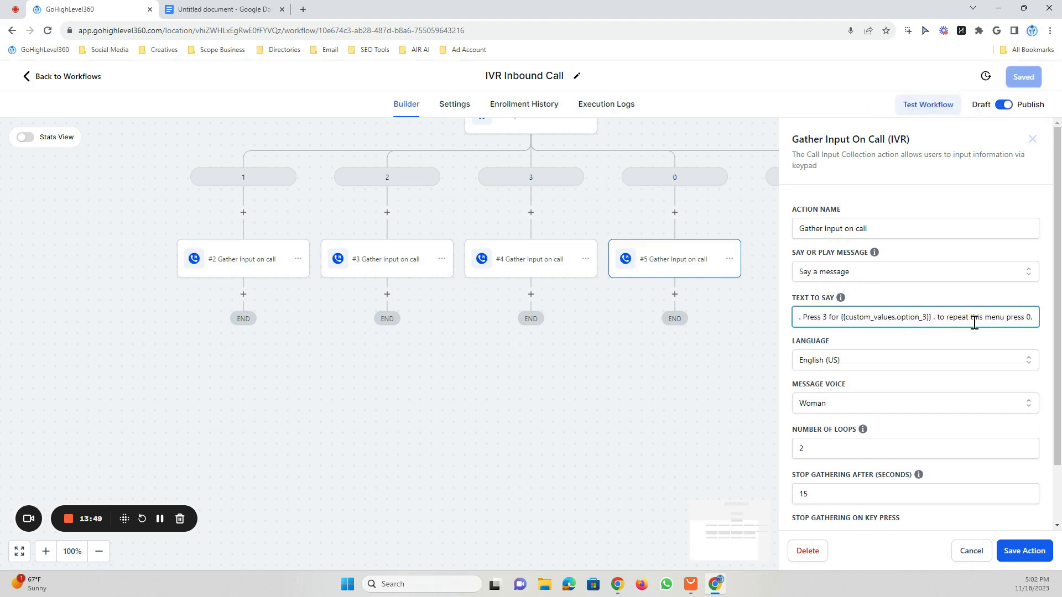
drag(938, 317, 967, 316)
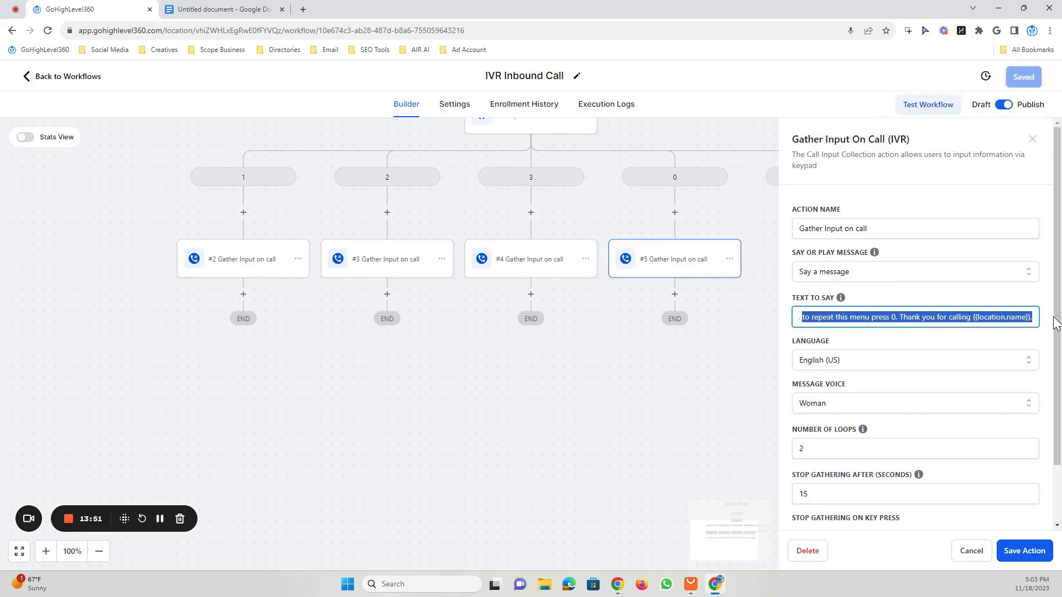
key(ctrl+v)
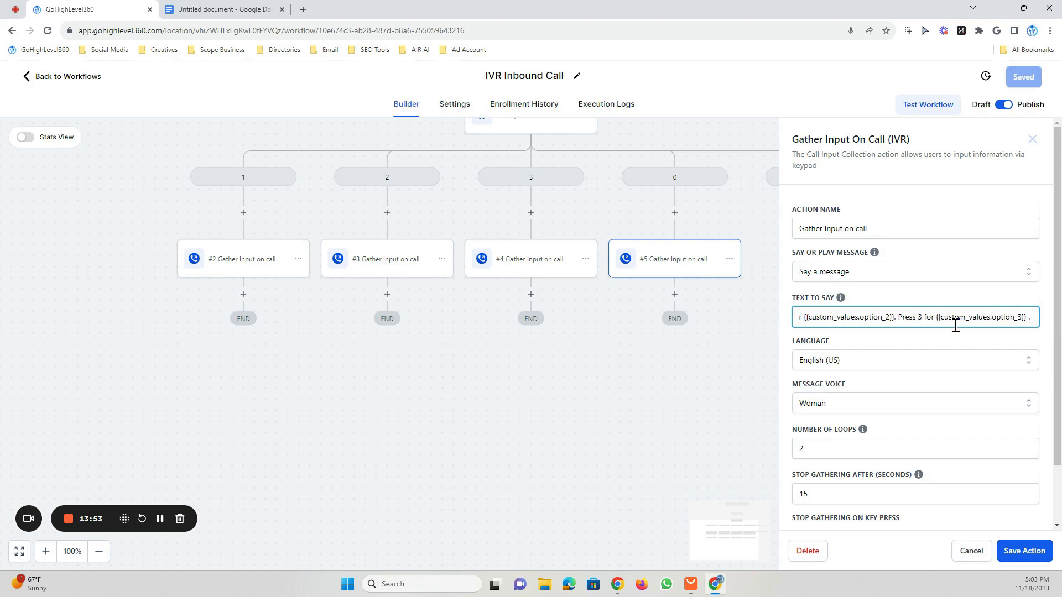
key(BackSpace)
key(BackSpace)
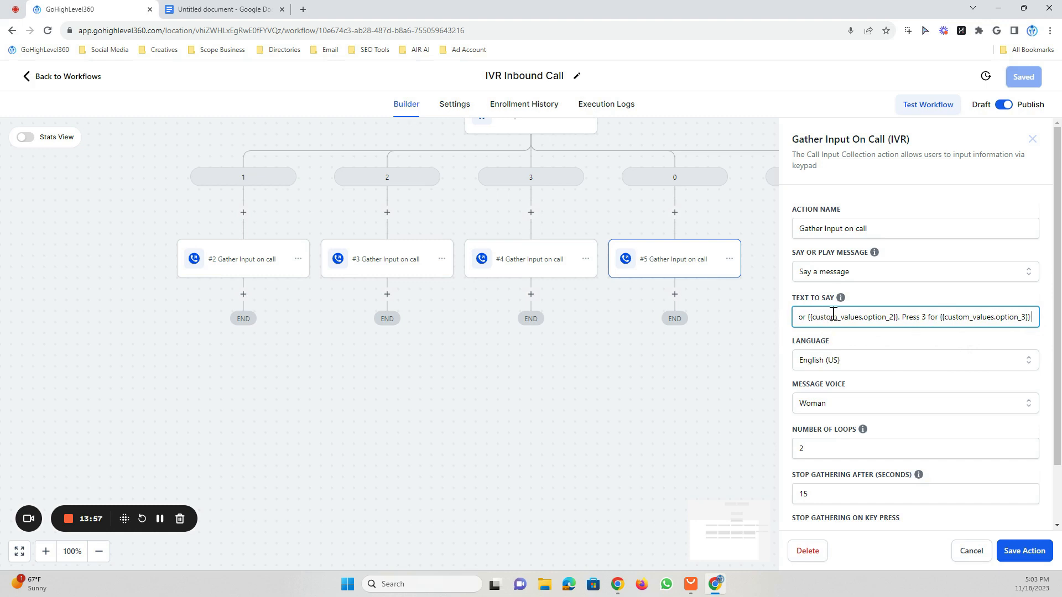
scroll(927, 340, down, 2)
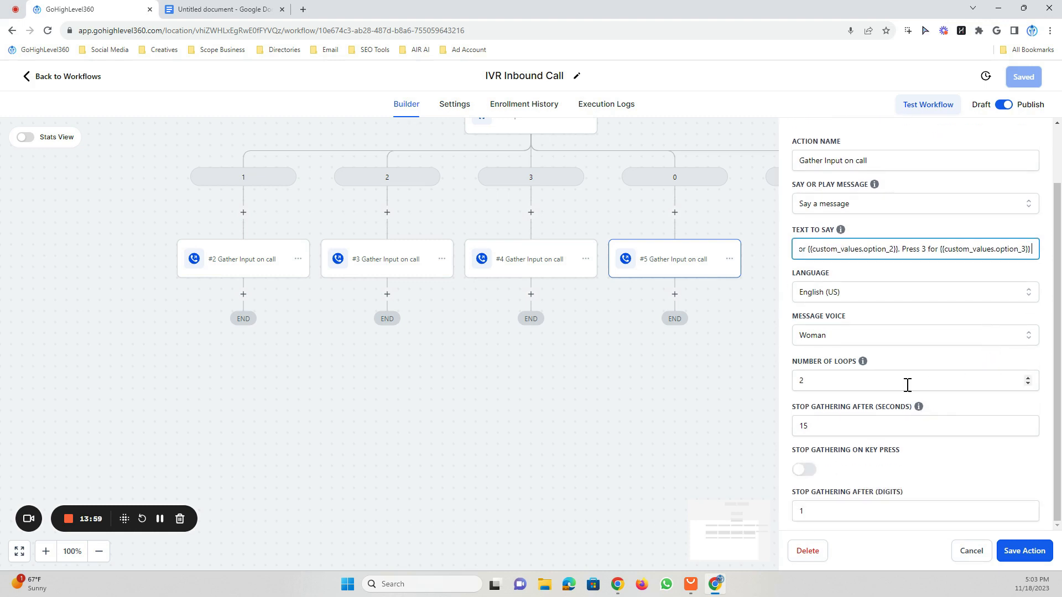
click(832, 380)
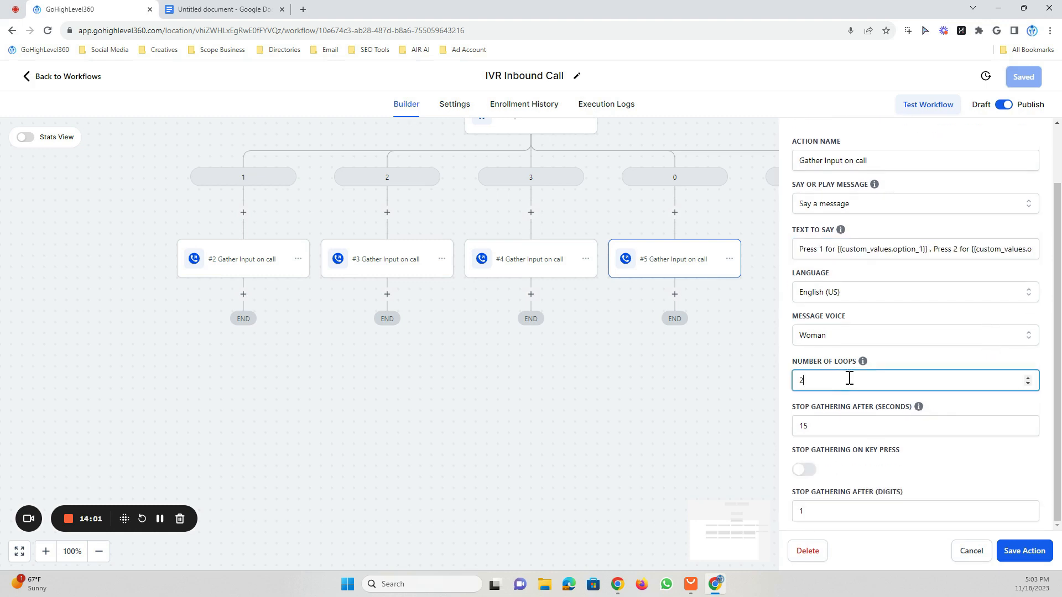
click(1017, 552)
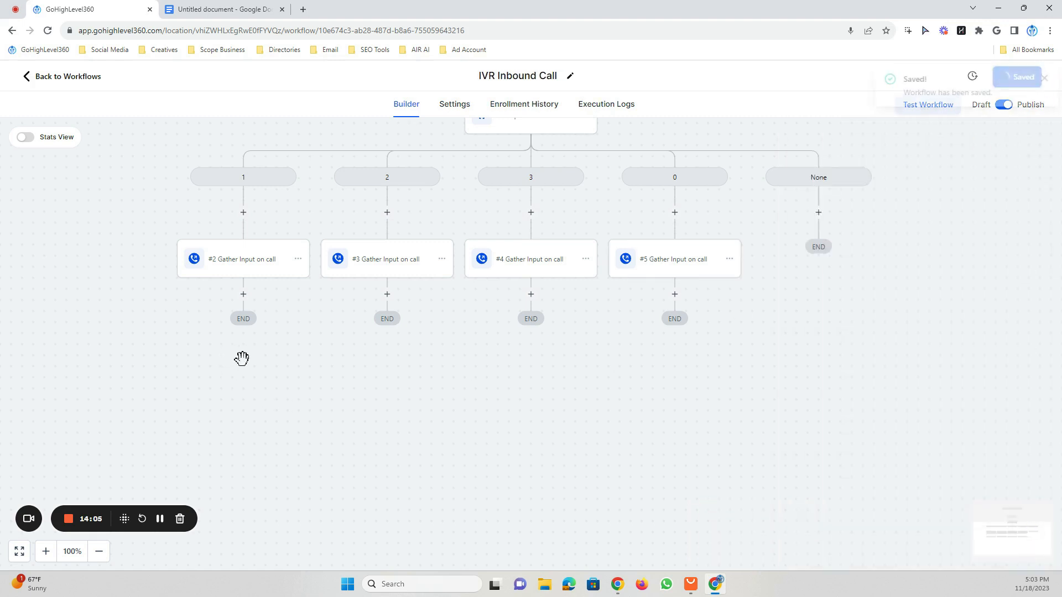
Review the text to say of branch 1's Gather Input on call action.
drag(277, 361, 369, 430)
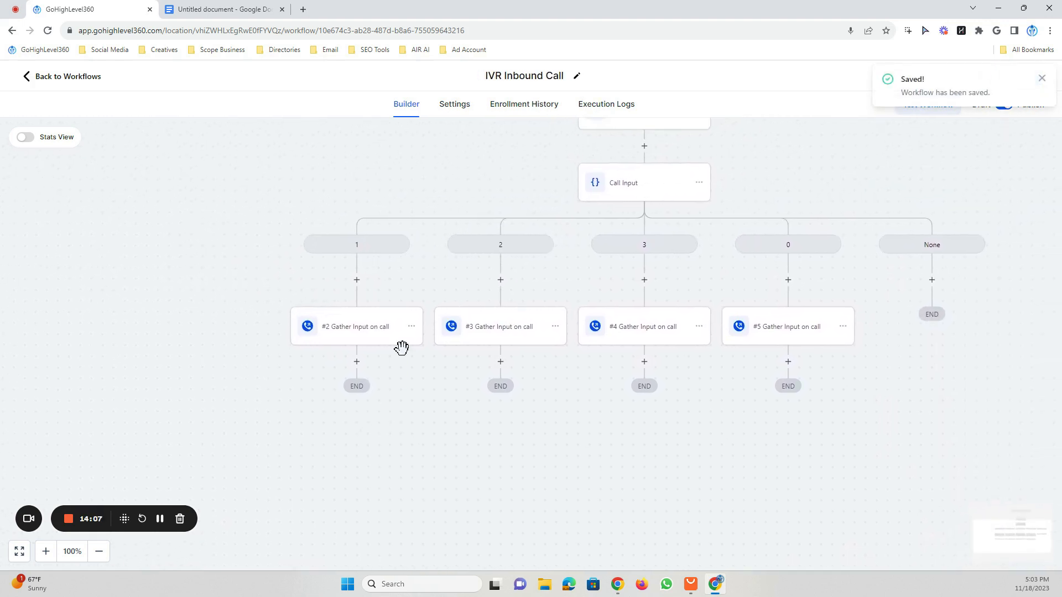
click(345, 331)
drag(801, 318, 742, 334)
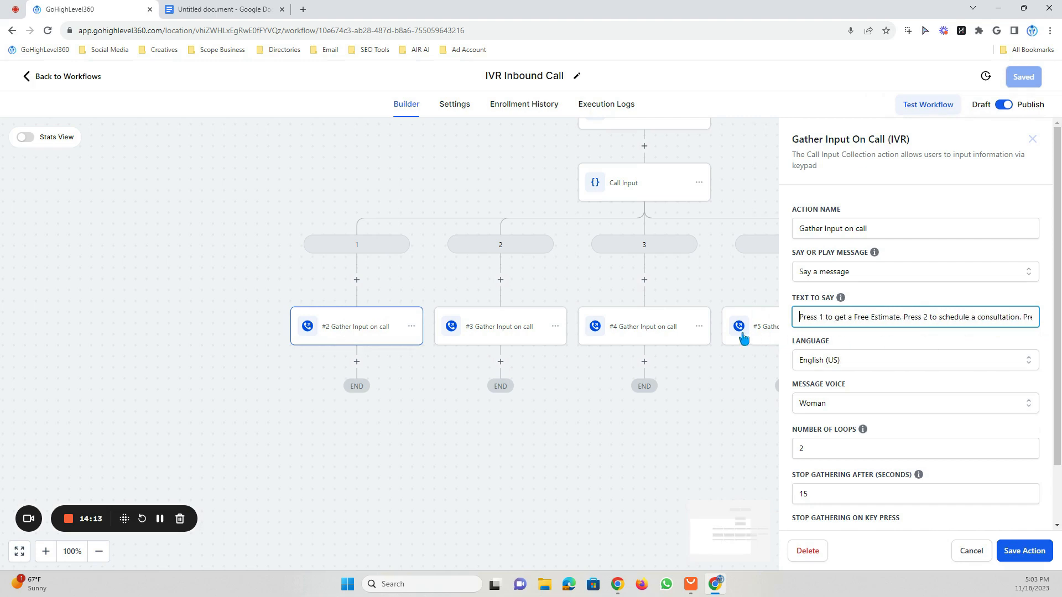
click(1032, 139)
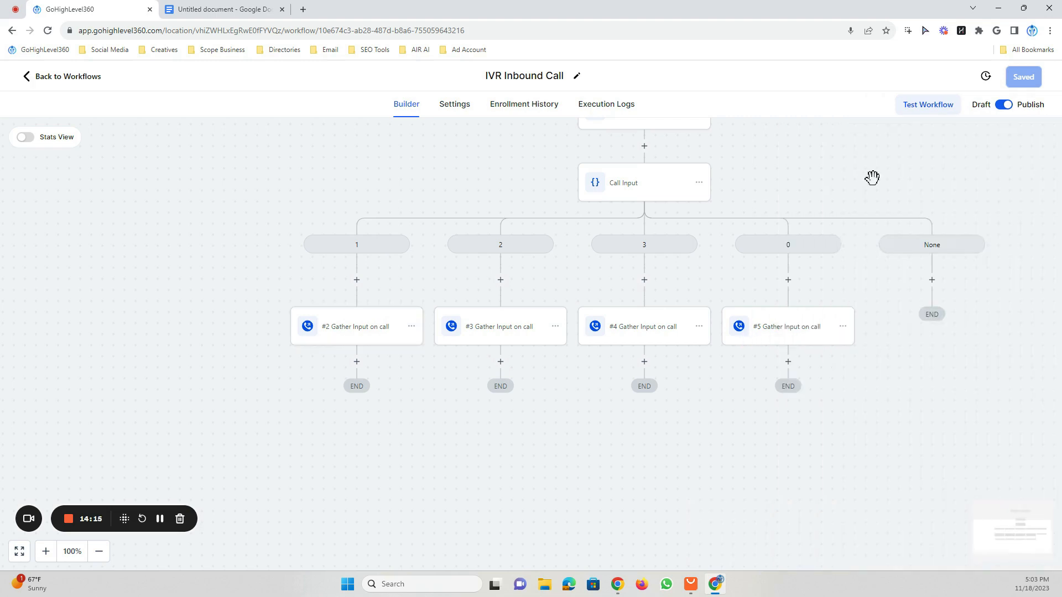
Add an If / Else condition directly after #2 Gather Input on call in branch 1.
click(357, 362)
scroll(911, 452, down, 10)
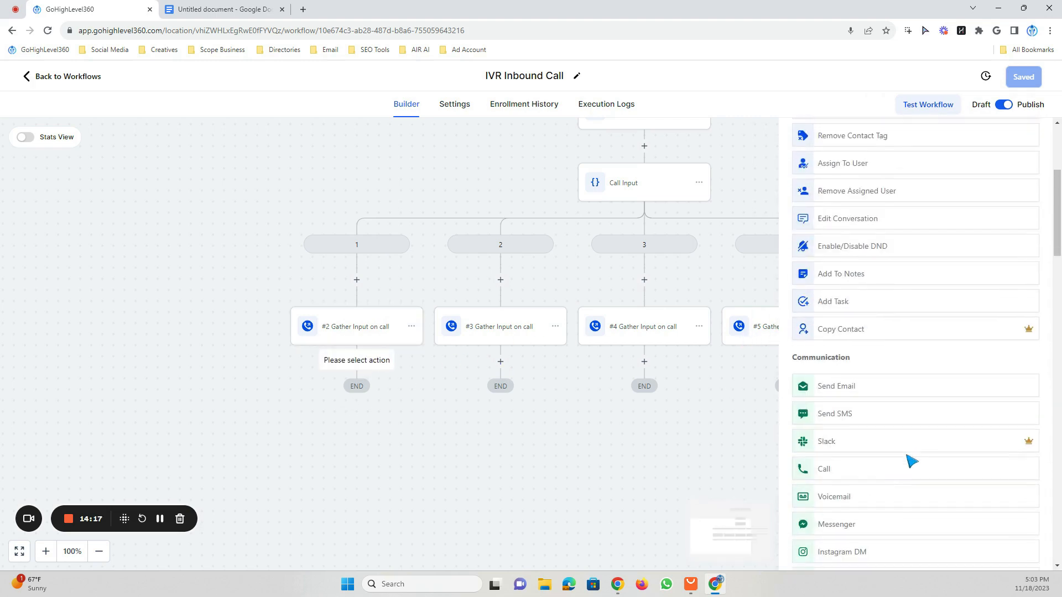
scroll(872, 423, down, 1)
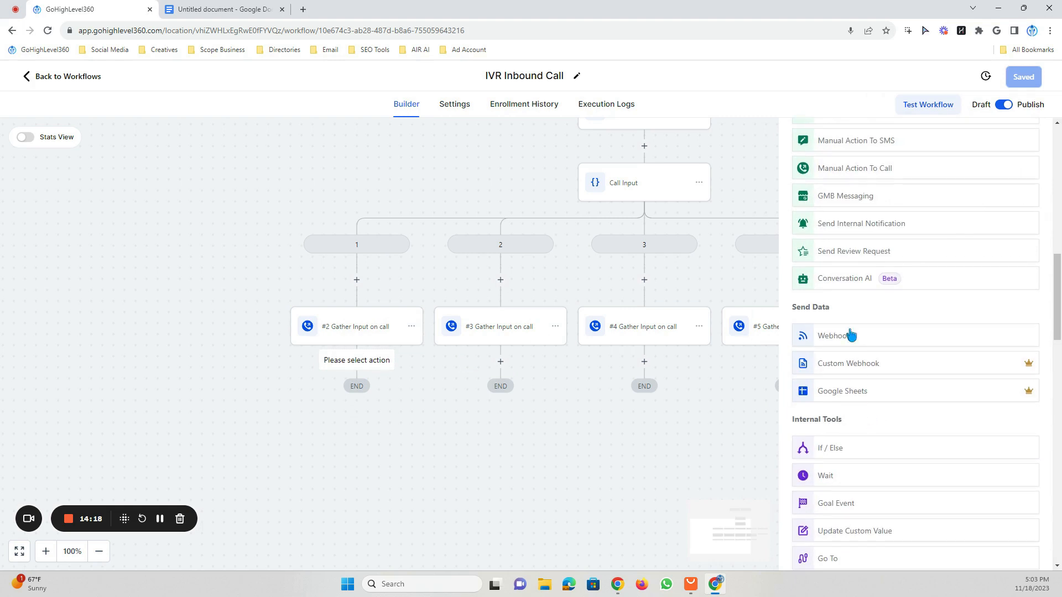
click(868, 447)
Set the new condition's first segment to the IVR Gather Digits of #2 Gather Input on call, operator Is, value 1.
click(658, 376)
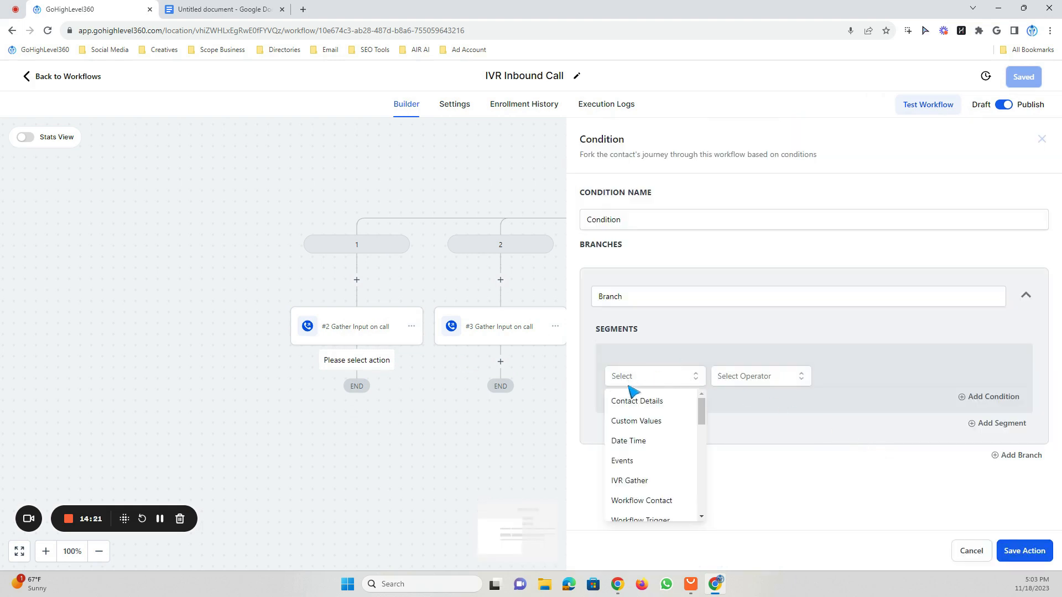
click(642, 483)
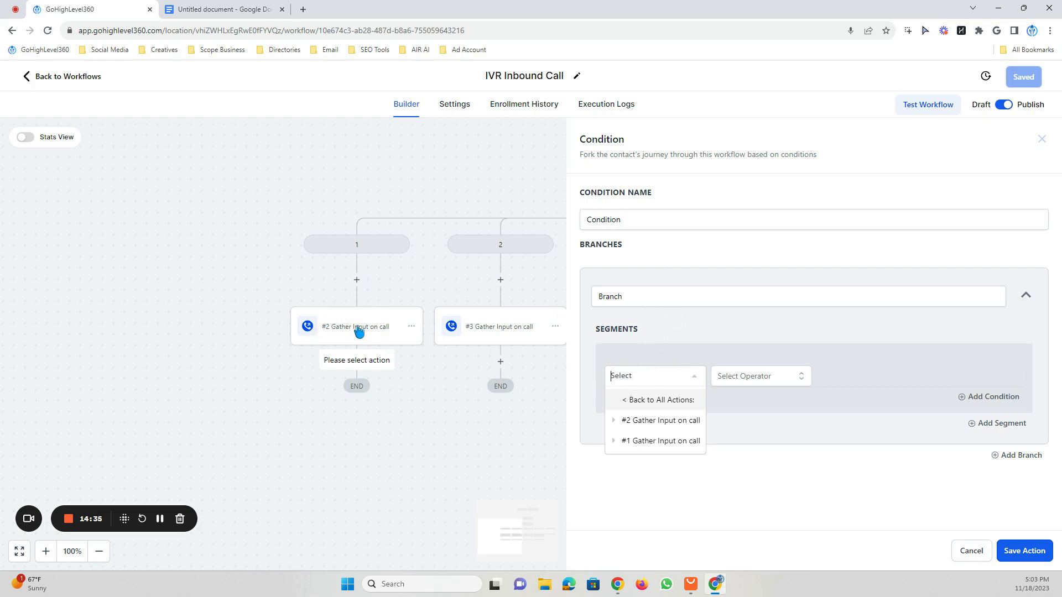
click(654, 420)
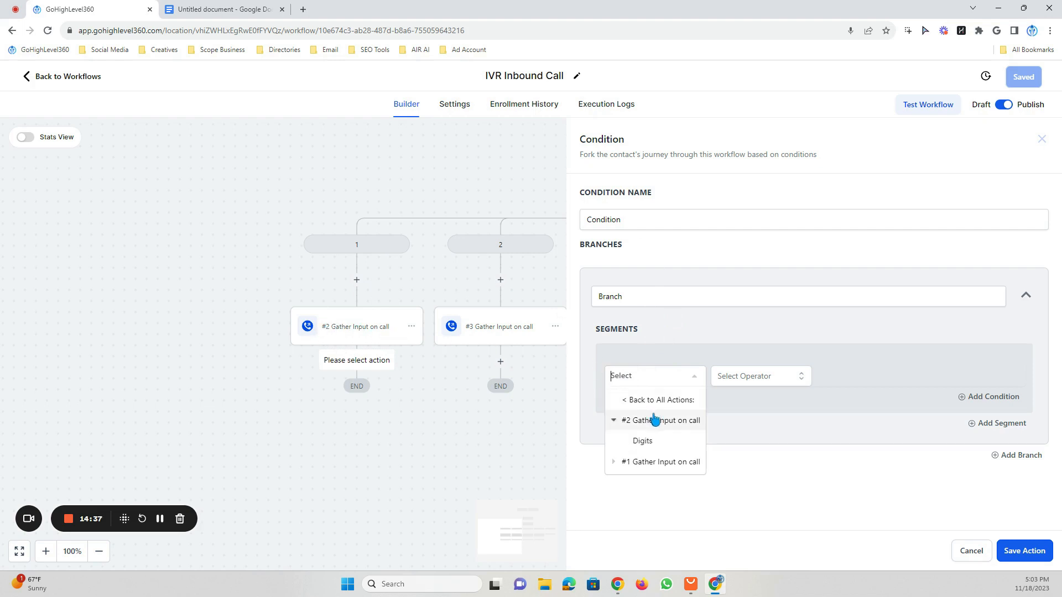
click(656, 442)
click(749, 381)
click(742, 401)
click(822, 376)
text(1)
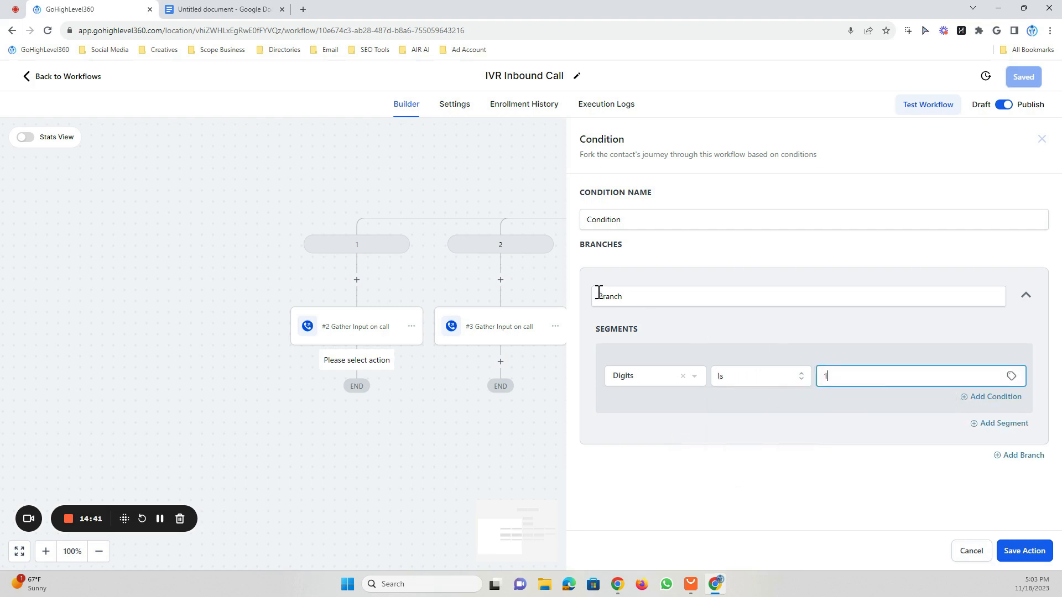
Name the condition's first branch 1 and the condition itself Call Input #2.
double_click(598, 296)
key(BackSpace)
text(1)
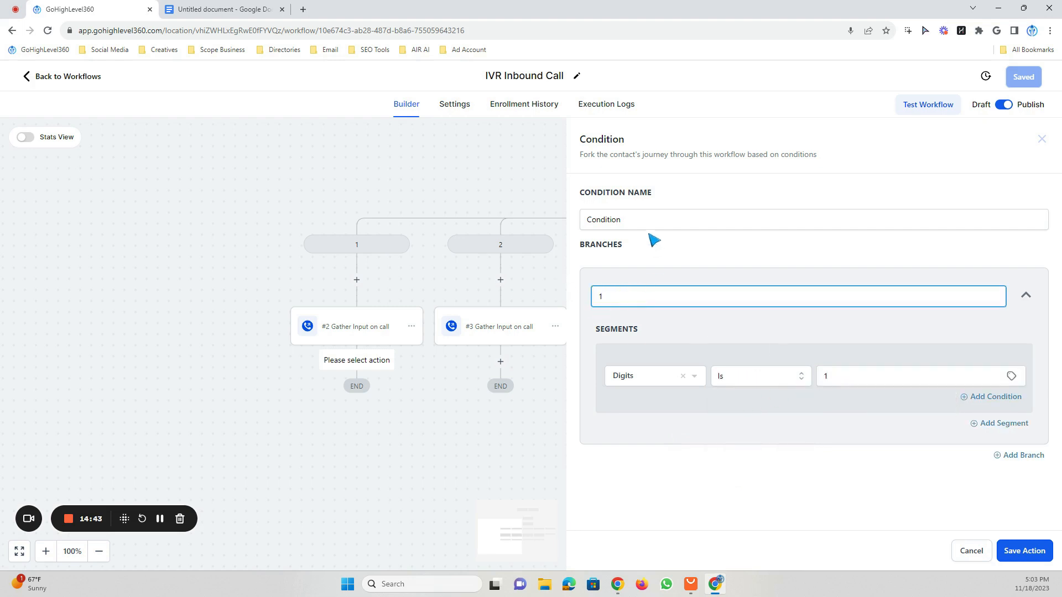
drag(624, 220, 597, 221)
key(BackSpace)
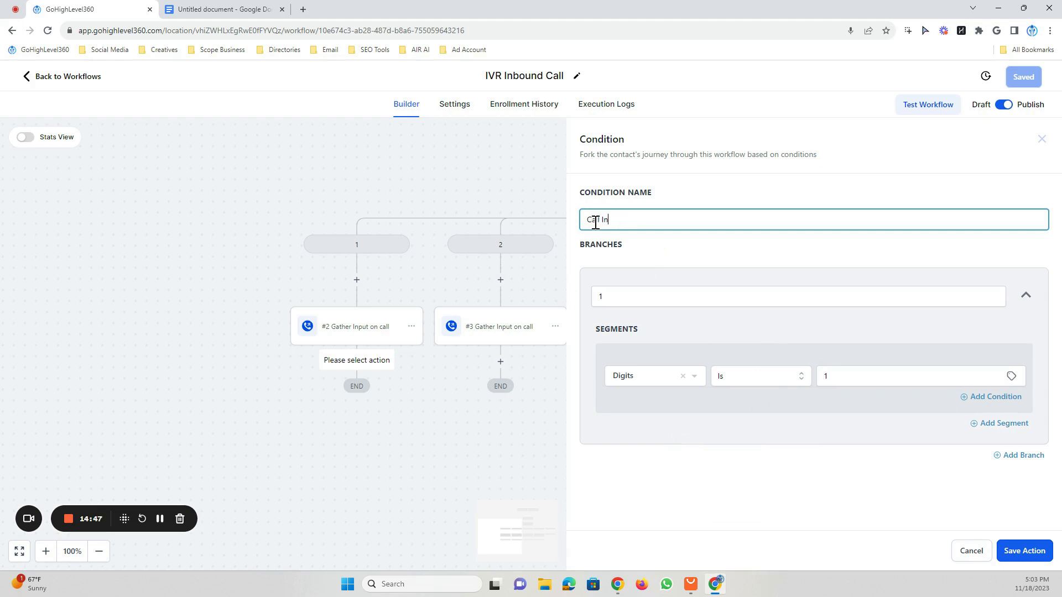
triple_click(626, 221)
click(645, 223)
Add a second branch to the Call Input #2 condition and name it 2.
click(998, 455)
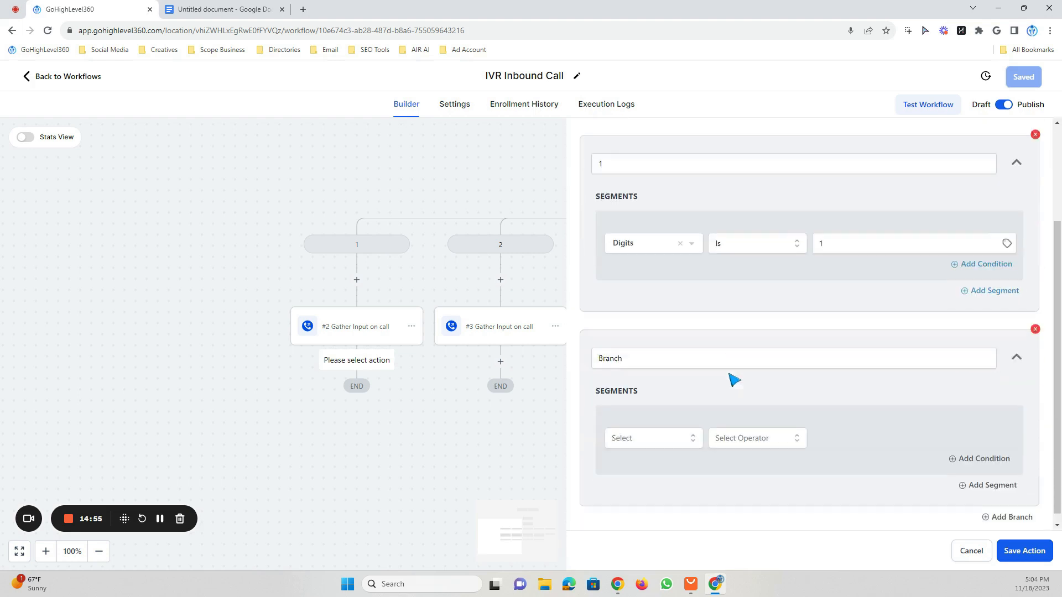
triple_click(649, 349)
text(2)
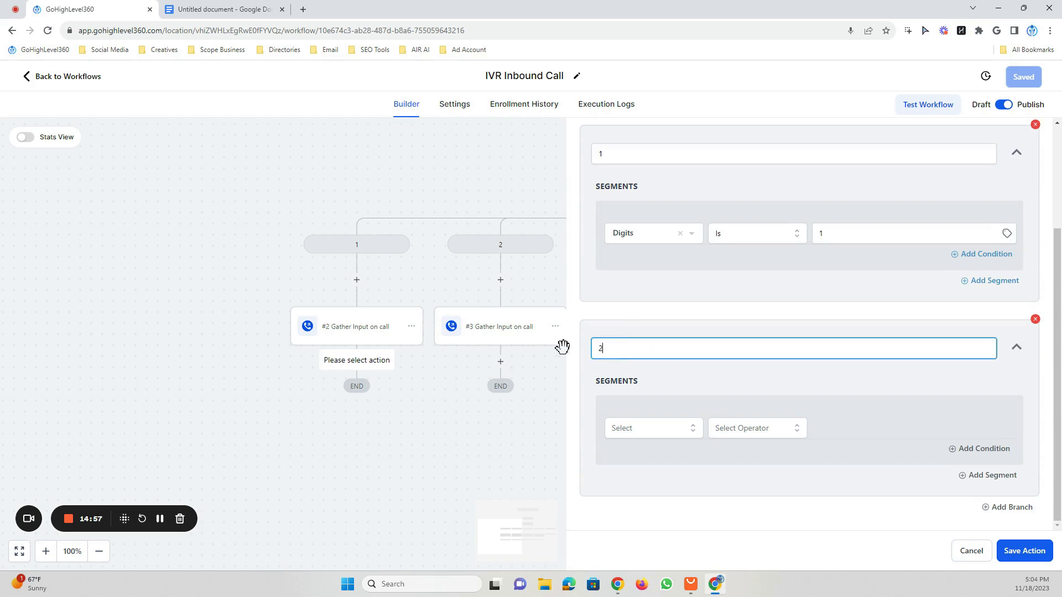
Set branch 2's segment to the IVR Gather Digits of #2 Gather Input on call, operator Is, value 2.
click(657, 430)
scroll(653, 482, down, 1)
click(650, 491)
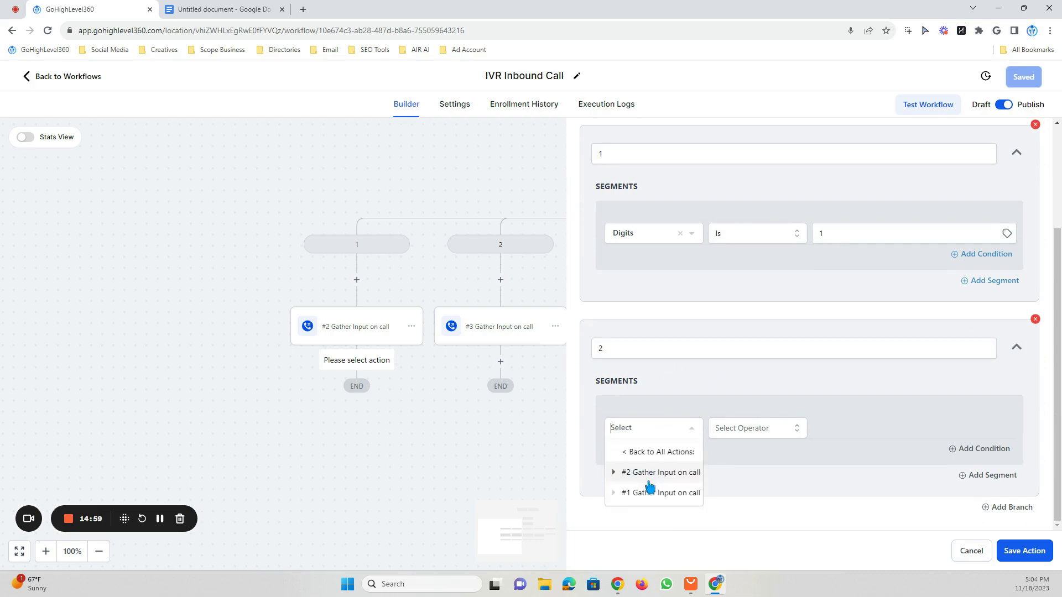
click(659, 475)
click(666, 492)
click(757, 431)
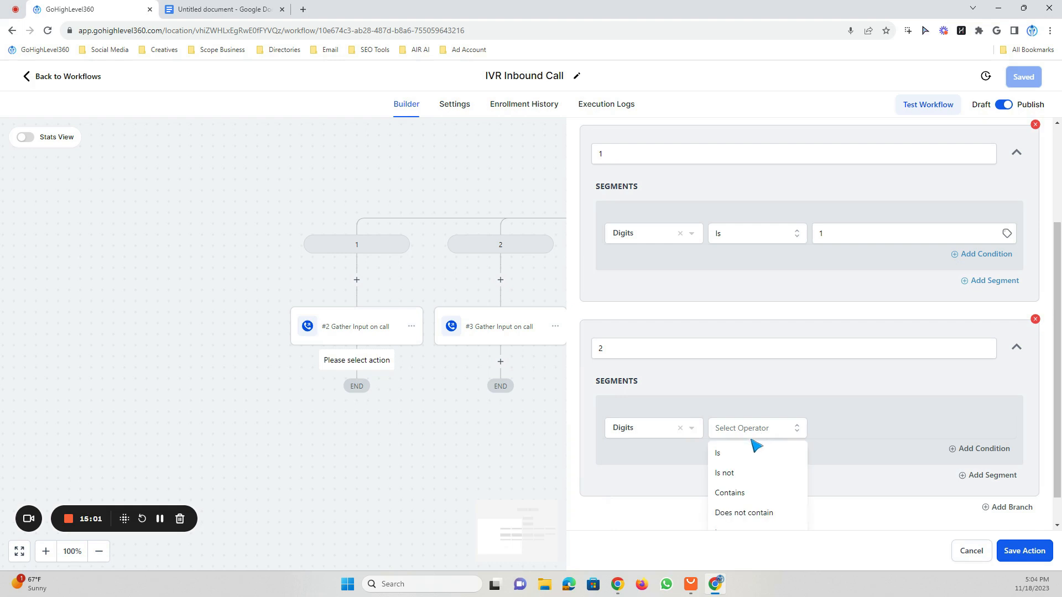
click(730, 450)
click(835, 429)
text(2)
Add a third branch to the Call Input #2 condition and name it 3.
click(1010, 507)
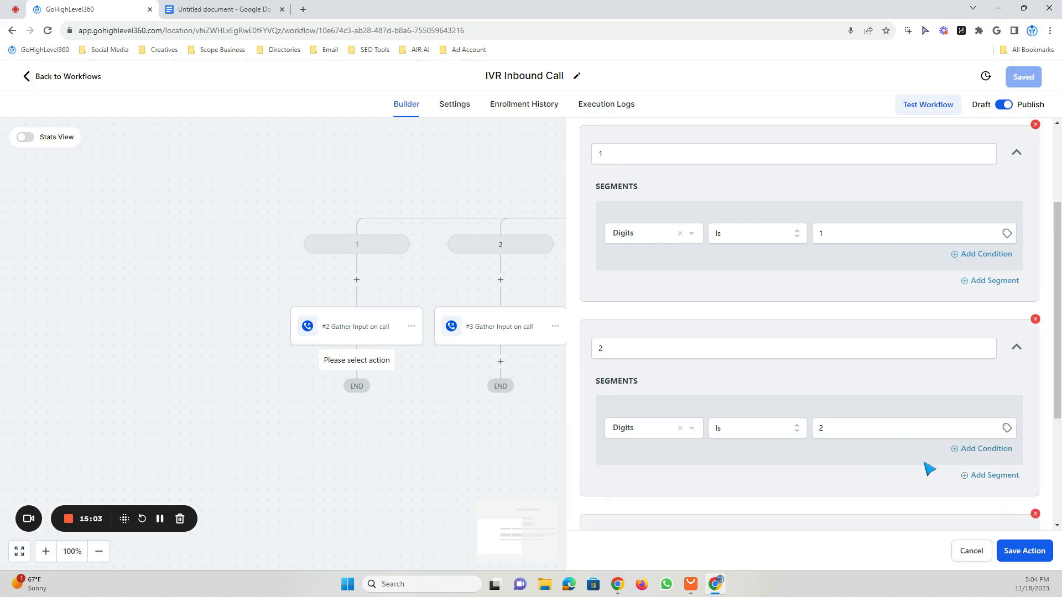
double_click(607, 349)
key(BackSpace)
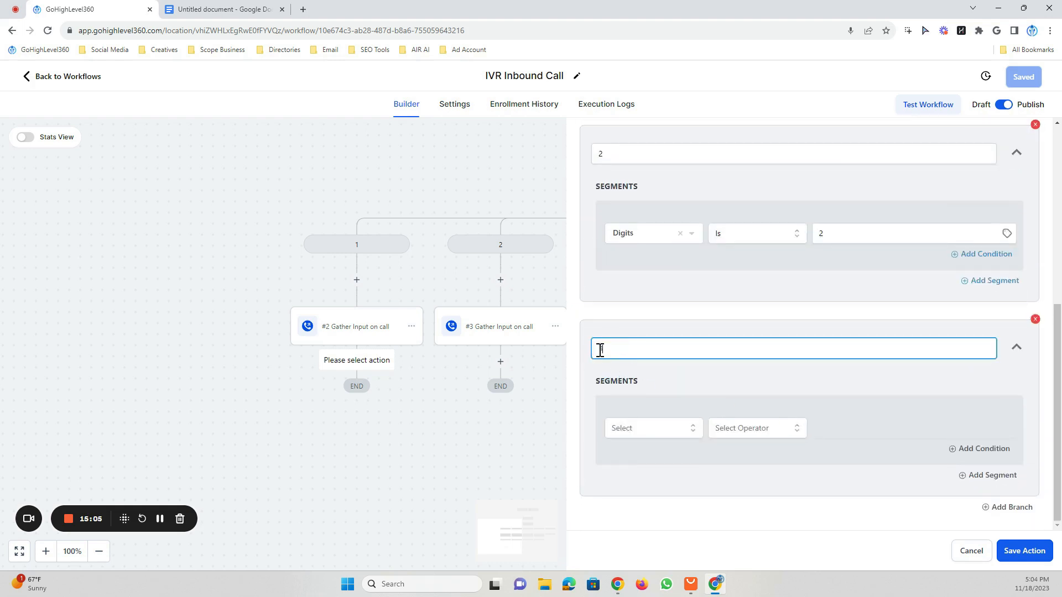
text(3)
Set branch 3's segment to the IVR Gather Digits of #2 Gather Input on call, Is 3, and save the action and workflow.
click(668, 437)
scroll(648, 506, down, 2)
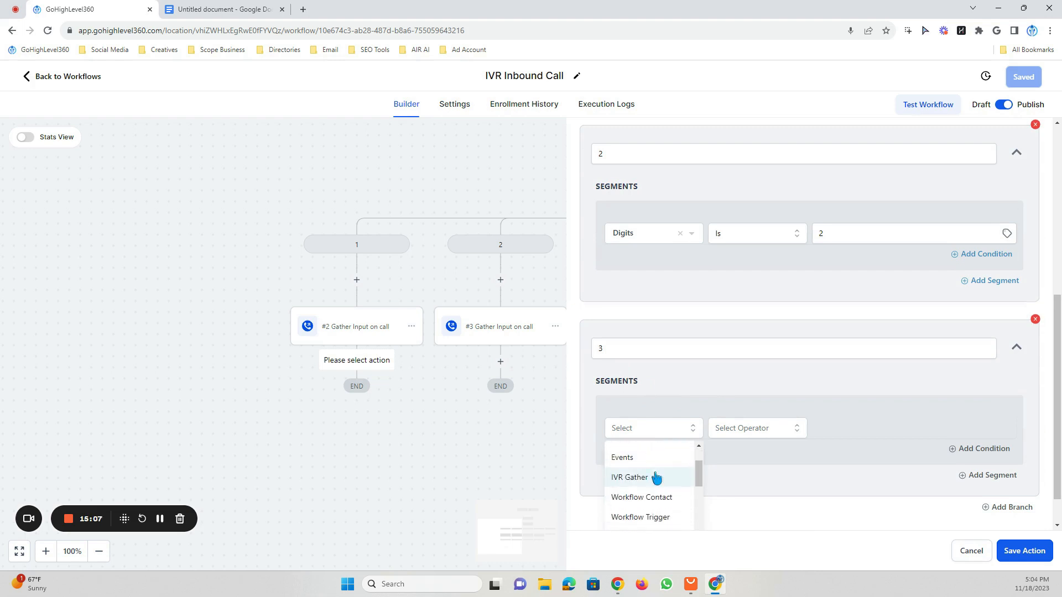
click(648, 479)
click(655, 474)
click(661, 493)
click(755, 442)
click(753, 453)
click(841, 435)
text(3)
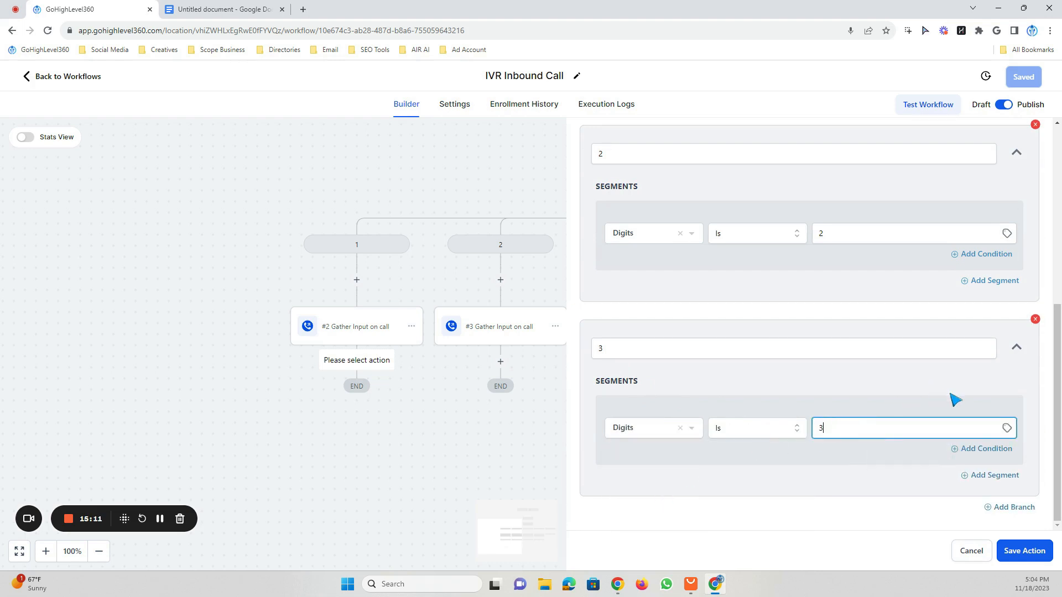
click(1041, 551)
click(1025, 78)
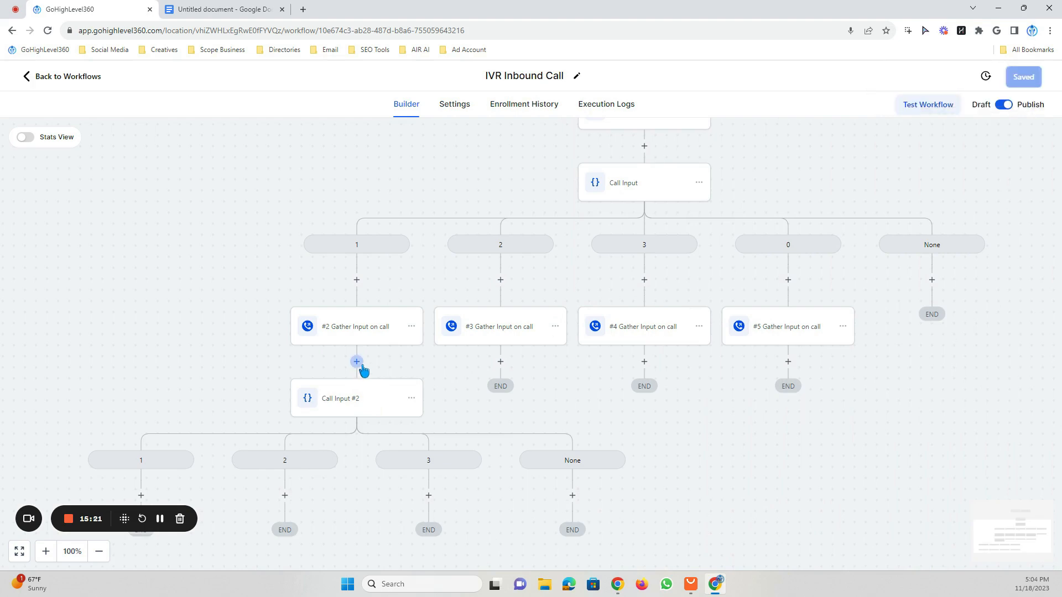
Check the Call Input #2 condition's settings and paste a copy of it after #3 Gather Input on call in branch 2.
click(358, 399)
scroll(844, 467, down, 3)
scroll(844, 467, up, 3)
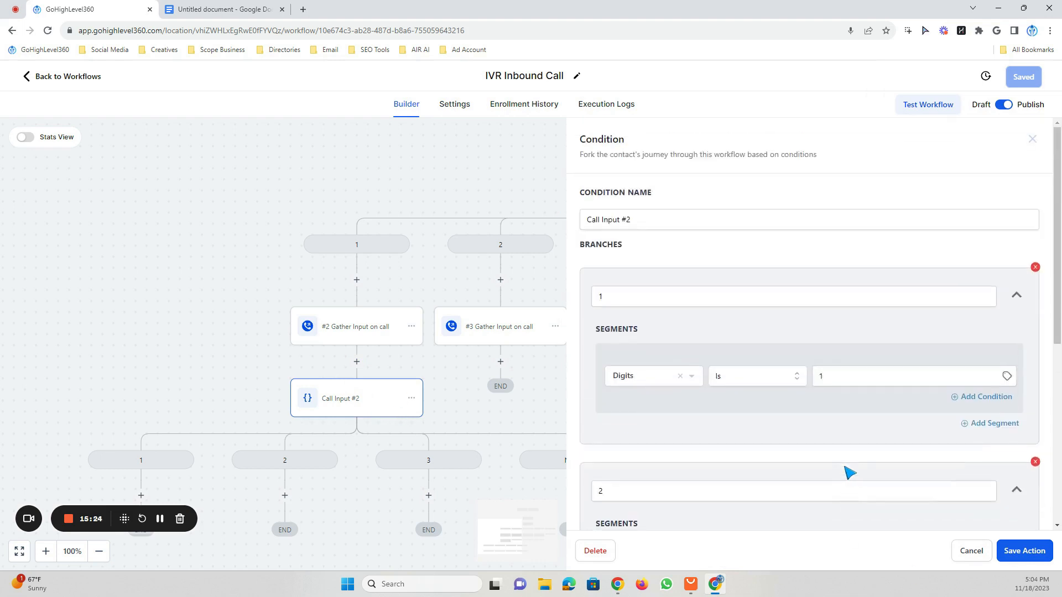
click(1034, 138)
click(412, 400)
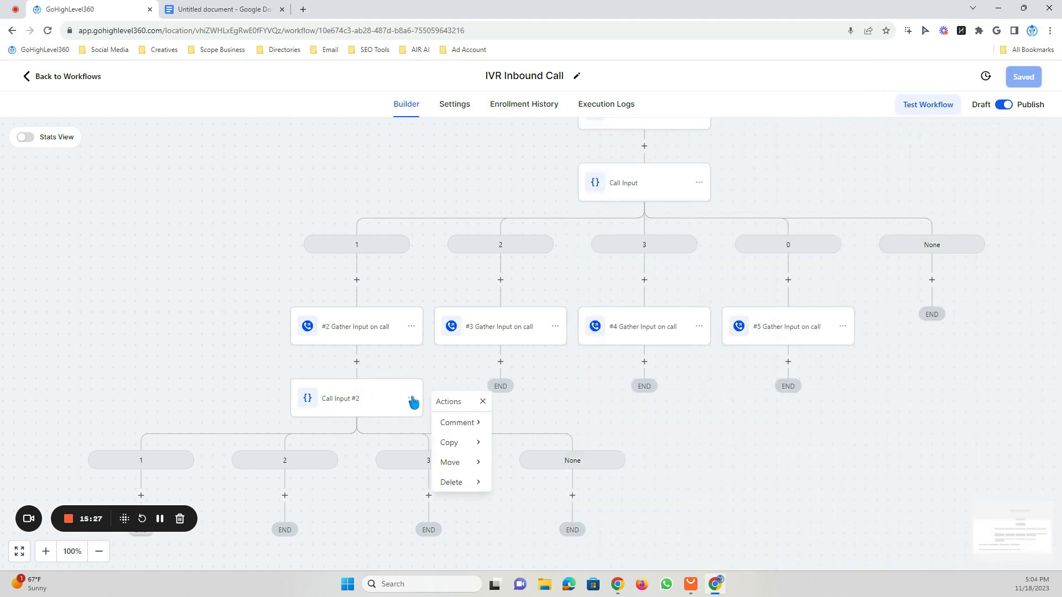
click(459, 442)
click(511, 423)
click(502, 363)
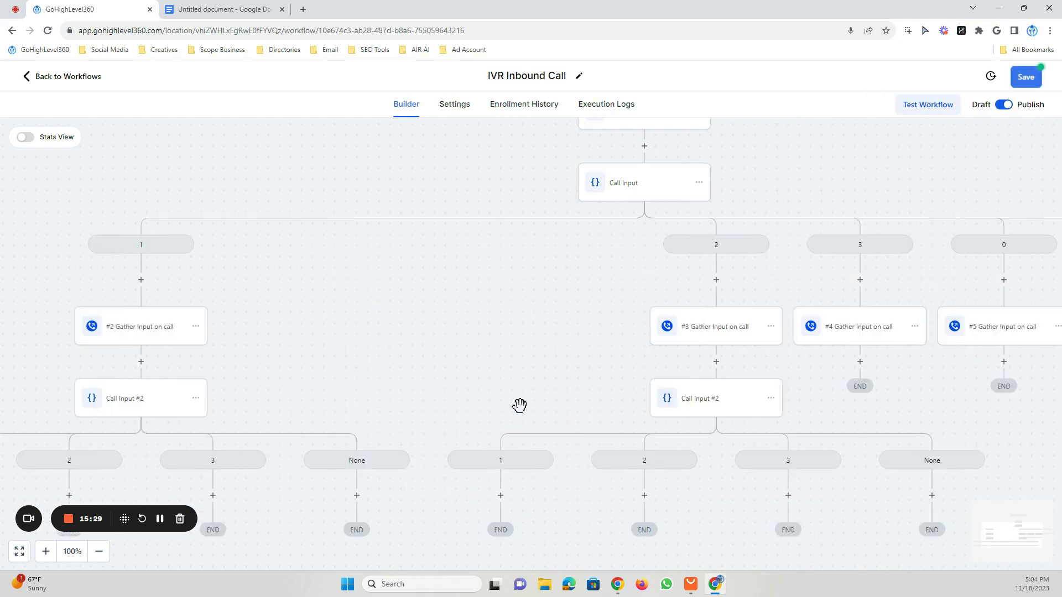
In the copied condition, set branch 1's segment to #3 Gather Input on call Digits Is 1 and rename the condition Call Input #3.
drag(846, 400, 688, 360)
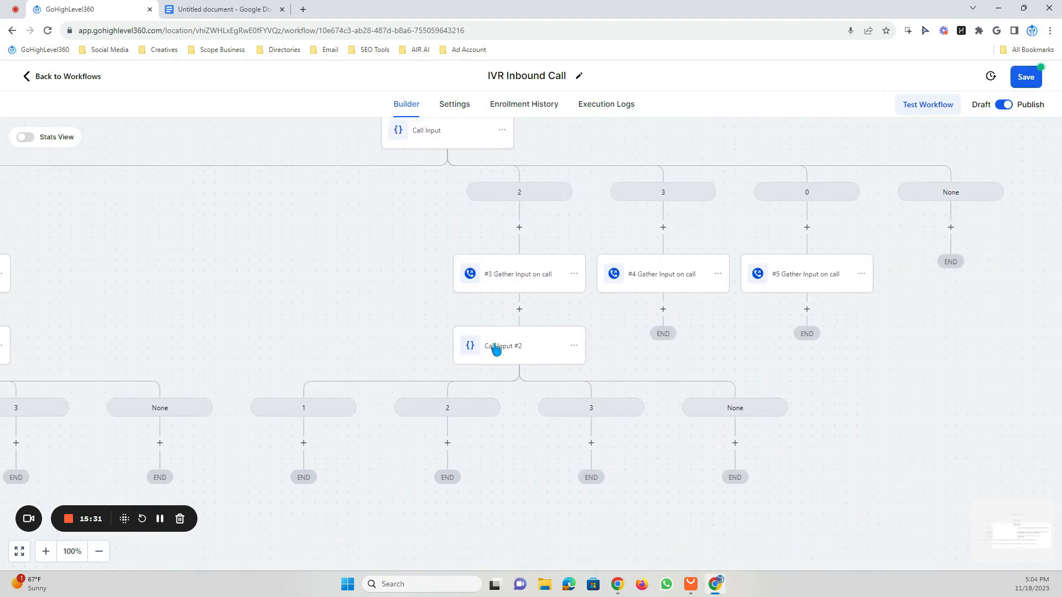
click(504, 346)
scroll(666, 340, down, 1)
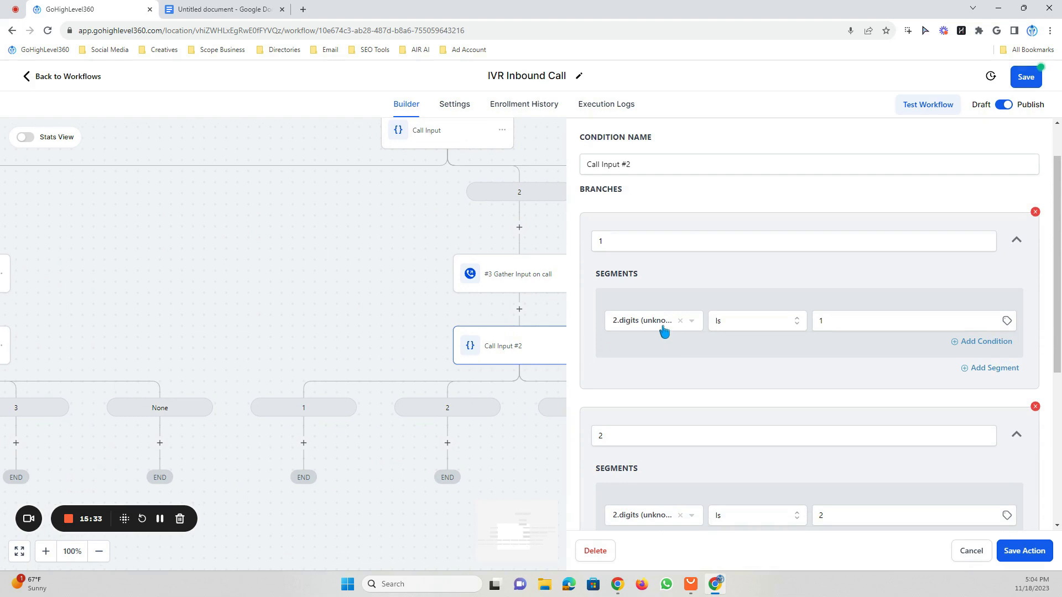
click(664, 331)
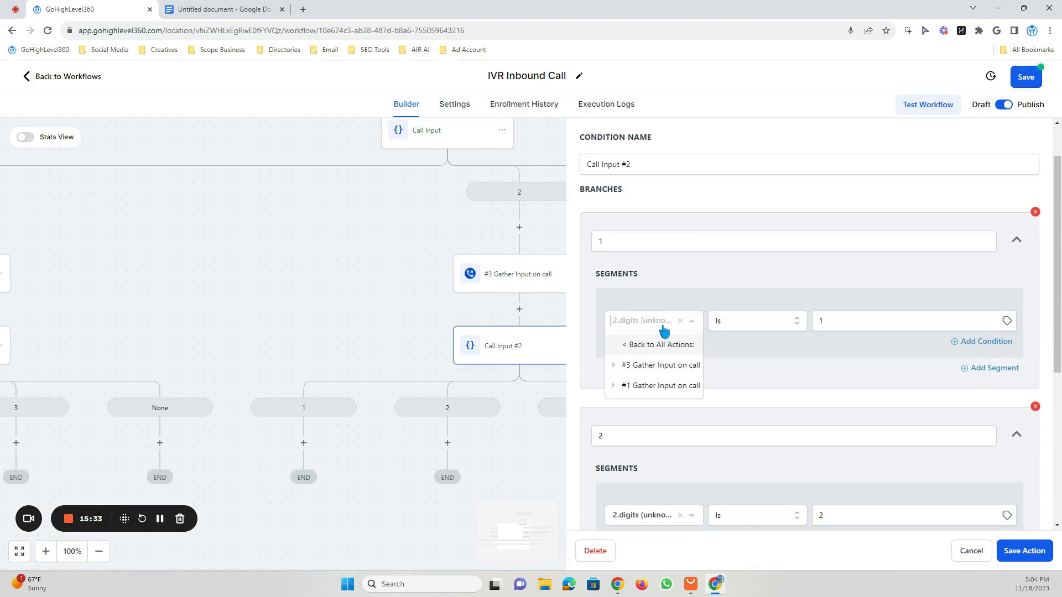
click(649, 366)
click(643, 386)
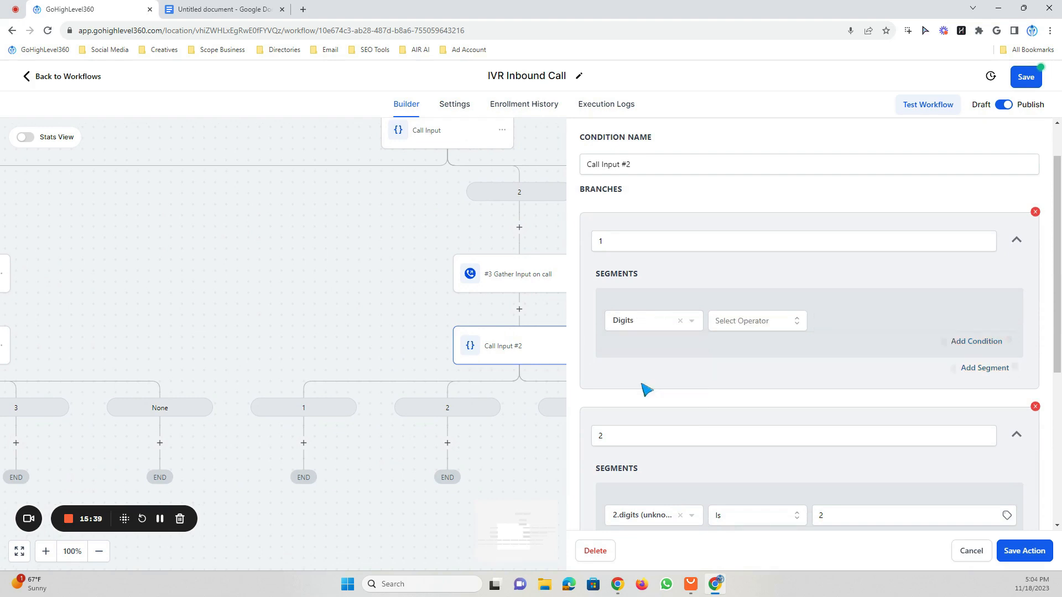
click(731, 332)
click(721, 346)
click(830, 323)
text(1)
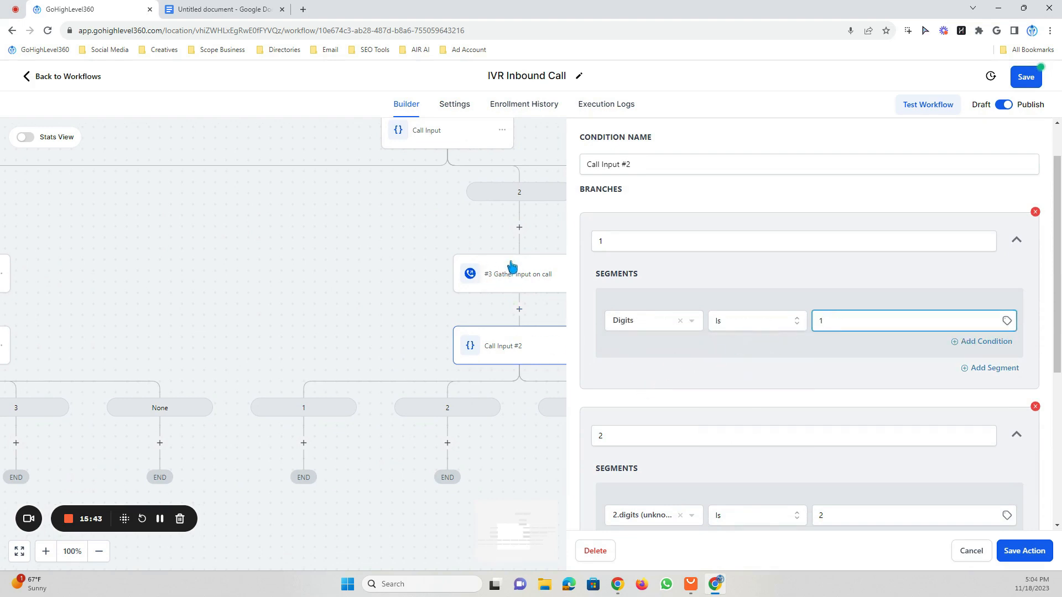
click(642, 166)
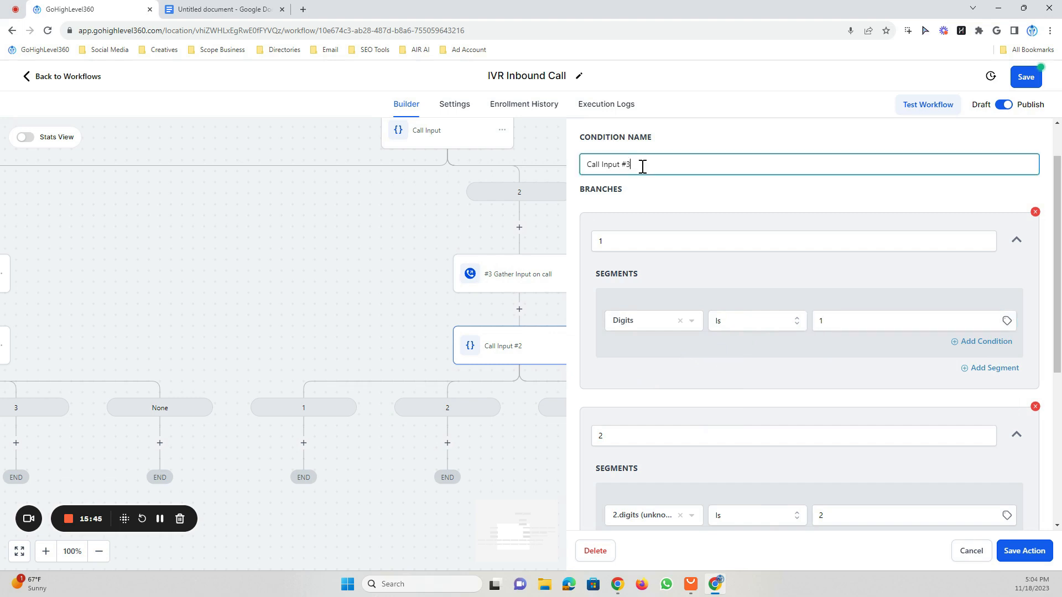
Set branch 2's segment of the copied condition to the Digits of #3 Gather Input on call, Is 2.
scroll(842, 379, down, 5)
click(676, 243)
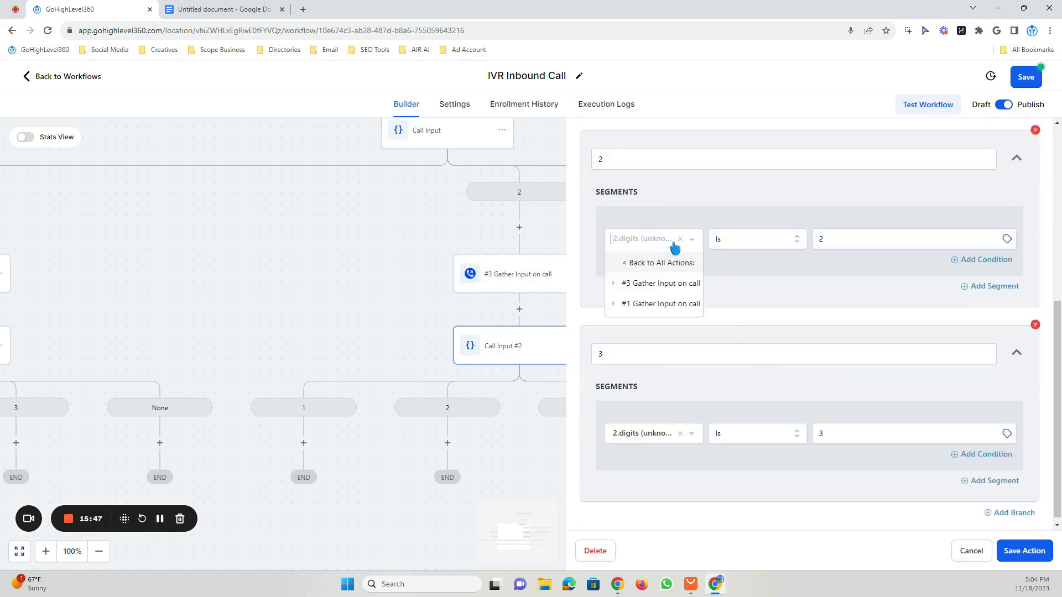
click(670, 281)
click(661, 303)
click(741, 239)
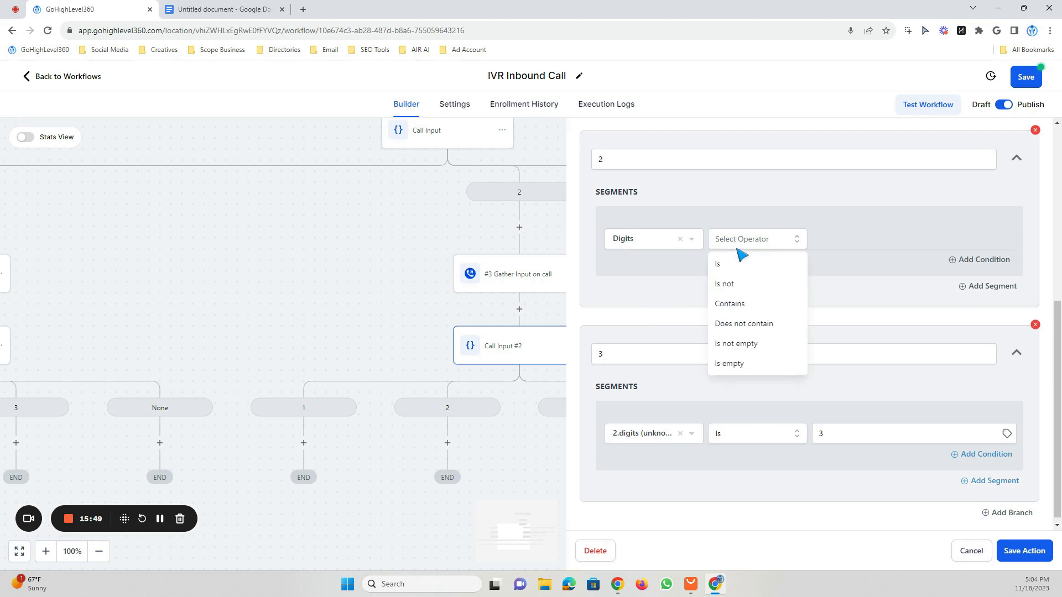
click(730, 261)
click(833, 239)
text(2)
Set branch 3's segment of the copied condition to #3 Gather Input on call Digits Is 3, then save the action and workflow.
click(653, 434)
click(654, 477)
click(644, 499)
click(733, 433)
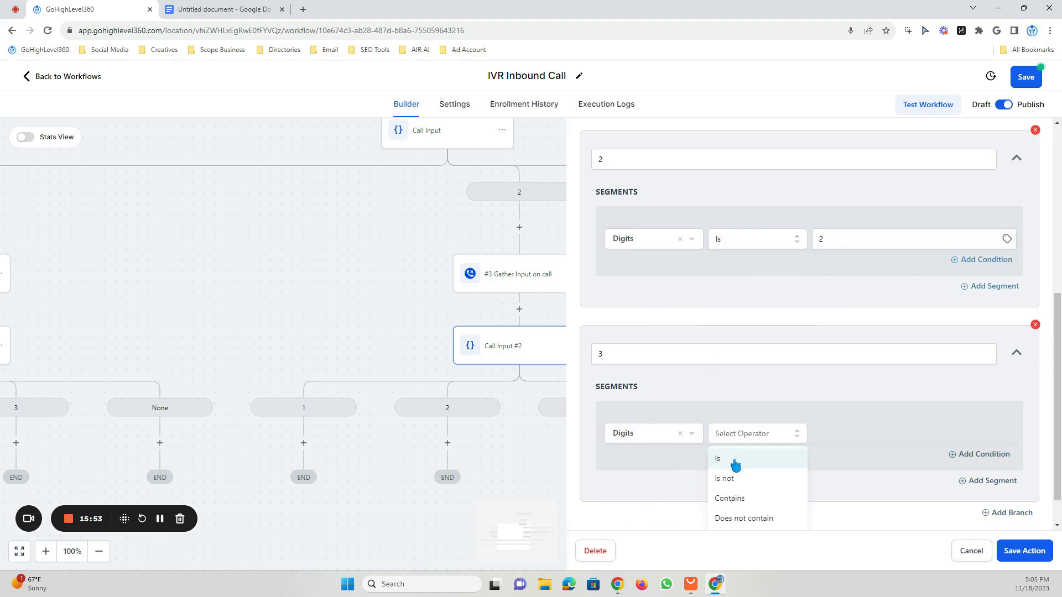
click(731, 452)
click(828, 434)
text(3)
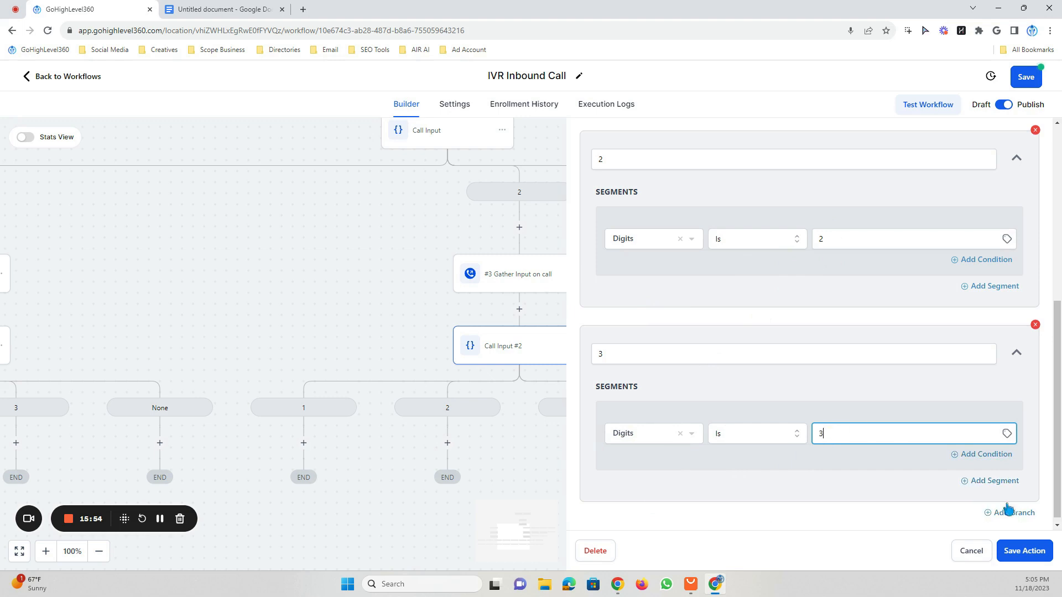
click(1025, 551)
click(1041, 78)
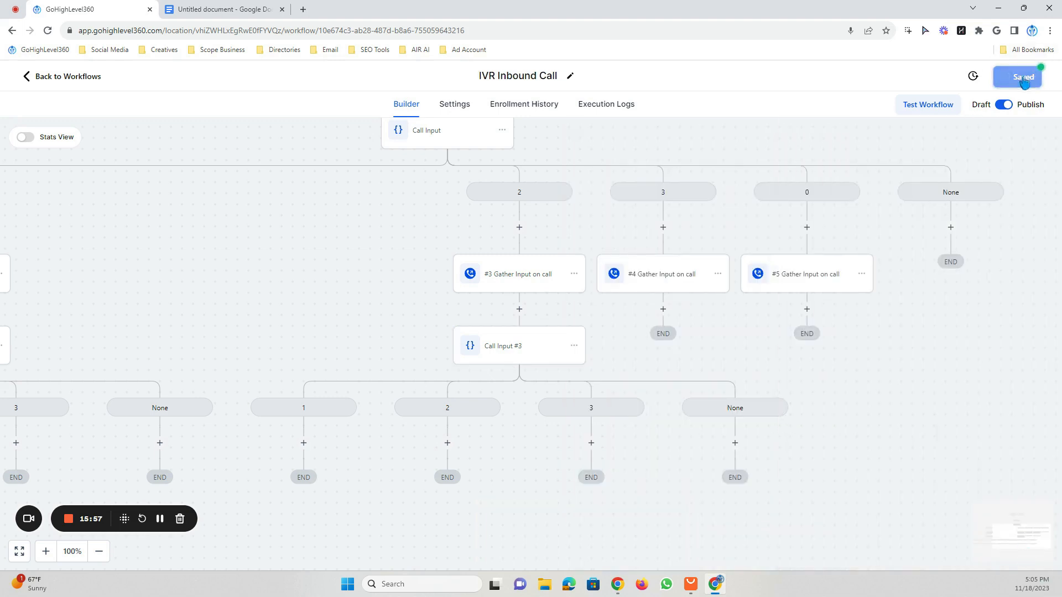
Examine the workflow layout around the #2 Gather Input on call action and its Call Input #2 branches.
drag(388, 315, 627, 312)
drag(367, 277, 621, 269)
mouse_move(671, 240)
mouse_down()
mouse_move(647, 367)
mouse_move(654, 229)
mouse_up()
drag(405, 448, 514, 404)
drag(487, 440, 525, 478)
drag(660, 279, 611, 377)
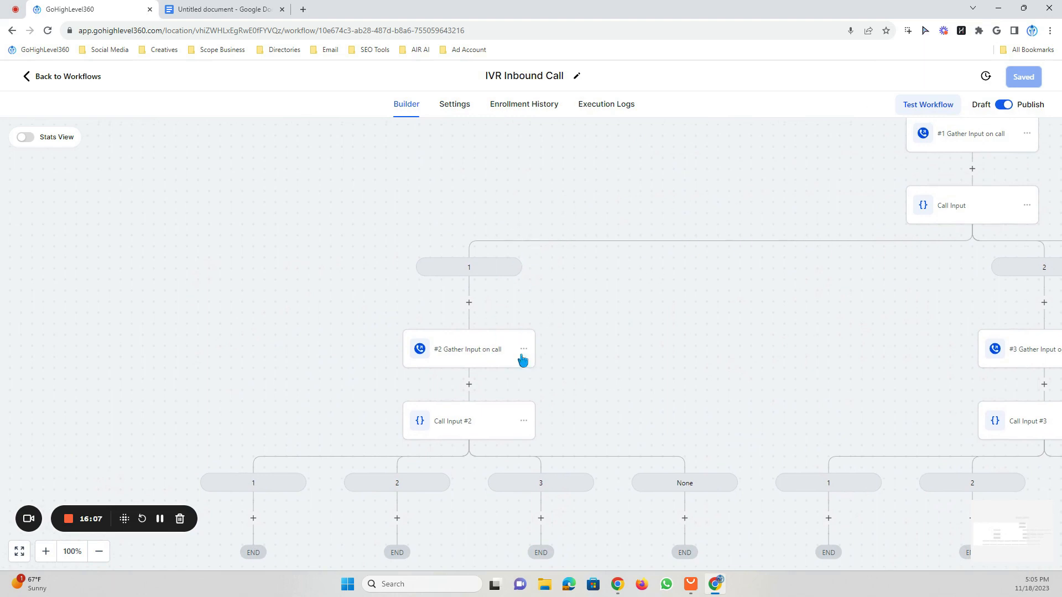
drag(611, 348, 641, 119)
drag(598, 375, 553, 438)
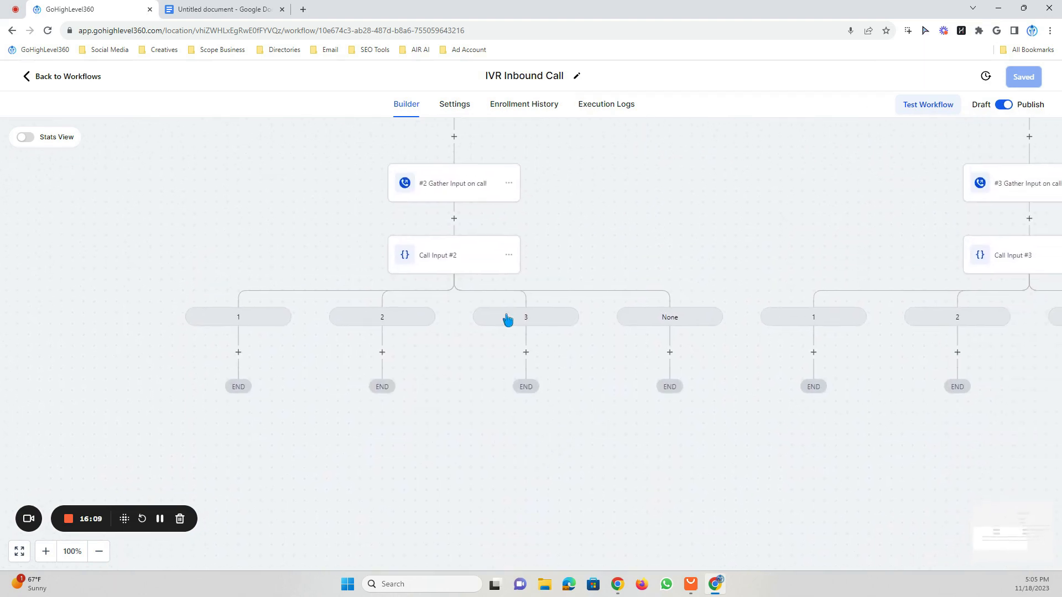
Add a Send SMS action under branch 1 of the Call Input #2 condition.
click(238, 352)
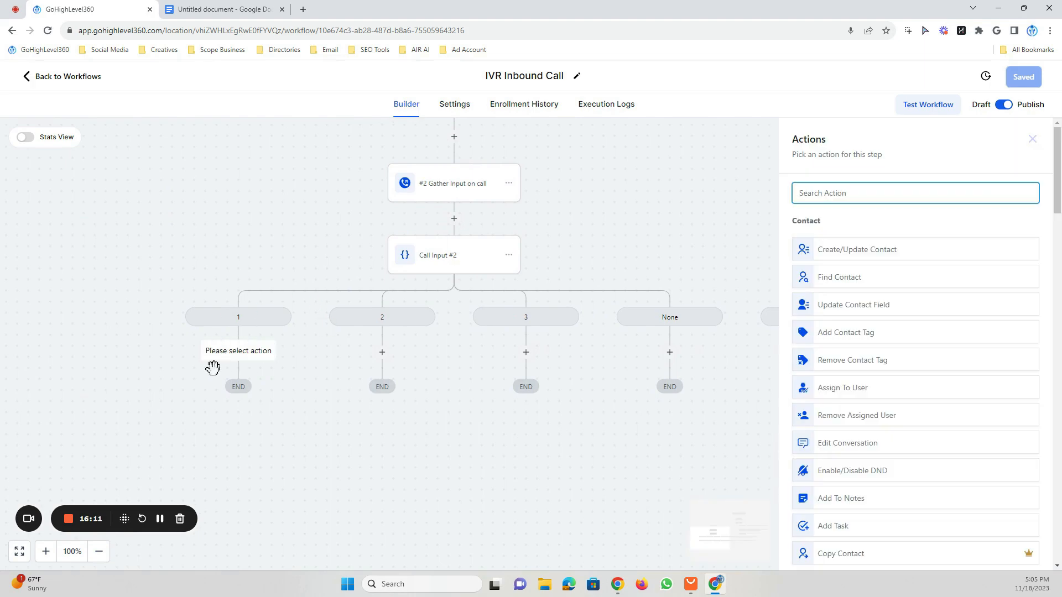
click(230, 8)
click(290, 366)
scroll(301, 310, up, 1)
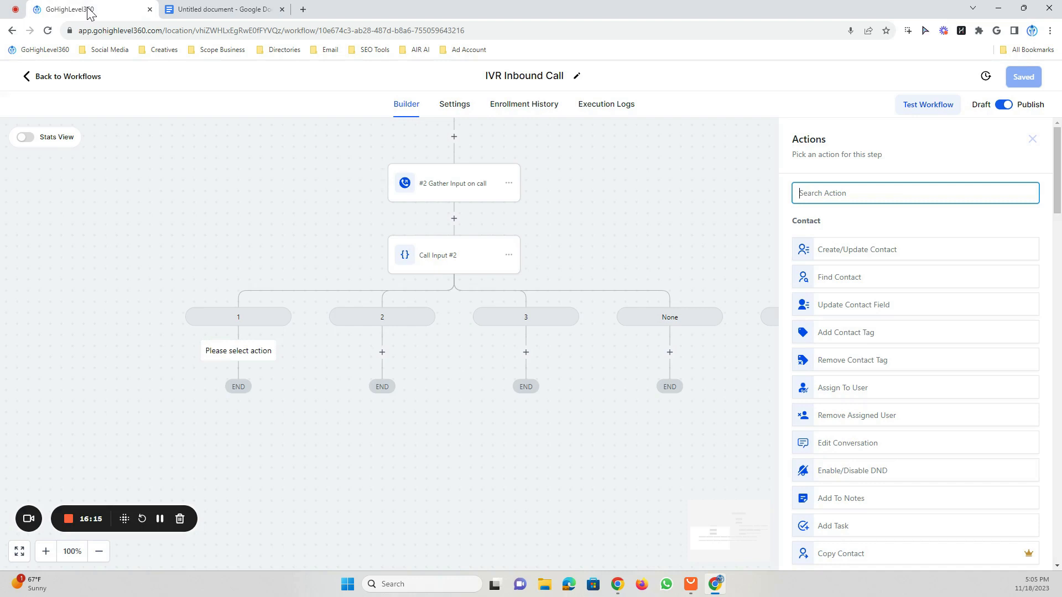
click(78, 8)
scroll(913, 406, down, 8)
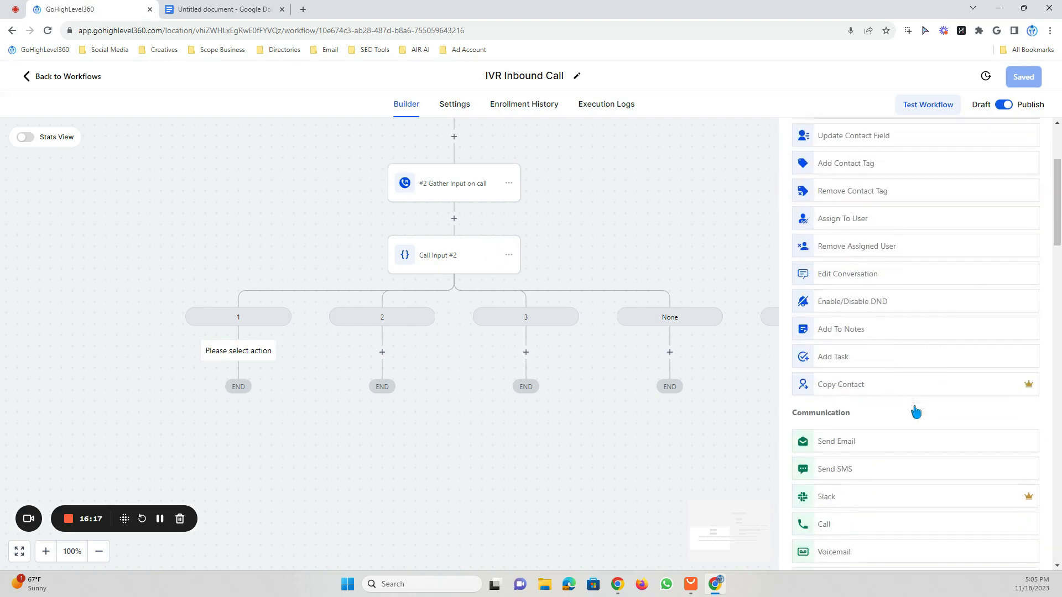
scroll(907, 387, up, 2)
click(861, 307)
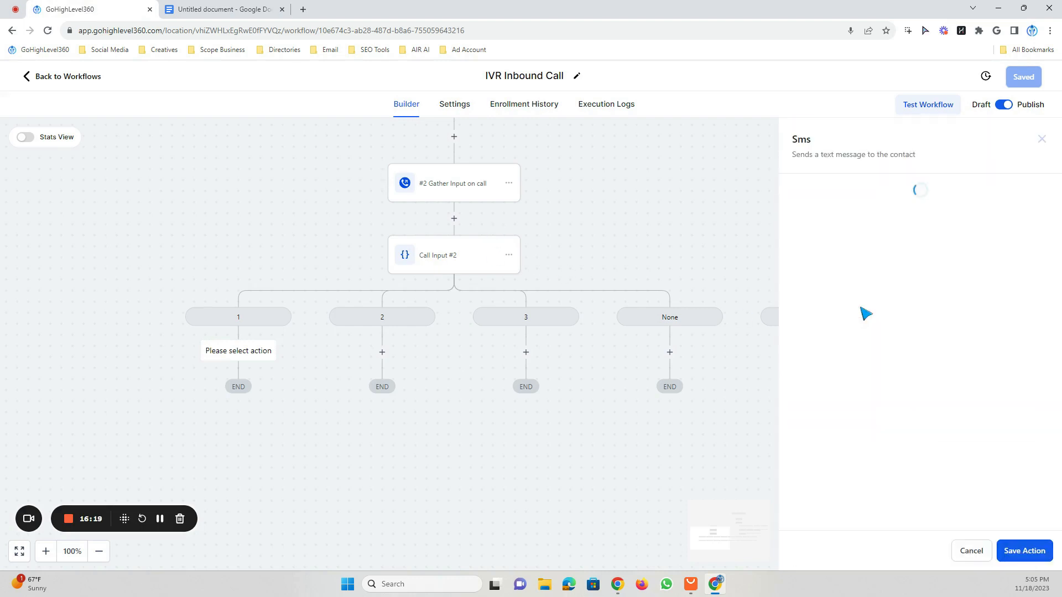
double_click(795, 239)
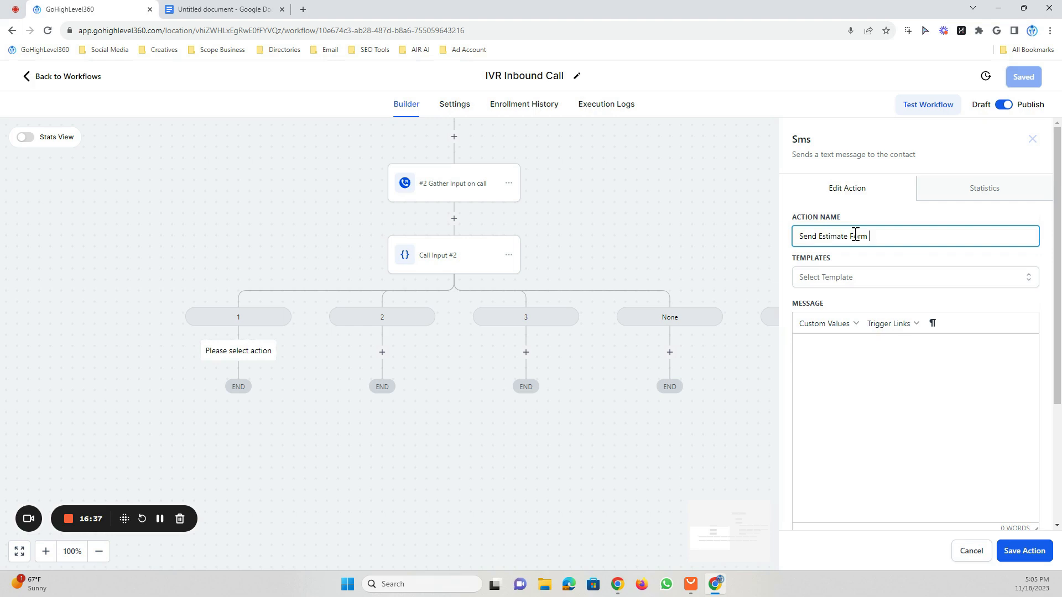
click(829, 354)
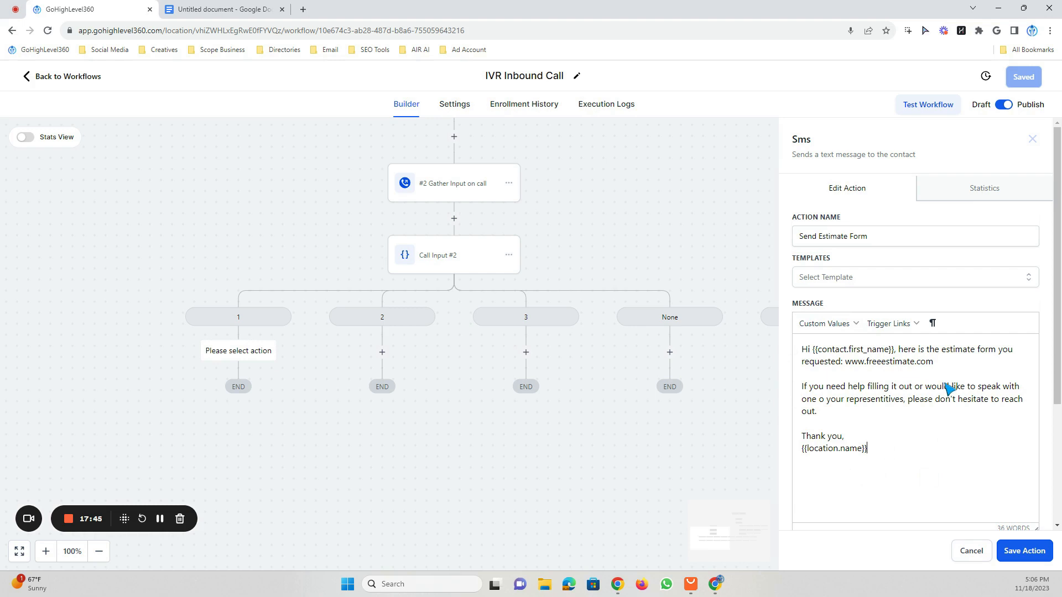
Remove the {{contact.first_name}} custom value from the SMS greeting and put it back.
drag(815, 347, 898, 347)
click(897, 351)
drag(896, 350, 817, 350)
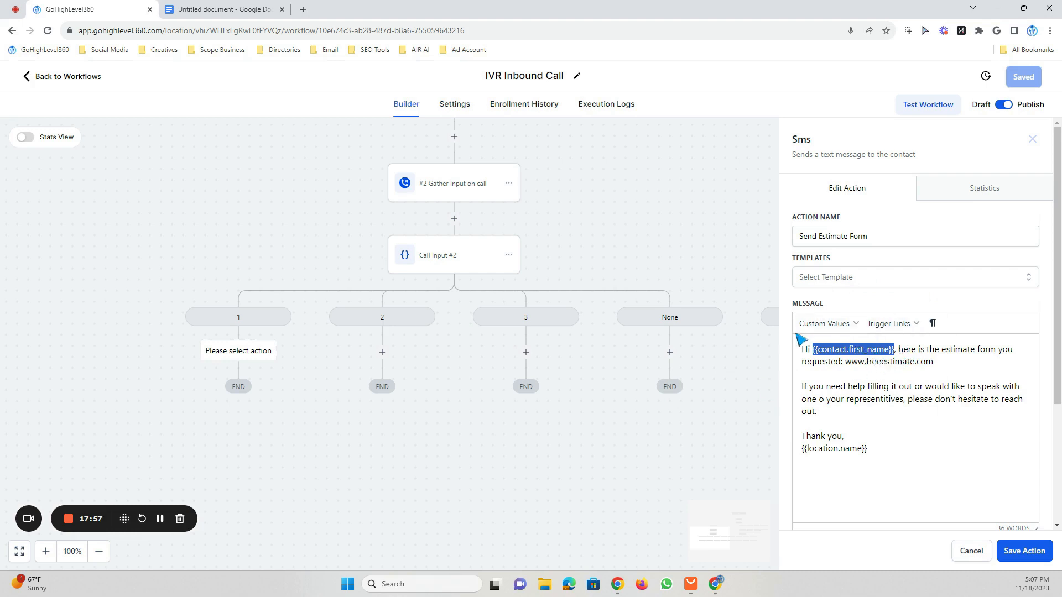
click(897, 352)
drag(897, 351, 815, 360)
key(BackSpace)
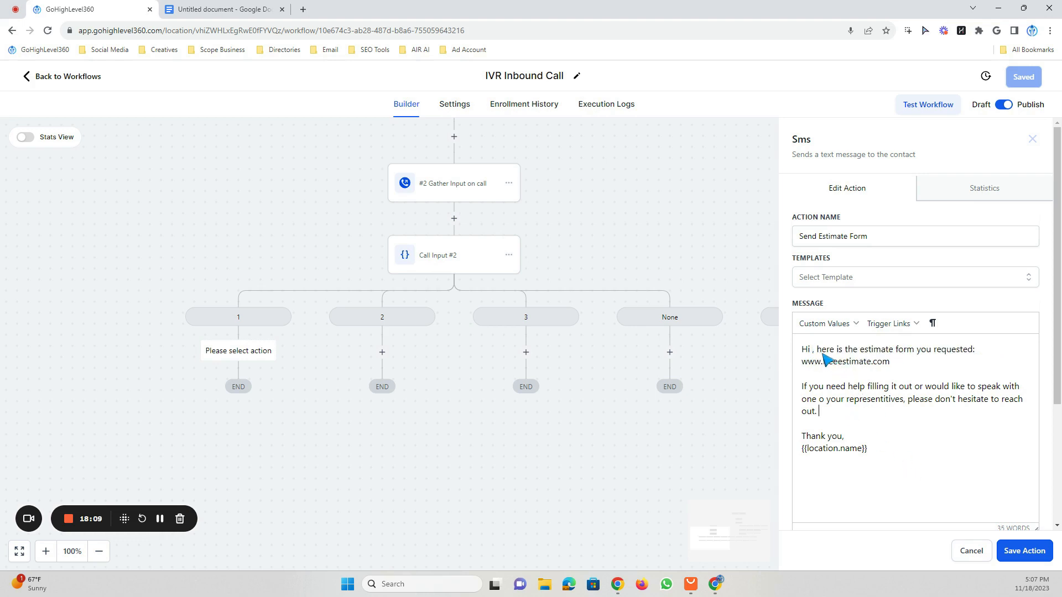
click(832, 324)
mouse_move(846, 344)
click(892, 91)
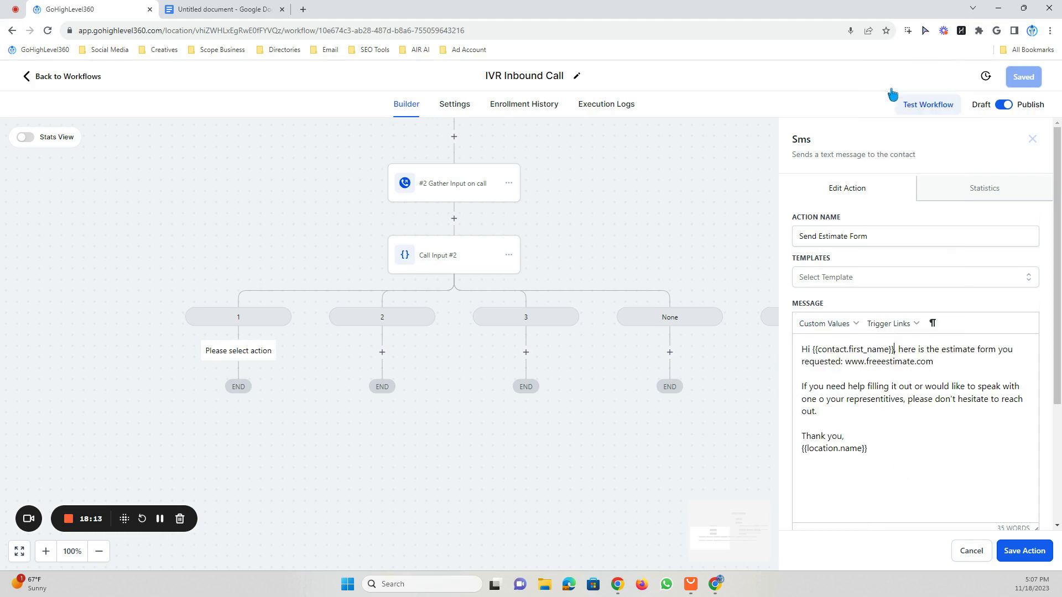
Save the Send Estimate Form action and the workflow.
click(1022, 551)
scroll(354, 368, down, 1)
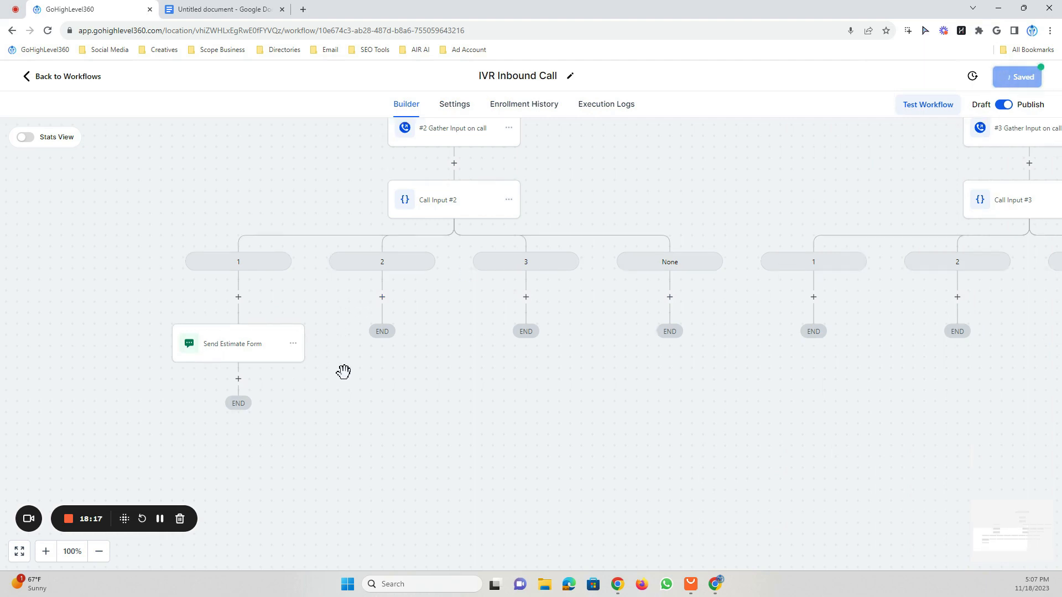
scroll(343, 371, down, 1)
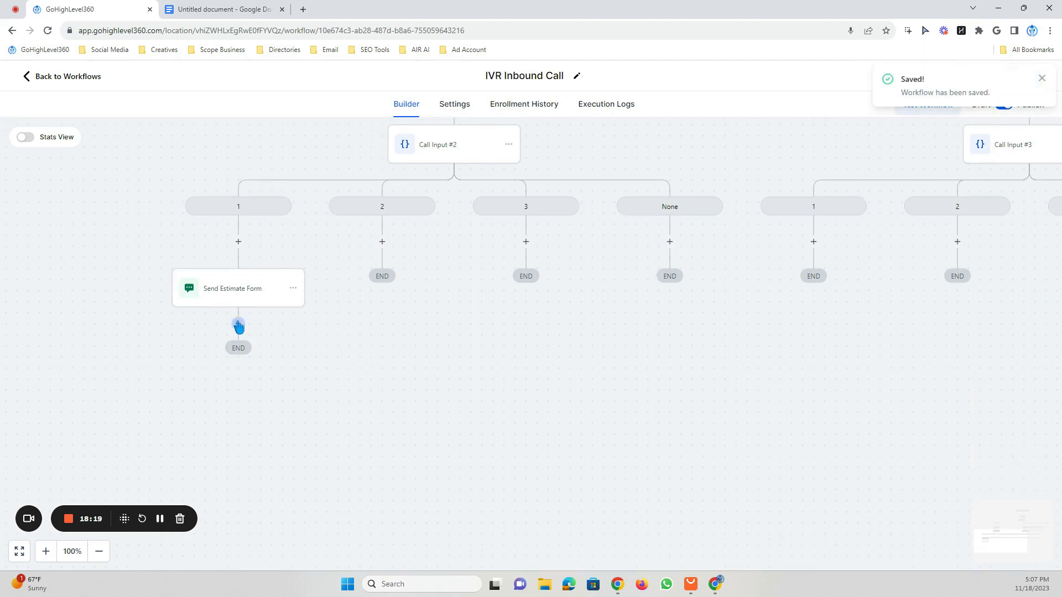
Add a Say/Play Message action below Send Estimate Form in branch 1 and select its default text to say.
click(239, 325)
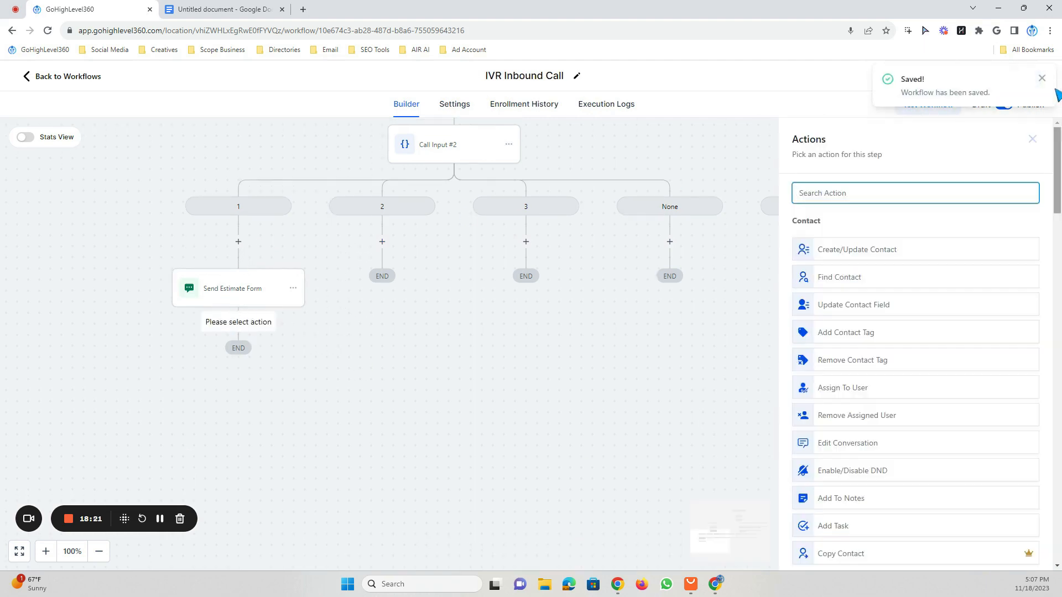
click(1032, 138)
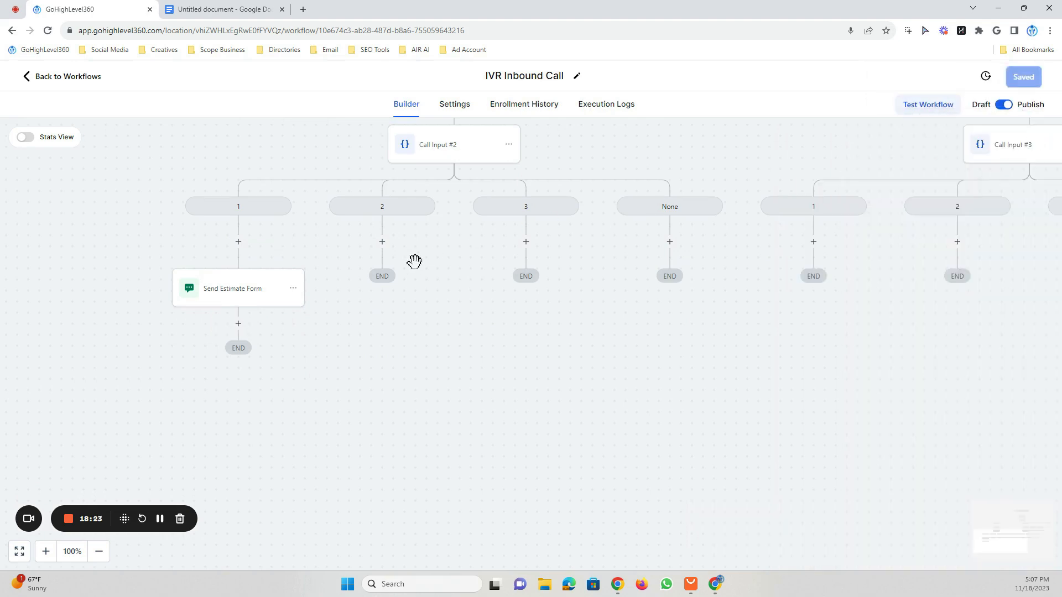
click(238, 323)
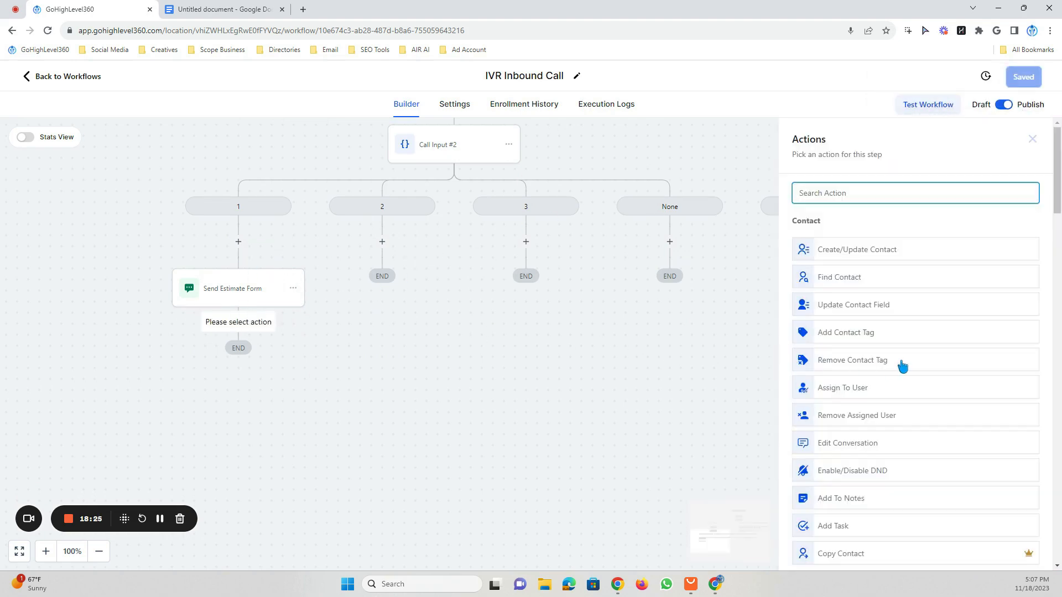
scroll(889, 365, down, 20)
scroll(929, 363, down, 4)
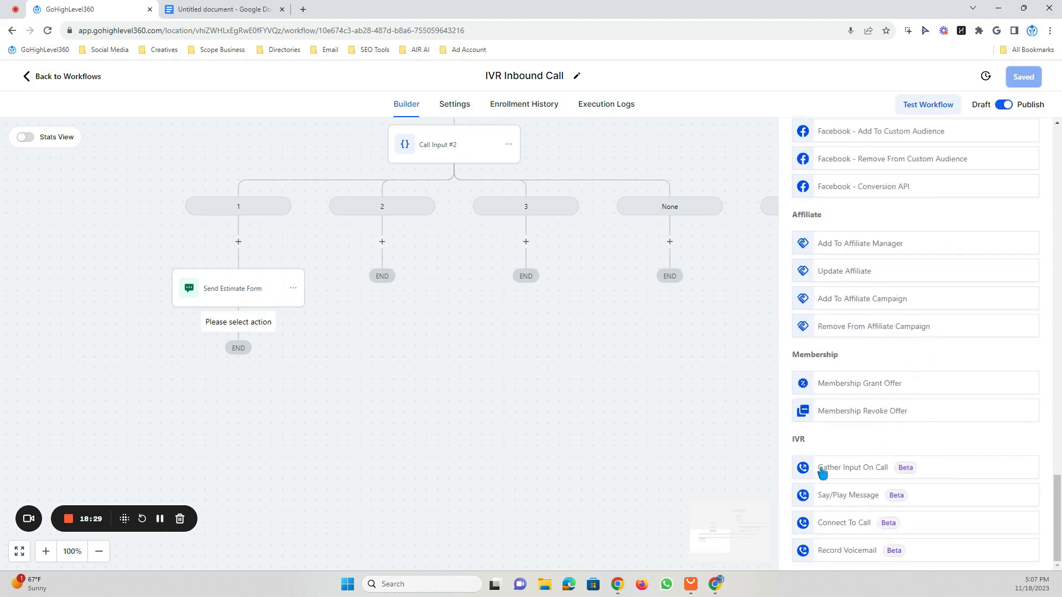
click(834, 502)
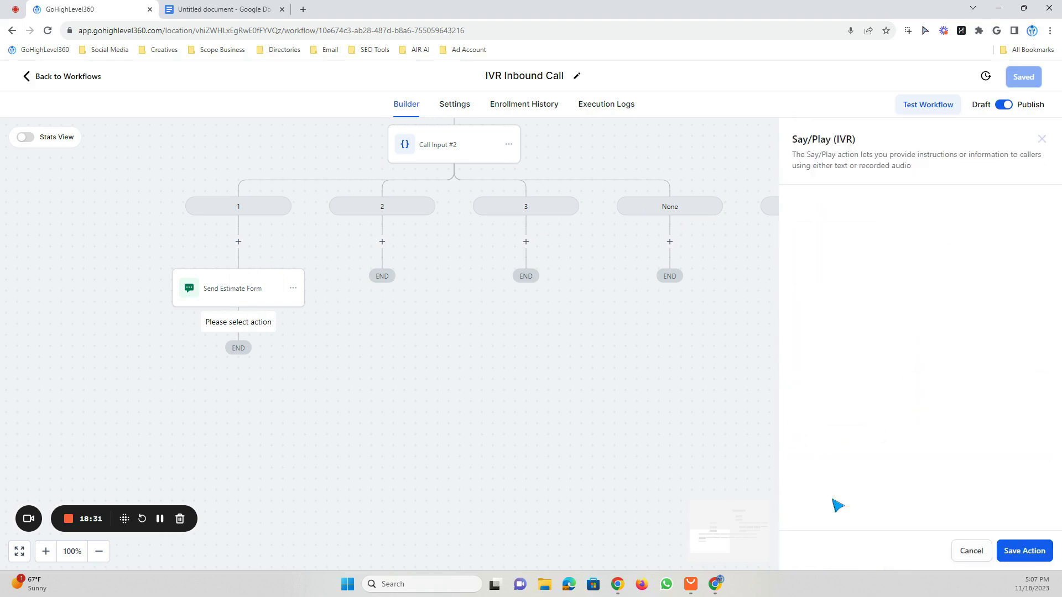
drag(946, 320, 791, 322)
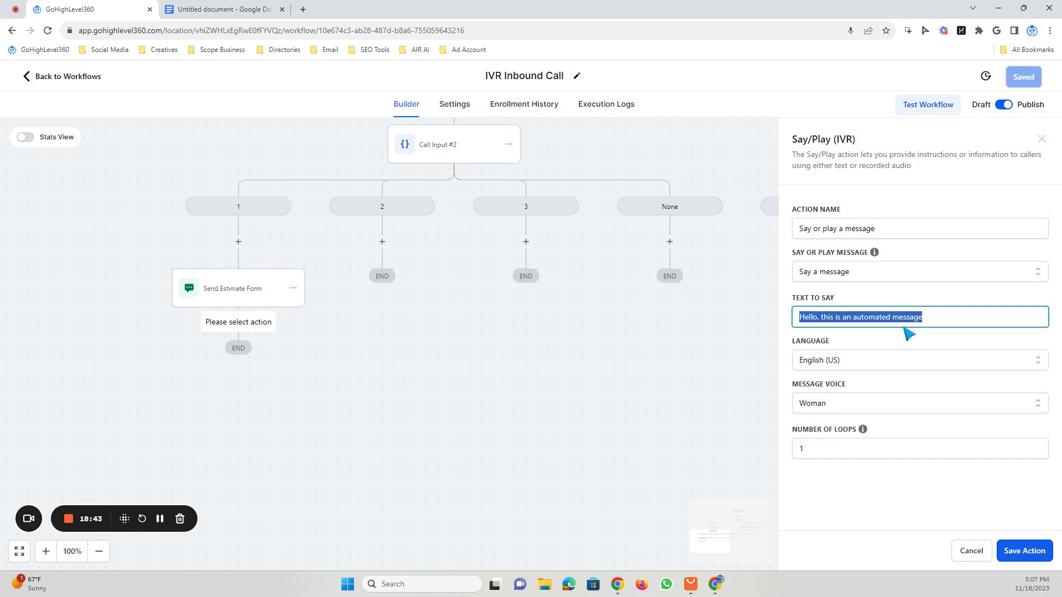
Switch to the Google Docs script and read the Input #1 responses for Key 1, Key 2 and Key 3.
click(216, 9)
click(160, 519)
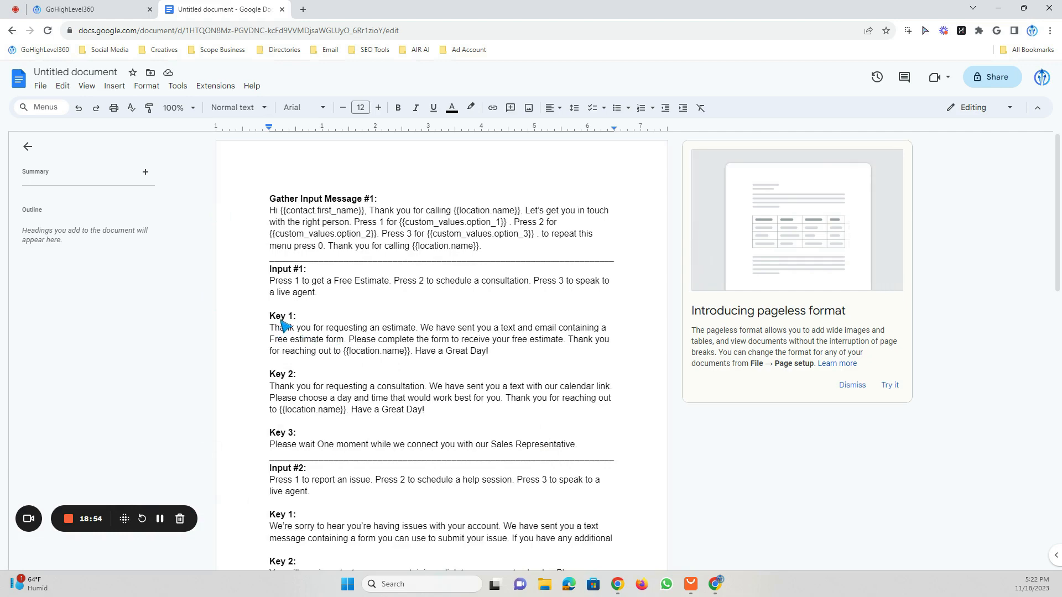
scroll(287, 294, down, 6)
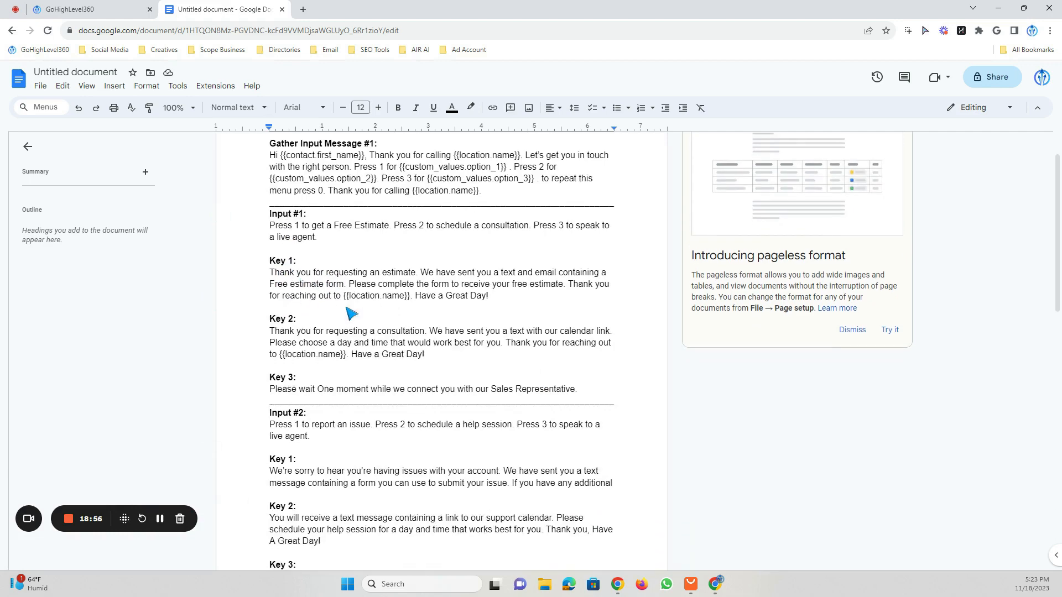
scroll(373, 474, up, 3)
scroll(372, 470, up, 3)
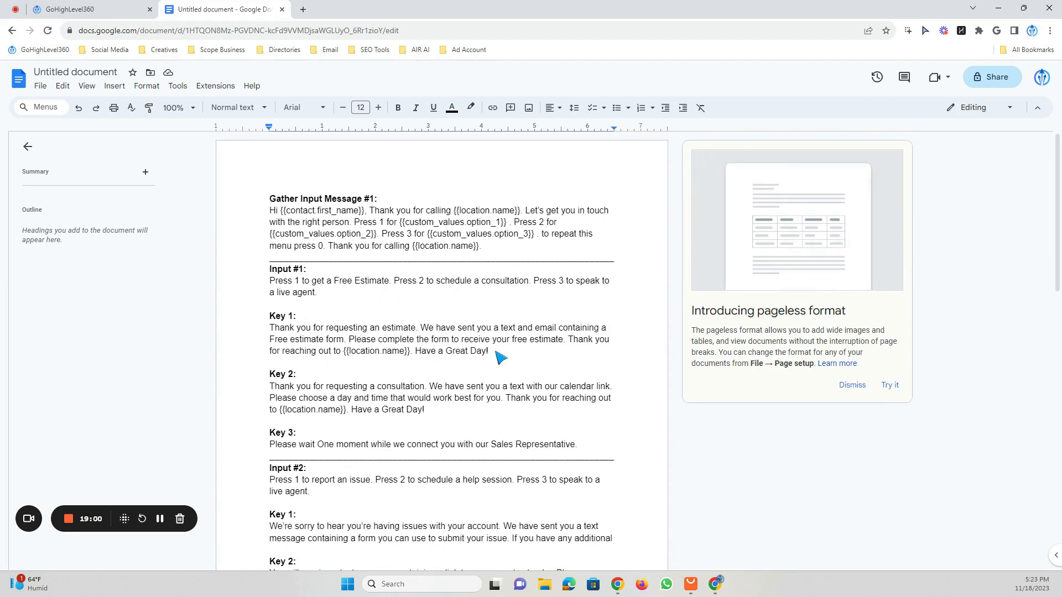
scroll(365, 352, down, 2)
scroll(313, 303, up, 1)
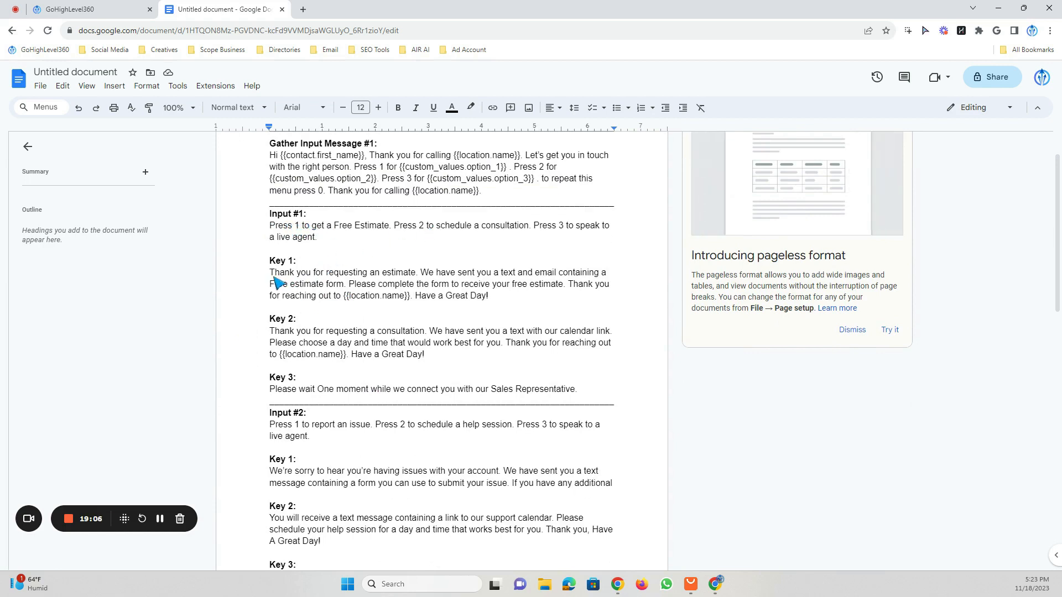
drag(271, 273, 423, 274)
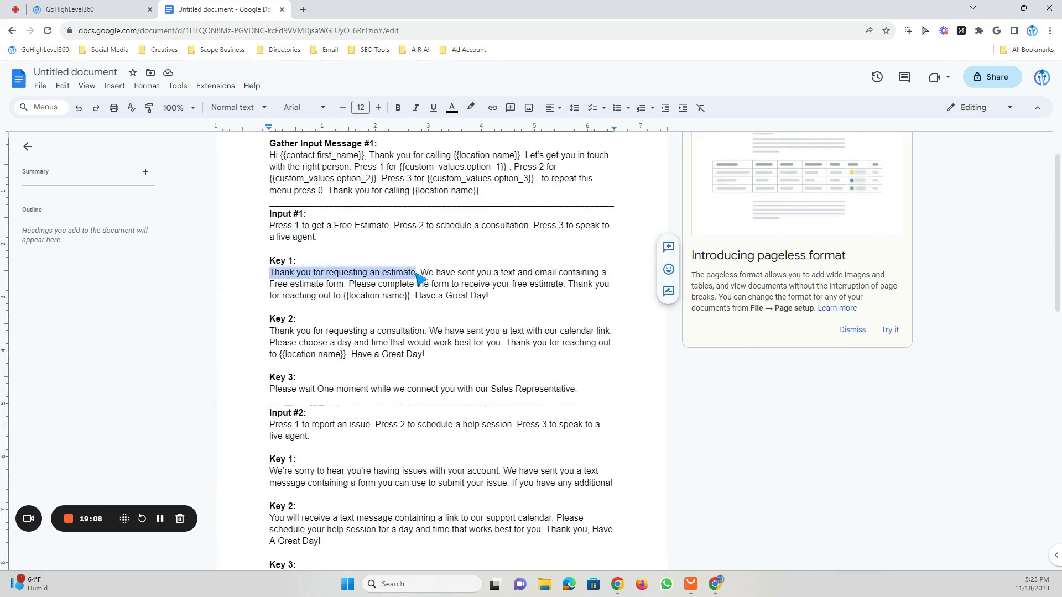
click(434, 274)
drag(422, 273, 525, 301)
click(505, 297)
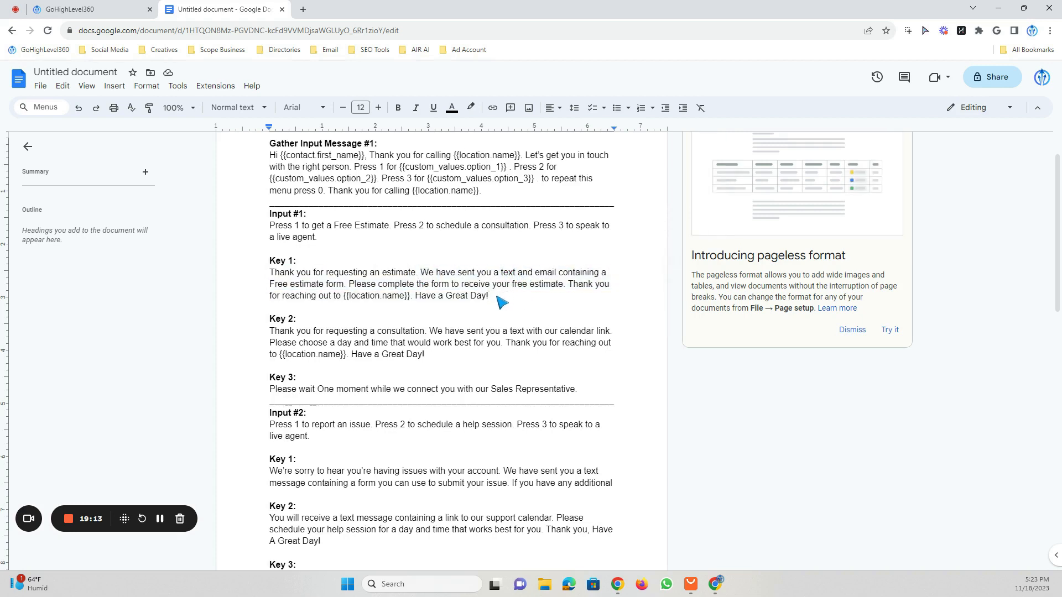
scroll(299, 284, down, 2)
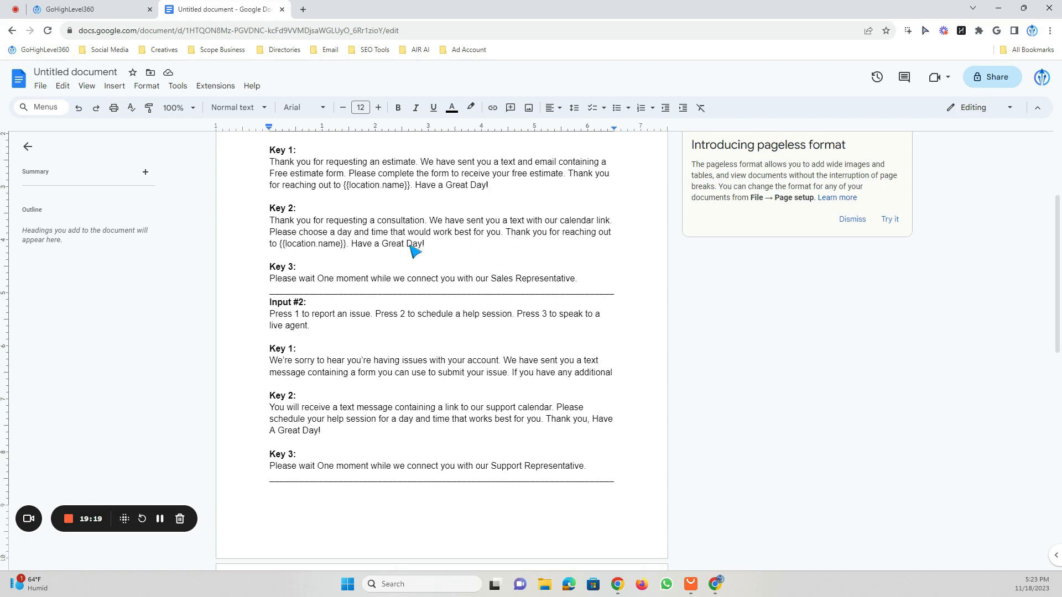
scroll(470, 252, down, 1)
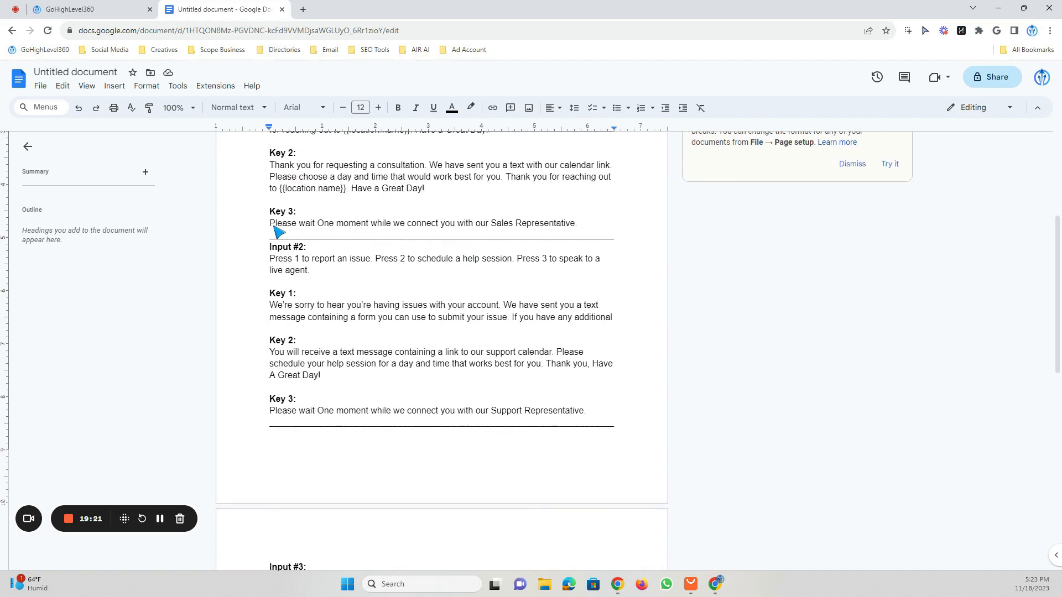
drag(271, 224, 577, 226)
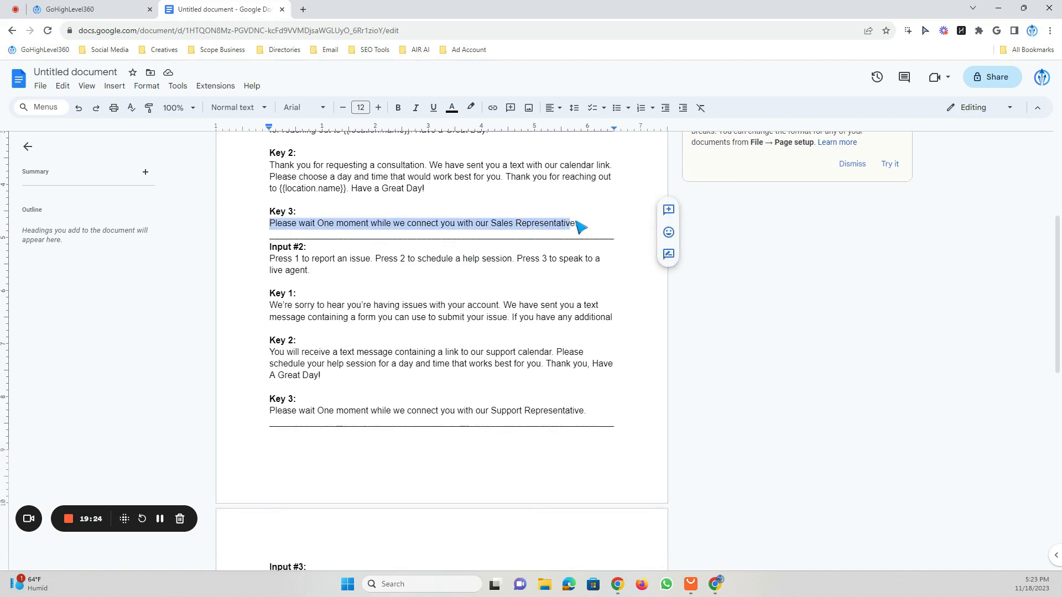
click(577, 227)
Read the script's Input #2 responses for Key 1, Key 2 and Key 3.
scroll(340, 283, down, 2)
scroll(332, 243, up, 1)
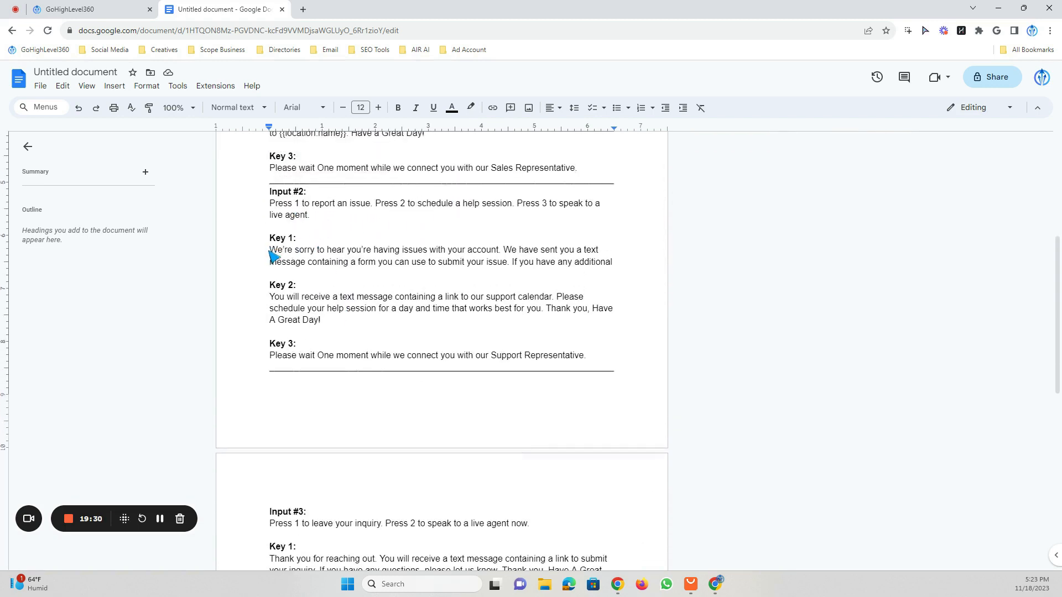
drag(271, 256, 364, 268)
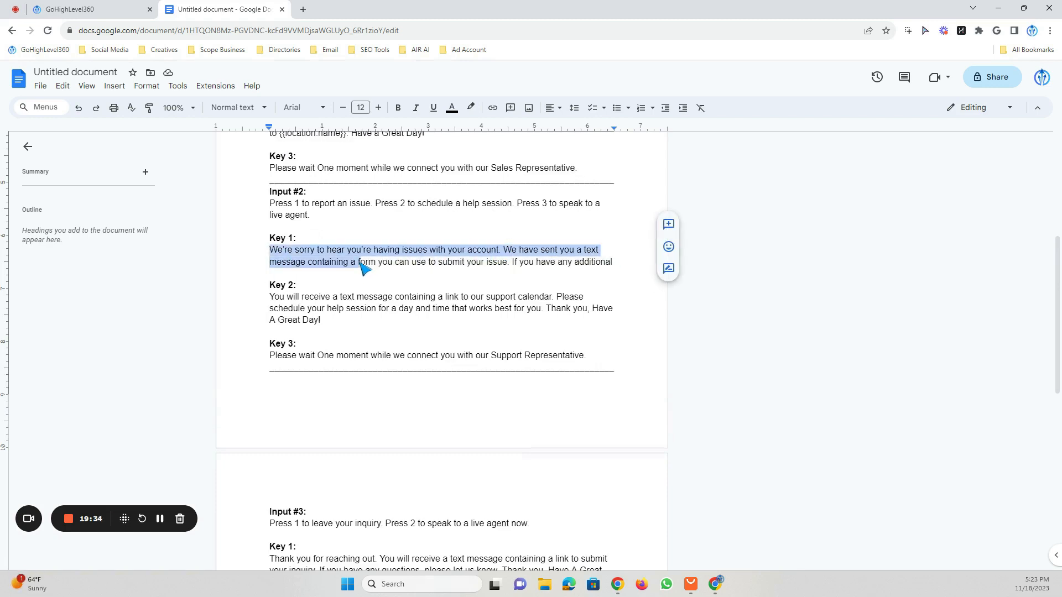
click(421, 265)
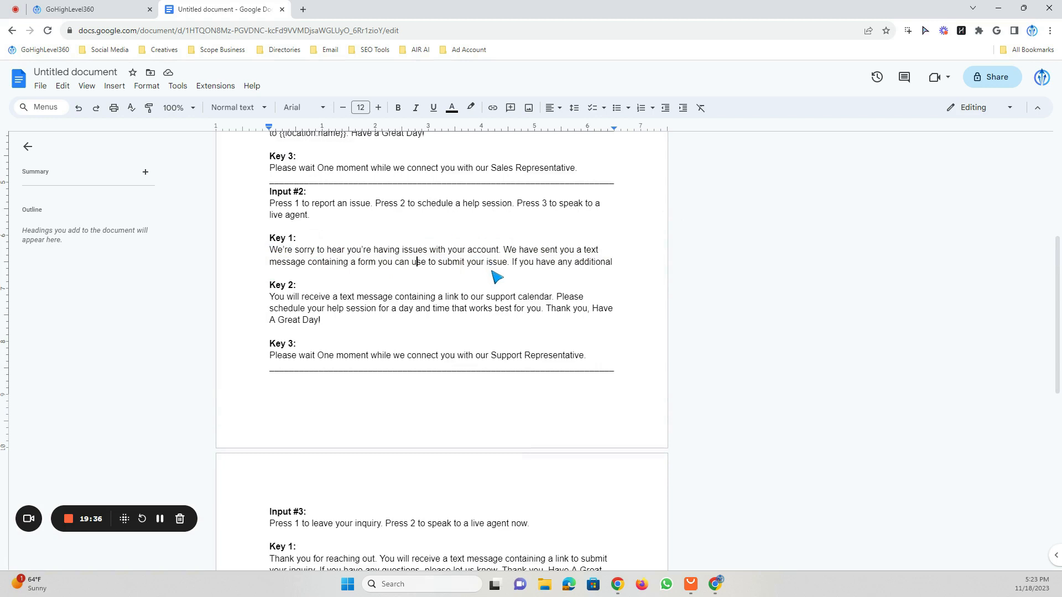
scroll(491, 268, down, 1)
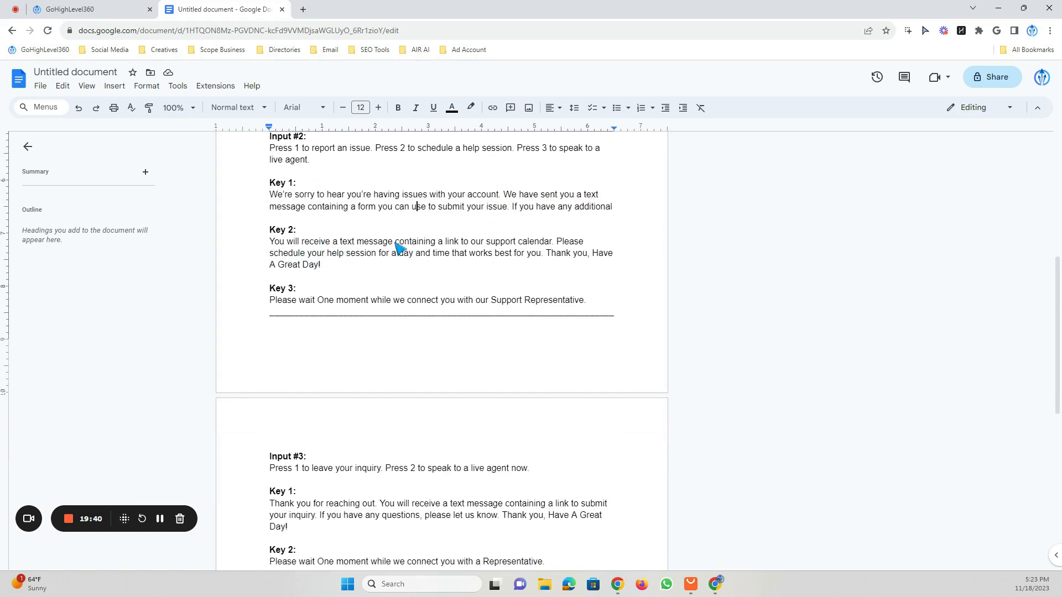
drag(489, 243, 545, 244)
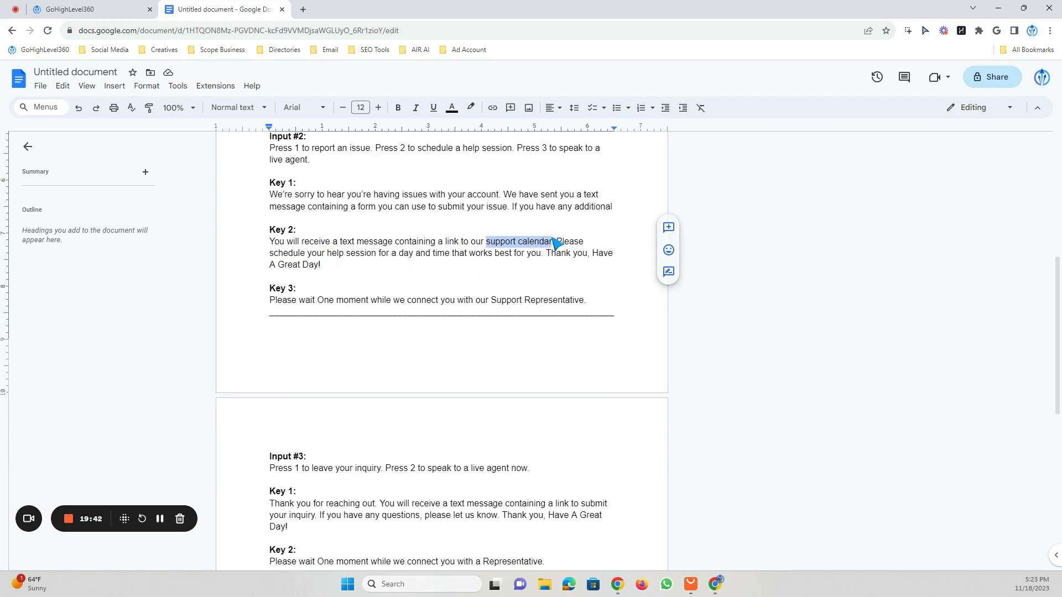
scroll(338, 275, down, 2)
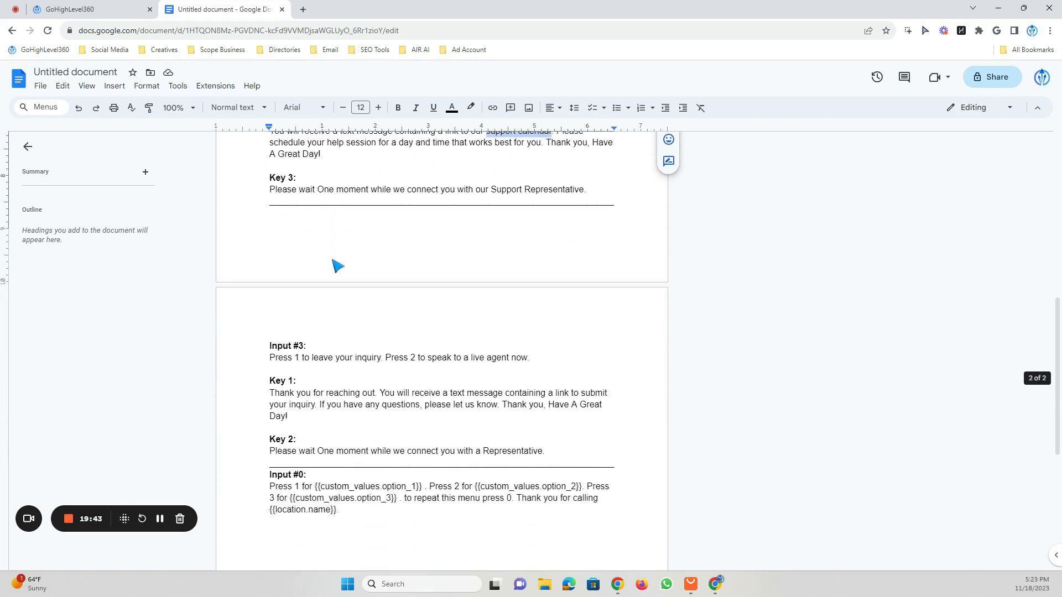
drag(269, 190, 587, 192)
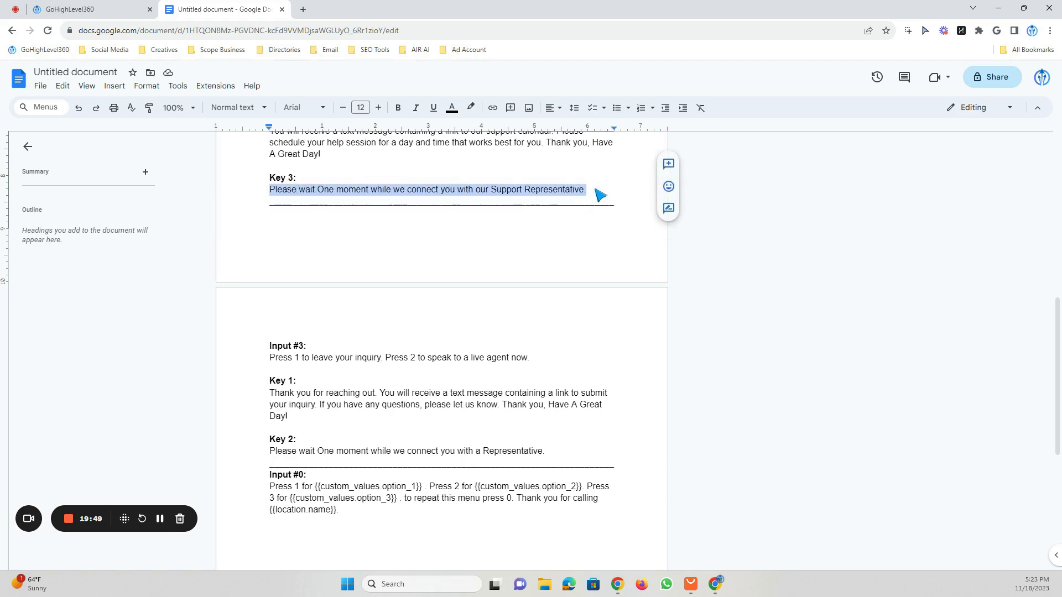
Read the script's Input #3 responses for Key 1 and Key 2.
scroll(562, 278, down, 2)
click(447, 294)
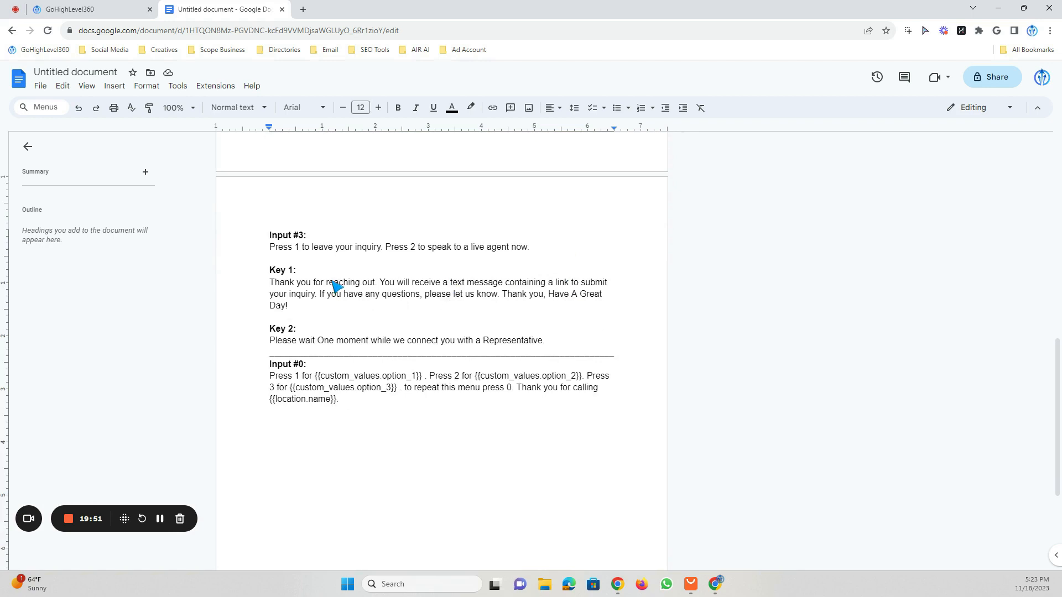
scroll(334, 286, up, 1)
scroll(310, 332, down, 1)
drag(381, 284, 328, 297)
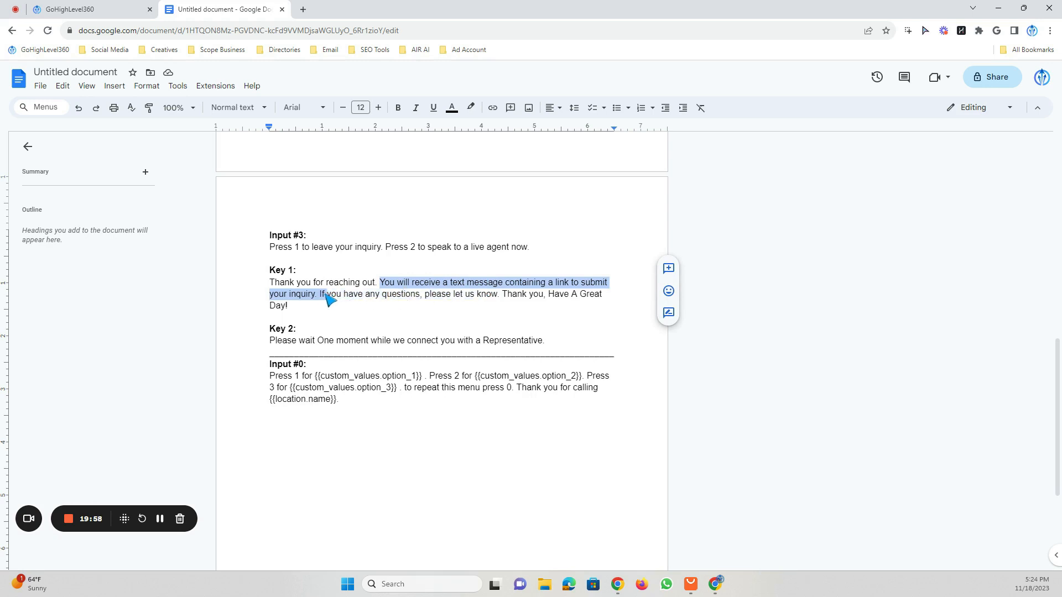
click(411, 295)
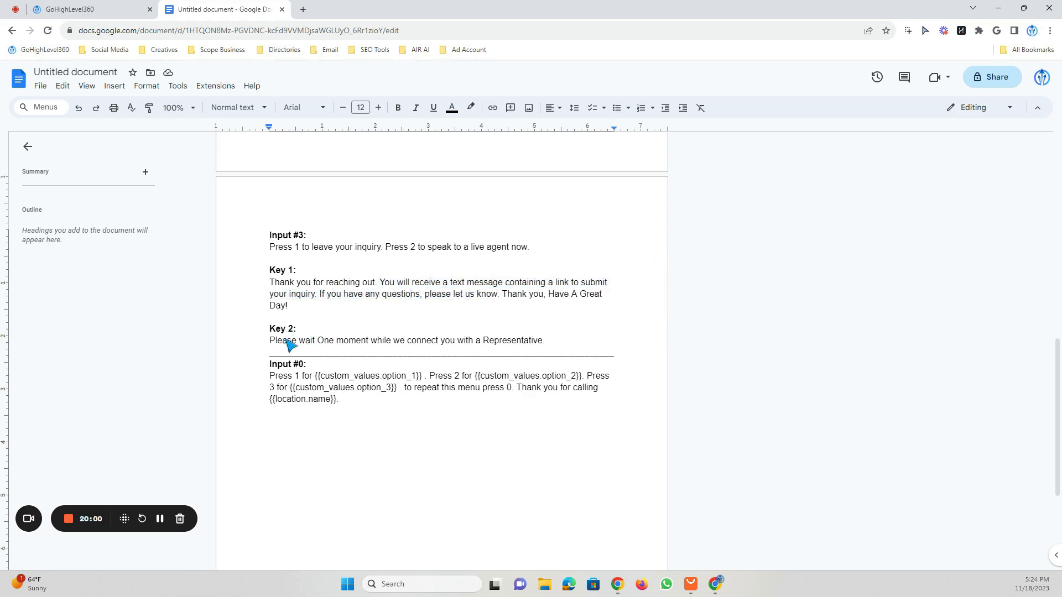
drag(271, 341, 555, 344)
click(555, 344)
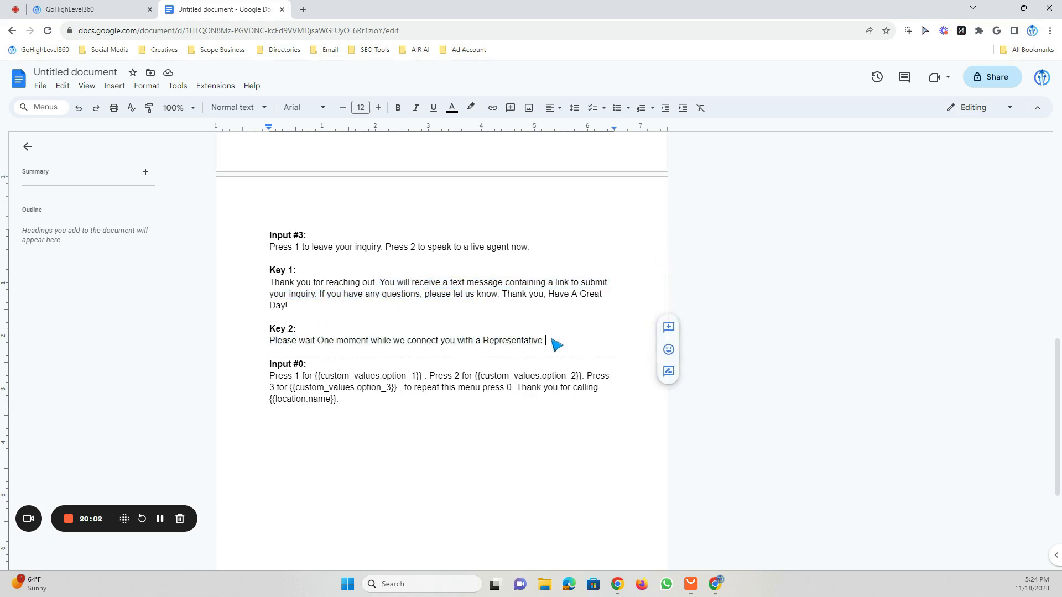
Insert a blank line above the script's Input #0 heading and review the menu message beneath it.
click(271, 366)
key(Return)
scroll(302, 381, down, 2)
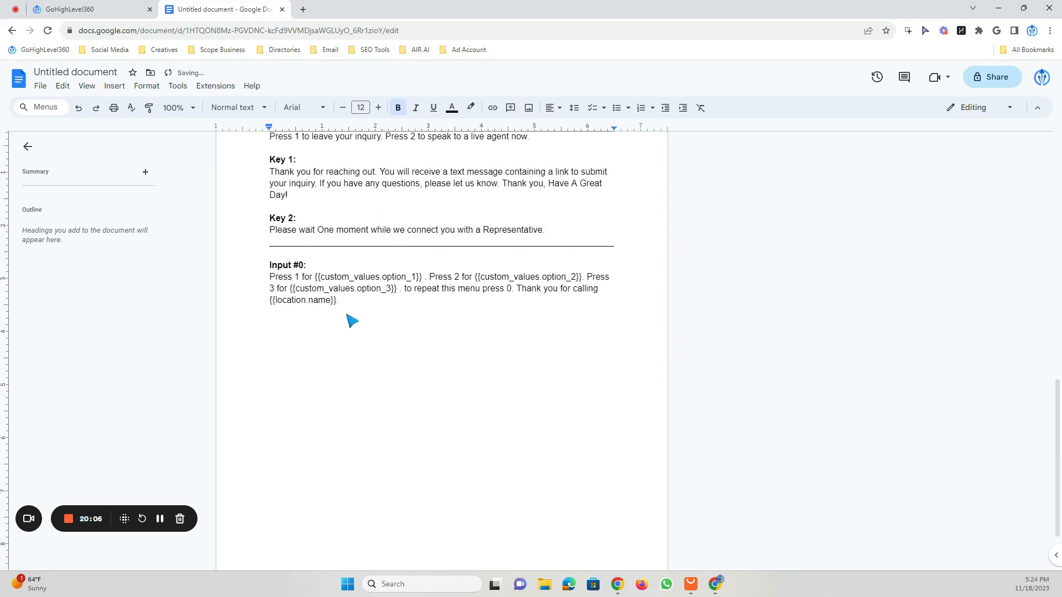
click(354, 314)
drag(354, 306, 463, 312)
scroll(463, 311, up, 4)
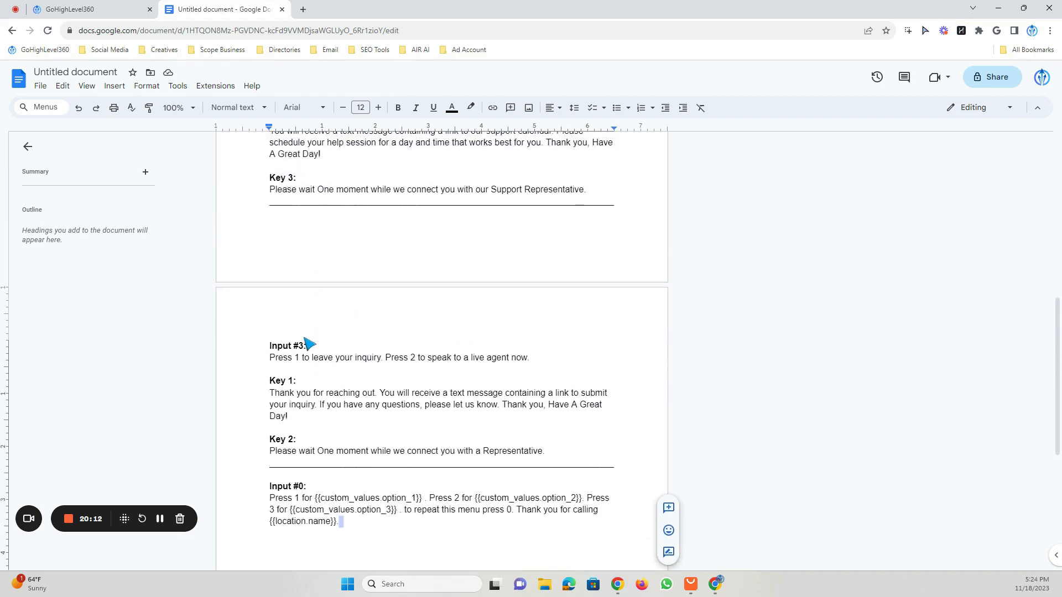
drag(308, 346, 269, 346)
scroll(365, 349, up, 10)
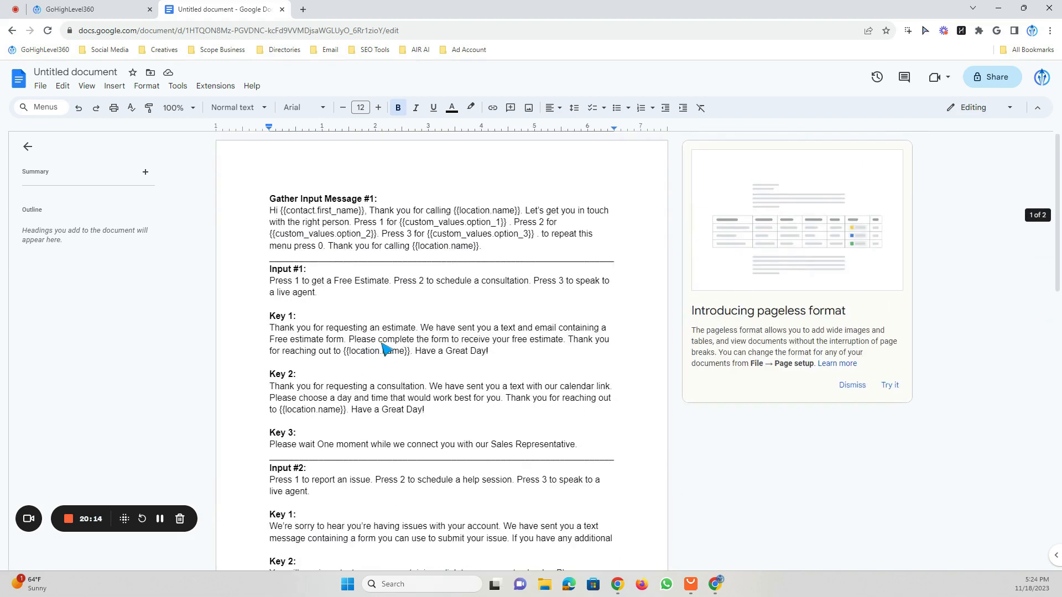
click(395, 328)
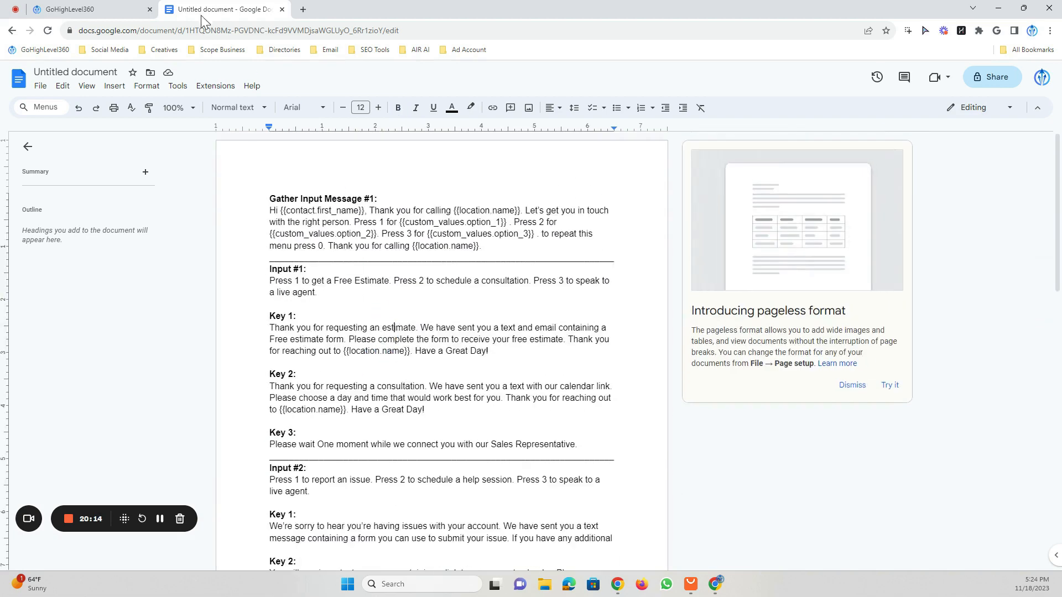
Switch back to the GoHighLevel workflow and add a Say/Play Message action below Send Estimate Form in branch 1.
click(83, 10)
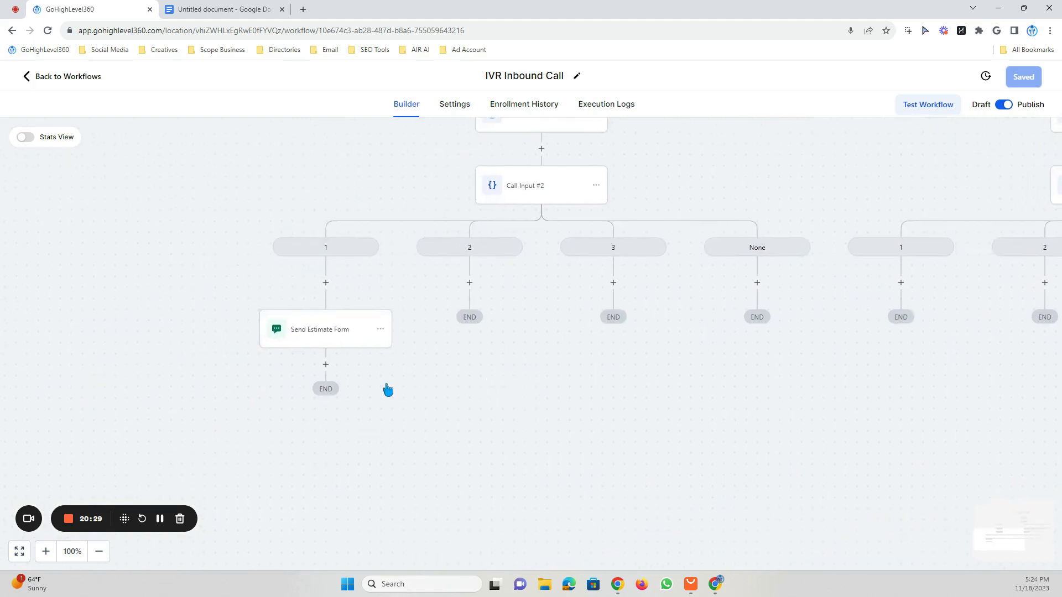
drag(387, 390, 387, 451)
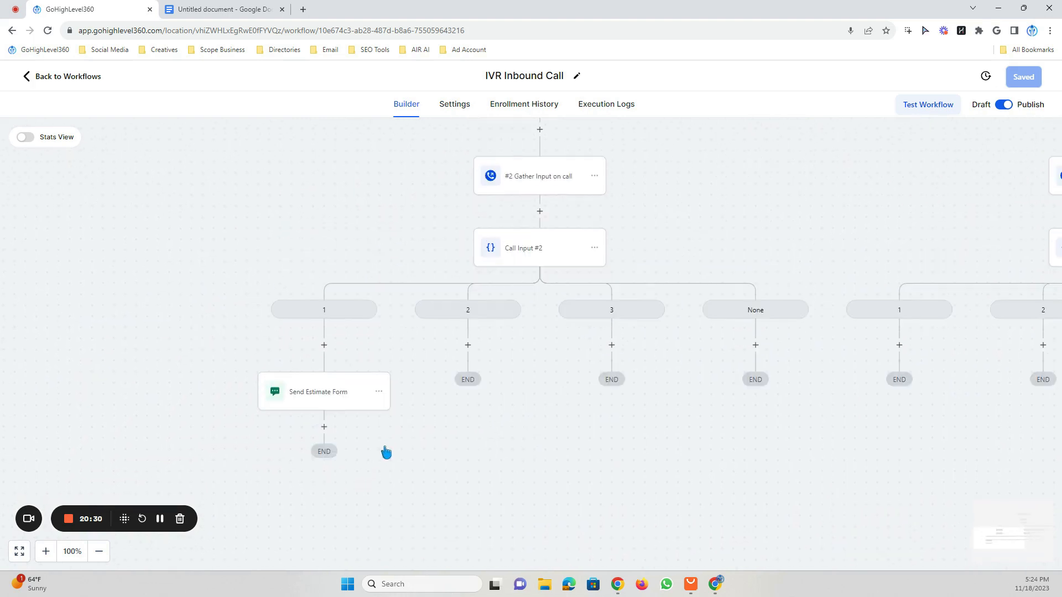
click(320, 390)
click(1034, 140)
click(324, 427)
scroll(935, 458, down, 15)
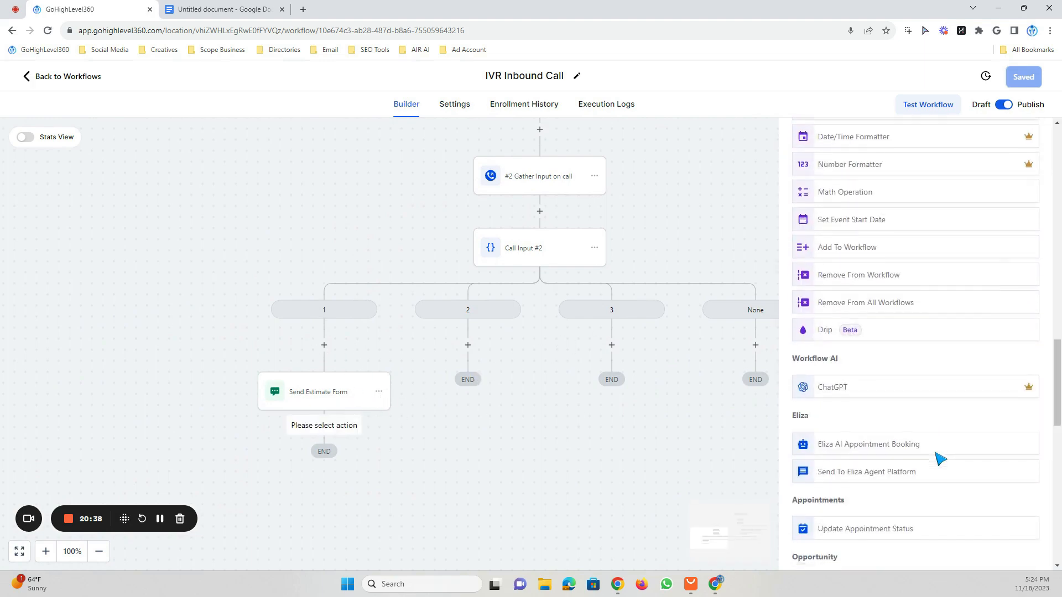
scroll(940, 458, down, 3)
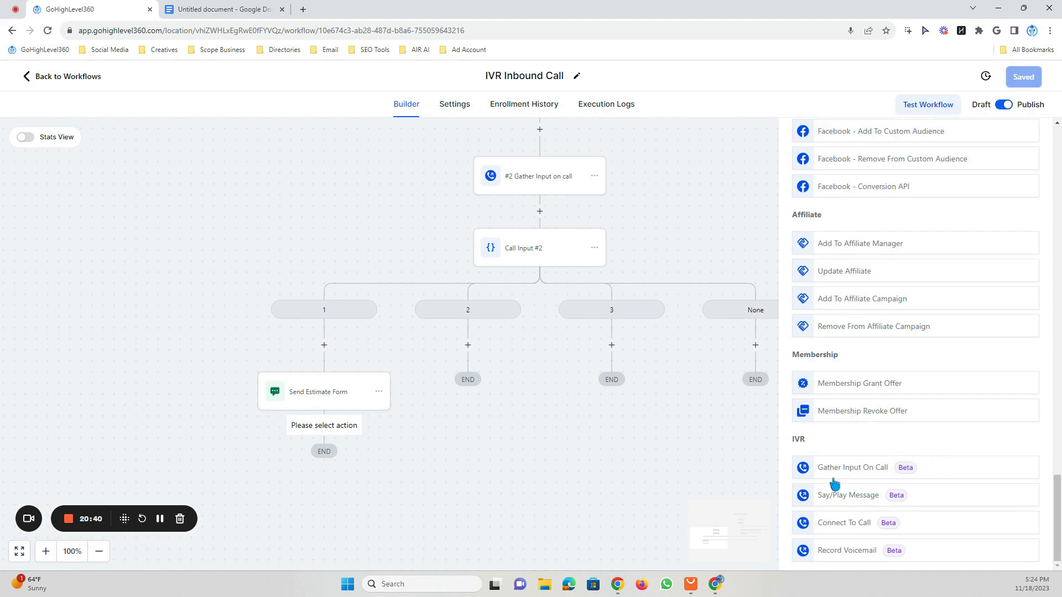
click(821, 494)
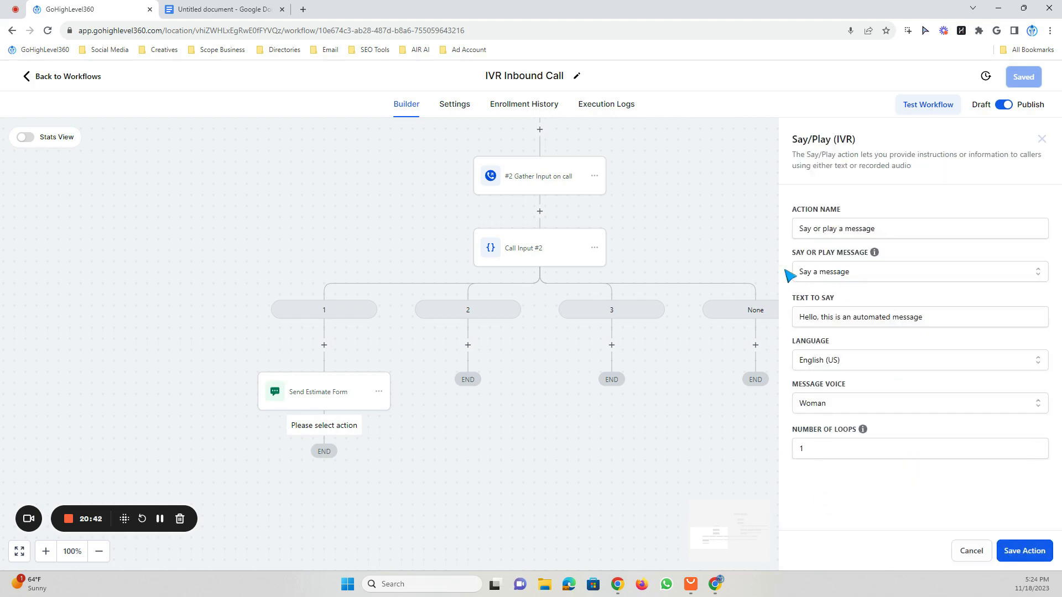
Copy the Input #1 Key 1 response from the Google Docs script and return to the GoHighLevel workflow.
click(209, 9)
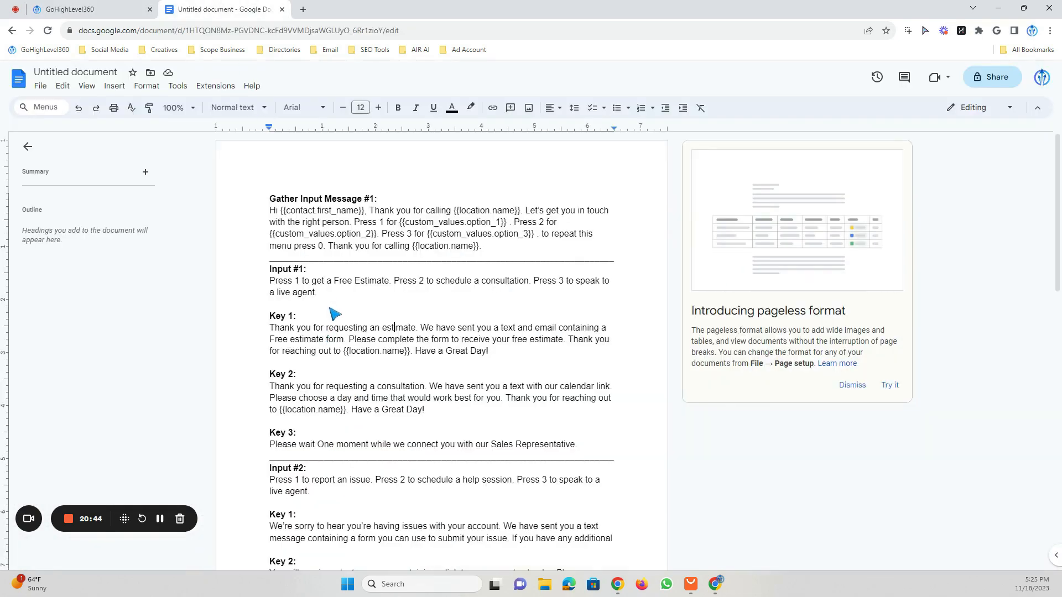
drag(489, 352, 270, 327)
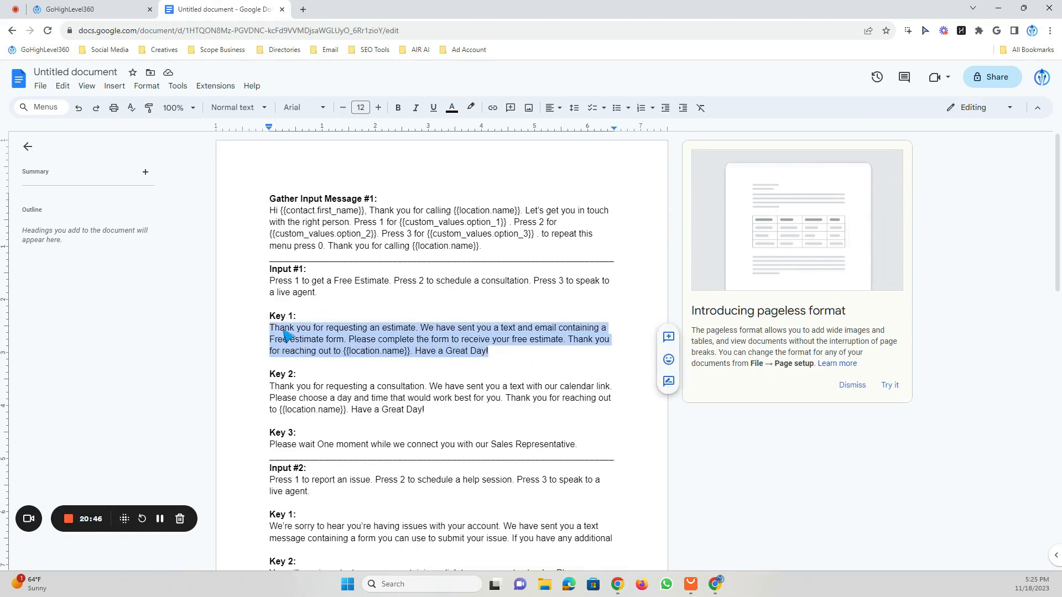
right_click(277, 330)
click(311, 306)
click(109, 8)
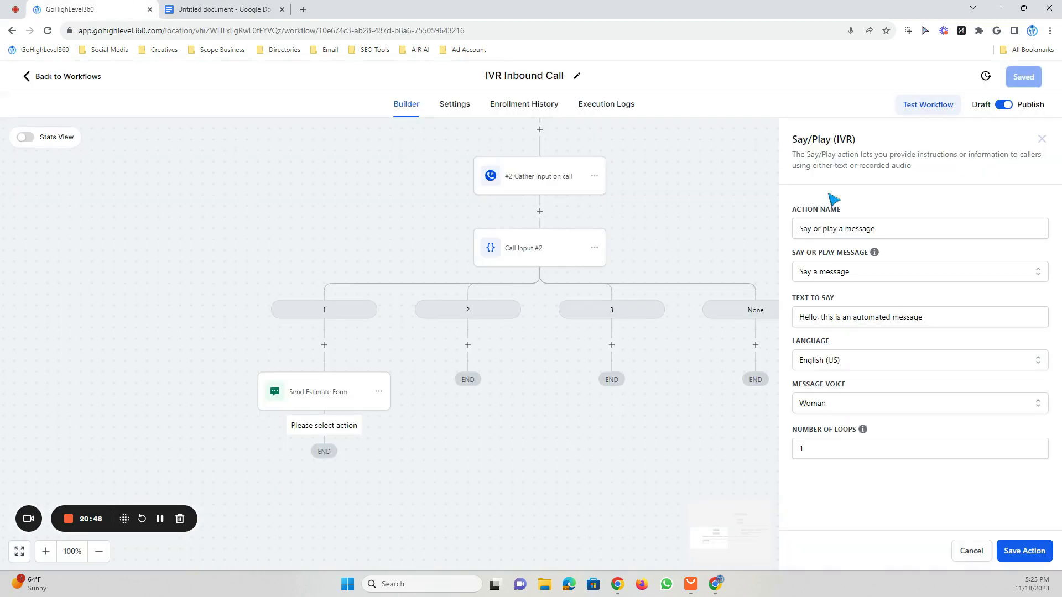
Replace the default text to say with the copied Key 1 estimate response, then save the action and the workflow.
drag(932, 316, 794, 319)
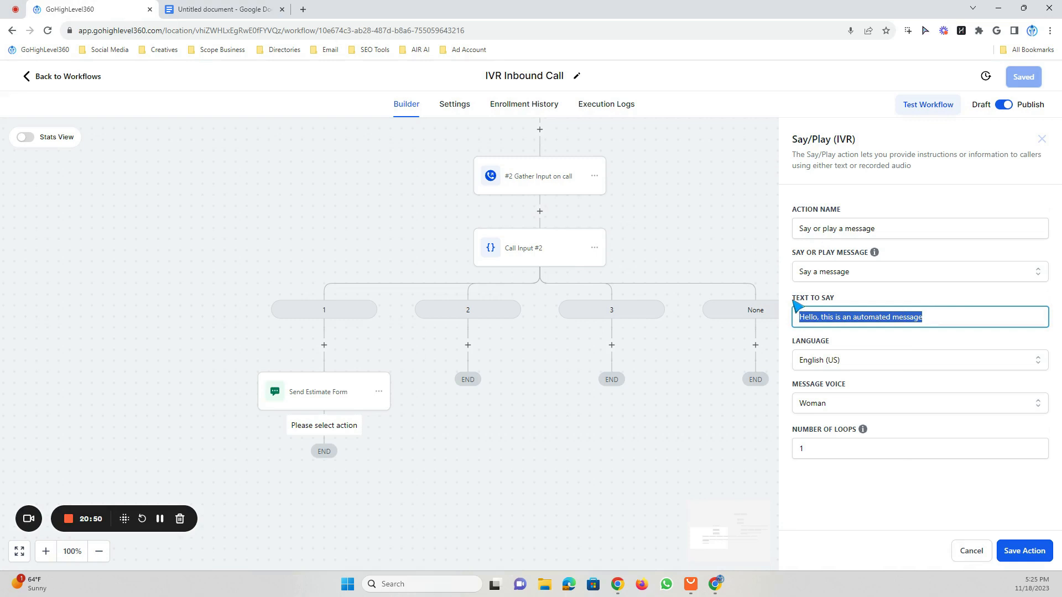
right_click(807, 318)
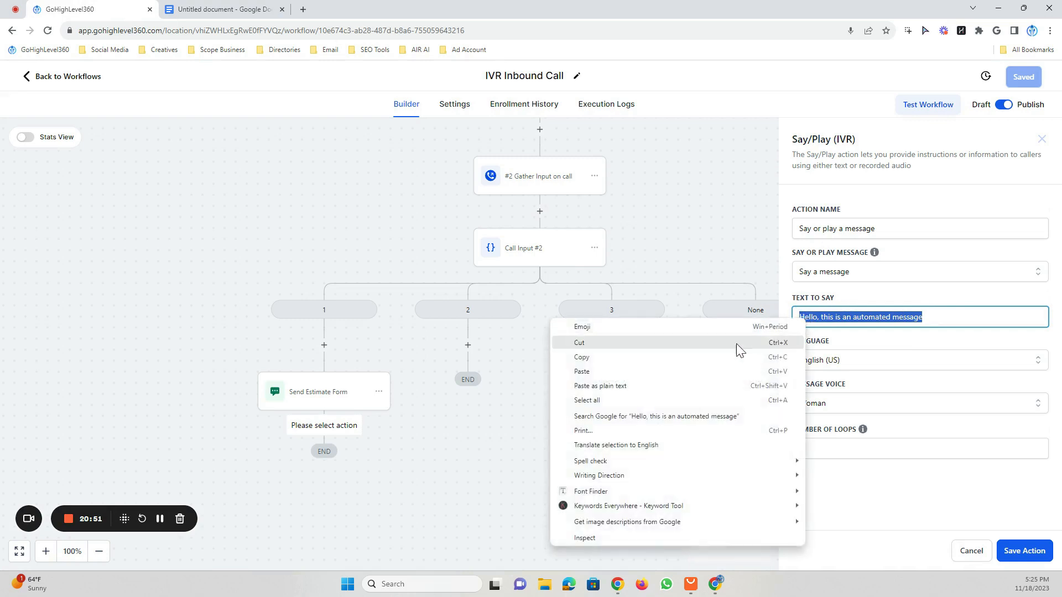
click(607, 382)
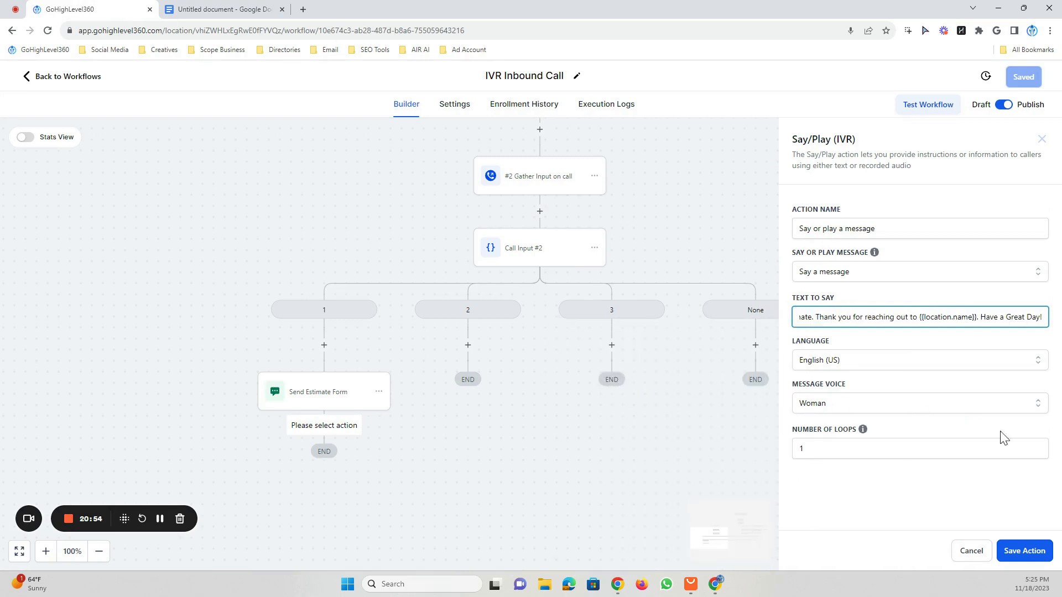
click(1017, 553)
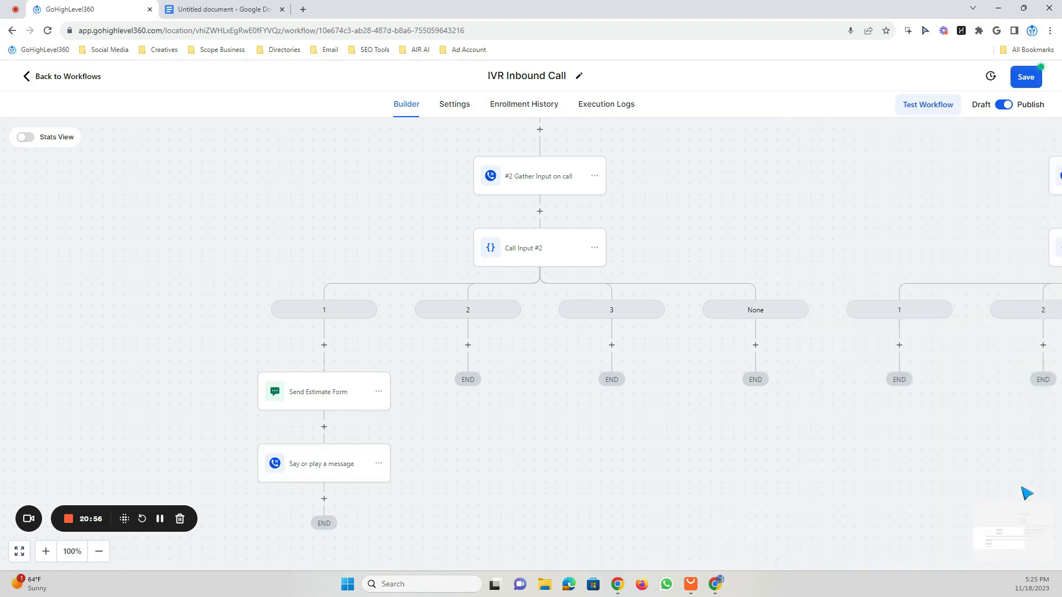
click(1027, 85)
Reopen branch 1's Say or play a message action to check its text, then close it.
scroll(403, 398, down, 3)
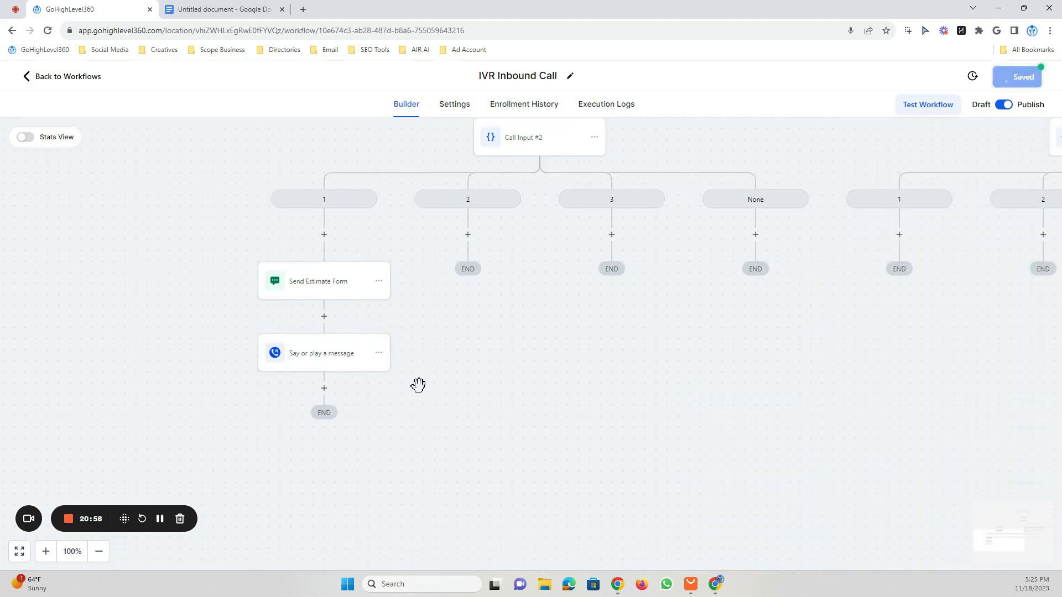
click(322, 340)
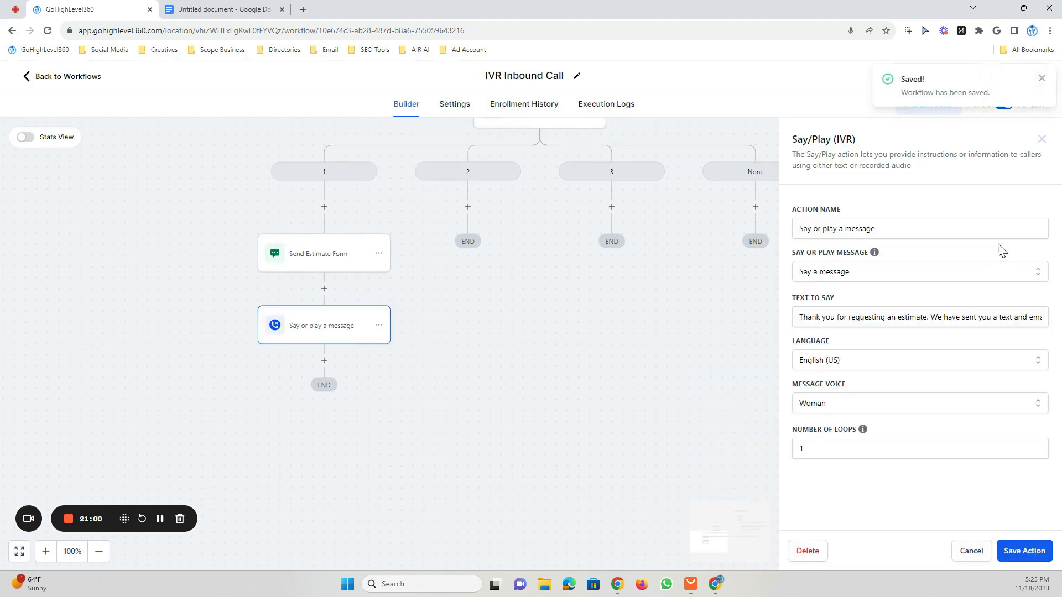
click(1044, 140)
scroll(415, 367, down, 1)
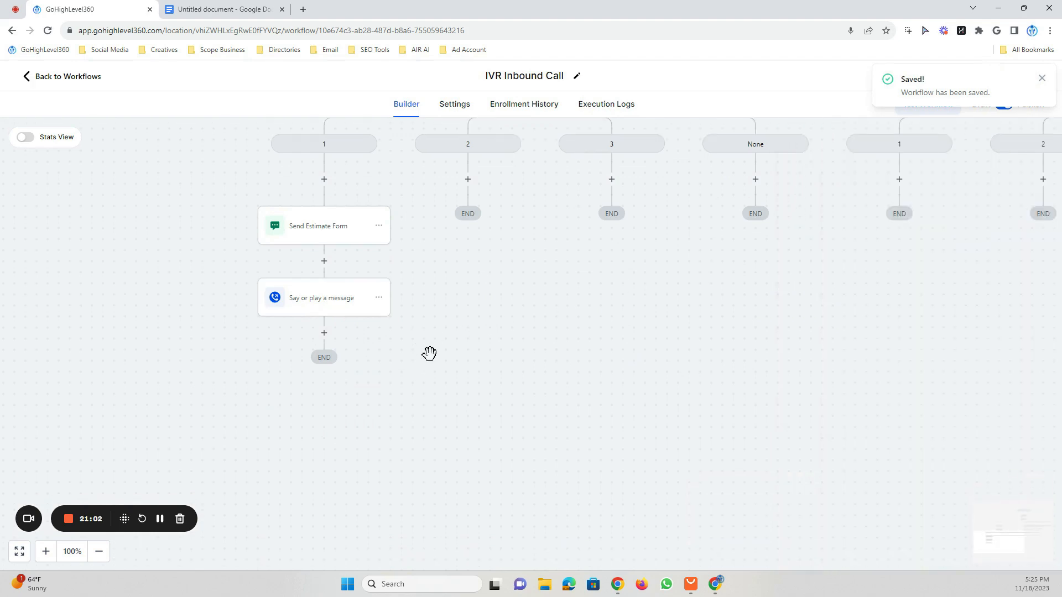
scroll(429, 355, down, 1)
Copy the Input #1 Key 2 consultation response from the Google Docs script and return to the GoHighLevel workflow.
click(184, 8)
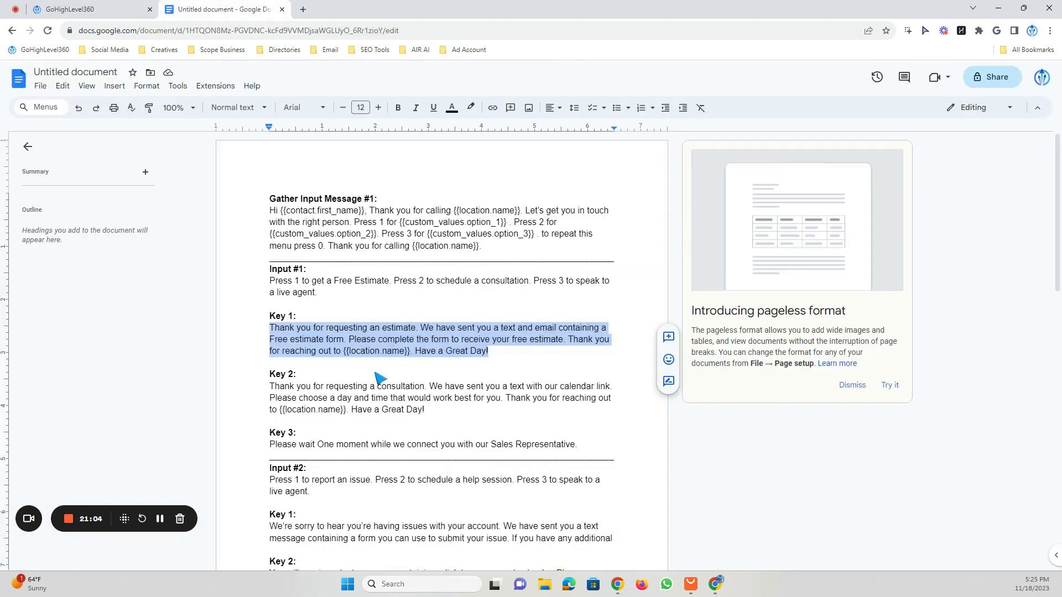
scroll(377, 332, down, 2)
click(392, 325)
drag(426, 299, 271, 276)
right_click(323, 299)
click(323, 301)
click(117, 8)
Copy the Send Estimate Form action into branch 2 of Call Input #2.
scroll(387, 238, up, 2)
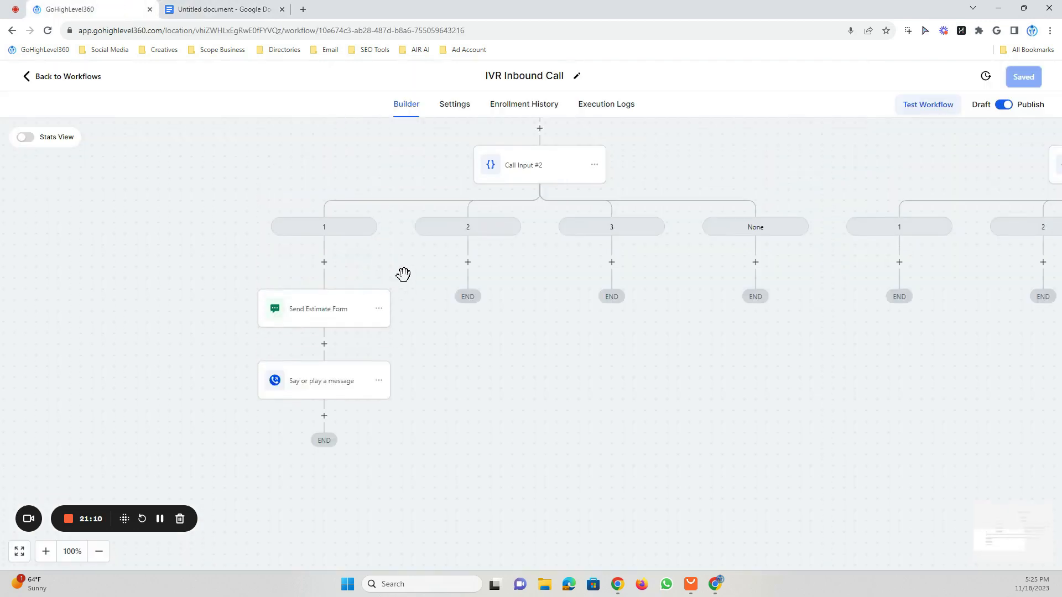
click(378, 308)
mouse_move(423, 352)
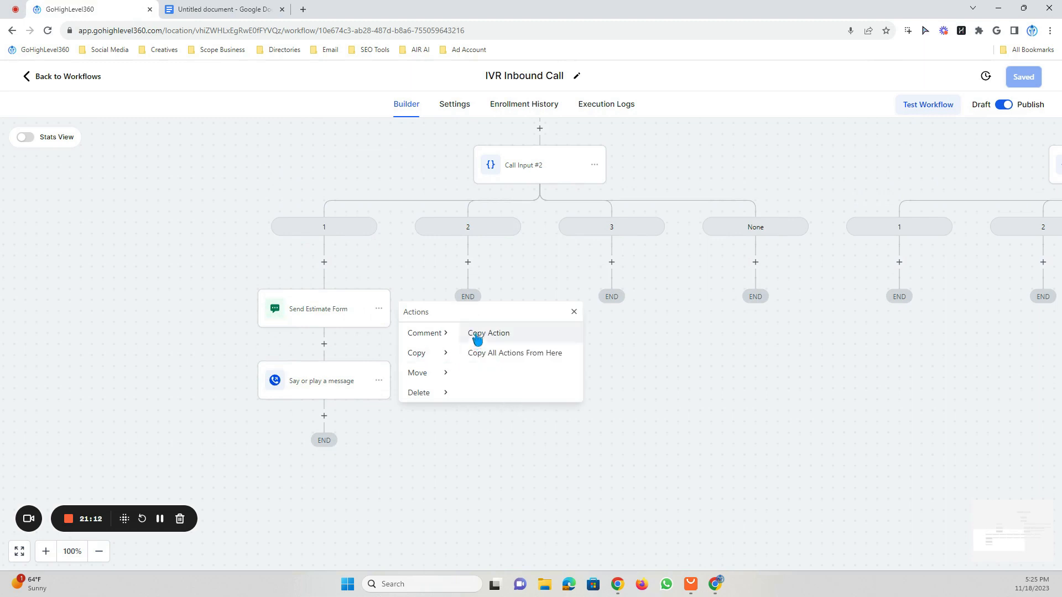
click(474, 334)
click(471, 265)
Rename branch 2's SMS action to "Send Calendar Link" and save the action.
drag(868, 236, 822, 238)
text(Calendar Link)
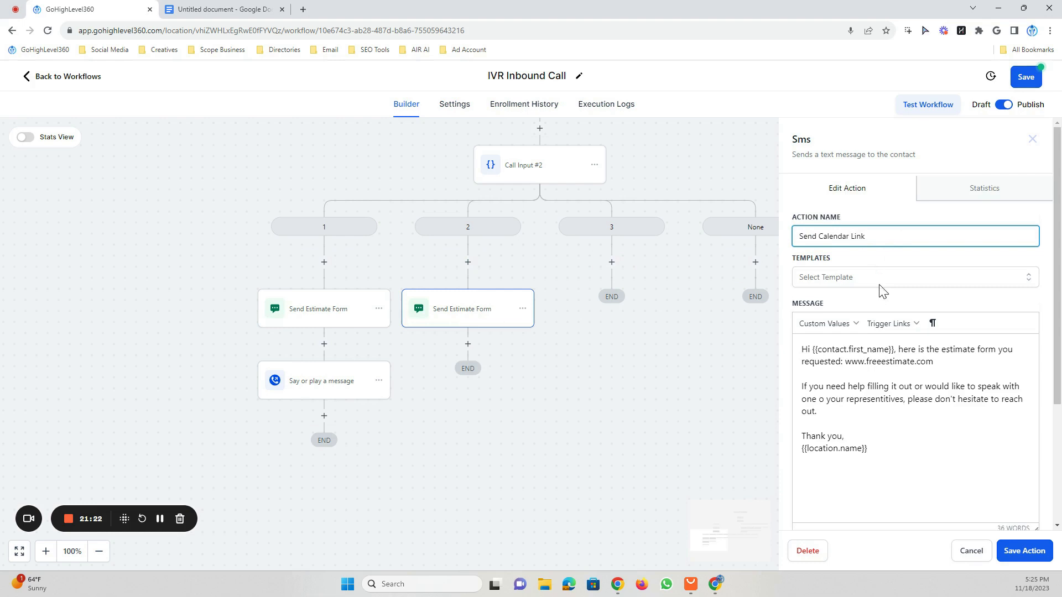
click(909, 461)
click(1002, 550)
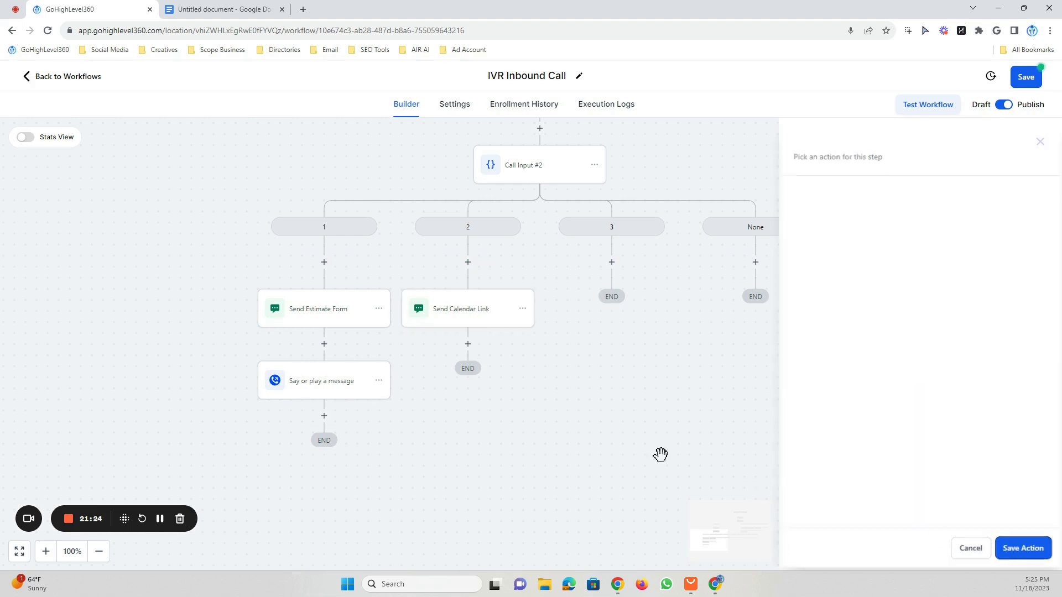
Copy branch 1's Say or play a message action to below Send Calendar Link in branch 2.
click(382, 385)
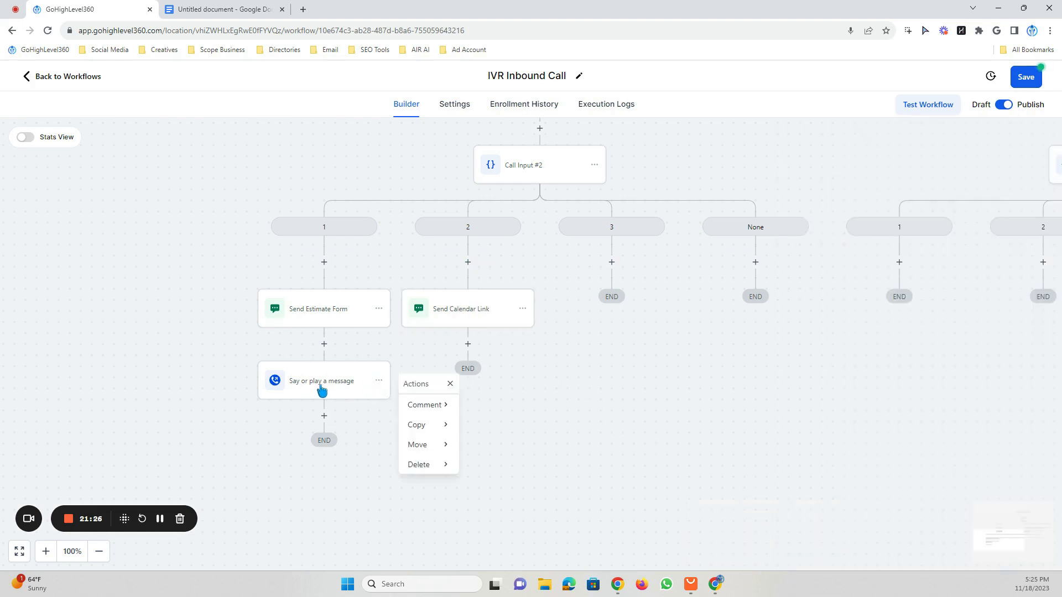
mouse_move(415, 425)
click(489, 405)
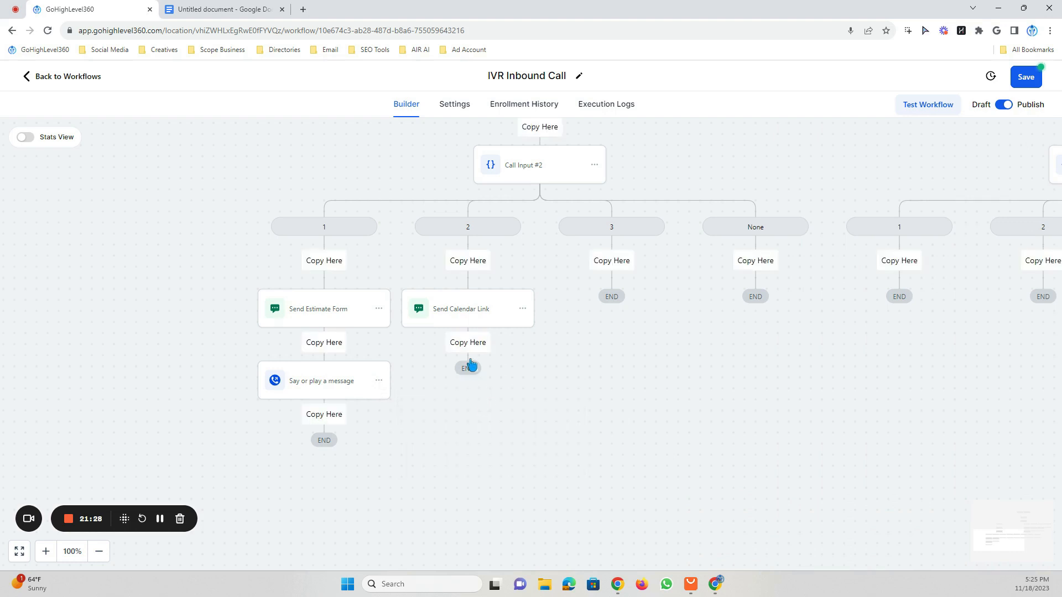
click(467, 343)
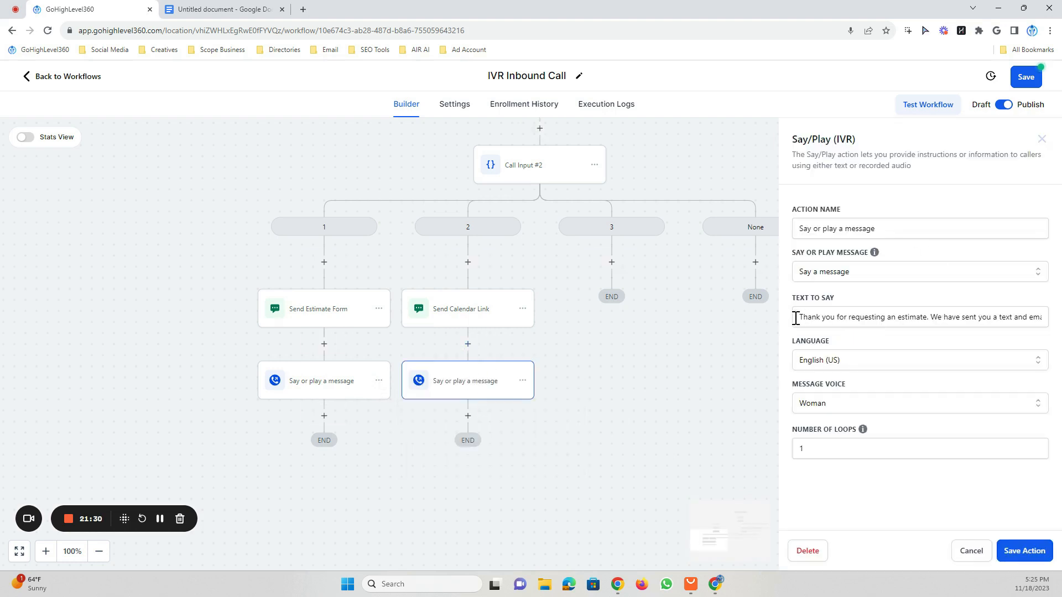
Replace the branch 2 message's text to say with the copied Key 2 consultation response, then save the action and the workflow.
drag(799, 320, 1060, 326)
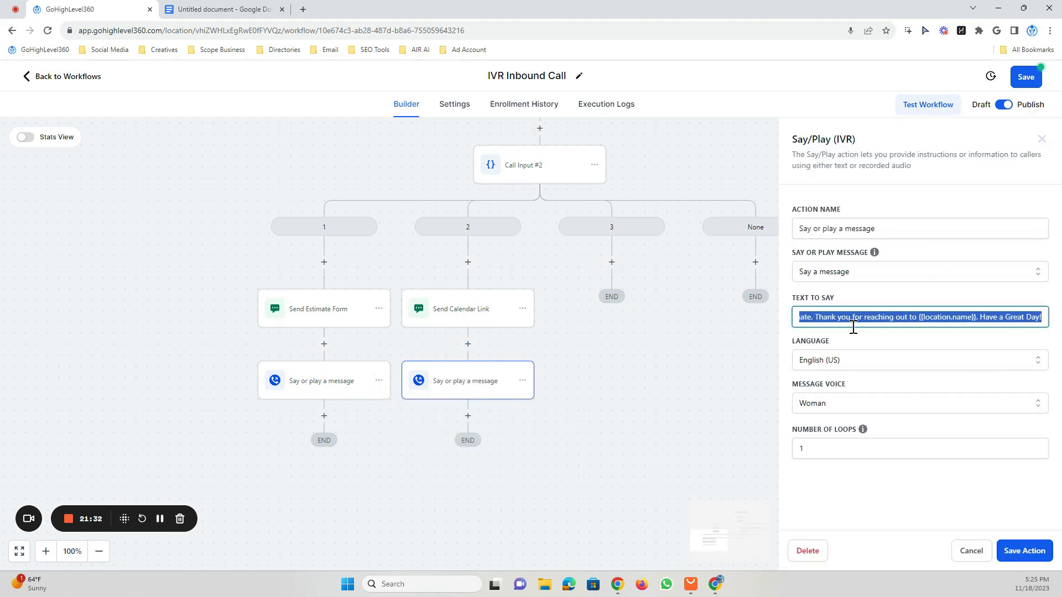
right_click(822, 314)
click(611, 385)
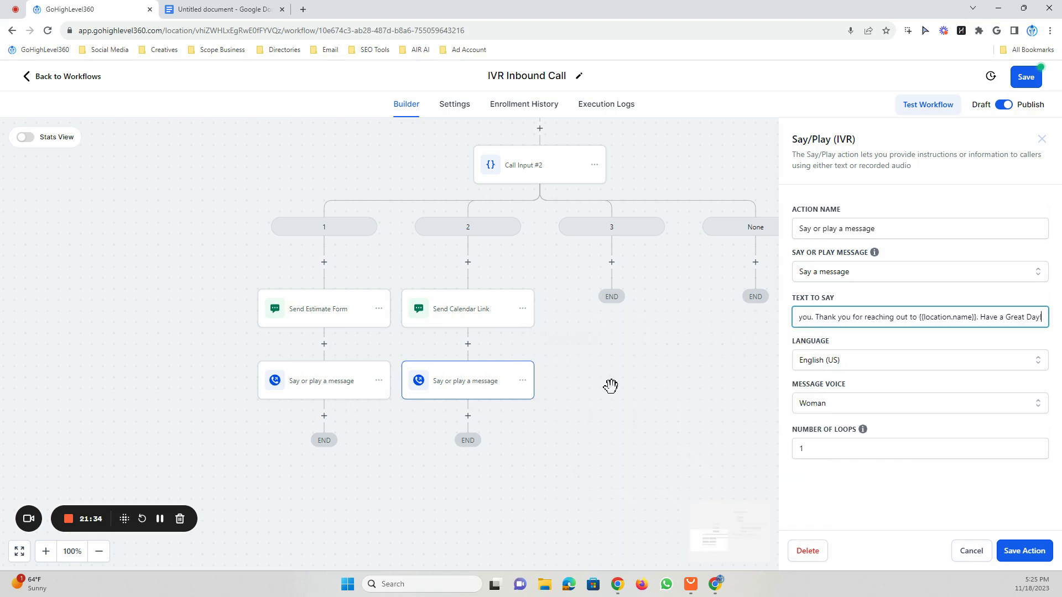
click(1026, 552)
click(1028, 78)
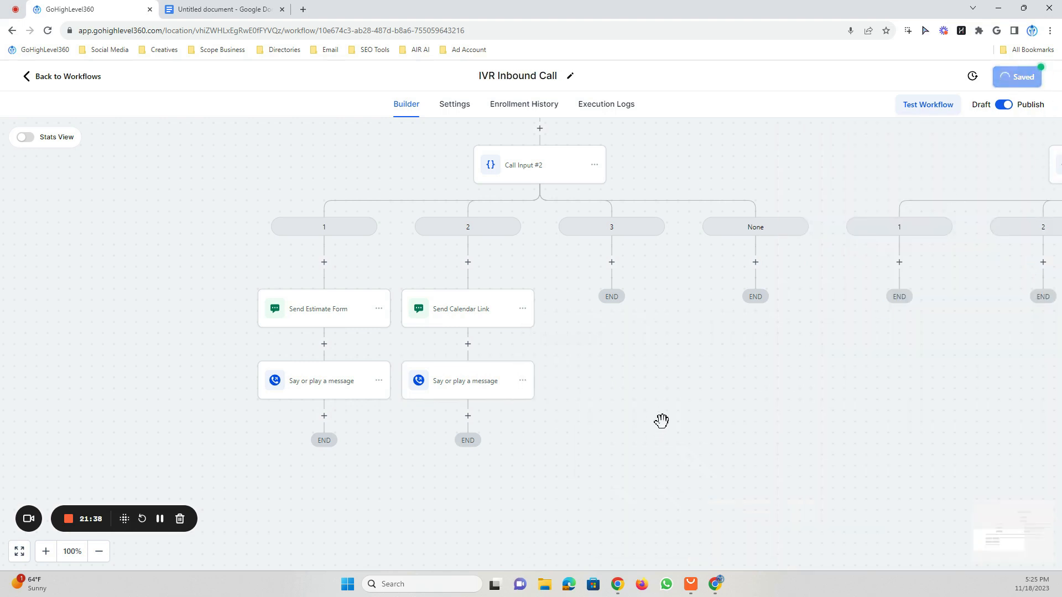
drag(708, 379, 564, 398)
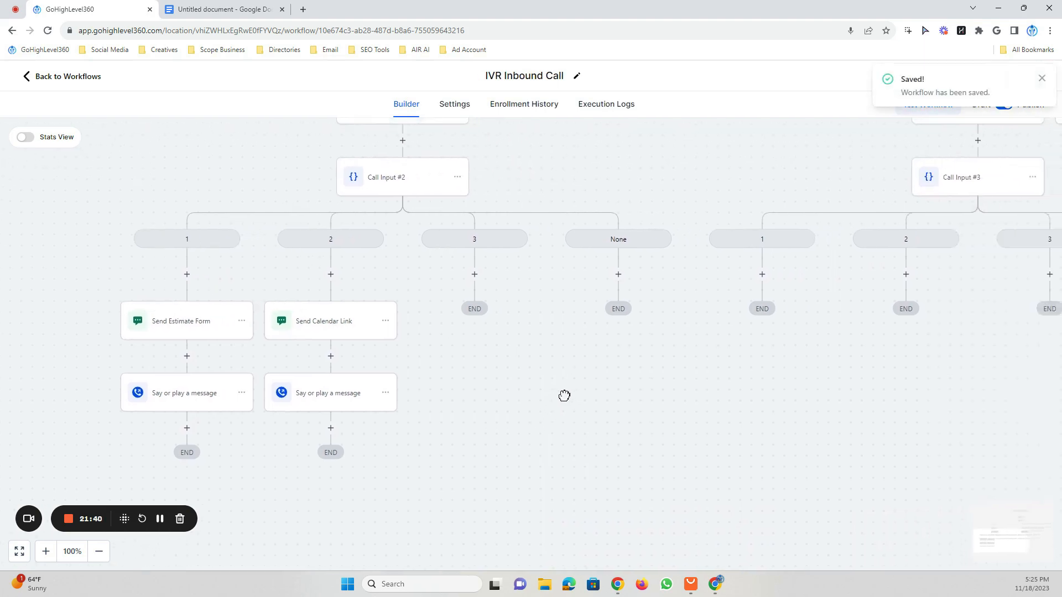
Copy the Key 3 sales representative response under Input #1 in the Google Docs document and return to the workflow.
click(188, 9)
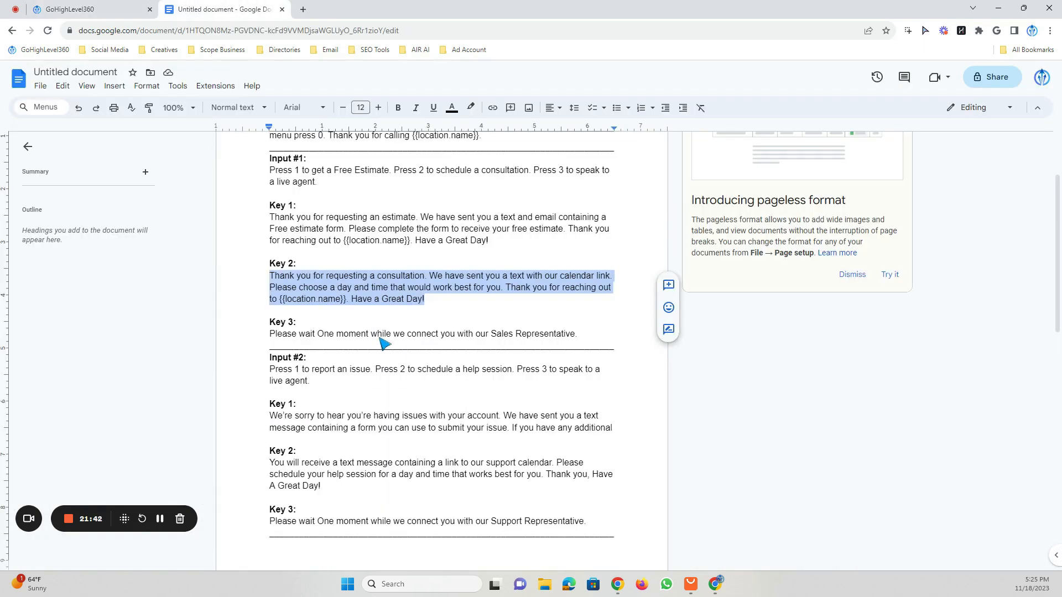
drag(613, 338, 270, 333)
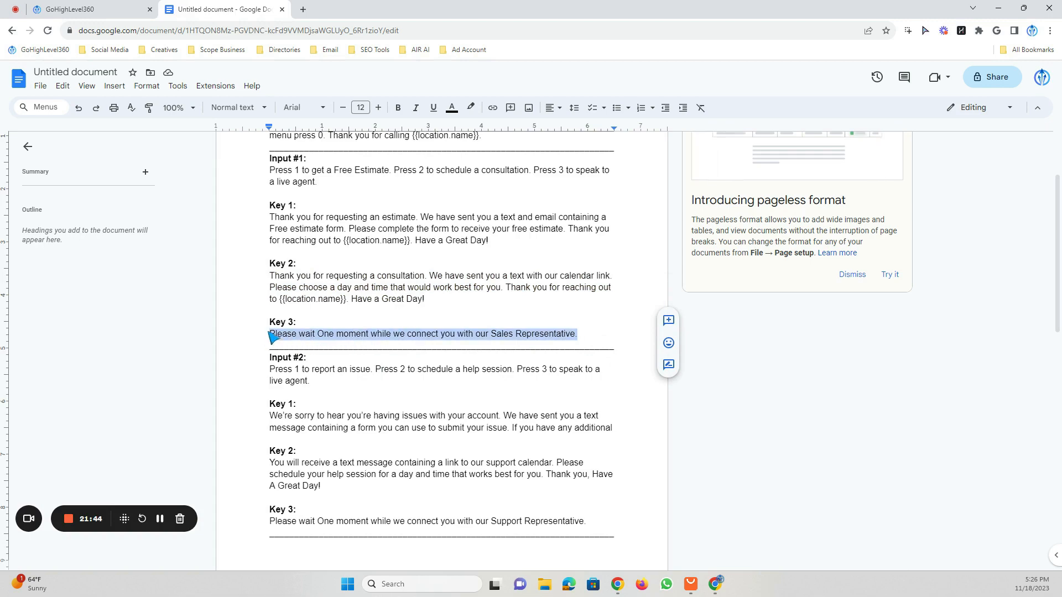
right_click(272, 336)
click(299, 310)
click(132, 8)
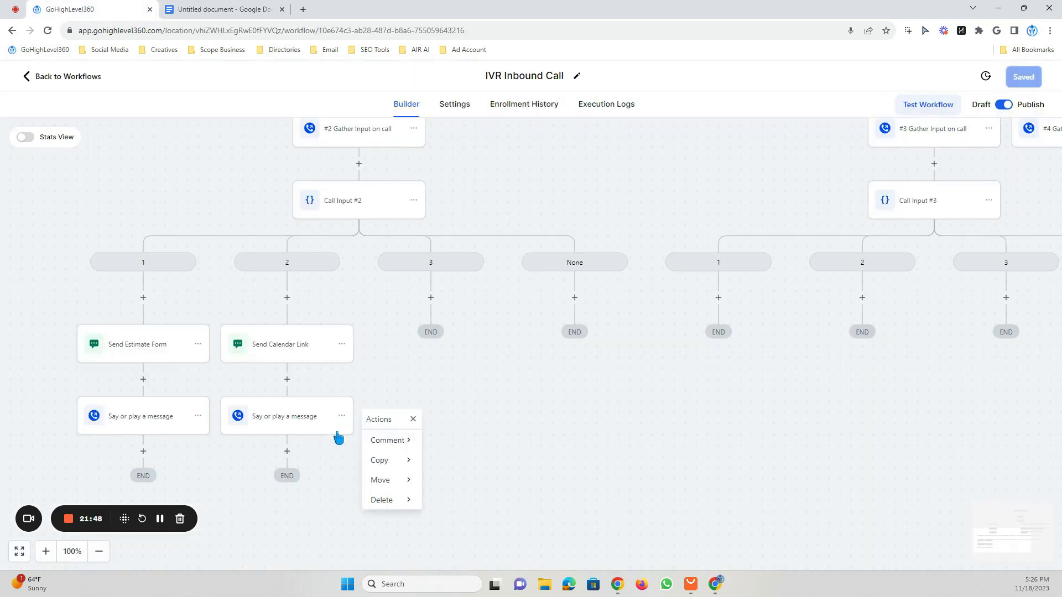
Copy branch 2's Say or play a message action into branch 3 of Call Input #2.
click(380, 460)
click(455, 440)
click(437, 297)
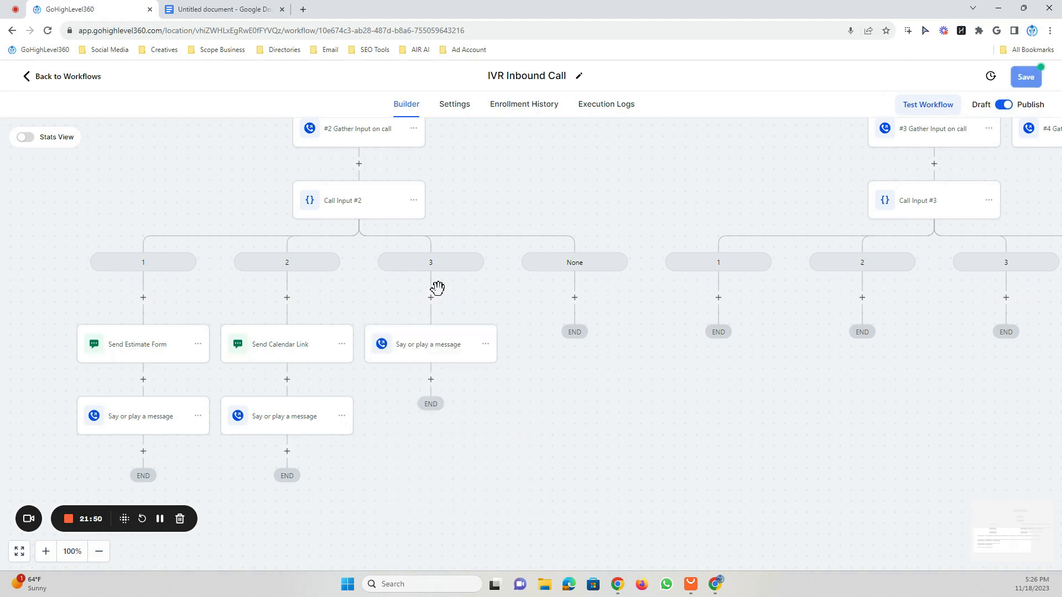
Replace the branch 3 message's text to say with the Key 3 sales representative response copied from the document, then save the action.
click(438, 352)
drag(795, 317, 1060, 320)
right_click(856, 314)
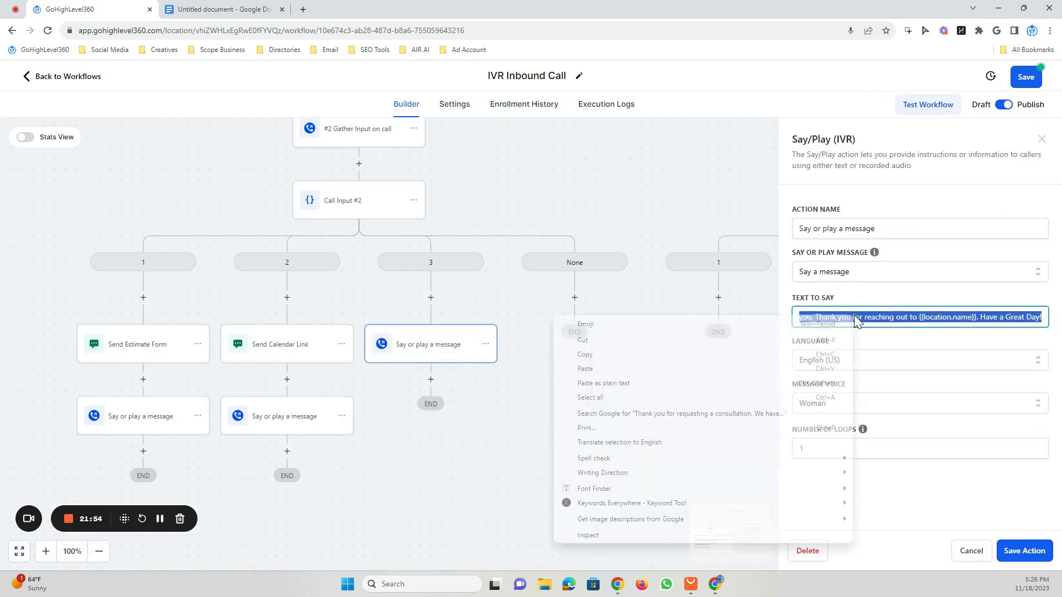
click(590, 363)
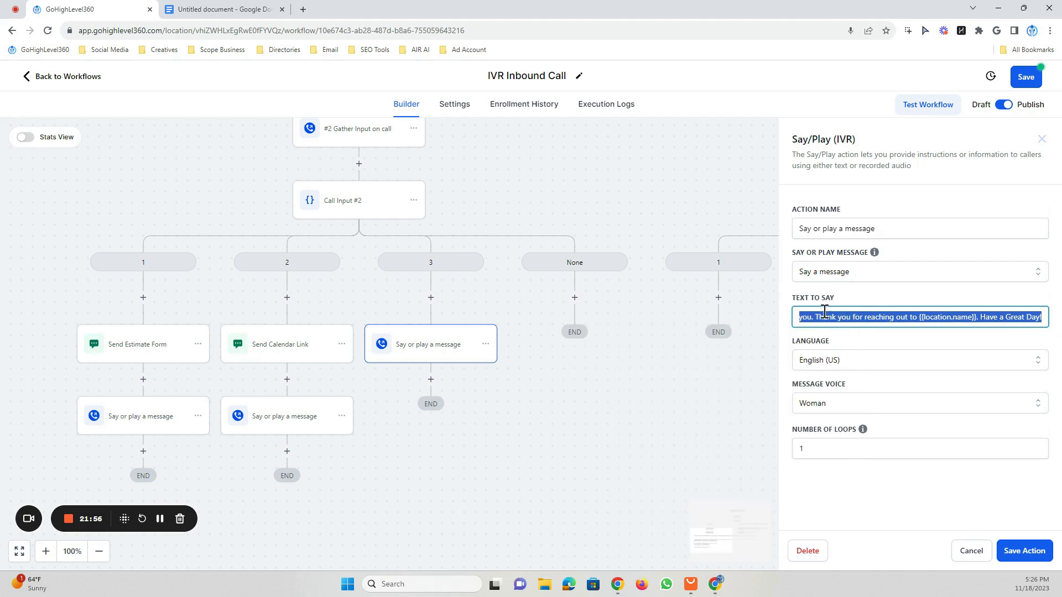
click(232, 10)
right_click(417, 334)
click(446, 308)
click(77, 9)
right_click(872, 325)
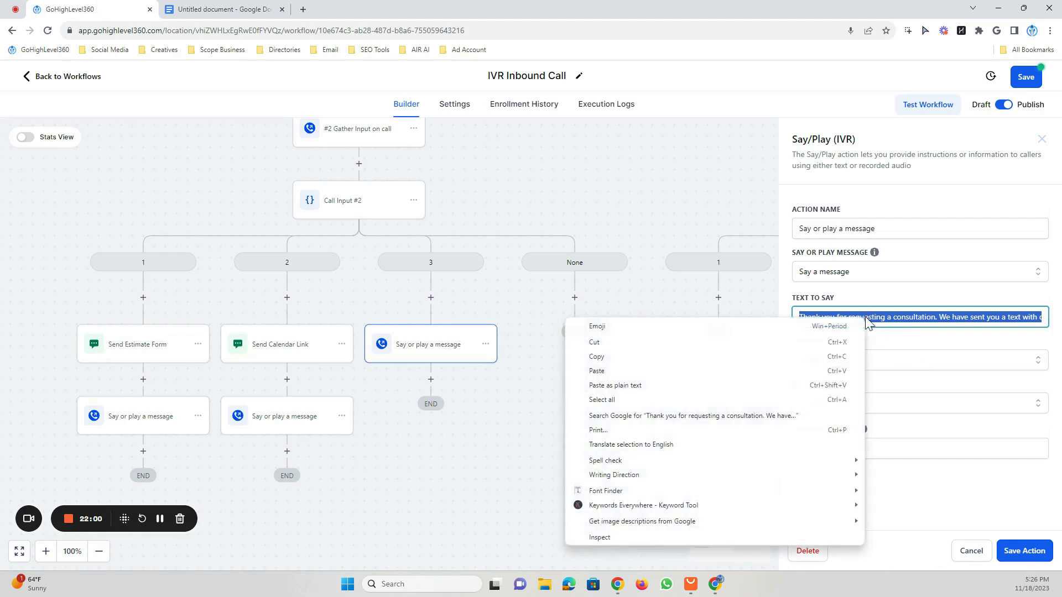
click(666, 389)
click(1012, 551)
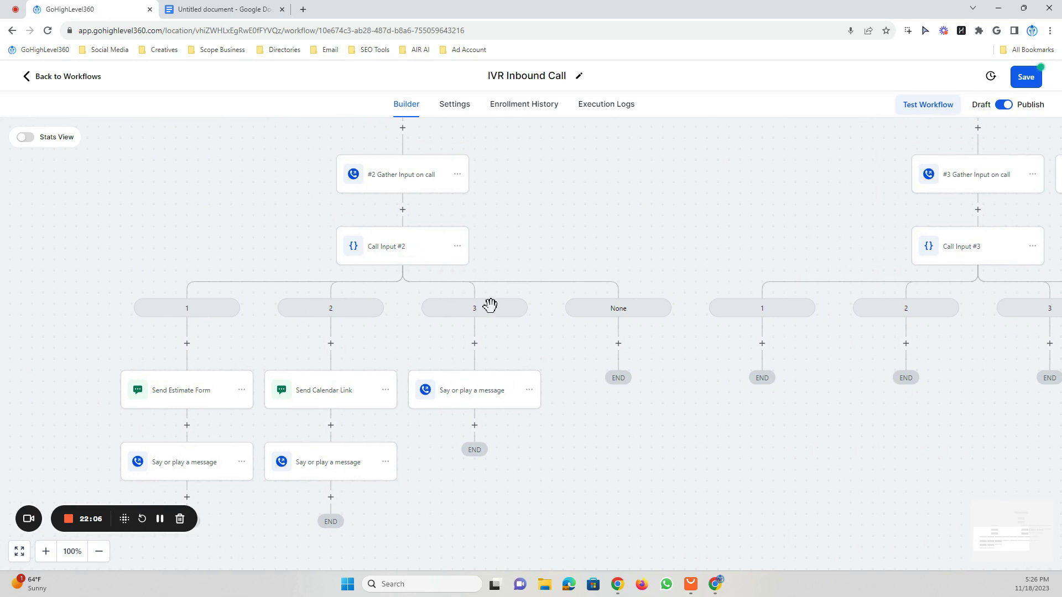
Add a Connect To Call action below the message in branch 3 of Call Input #2.
scroll(491, 380, down, 1)
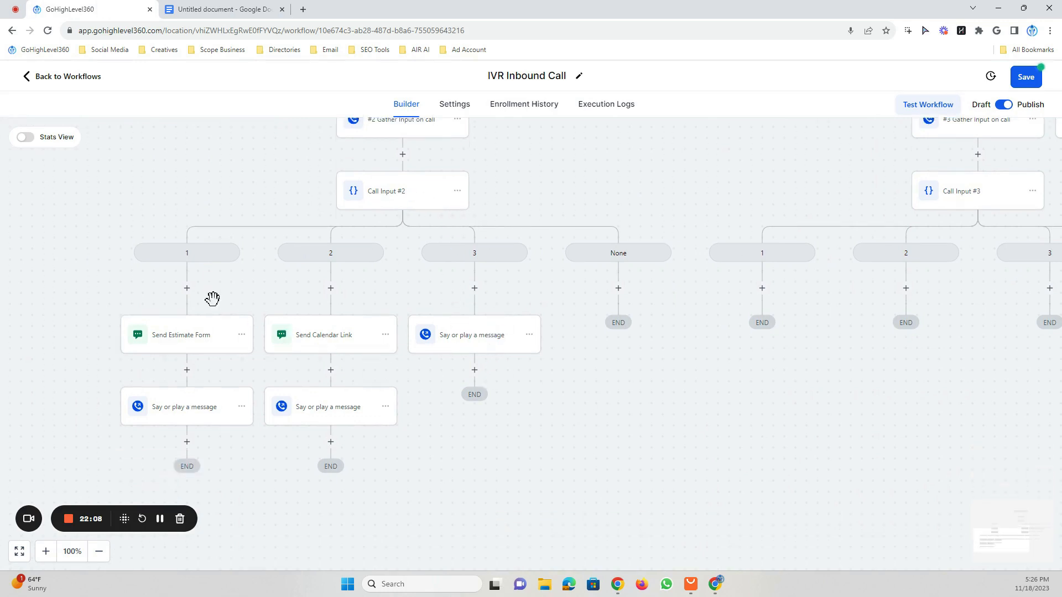
scroll(218, 293, down, 1)
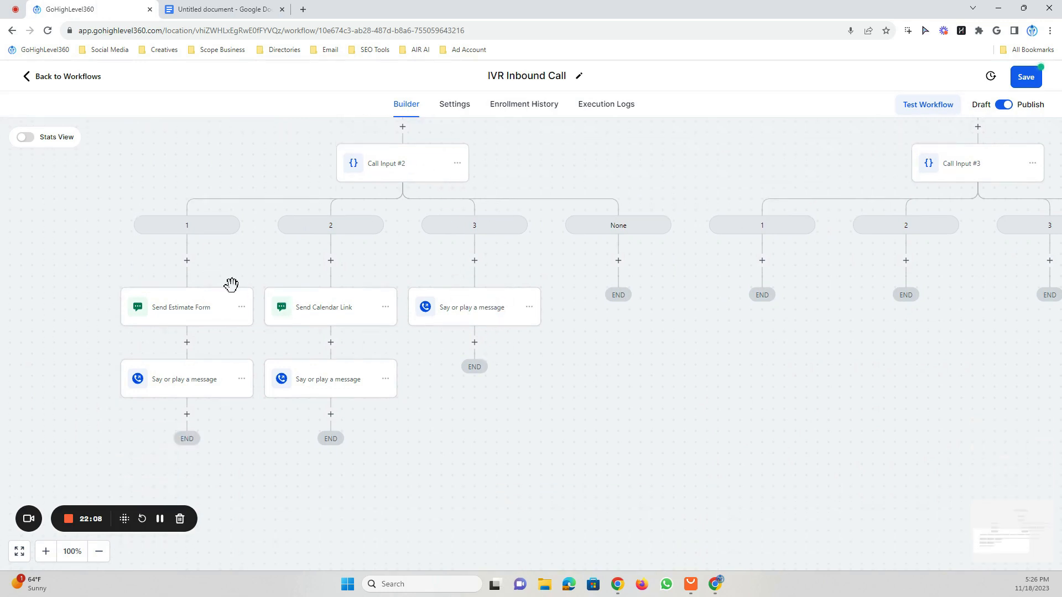
click(474, 343)
scroll(885, 441, down, 10)
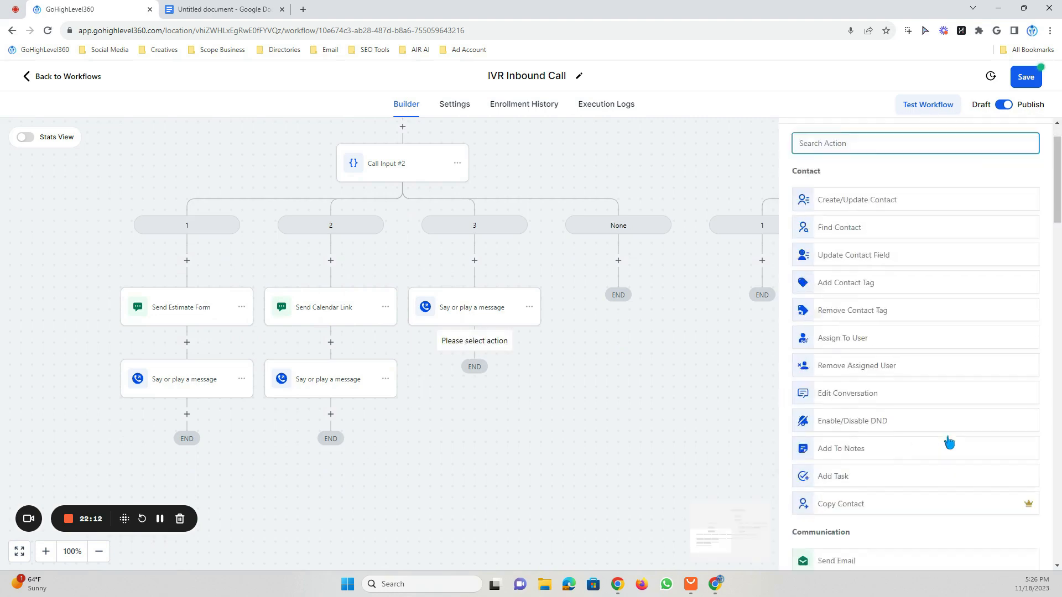
scroll(952, 442, down, 8)
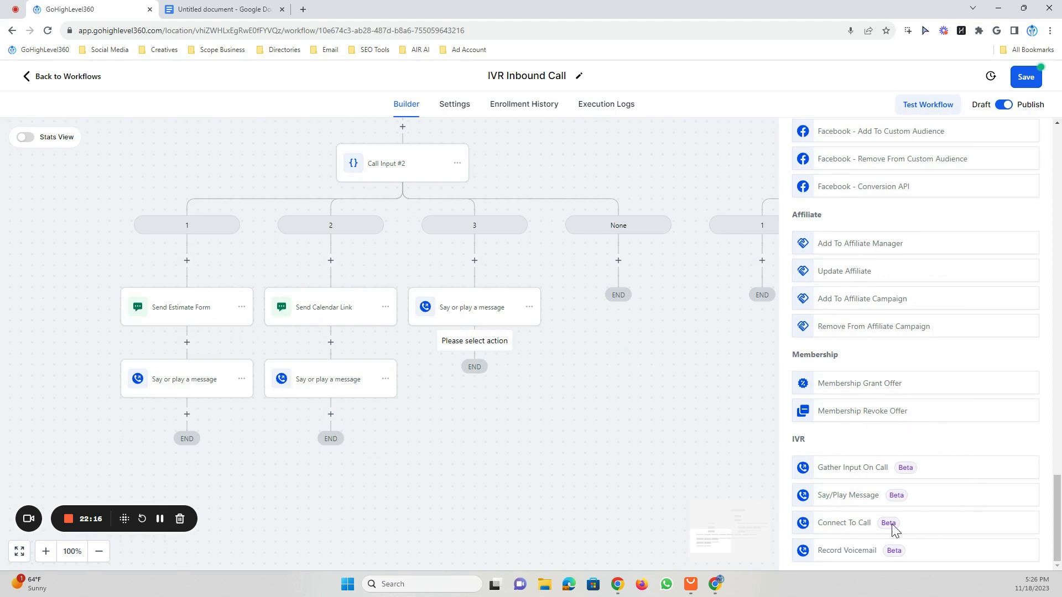
click(850, 525)
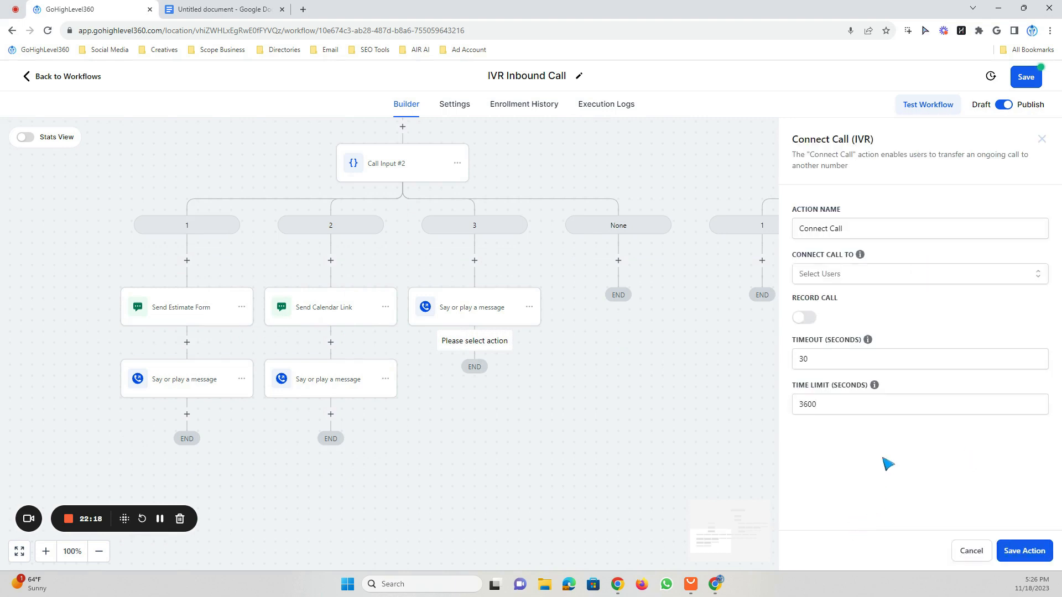
Choose the user who receives the connected call and enable call recording.
drag(860, 224, 776, 228)
click(861, 228)
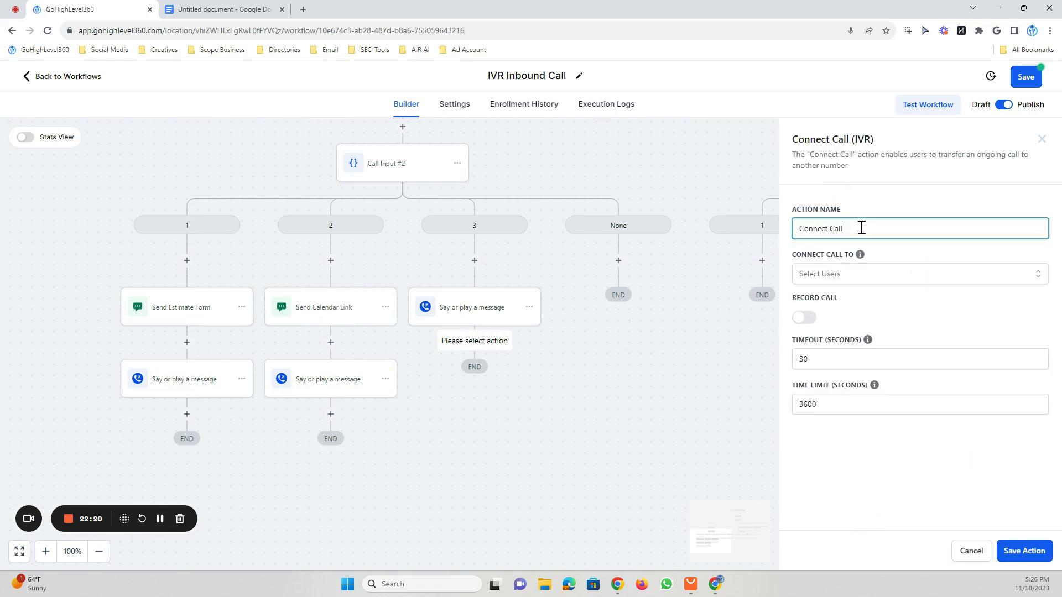
mouse_move(861, 255)
click(869, 279)
click(813, 327)
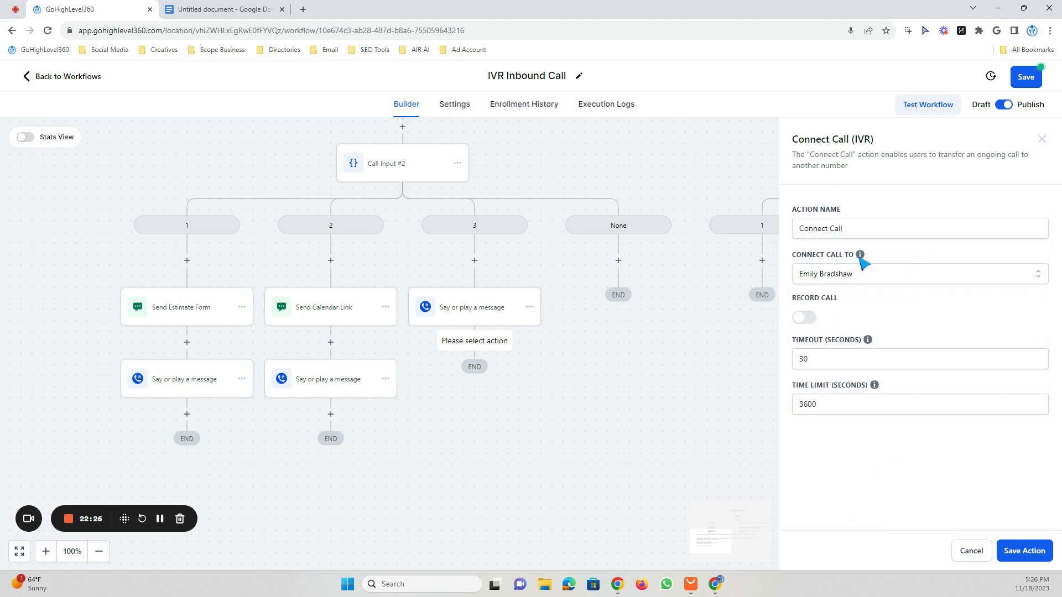
mouse_move(860, 260)
click(806, 318)
Set the Connect Call timeout to 60 seconds, then save the action and the workflow.
mouse_move(868, 340)
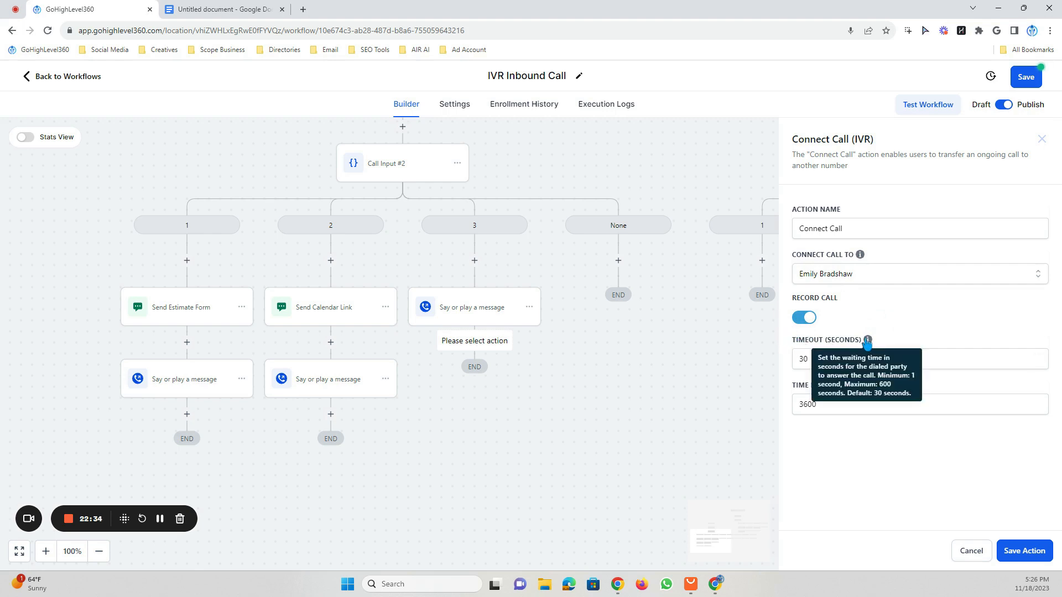
click(836, 350)
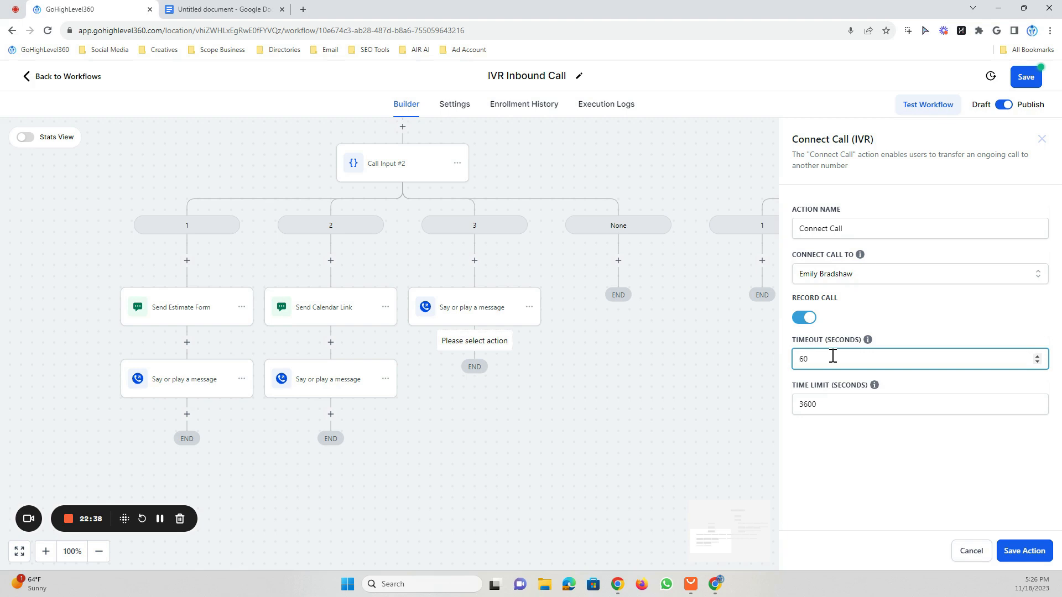
mouse_move(873, 387)
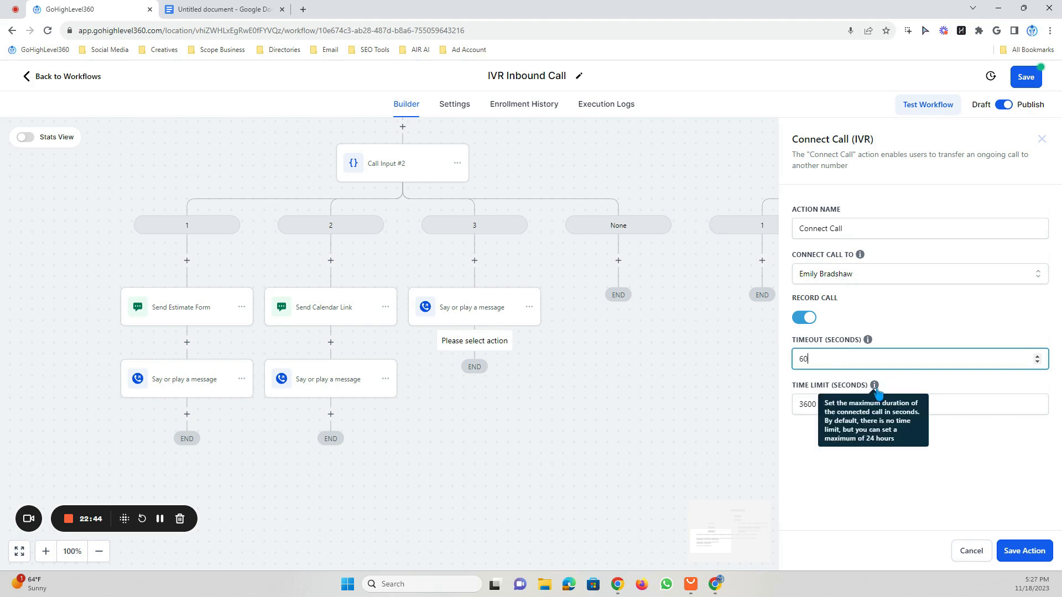
click(852, 404)
click(1032, 550)
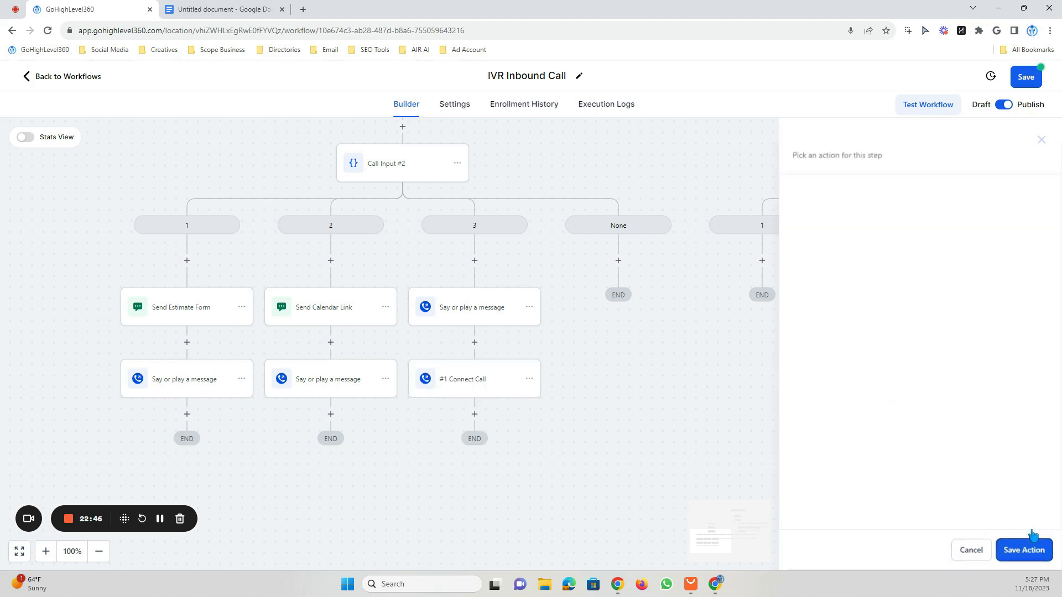
click(1026, 77)
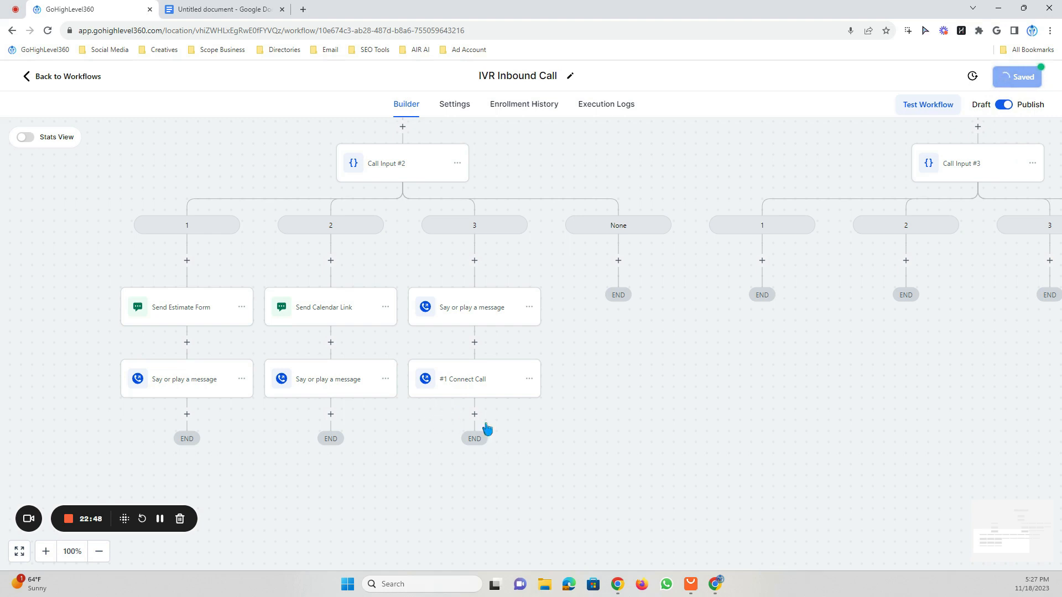
Add an If / Else condition below #1 Connect Call in branch 3 and name it "Did The Call Conect?".
scroll(565, 422, down, 1)
scroll(566, 422, down, 1)
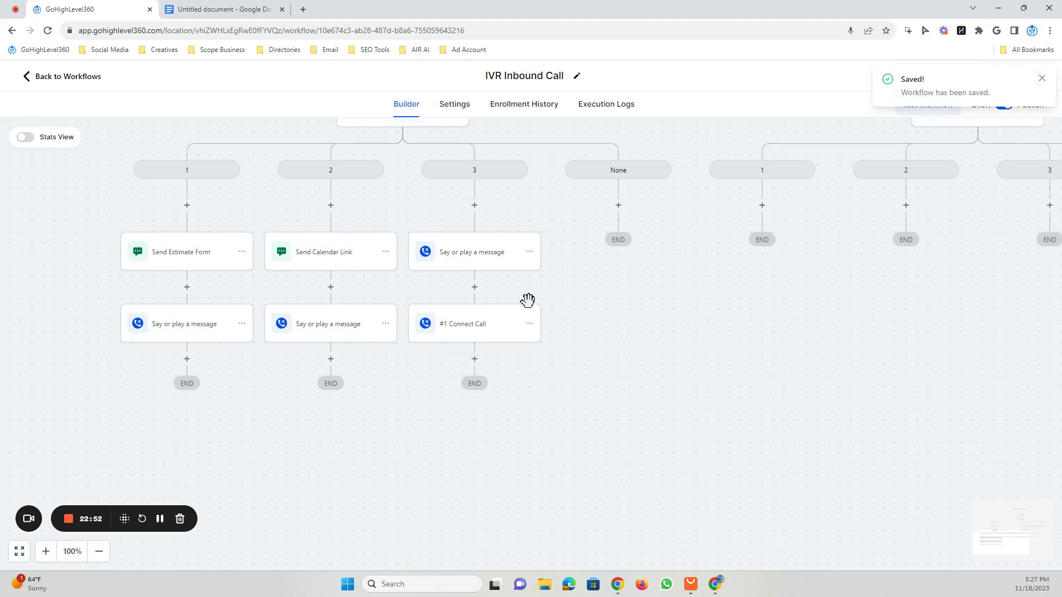
click(475, 360)
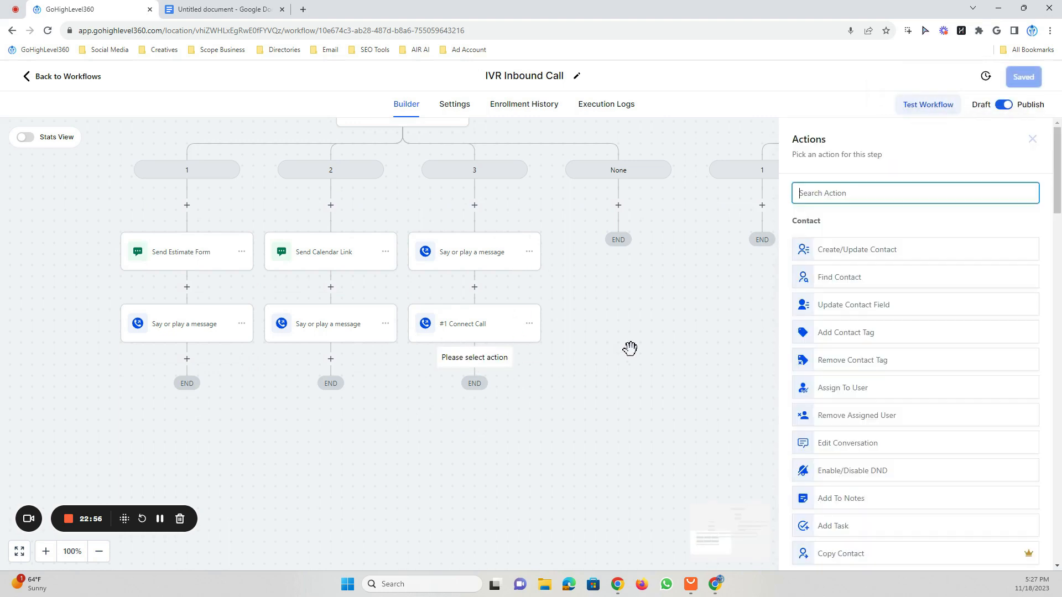
scroll(907, 376, down, 9)
scroll(909, 381, down, 6)
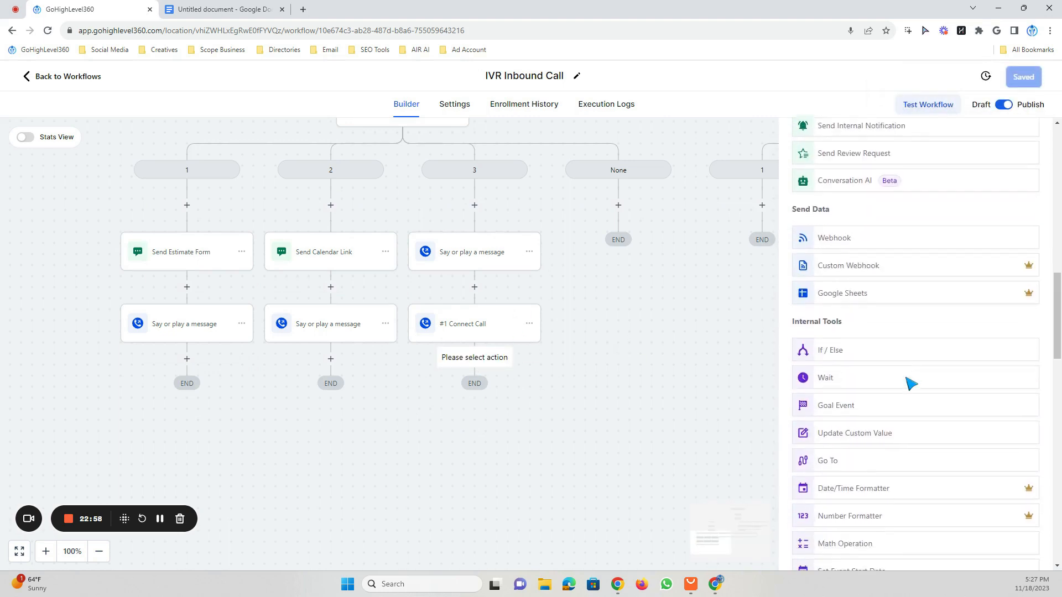
click(843, 282)
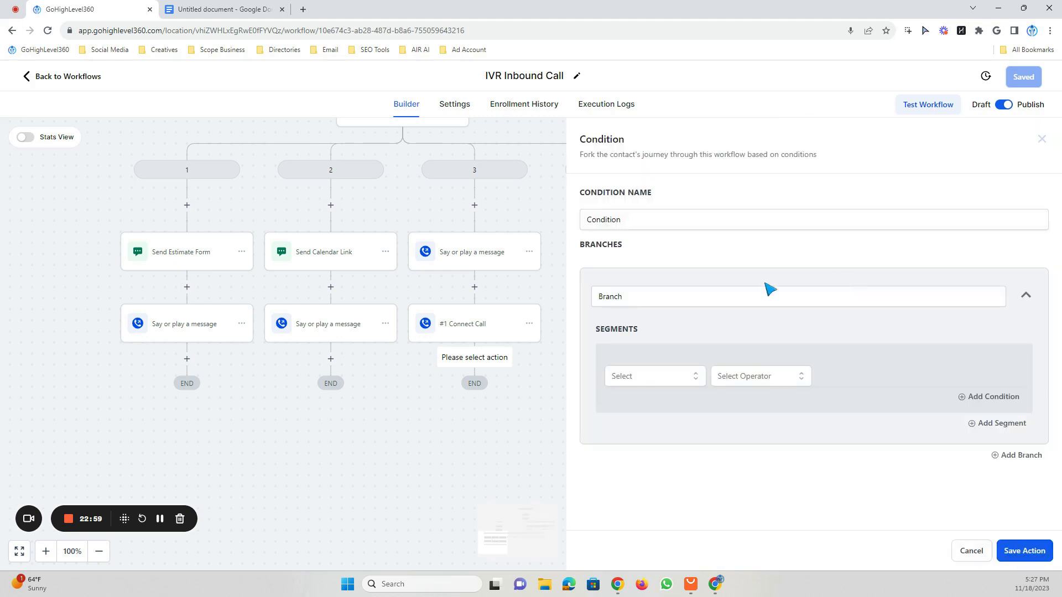
double_click(645, 228)
key(BackSpace)
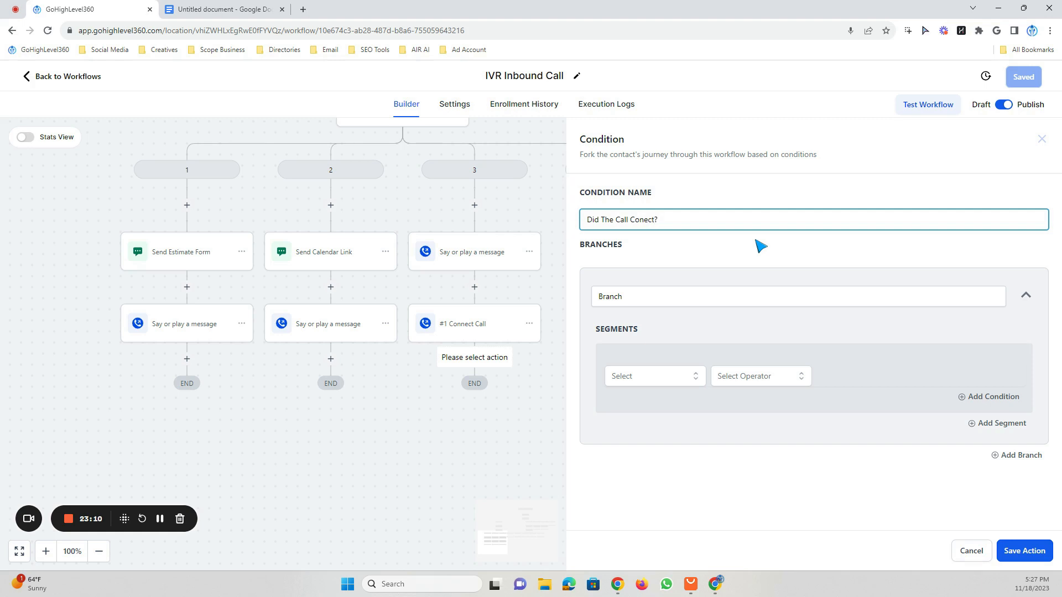
Rename the condition's branch to "No" and open the condition type choices for its first segment.
drag(646, 304, 566, 293)
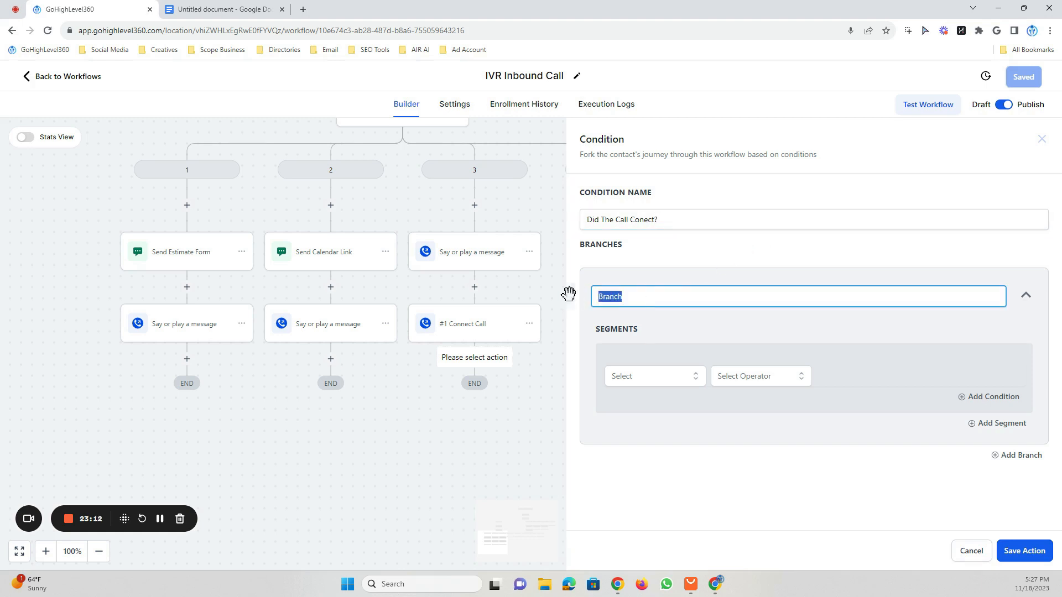
key(BackSpace)
text(No)
click(691, 381)
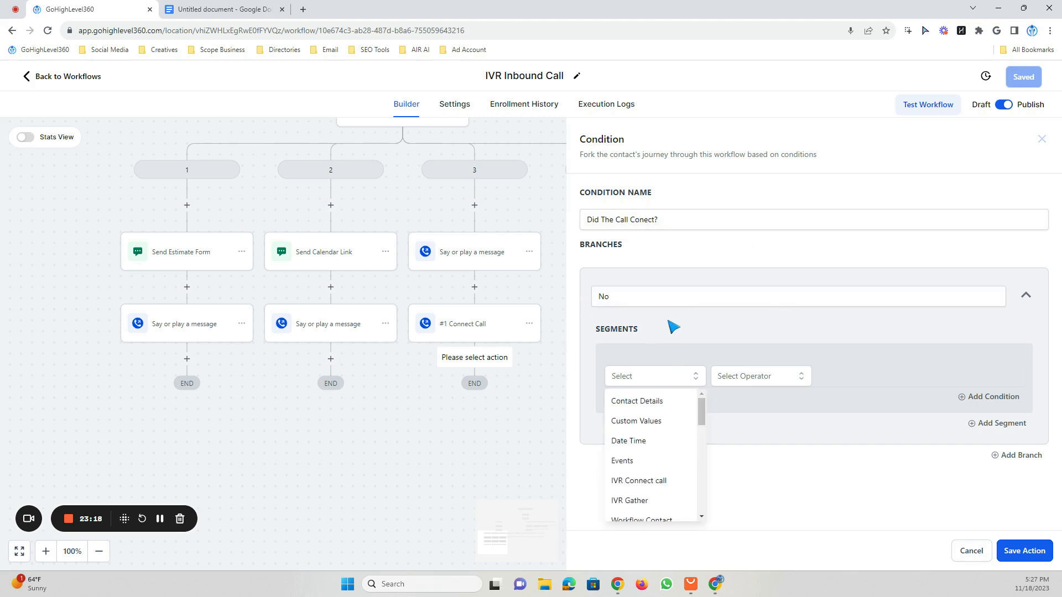
Set the No branch's first condition to the #1 Connect Call's Call Status, operator Is, value No answer.
scroll(660, 443, down, 1)
scroll(660, 446, up, 1)
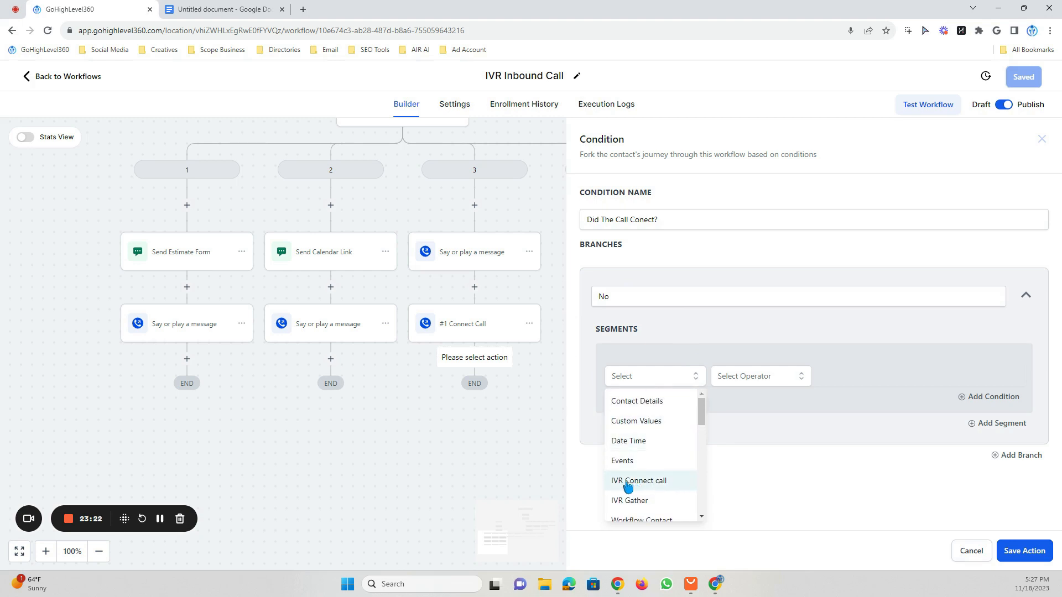
click(679, 489)
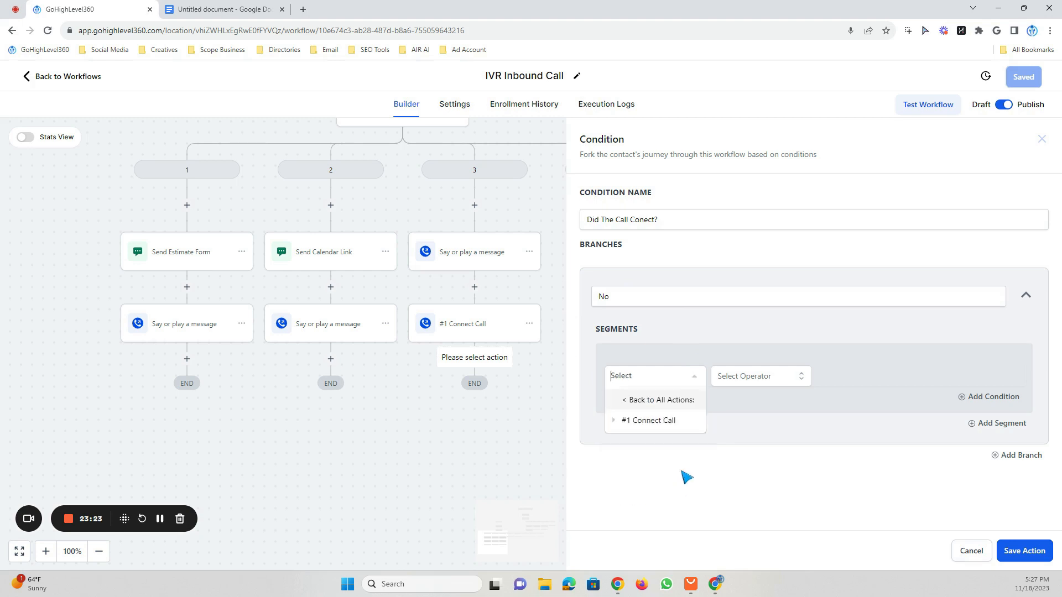
click(652, 423)
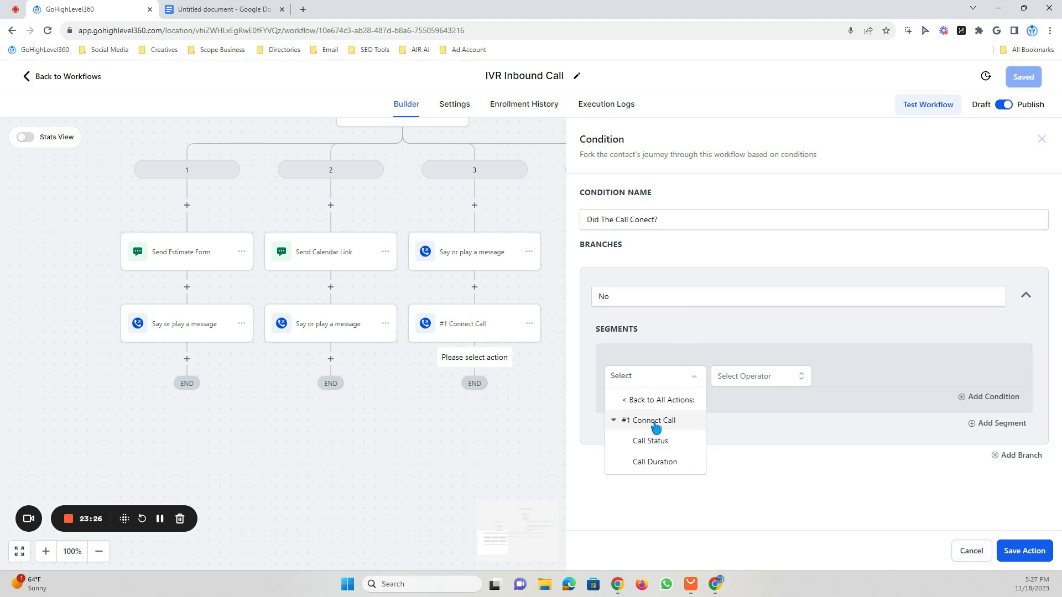
click(652, 442)
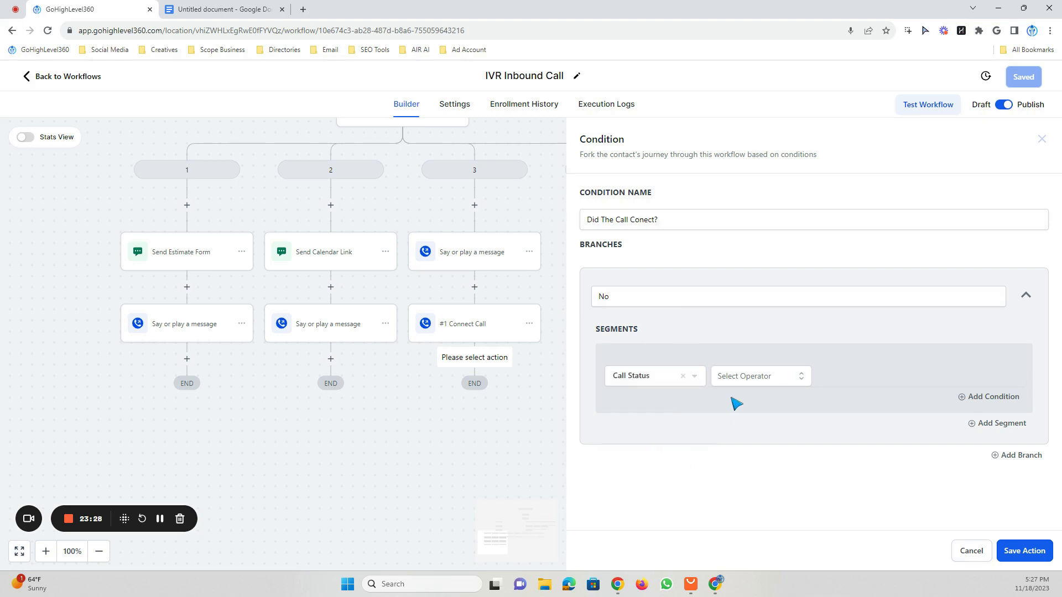
click(741, 382)
click(742, 399)
click(830, 381)
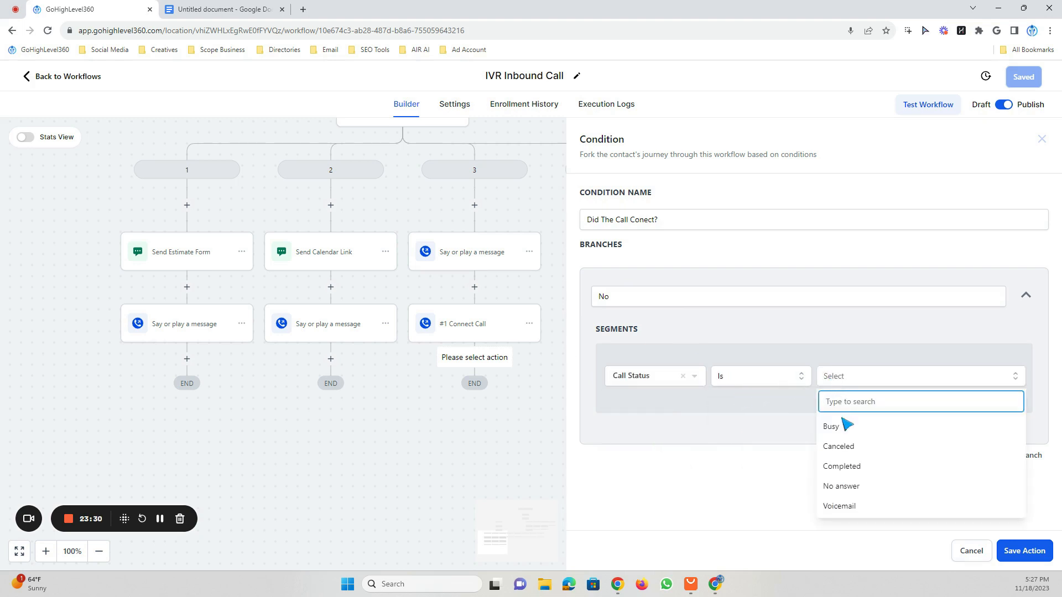
click(845, 488)
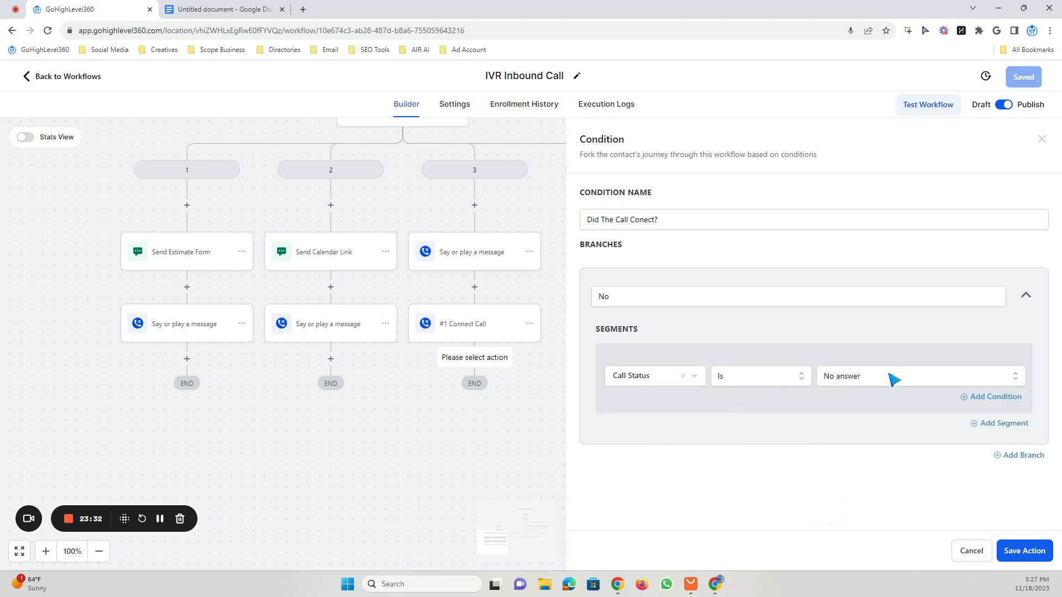
Add a second segment joined by OR, with the #1 Connect Call's Call Status Is Busy.
click(1004, 423)
scroll(642, 431, down, 2)
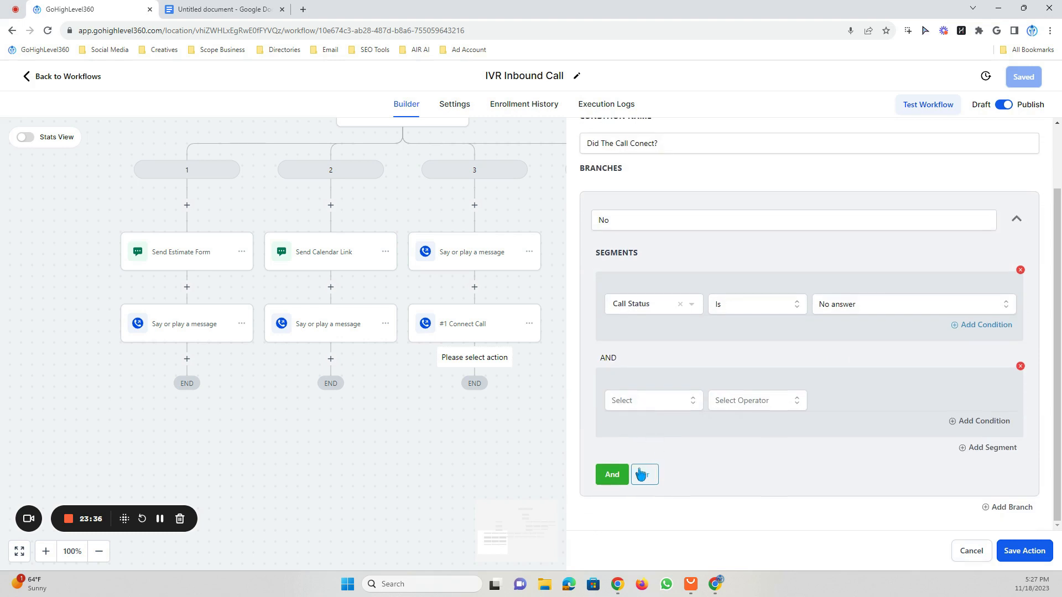
click(643, 476)
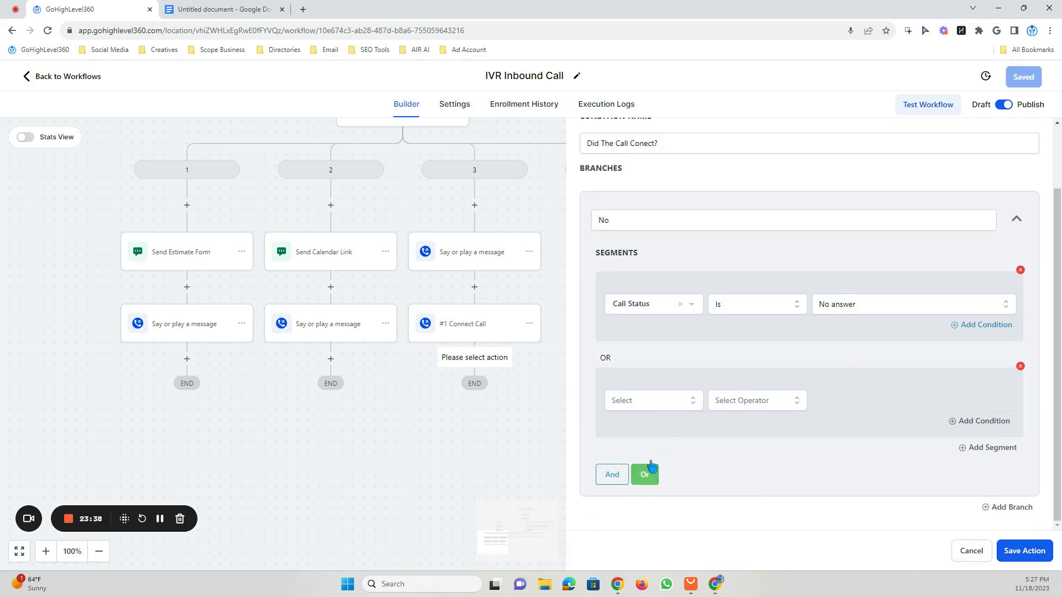
click(648, 402)
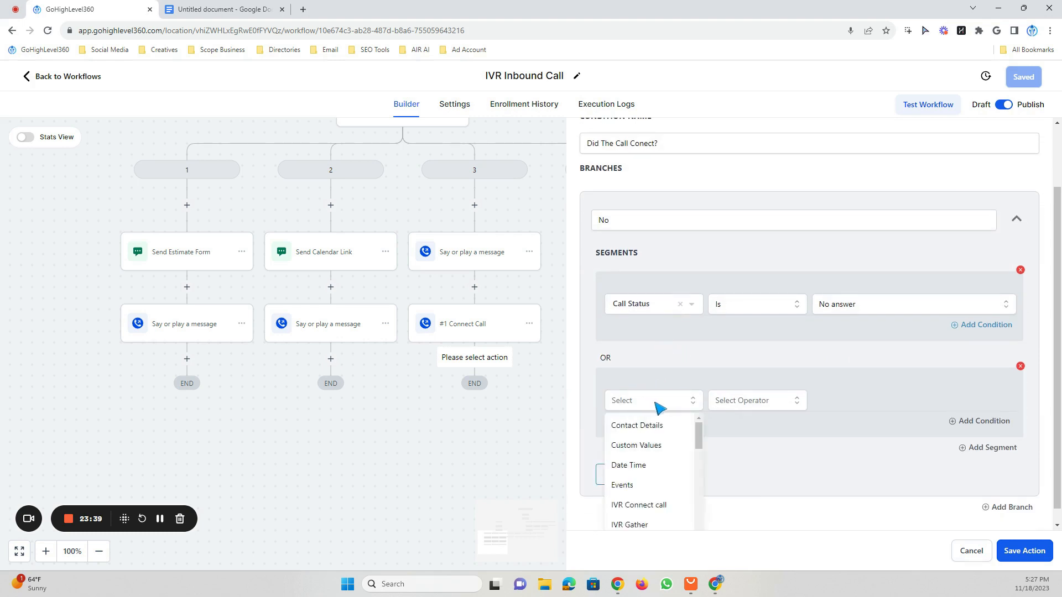
click(628, 507)
click(663, 446)
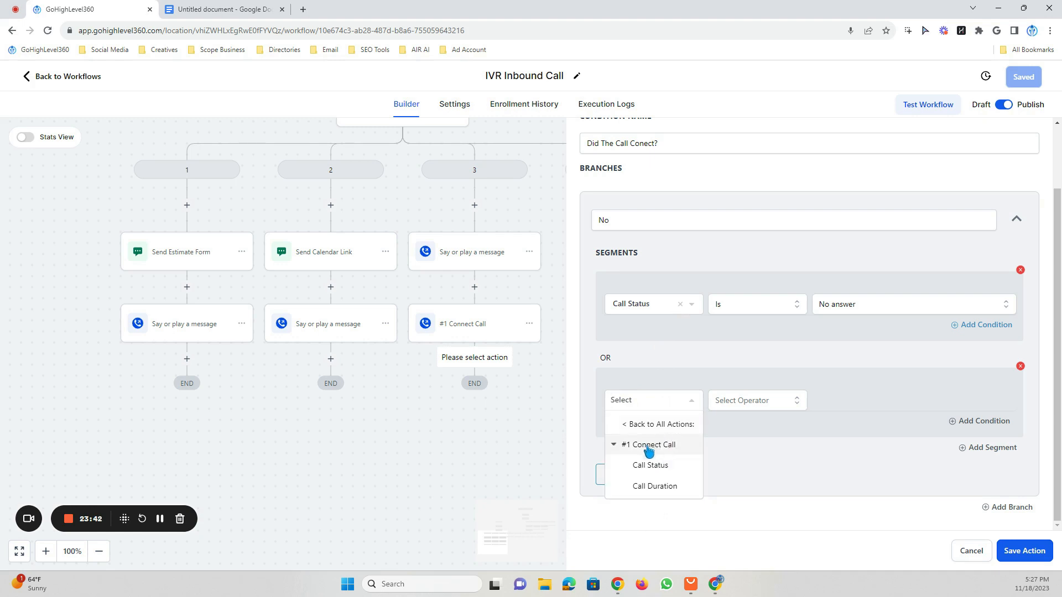
click(666, 465)
click(740, 406)
click(800, 421)
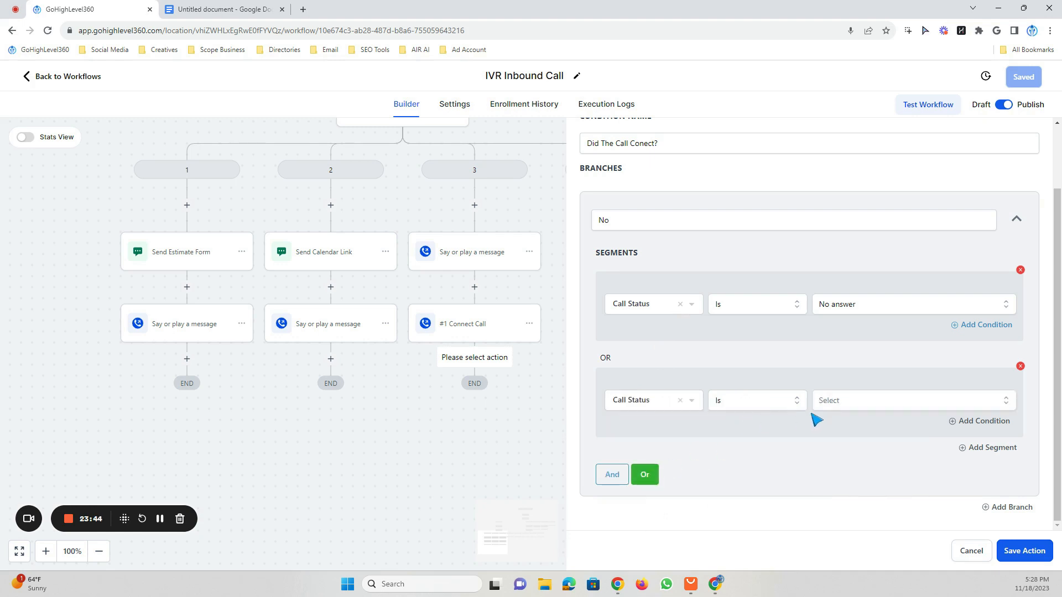
click(833, 408)
click(841, 454)
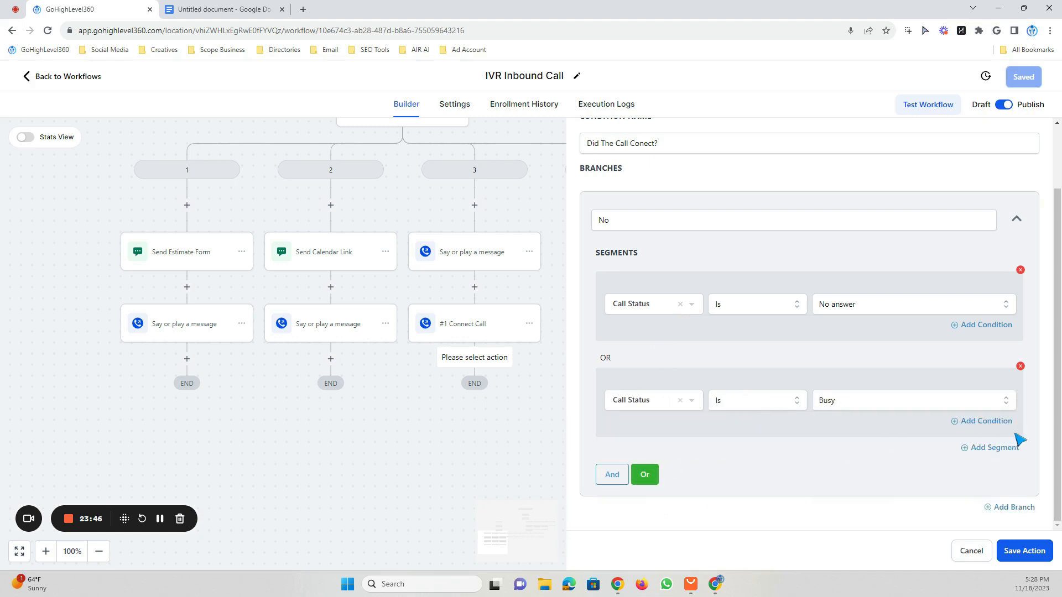
Add a third OR segment to the No branch, with the #1 Connect Call's Call Status Is Canceled.
click(994, 447)
scroll(664, 407, down, 2)
click(643, 403)
click(647, 505)
click(661, 443)
click(669, 468)
click(750, 404)
click(740, 429)
click(852, 400)
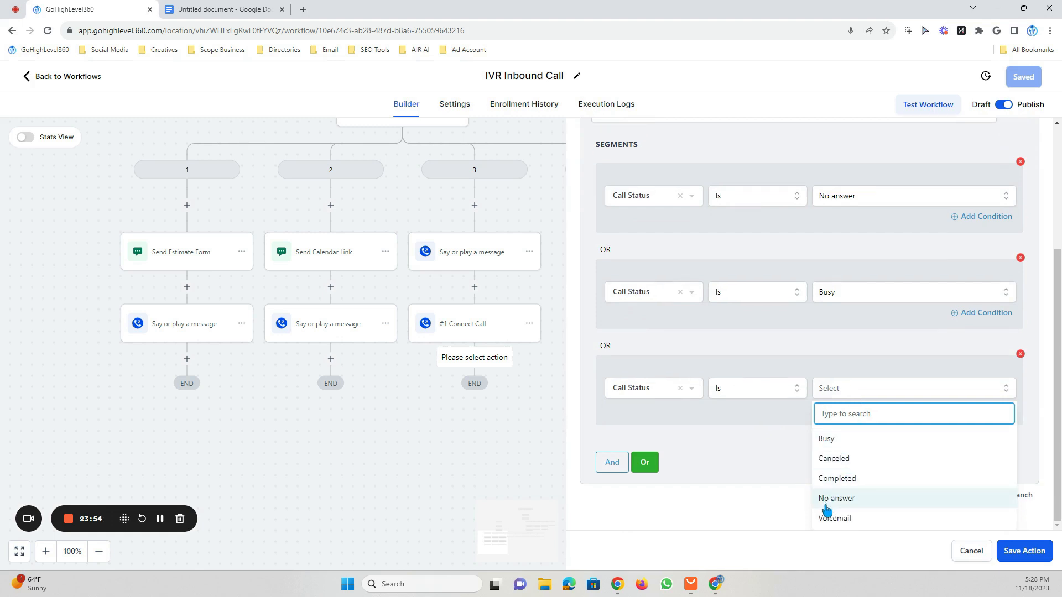
click(864, 461)
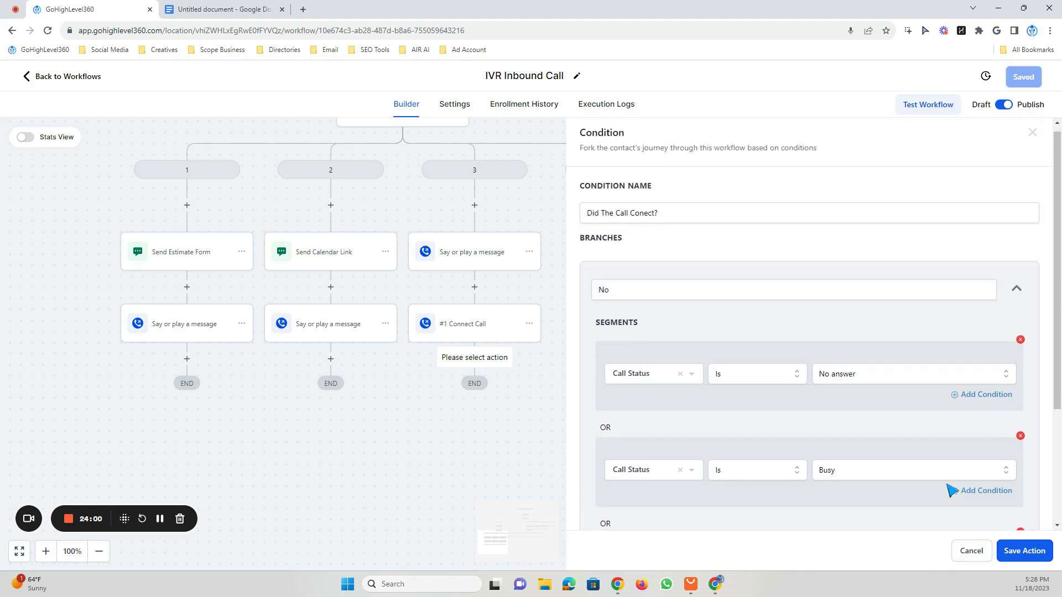
Save the "Did The Call Conect?" condition and the workflow.
click(1024, 551)
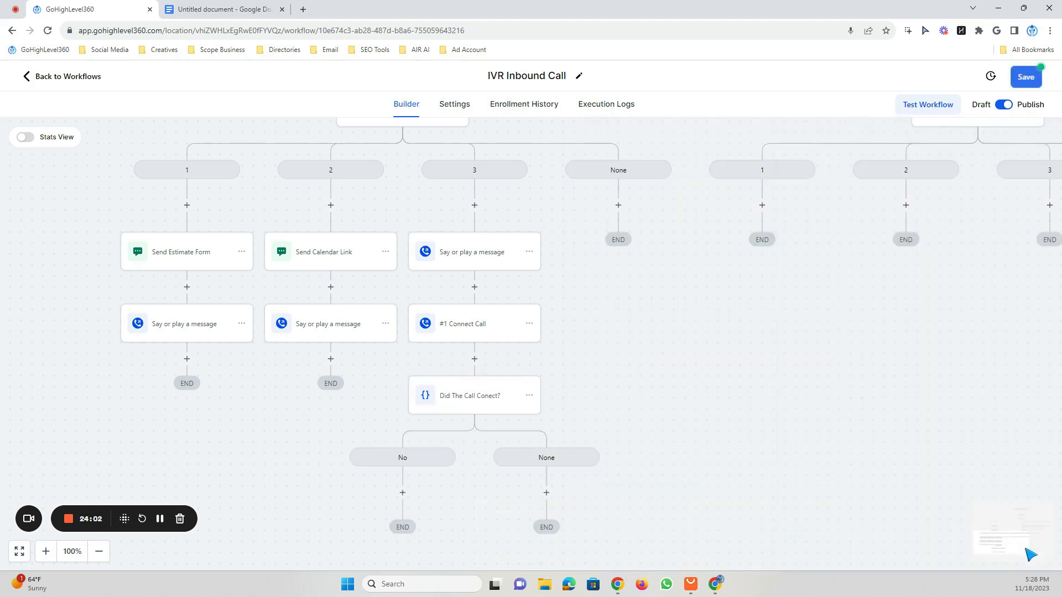
click(1025, 75)
scroll(590, 330, down, 3)
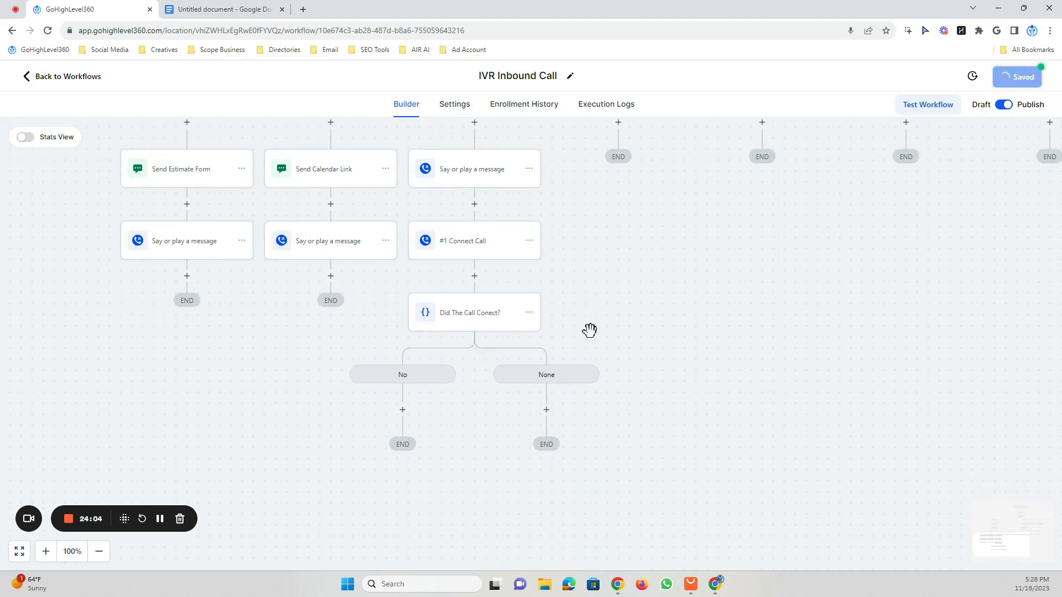
Copy the "Say or play a message" action above #1 Connect Call into the condition's No branch.
scroll(618, 274, up, 2)
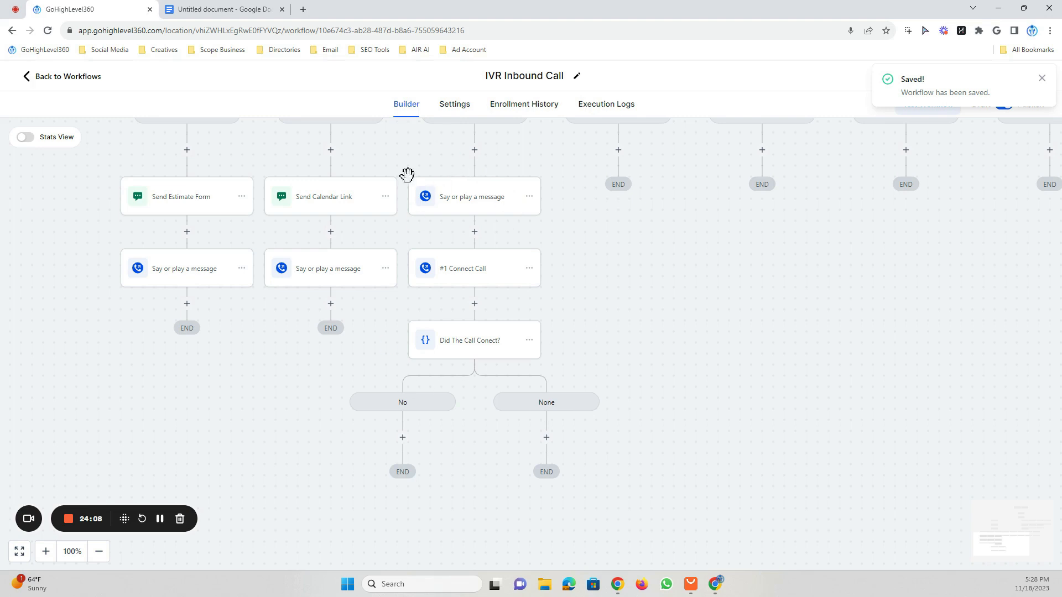
click(530, 197)
click(586, 242)
click(655, 228)
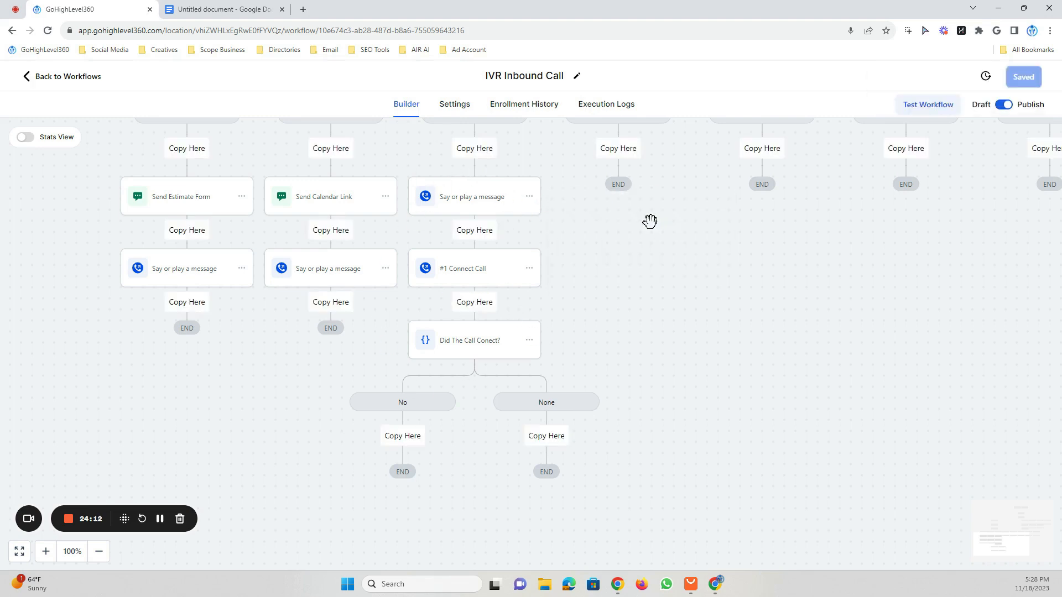
click(404, 437)
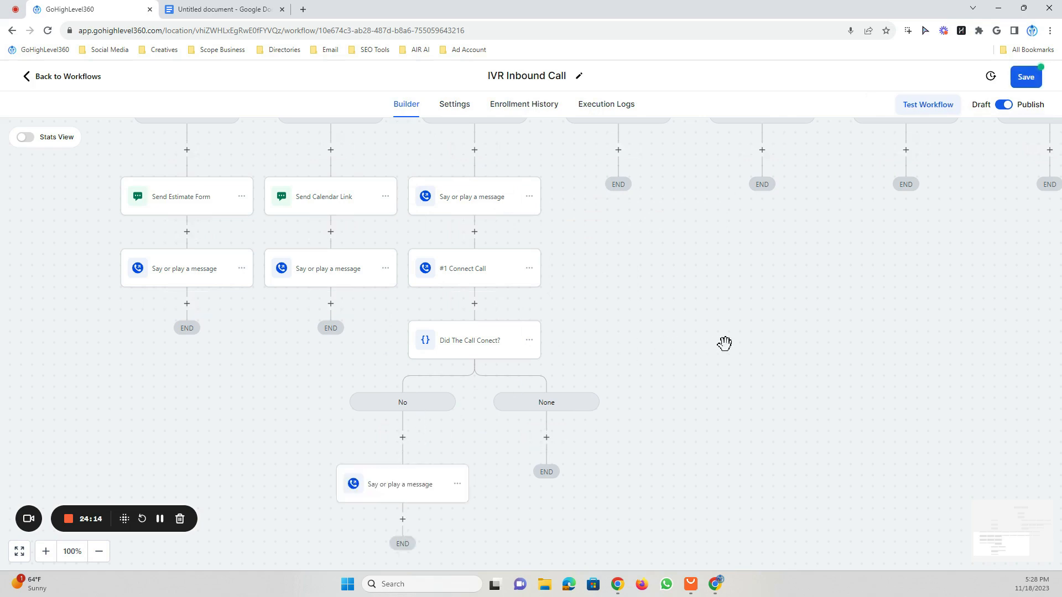
Replace the copied message's text with an apology that representatives are busy and a request to leave a name and number.
scroll(553, 332, down, 2)
scroll(518, 312, down, 1)
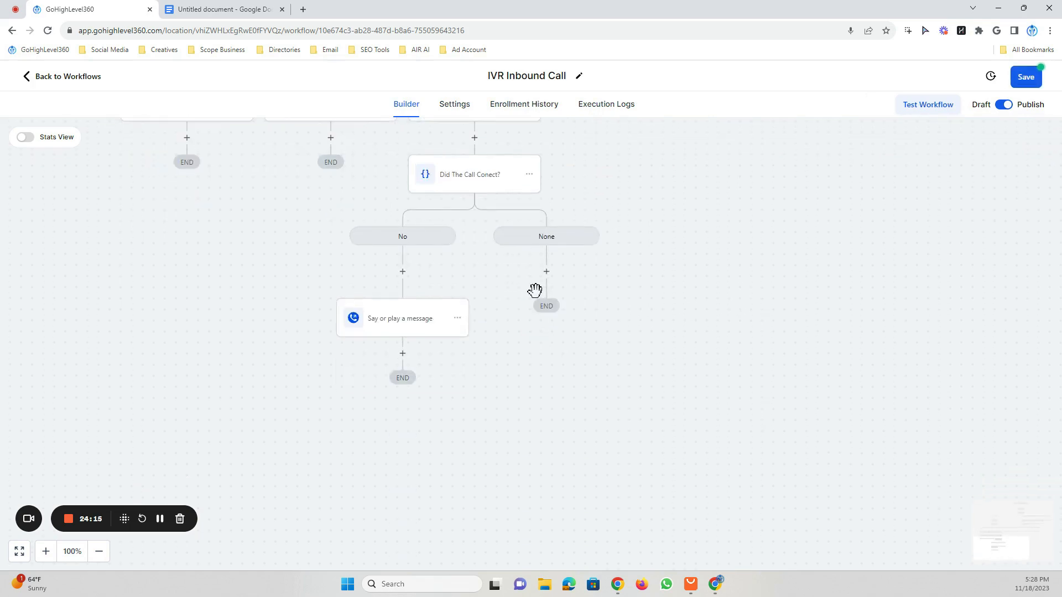
click(384, 319)
drag(801, 317, 1059, 317)
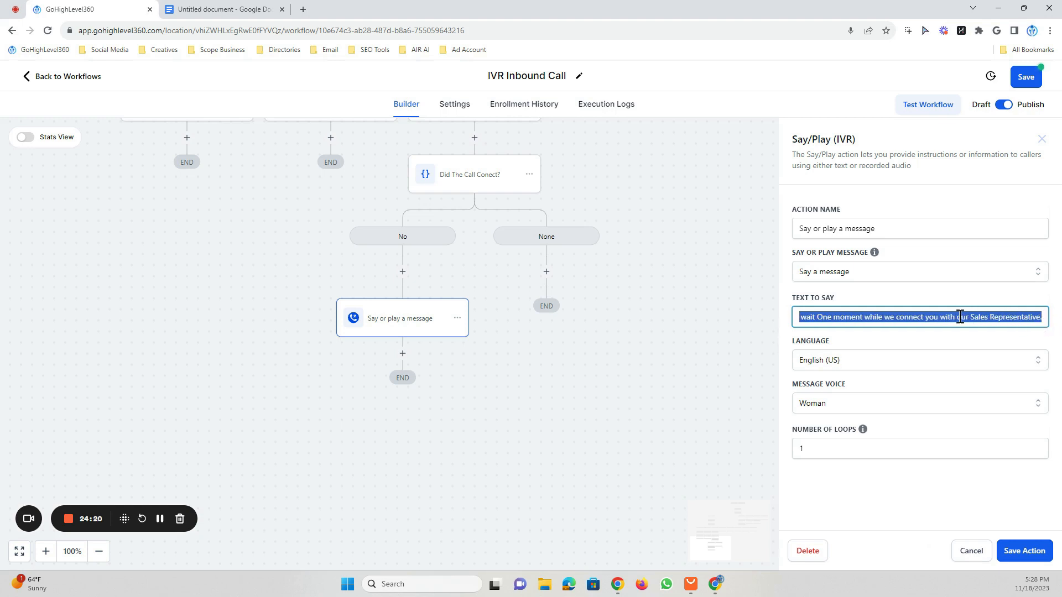
key(BackSpace)
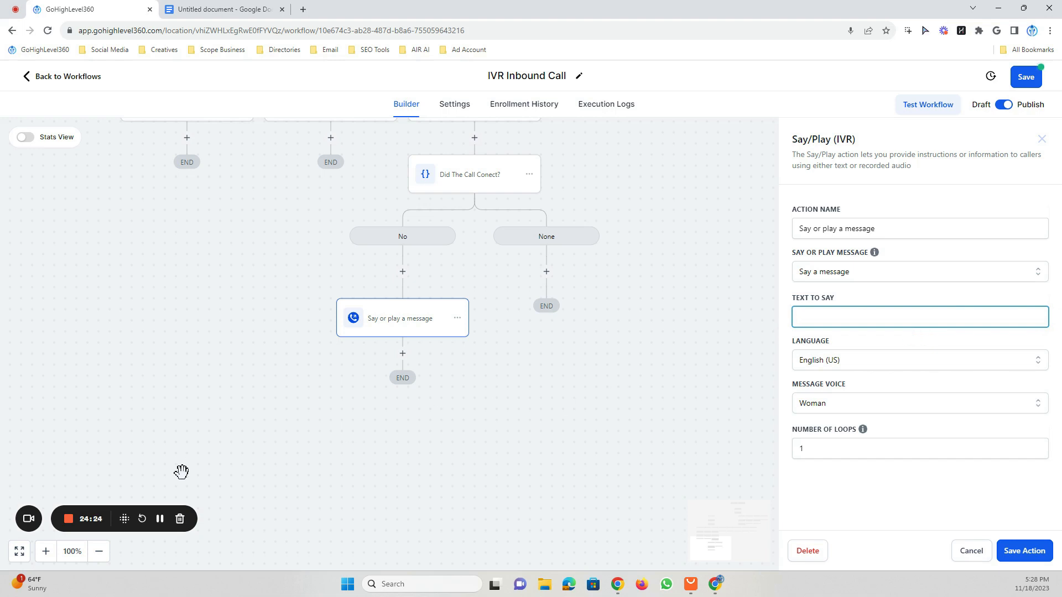
click(160, 519)
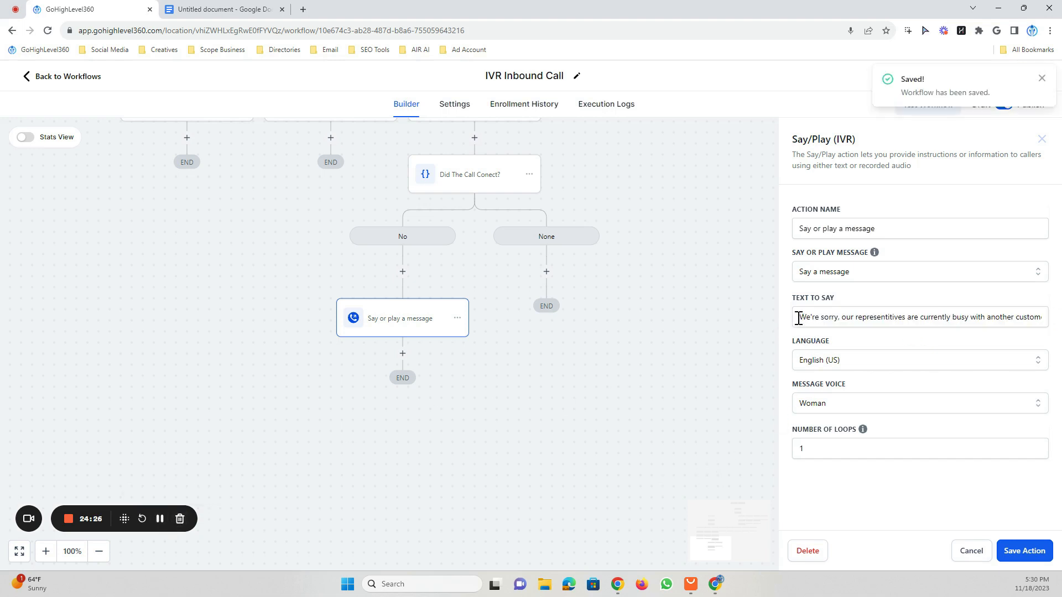
Save the reworded message action and the workflow.
drag(799, 318, 1057, 319)
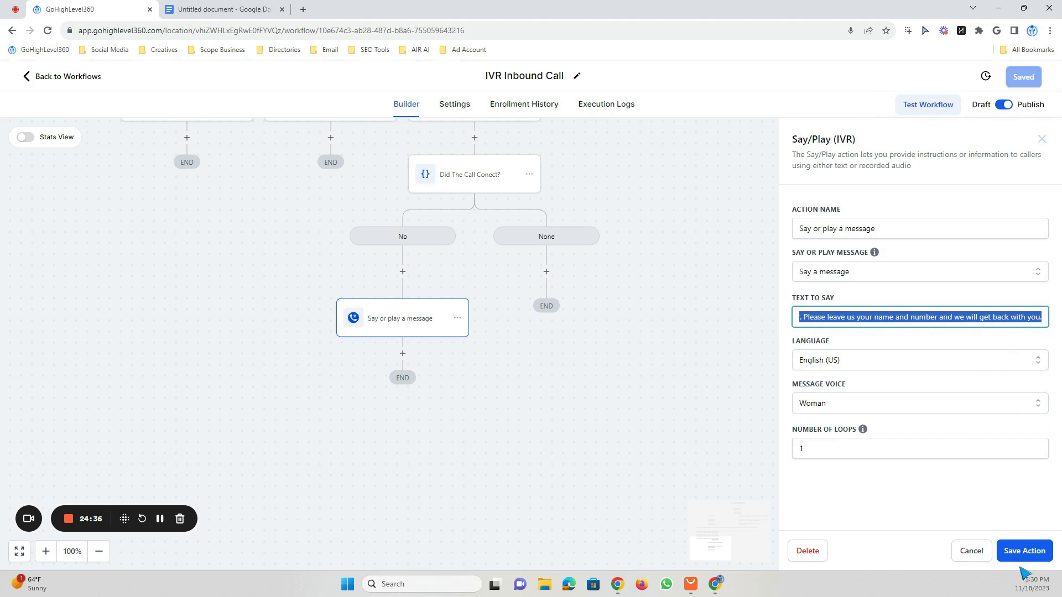
click(1002, 551)
click(1033, 80)
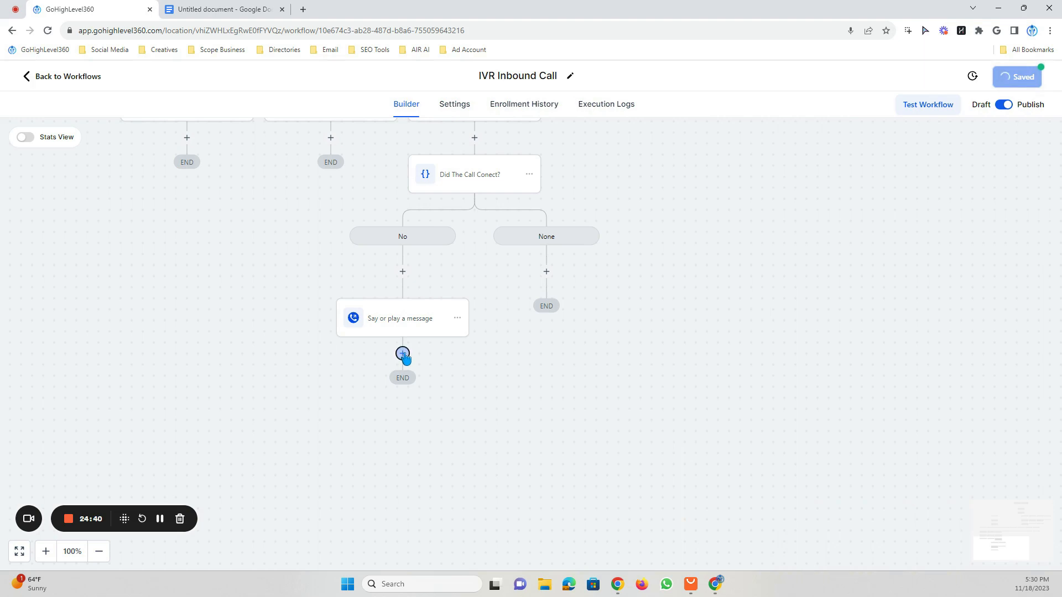
Insert a Record Voicemail action directly below the message in the No branch.
click(403, 354)
scroll(948, 457, down, 15)
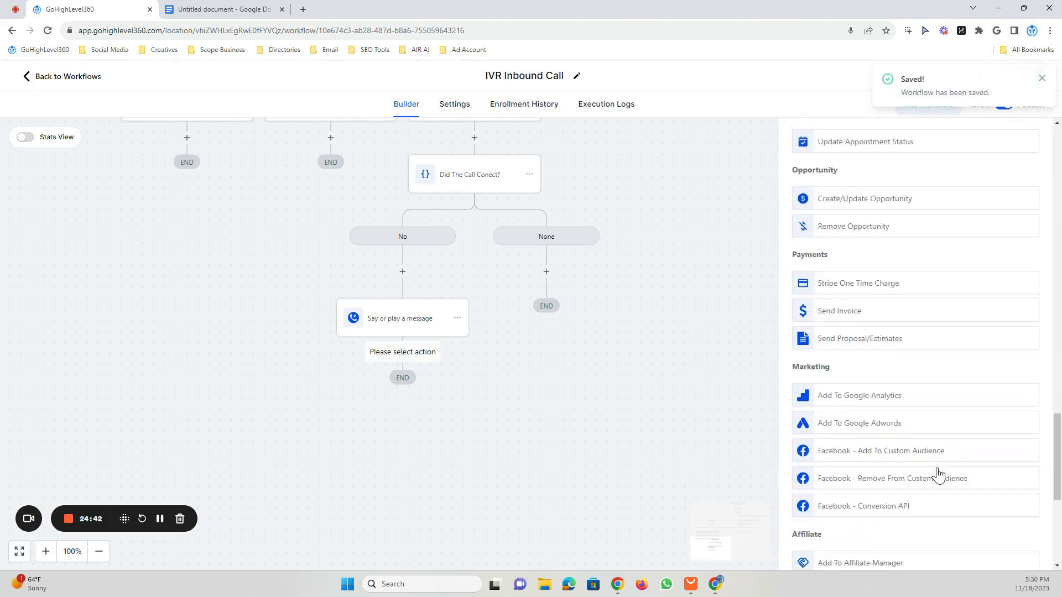
scroll(938, 475, down, 5)
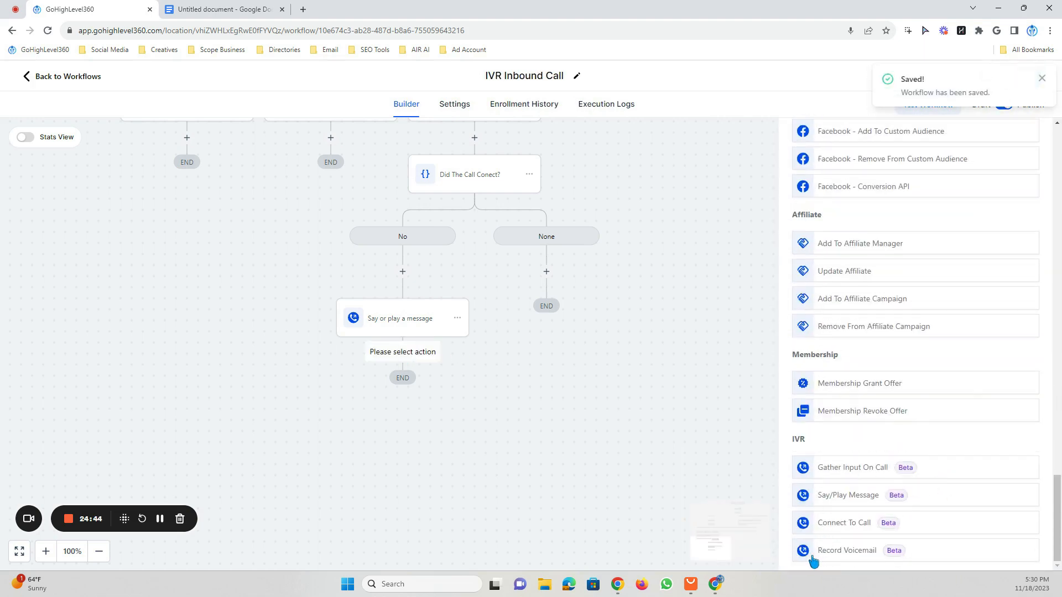
click(861, 558)
Set voicemail recording to stop after 15 seconds of silence, leave the stop keypress blank, and save the action and workflow.
click(841, 256)
mouse_move(888, 220)
mouse_down()
mouse_move(794, 221)
mouse_move(903, 218)
mouse_up()
click(893, 216)
click(838, 260)
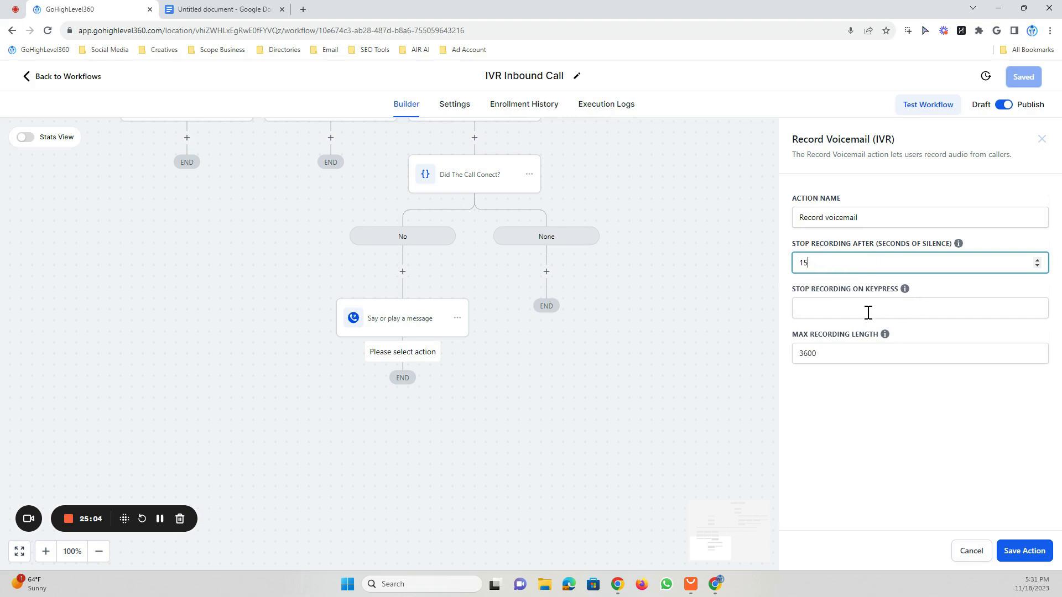
click(832, 311)
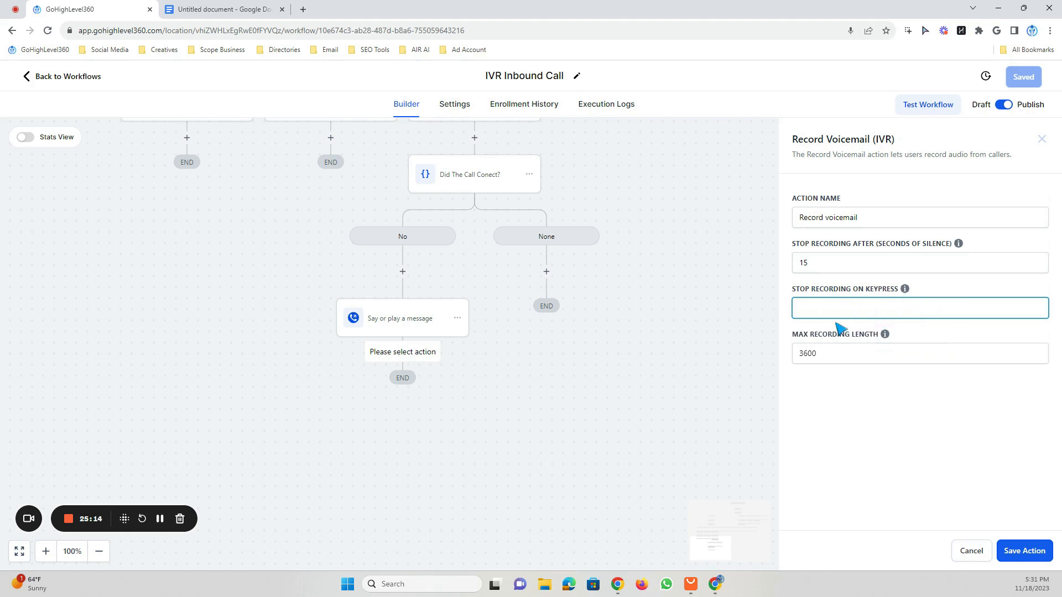
mouse_move(885, 335)
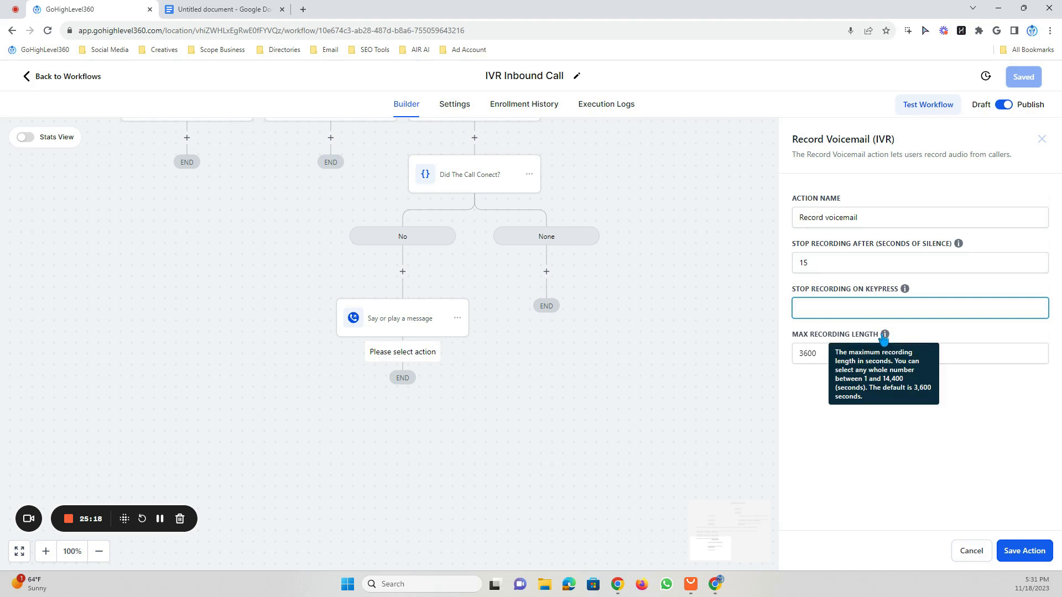
click(957, 353)
click(1017, 551)
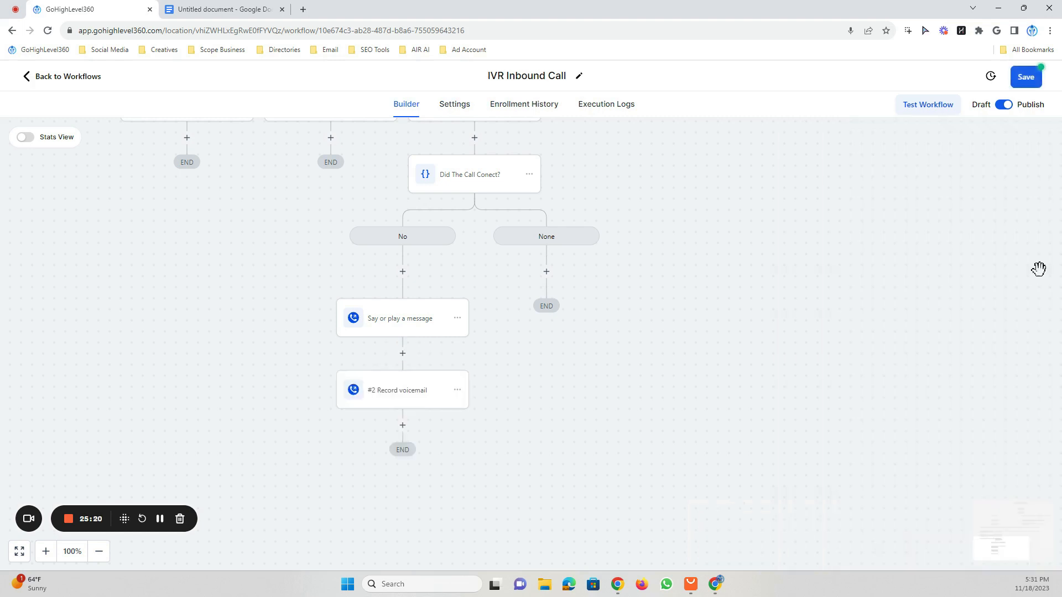
click(1026, 78)
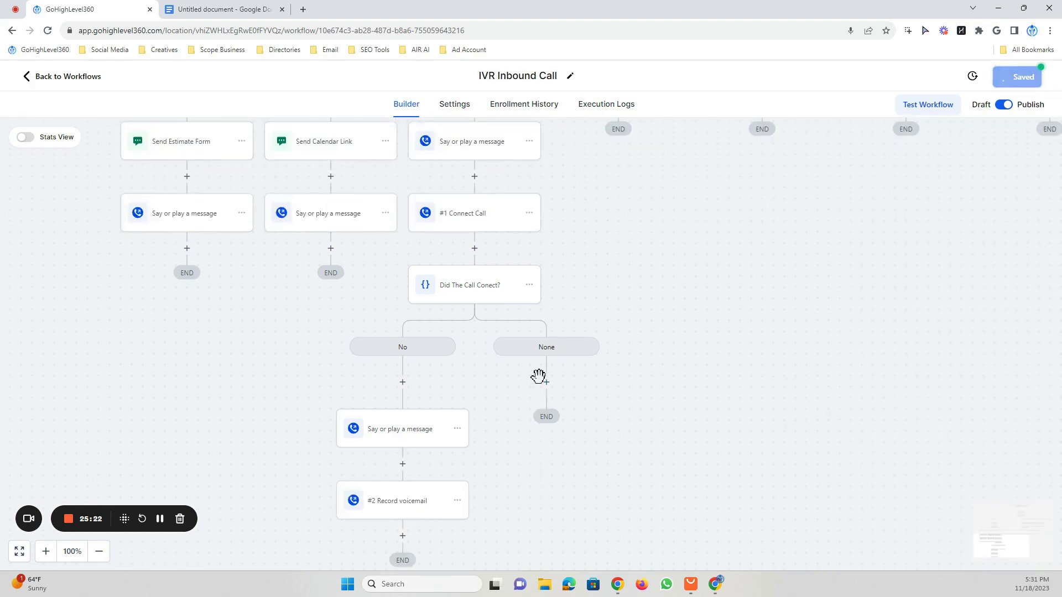
scroll(574, 363, down, 1)
scroll(474, 360, down, 1)
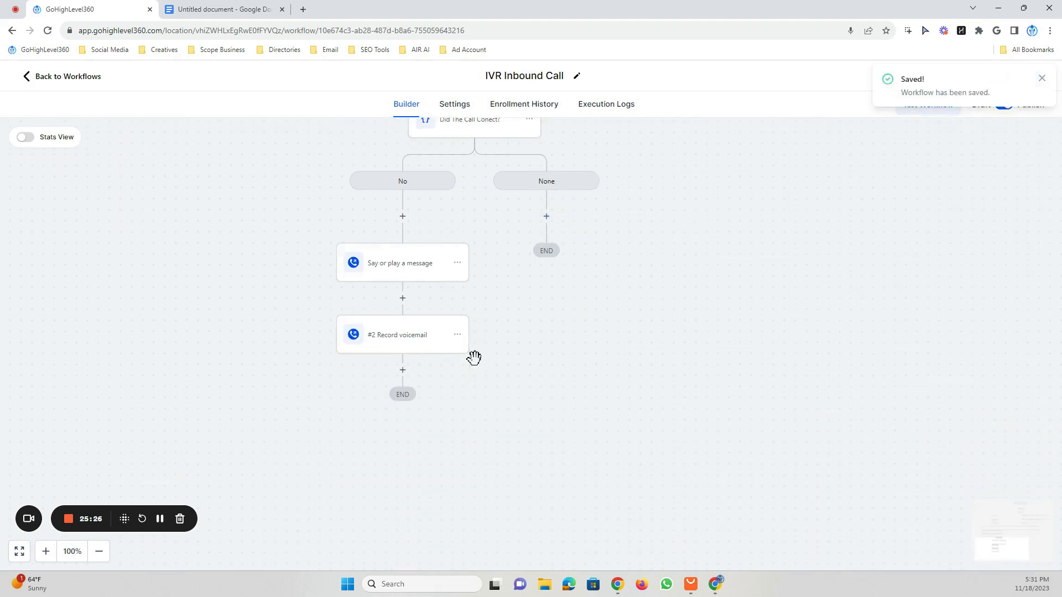
scroll(564, 355, up, 7)
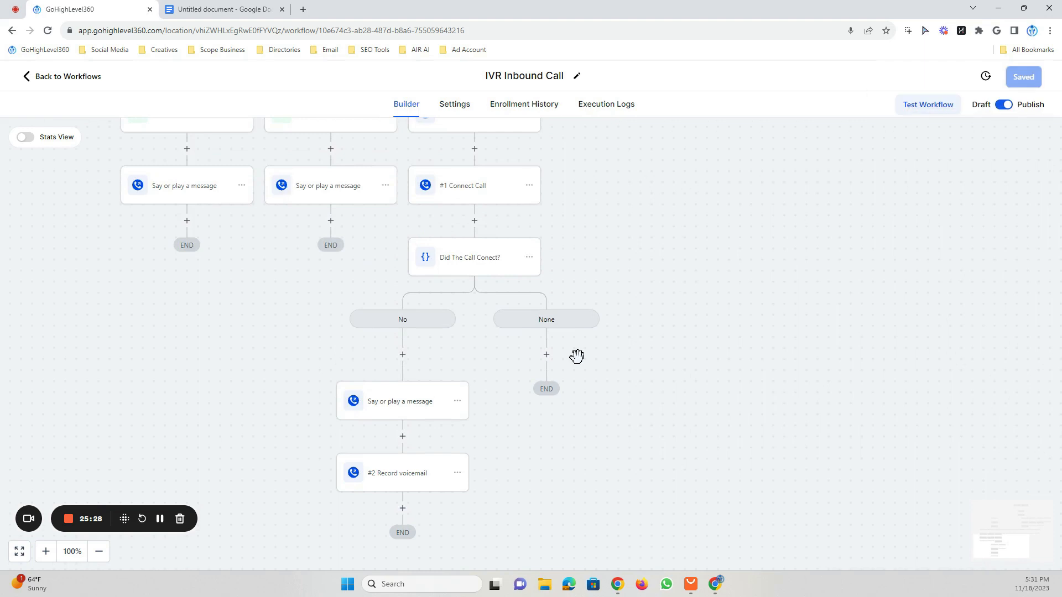
scroll(570, 357, up, 6)
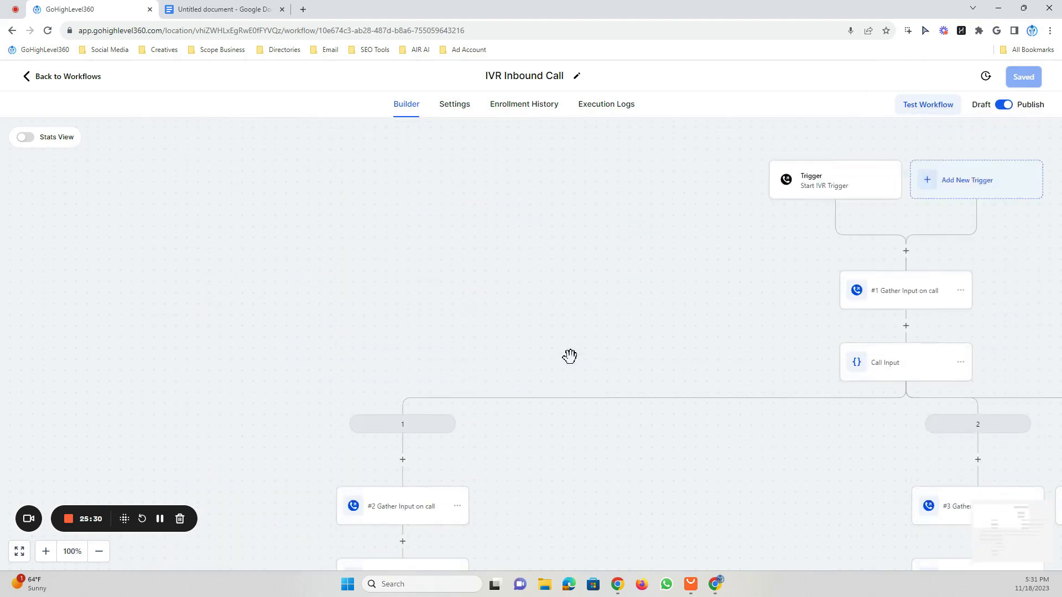
Review the workflow's branches from the first Gather Input action down to the Record Voicemail action.
drag(696, 356, 493, 343)
drag(490, 380, 456, 361)
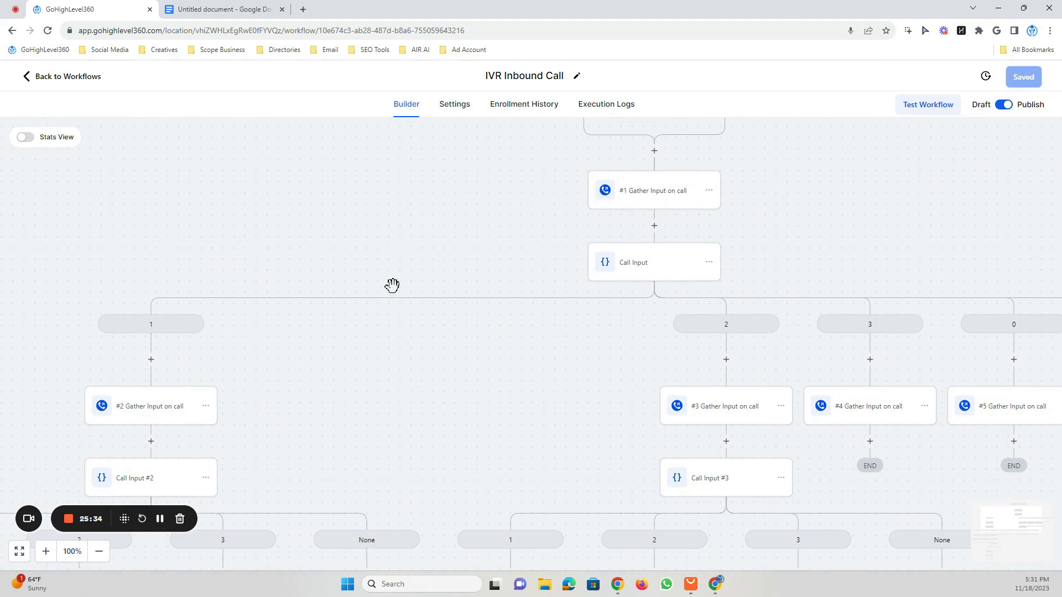
drag(383, 382, 605, 192)
drag(560, 380, 642, 230)
scroll(676, 403, down, 4)
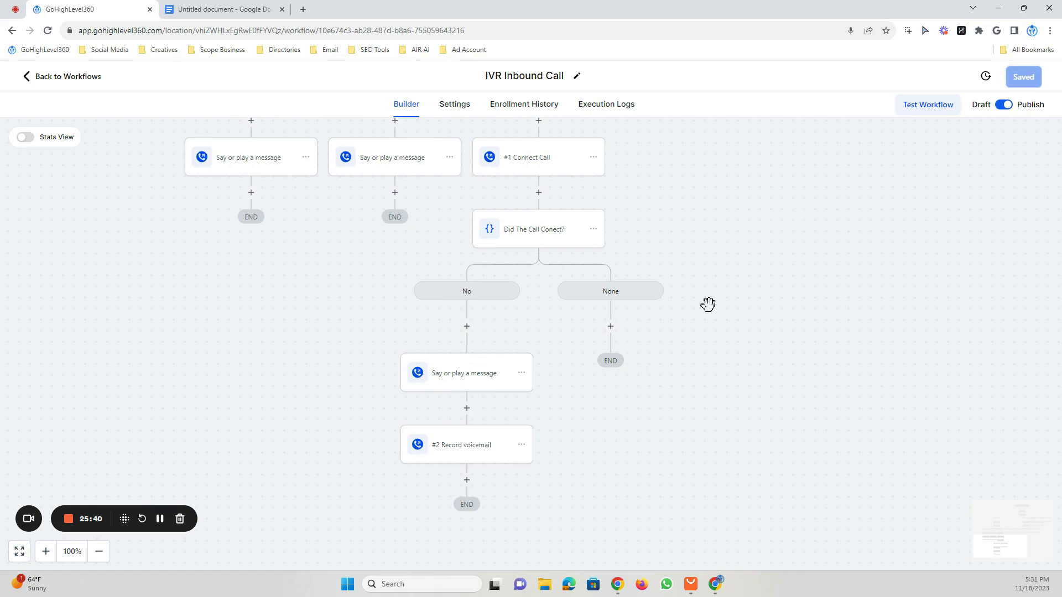
drag(768, 278, 754, 431)
drag(686, 276, 669, 438)
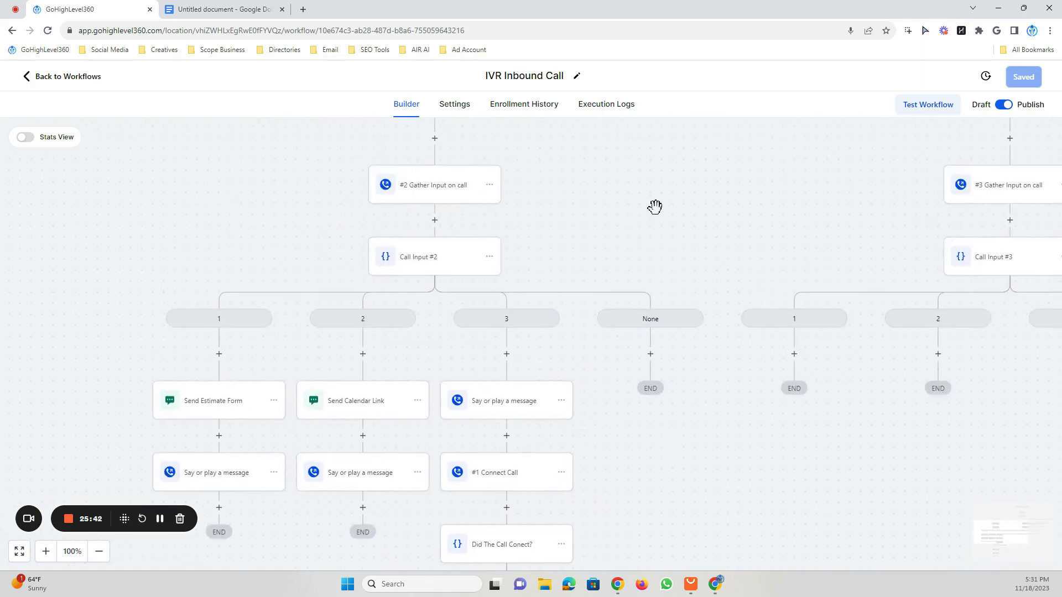
drag(656, 211, 665, 374)
Leave the workflow and show the custom field folders in the account settings.
click(67, 78)
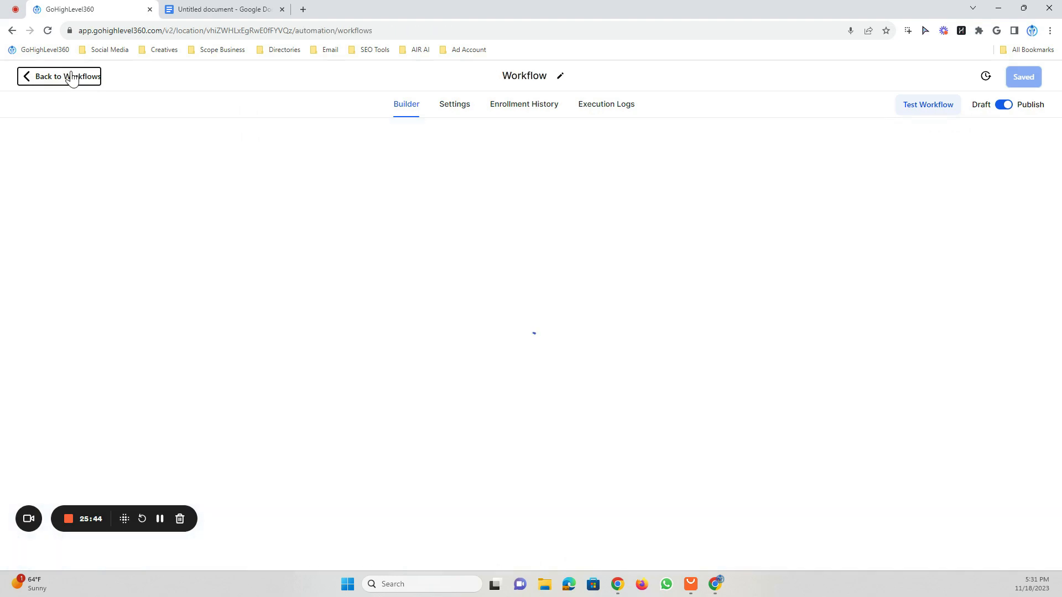
click(51, 554)
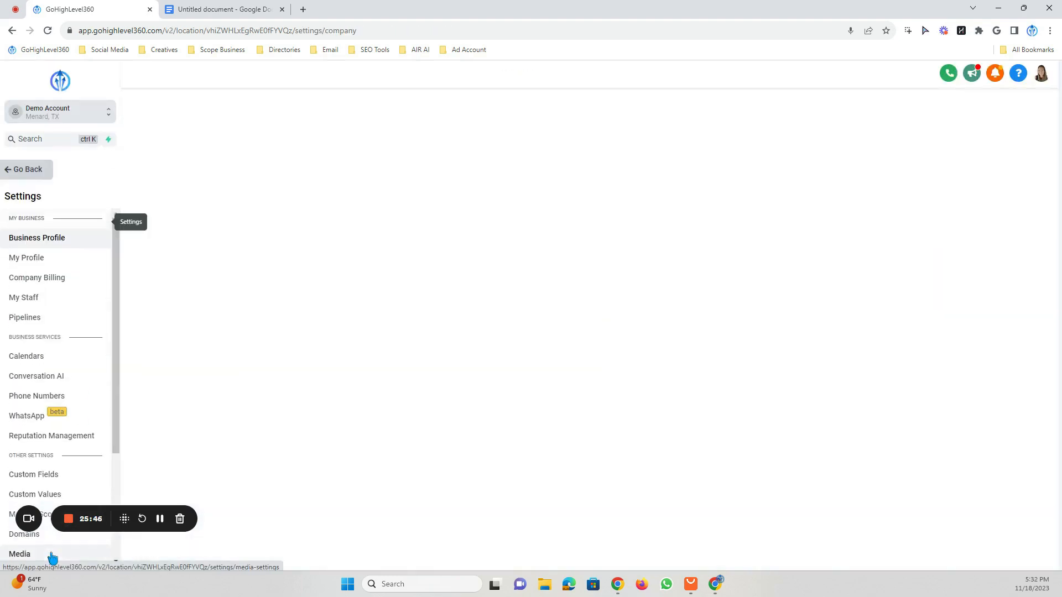
click(54, 479)
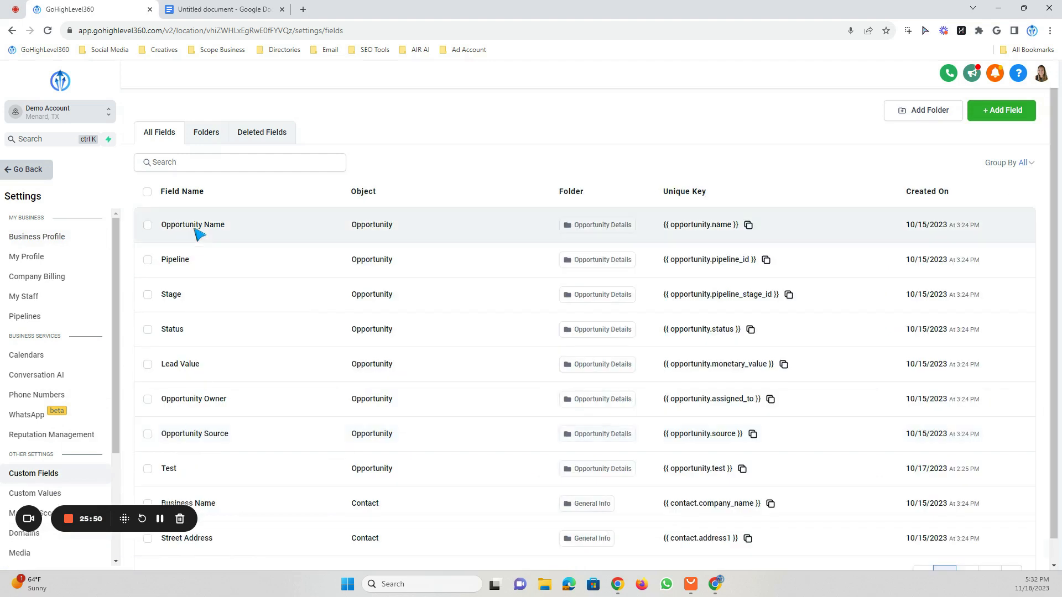
click(206, 135)
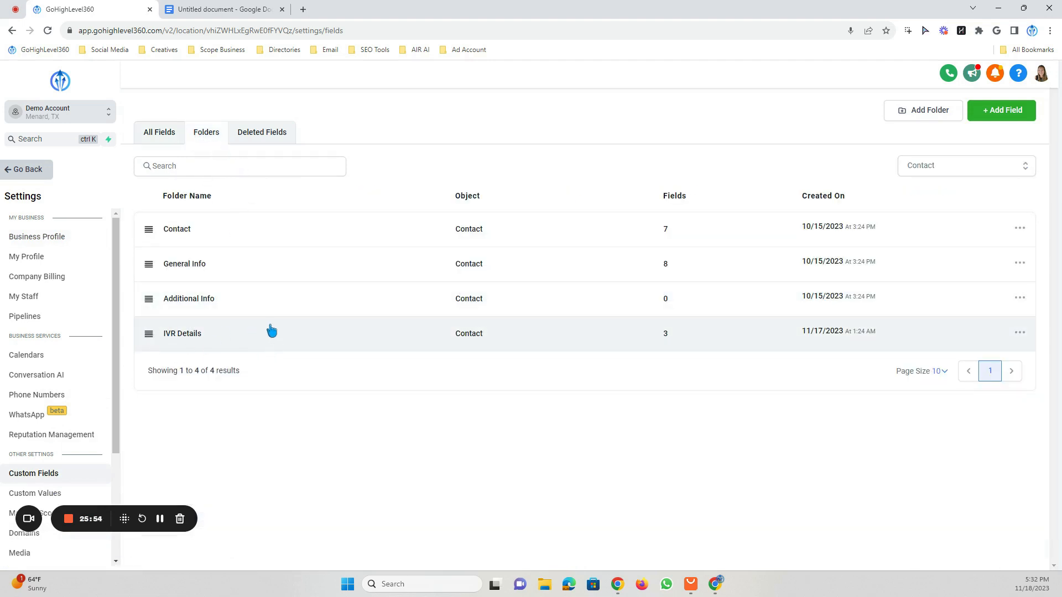
click(913, 110)
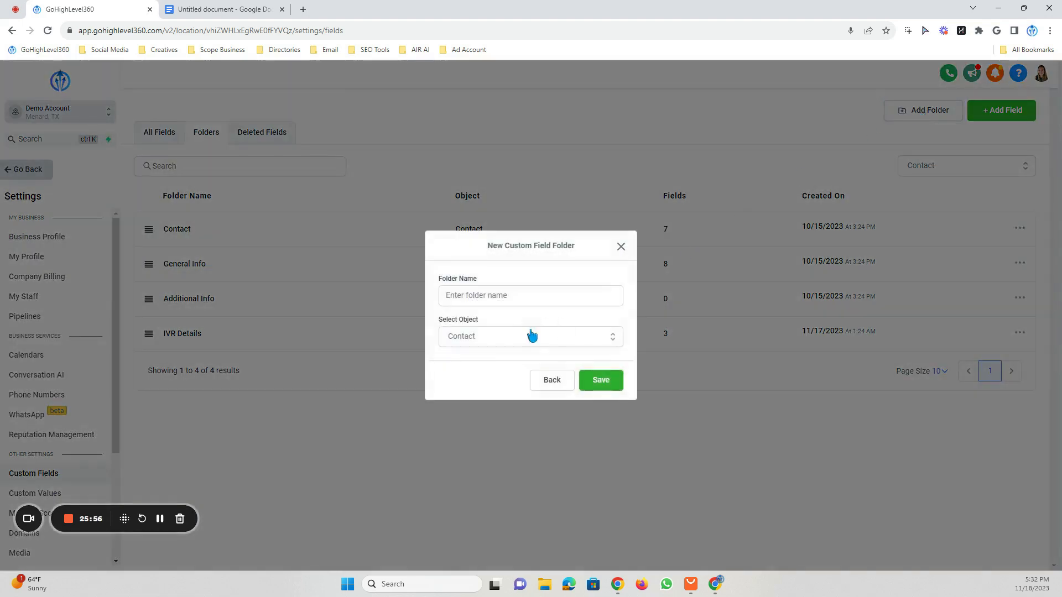
click(458, 300)
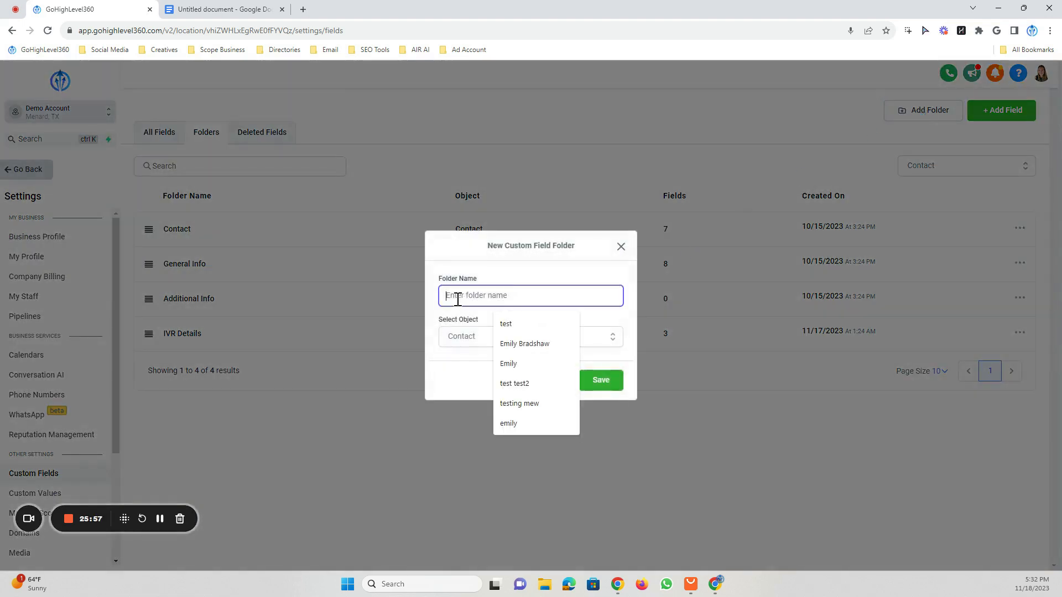
click(465, 337)
click(470, 359)
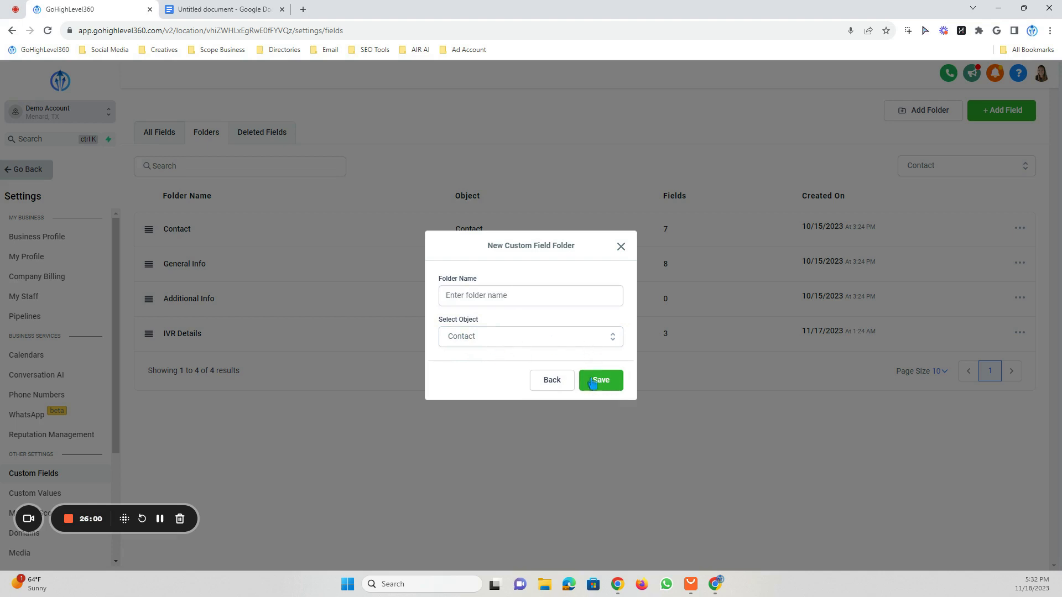
click(621, 246)
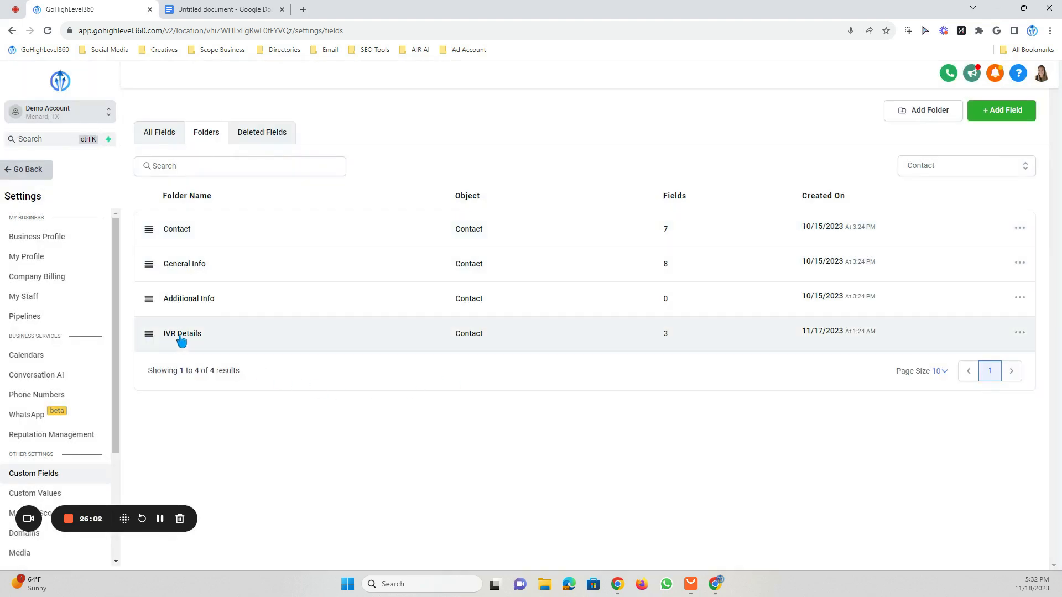
Open the IVR Details folder and copy the name of its Directory Number Dialed field without changing the field.
click(182, 336)
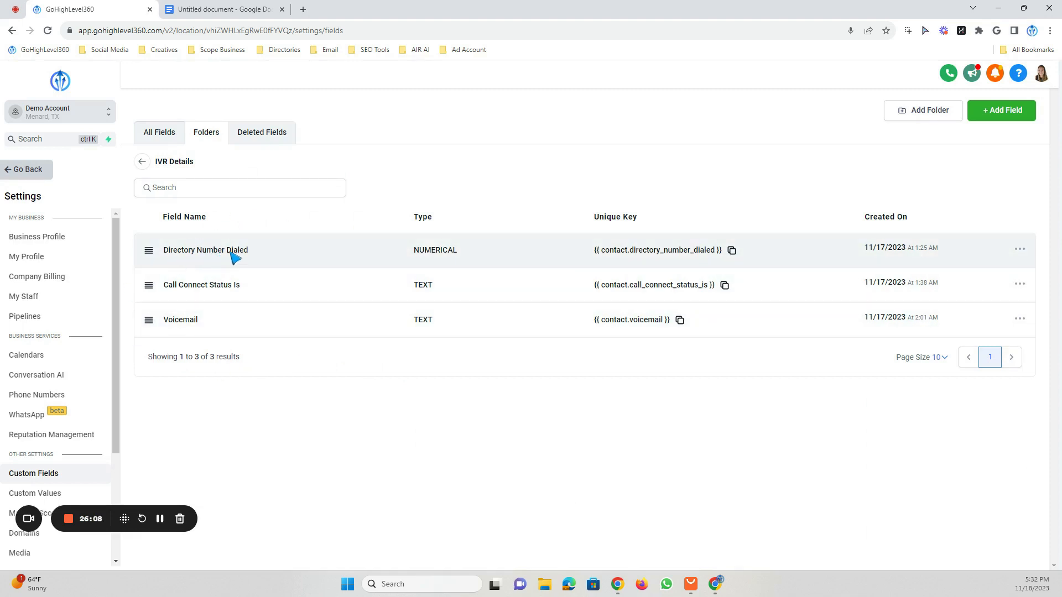
click(1019, 250)
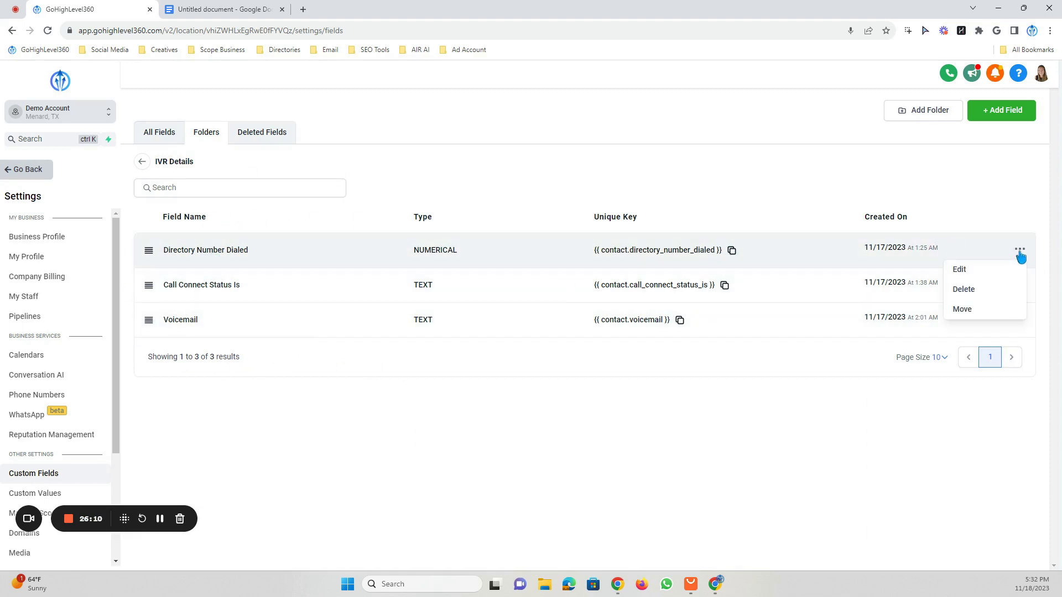
click(990, 269)
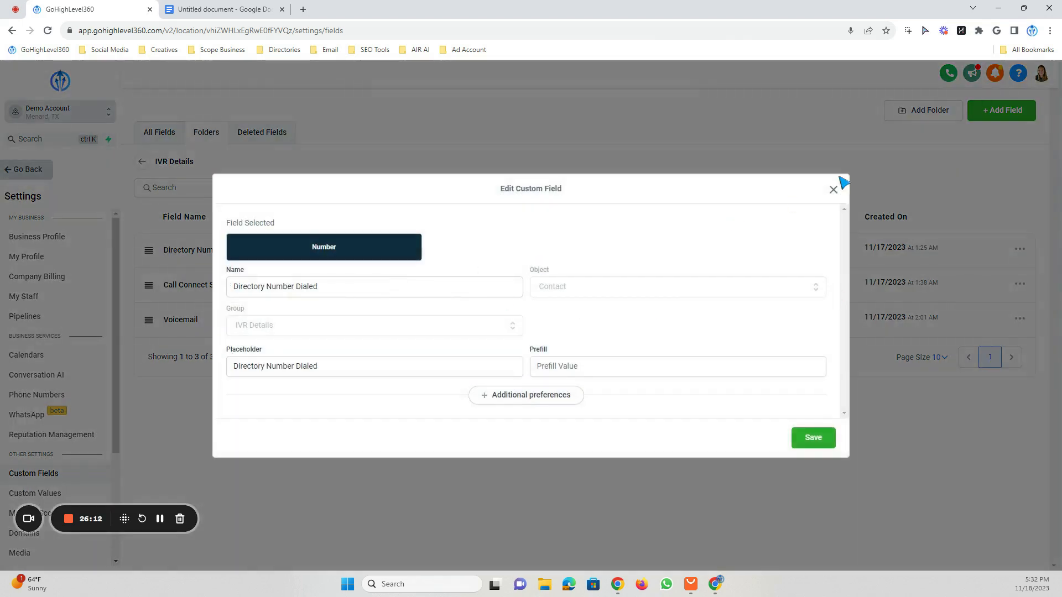
click(315, 287)
triple_click(315, 287)
right_click(265, 289)
click(295, 328)
click(833, 189)
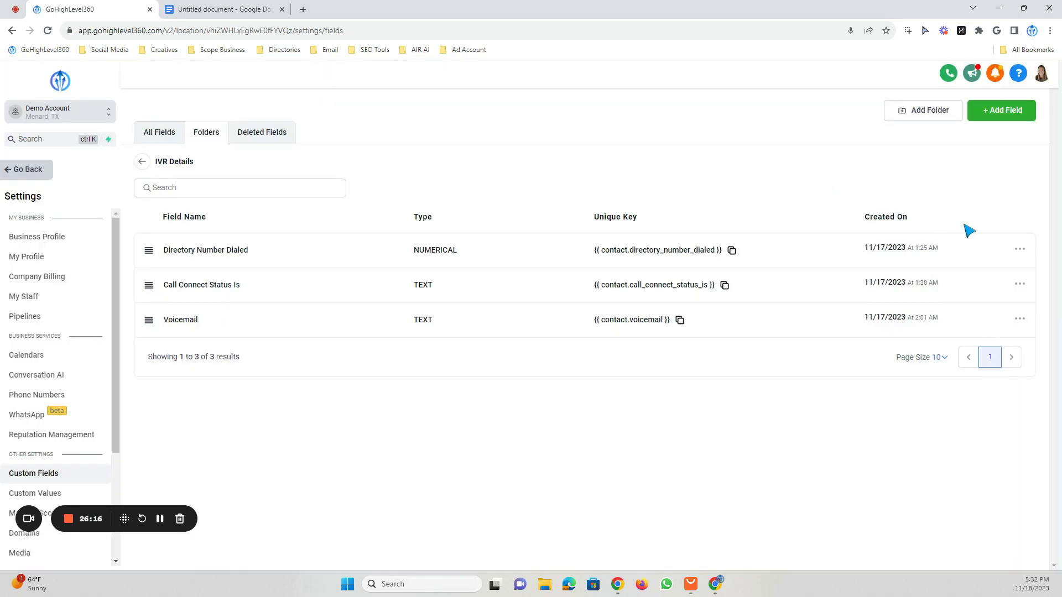
Delete the numerical Directory Number Dialed field from the IVR Details folder.
click(1016, 249)
click(976, 308)
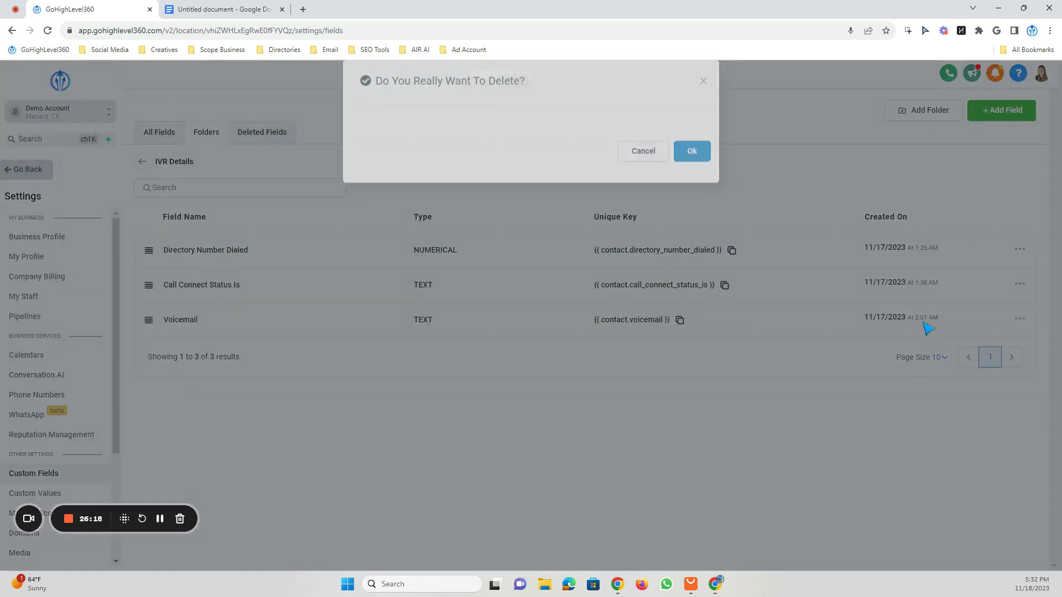
click(689, 176)
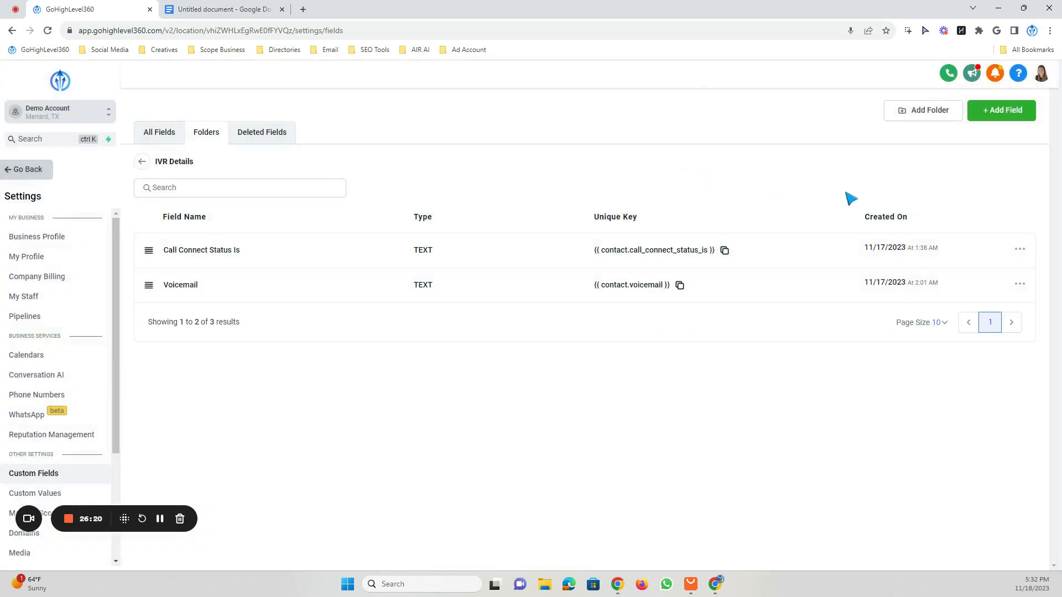
Add a Single Line contact field named "#1 Directory Number Dialed" to IVR Details and move it to the top of the list.
click(998, 113)
click(307, 231)
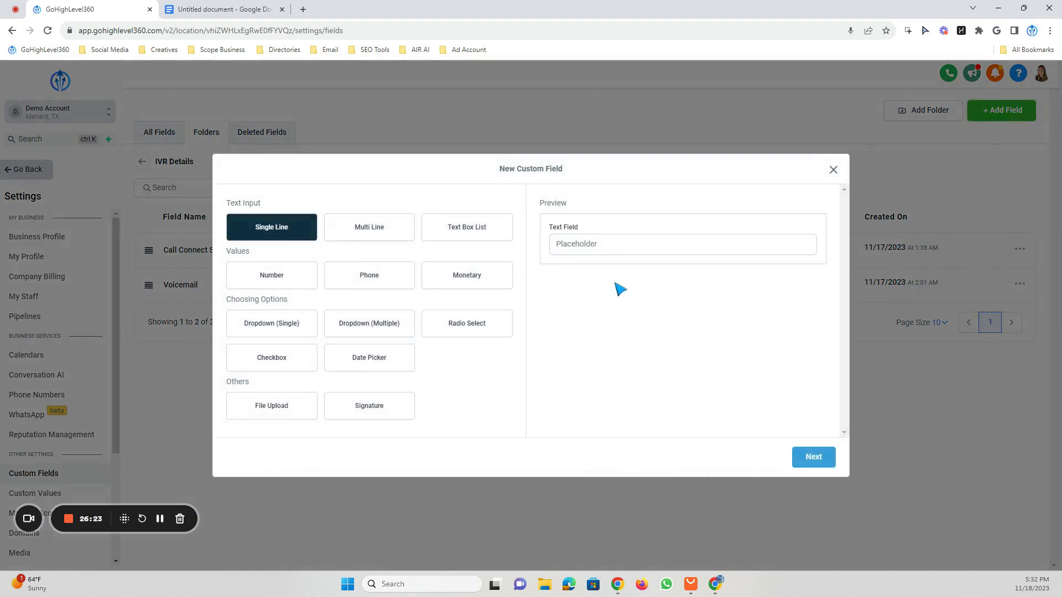
click(810, 457)
click(275, 294)
right_click(266, 284)
click(277, 367)
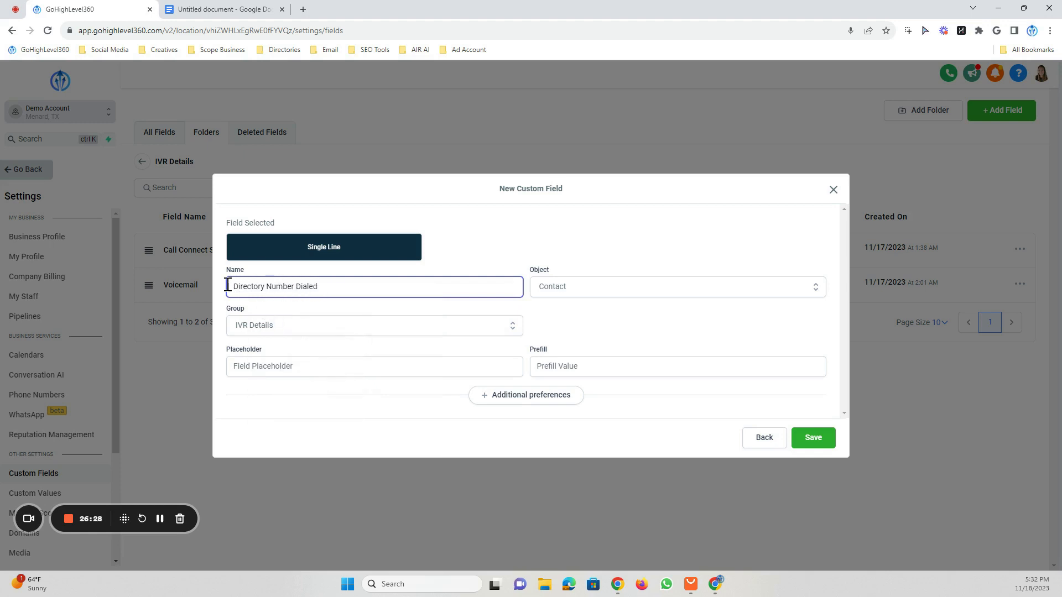
text(#1)
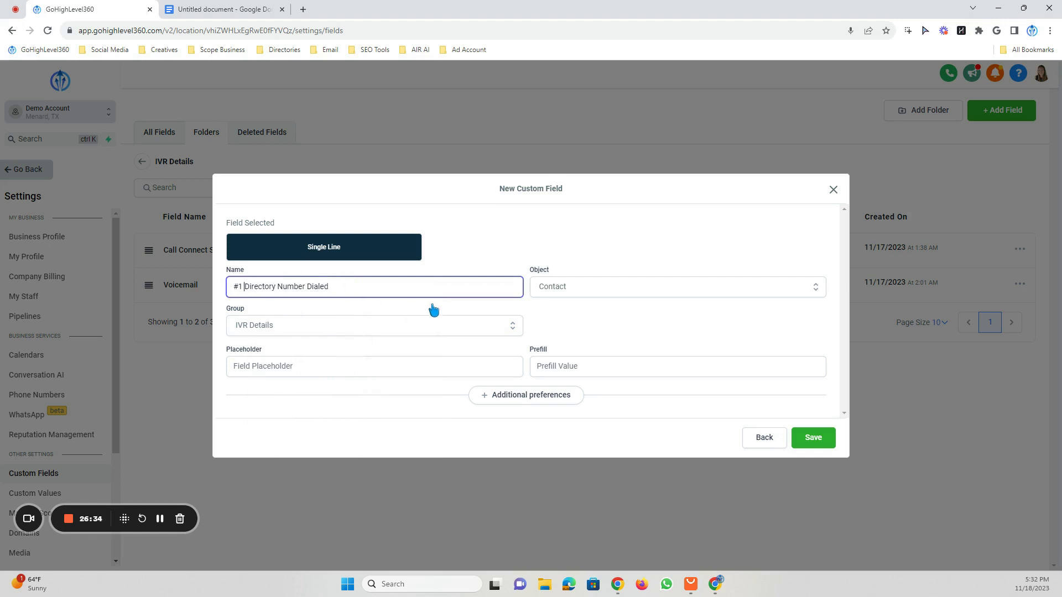
click(800, 436)
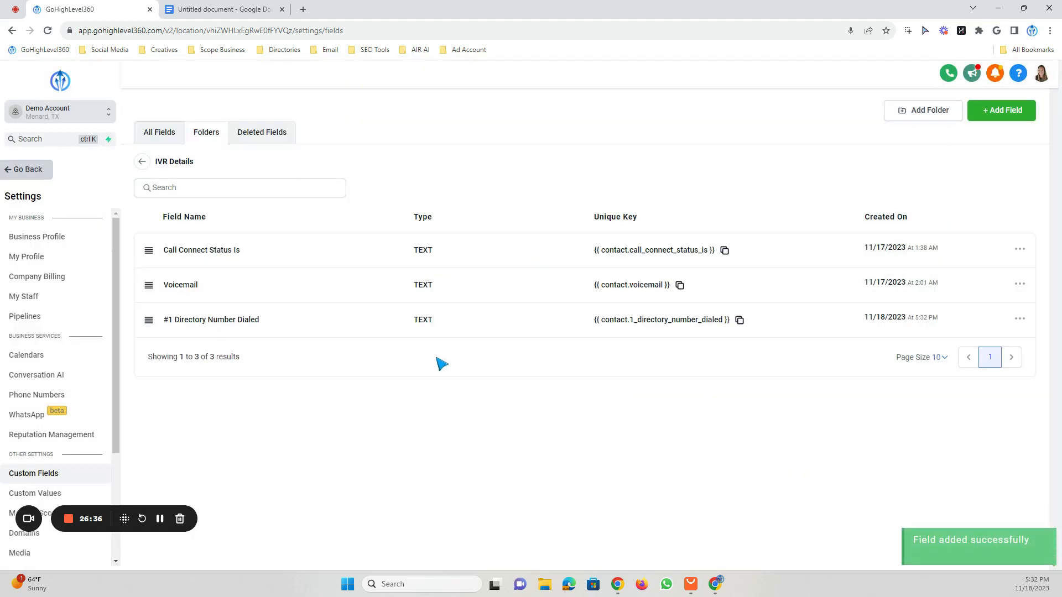
drag(150, 321, 146, 243)
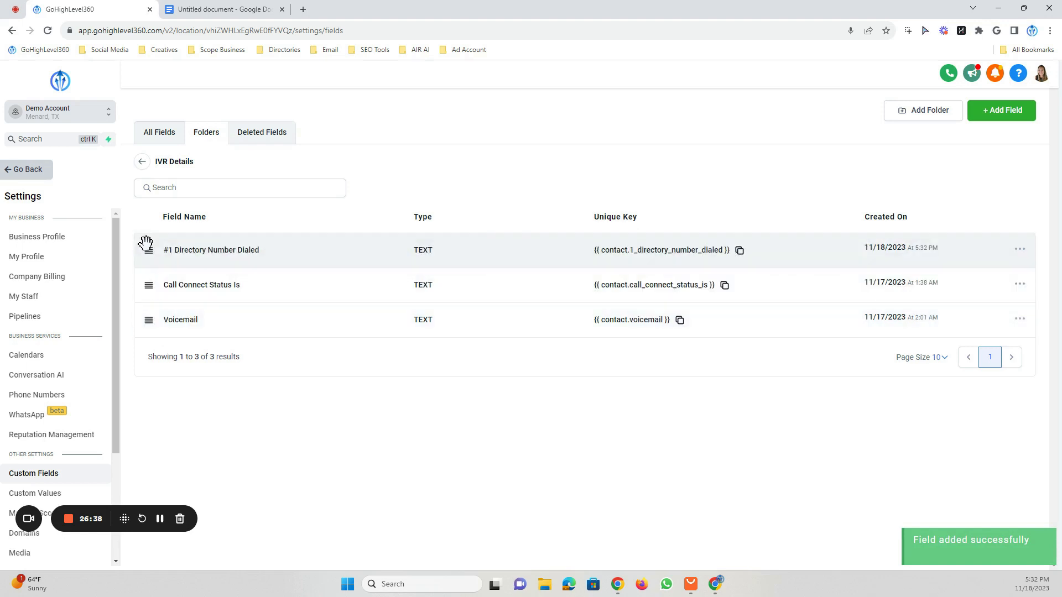
Add a Single Line contact field named "#2 Directory Number Dialed" to IVR Details and place it directly below the #1 field.
click(1005, 110)
click(265, 235)
click(801, 457)
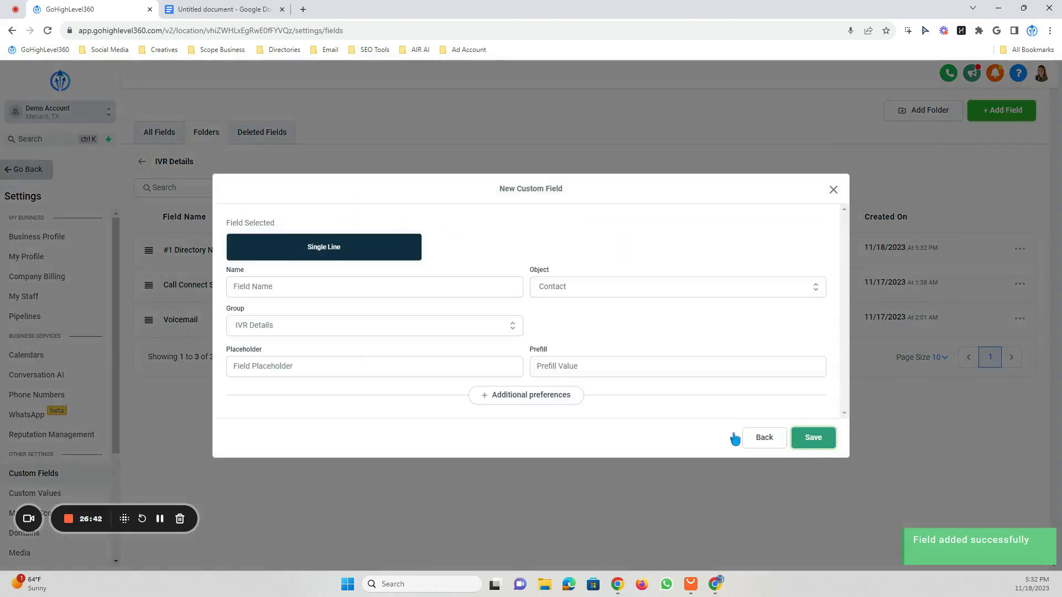
click(277, 286)
text(#2)
right_click(277, 286)
click(302, 358)
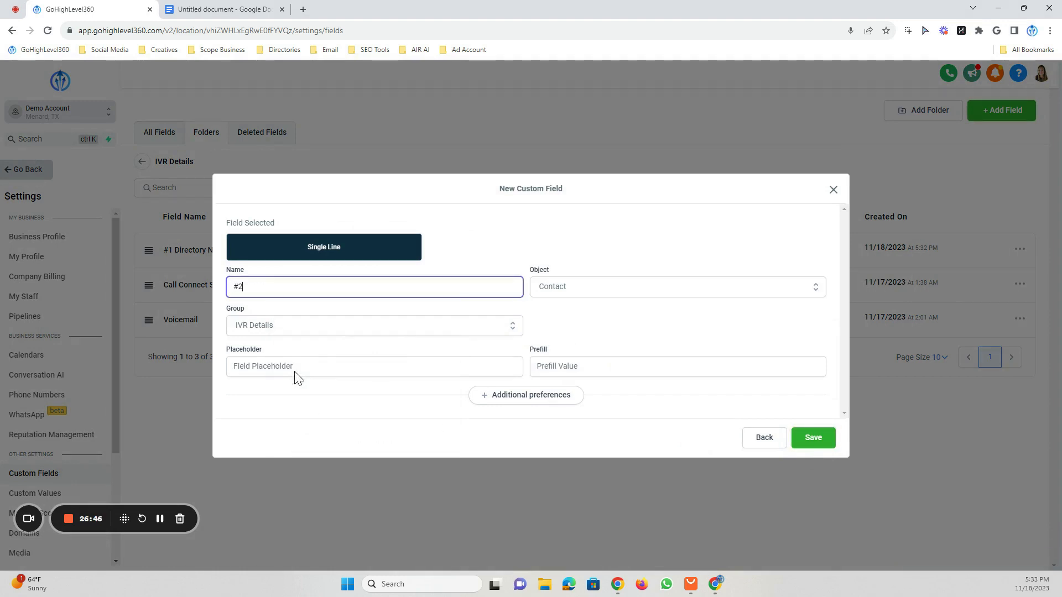
click(245, 287)
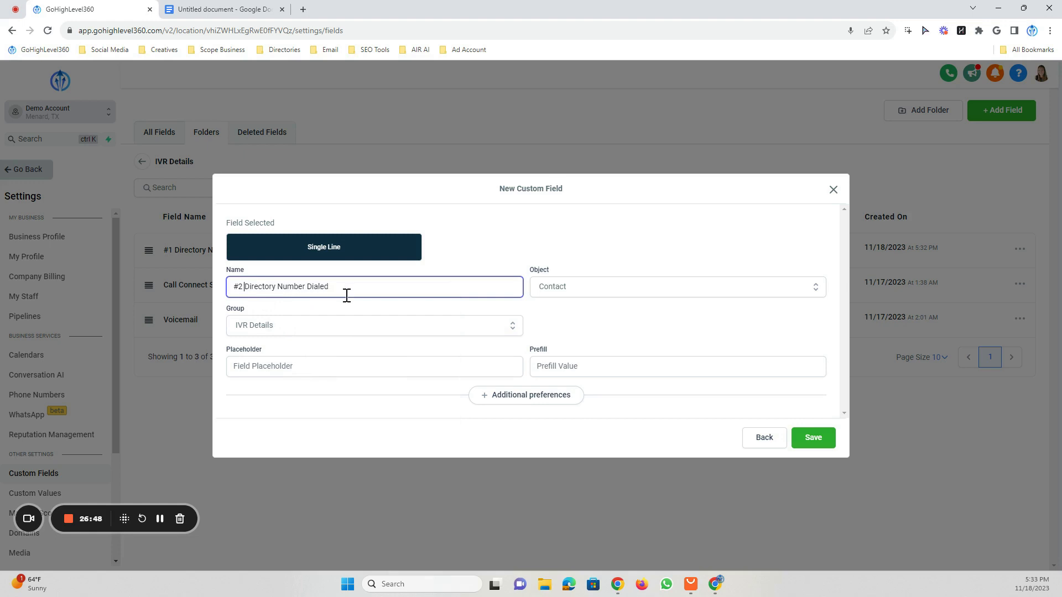
click(815, 438)
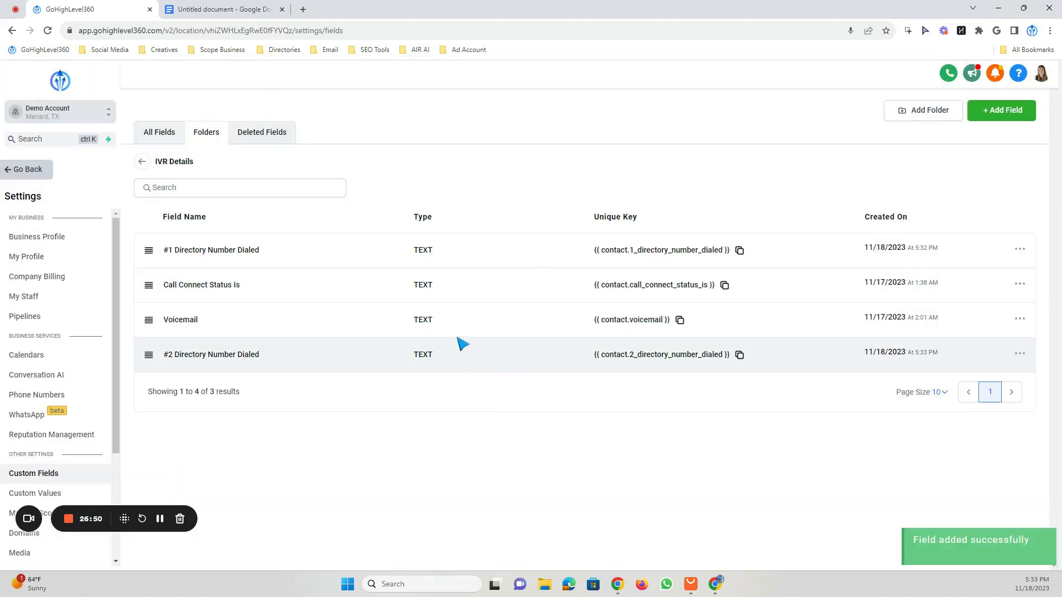
drag(150, 354, 238, 301)
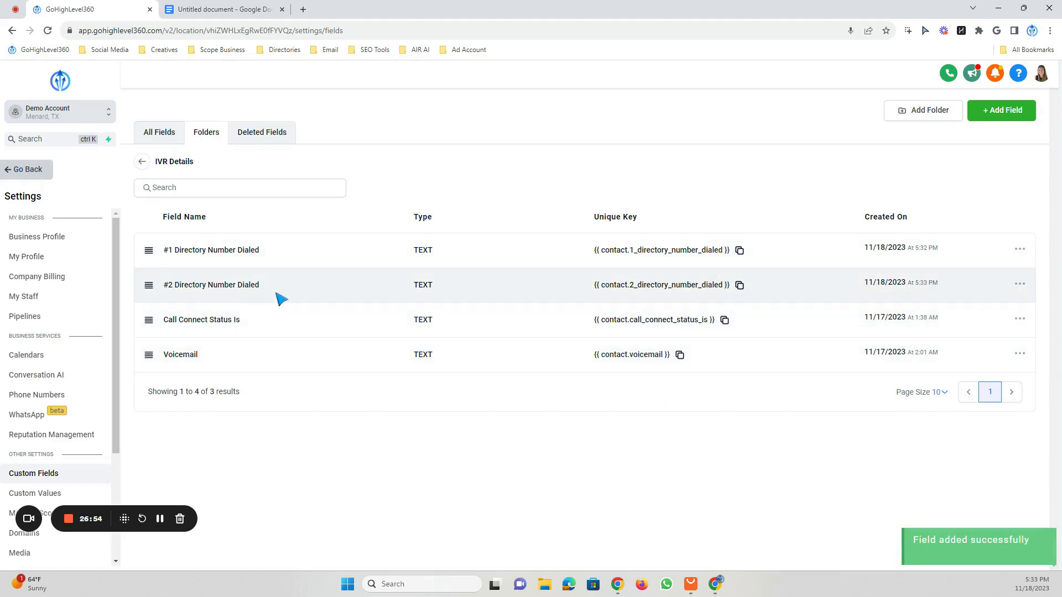
Add a Single Line contact field named "#3 Directory Number Dialed" to IVR Details and place it directly below the #2 field.
click(983, 112)
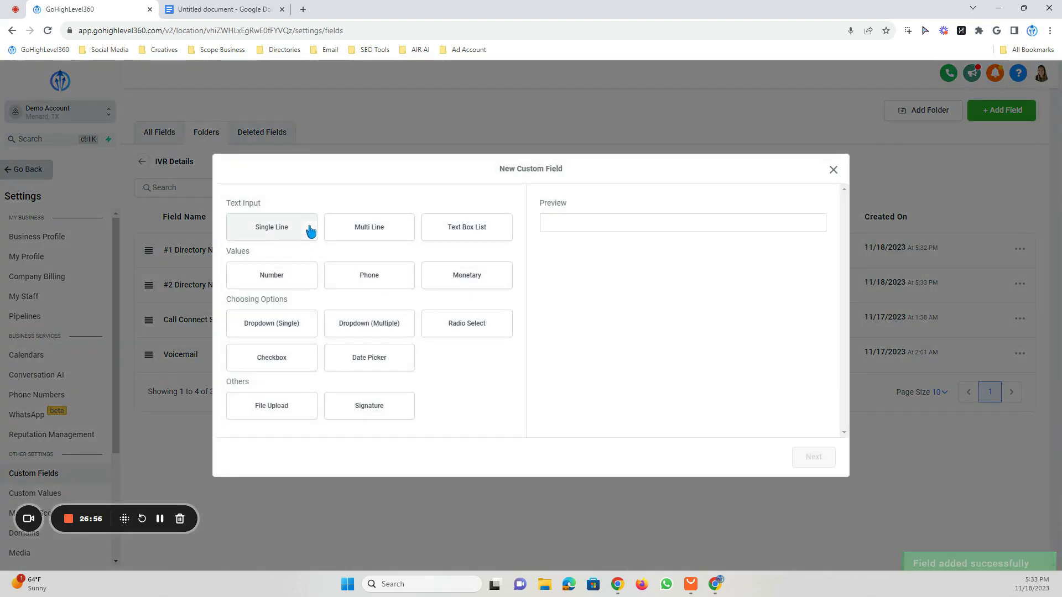
click(288, 230)
click(811, 457)
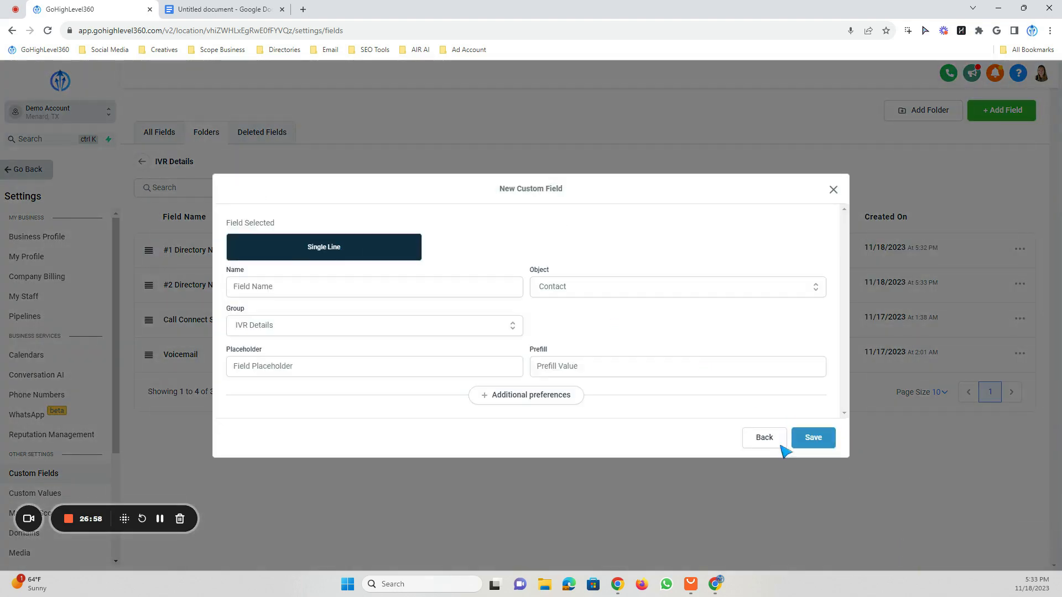
click(298, 286)
text(#3)
right_click(299, 286)
click(321, 380)
click(803, 437)
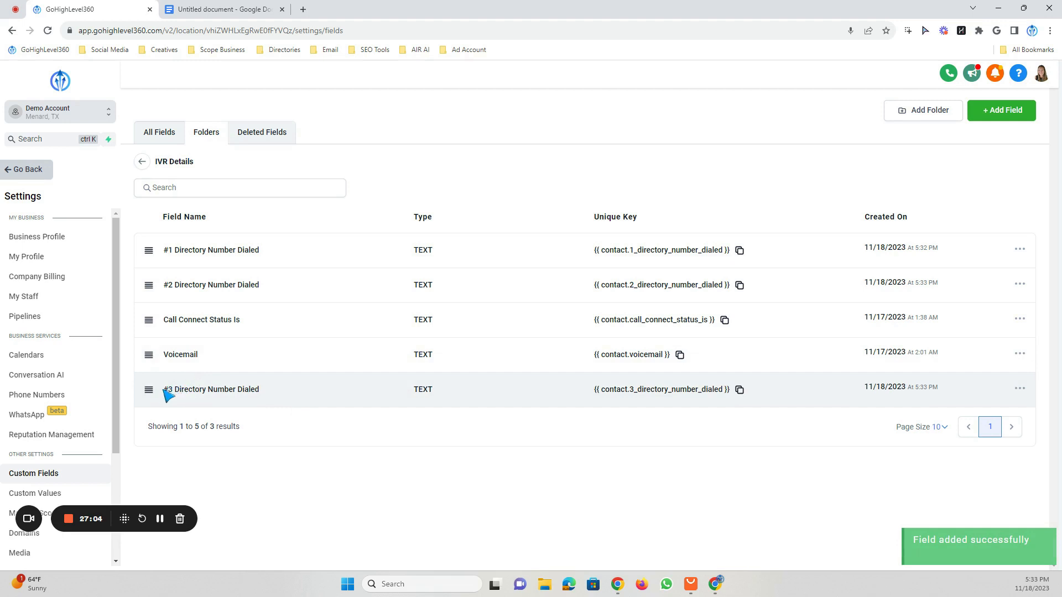
drag(147, 389, 152, 318)
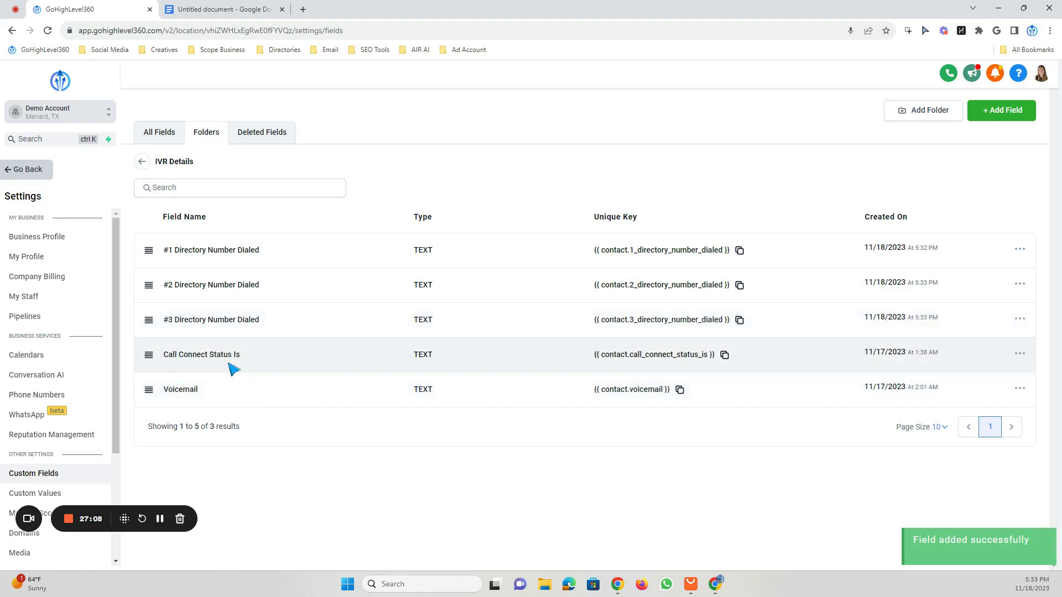
Copy the field name "Call Connect Status Is" from the IVR Details list.
drag(243, 357, 169, 359)
right_click(176, 359)
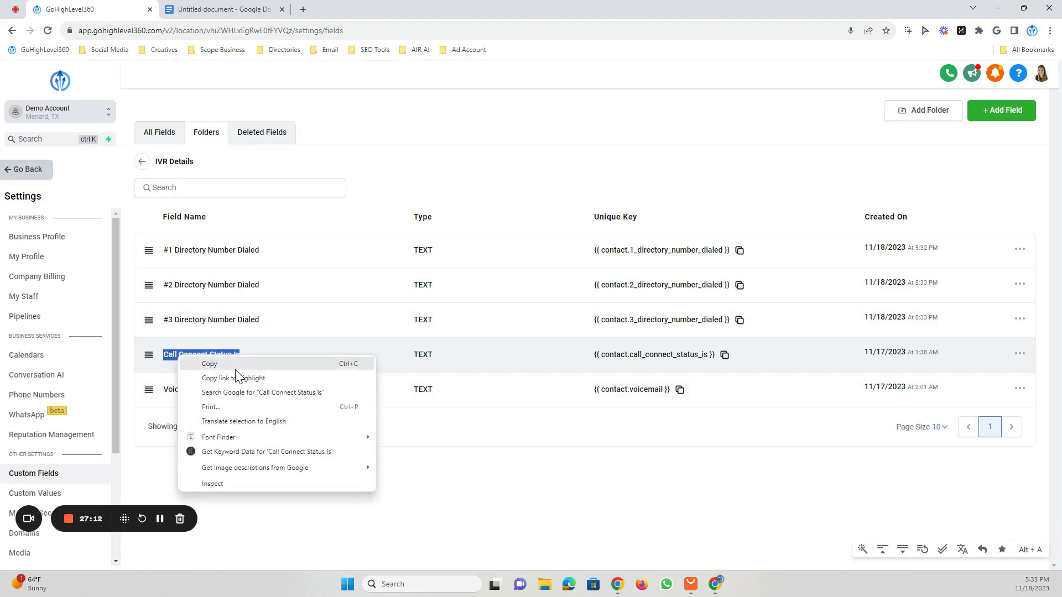
click(237, 373)
click(210, 368)
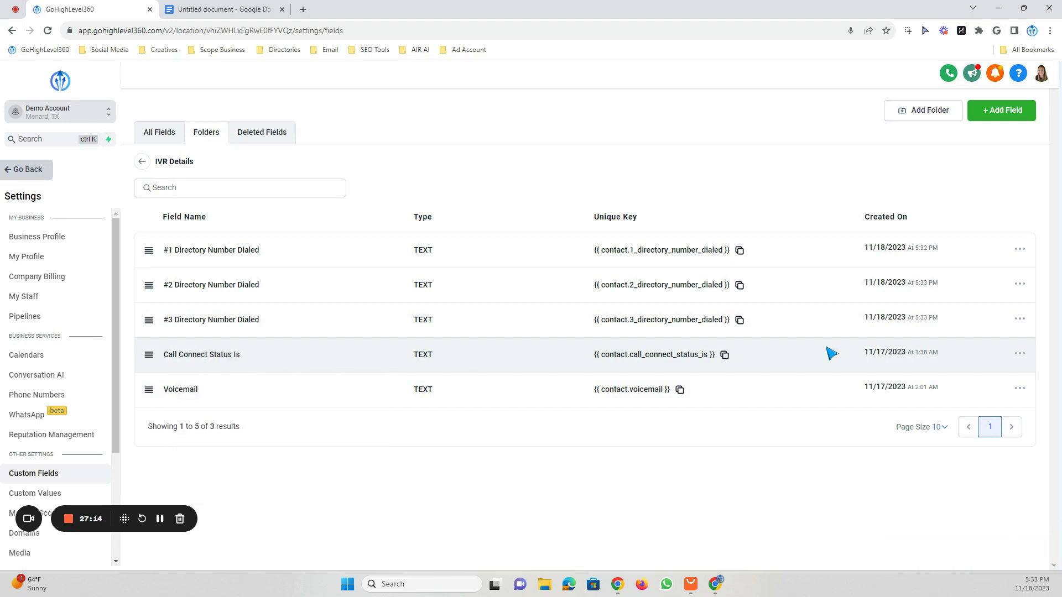
click(1018, 354)
click(954, 411)
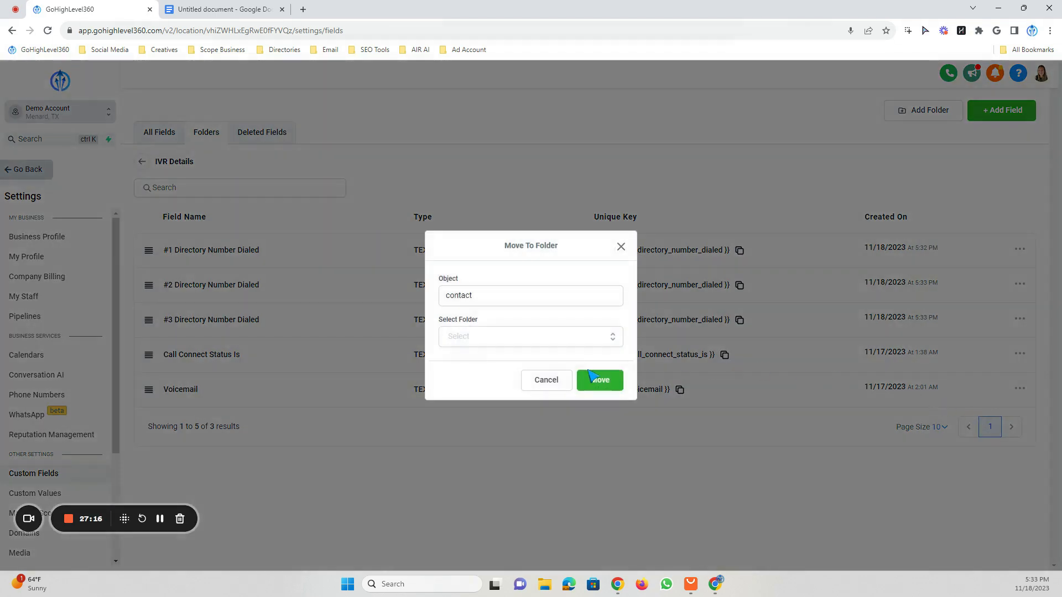
click(542, 380)
Delete the existing "Call Connect Status Is" field from the IVR Details folder.
click(1019, 353)
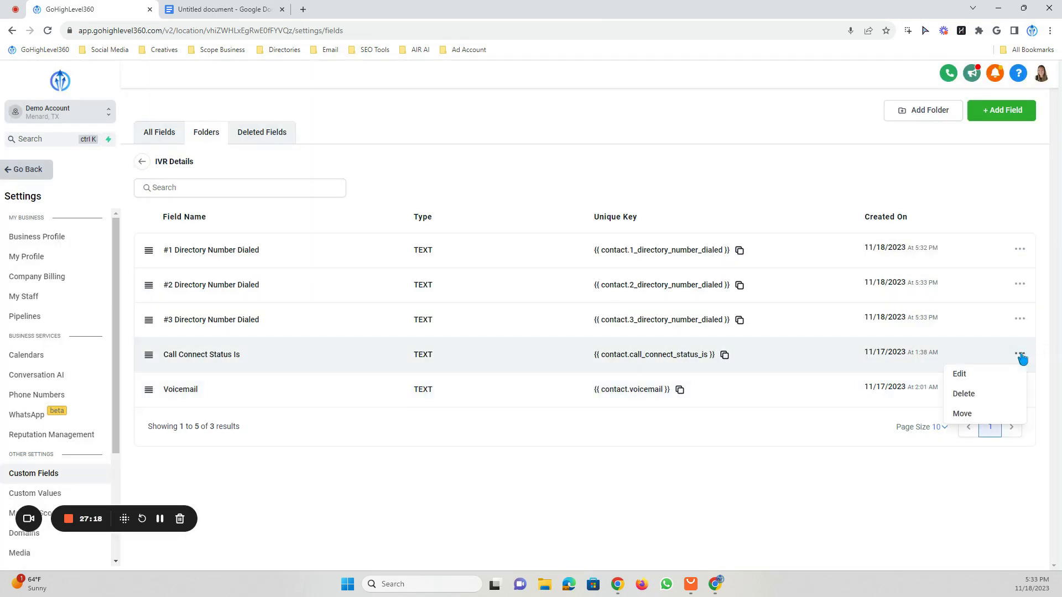
click(982, 397)
click(698, 167)
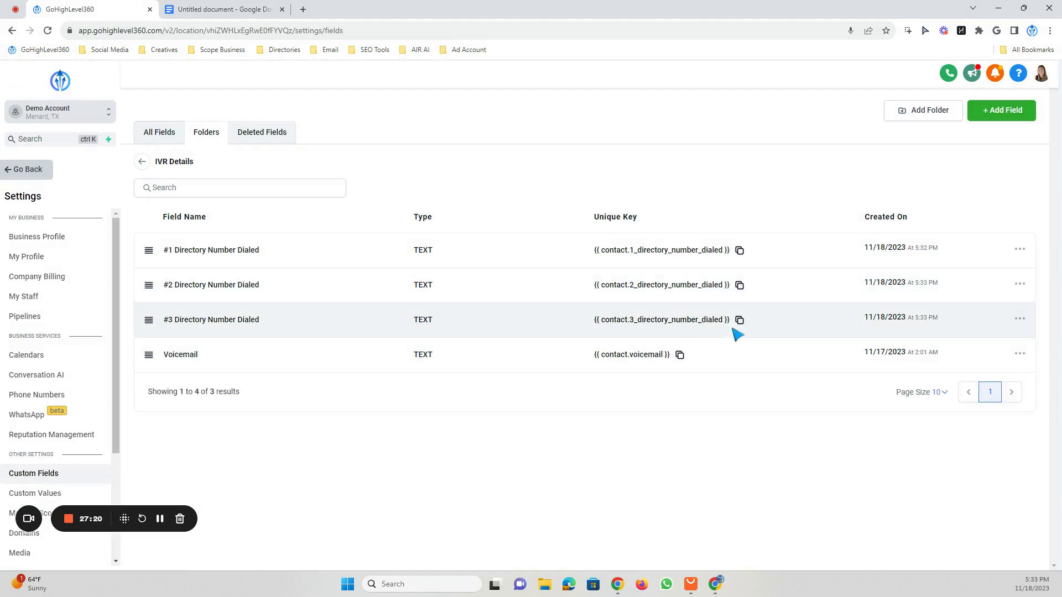
Add a Single Line contact field named "Call Connect Status Is" to IVR Details and place it directly above Voicemail.
click(999, 110)
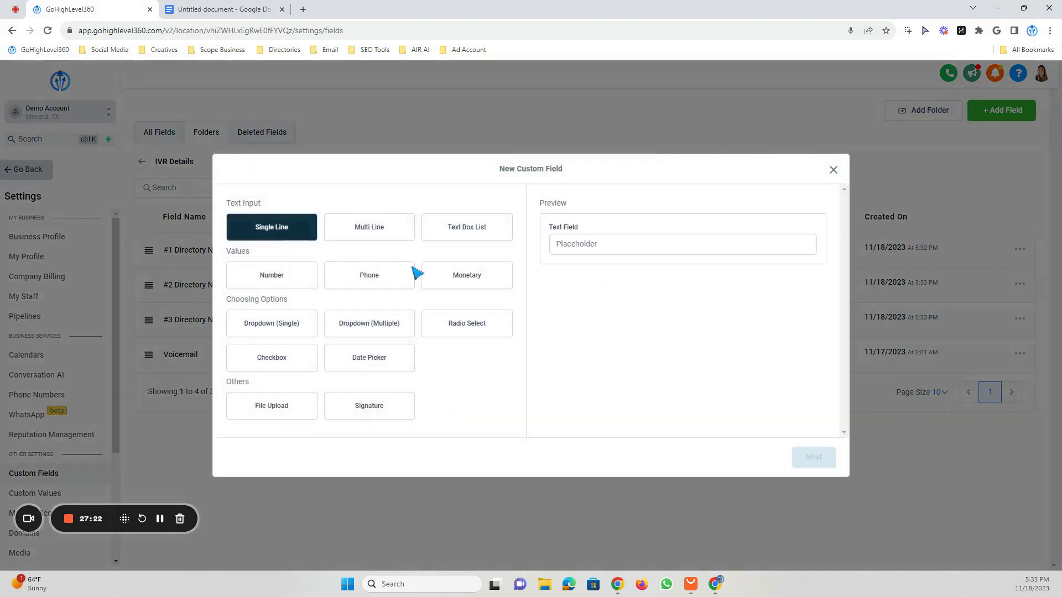
click(813, 457)
click(277, 289)
right_click(279, 290)
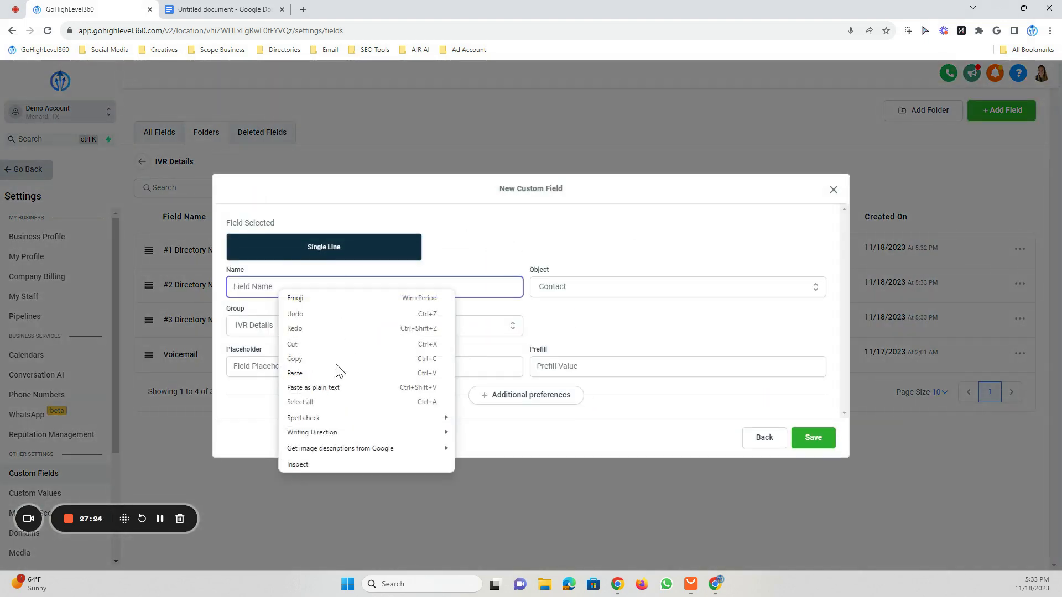
click(299, 373)
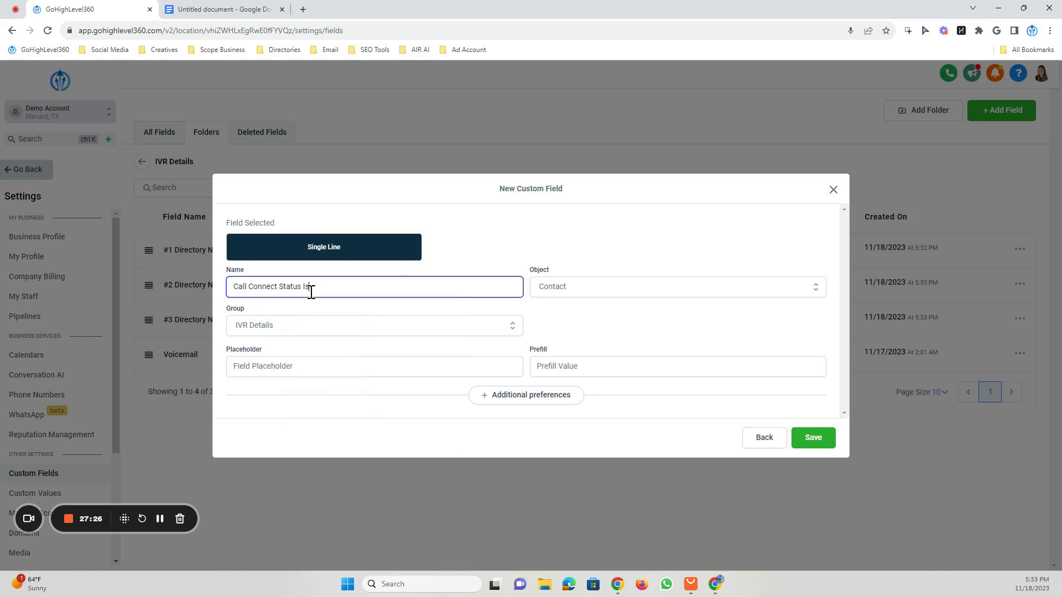
click(796, 438)
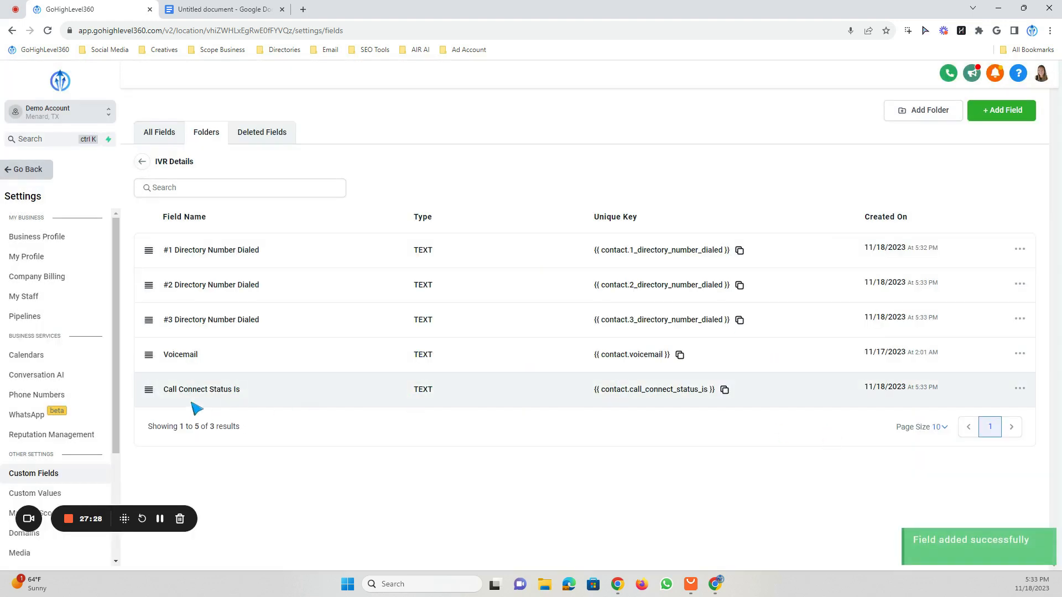
drag(147, 390, 158, 356)
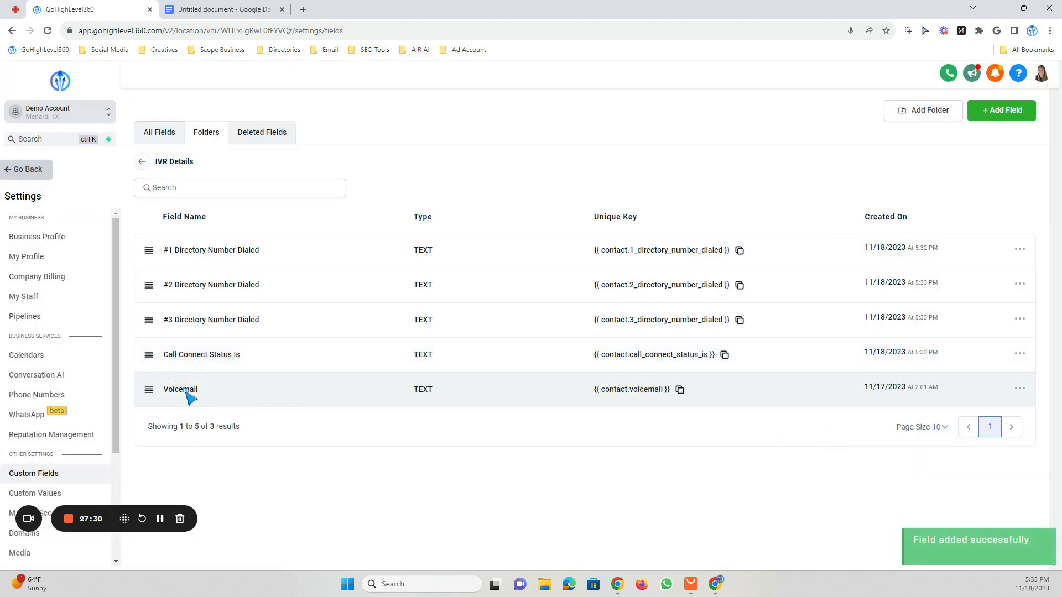
Delete the existing "Voicemail" field from the IVR Details folder.
click(1019, 391)
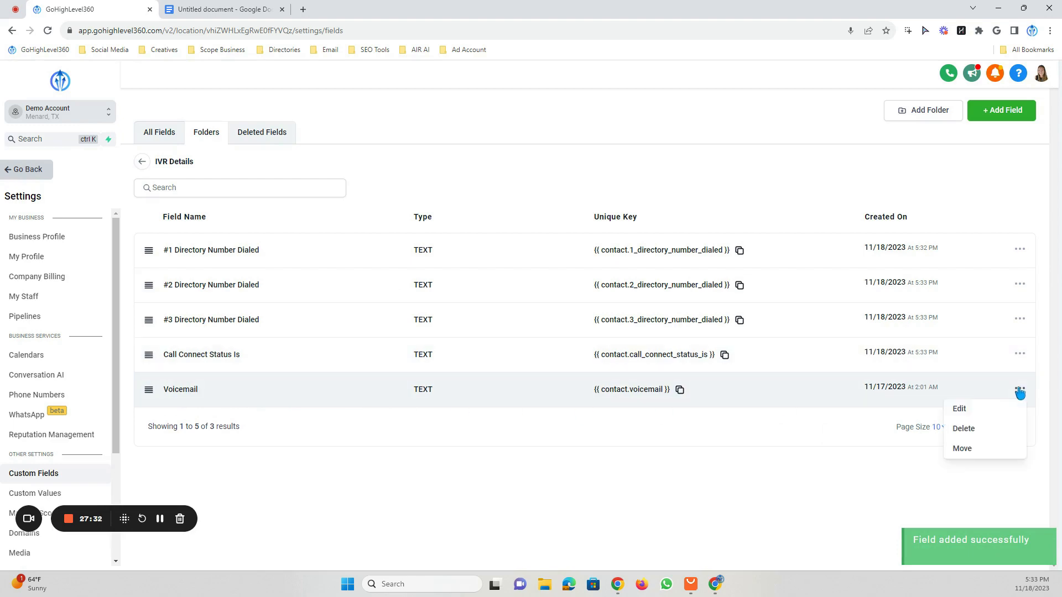
click(965, 429)
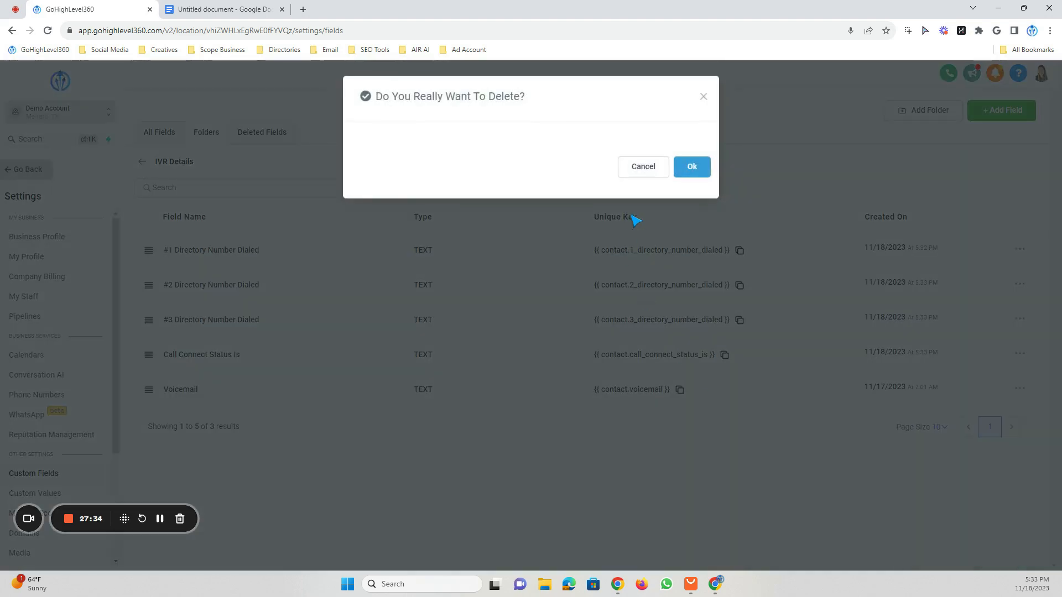
click(691, 167)
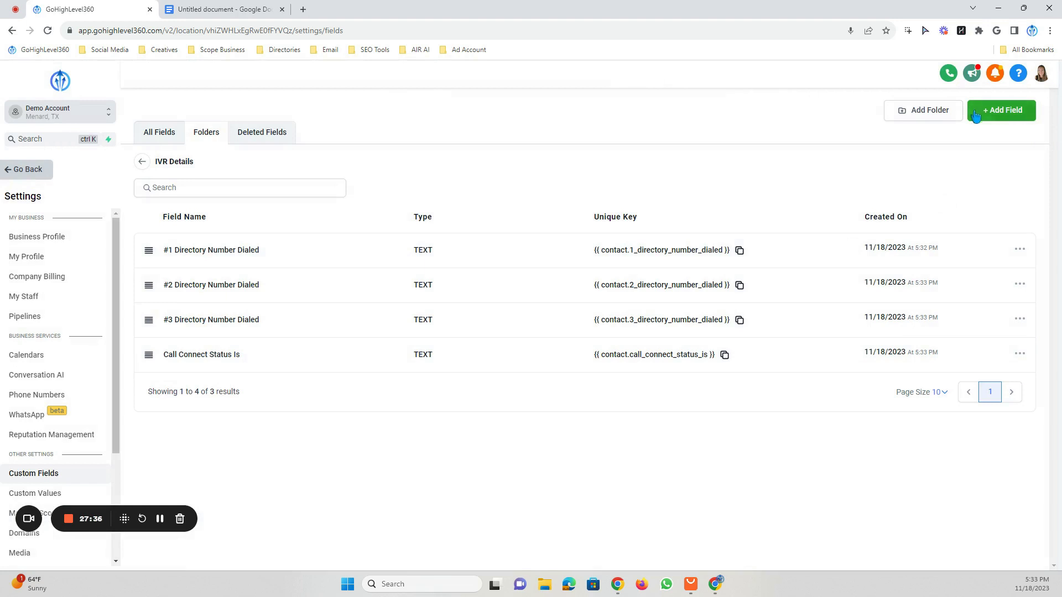
Add a Single Line contact field named "Voicemail" to IVR Details.
click(999, 118)
click(295, 230)
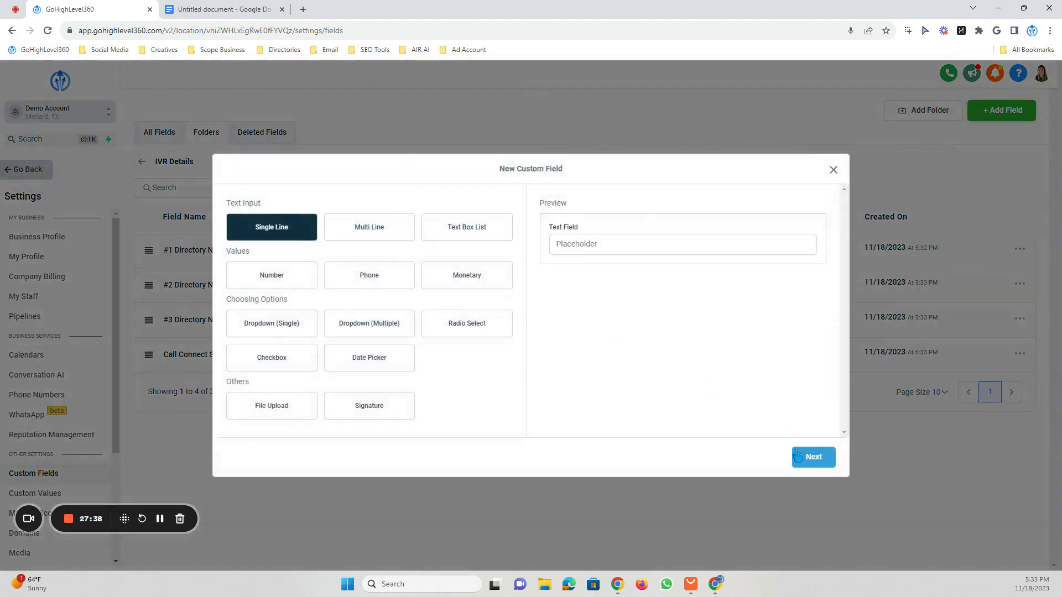
click(796, 456)
click(425, 281)
text(Voicemail)
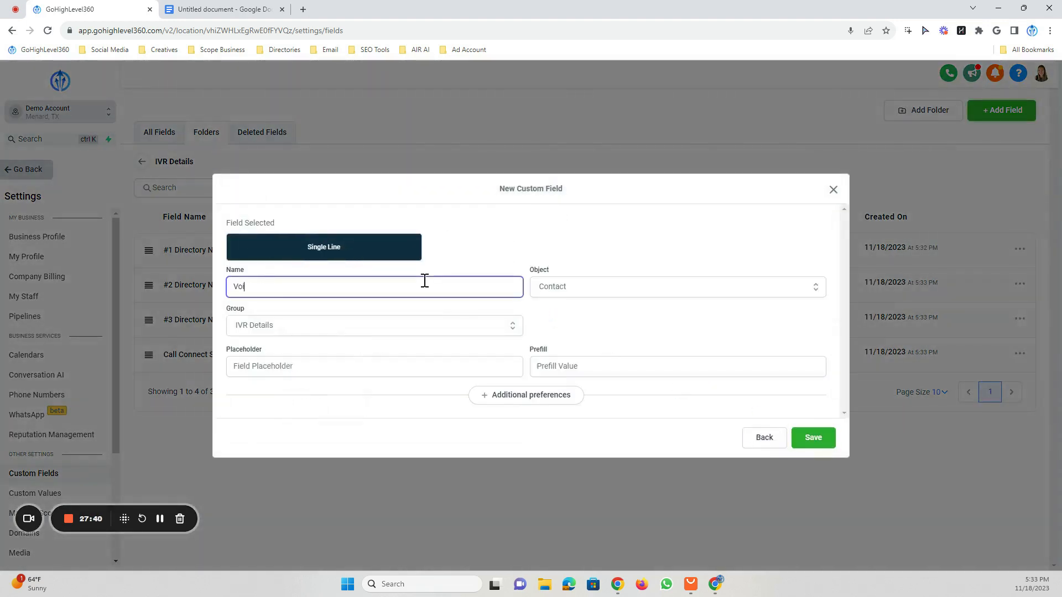
click(830, 440)
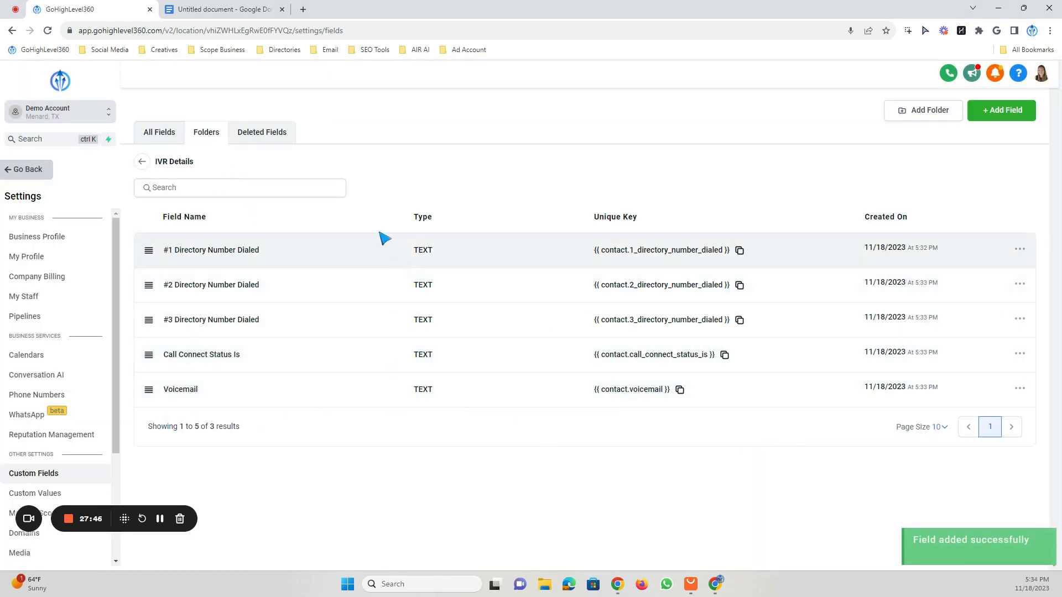
Open the IVR Inbound Call workflow and insert a Create/Update Contact action in branch 1 before #2 Gather Input on call.
click(33, 170)
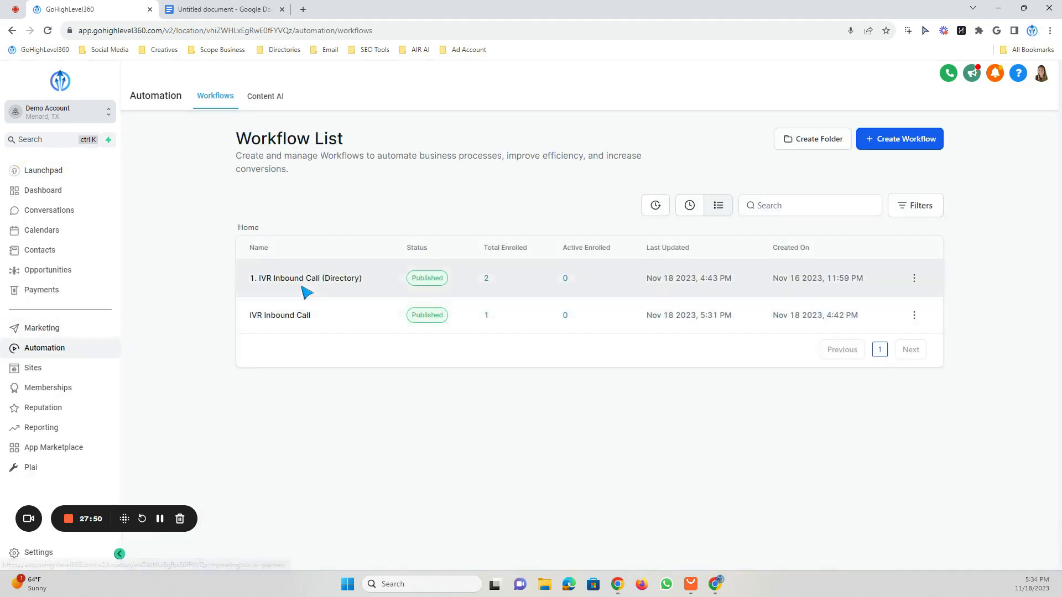
click(301, 324)
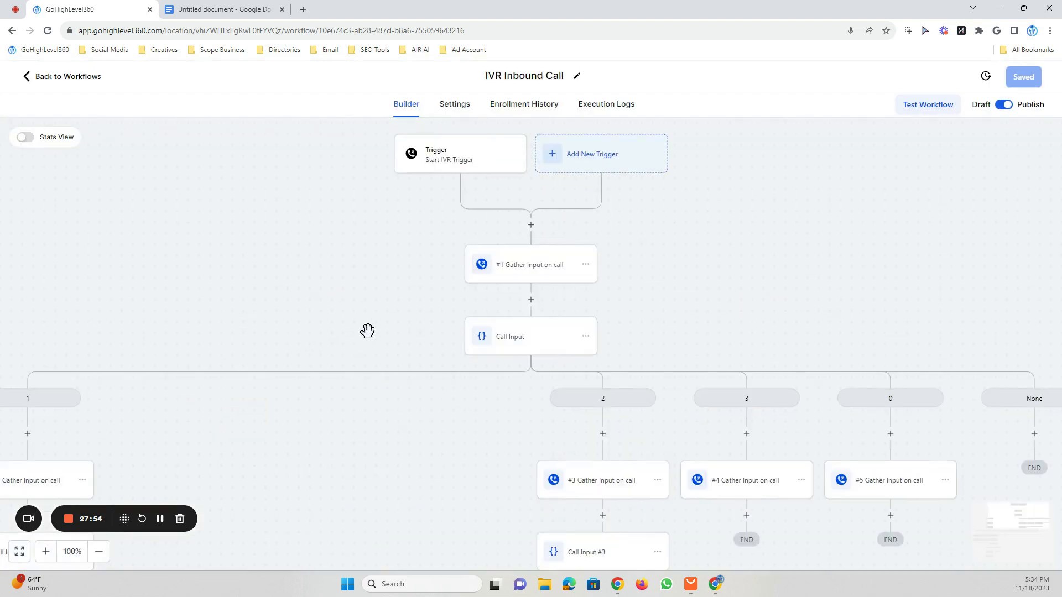
drag(367, 330, 424, 237)
drag(435, 315, 603, 318)
drag(428, 387, 529, 326)
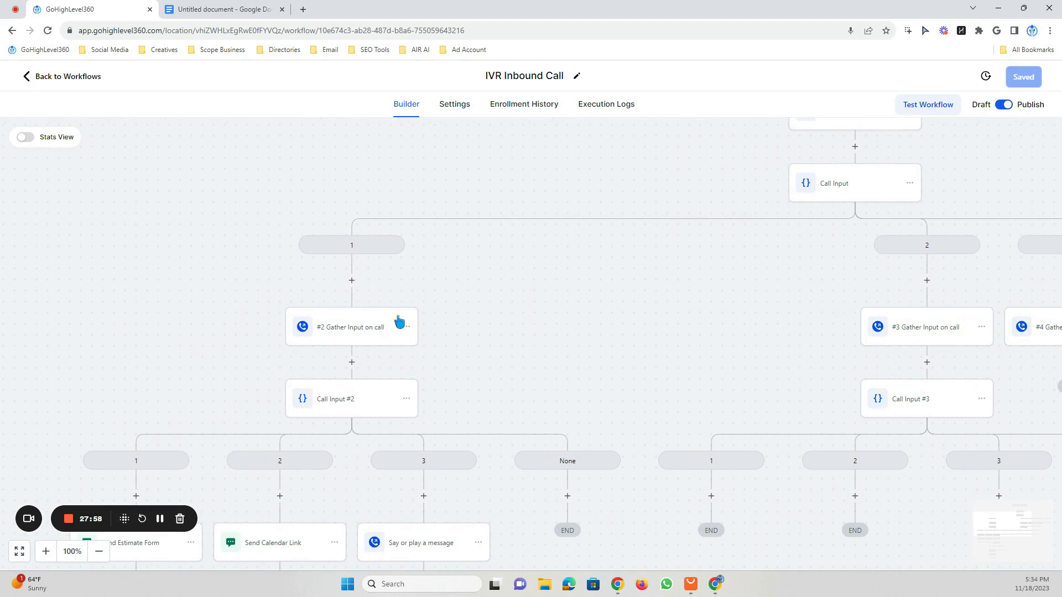
drag(474, 318, 491, 385)
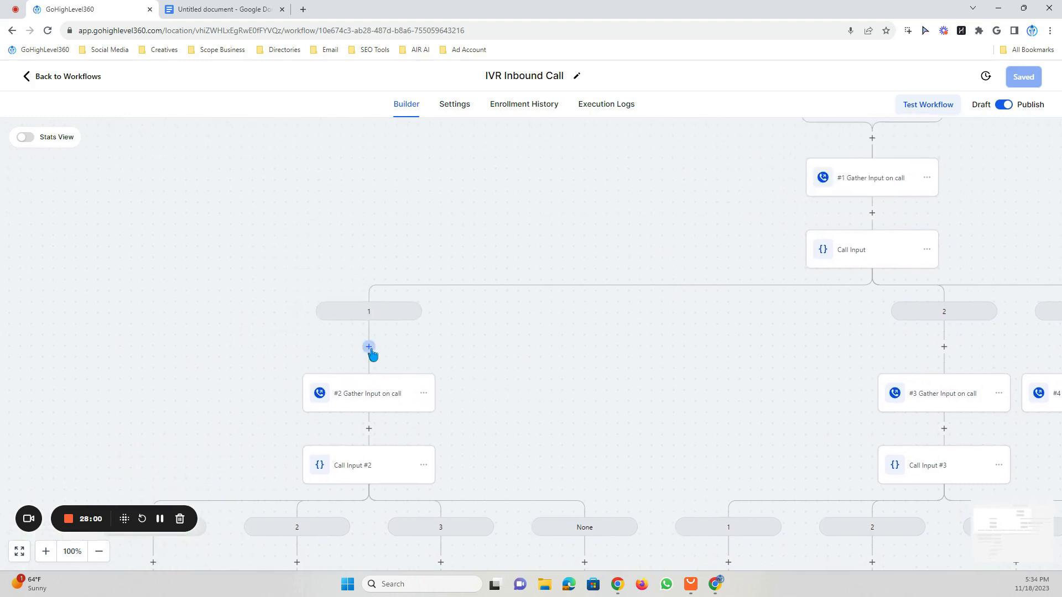
click(370, 347)
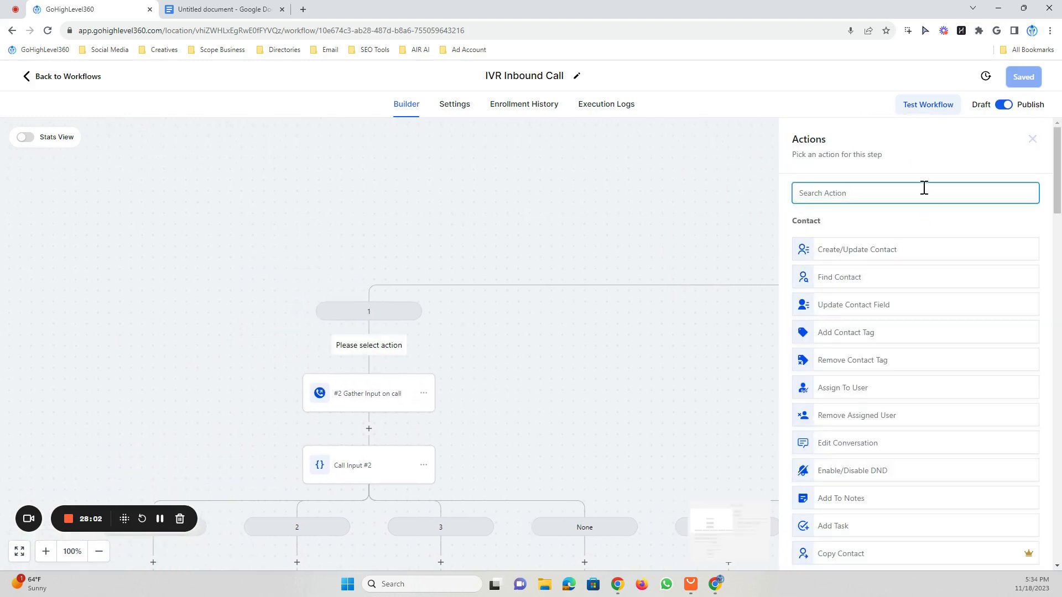
text(update)
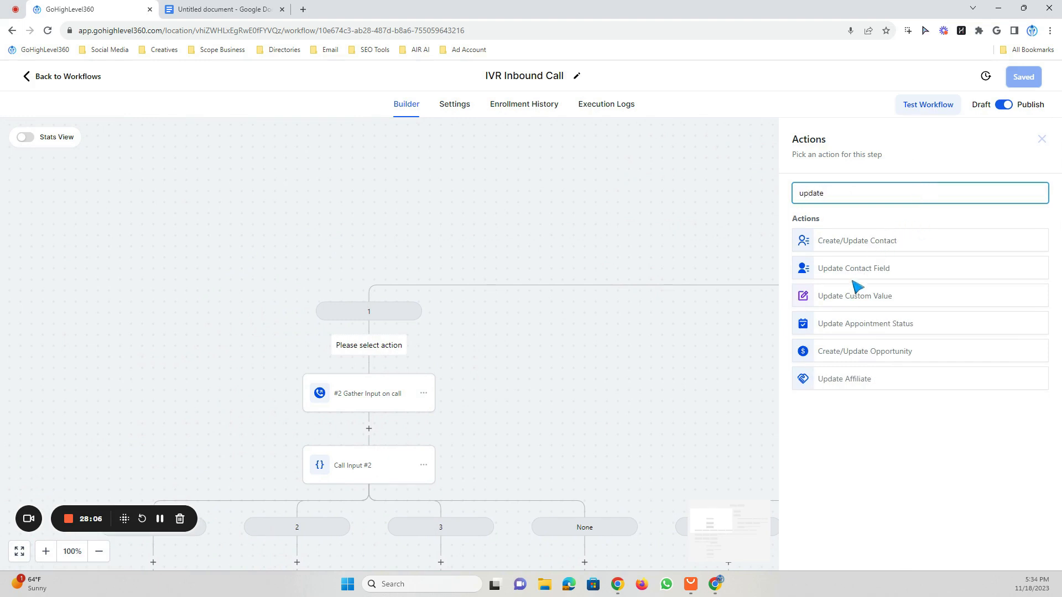
click(882, 240)
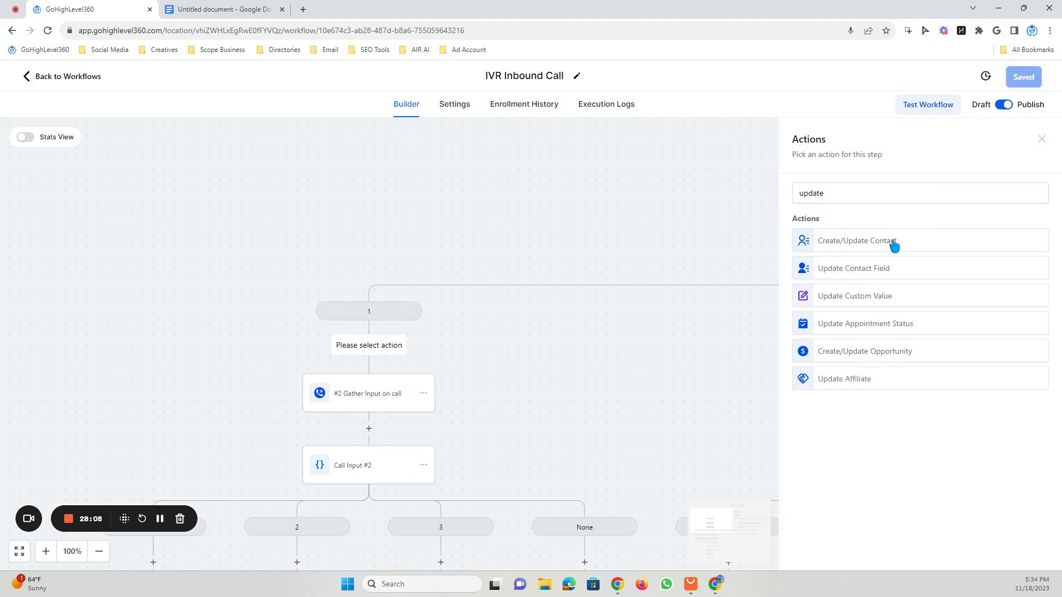
Map the action's #1 Directory Number Dialed field to the Digits custom value of #1 Gather Input On Call.
click(727, 250)
click(799, 275)
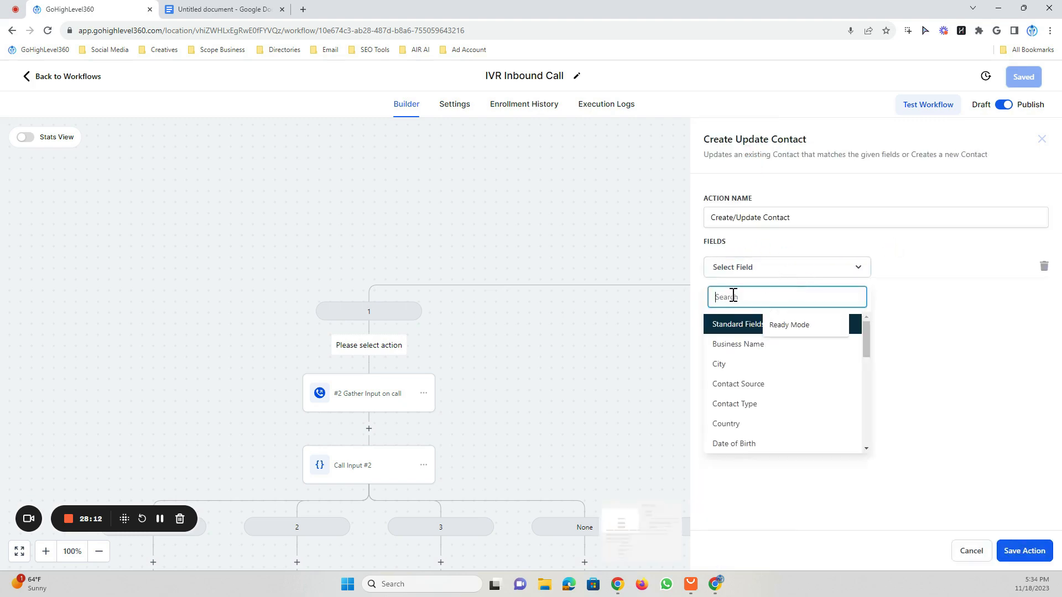
text(#1)
click(747, 343)
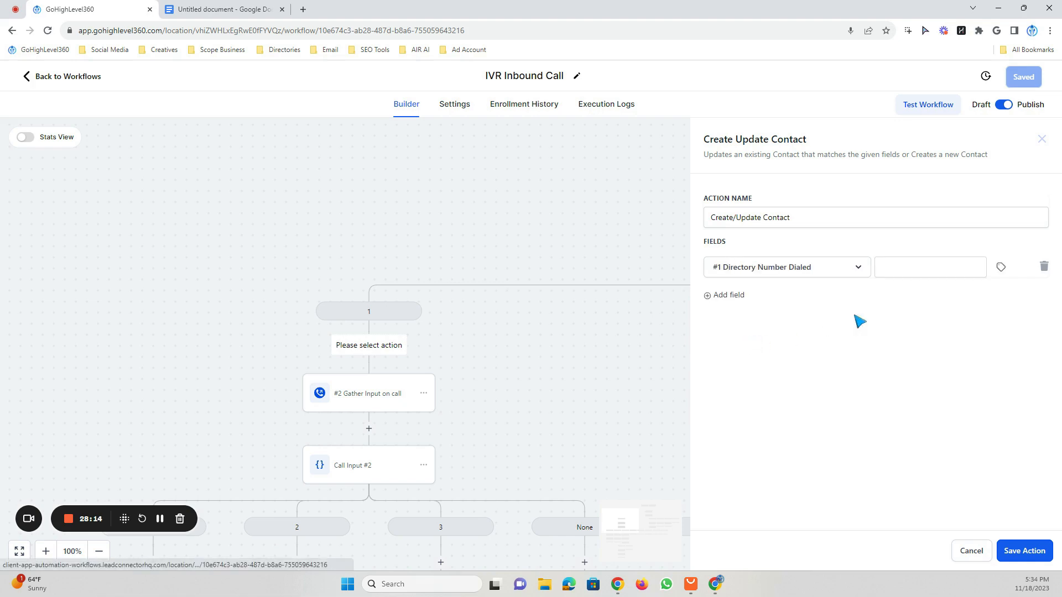
click(920, 267)
click(1002, 267)
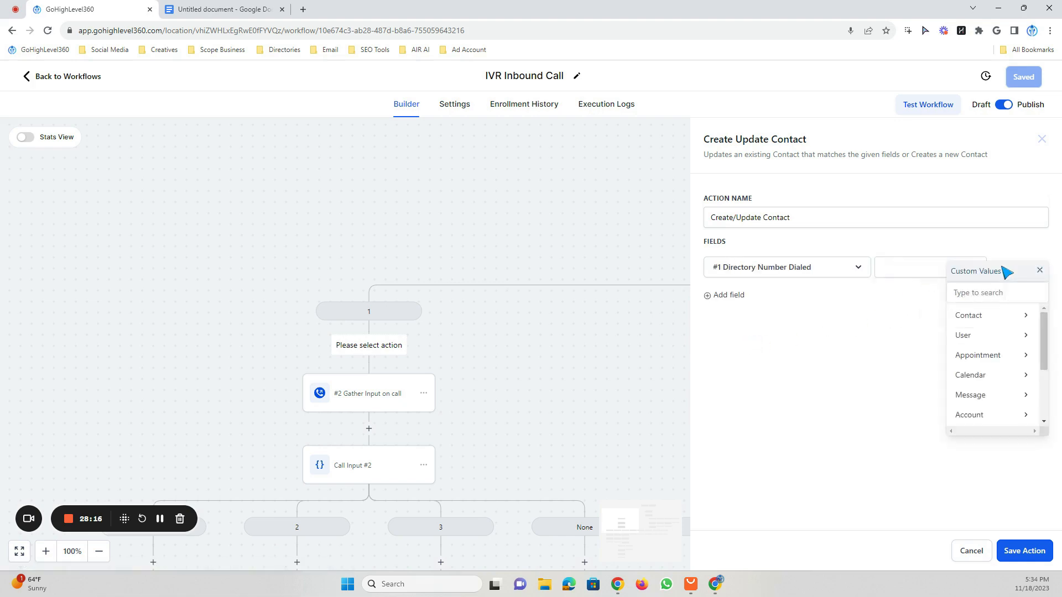
scroll(990, 331, down, 1)
scroll(990, 336, down, 1)
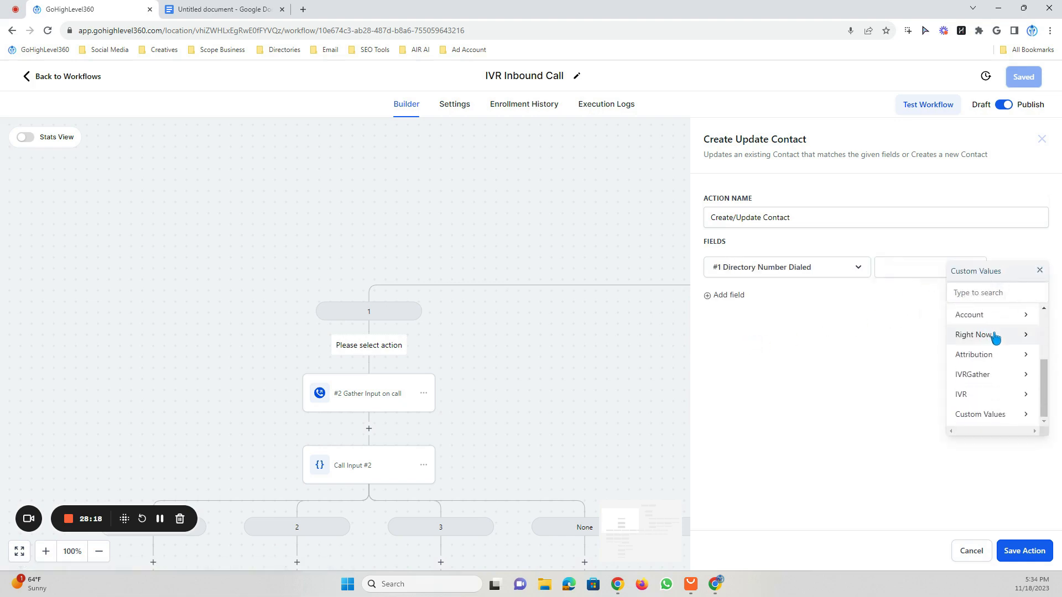
click(997, 382)
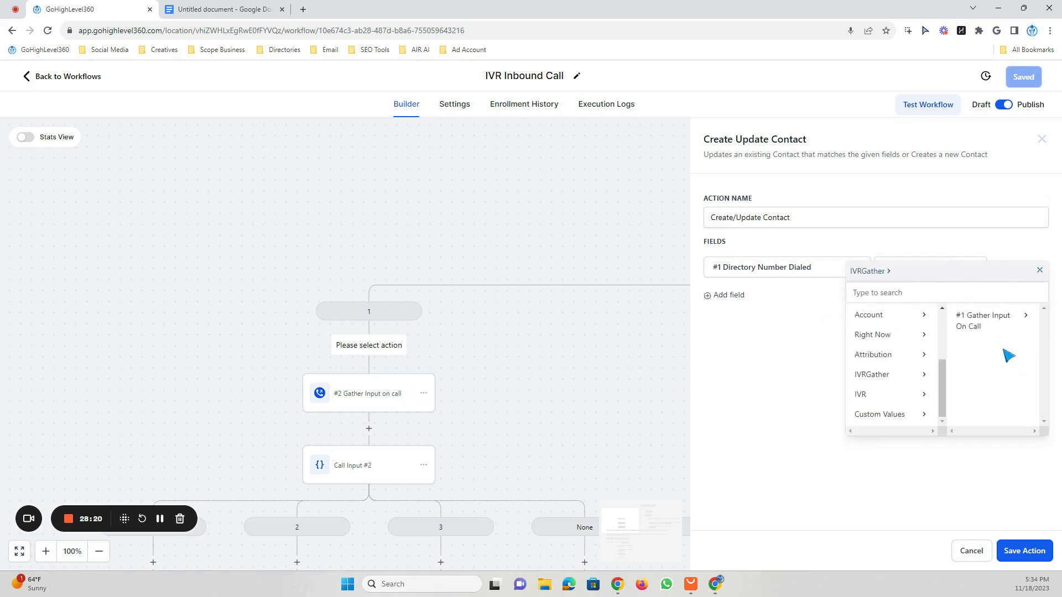
click(994, 321)
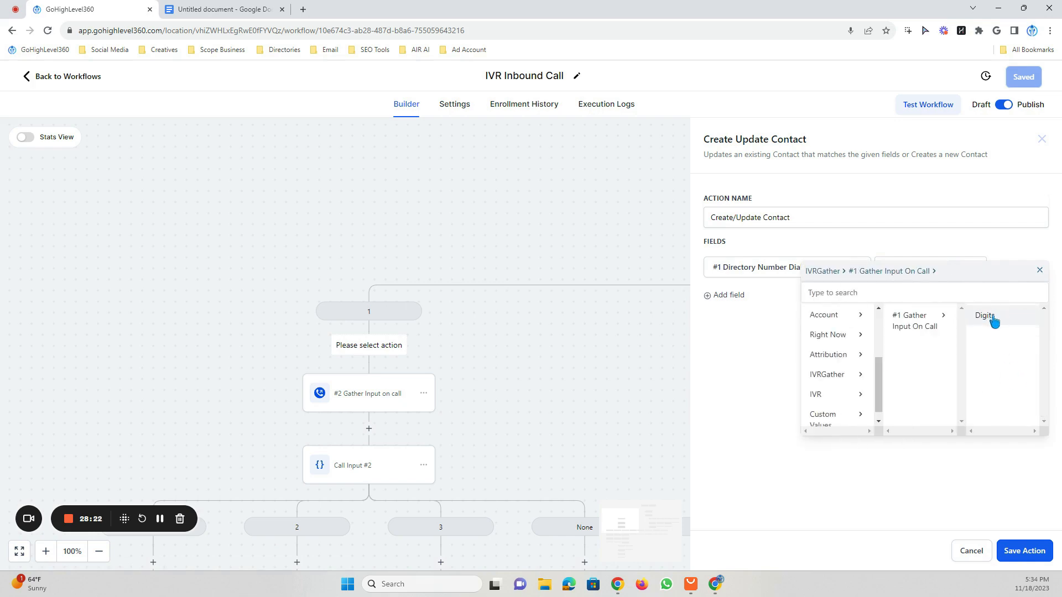
click(992, 316)
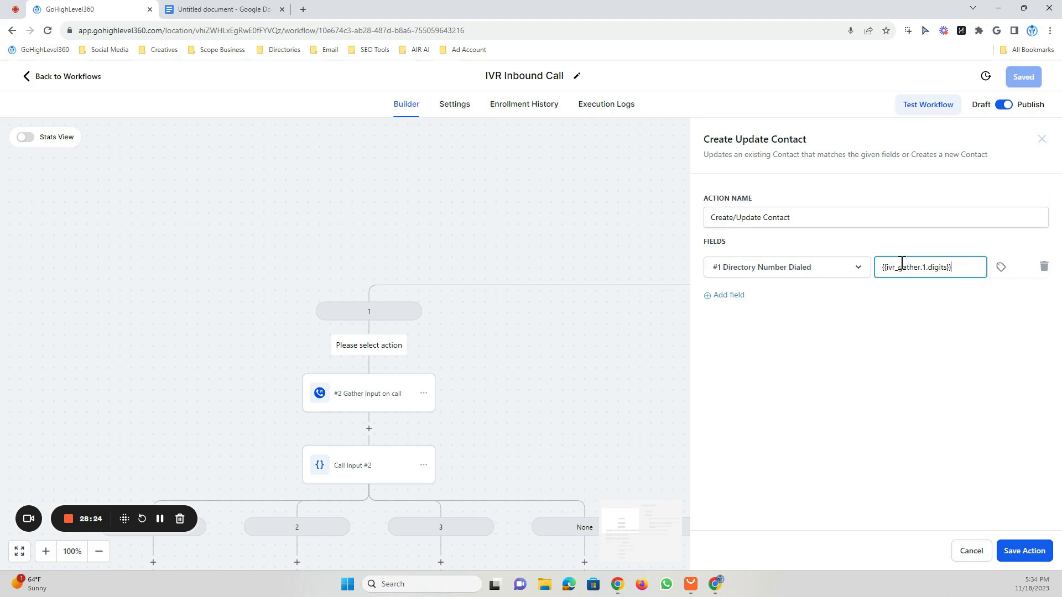
Add a Phone field set to {{contact.phone}} to the Create/Update Contact action, then save the action and the workflow.
click(735, 295)
click(781, 303)
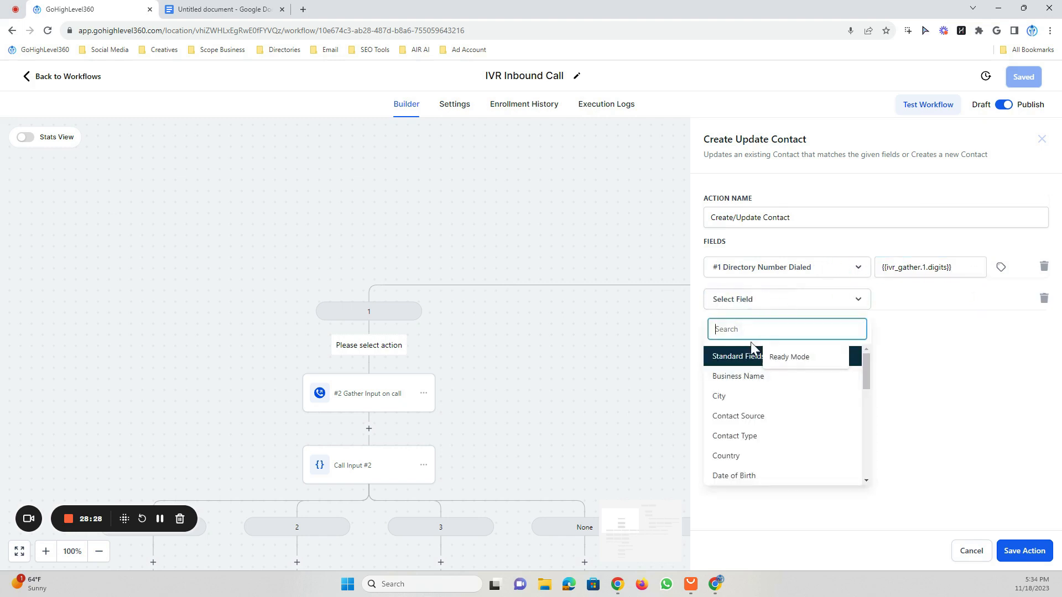
text(phone)
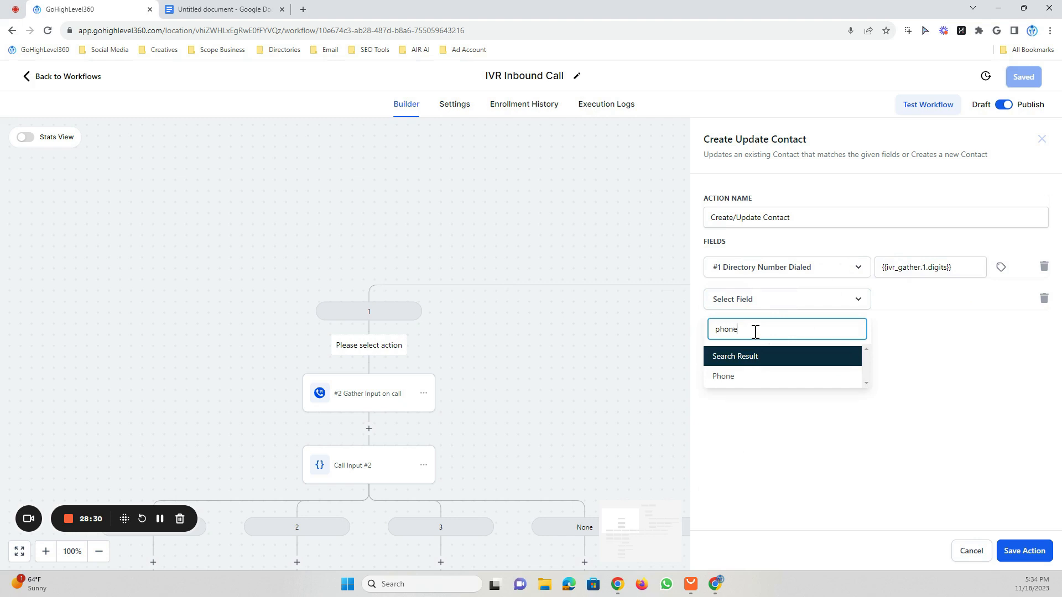
click(740, 380)
click(1001, 299)
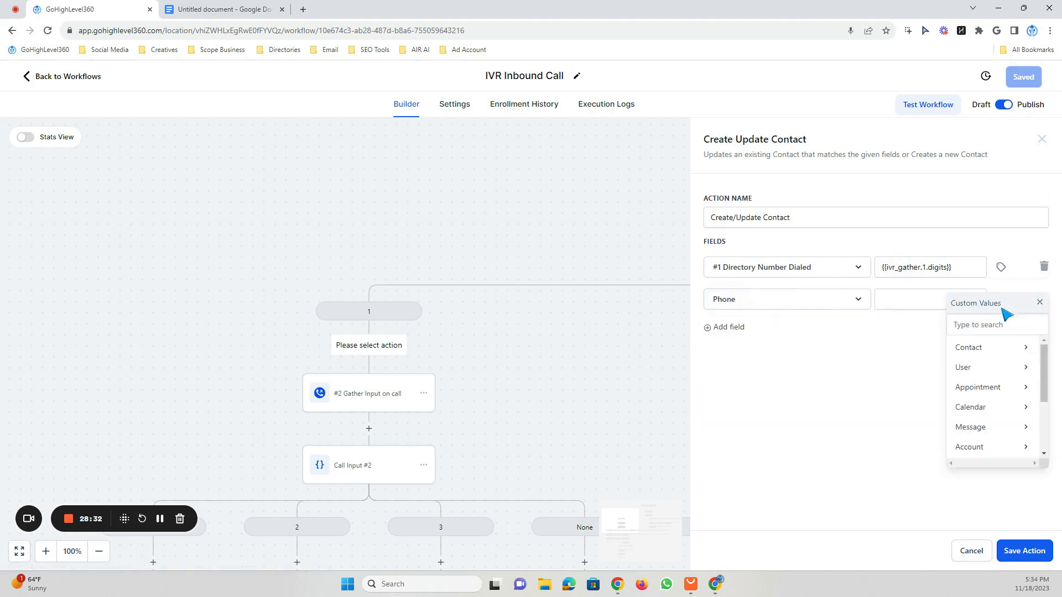
click(996, 347)
click(993, 426)
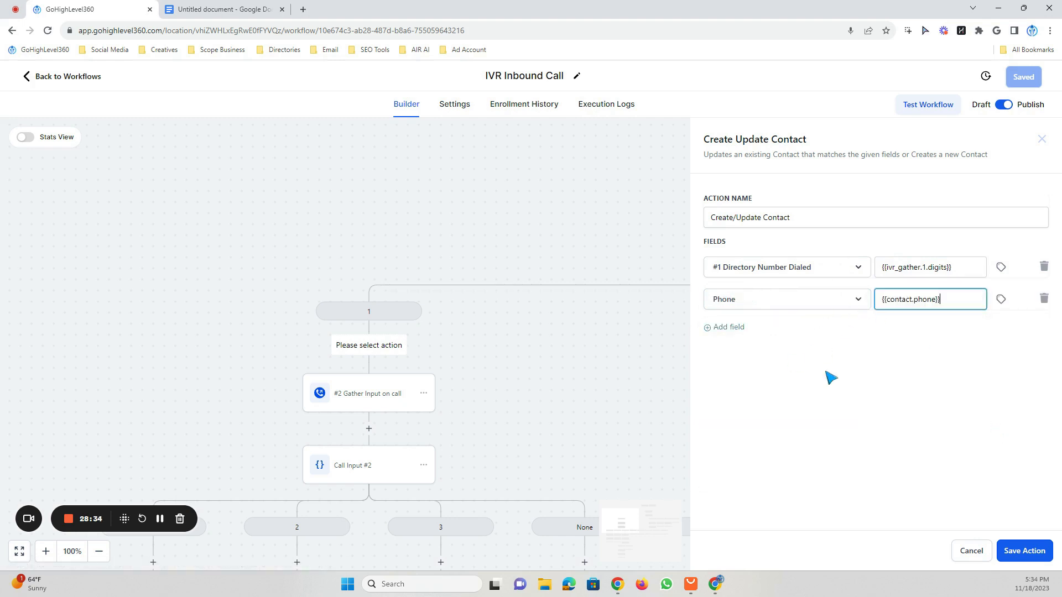
click(1002, 553)
click(1030, 80)
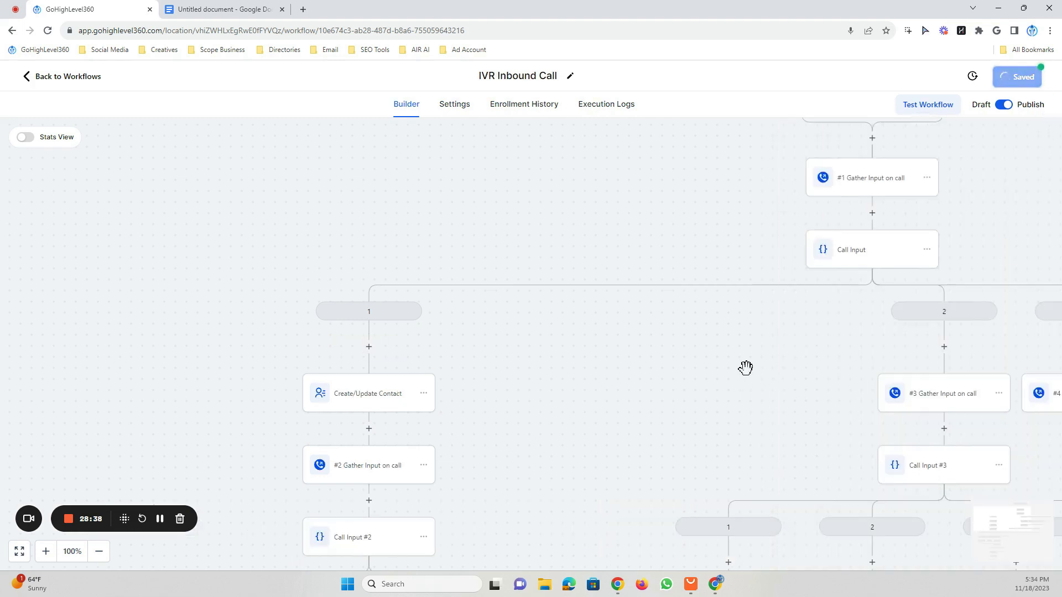
Copy the Create/Update Contact action from branch 1 into branch 2, above #3 Gather Input on call.
drag(747, 371, 567, 330)
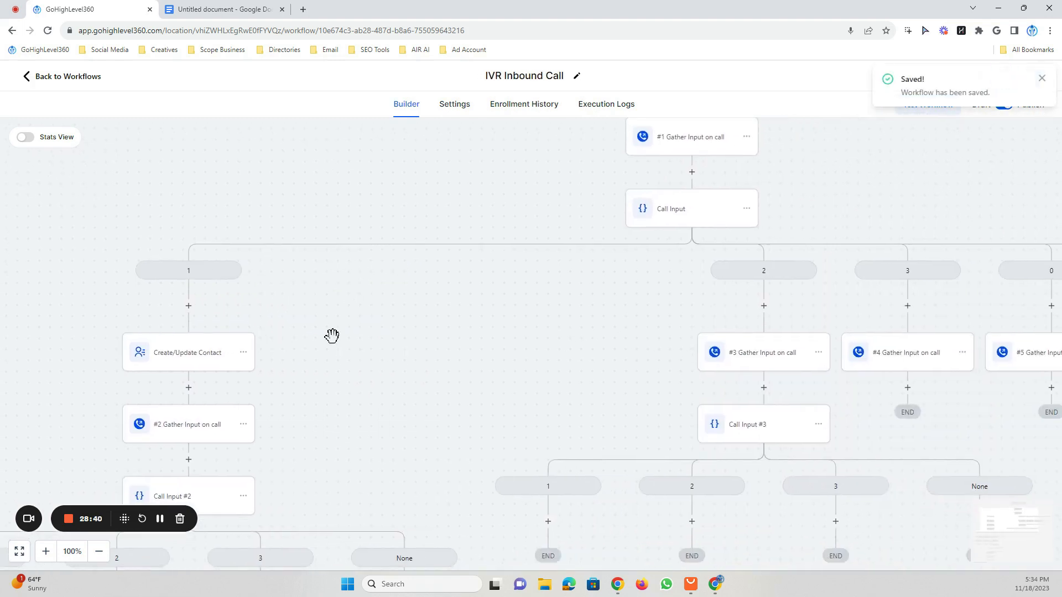
click(243, 352)
mouse_move(299, 396)
click(344, 376)
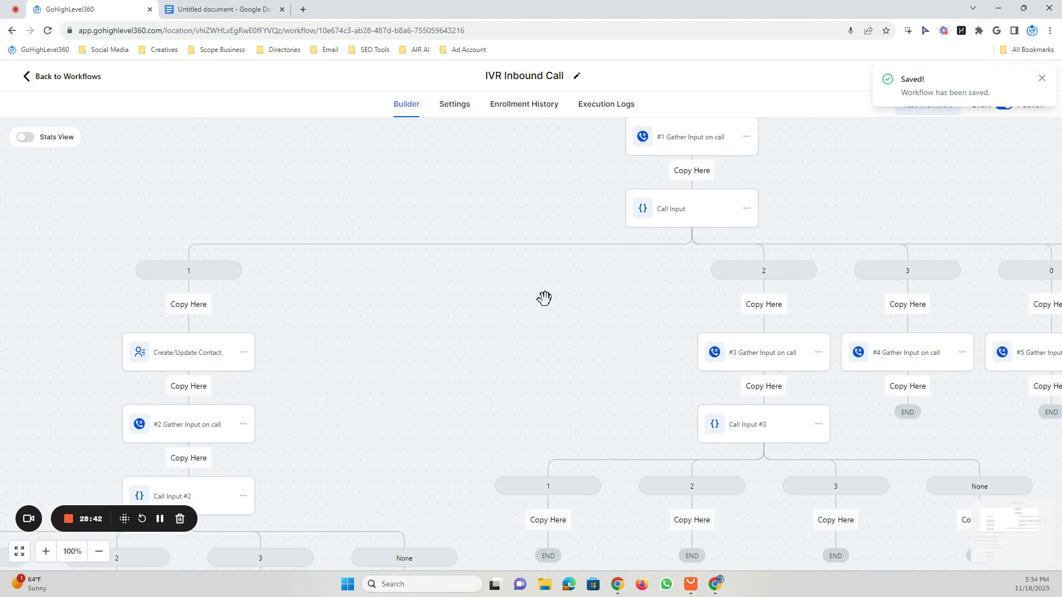
click(766, 307)
drag(616, 306, 266, 299)
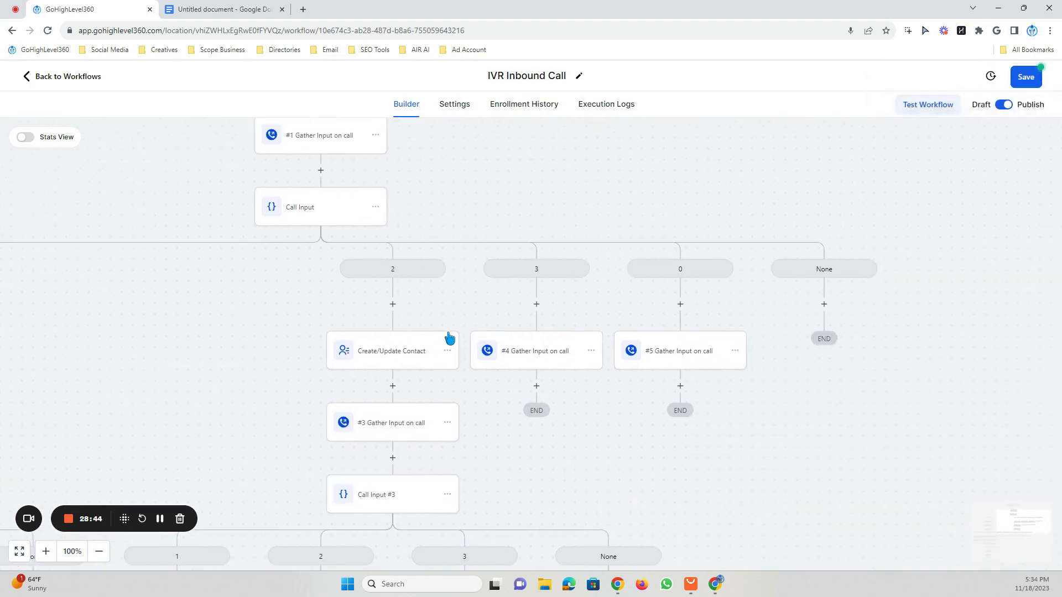
Copy the Create/Update Contact action from branch 2 into branch 3, above #4 Gather Input on call.
click(447, 351)
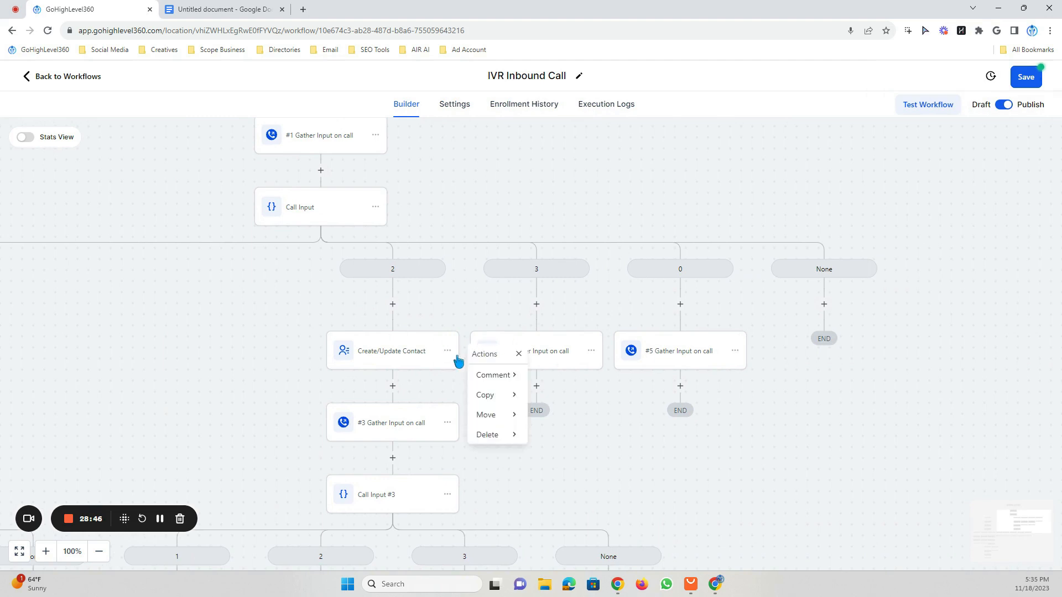
mouse_move(483, 396)
click(547, 374)
click(536, 303)
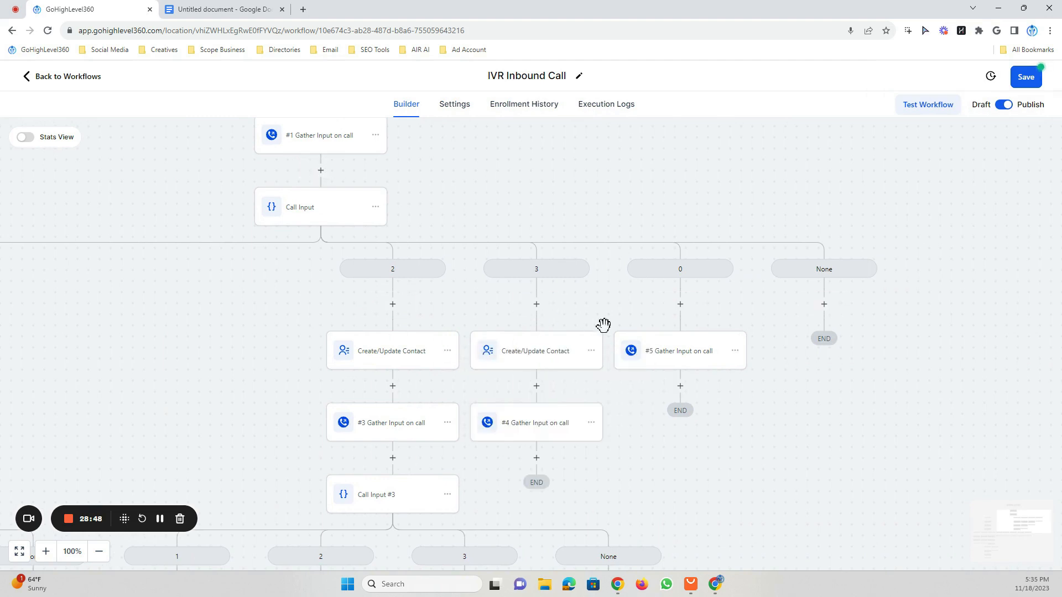
Insert an Update Contact Field action in branch 1 under Call Input #2, above Send Estimate Form.
drag(405, 359, 419, 351)
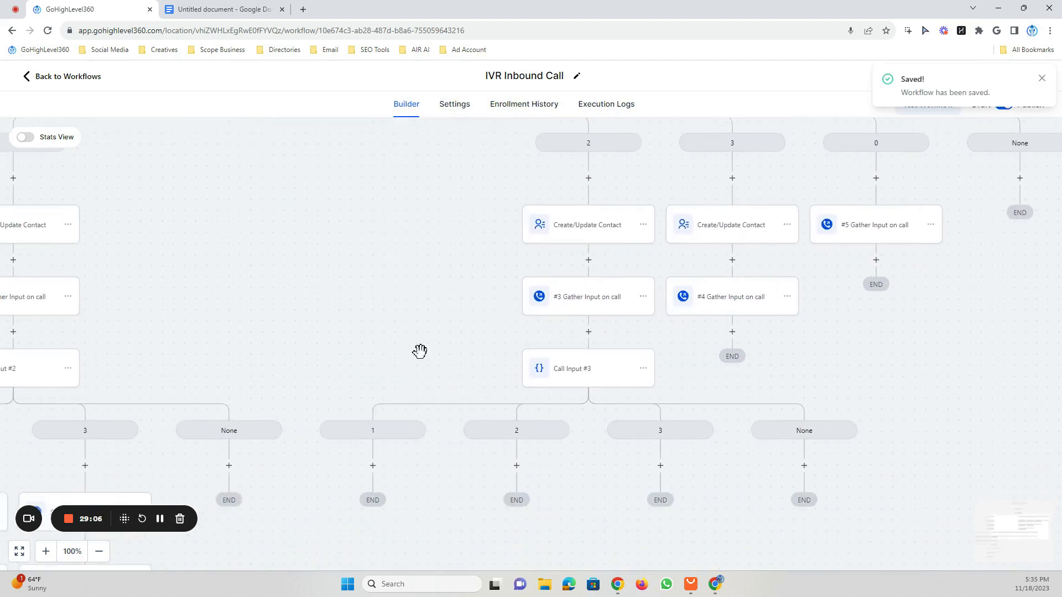
drag(295, 310, 586, 358)
drag(446, 362, 616, 260)
drag(617, 325, 637, 327)
scroll(638, 327, up, 5)
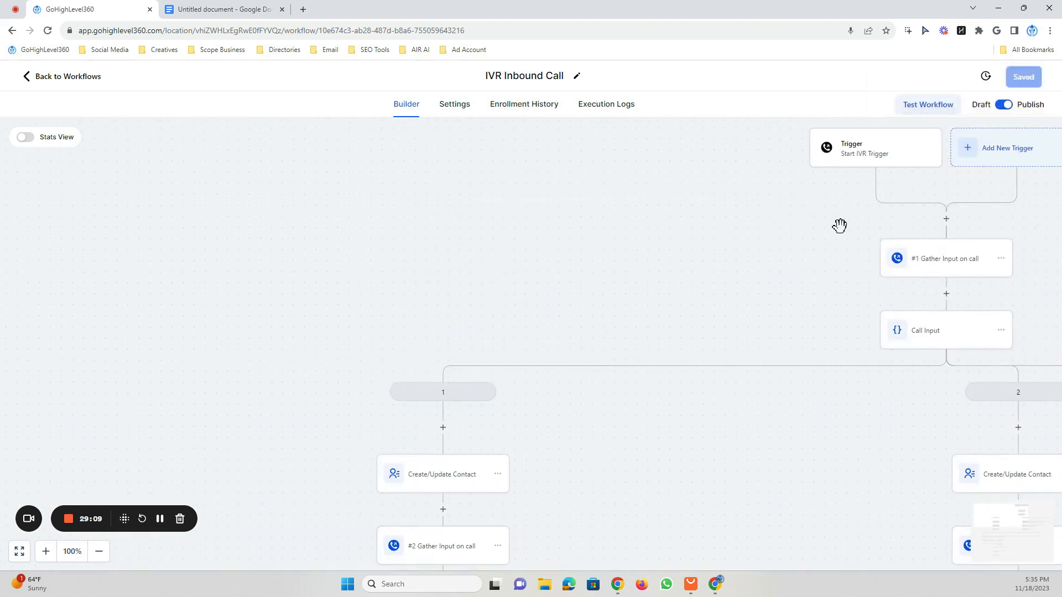
scroll(658, 268, down, 5)
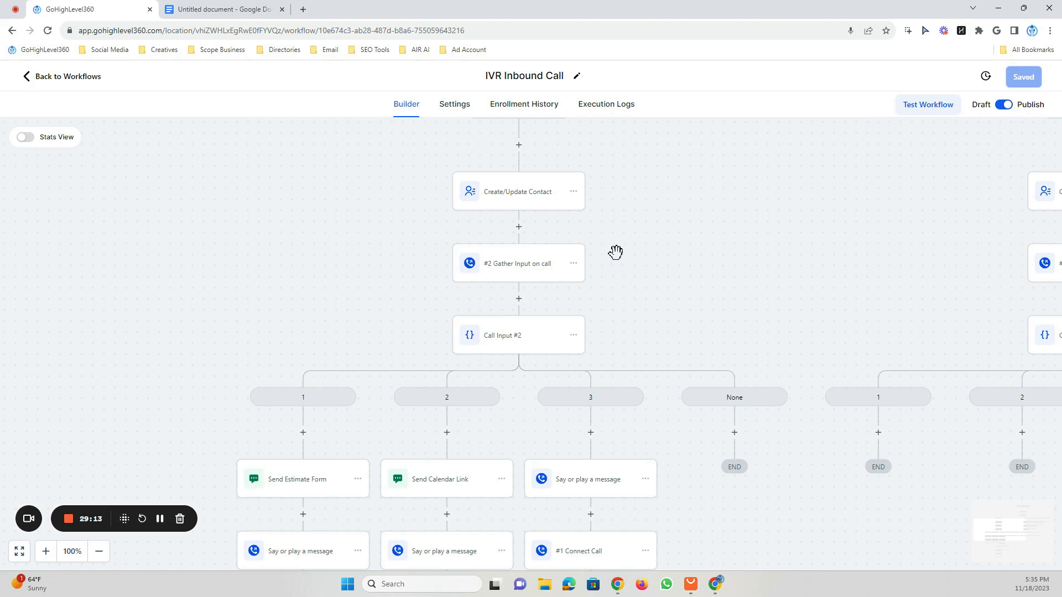
drag(700, 282, 703, 272)
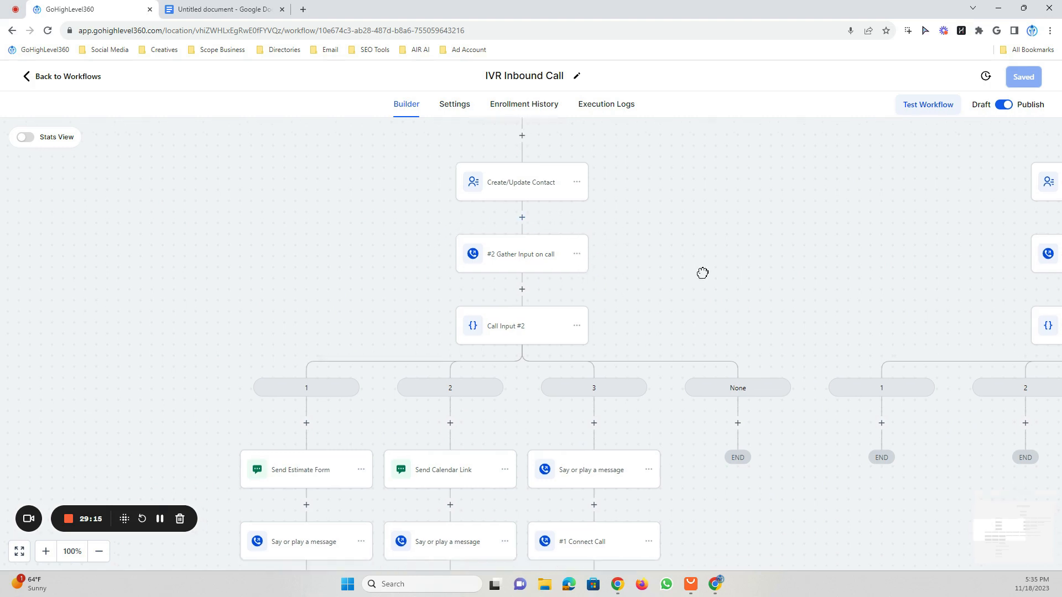
scroll(702, 273, down, 4)
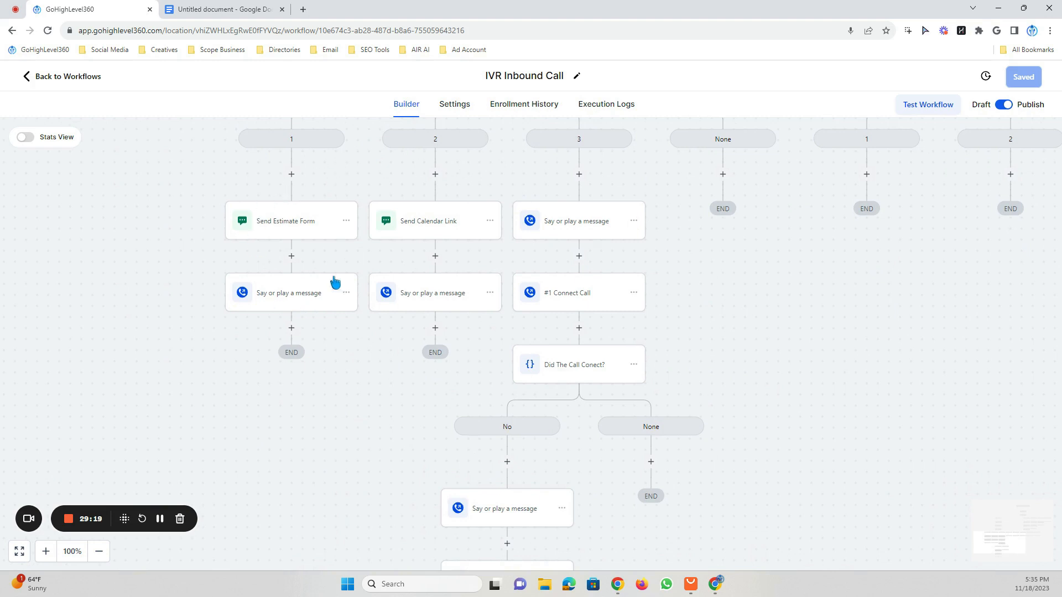
drag(760, 434, 699, 337)
drag(702, 288, 693, 437)
drag(614, 311, 685, 377)
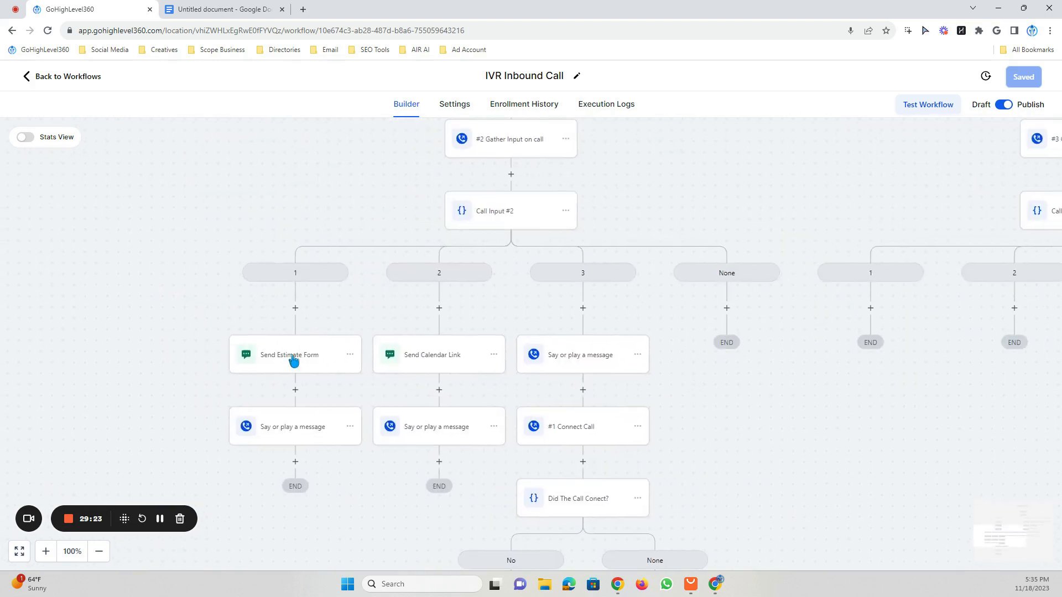
click(295, 309)
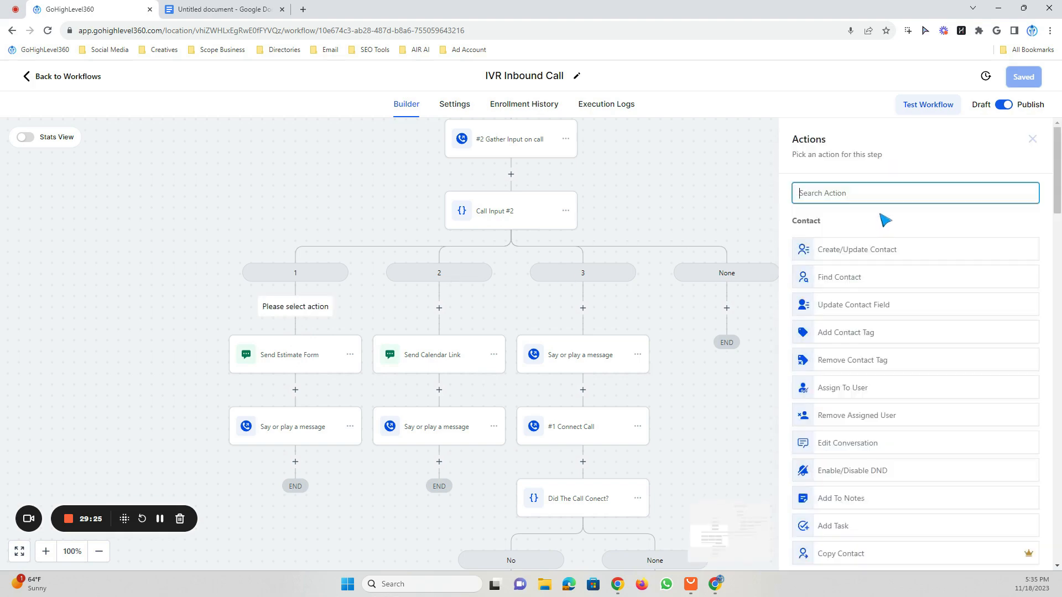
text(cust)
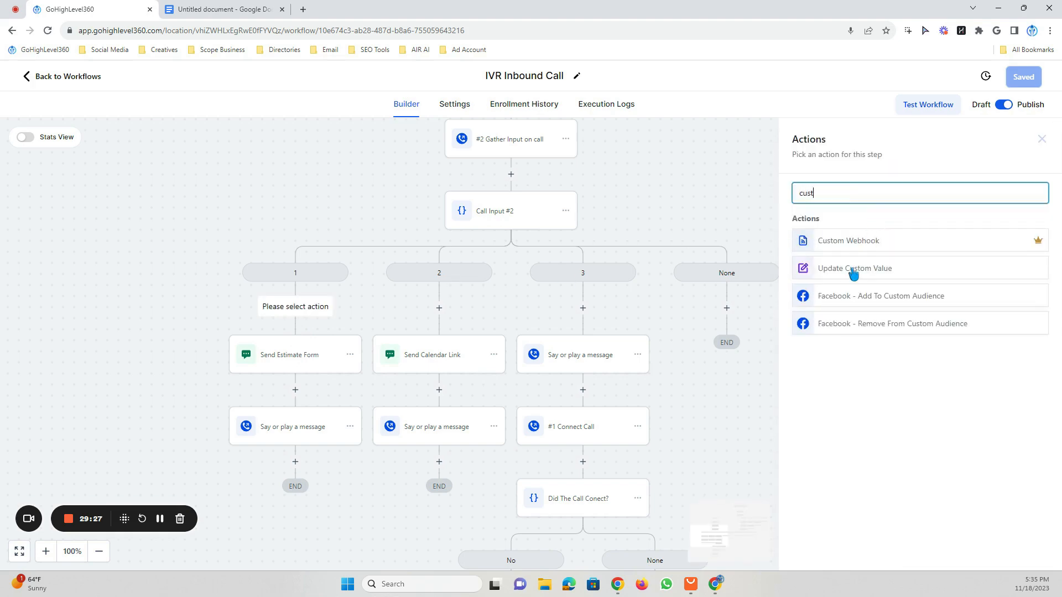
drag(840, 194, 800, 188)
text(upda)
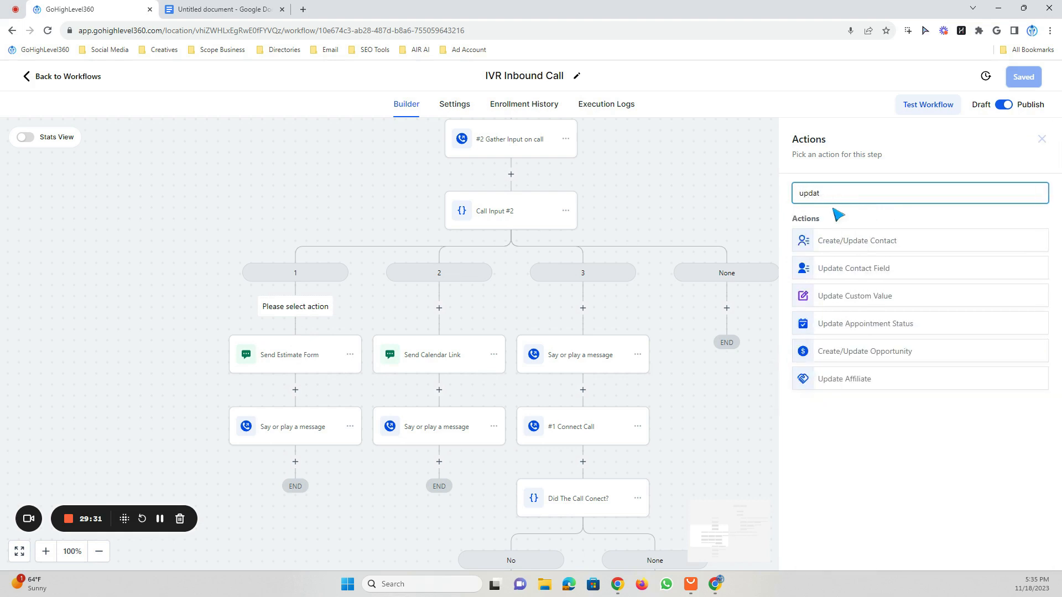
click(843, 270)
Choose #2 Directory Number Dialed as the field for the Update Contact Field action to change.
click(729, 291)
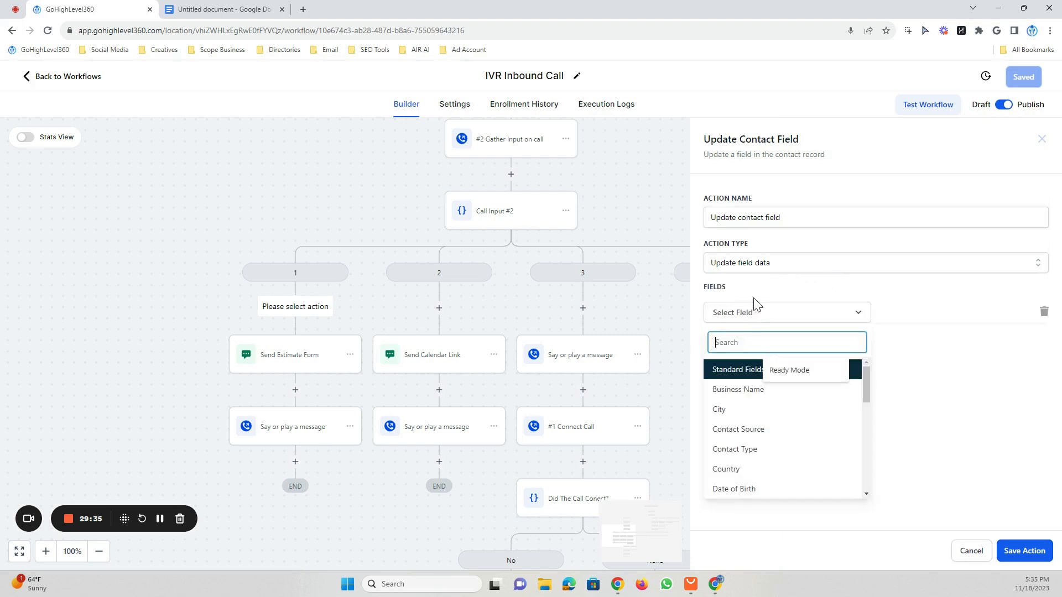
scroll(767, 452, down, 2)
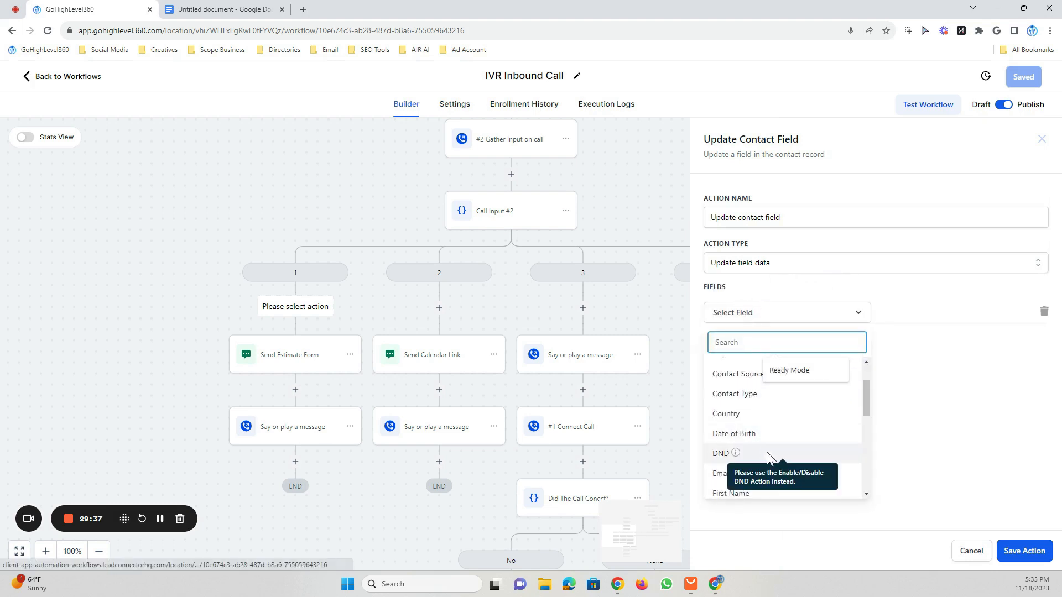
scroll(771, 458, up, 2)
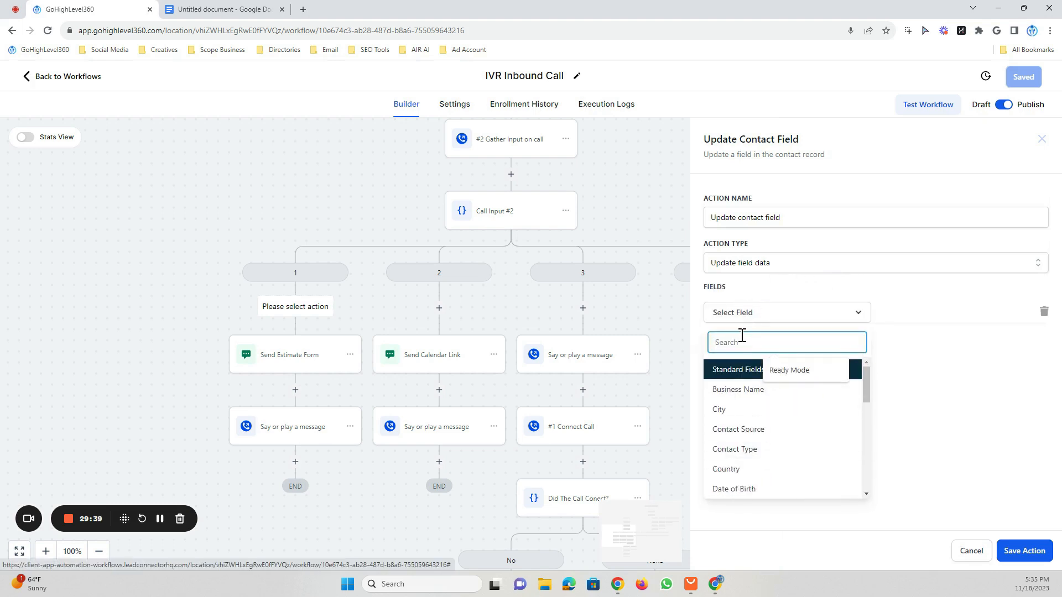
text(#2)
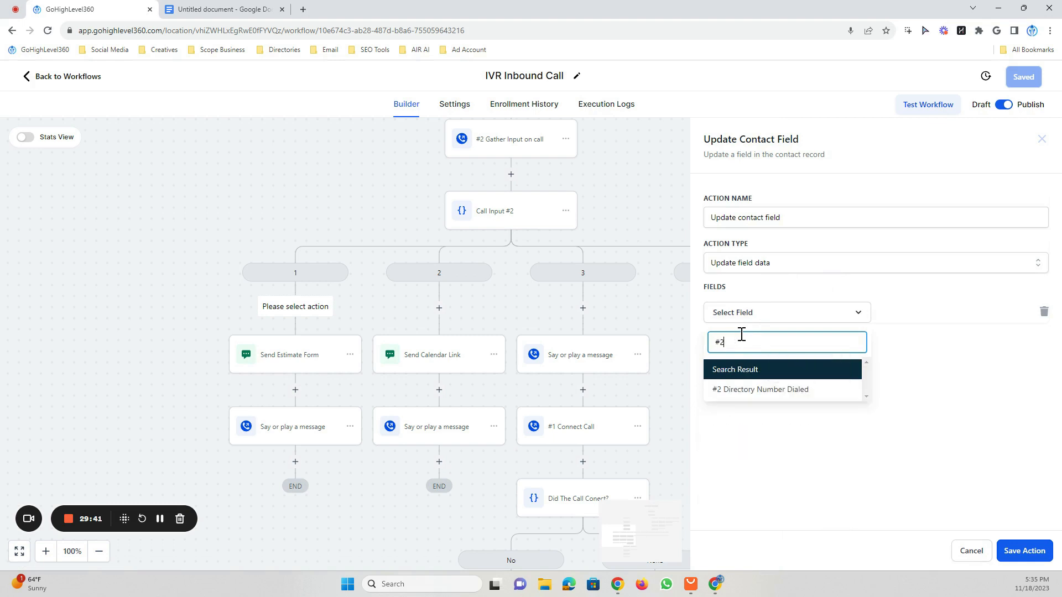
click(751, 389)
Set the field's value to the Digits custom value of #2 Gather Input On Call, then save the action and the workflow.
click(1001, 314)
scroll(994, 437, down, 4)
click(993, 424)
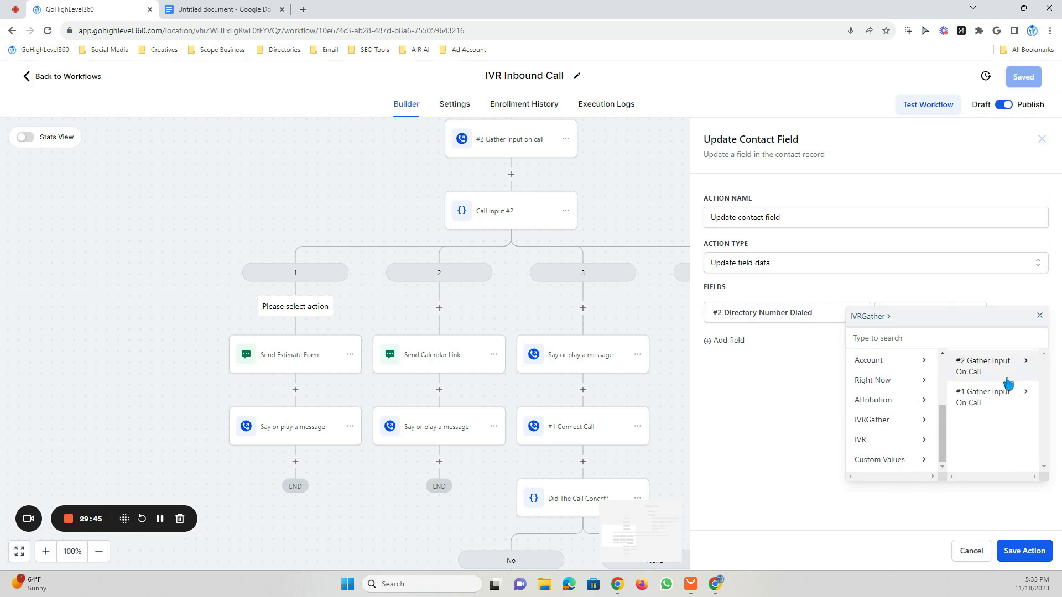
click(991, 369)
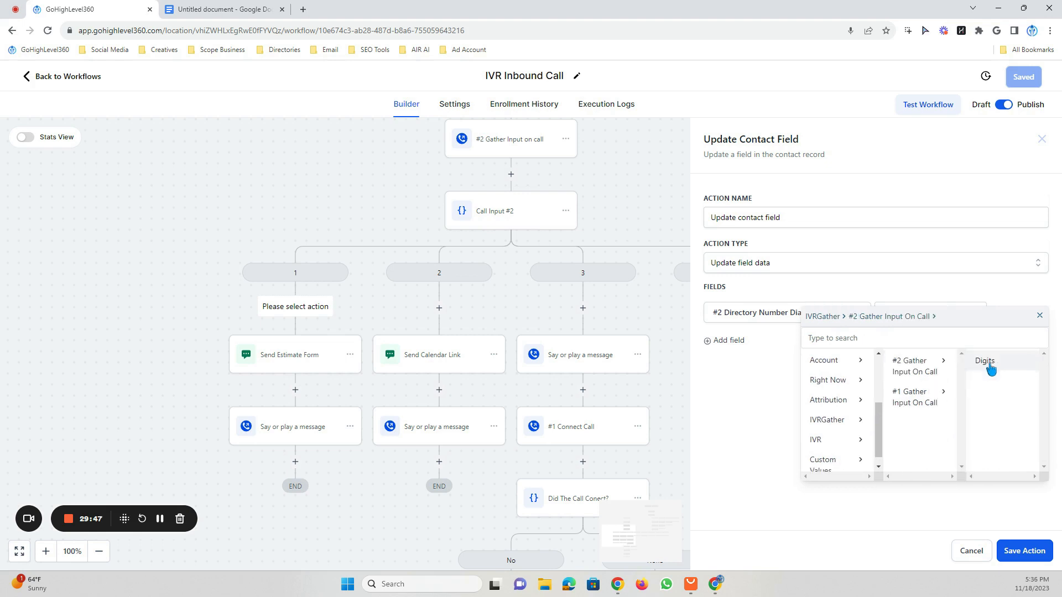
click(985, 362)
click(1015, 553)
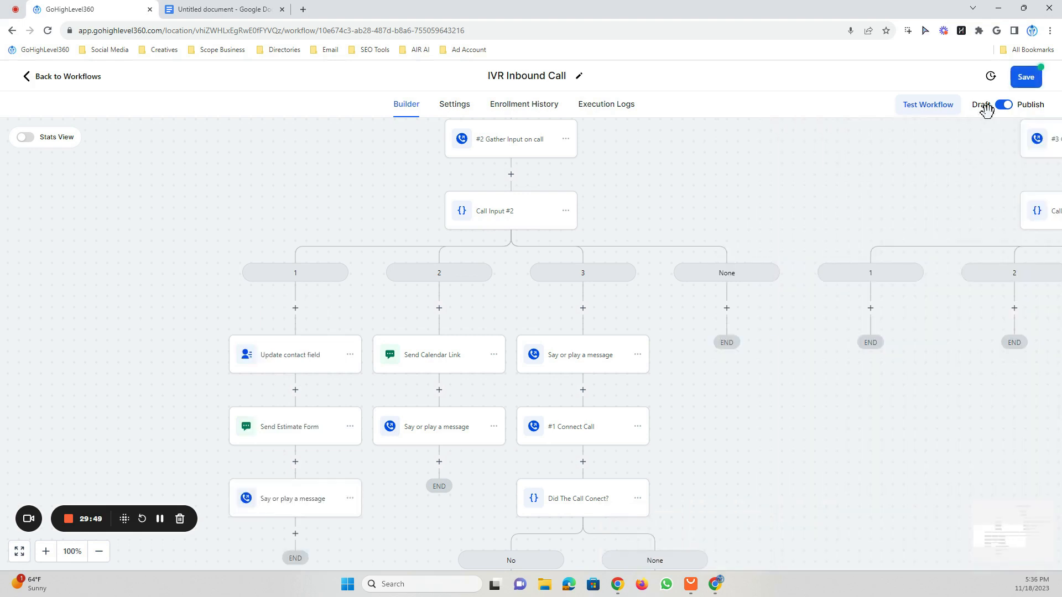
click(1023, 76)
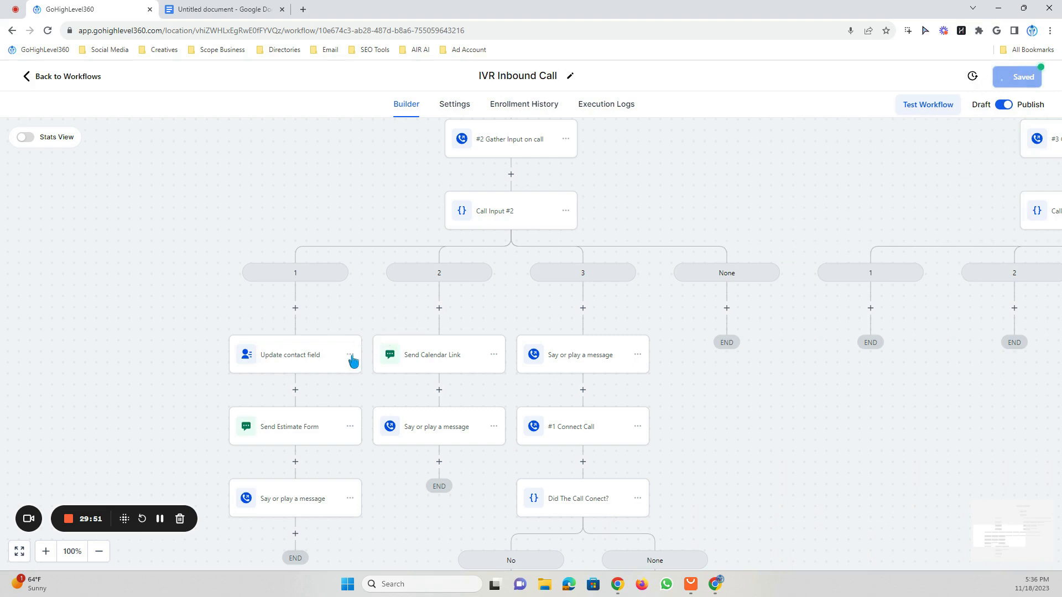
click(333, 357)
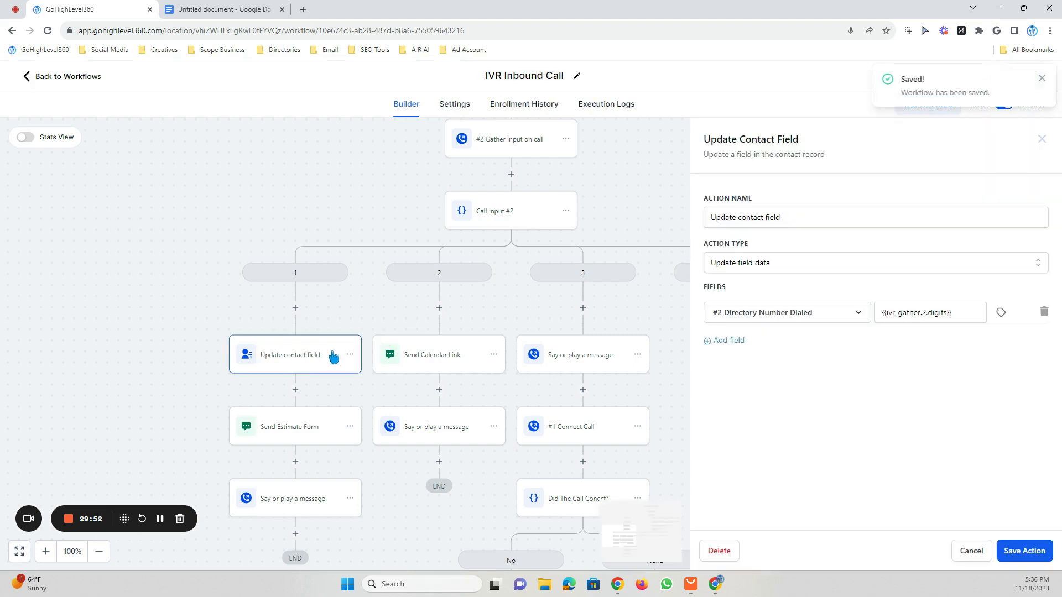
click(1043, 79)
click(1043, 139)
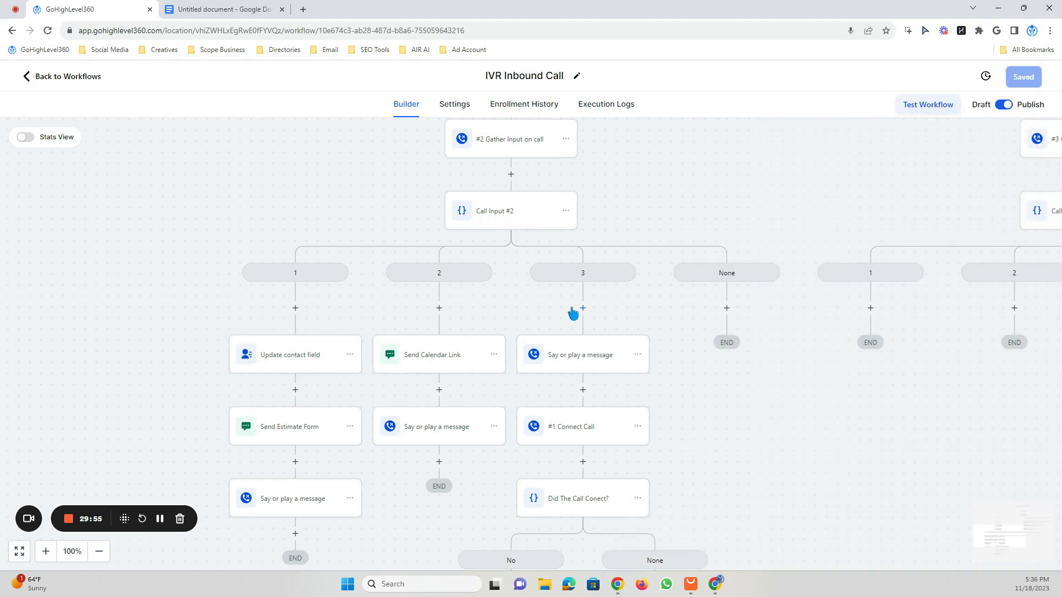
Copy the Update contact field action from branch 1 into branch 2 under Call Input #2, above Send Calendar Link.
click(354, 359)
mouse_move(407, 404)
click(449, 374)
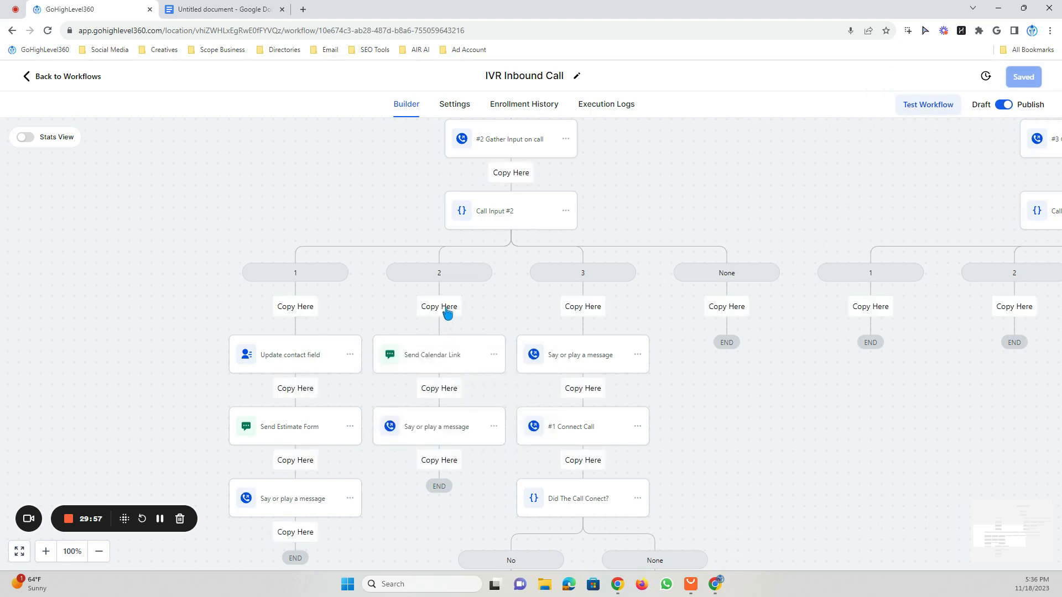
click(448, 313)
Copy the Update contact field action into branch 3 under Call Input #2, above Say or play a message, and save the workflow.
click(441, 357)
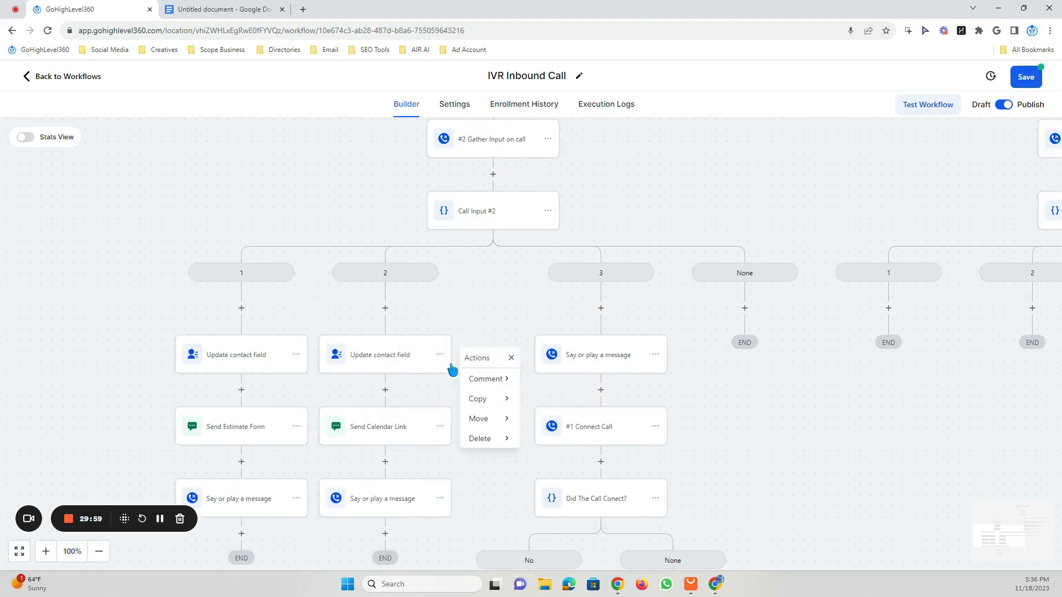
mouse_move(481, 399)
click(553, 376)
click(598, 308)
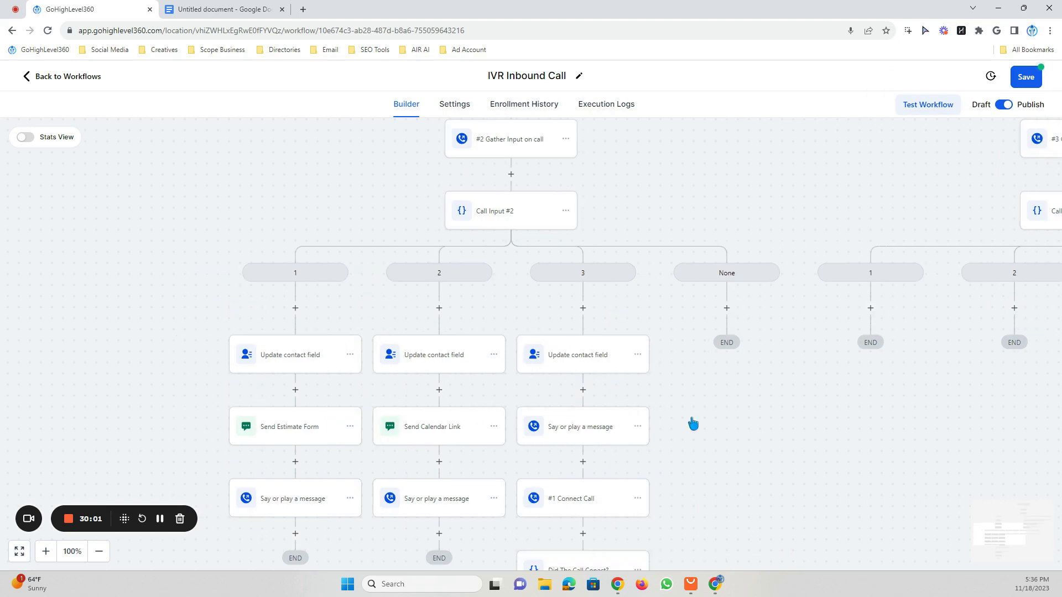
scroll(697, 439, down, 5)
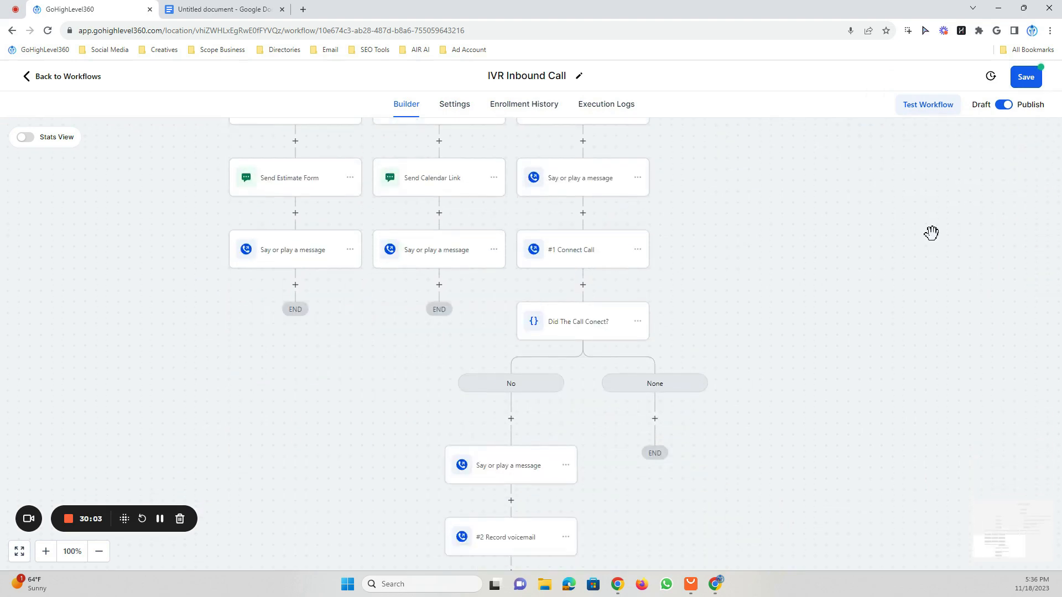
click(1032, 83)
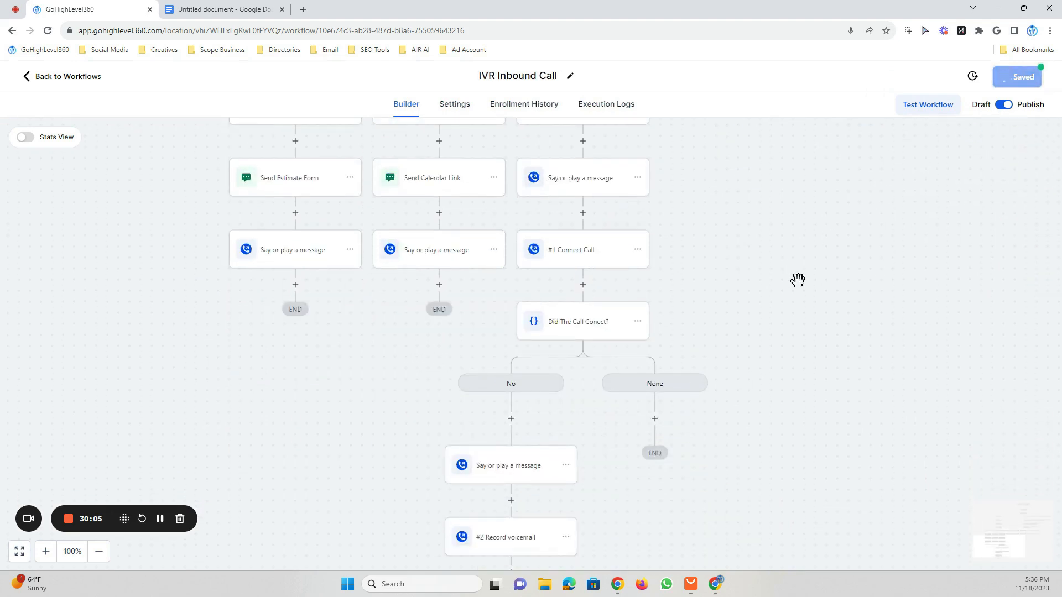
Copy the Update contact field action from branch 1 of Call Input #2 into branch 1 of Call Input #3.
drag(780, 209, 677, 298)
drag(713, 267, 506, 326)
drag(653, 239, 470, 325)
drag(739, 196, 511, 241)
scroll(555, 319, down, 3)
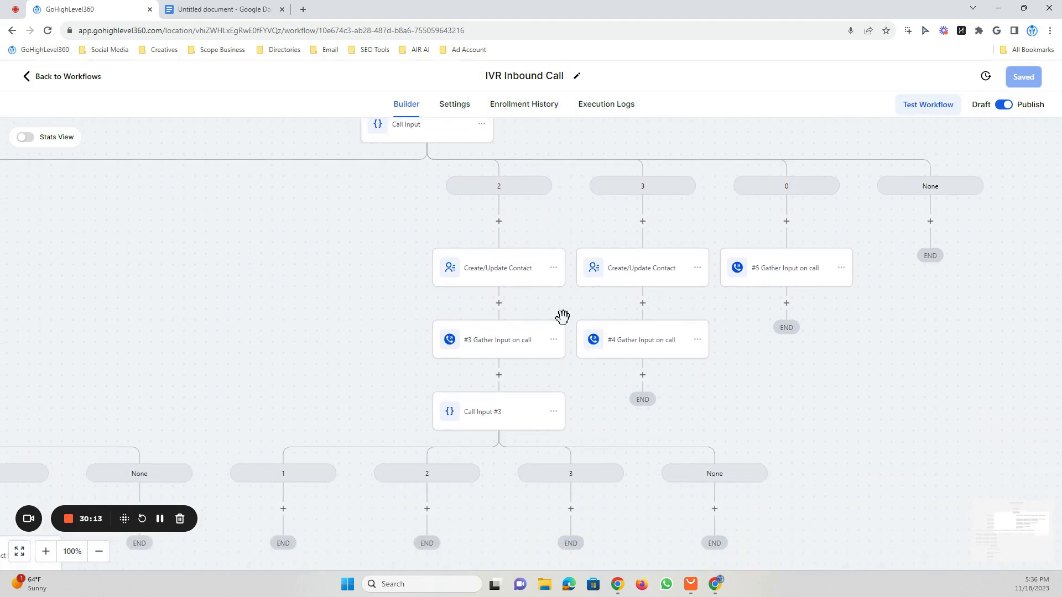
scroll(612, 337, down, 2)
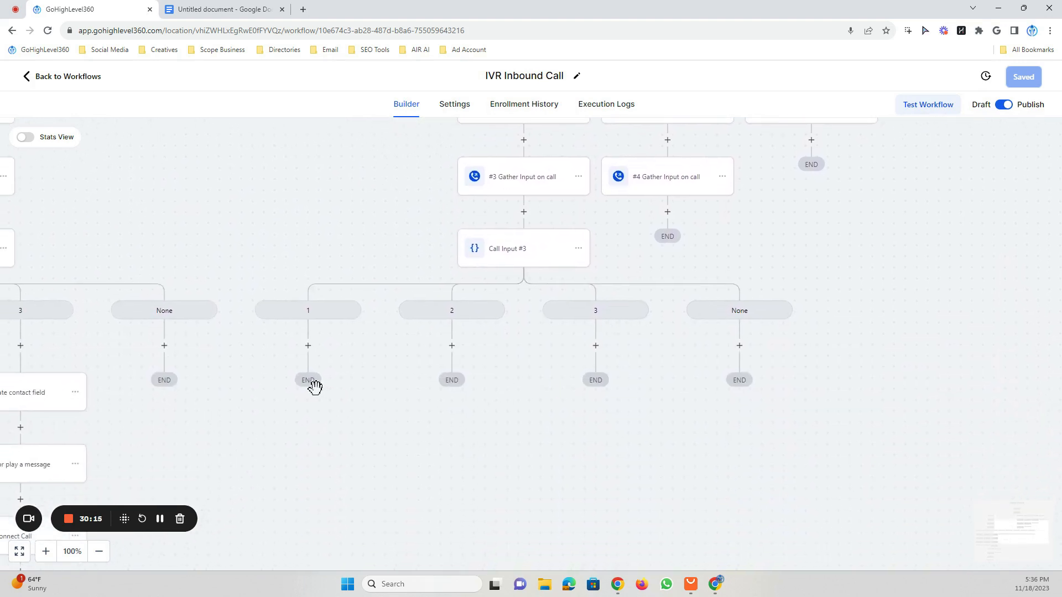
drag(313, 387, 731, 386)
drag(436, 347, 486, 225)
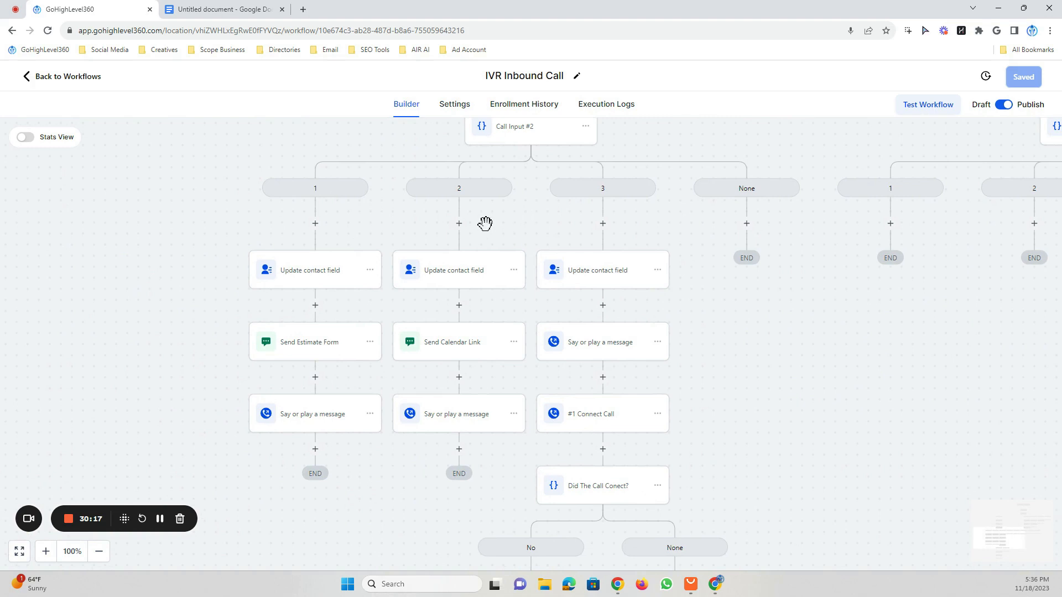
click(370, 272)
mouse_move(439, 313)
click(486, 292)
drag(838, 304, 578, 261)
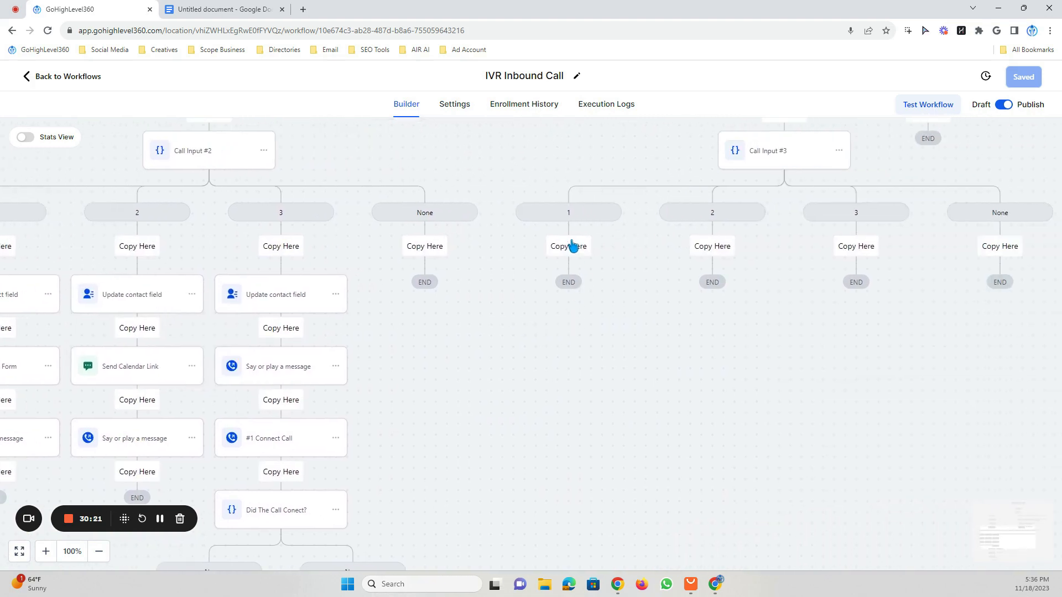
click(573, 246)
Copy Send Estimate Form and the message action following it into branch 1 of Call Input #3, below Update contact field.
drag(419, 314, 622, 262)
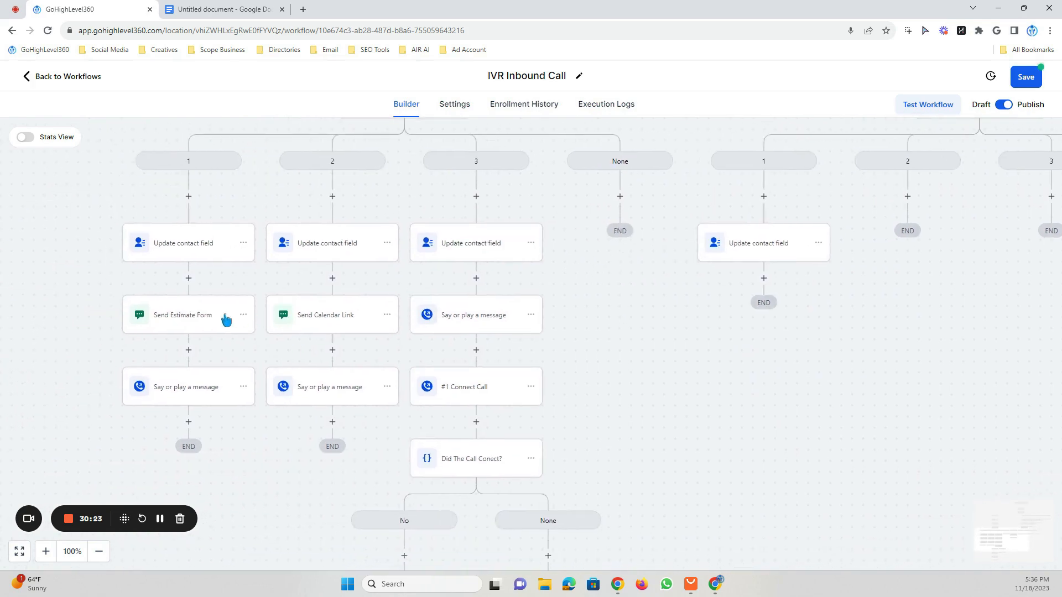
click(244, 325)
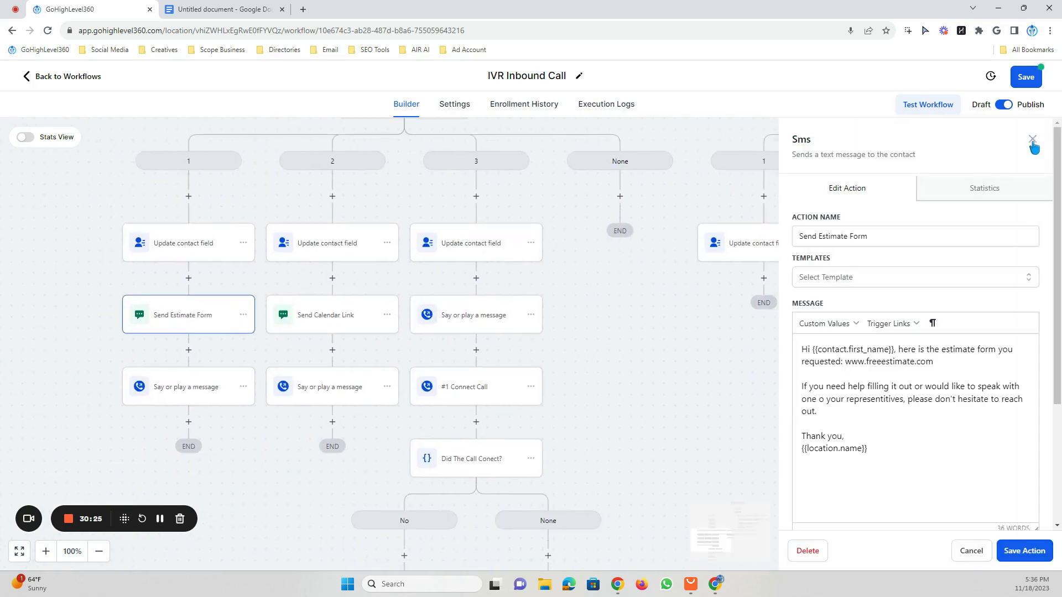
click(1032, 139)
click(243, 315)
mouse_move(284, 357)
click(349, 357)
click(768, 286)
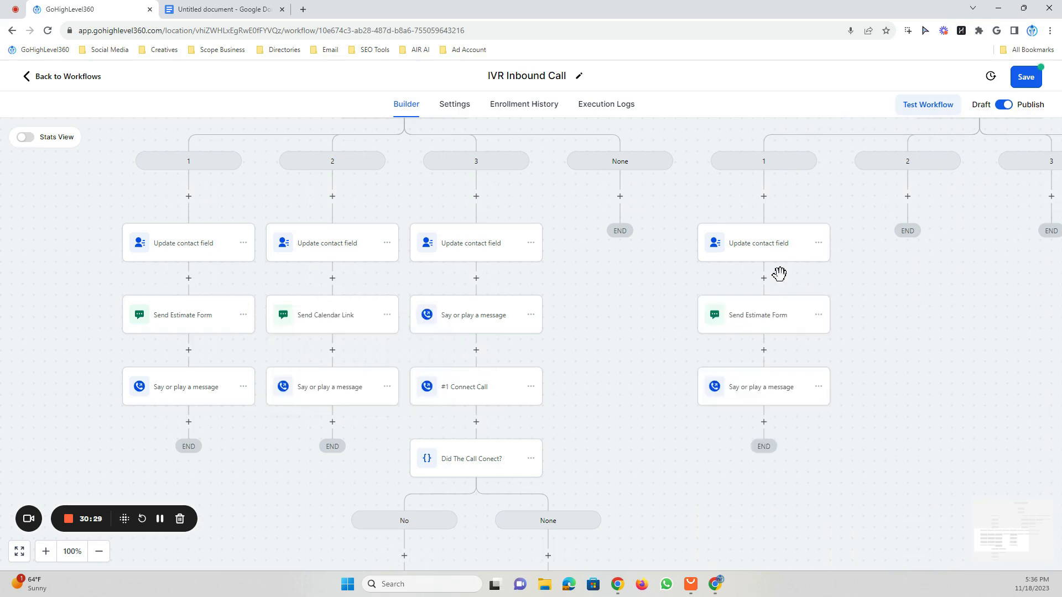
Change the #2 Directory Number Dialed value in branch 1's Update contact field under Call Input #3 to {{ivr_gather.3.digits}}, and save the workflow.
drag(896, 282, 523, 279)
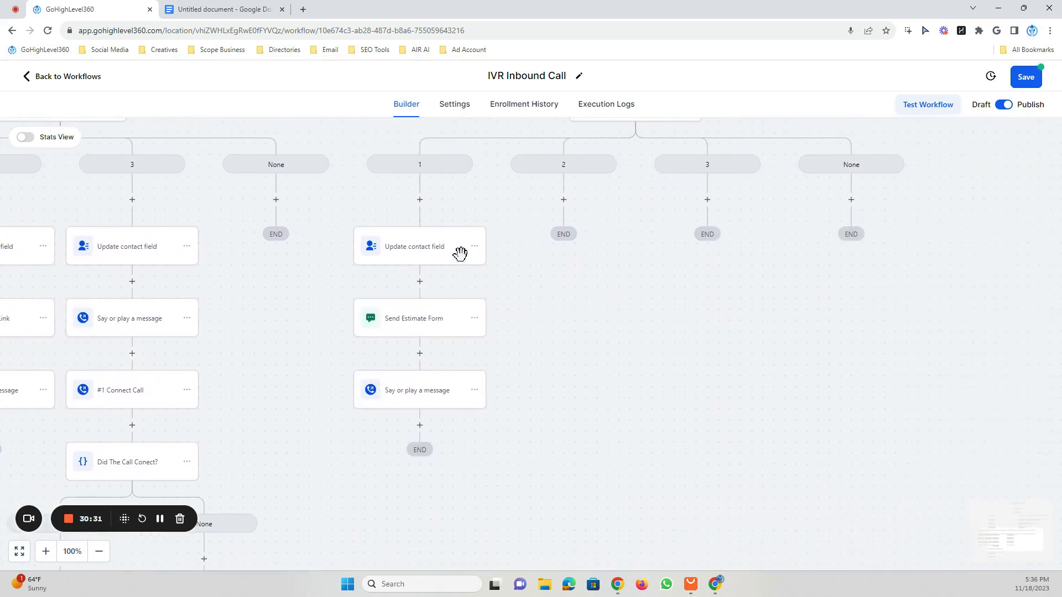
click(418, 249)
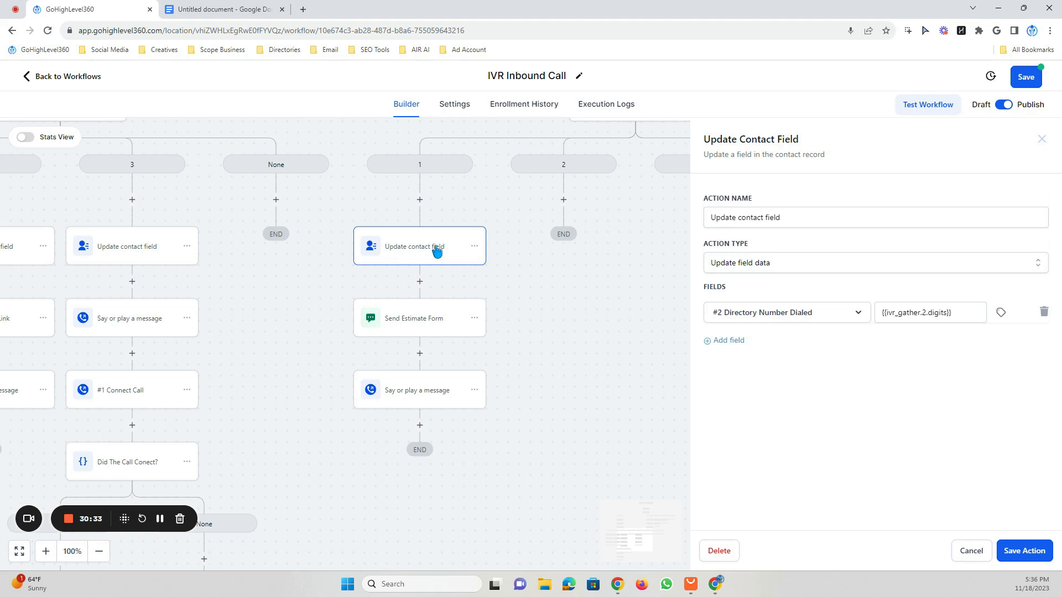
click(793, 316)
click(795, 316)
click(797, 317)
click(907, 312)
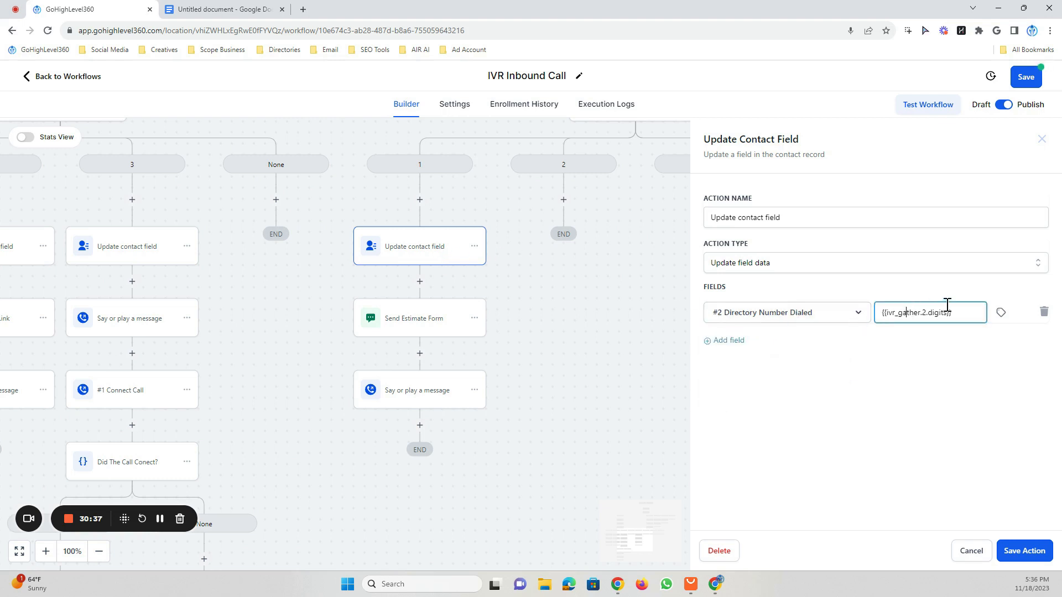
drag(965, 311, 866, 332)
key(BackSpace)
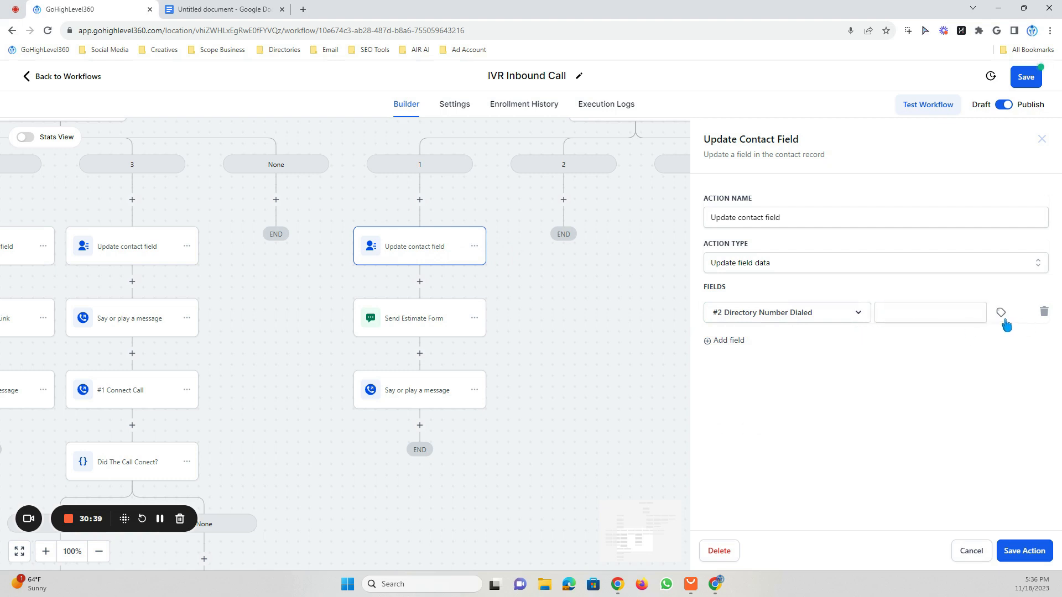
click(1003, 317)
scroll(1002, 393, down, 5)
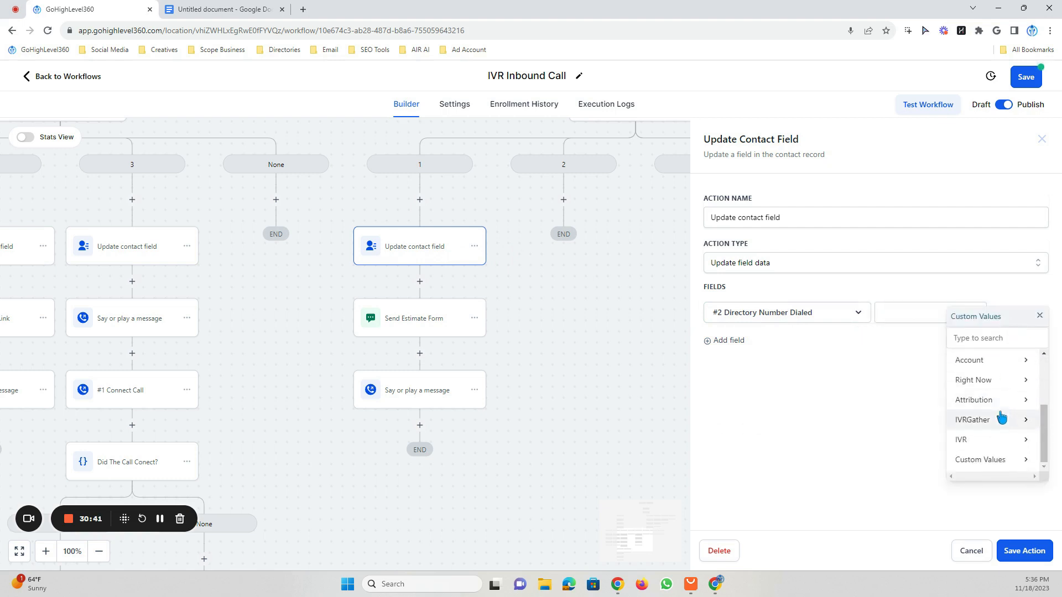
click(1002, 419)
click(1004, 368)
click(1002, 366)
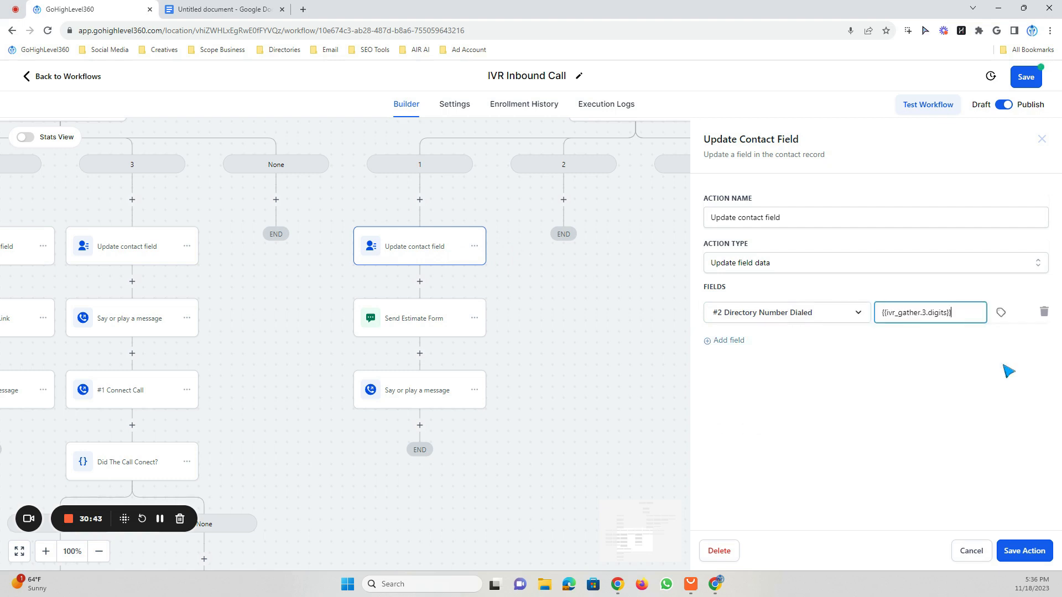
click(1018, 548)
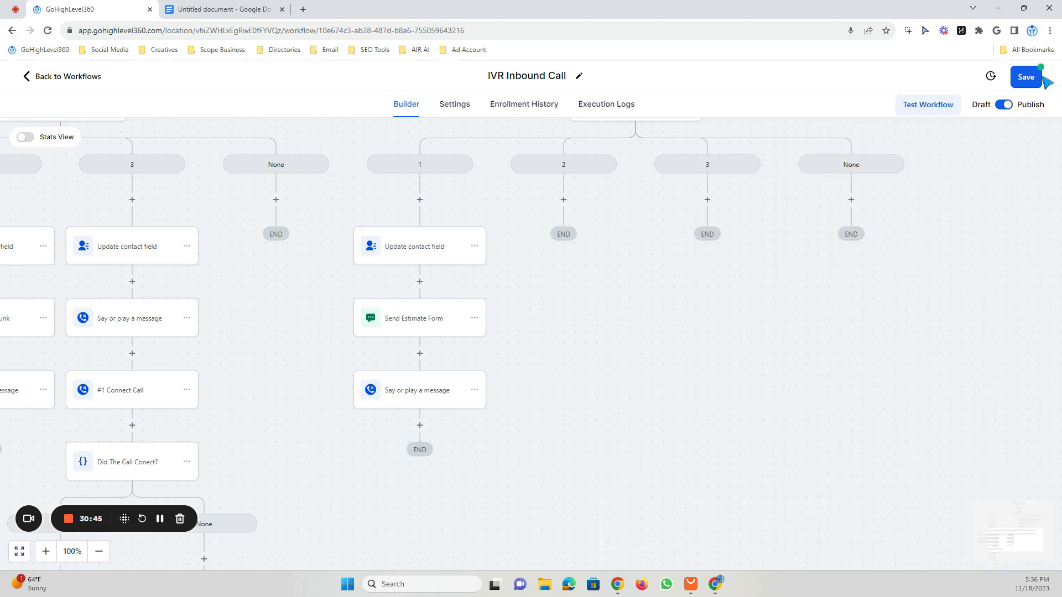
click(1043, 78)
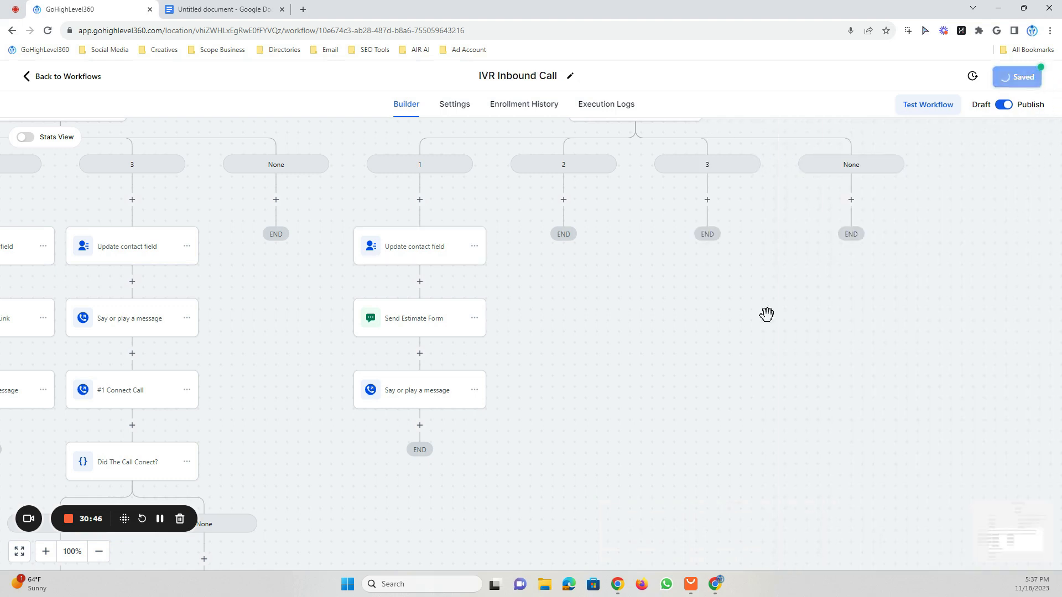
Copy Update contact field and all actions following it from branch 1 into branch 2 of Call Input #3.
click(474, 246)
click(570, 290)
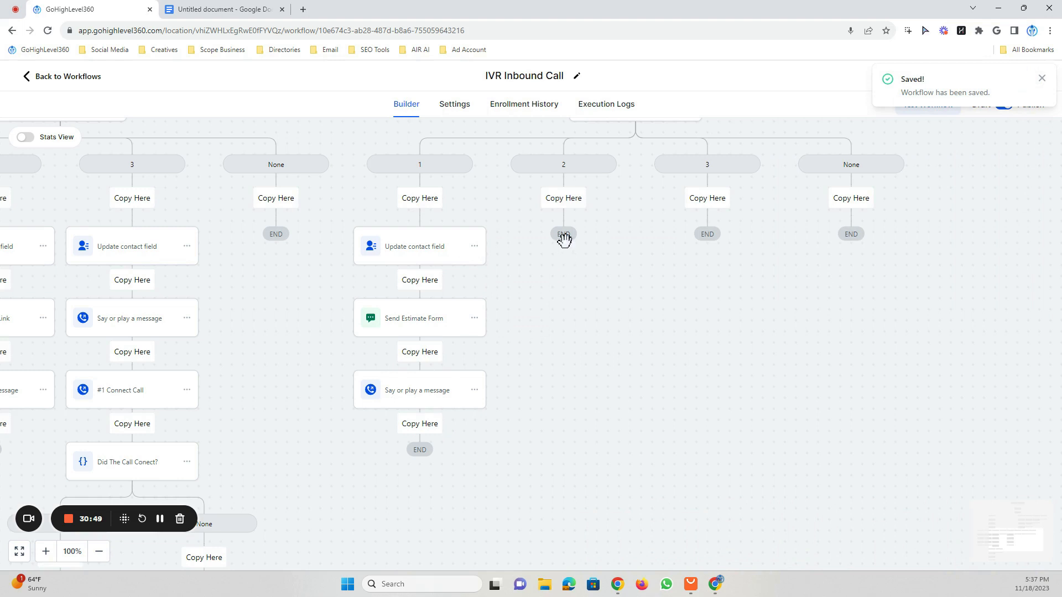
click(568, 202)
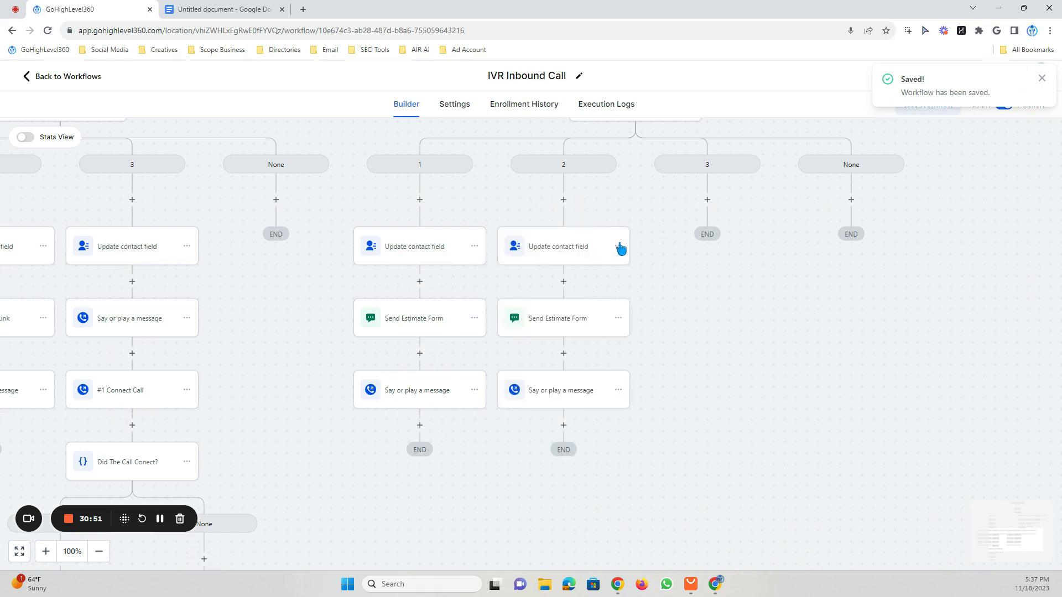
Copy Update contact field and all actions following it from branch 3 of Call Input #2 into branch 3 of Call Input #3.
click(187, 246)
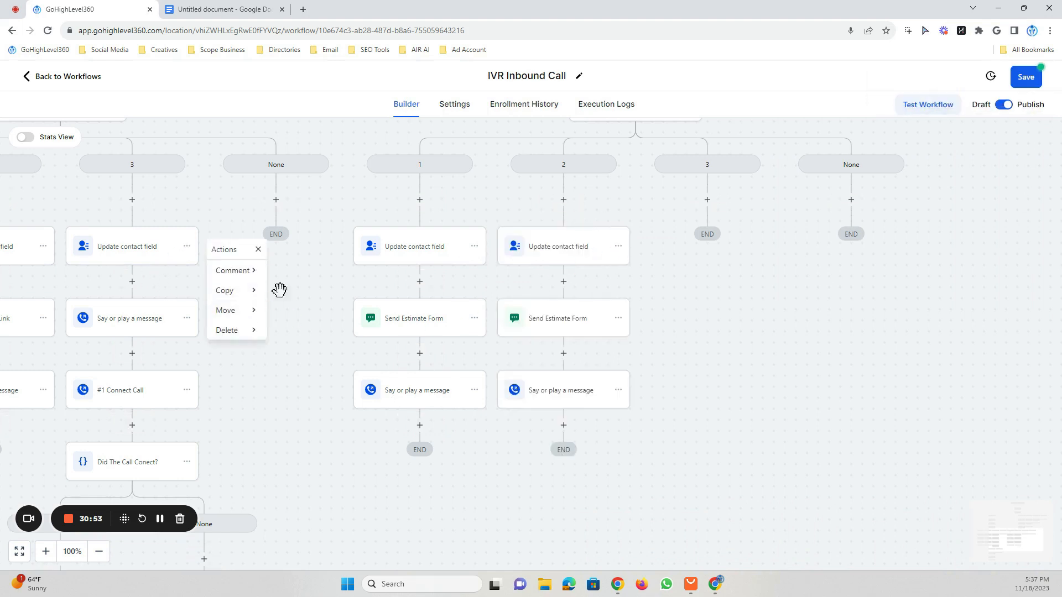
click(266, 266)
drag(234, 293, 472, 427)
drag(482, 531, 508, 300)
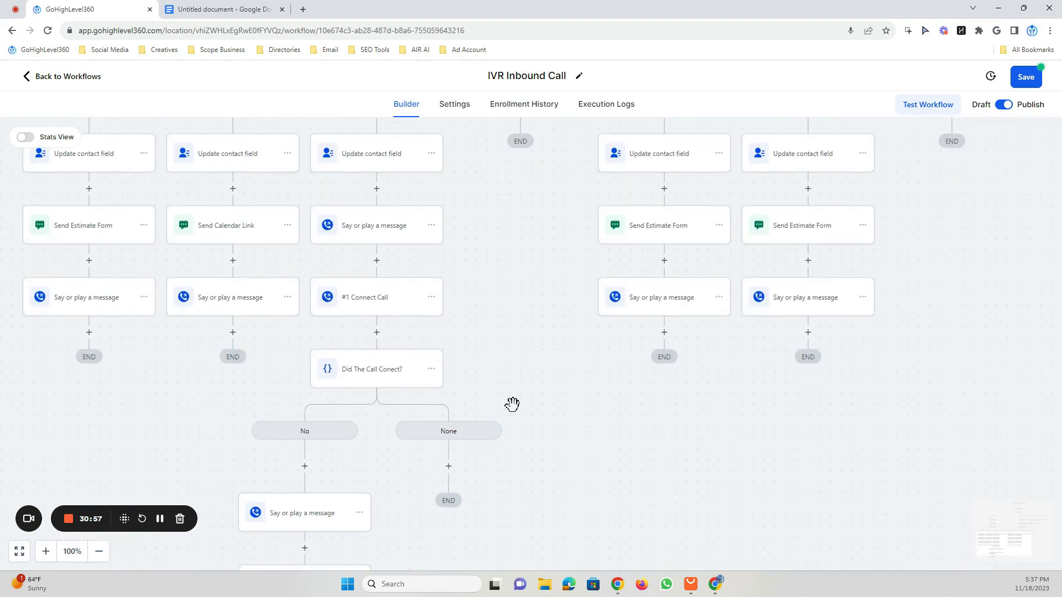
scroll(512, 404, up, 2)
click(413, 242)
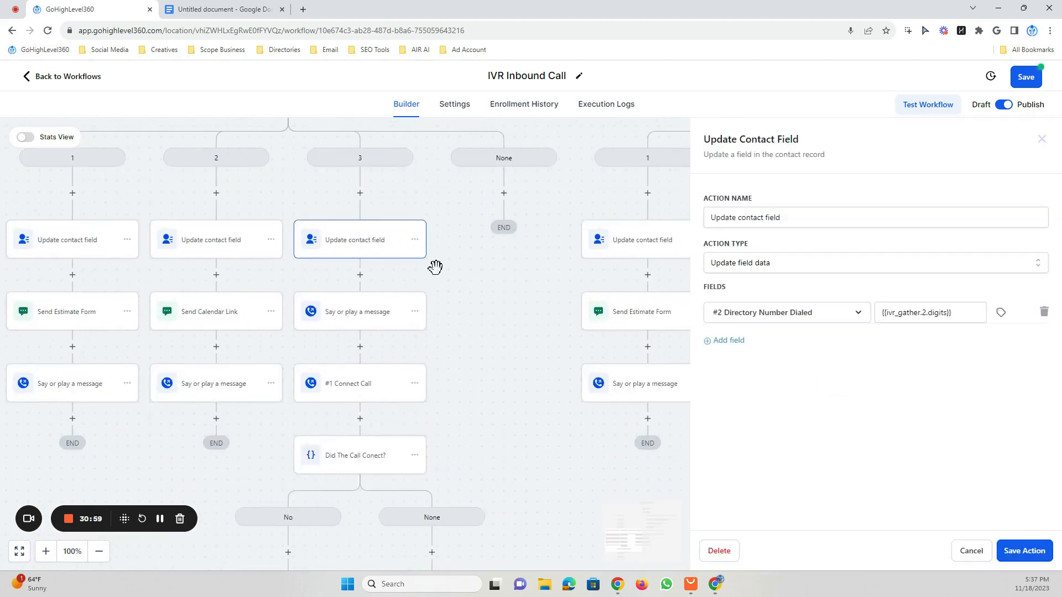
click(415, 241)
mouse_move(476, 283)
click(522, 283)
drag(547, 310, 138, 291)
drag(551, 214, 485, 310)
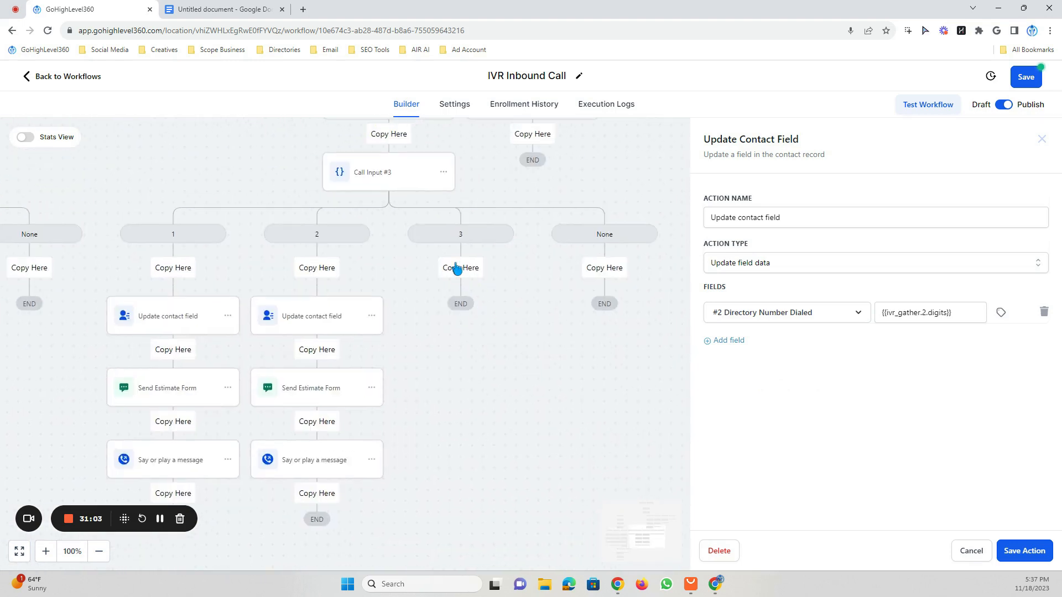
click(457, 268)
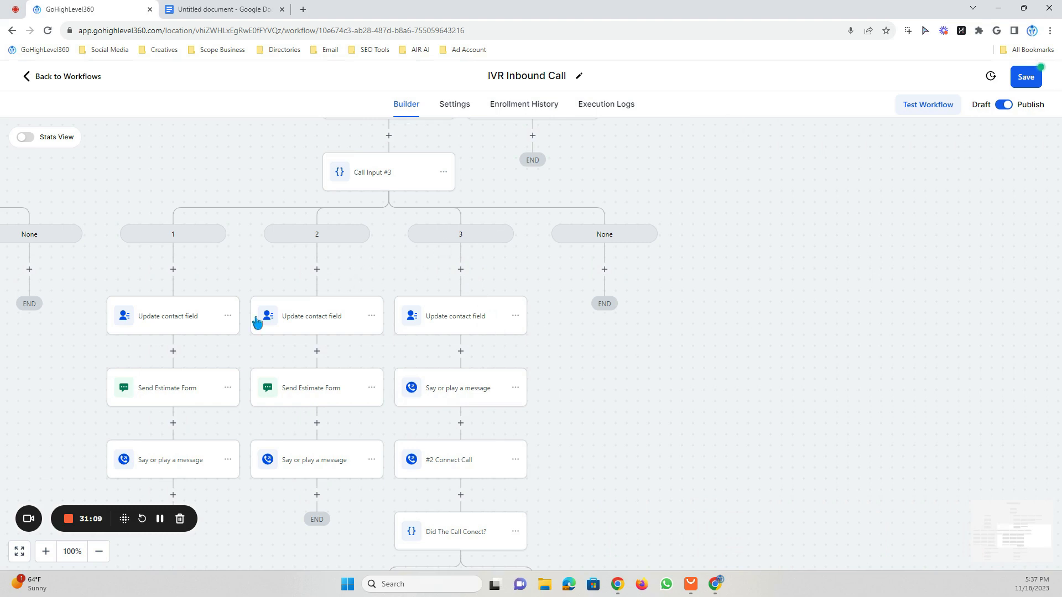
Open branch 1's Say or play a message under Call Input #3, and copy the Key 1 text under Input #2 from the Google Docs script.
click(177, 463)
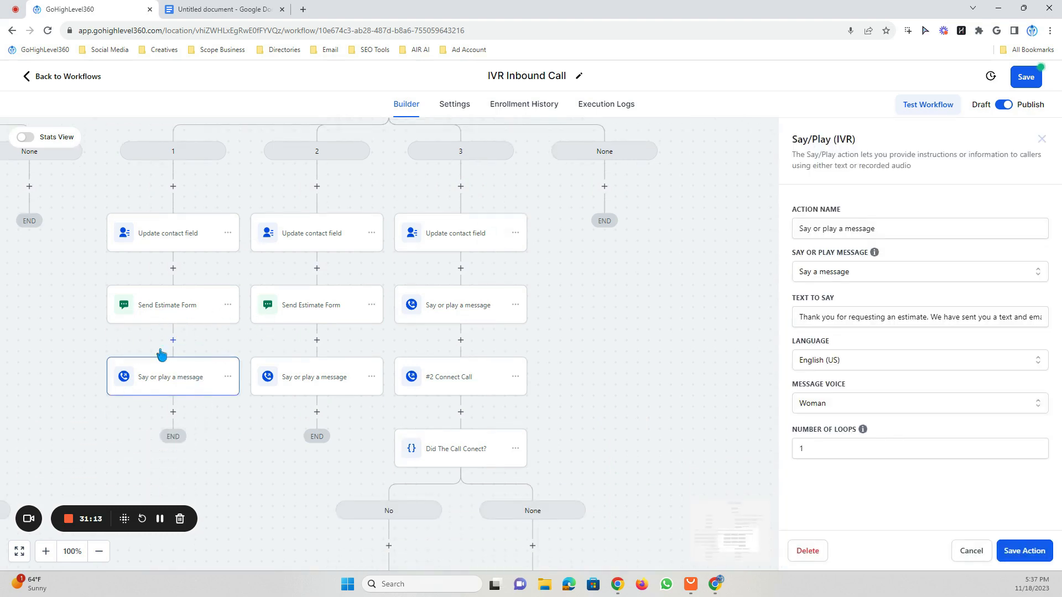
click(866, 317)
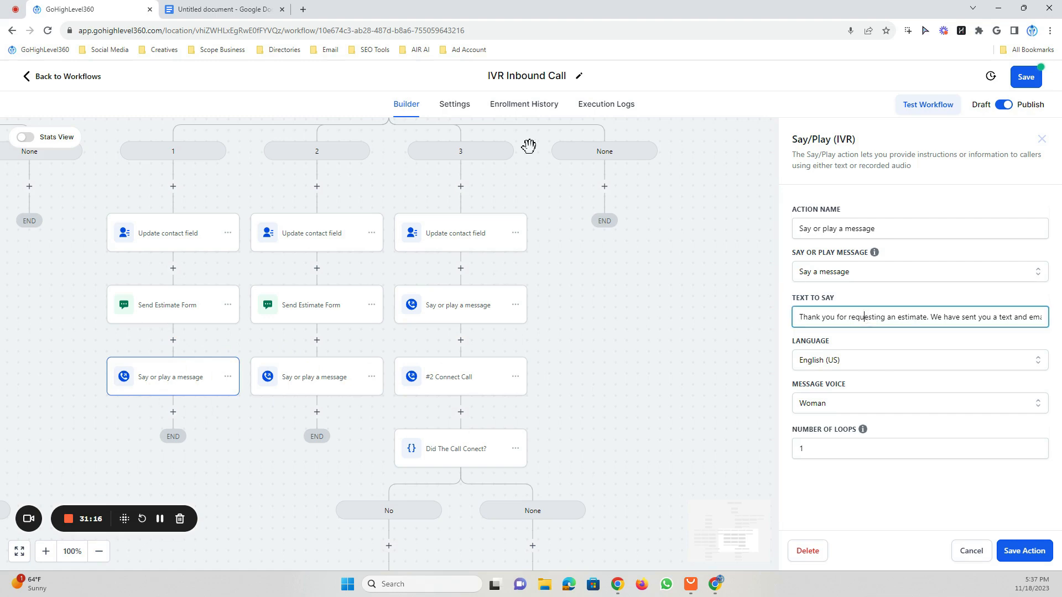
click(248, 6)
scroll(412, 310, down, 2)
click(310, 317)
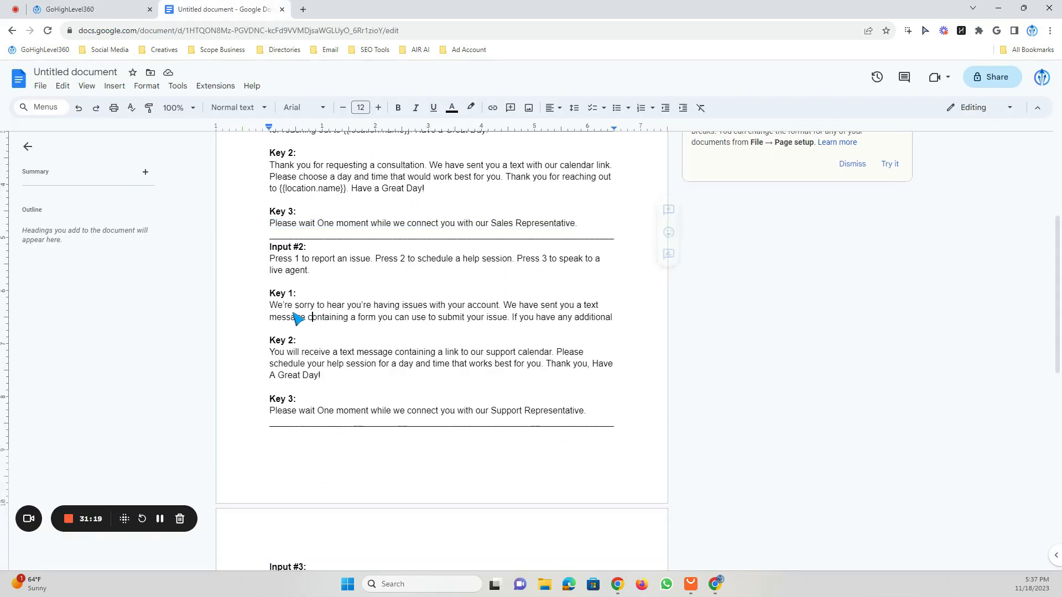
drag(269, 305, 621, 322)
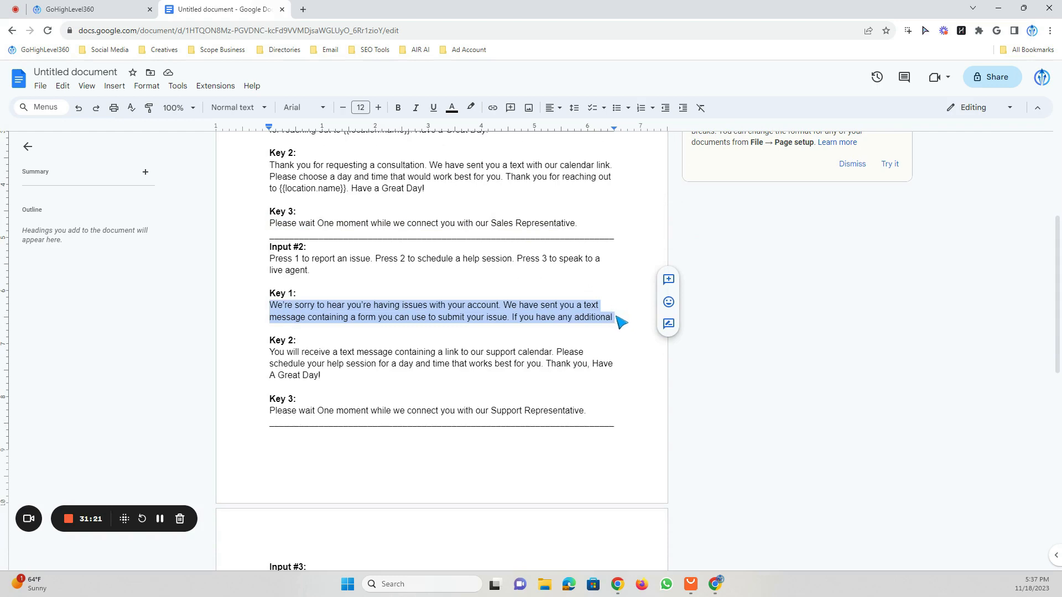
right_click(539, 317)
click(572, 313)
Back in the workflow, replace branch 1's text to say with the copied Key 1 message as plain text and save the action.
click(95, 7)
drag(810, 318, 1053, 329)
right_click(916, 317)
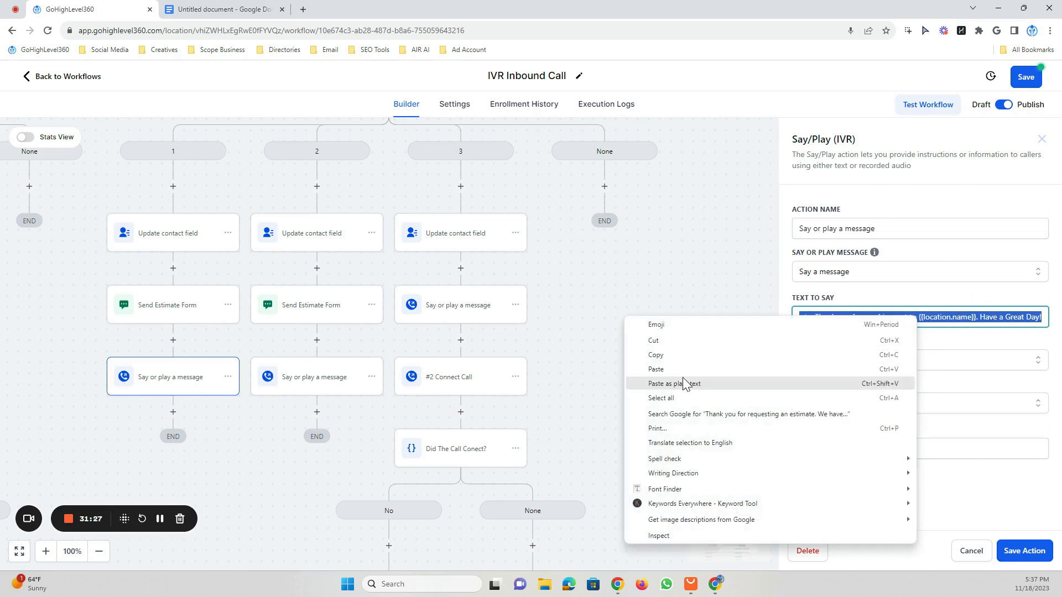
click(685, 384)
click(1021, 551)
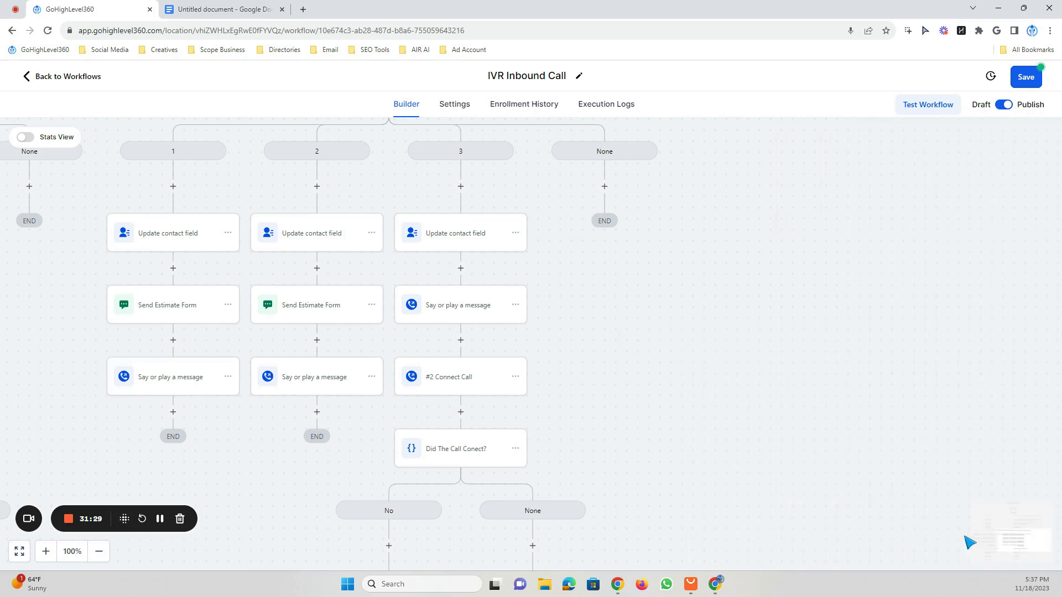
Copy the Key 2 message about the support calendar link under Input #2 from the Google Docs script.
click(238, 6)
drag(358, 343, 328, 380)
right_click(307, 362)
click(355, 90)
Replace the text to say in branch 2's message under Call Input #3 with the copied Key 2 text, and save the action and workflow.
click(89, 8)
click(310, 387)
drag(801, 320, 1059, 314)
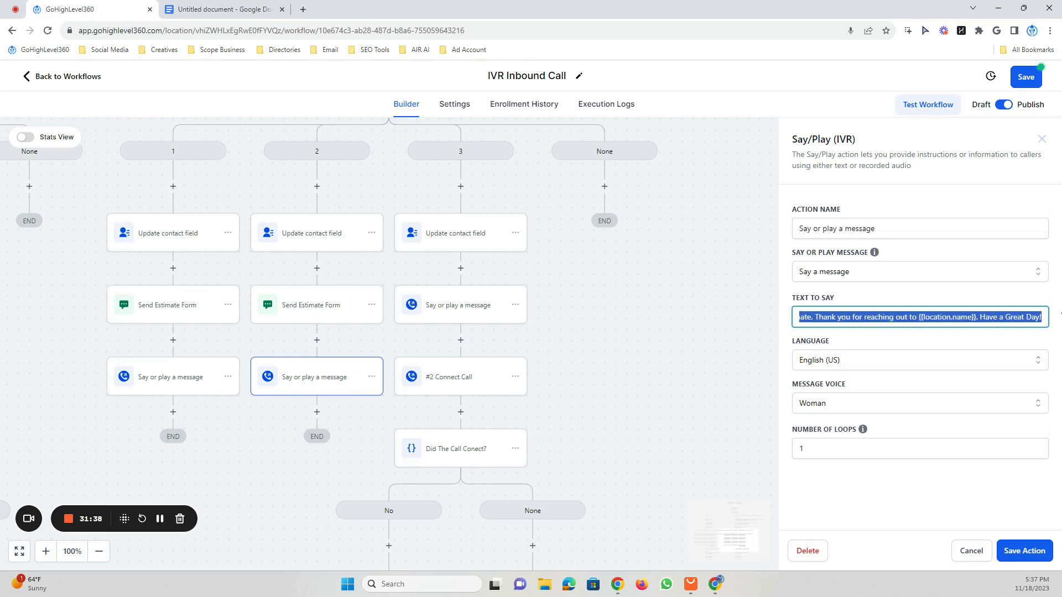
right_click(850, 318)
click(782, 383)
click(1020, 552)
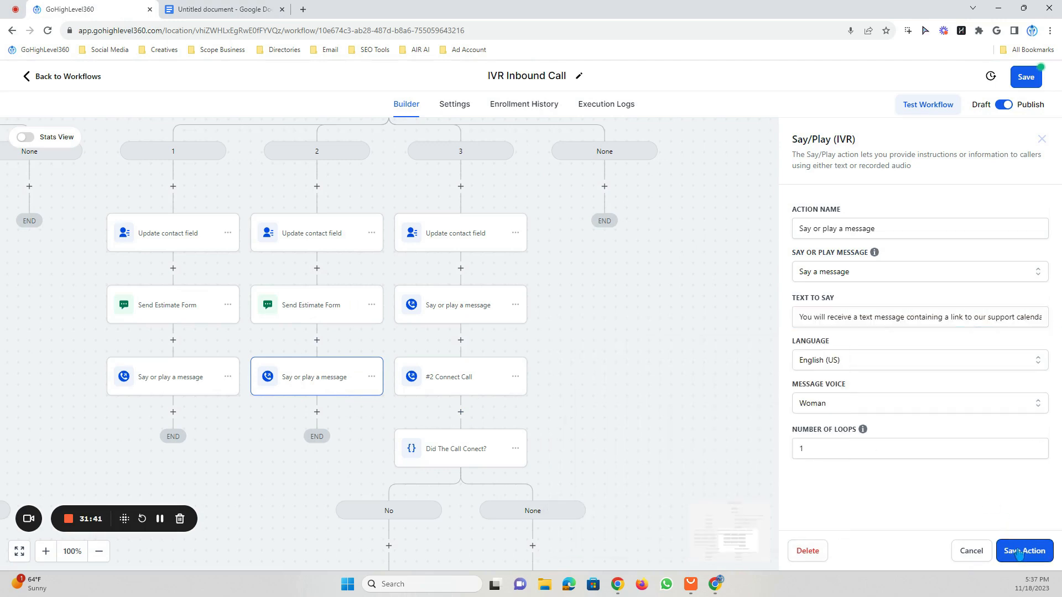
click(1026, 77)
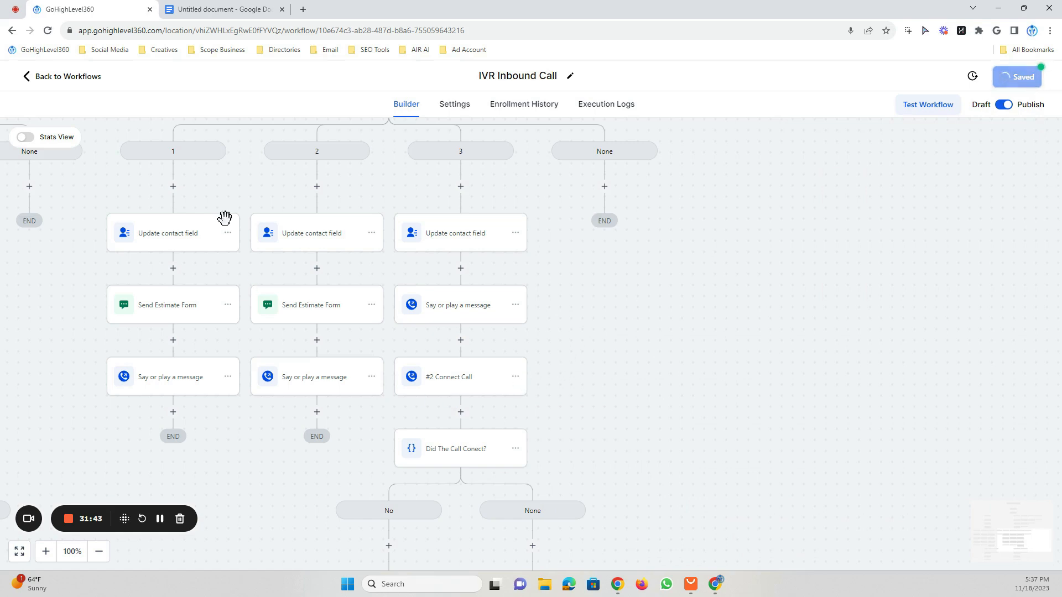
Copy the Key 3 message about connecting with the Support Representative under Input #2 from the Google Docs script.
click(183, 8)
click(352, 398)
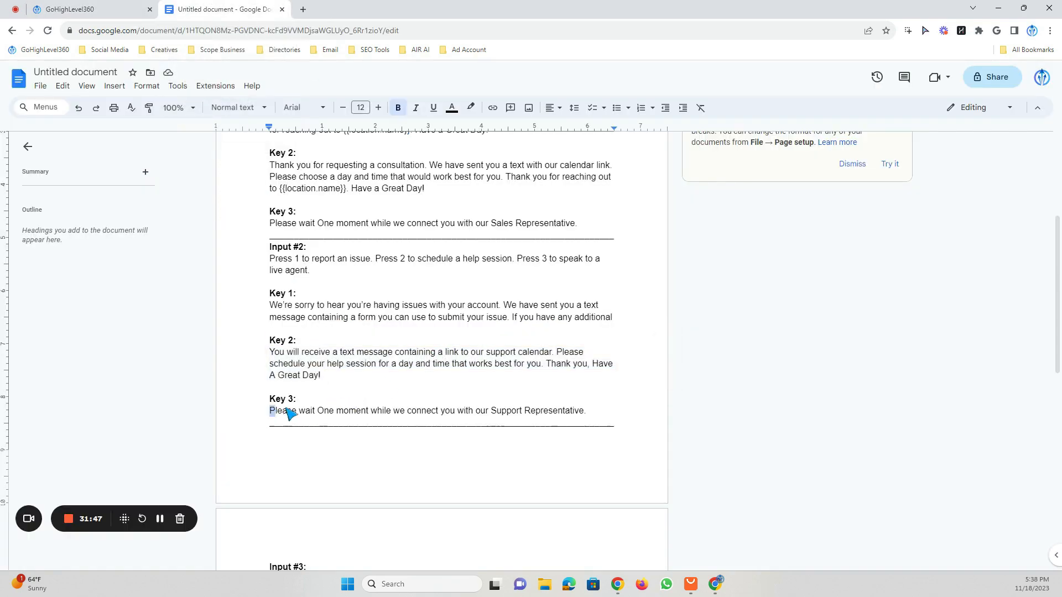
drag(271, 411, 603, 416)
right_click(573, 416)
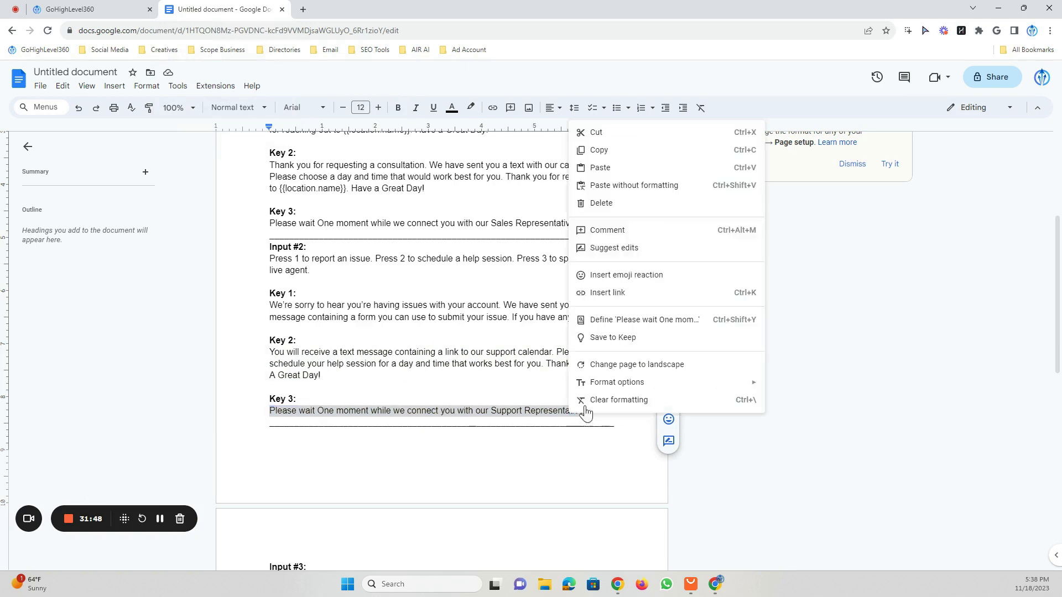
click(608, 155)
Replace the text to say in branch 3's message under Call Input #3 with the copied Key 3 text, and save the action and workflow.
click(88, 8)
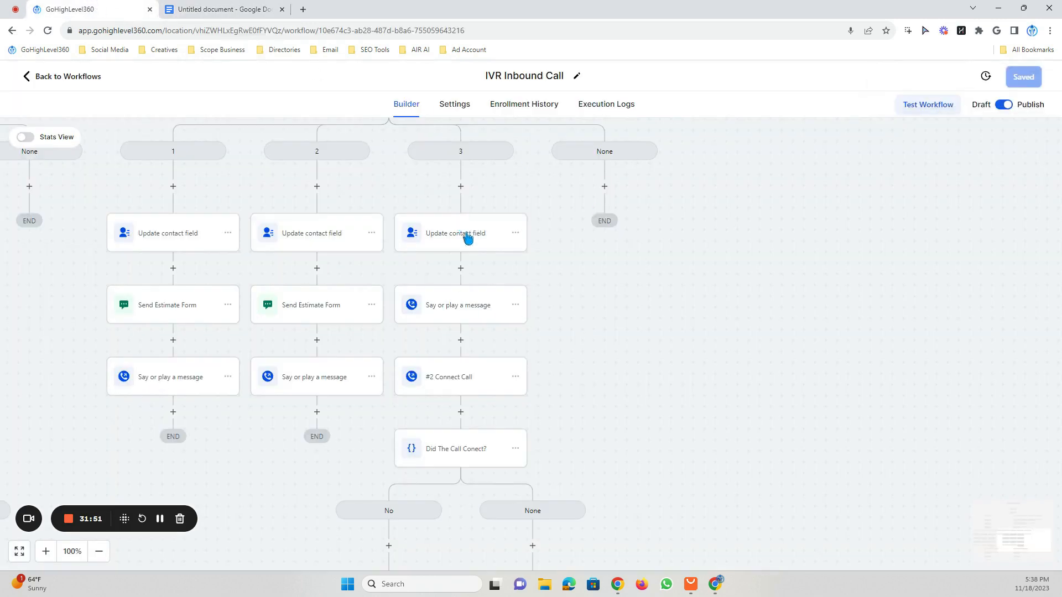
scroll(467, 238, up, 3)
click(464, 392)
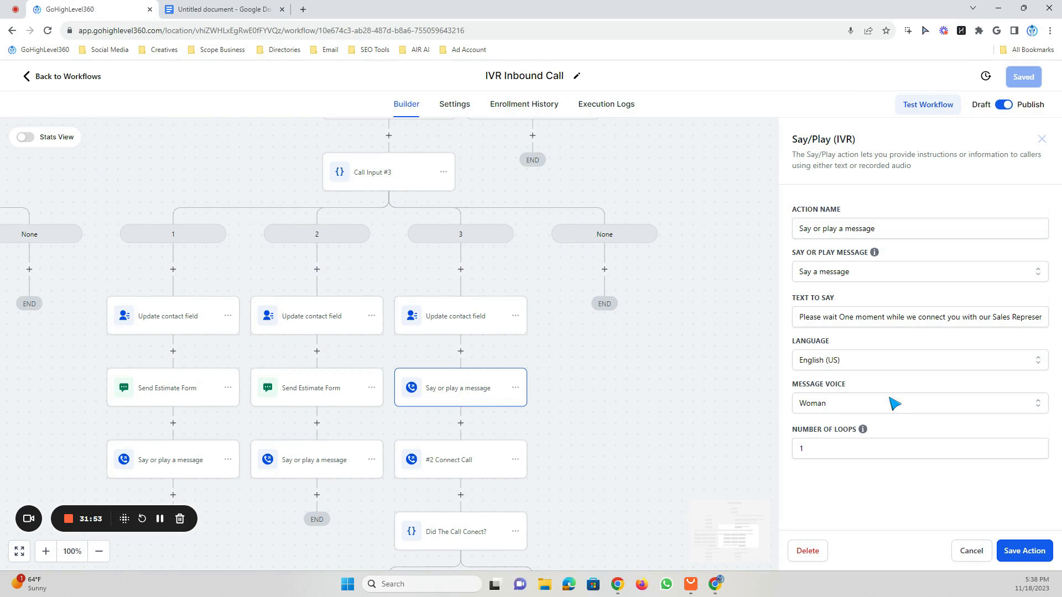
drag(805, 321, 1061, 313)
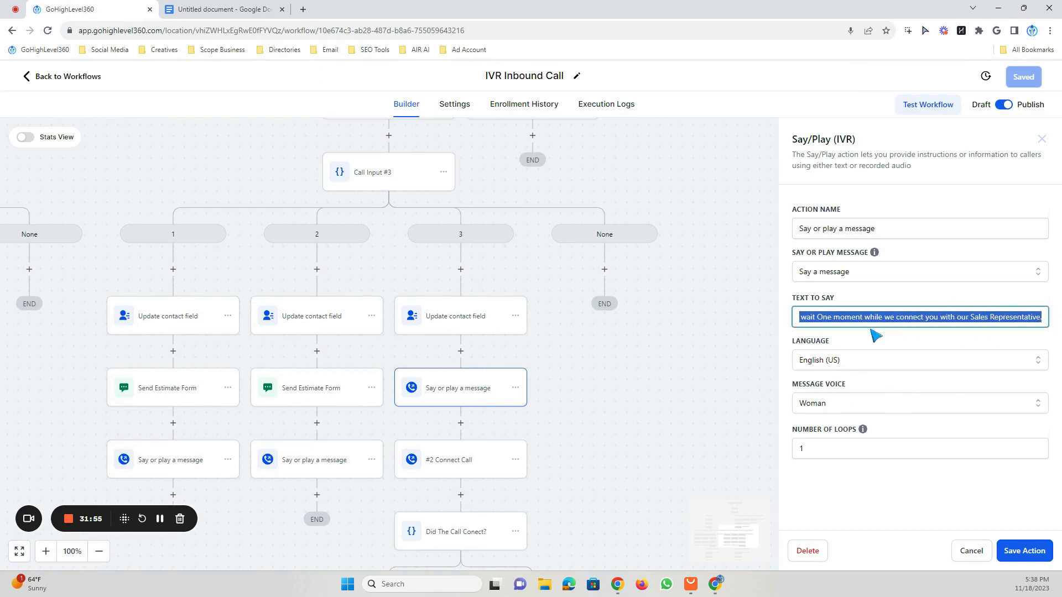
right_click(834, 317)
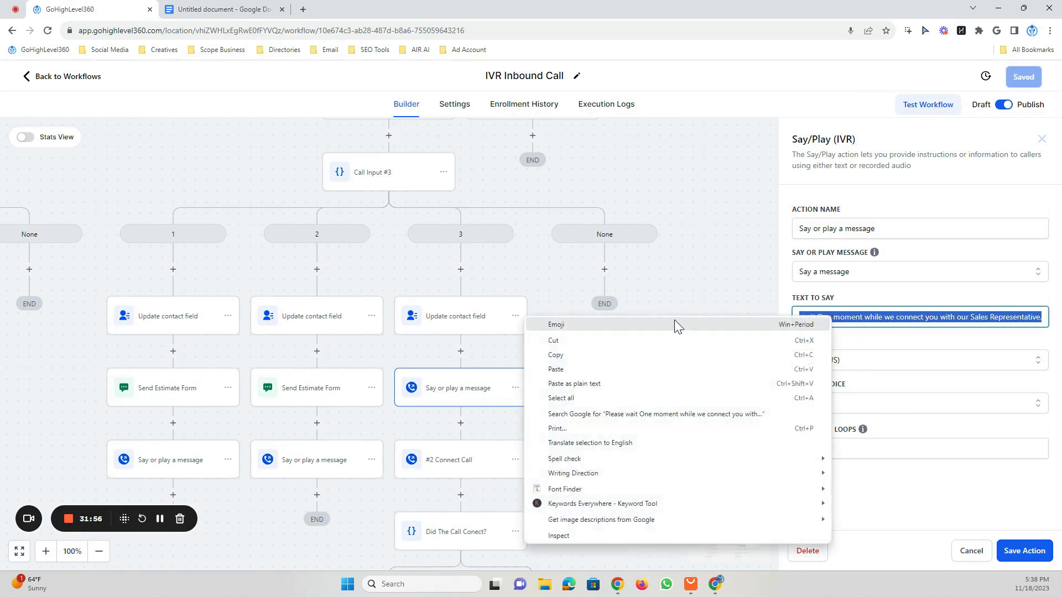
click(574, 356)
key(ctrl+v)
click(1017, 552)
click(1033, 80)
Rename the Send Estimate Form action in branch 1 of Call Input #3 to "Send Report An Issue Form" and save the action.
drag(650, 342, 711, 216)
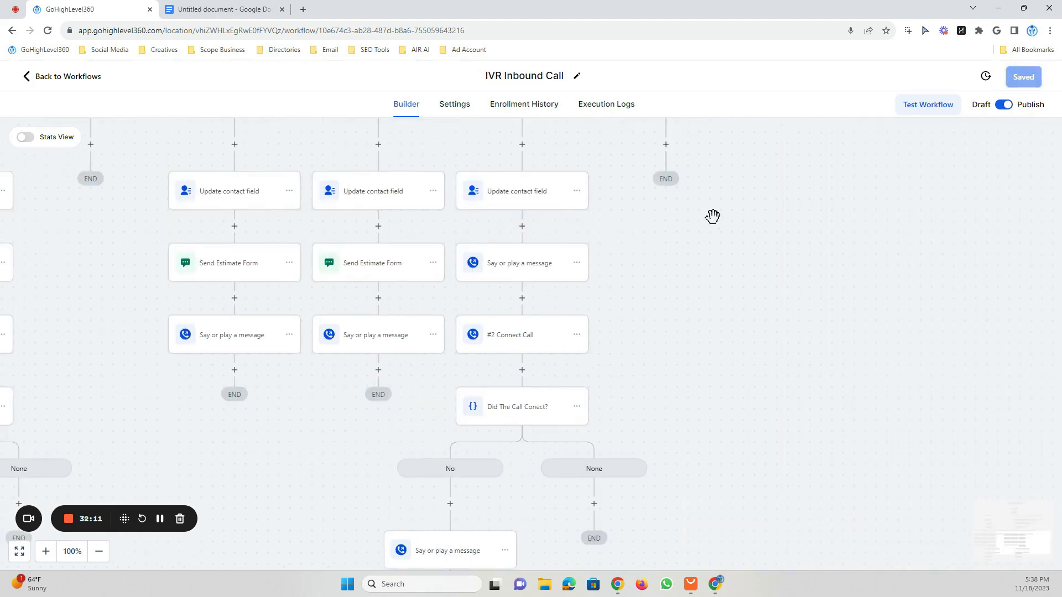
drag(738, 146, 713, 303)
drag(596, 403, 835, 346)
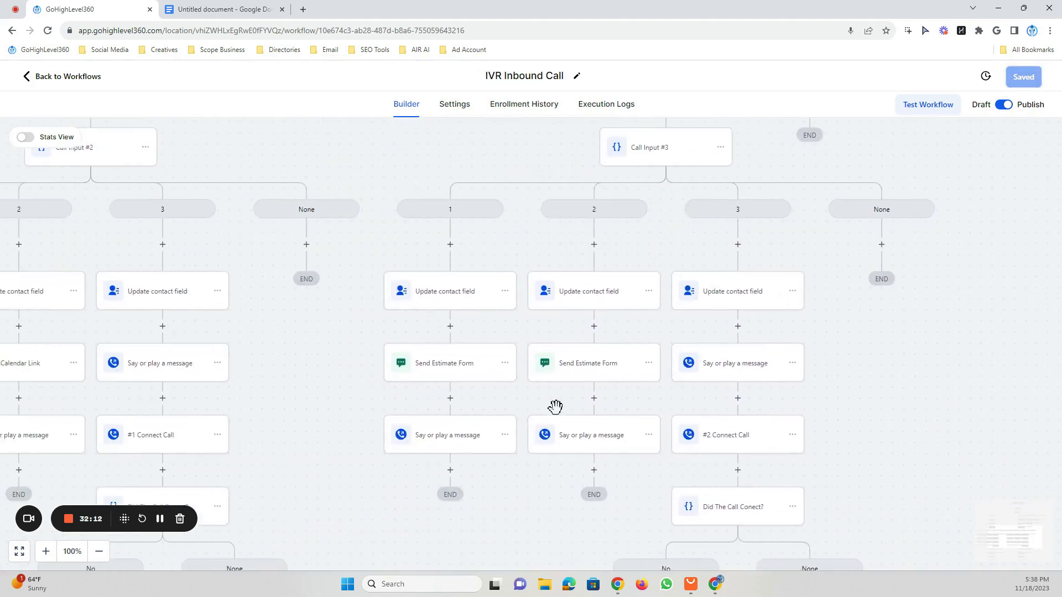
click(422, 379)
triple_click(896, 235)
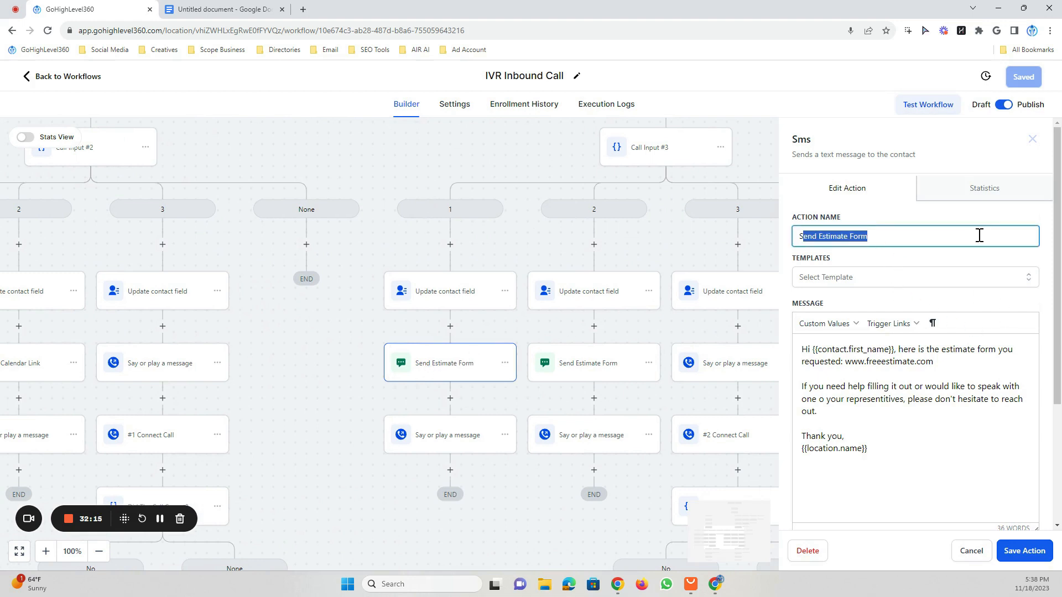
text(S)
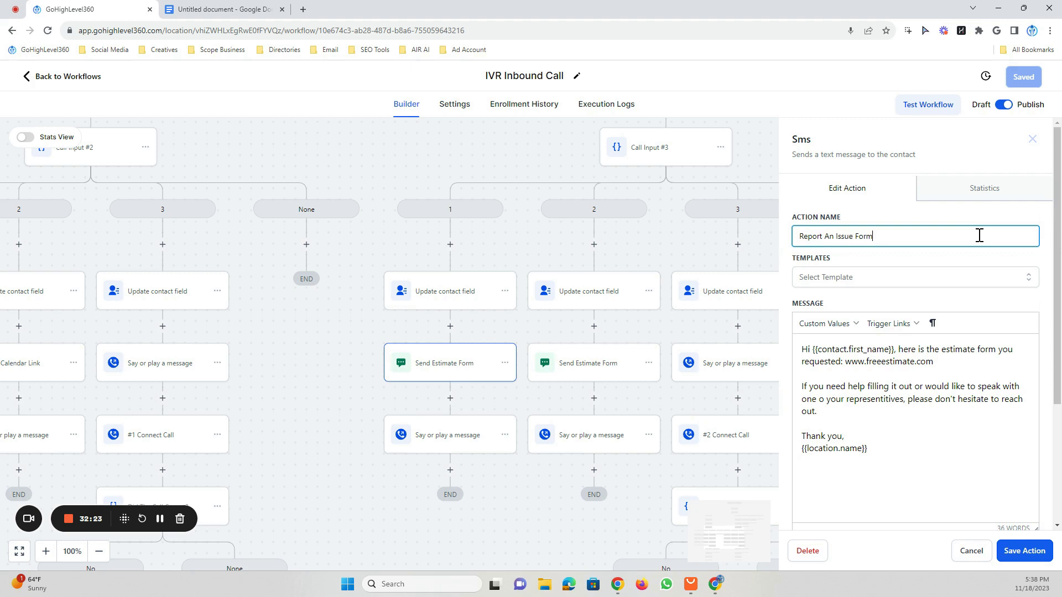
text(Send)
click(1011, 553)
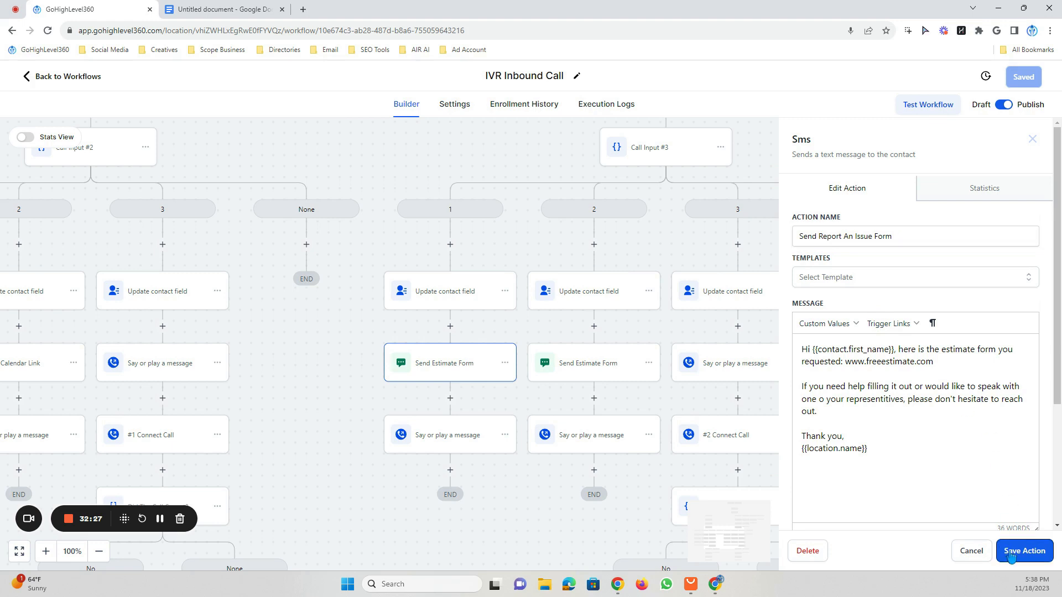
Rename the Send Estimate Form action in branch 2 of Call Input #3 to "Send Support Calendar", and save the action and workflow.
click(621, 380)
drag(895, 240, 795, 235)
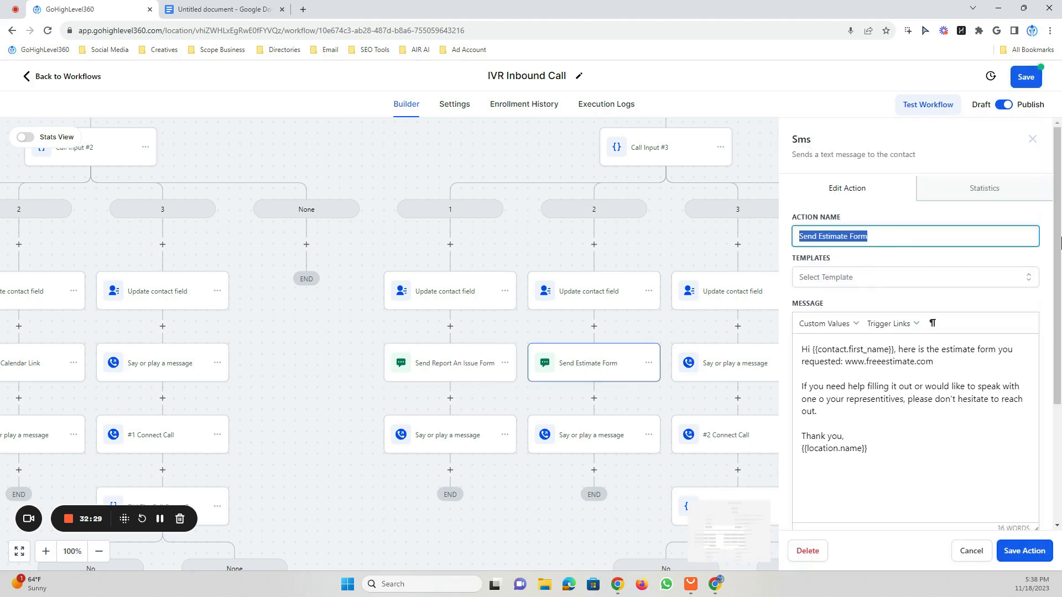
key(BackSpace)
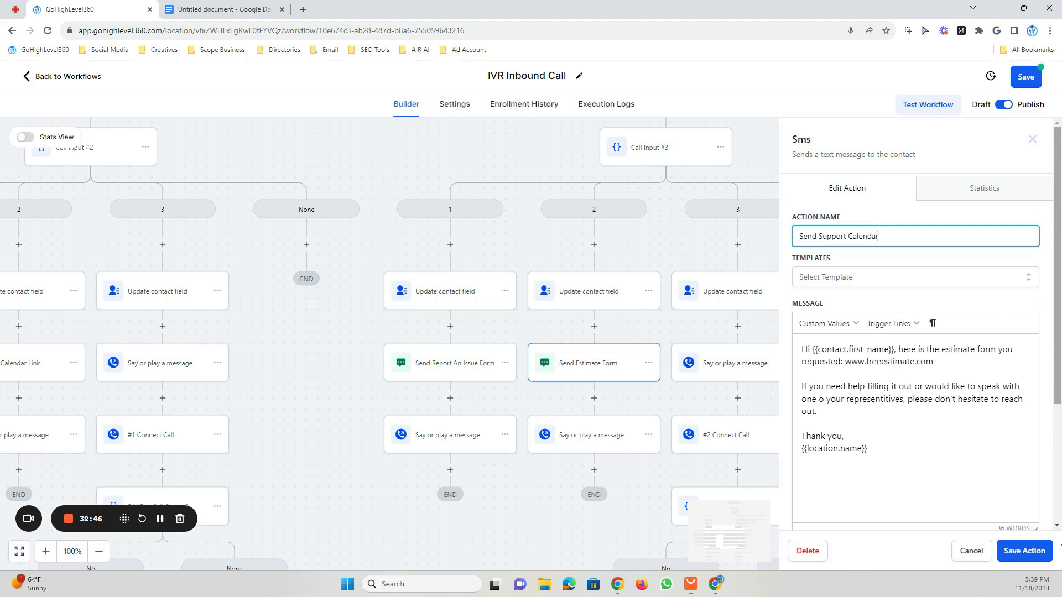
click(1018, 551)
click(1021, 76)
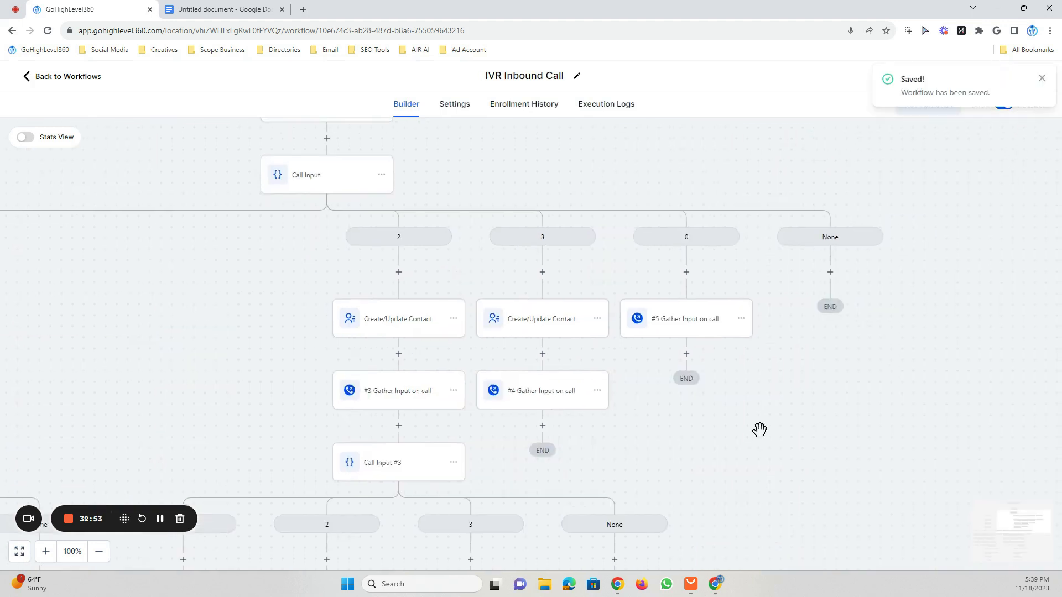
drag(747, 431, 852, 358)
drag(803, 434, 743, 552)
drag(844, 419, 697, 488)
drag(607, 437, 1060, 402)
drag(671, 334, 274, 343)
drag(716, 369, 589, 399)
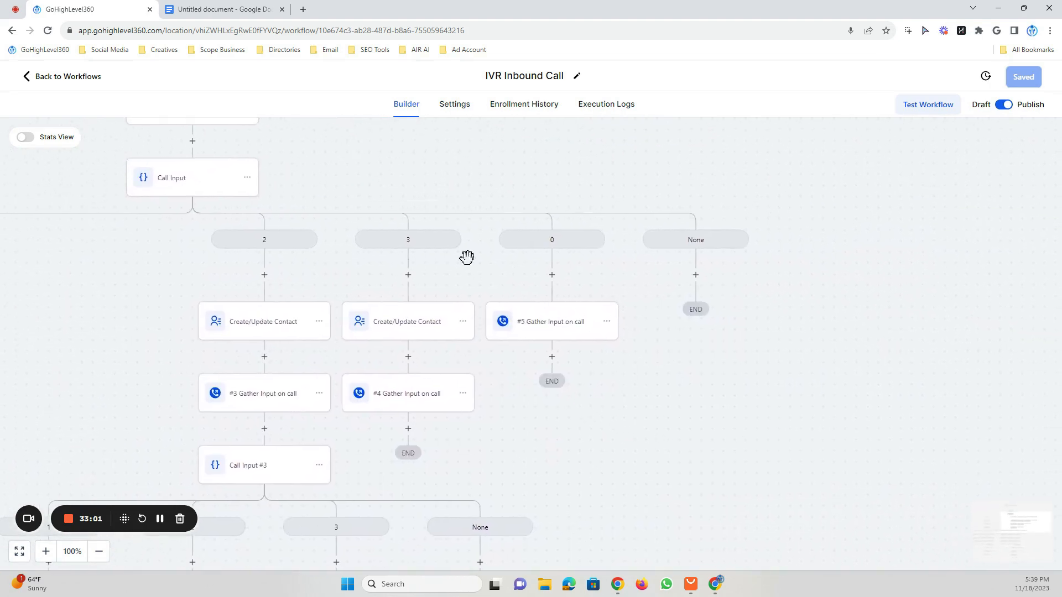
drag(542, 428, 614, 309)
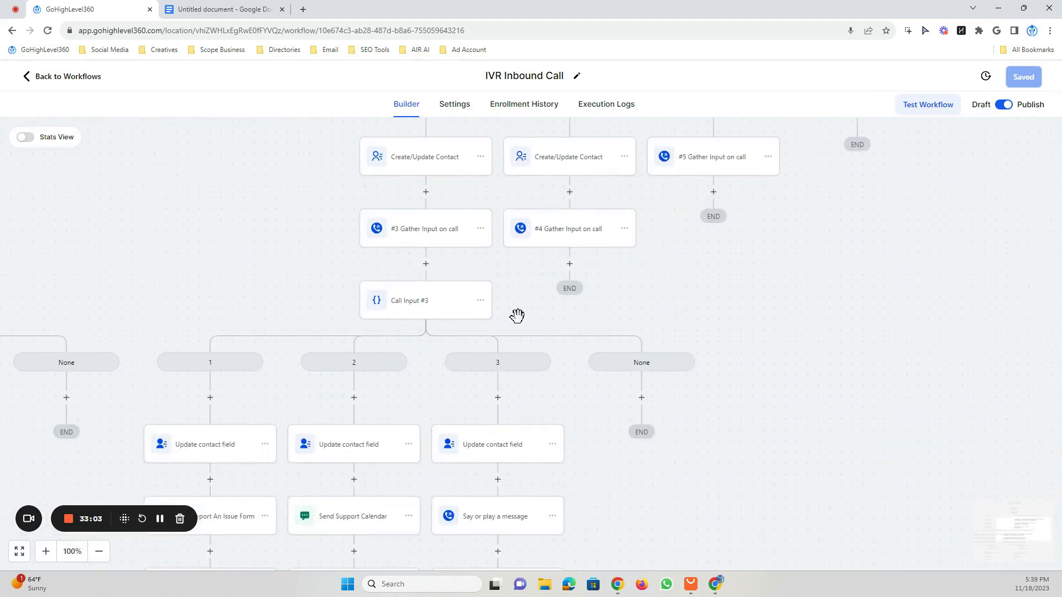
click(481, 300)
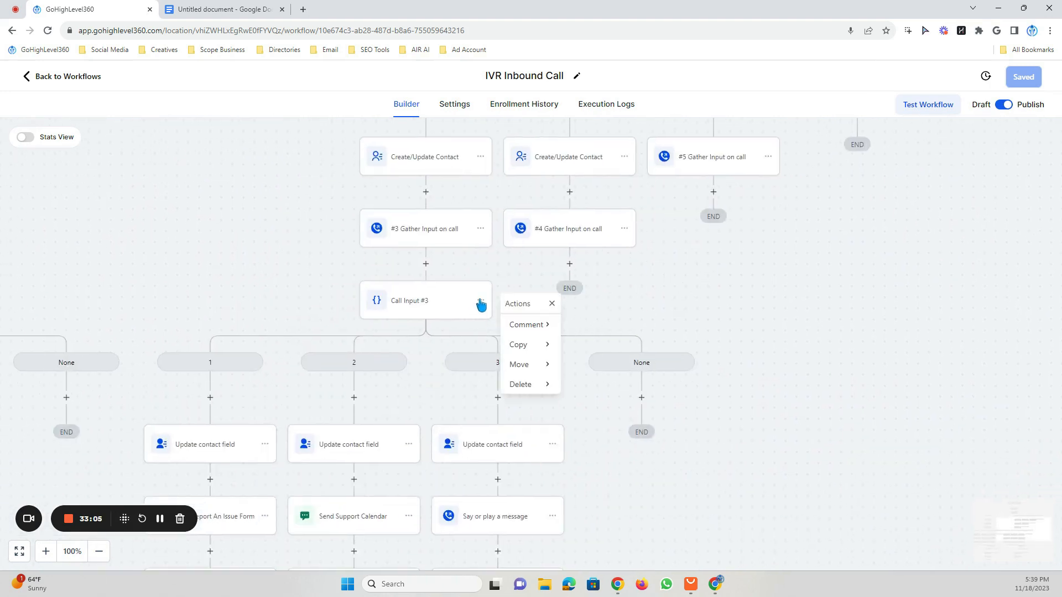
click(536, 345)
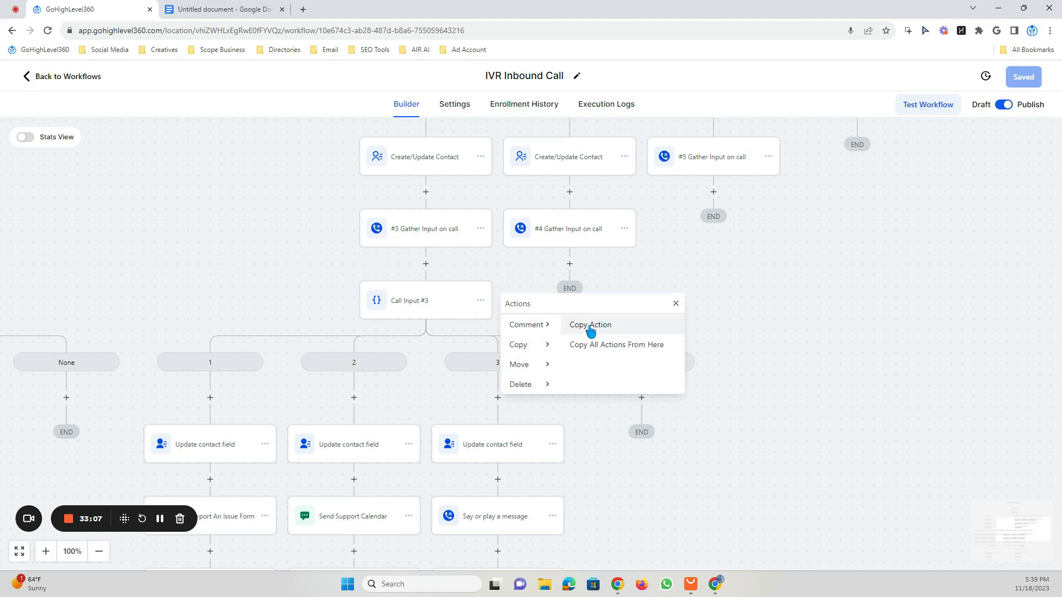
click(588, 325)
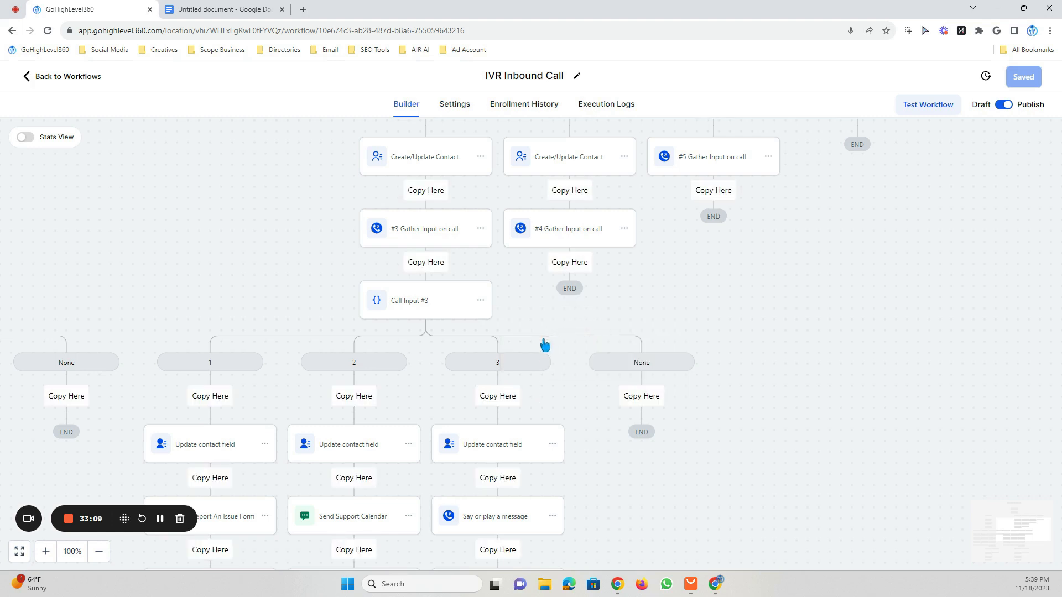
click(602, 311)
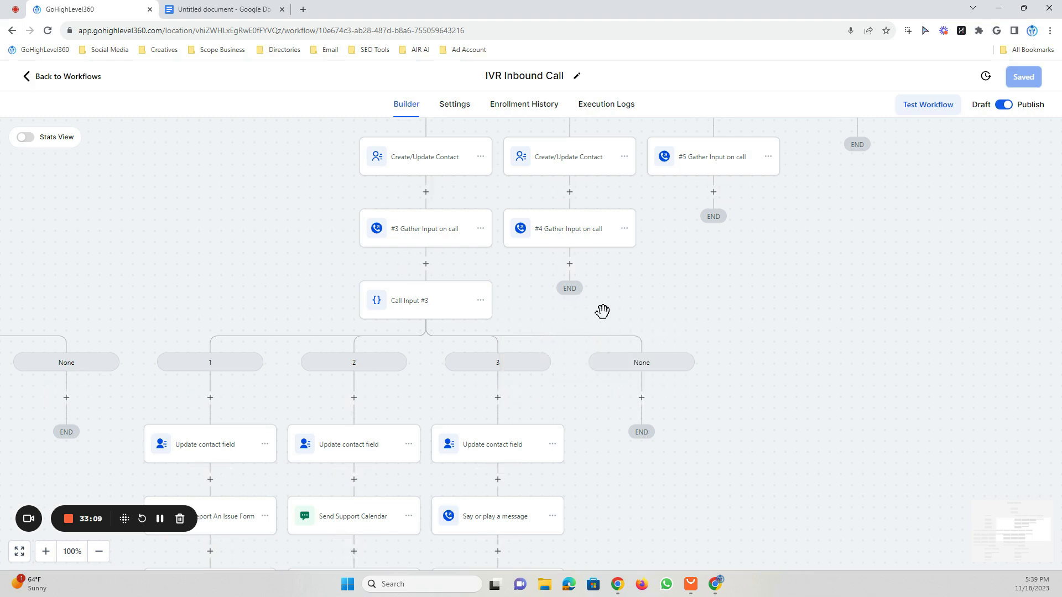
Copy Call Input #3 with all actions from there on to the spot directly below #4 Gather Input on call.
click(480, 301)
mouse_move(520, 347)
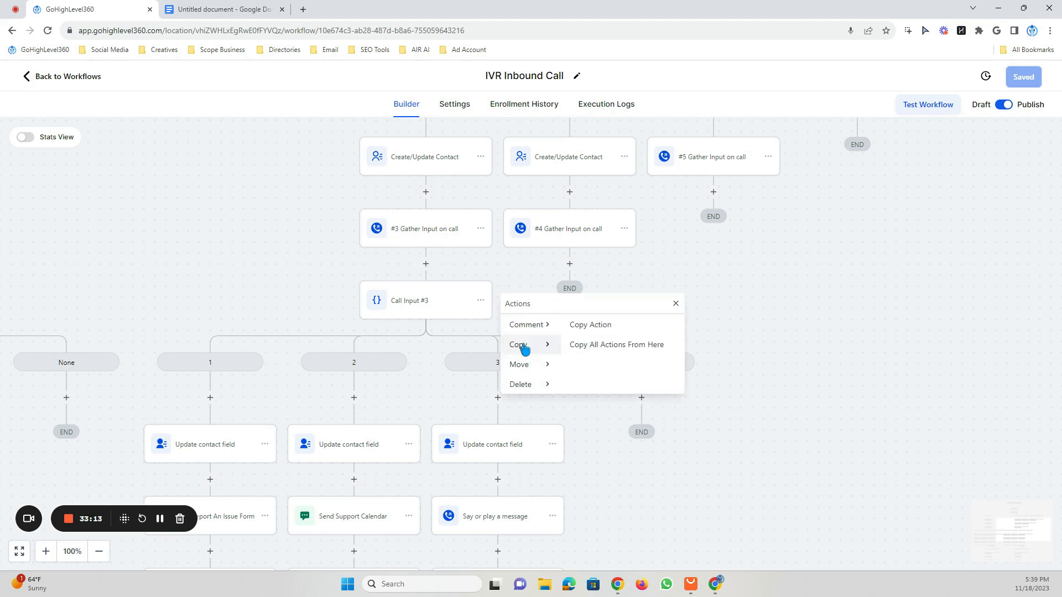
click(611, 347)
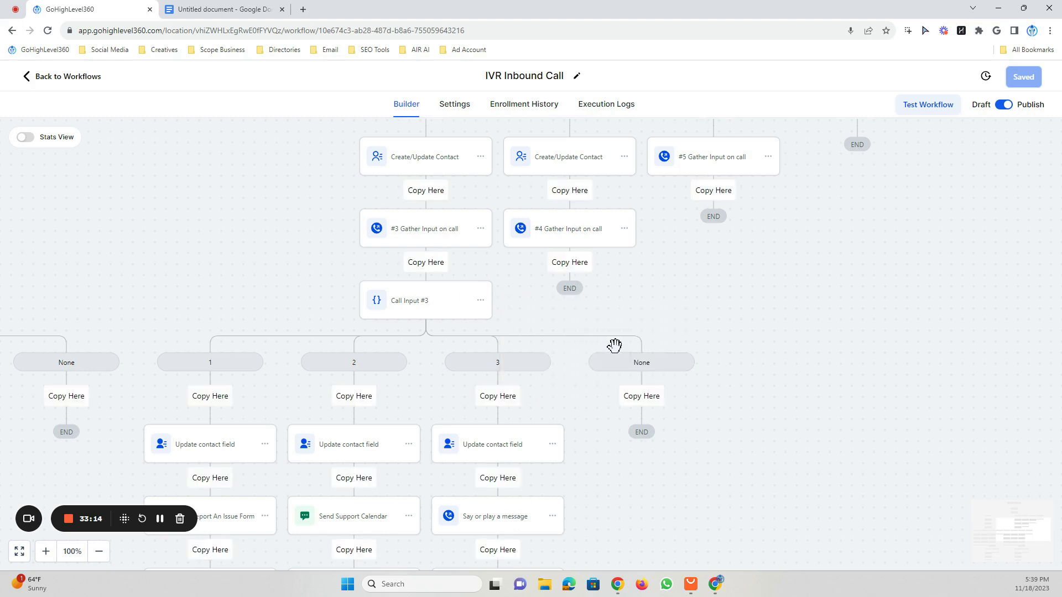
click(574, 264)
Set #2 Directory Number Dialed in branch 1 of the copied Call Input #3 to the #4 Gather Input On Call digits, and save the action.
drag(926, 276, 633, 197)
drag(682, 403, 788, 263)
drag(816, 469, 811, 404)
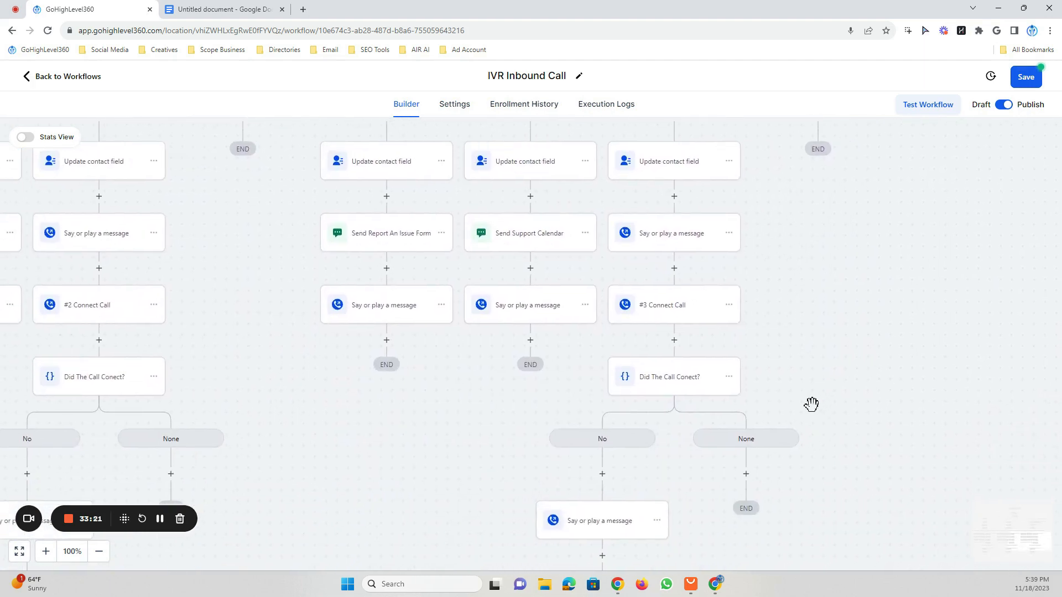
click(379, 166)
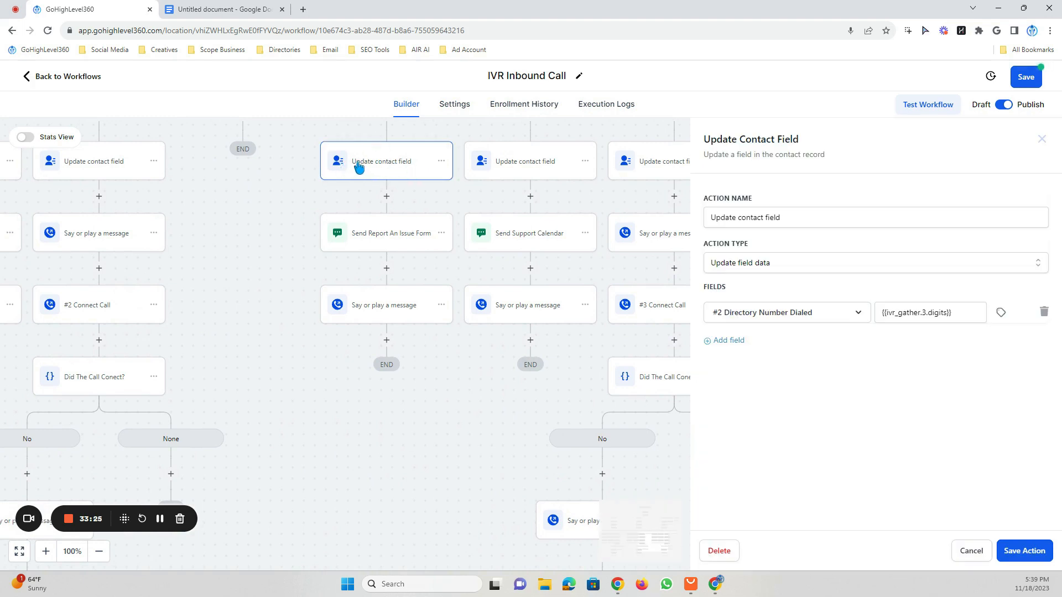
drag(963, 314, 875, 313)
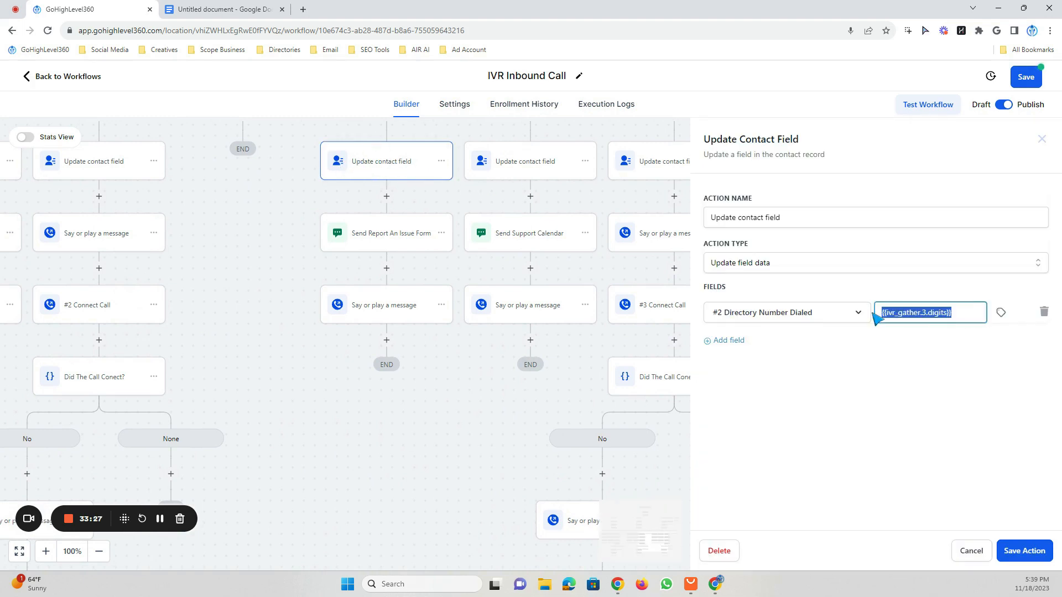
key(BackSpace)
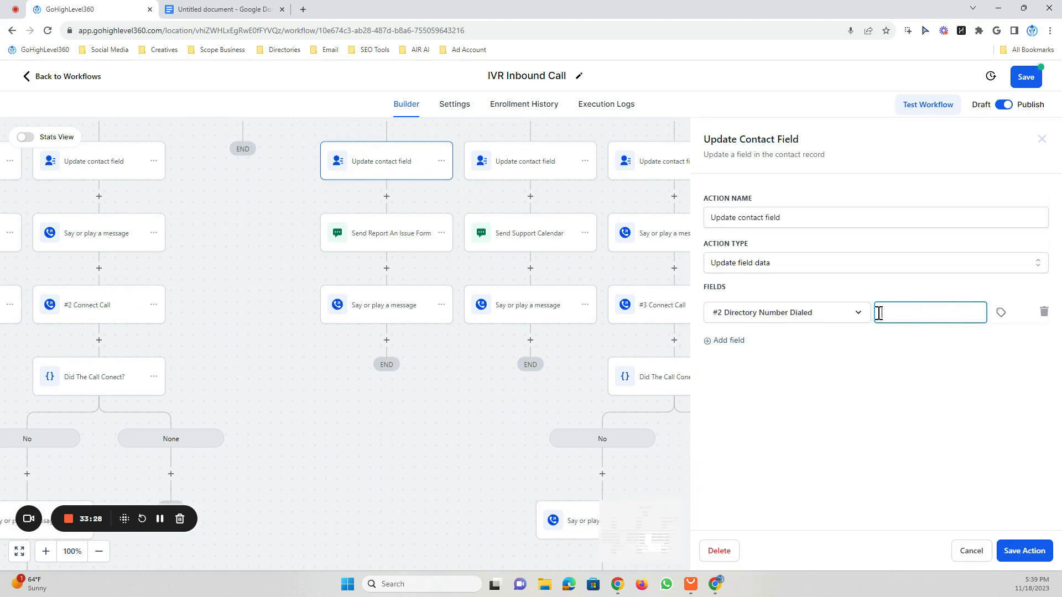
click(1001, 314)
scroll(1000, 376, down, 4)
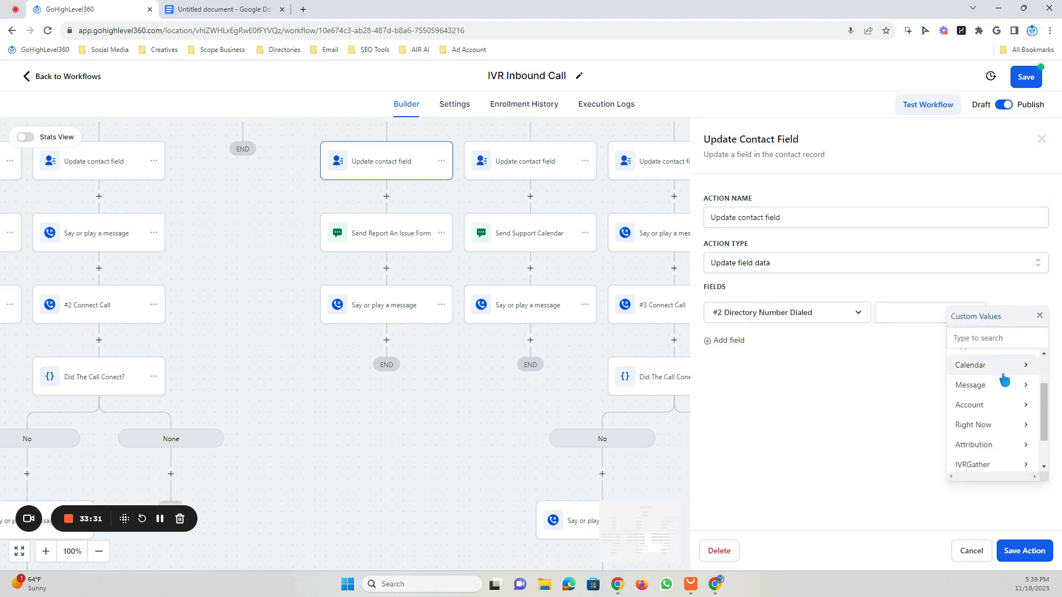
click(988, 425)
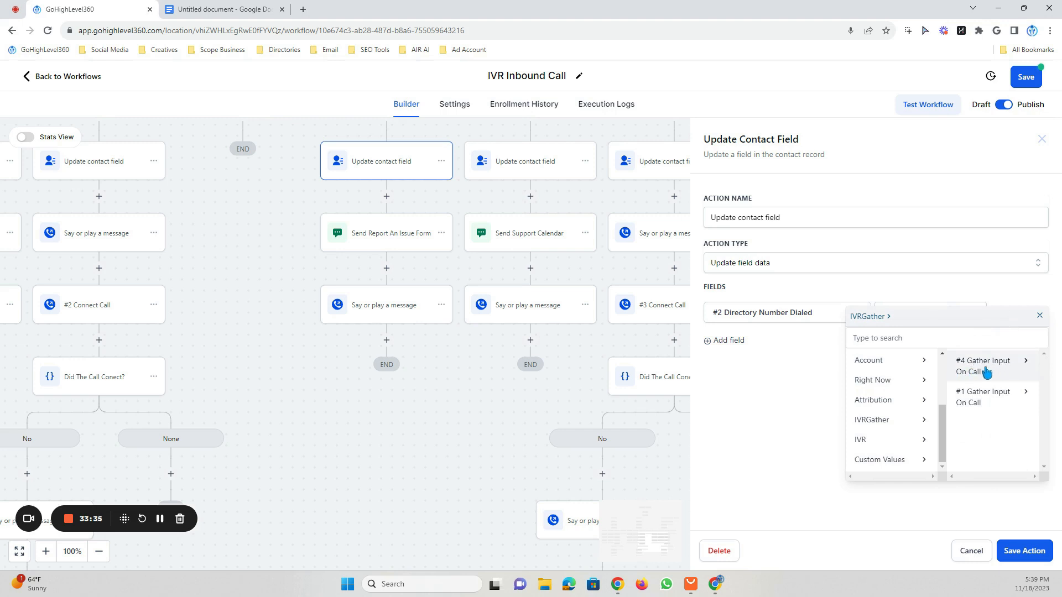
click(987, 371)
click(986, 368)
click(1007, 551)
scroll(557, 330, up, 2)
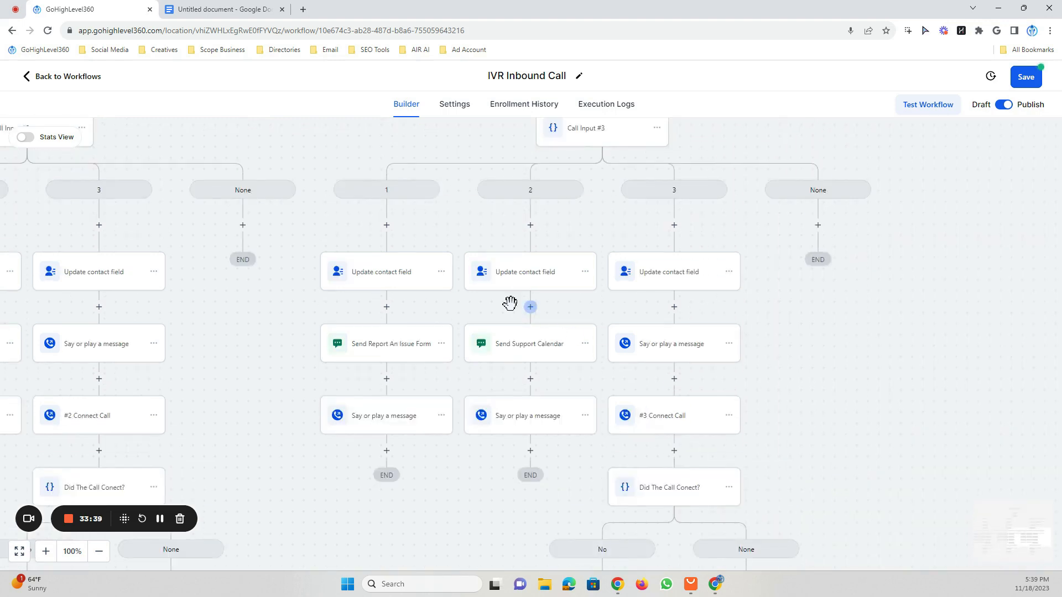
click(500, 271)
drag(975, 313, 821, 316)
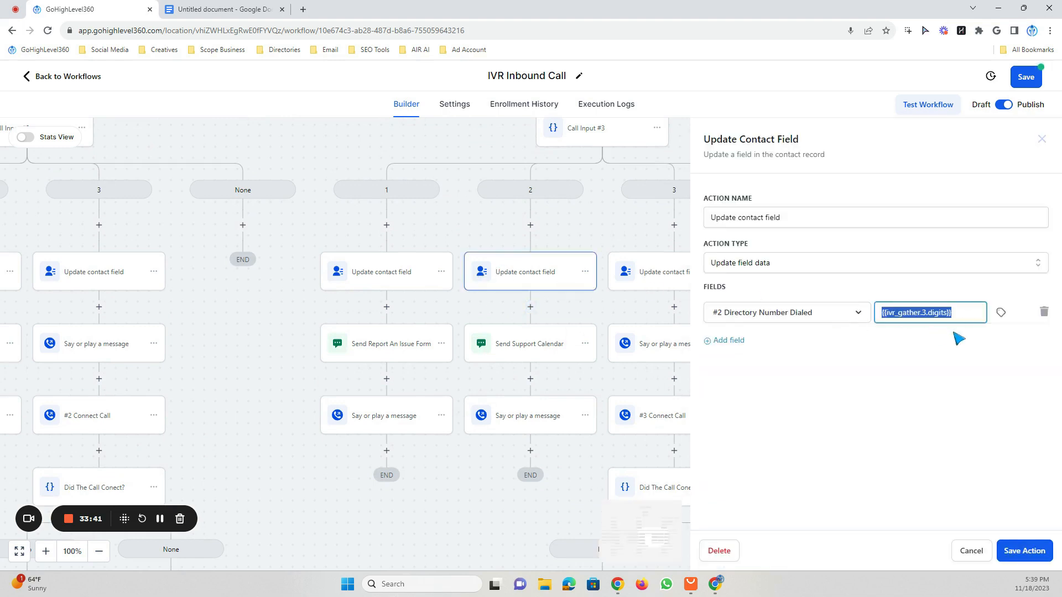
click(969, 551)
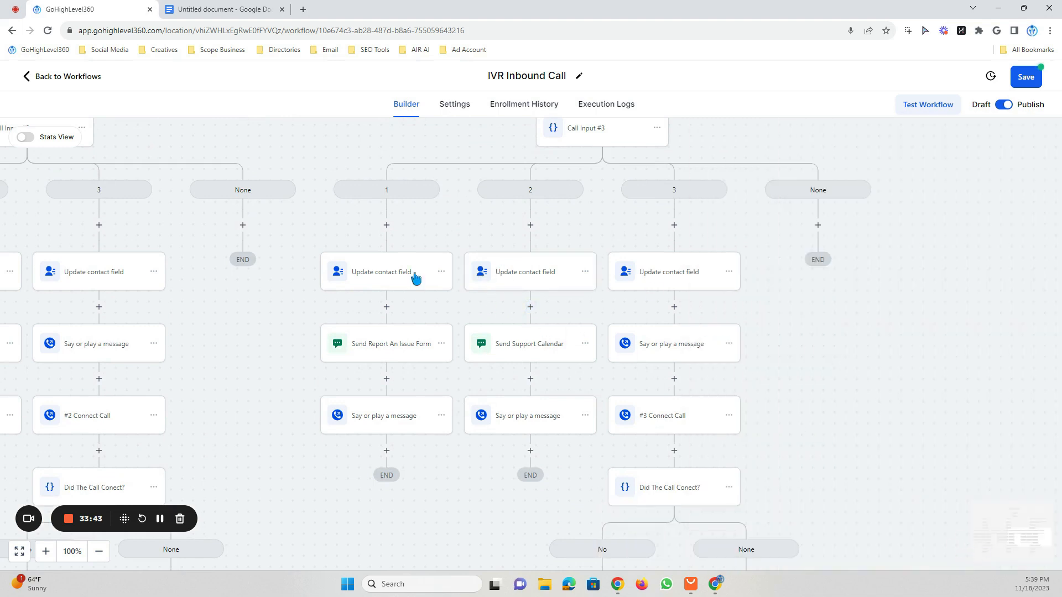
Copy the {{ivr_gather.4.digits}} value from branch 1's Update contact field action under the copied Call Input #3, leaving that action unchanged.
click(394, 273)
drag(967, 312, 882, 312)
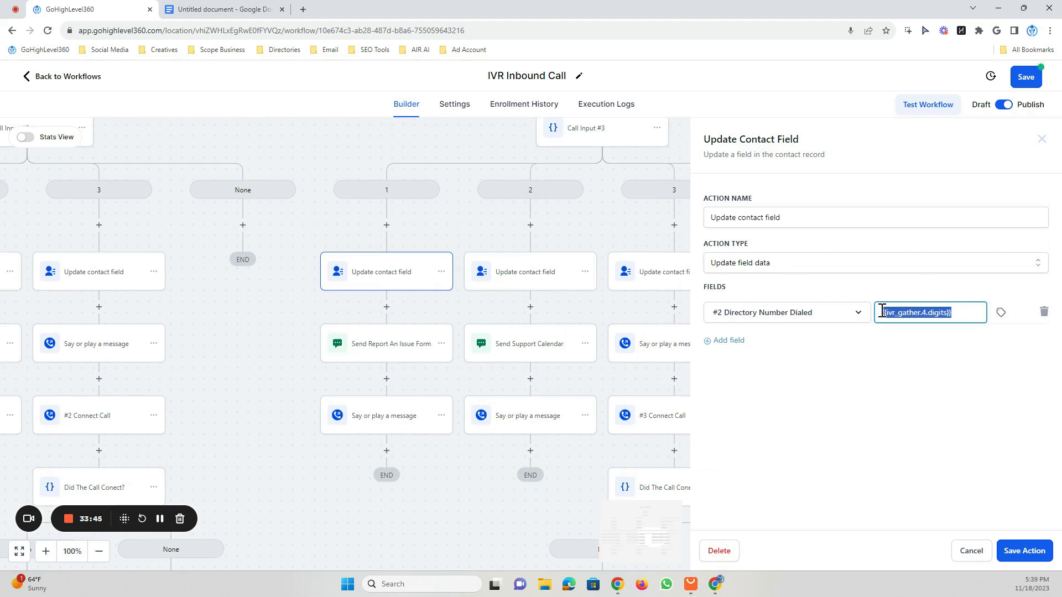
right_click(898, 311)
click(720, 356)
click(967, 552)
Replace the #2 Directory Number Dialed value in branch 2's Update contact field action with {{ivr_gather.4.digits}} and save the action.
click(587, 279)
drag(980, 303, 866, 312)
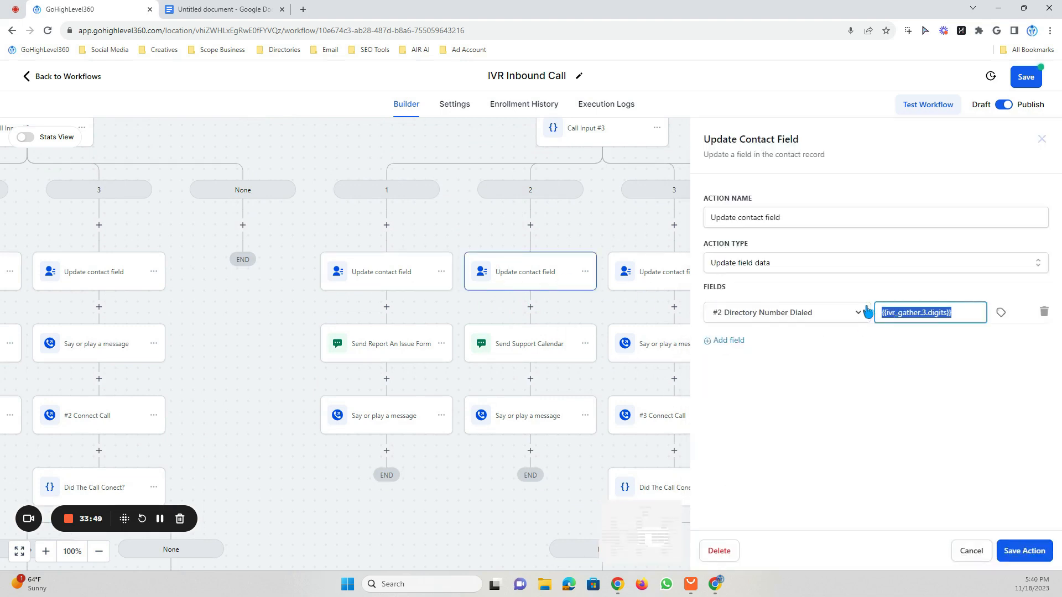
right_click(901, 318)
click(810, 398)
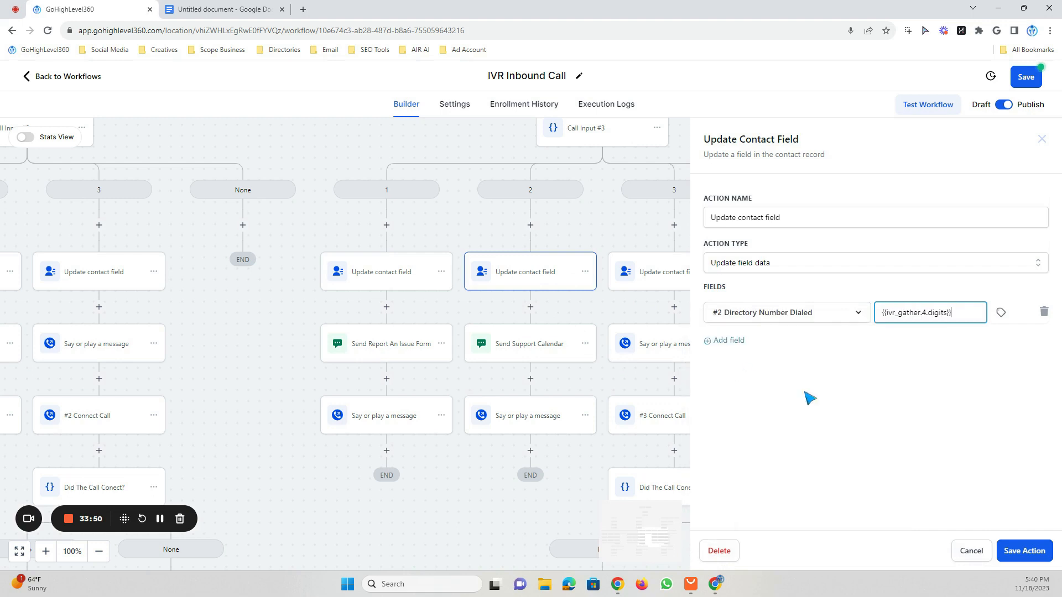
click(1027, 545)
Replace the #2 Directory Number Dialed value in branch 3's Update contact field action with {{ivr_gather.4.digits}}, and save the action and workflow.
click(623, 272)
drag(972, 314, 864, 312)
right_click(908, 313)
click(764, 370)
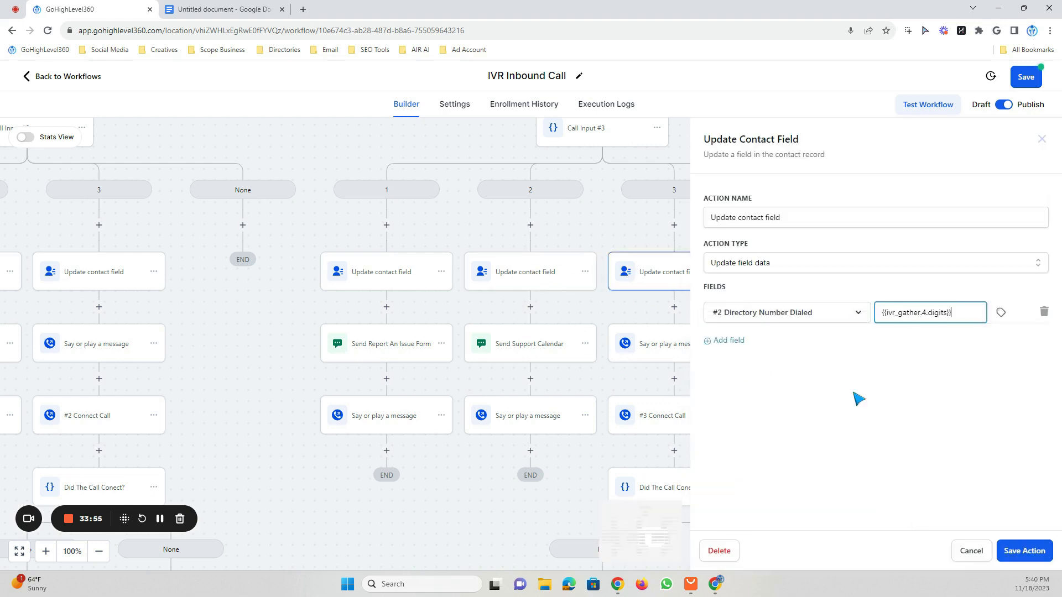
click(1026, 77)
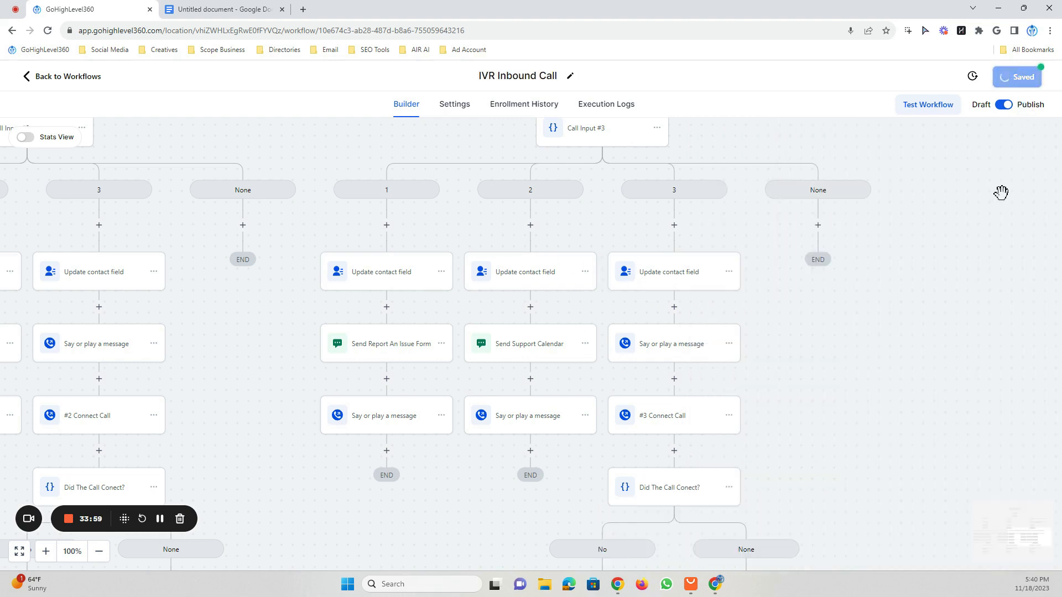
Copy the Key 1 message about receiving a link to submit an inquiry under Input #3 from the Google Docs script.
drag(944, 304, 920, 226)
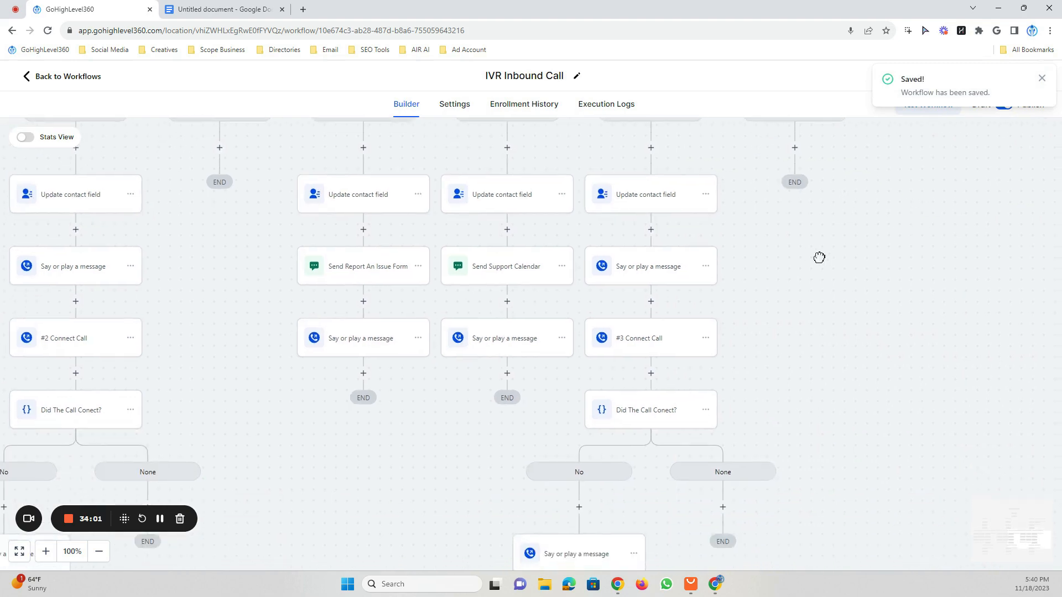
drag(720, 257, 774, 345)
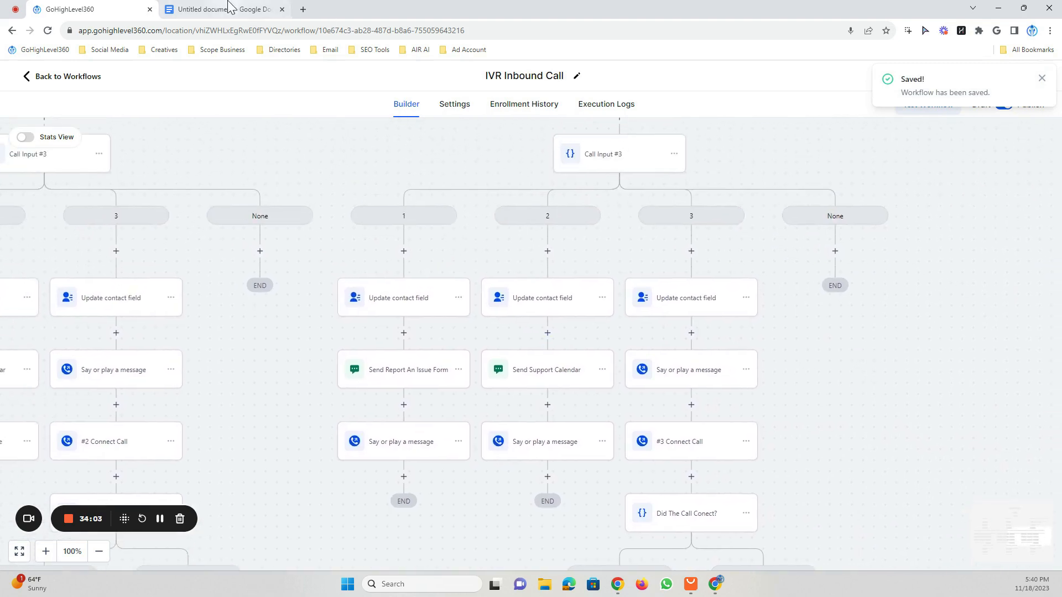
key(ctrl+Tab)
scroll(510, 356, down, 6)
click(305, 313)
drag(301, 306, 273, 283)
right_click(277, 286)
click(325, 309)
Back in the workflow, replace the text to say in branch 1's message under the copied Call Input #3 with the Key 1 text and save the action.
click(138, 9)
scroll(471, 332, down, 1)
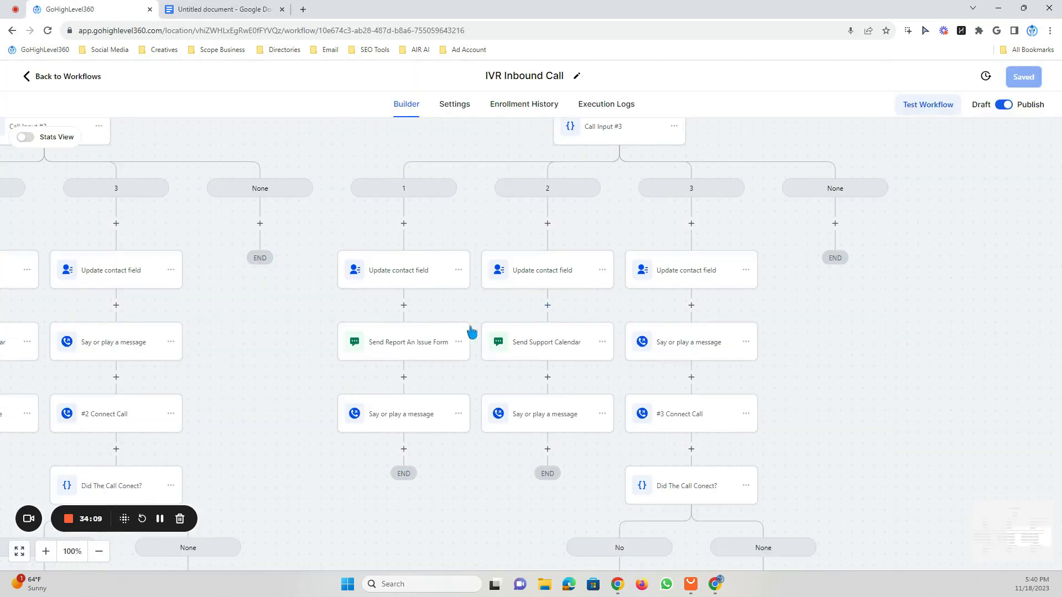
click(387, 340)
click(417, 281)
click(425, 415)
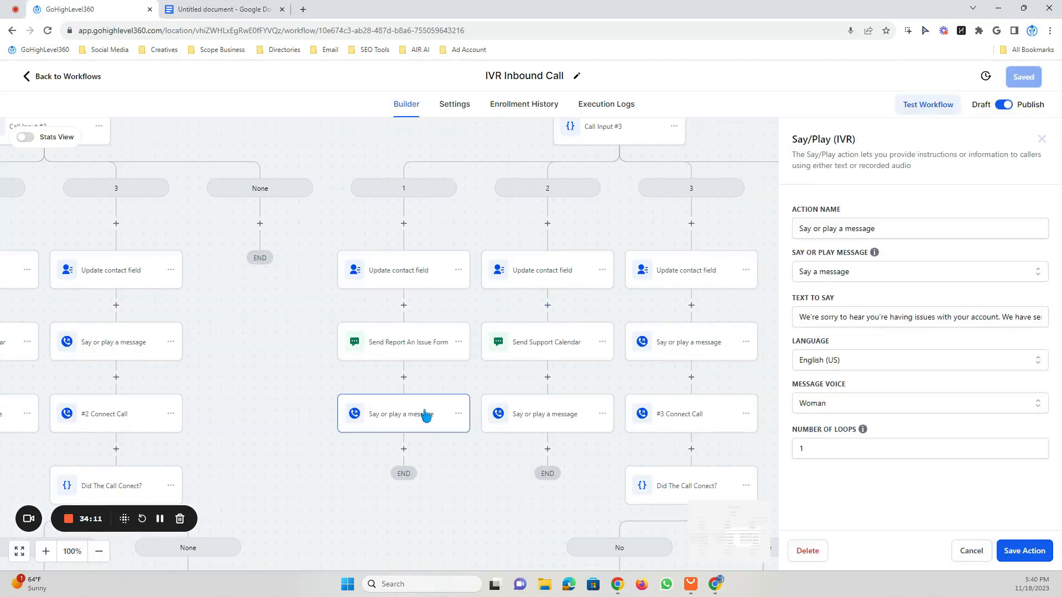
drag(801, 316, 1061, 328)
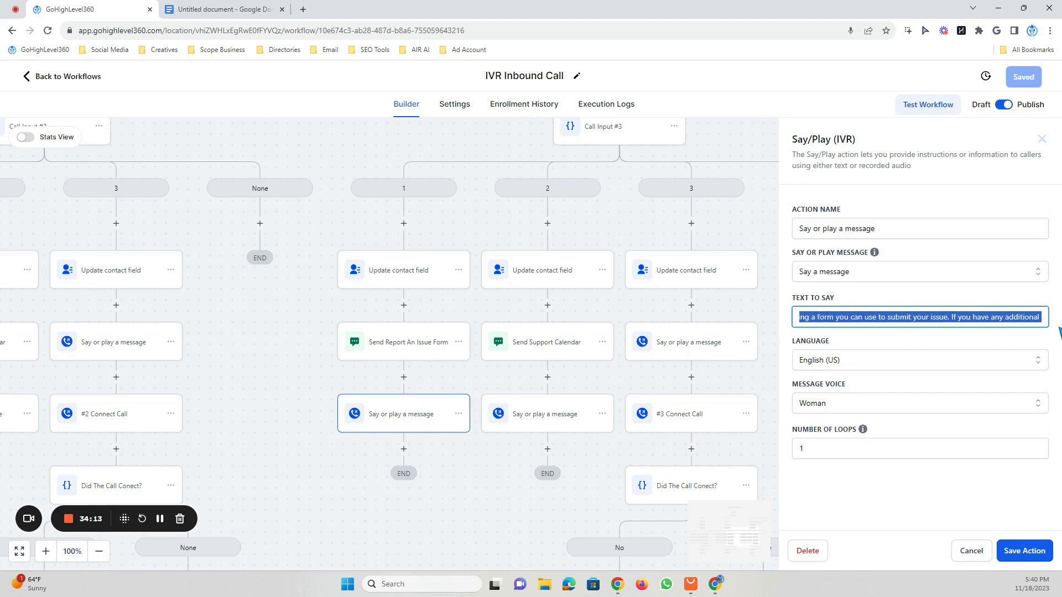
right_click(932, 322)
click(741, 387)
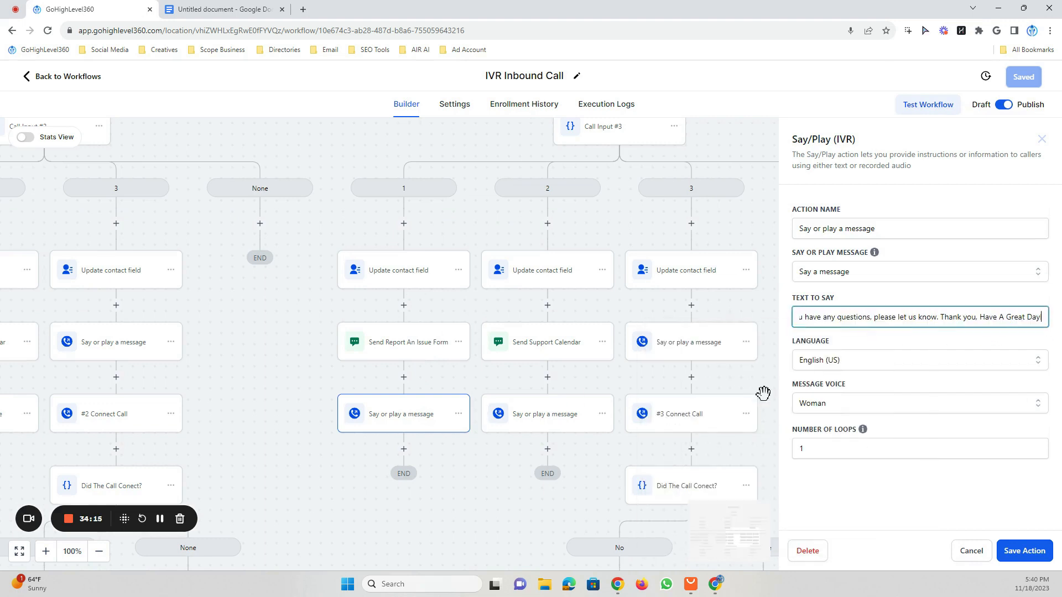
click(1003, 552)
Copy the Key 2 message about connecting with a Representative under Input #3 from the Google Docs script.
key(ctrl+Tab)
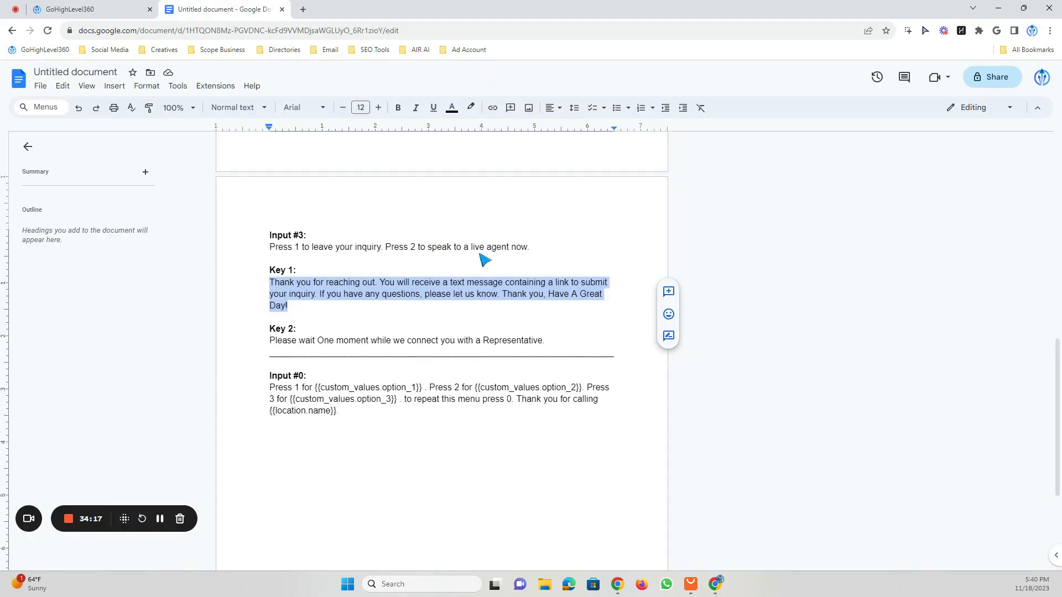
click(363, 343)
drag(545, 341, 274, 345)
right_click(275, 345)
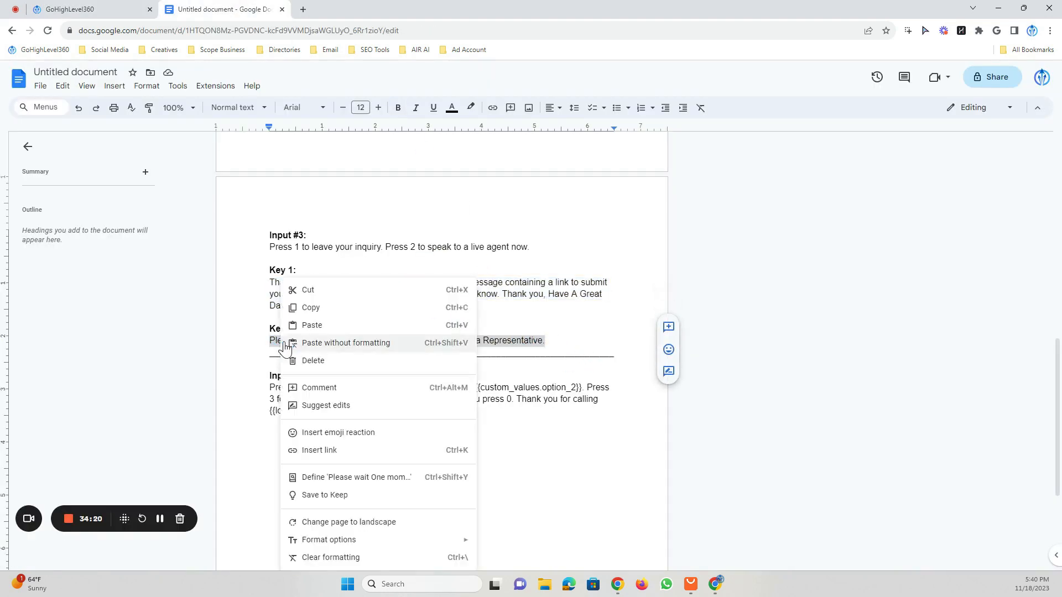
click(327, 311)
Back in the workflow, replace the text to say in branch 2's message under the copied Call Input #3 with the Key 2 text and save the action.
click(94, 9)
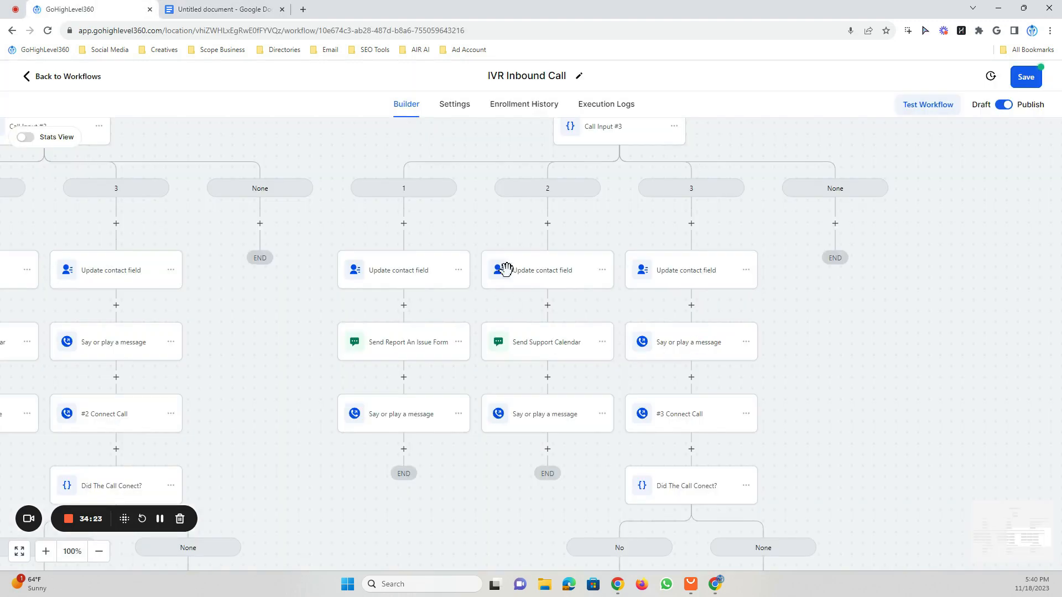
click(554, 412)
drag(800, 319, 1060, 304)
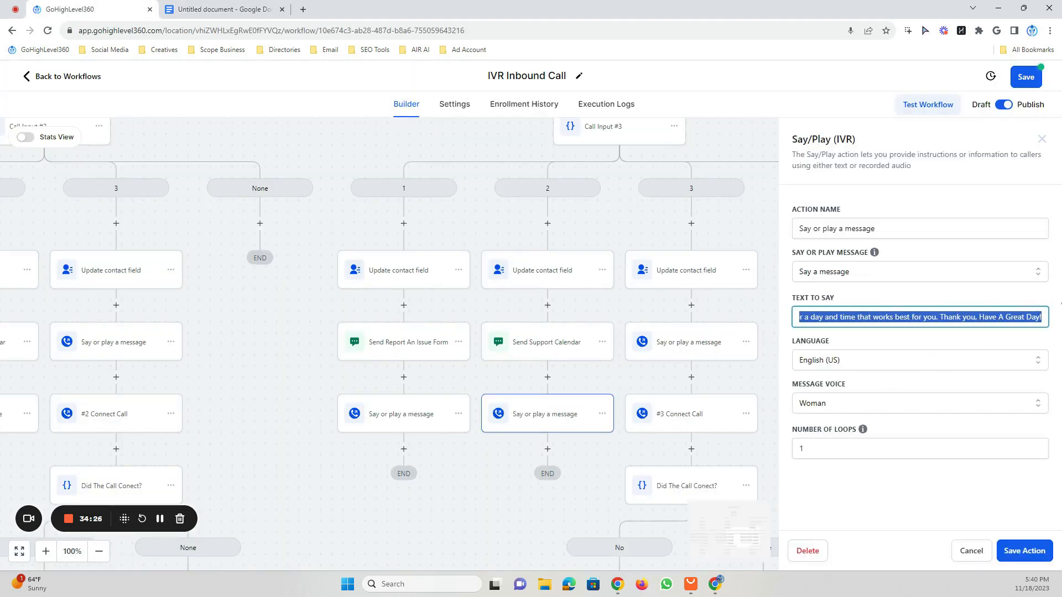
right_click(865, 317)
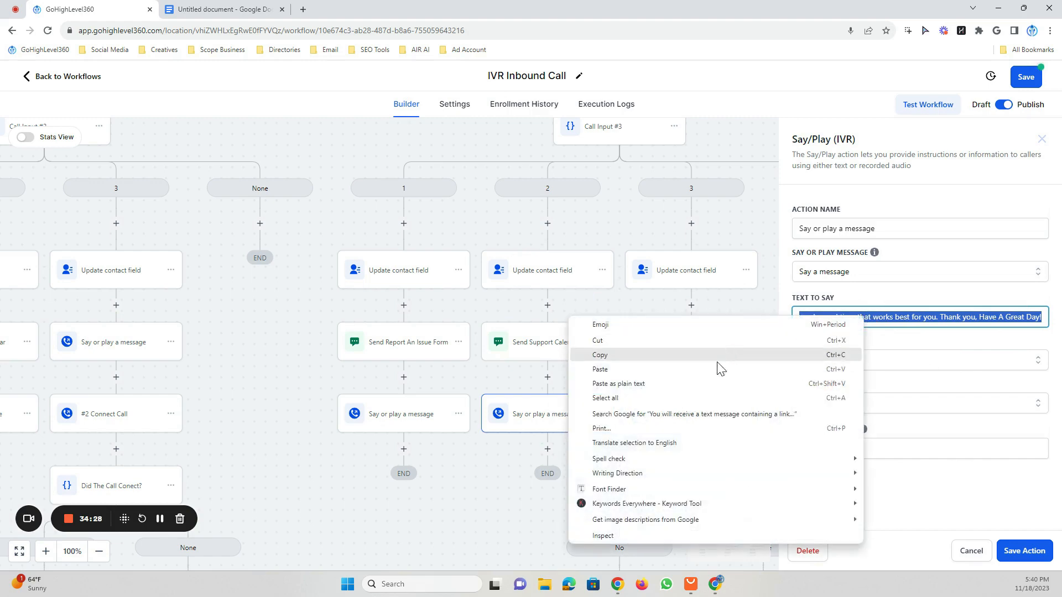
click(633, 386)
click(1026, 550)
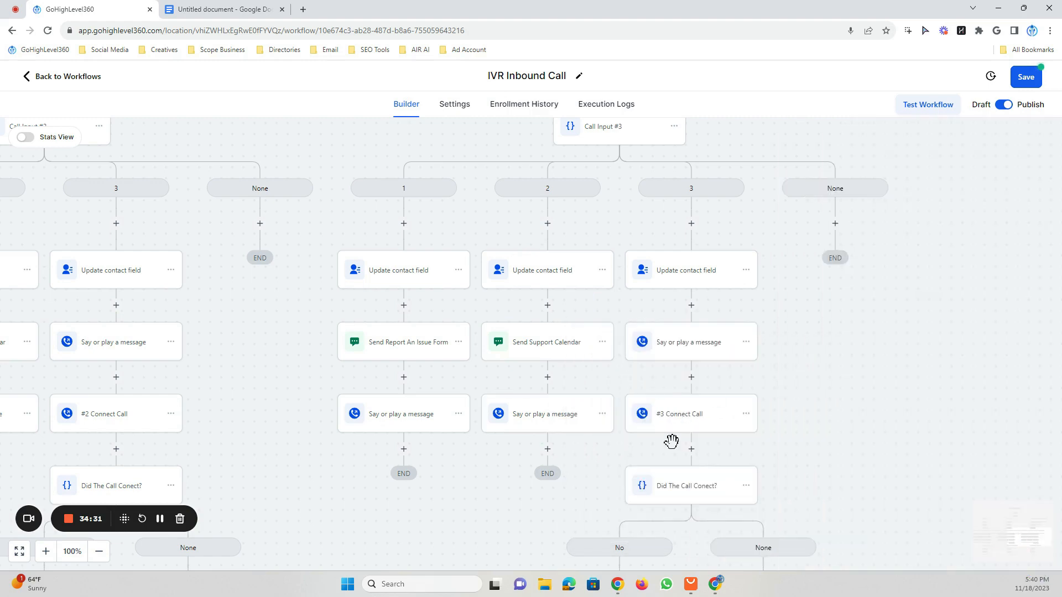
Compare the Input #3 keys in the Google Docs script with the branches of the copied Call Input #3 condition in the workflow.
click(219, 9)
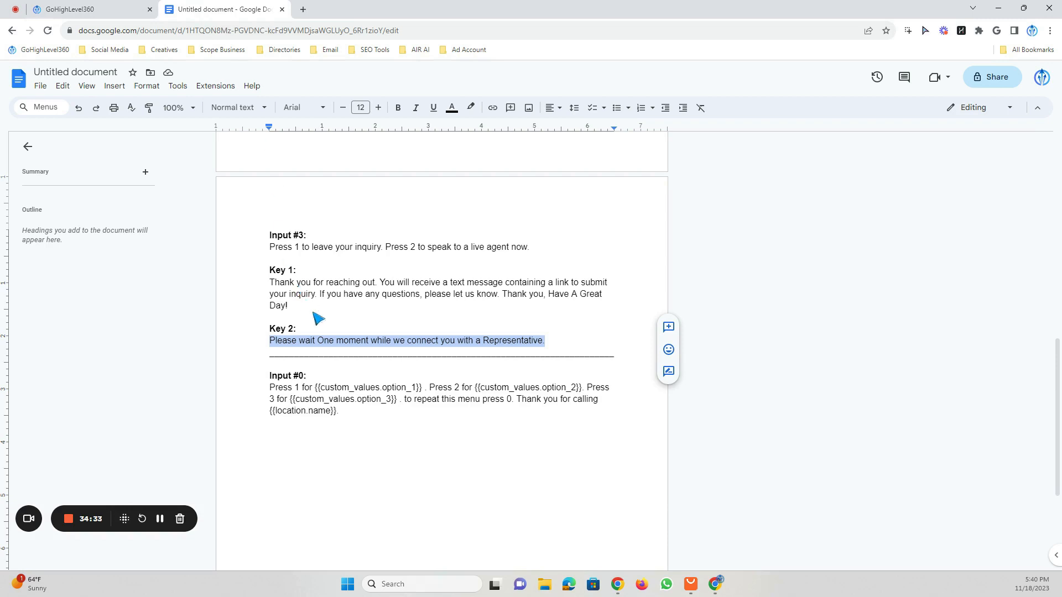
click(329, 329)
click(91, 10)
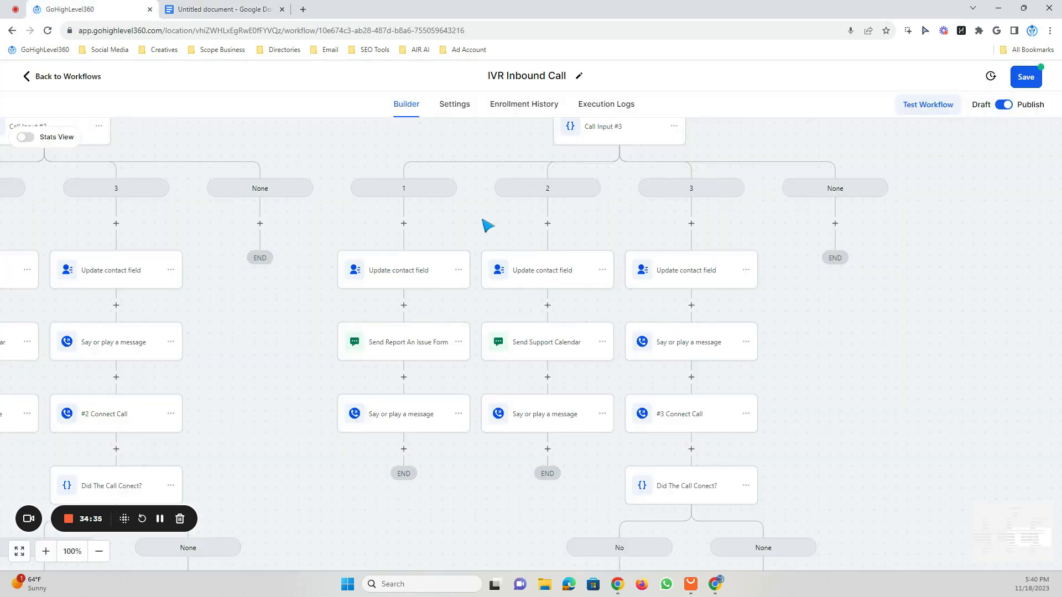
scroll(778, 391, up, 2)
scroll(777, 391, up, 2)
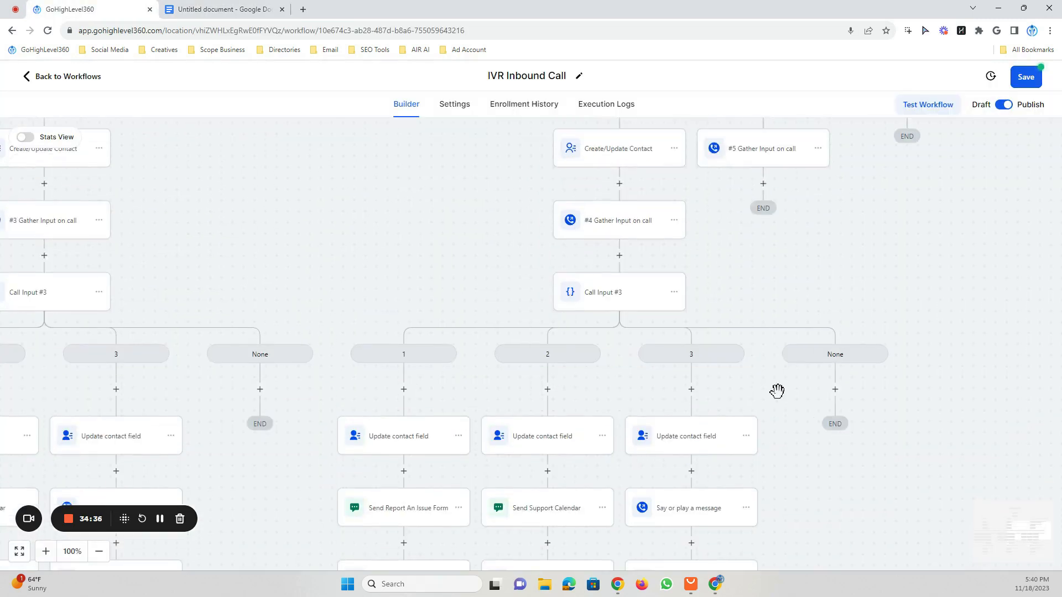
click(616, 303)
scroll(873, 407, down, 3)
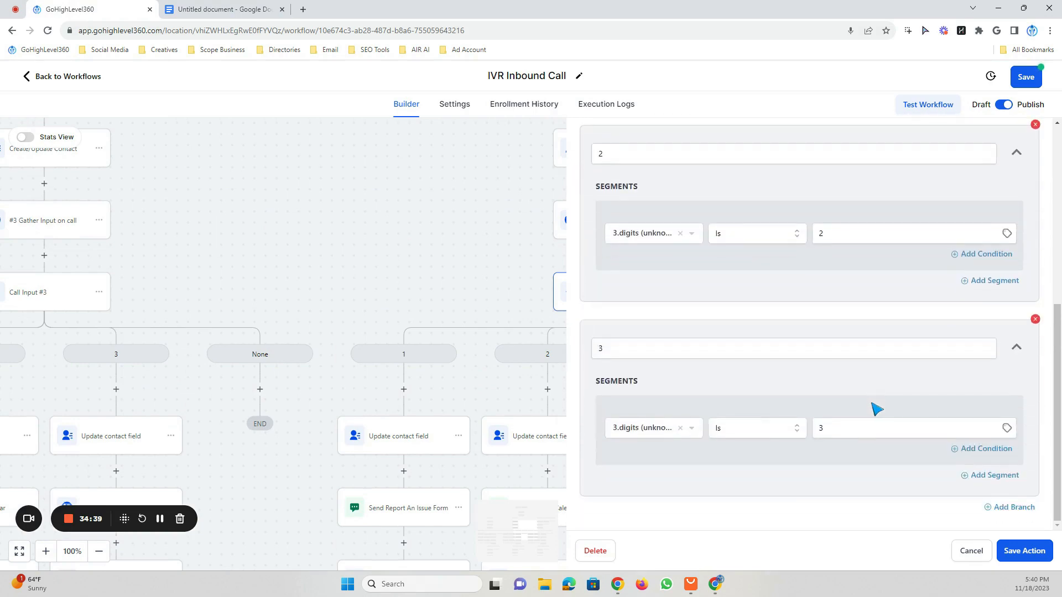
scroll(873, 408, up, 1)
scroll(907, 360, down, 2)
scroll(969, 320, up, 3)
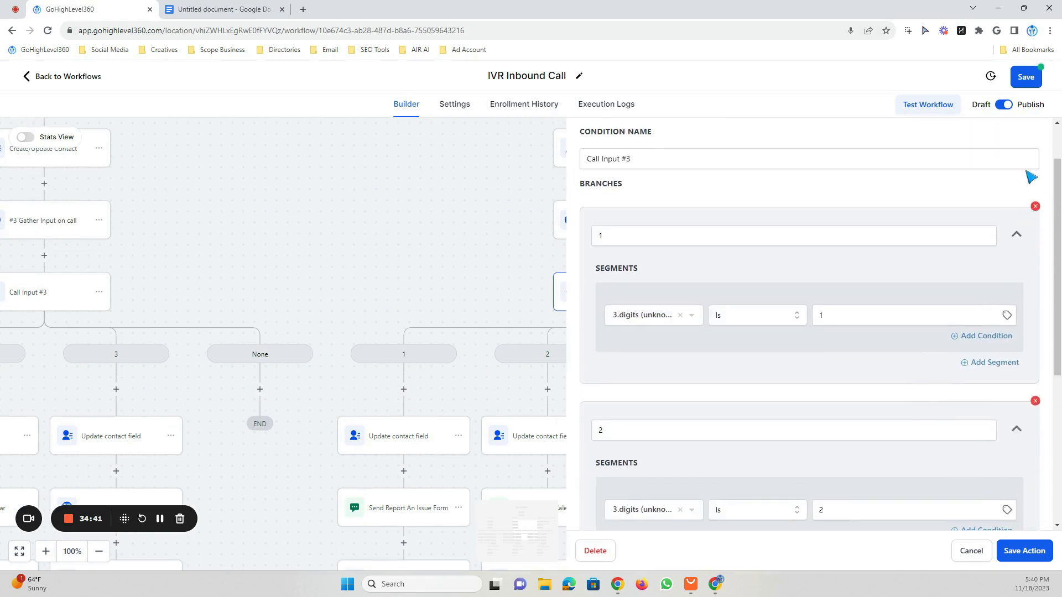
scroll(1029, 182, up, 2)
click(1029, 138)
Delete branch 2's Update contact field action and all actions below it under the copied Call Input #3.
scroll(733, 412, down, 3)
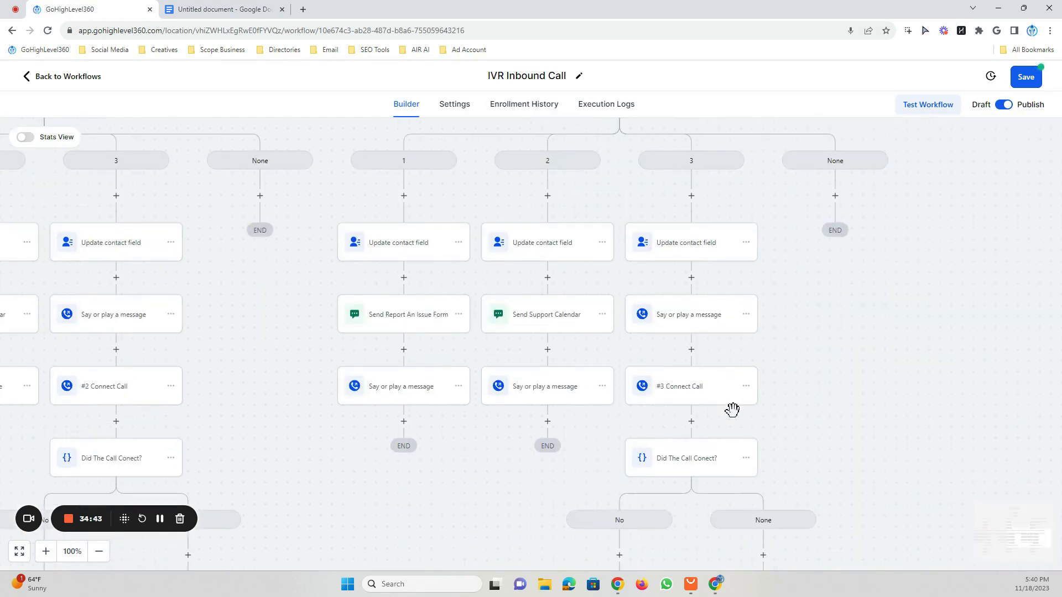
scroll(734, 415, up, 1)
click(601, 270)
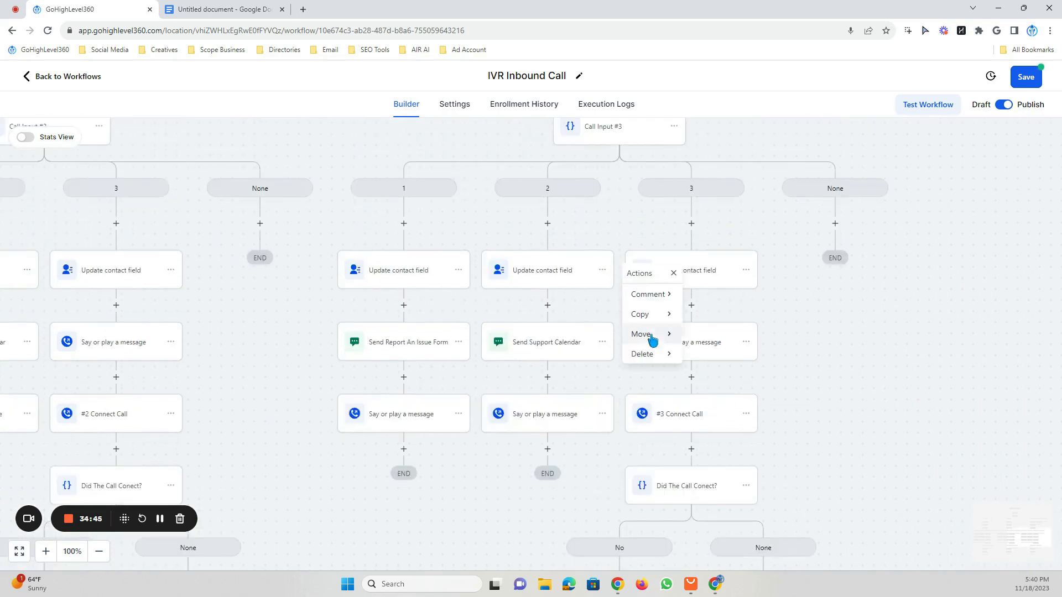
mouse_move(645, 354)
click(699, 313)
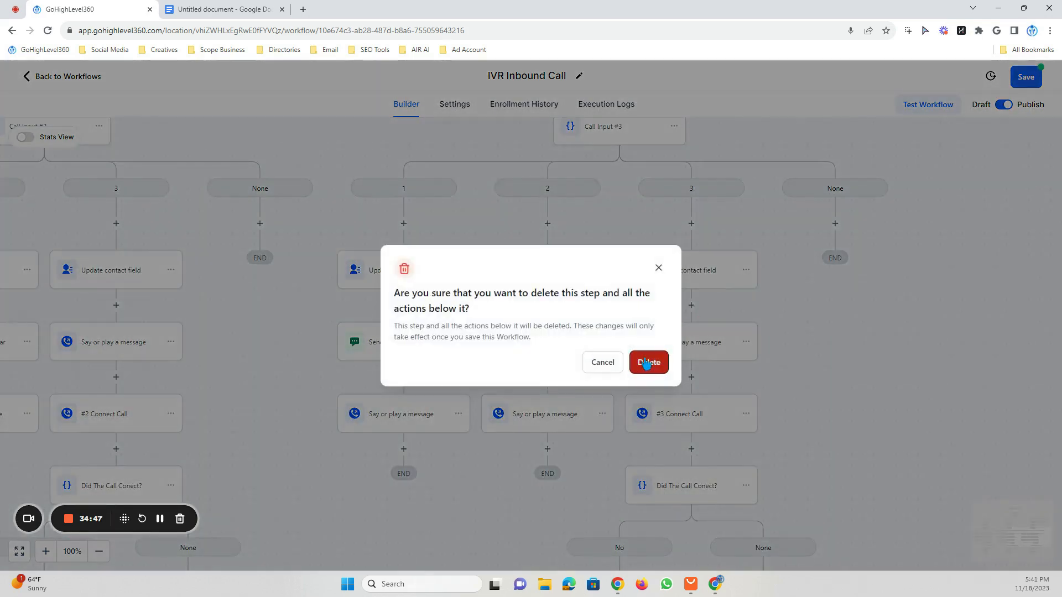
click(642, 367)
Move all of branch 3's actions, starting from its Update contact field, into the empty branch 2 under the copied Call Input #3.
click(746, 270)
mouse_move(791, 334)
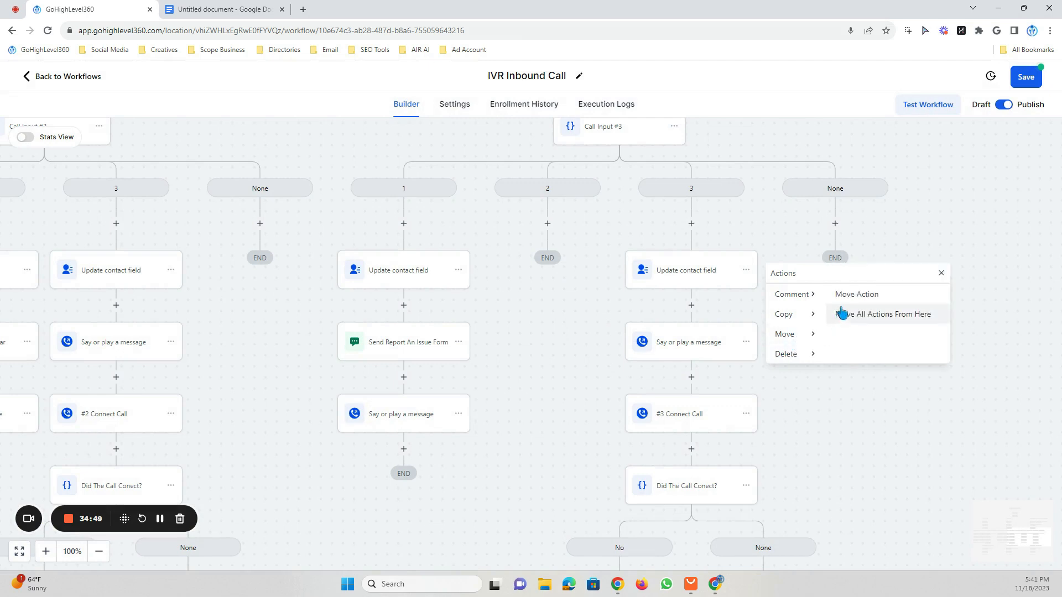
click(859, 314)
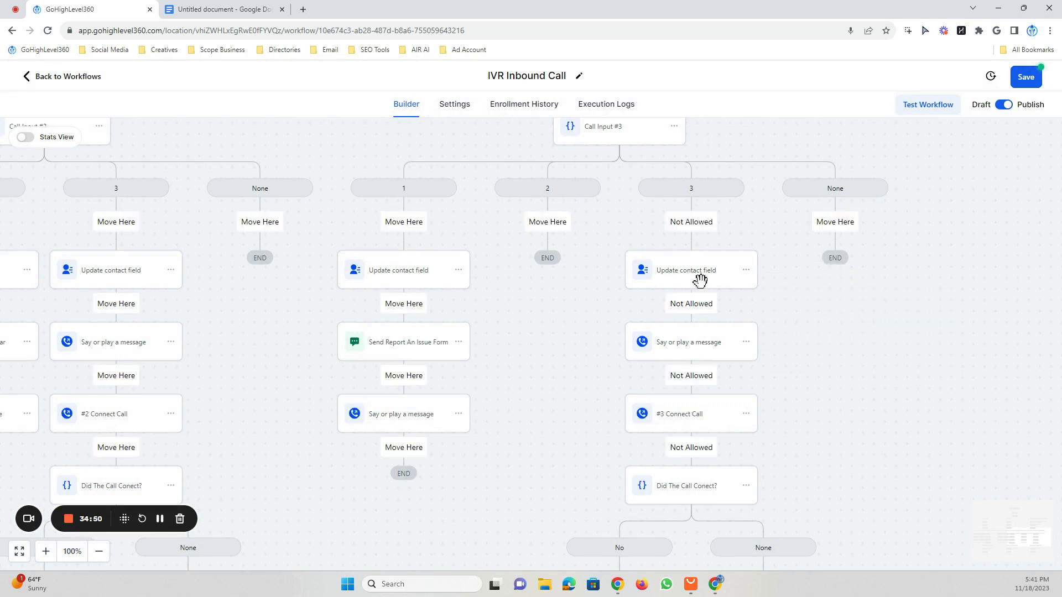
click(536, 222)
Delete branch 3 from the copied Call Input #3 condition, and save the action and the workflow.
scroll(553, 332, up, 2)
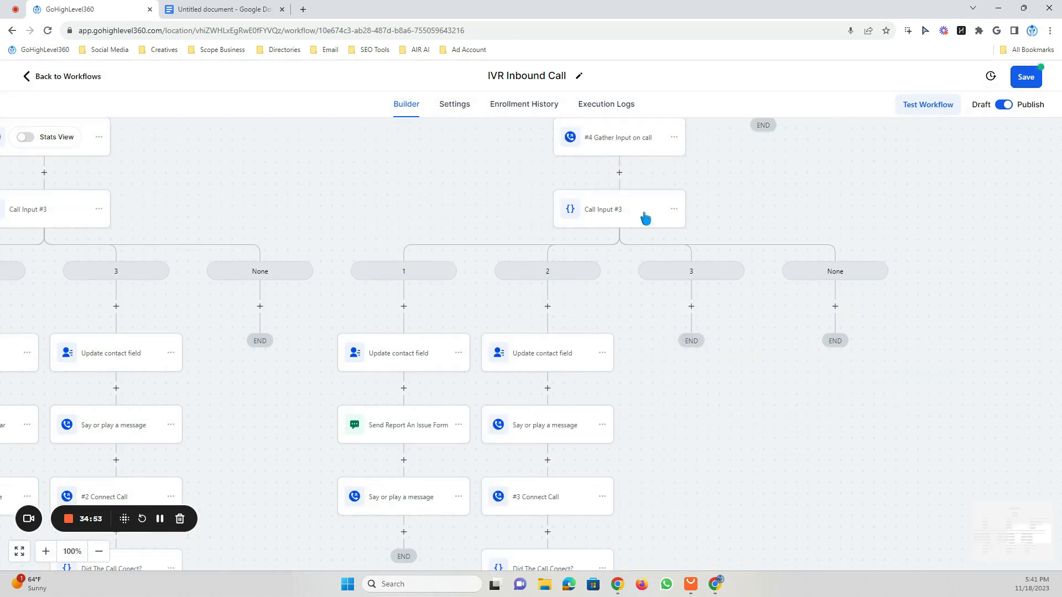
click(643, 216)
scroll(846, 430, down, 6)
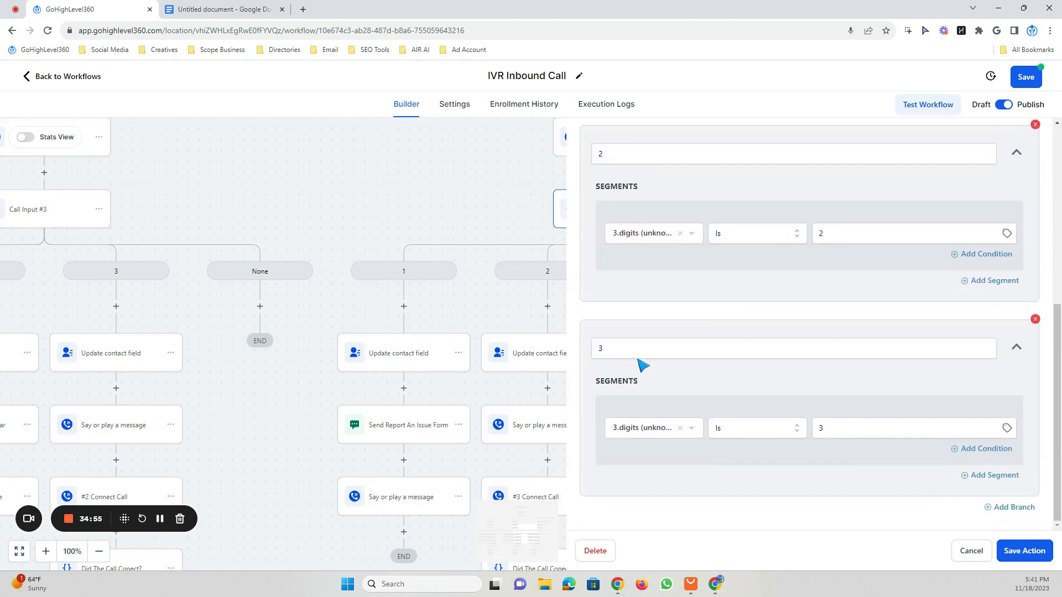
click(1036, 320)
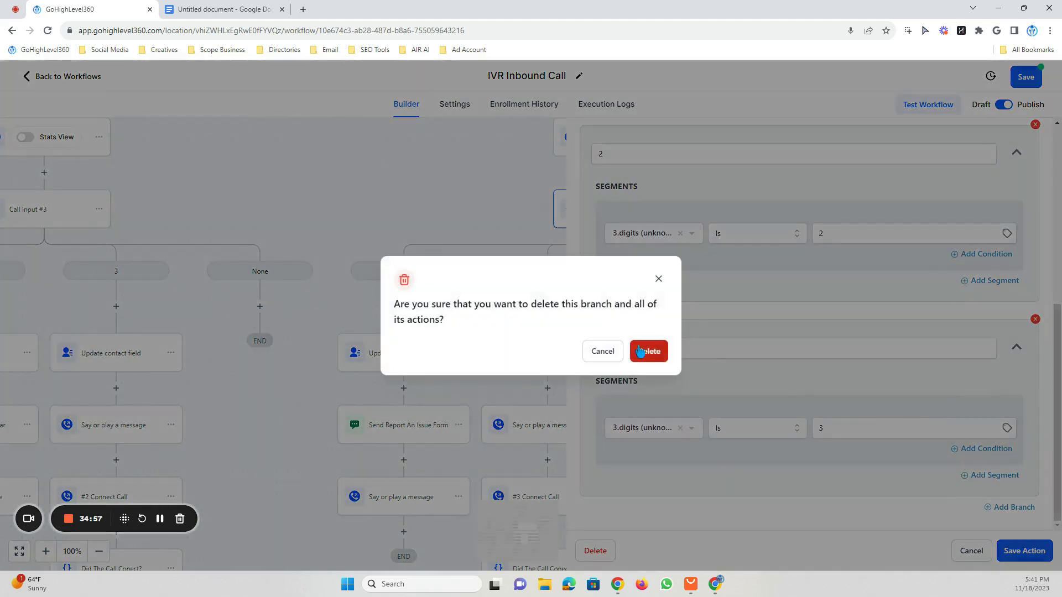
click(645, 352)
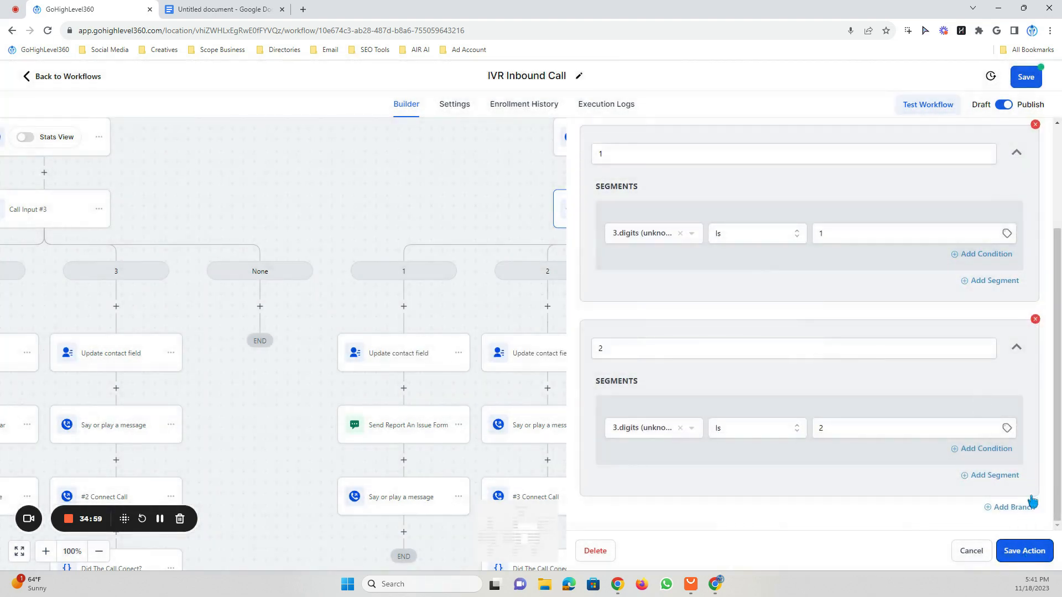
click(1032, 545)
click(1026, 76)
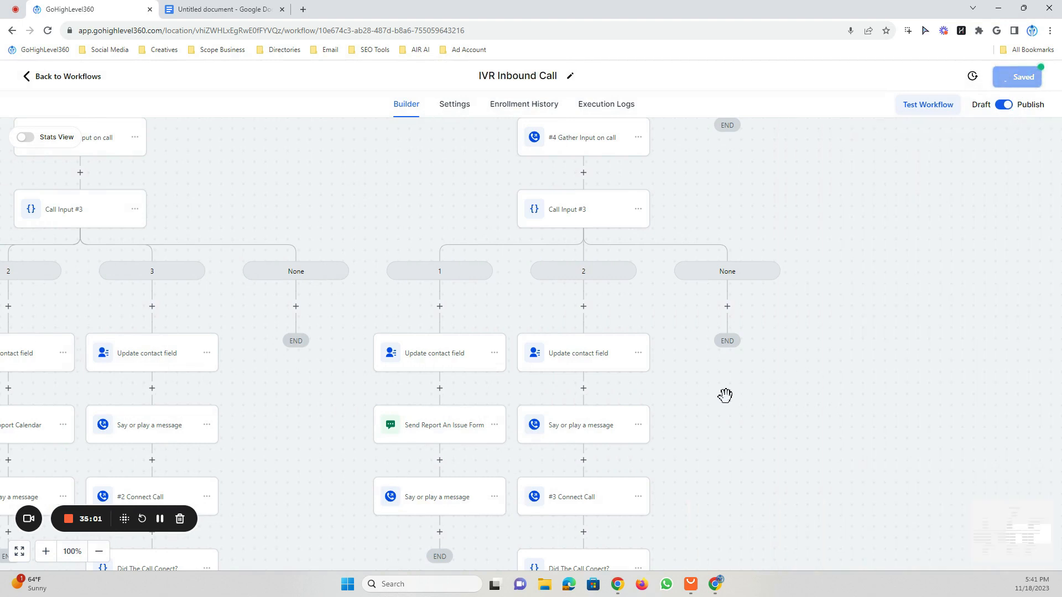
Rename branch 1's Send Report An Issue Form text message action as Send Inquiry Form and save the action.
scroll(725, 396, down, 4)
scroll(725, 396, down, 1)
scroll(725, 396, up, 1)
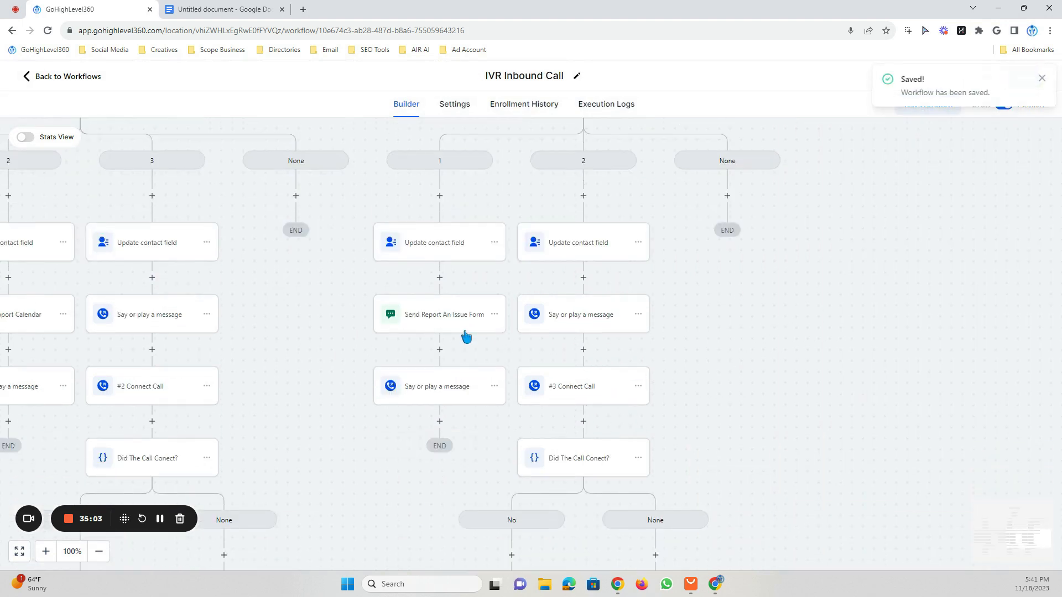
click(466, 331)
drag(912, 239, 771, 238)
key(BackSpace)
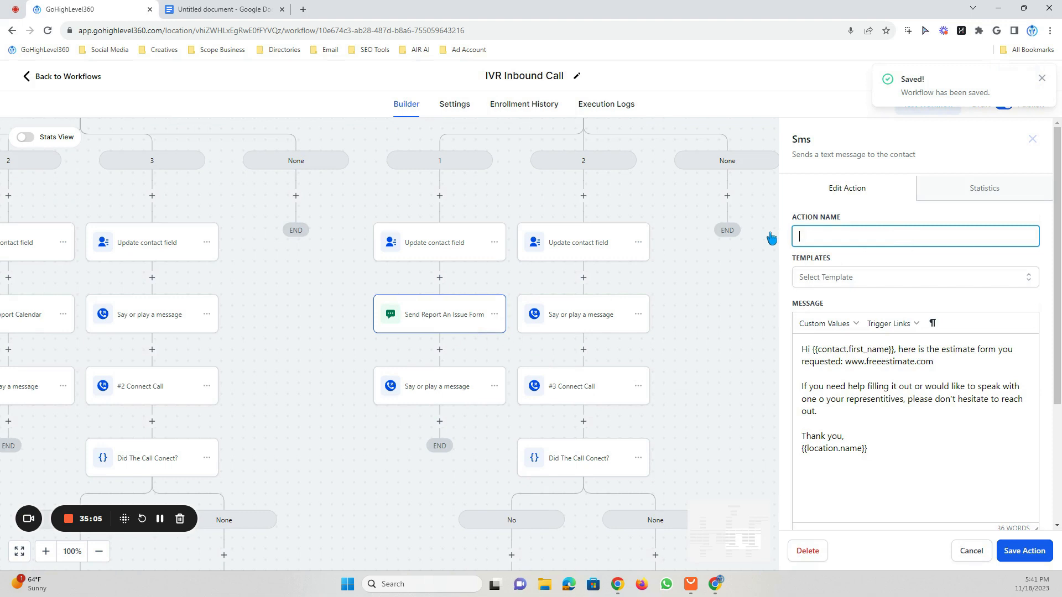
text(Send Inquiry Form)
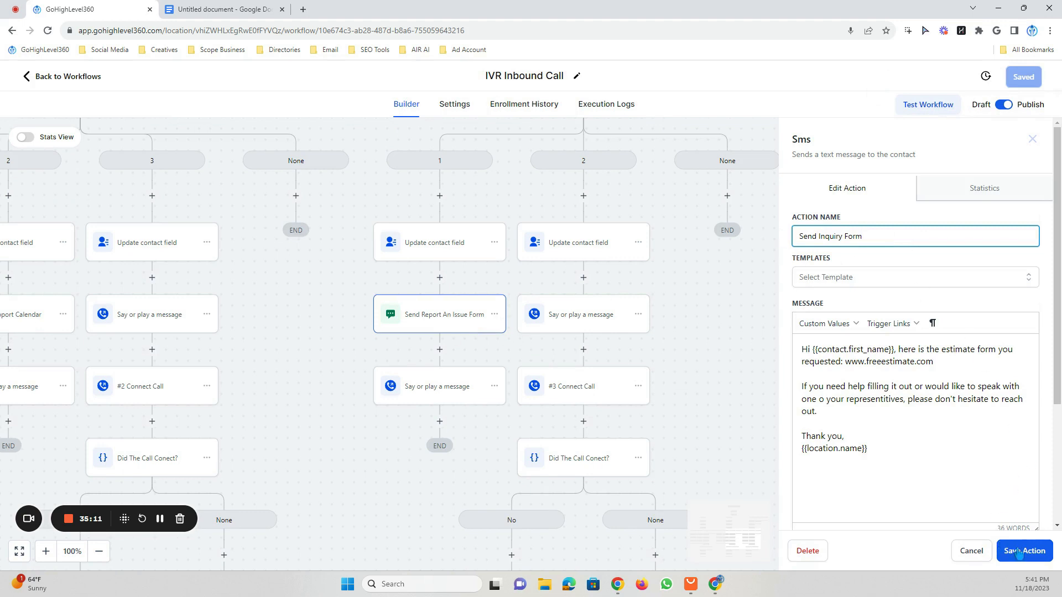
click(1019, 551)
Review the Input #3 prompt and Key 1 message in the Google Docs script, and return to the workflow.
click(254, 9)
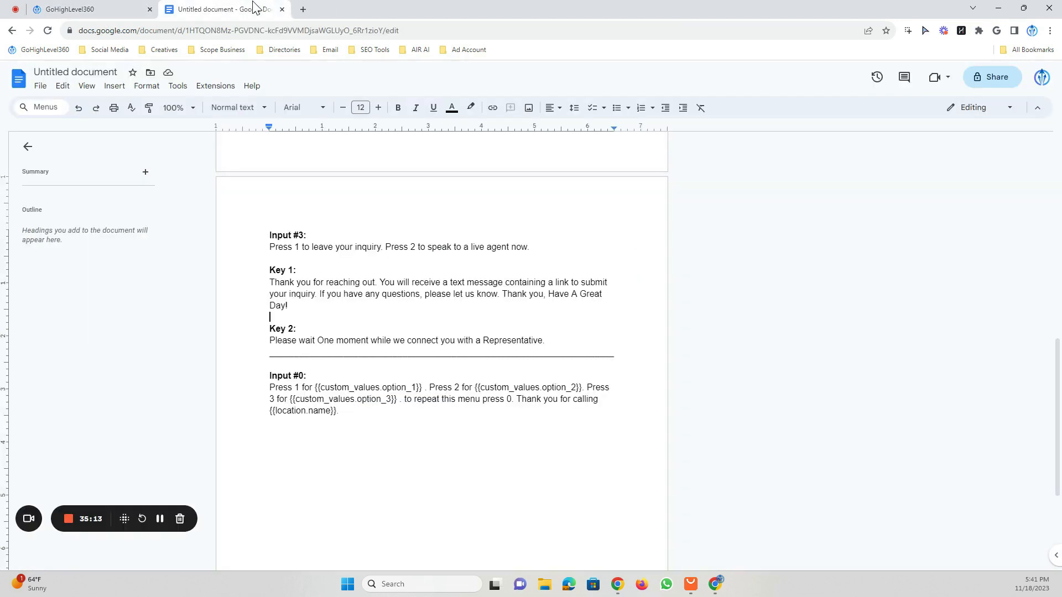
drag(272, 253, 389, 257)
click(311, 318)
drag(311, 309, 265, 289)
click(310, 307)
click(119, 8)
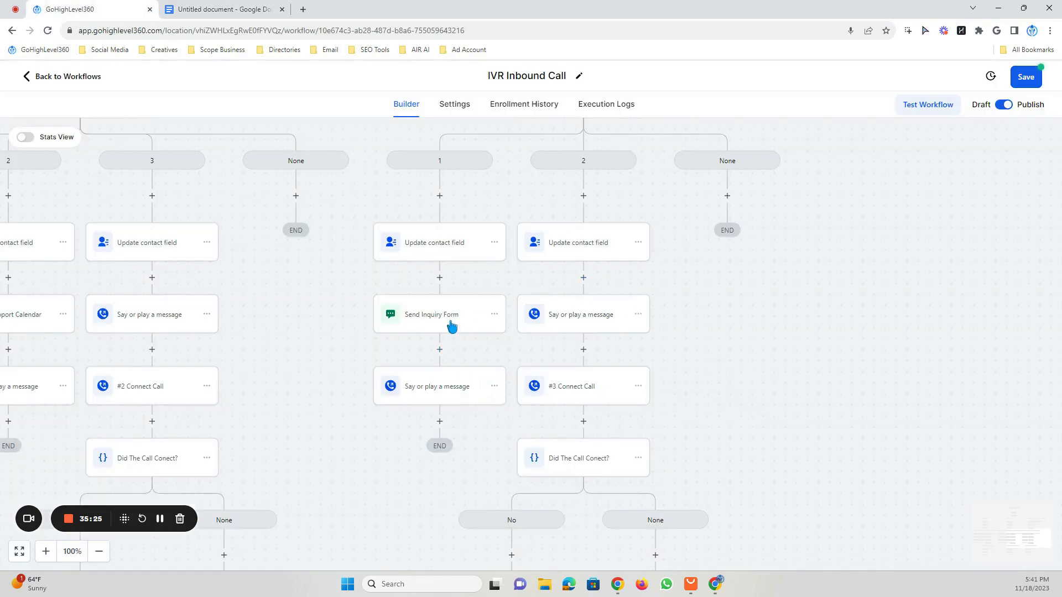
Check the #3 Connect Call action in branch 2 and close it without changes.
drag(699, 329, 605, 338)
drag(587, 428, 632, 289)
drag(614, 343, 633, 268)
click(483, 182)
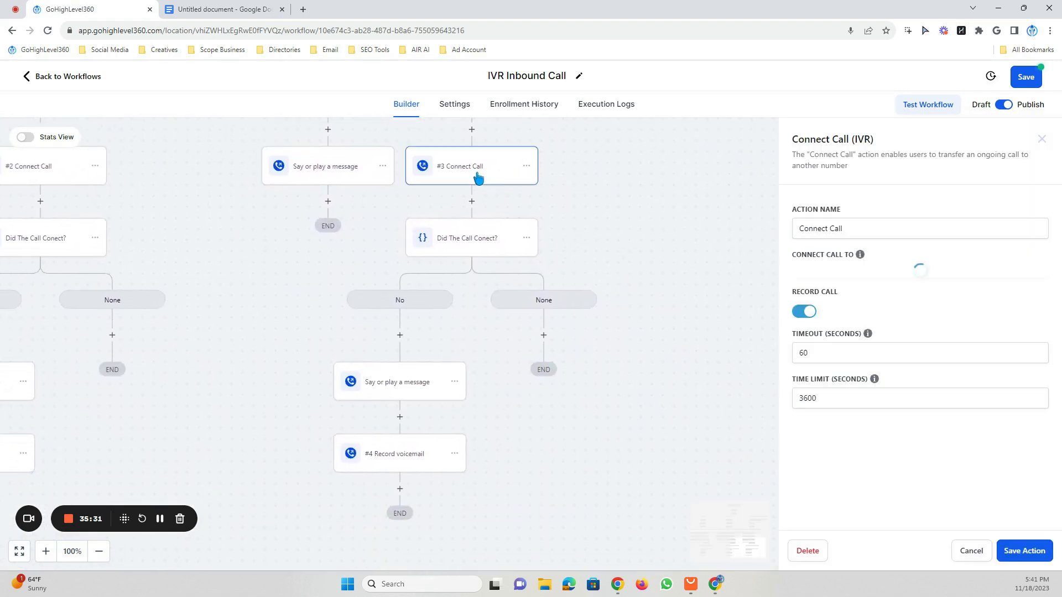
click(1042, 140)
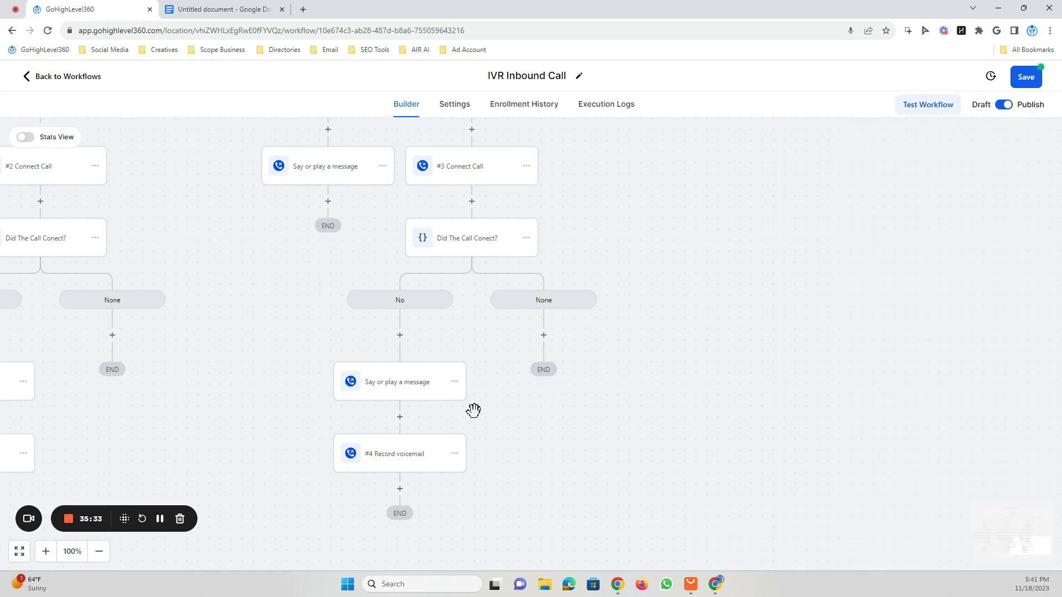
Inspect the #5 Gather Input on call settings under menu branch 0 and close them without changes.
drag(474, 408, 842, 384)
drag(636, 422, 745, 475)
drag(310, 370, 714, 381)
drag(482, 310, 301, 401)
drag(618, 383, 229, 370)
drag(659, 314, 437, 383)
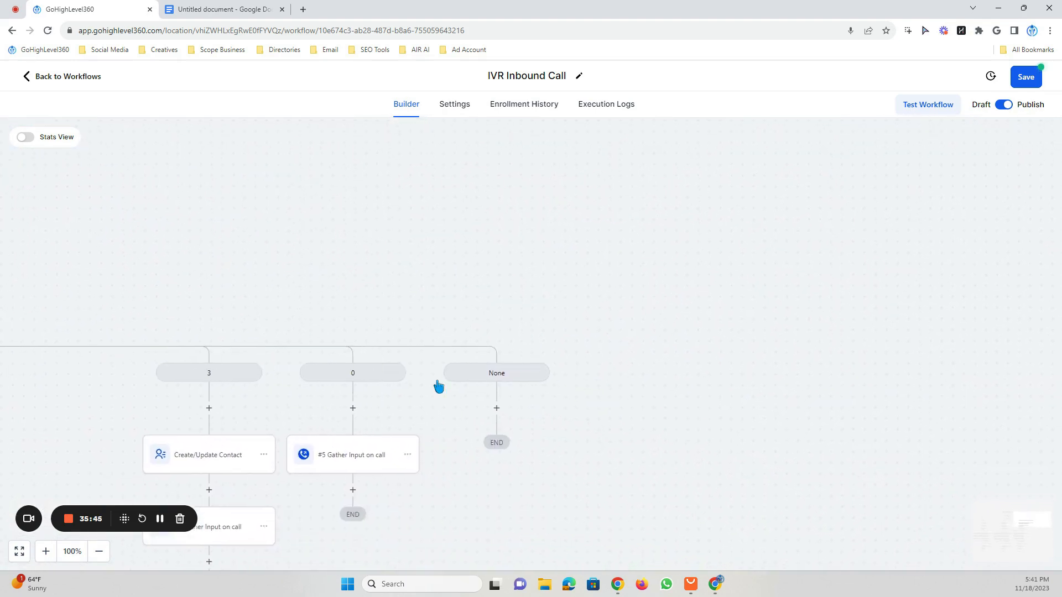
drag(453, 464, 540, 240)
drag(434, 337, 492, 340)
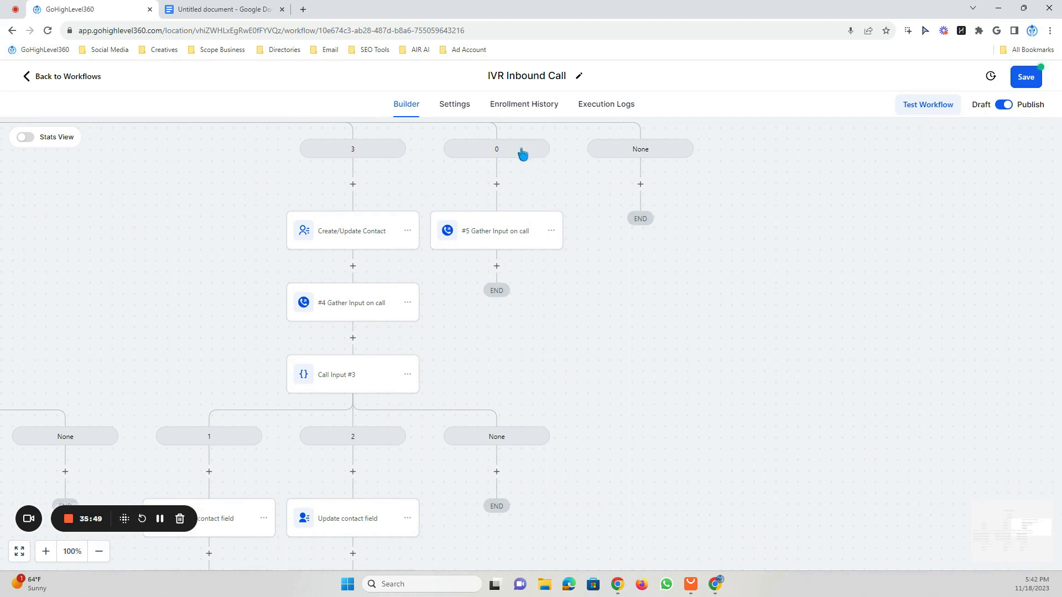
click(485, 247)
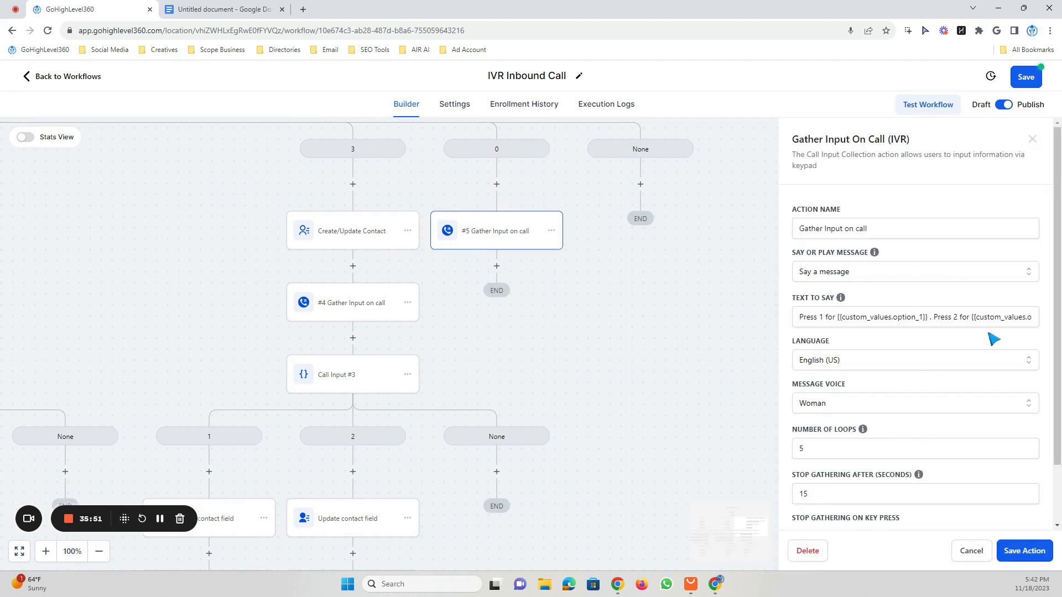
click(1033, 139)
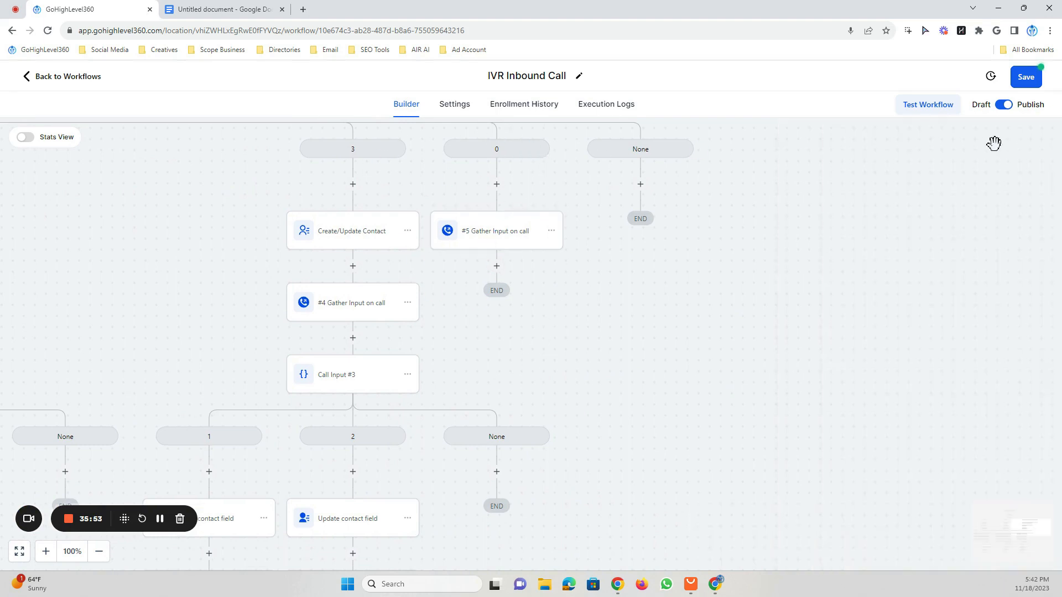
click(492, 266)
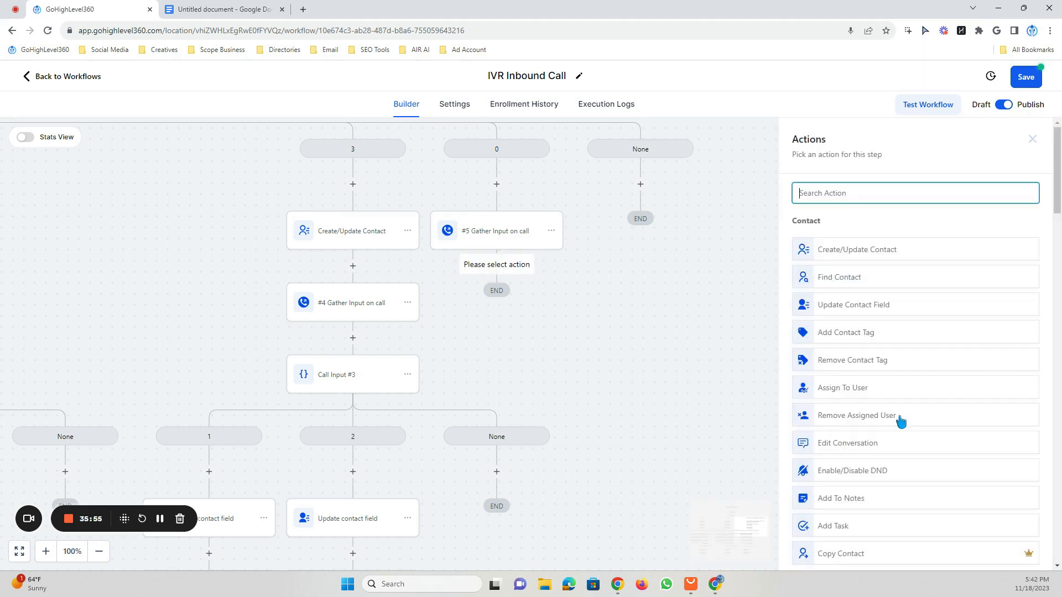
scroll(901, 423, down, 10)
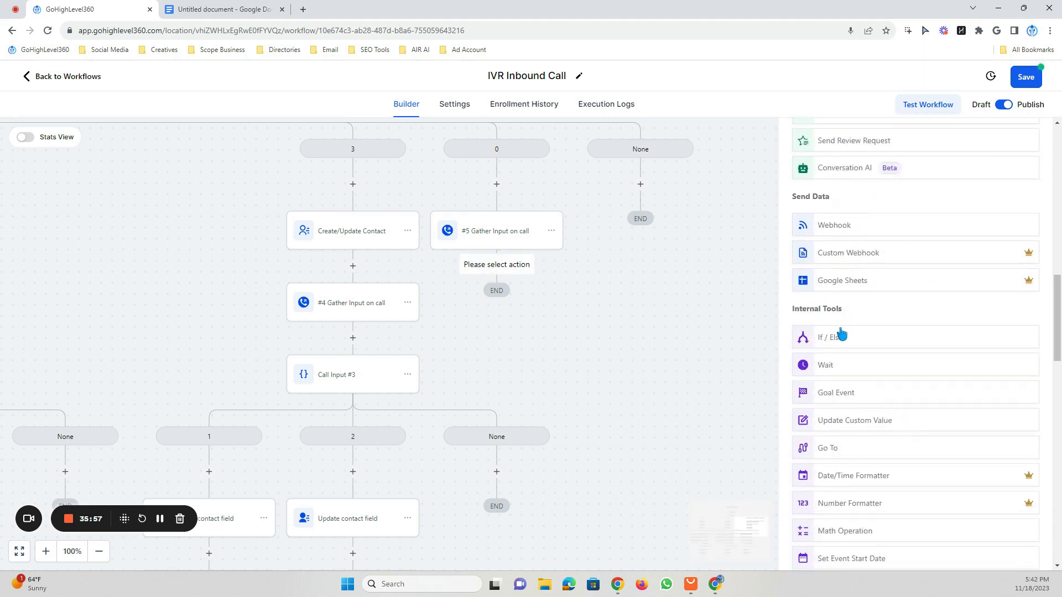
scroll(955, 352, down, 10)
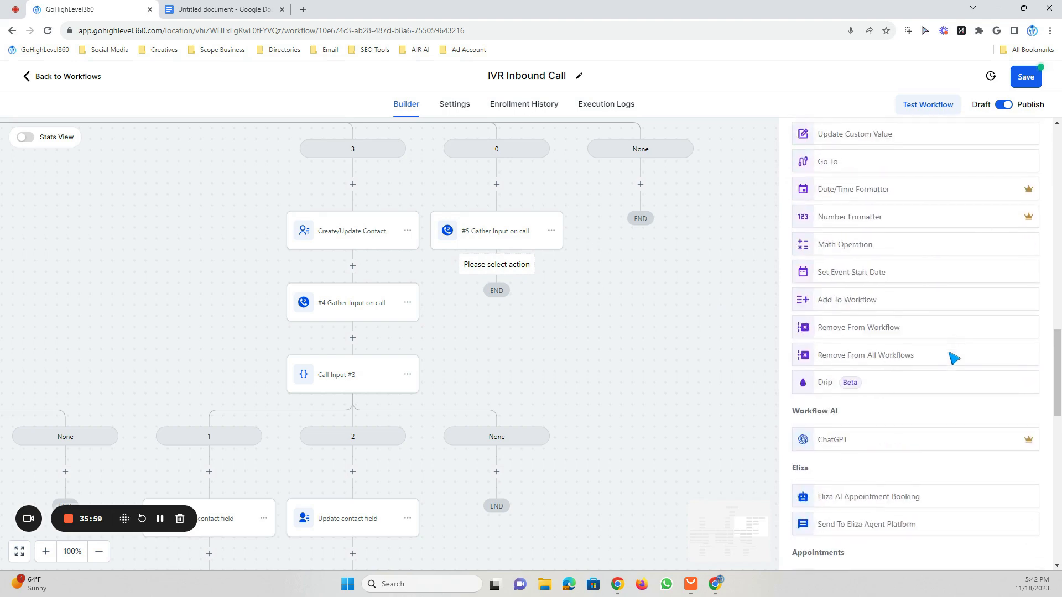
scroll(956, 359, up, 20)
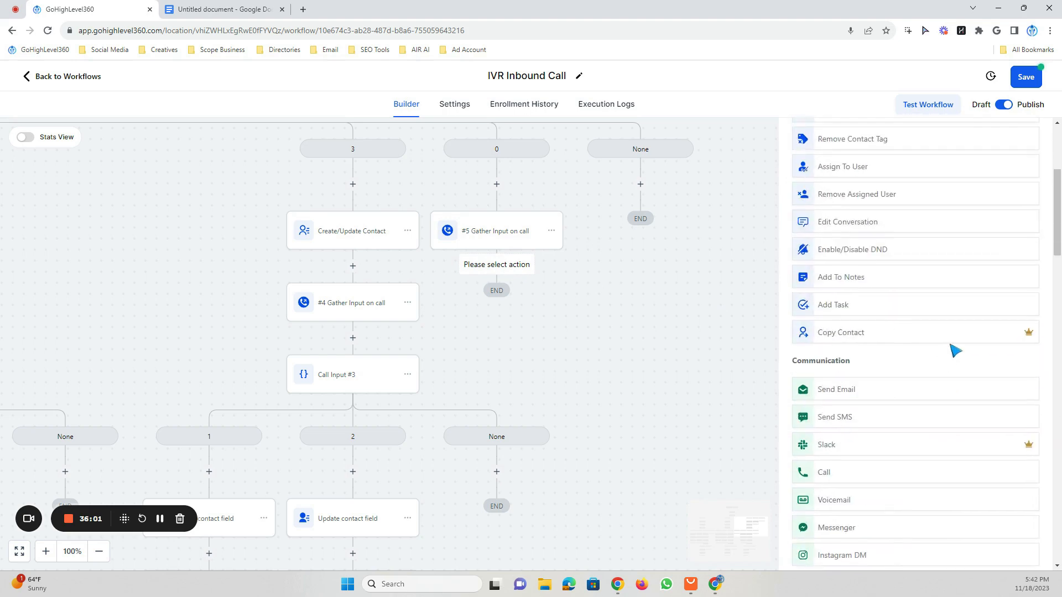
click(1032, 140)
Save the IVR Inbound Call workflow.
click(1025, 76)
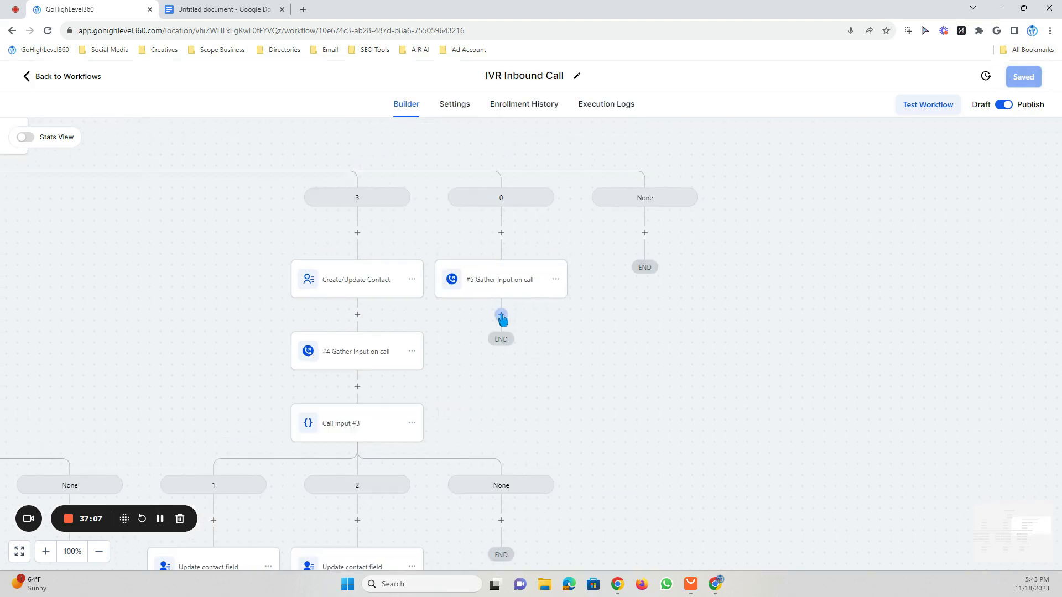
Add an If/Else after #5 Gather Input on call, with the first branch condition set to its IVR Gather Digits Is 1.
click(501, 314)
scroll(924, 381, down, 15)
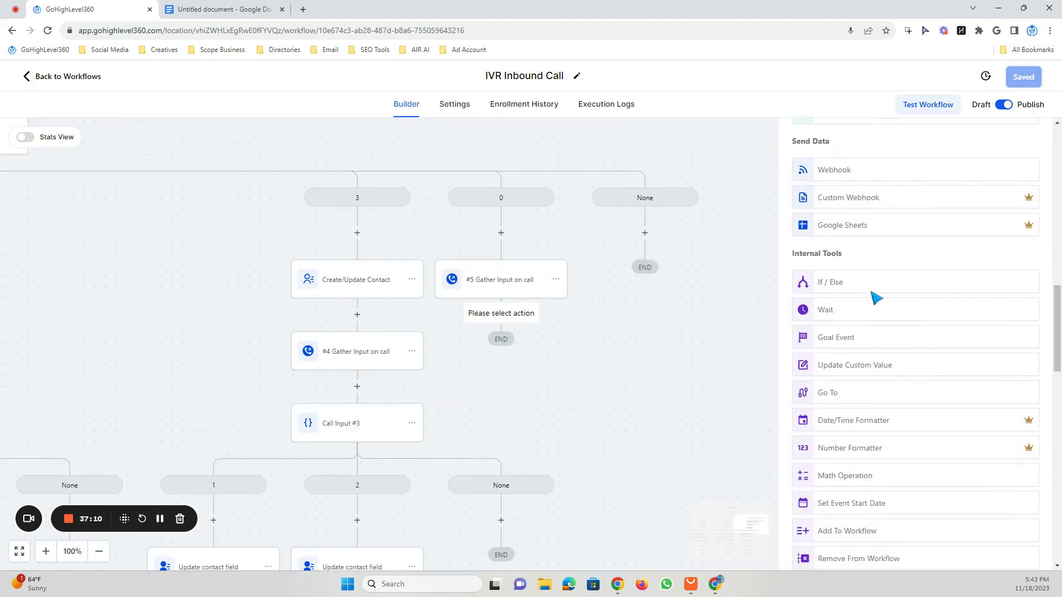
click(873, 286)
click(648, 378)
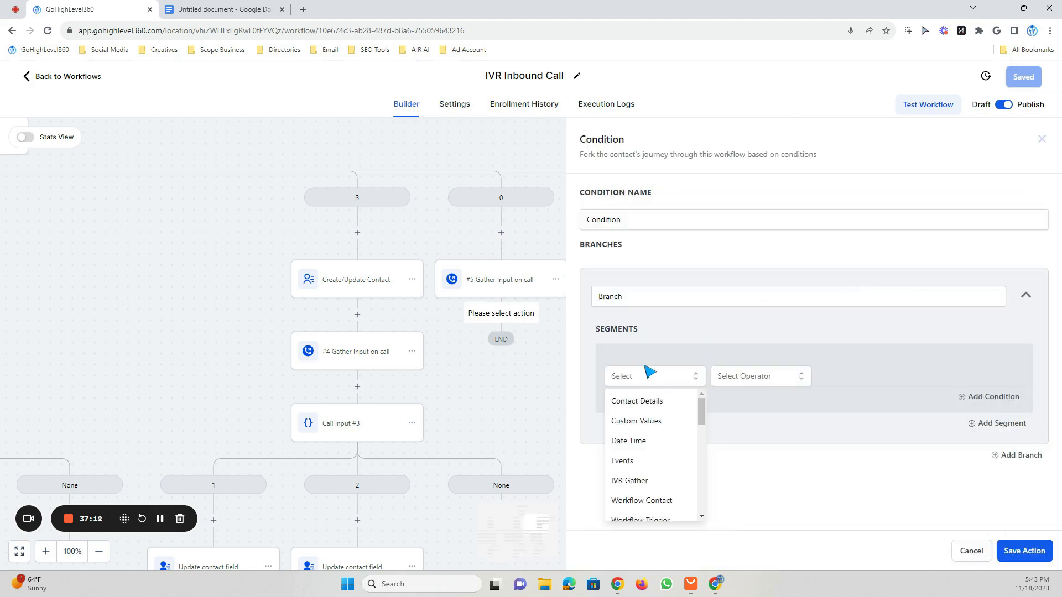
click(640, 481)
click(651, 425)
click(652, 437)
click(755, 382)
click(730, 404)
click(837, 381)
text(1)
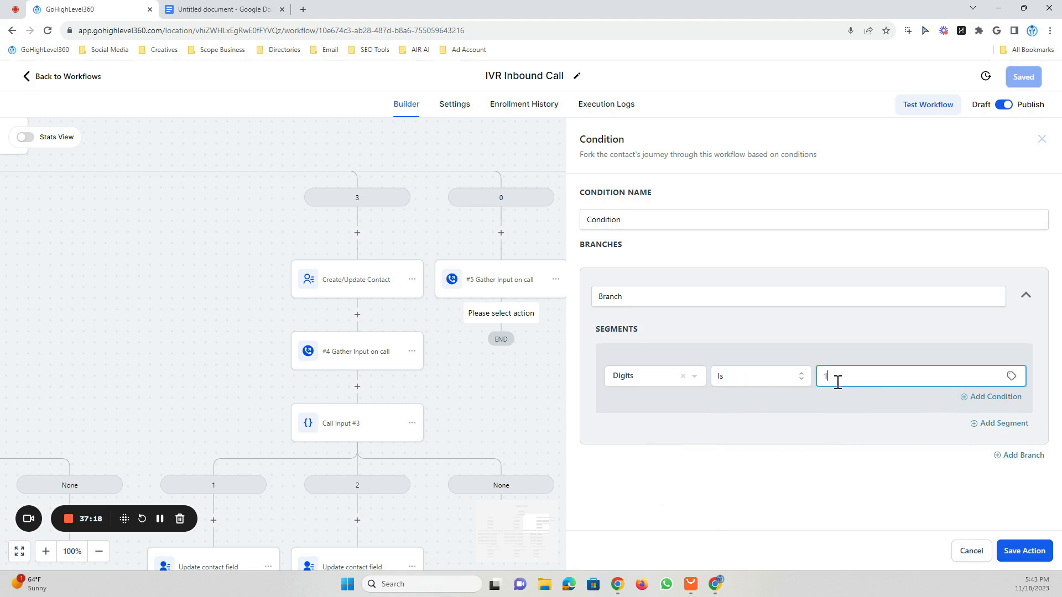
Add a second branch, name the first branch 1, and name the condition Call Input.
click(1036, 457)
scroll(691, 332, down, 2)
double_click(600, 184)
key(BackSpace)
text(1)
scroll(749, 173, up, 2)
drag(654, 214, 589, 216)
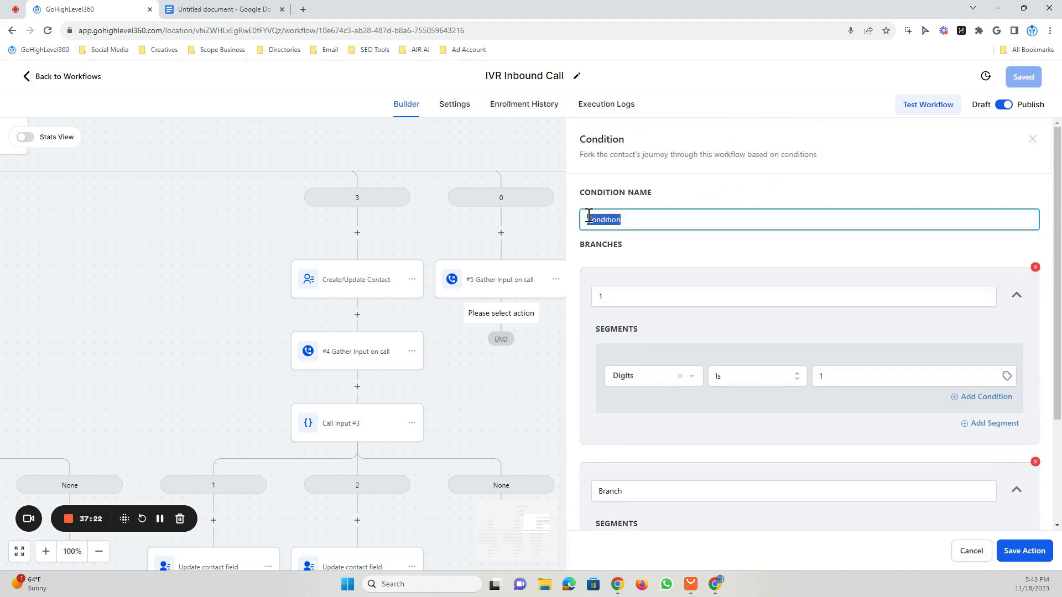
key(BackSpace)
scroll(765, 285, down, 2)
scroll(766, 285, up, 3)
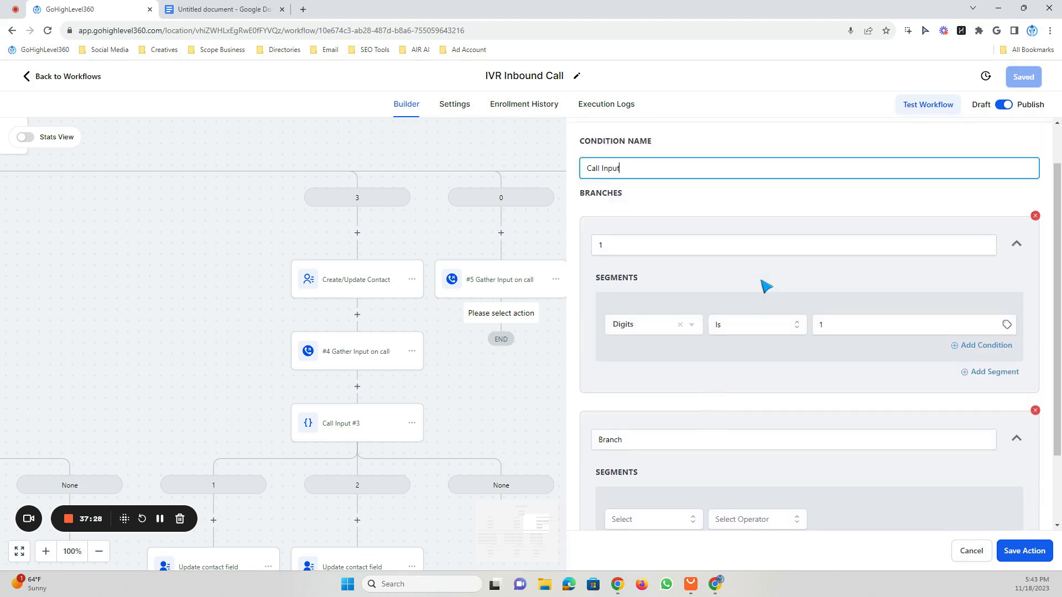
Name the second branch 2 and set its condition to #5 Gather Input on call Digits Is 2.
scroll(819, 332, down, 3)
drag(647, 354, 571, 360)
key(BackSpace)
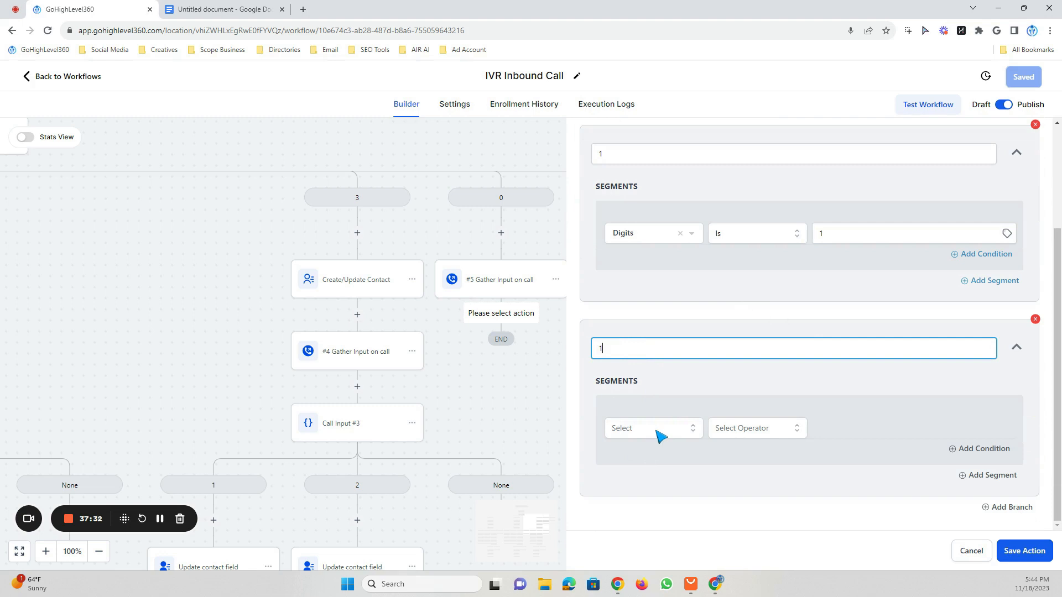
click(658, 431)
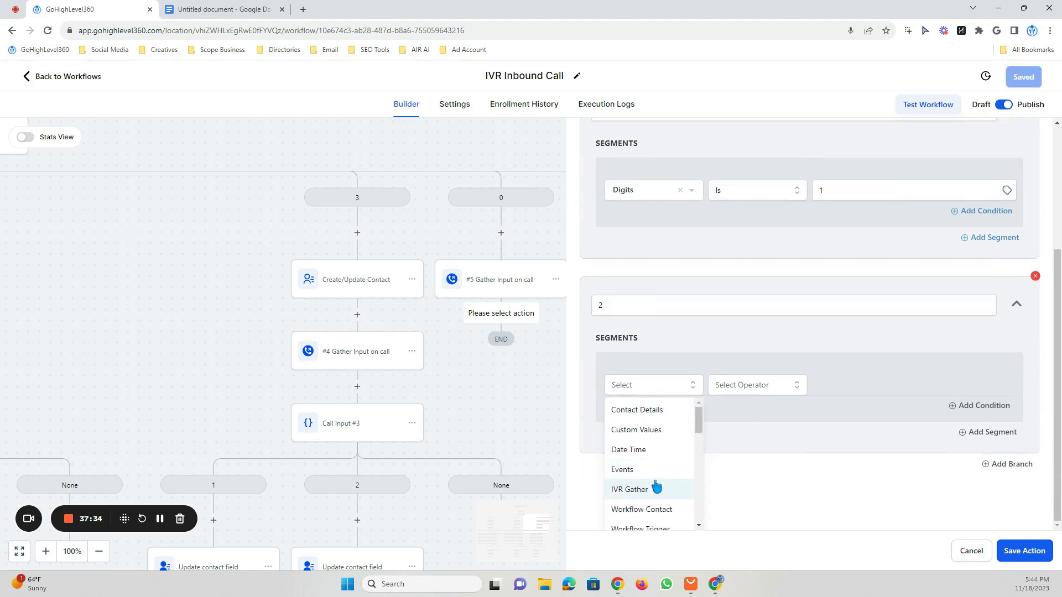
click(659, 488)
click(656, 475)
click(636, 491)
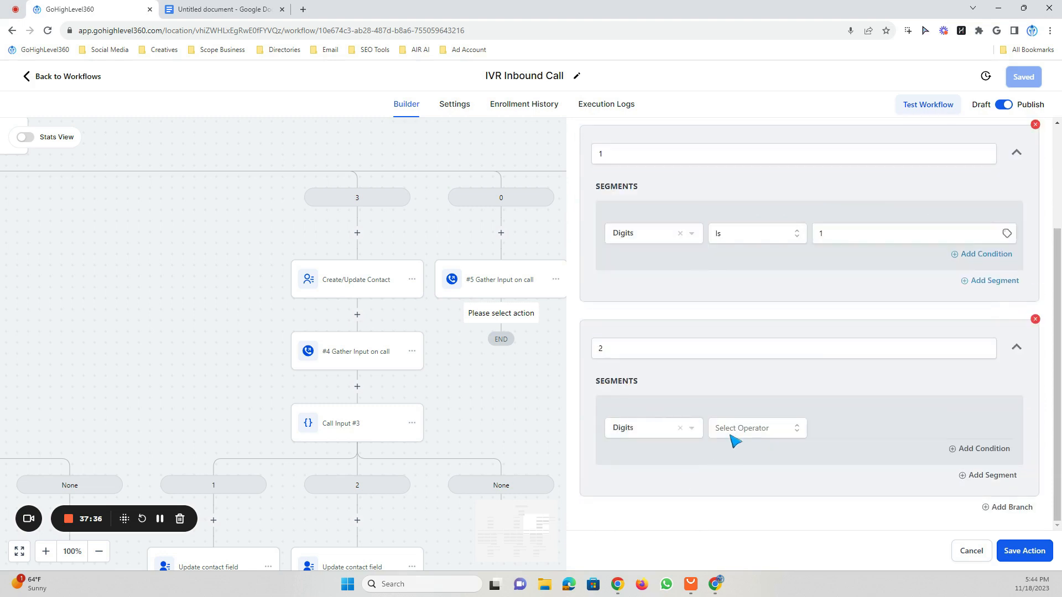
click(735, 437)
click(759, 459)
click(842, 432)
text(2)
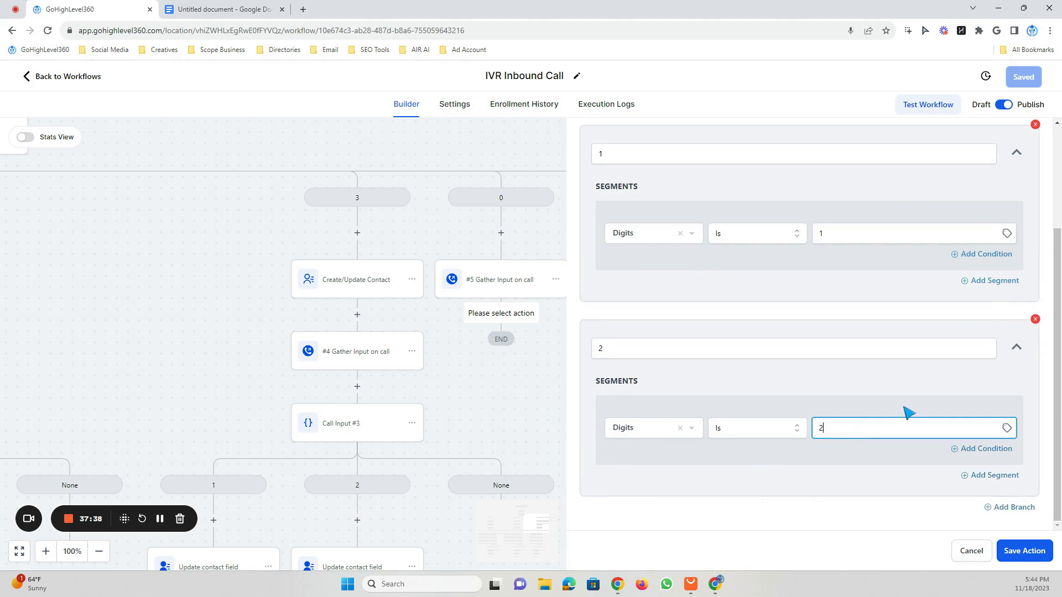
Add a third branch to the condition and name it 3.
click(1008, 507)
scroll(670, 414, down, 3)
drag(625, 349, 594, 353)
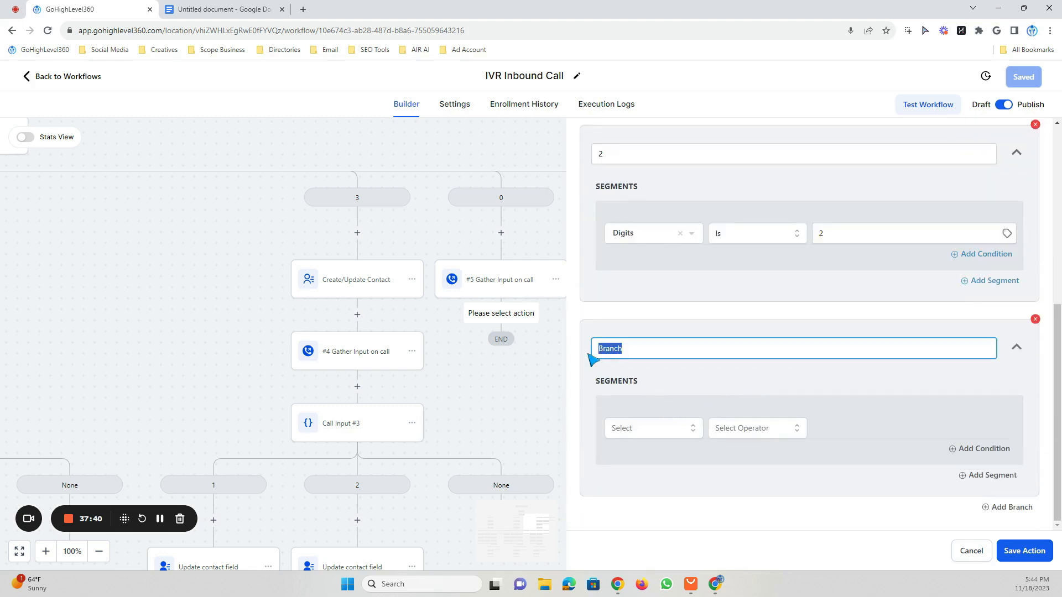
text(3)
Set branch 3's condition to #5 Gather Input on call Digits Is 3, and save the action and the workflow.
click(642, 429)
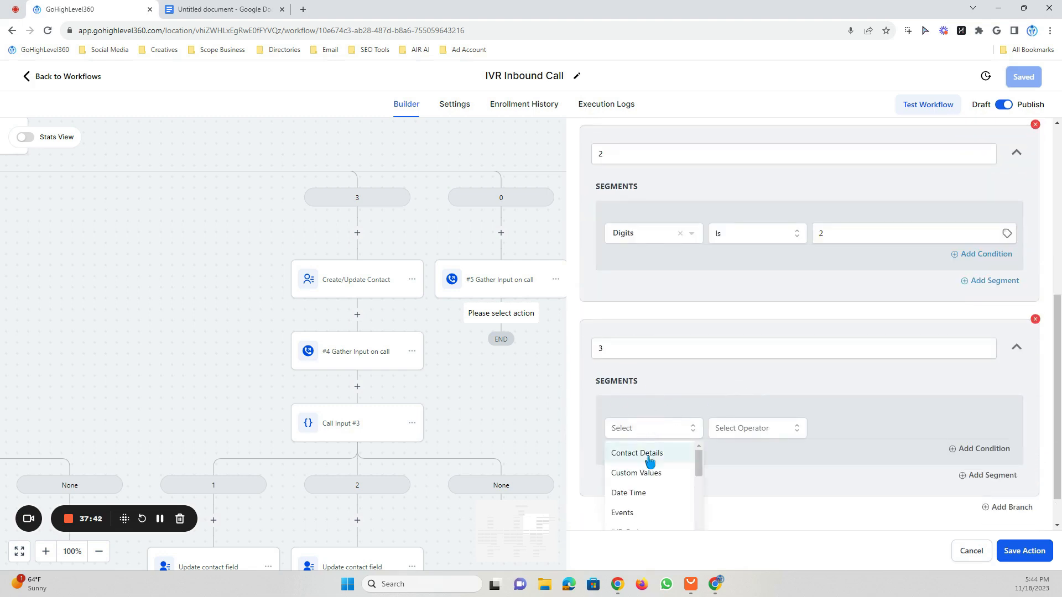
scroll(670, 455, down, 1)
click(654, 481)
click(643, 476)
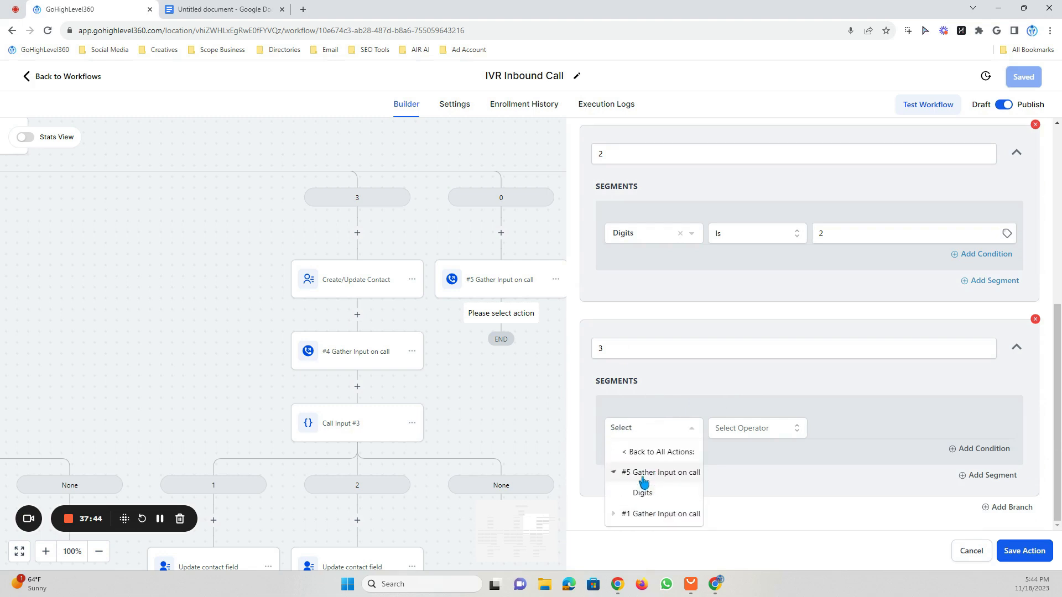
click(643, 492)
click(756, 428)
click(754, 453)
click(833, 427)
text(3)
click(1019, 552)
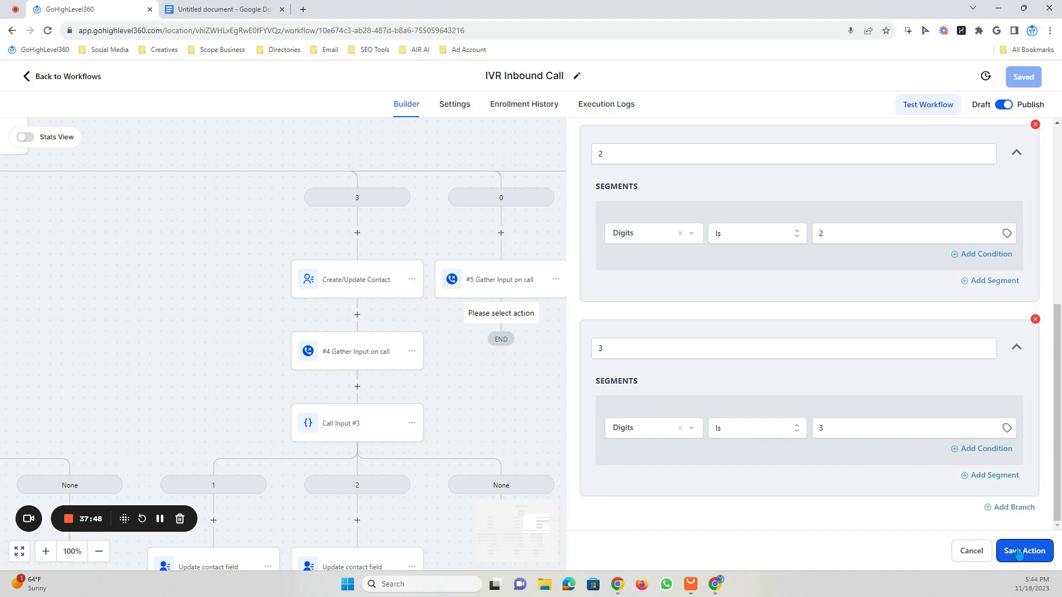
click(1027, 84)
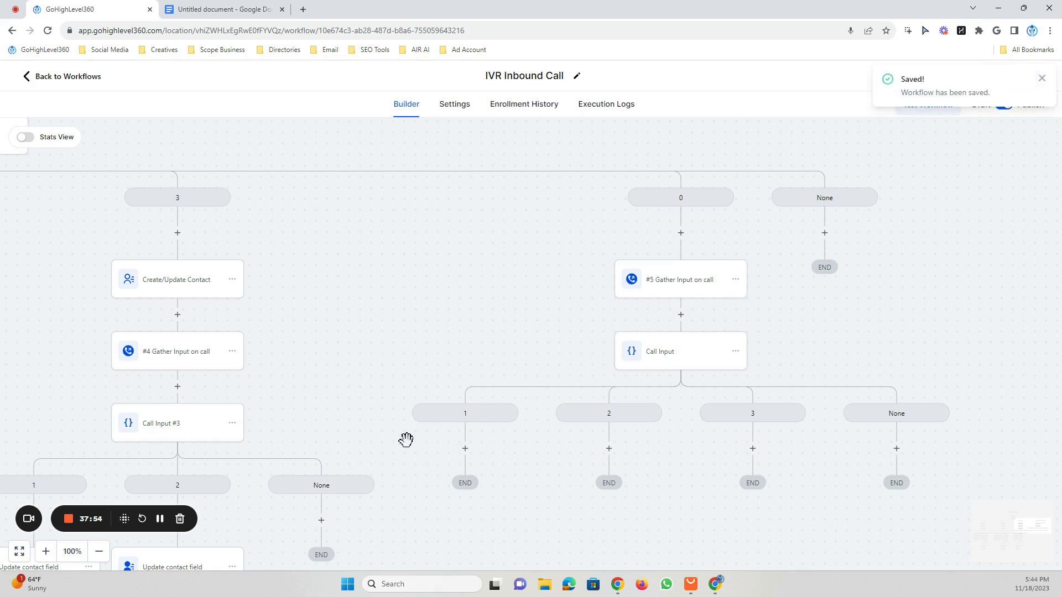
Add a Go To action in branch 1 below #5 Gather Input, targeting Create/Update Contact in main menu branch 1.
drag(302, 392, 762, 413)
drag(367, 386, 919, 469)
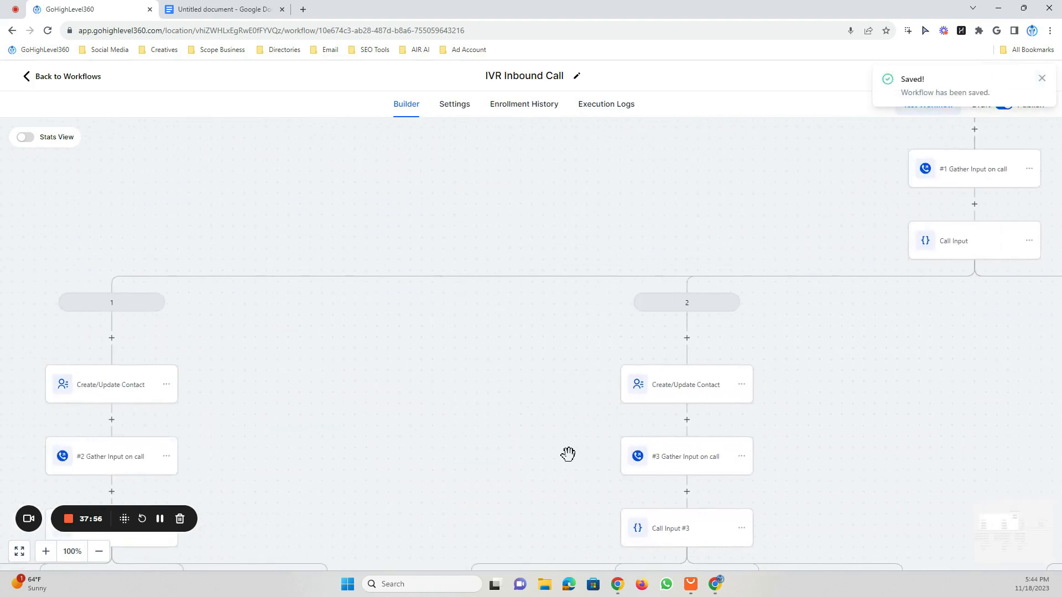
drag(396, 434, 689, 443)
drag(673, 483, 168, 268)
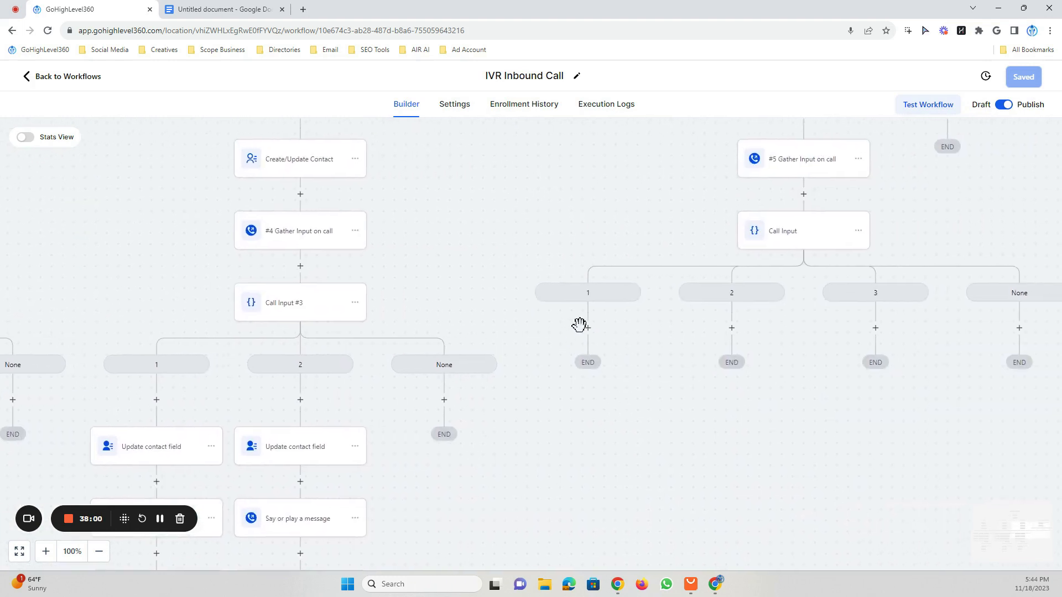
click(588, 328)
text(go)
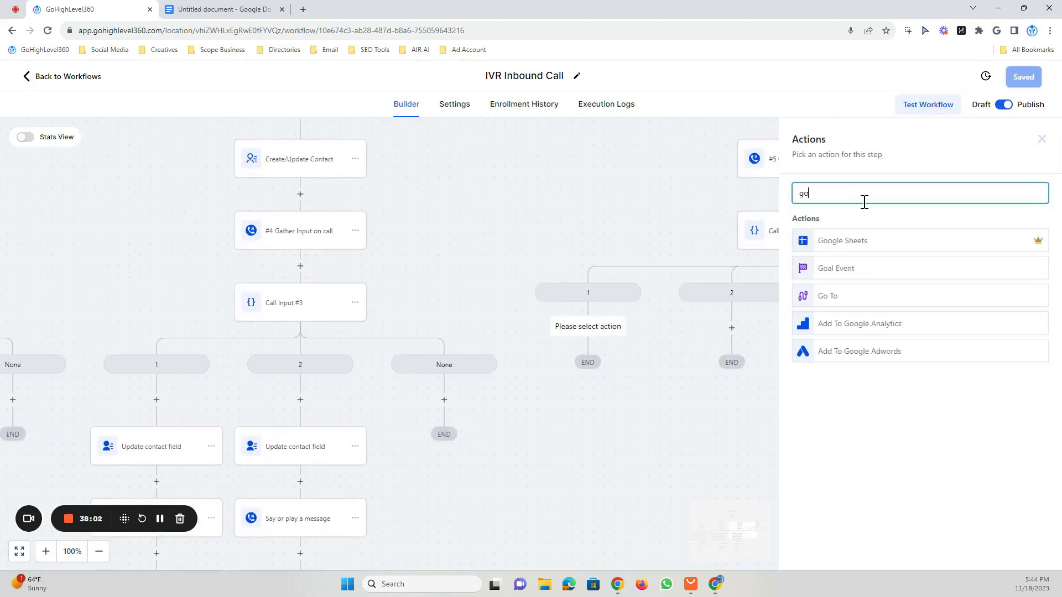
click(826, 303)
click(1017, 551)
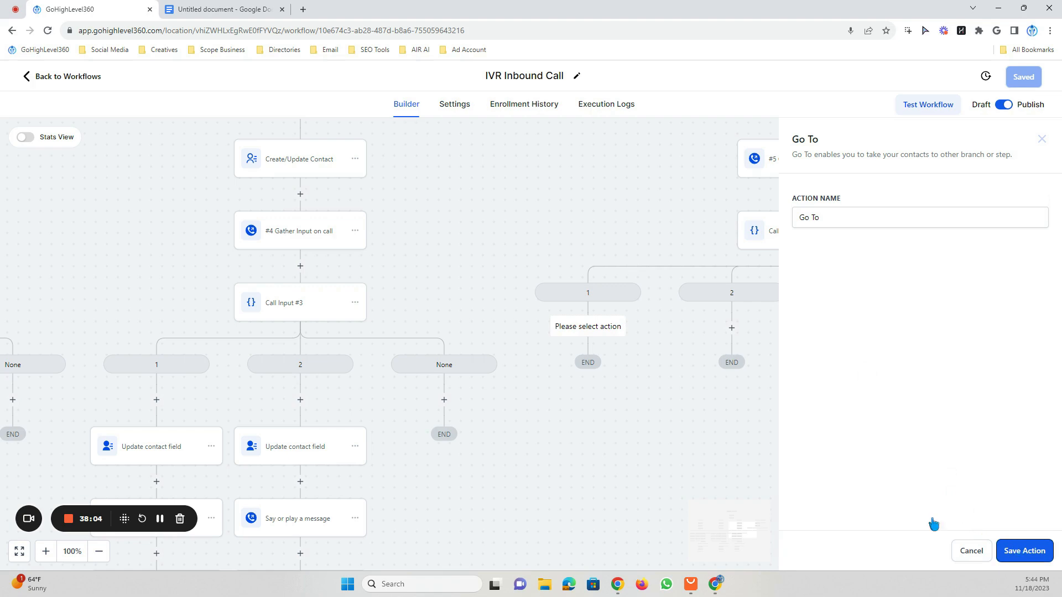
drag(547, 204, 1044, 378)
drag(414, 295, 953, 401)
drag(437, 401, 615, 354)
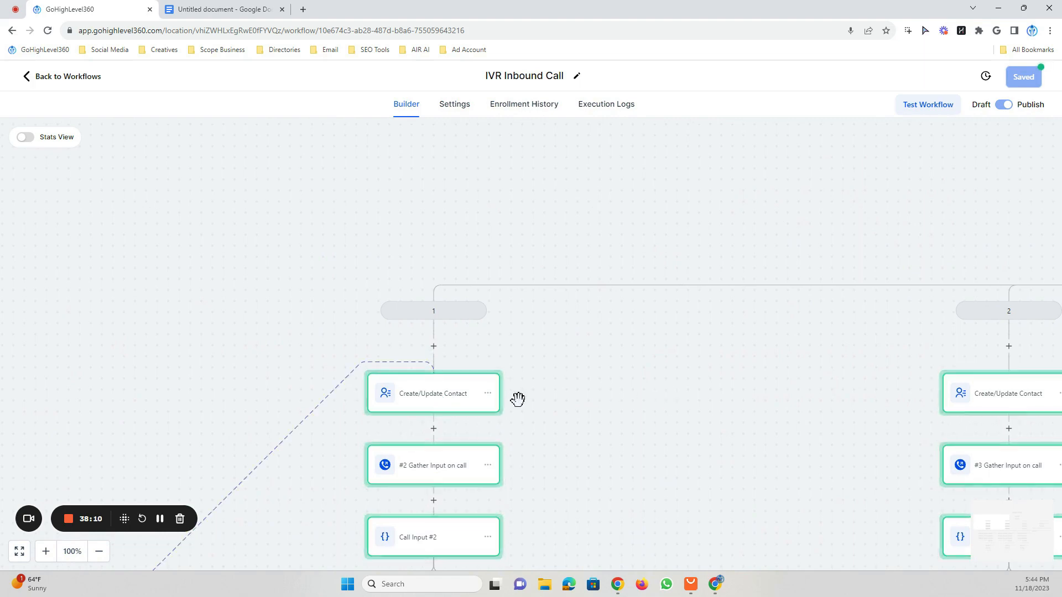
Add a Go To action in branch 2 below #5 Gather Input, targeting Create/Update Contact in main menu branch 2.
drag(717, 414, 134, 292)
drag(726, 320, 253, 264)
drag(769, 270, 438, 267)
click(473, 426)
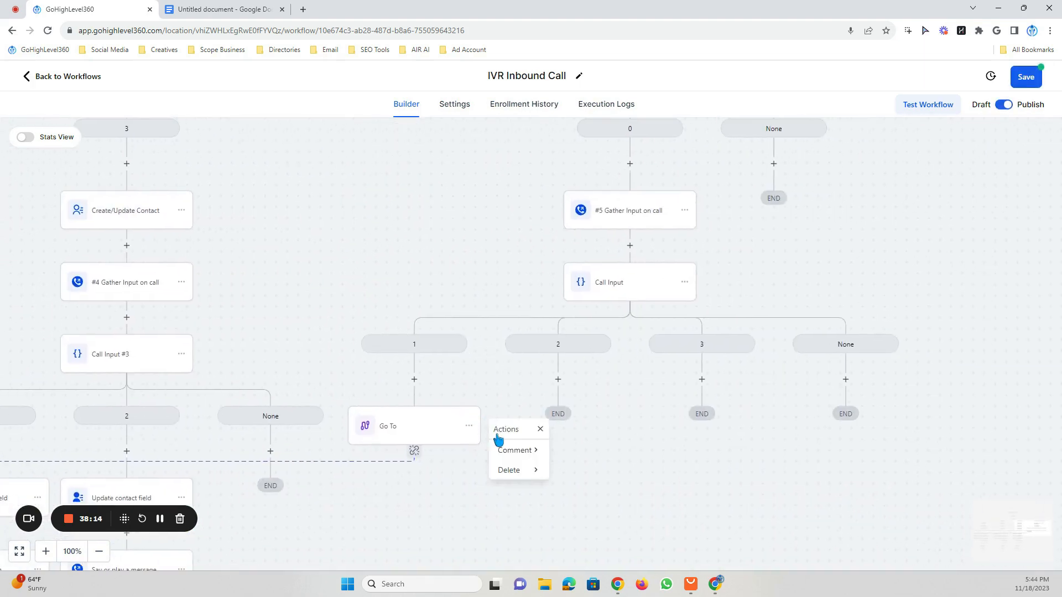
click(558, 379)
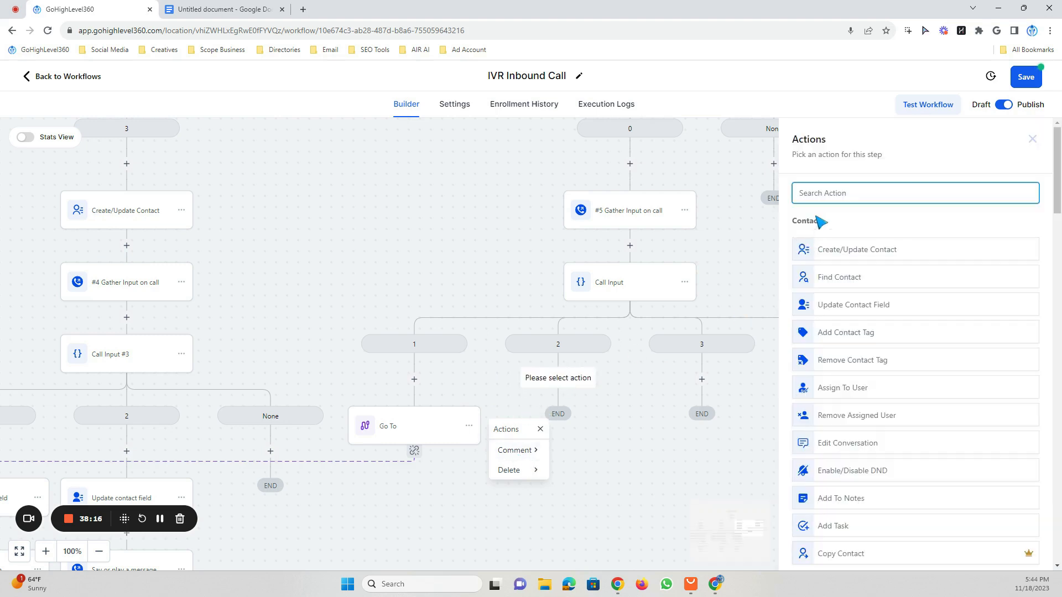
text(go)
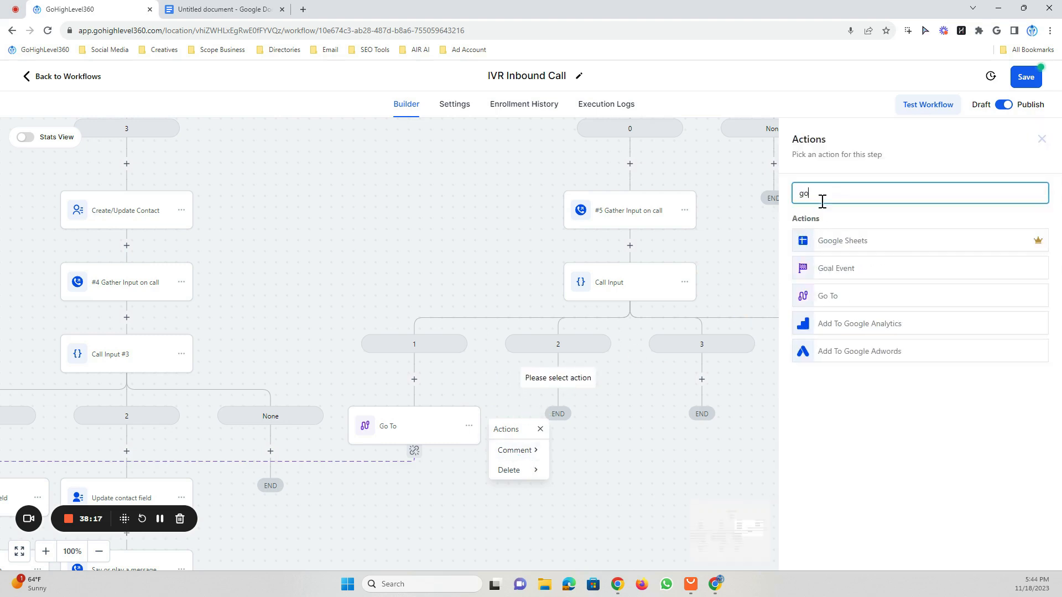
click(830, 297)
click(1021, 551)
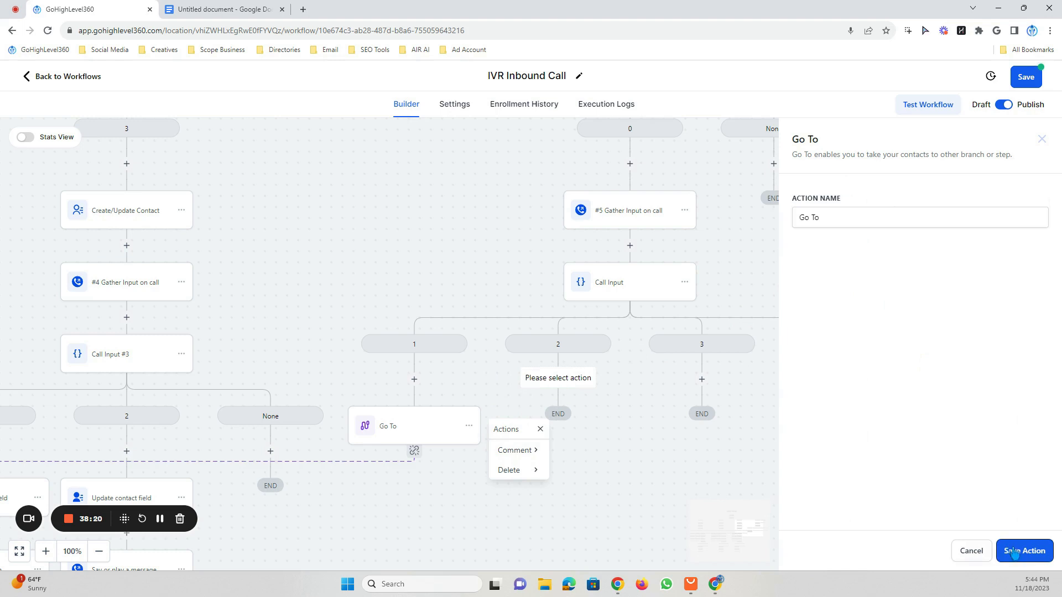
drag(349, 241, 593, 295)
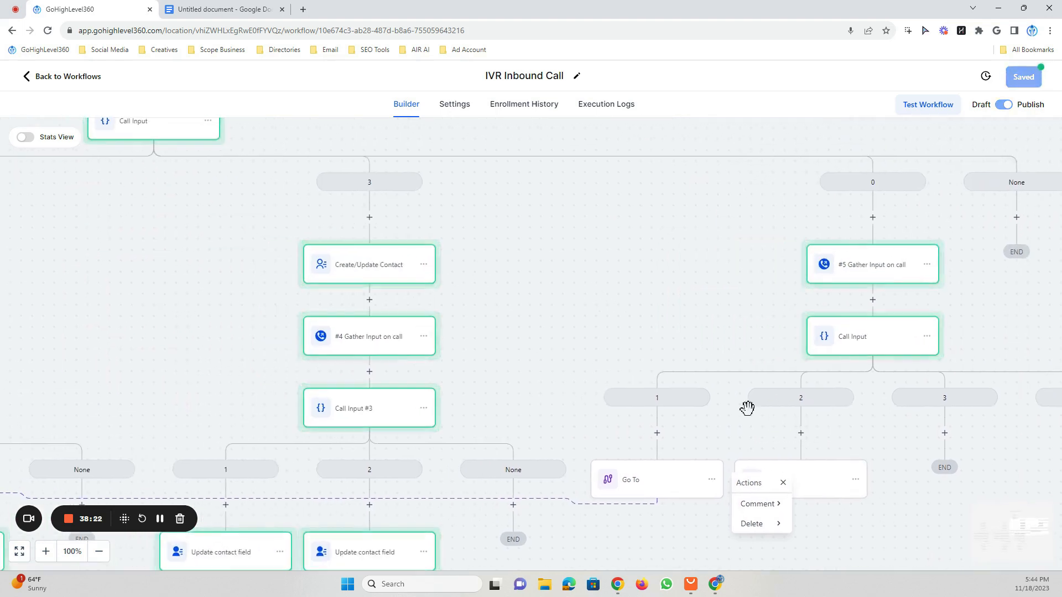
drag(121, 286, 471, 354)
drag(409, 323, 685, 391)
drag(570, 320, 623, 223)
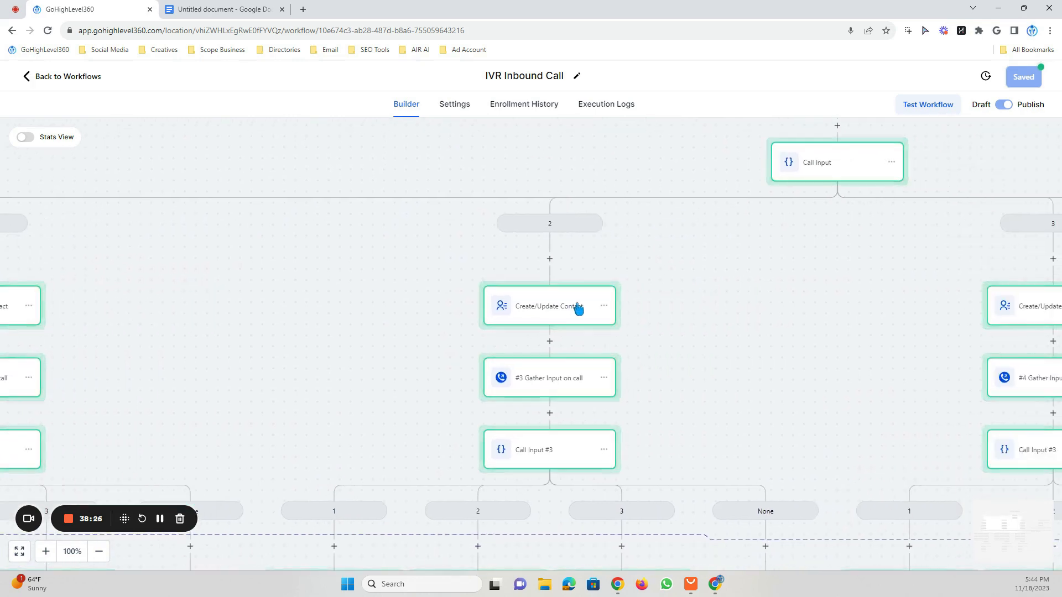
Add a Go To in branch 3 below #5 Gather Input, targeting Create/Update Contact in main menu branch 3, and save the workflow.
drag(378, 313, 301, 224)
drag(783, 257, 389, 186)
click(664, 315)
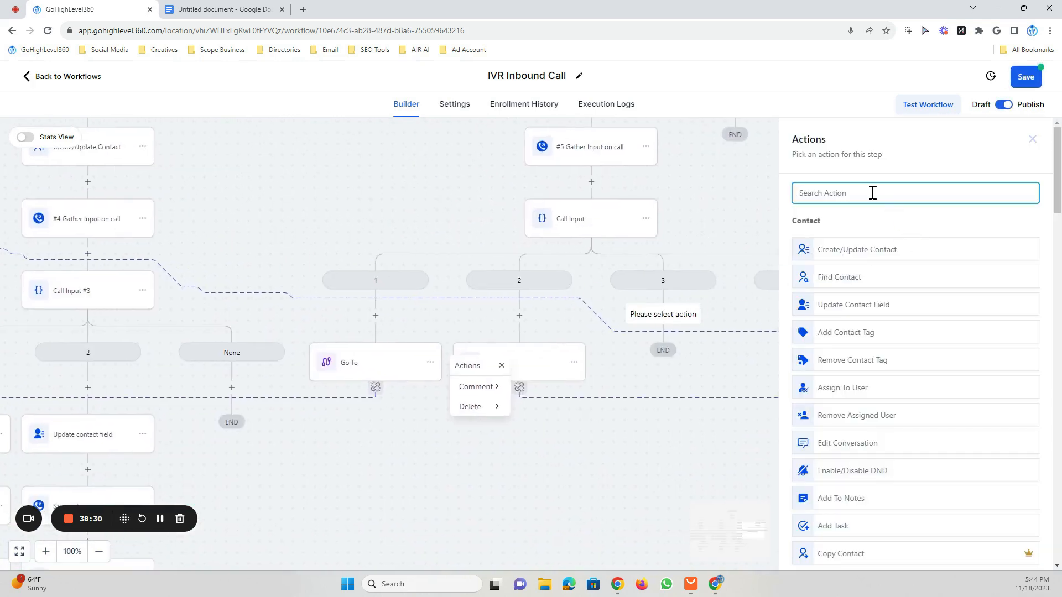
text(go)
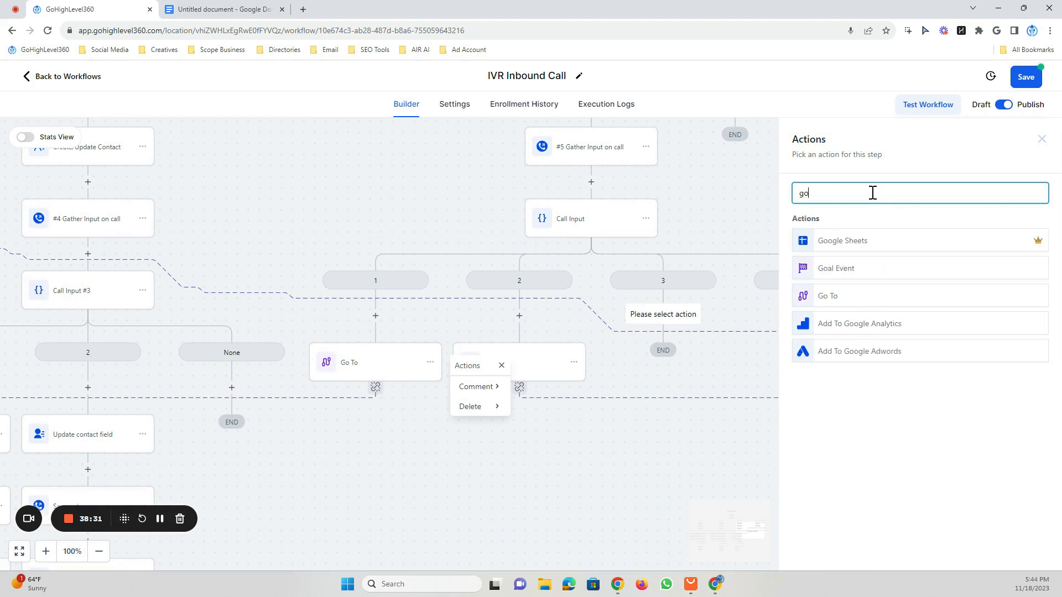
click(837, 294)
click(1018, 551)
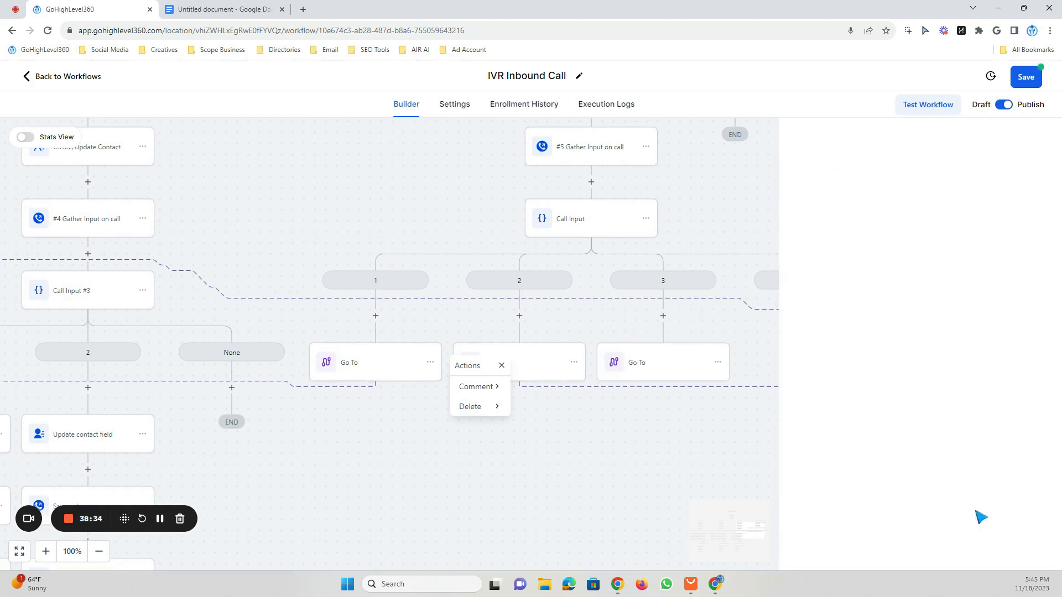
drag(327, 163, 712, 304)
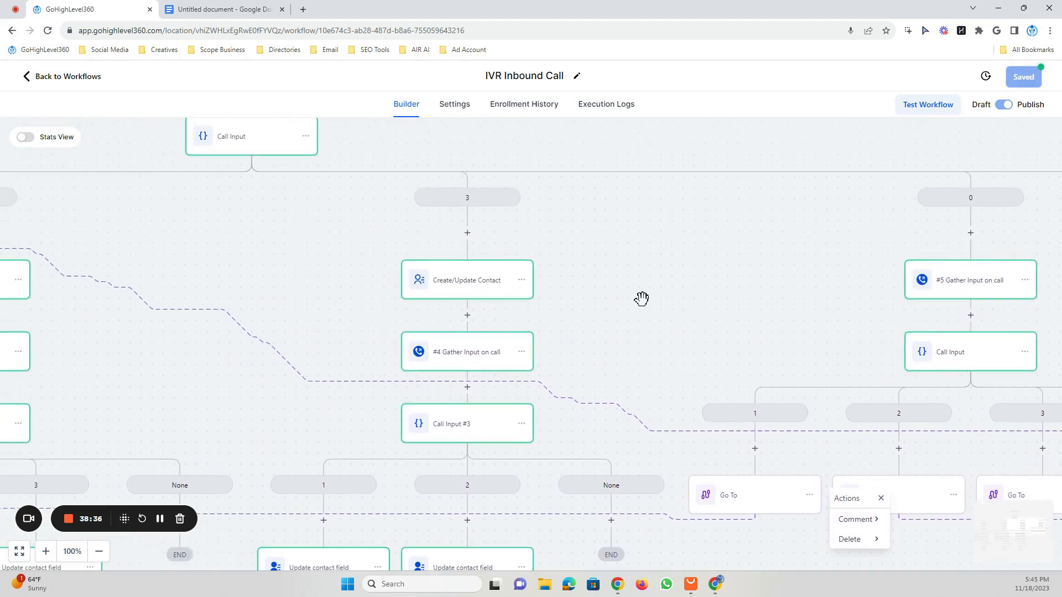
drag(814, 327, 429, 207)
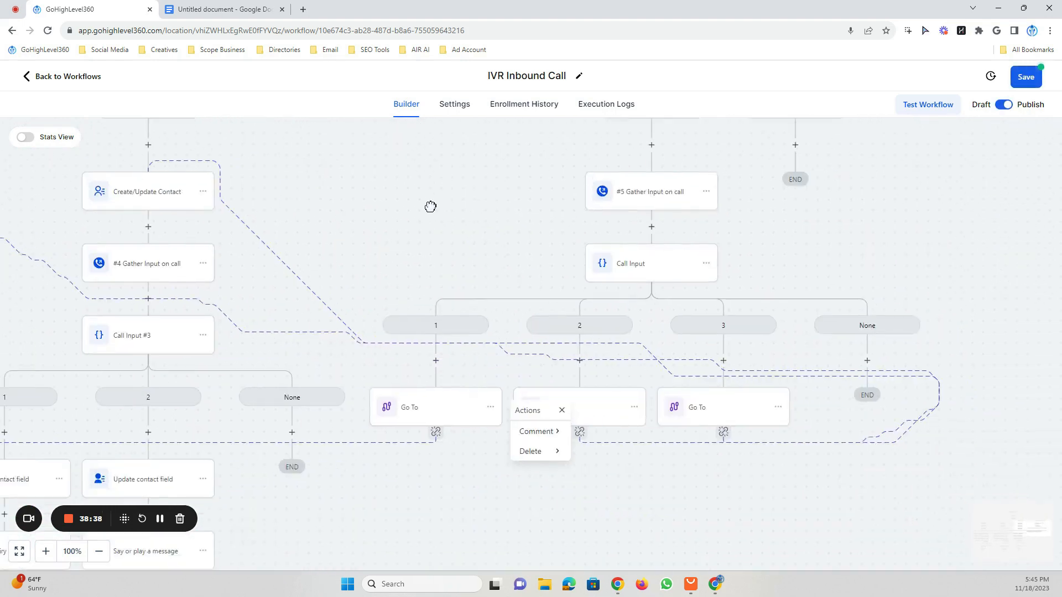
click(1029, 79)
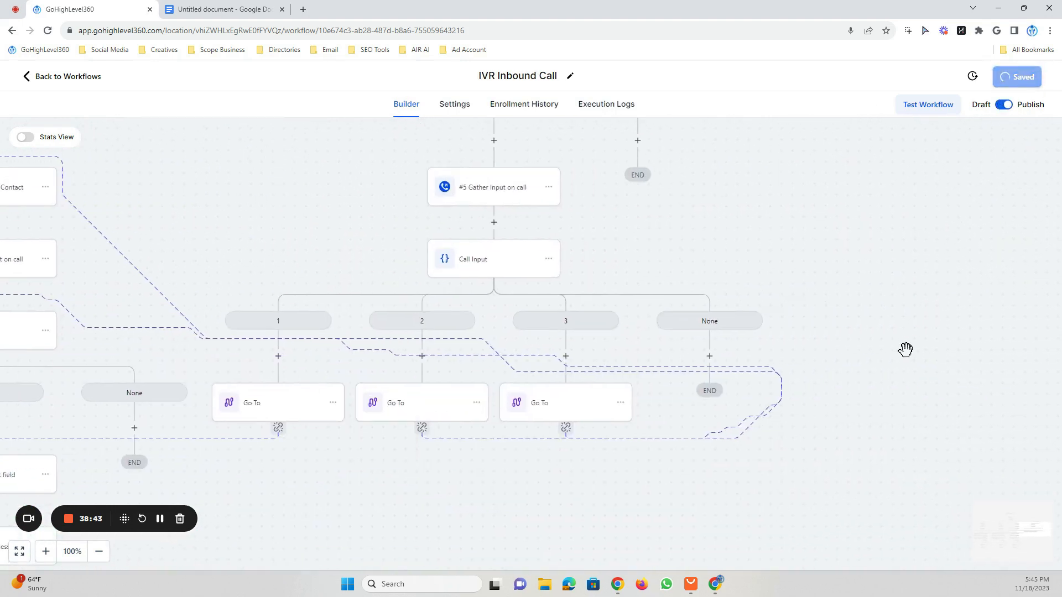
Review the workflow from the Go To branches through the voicemail and messaging actions back up to the Start IVR Trigger.
drag(827, 458, 923, 431)
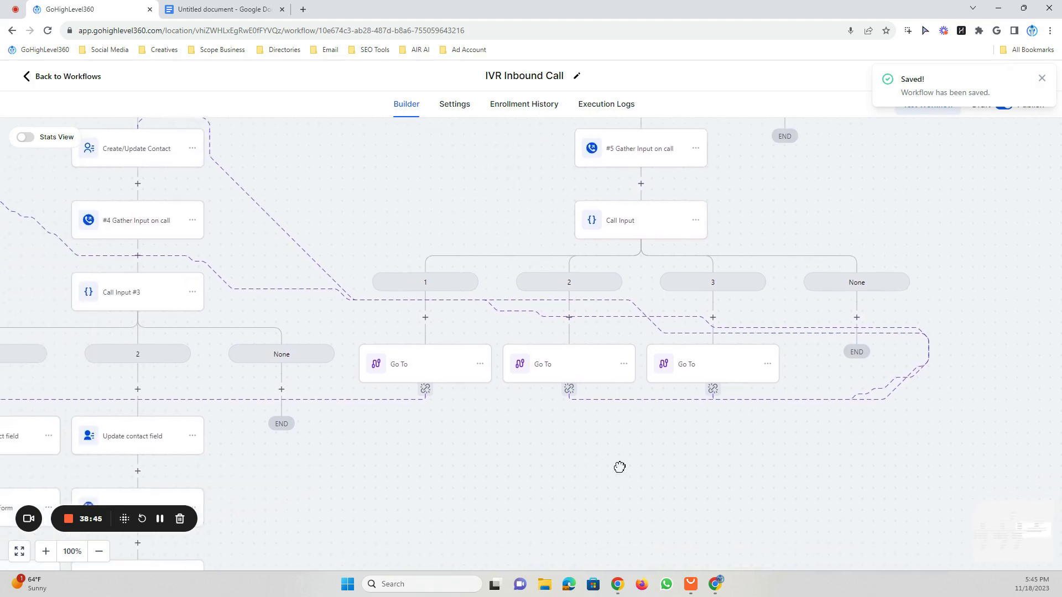
drag(603, 467, 880, 446)
drag(666, 491, 956, 350)
drag(472, 486, 520, 282)
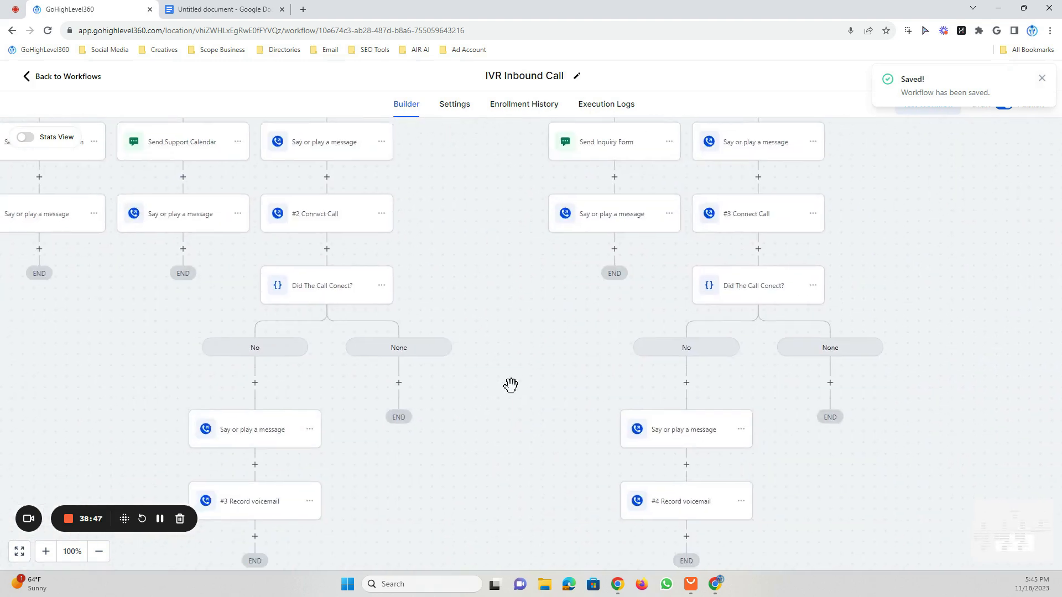
drag(521, 395, 692, 267)
drag(672, 188, 584, 348)
drag(547, 167, 519, 404)
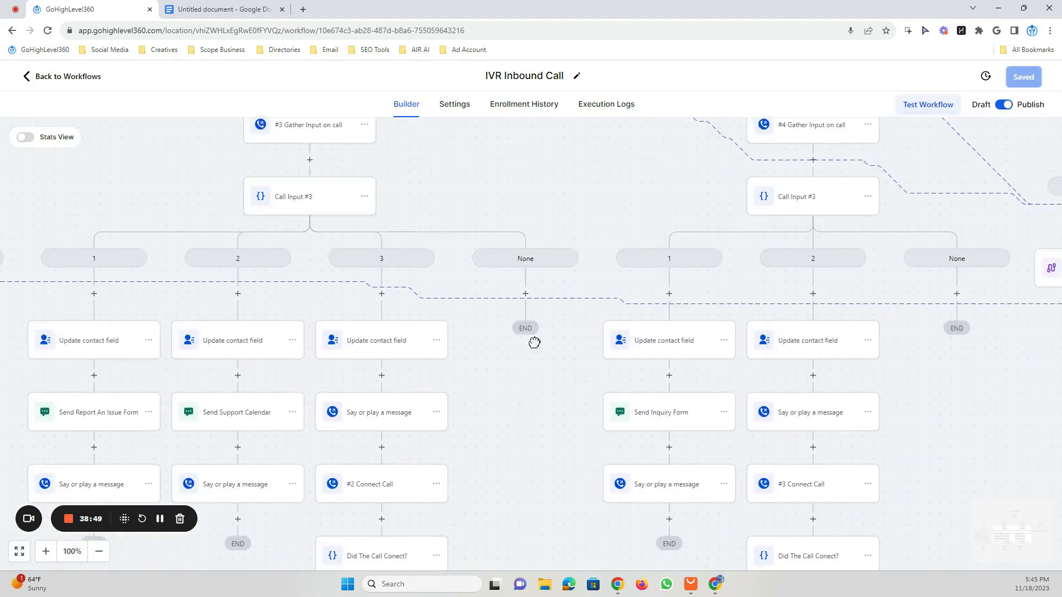
drag(554, 267, 522, 426)
drag(586, 194, 521, 427)
drag(640, 168, 664, 266)
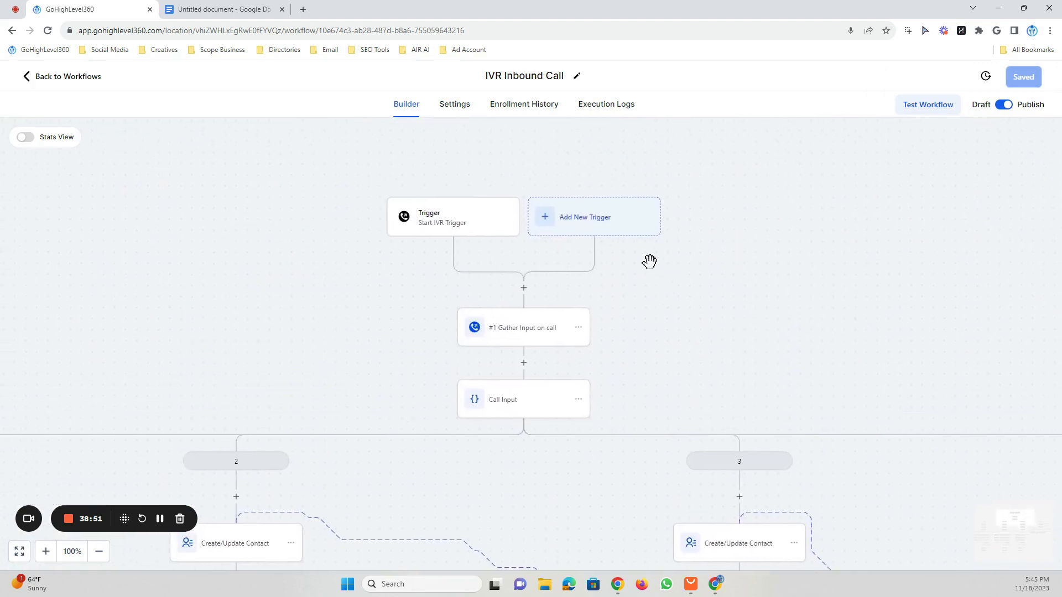
Check the phone number filter of the Start IVR Trigger and leave its settings without saving.
click(467, 226)
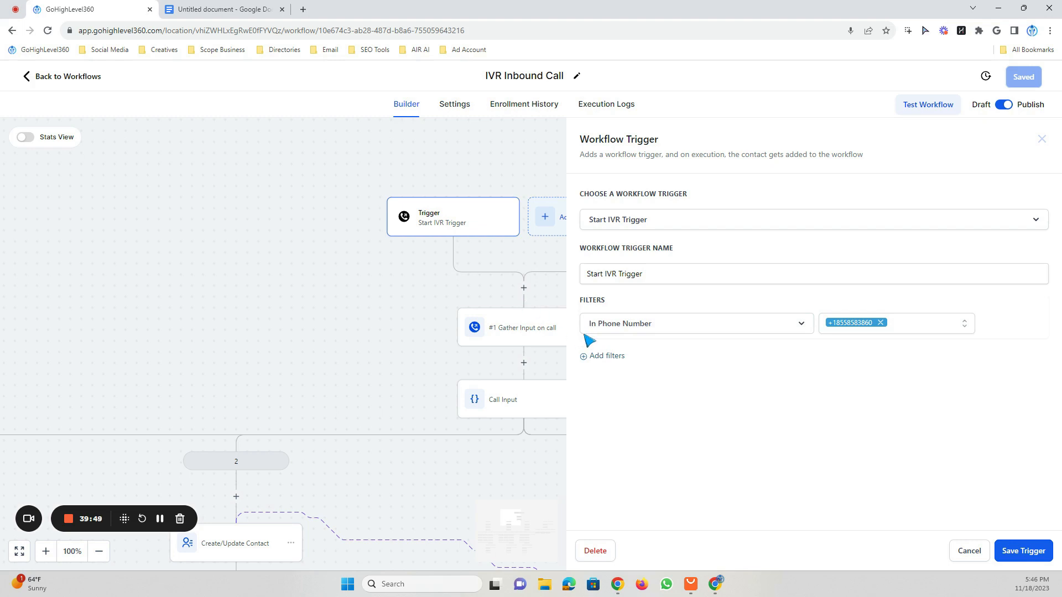
click(969, 551)
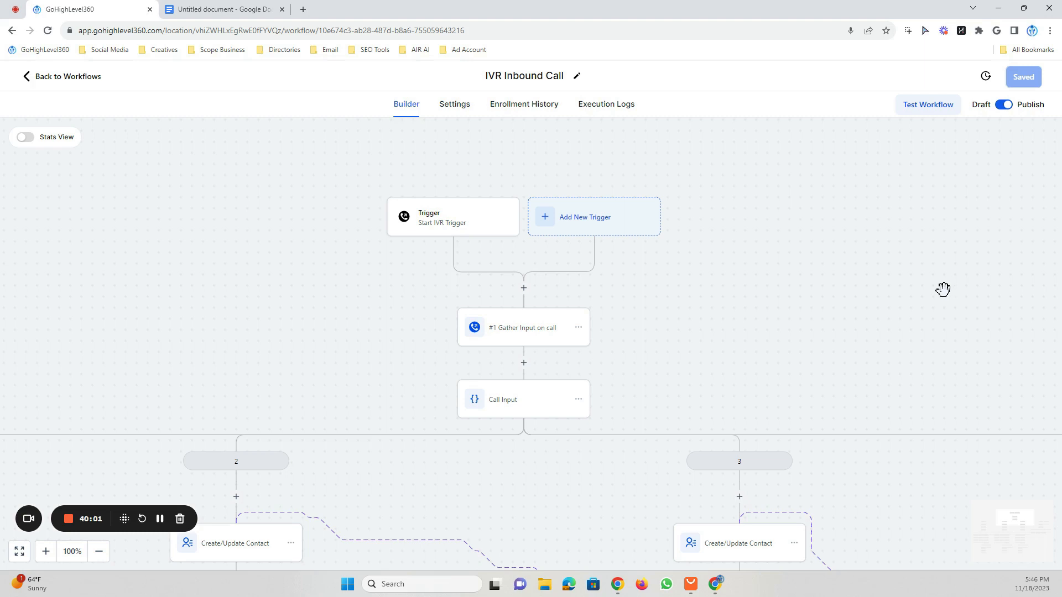
Examine the main menu branches, the Go To links below #5 Gather Input and the actions below Call Input #2.
drag(315, 311, 666, 145)
drag(498, 235, 327, 304)
drag(670, 331, 654, 250)
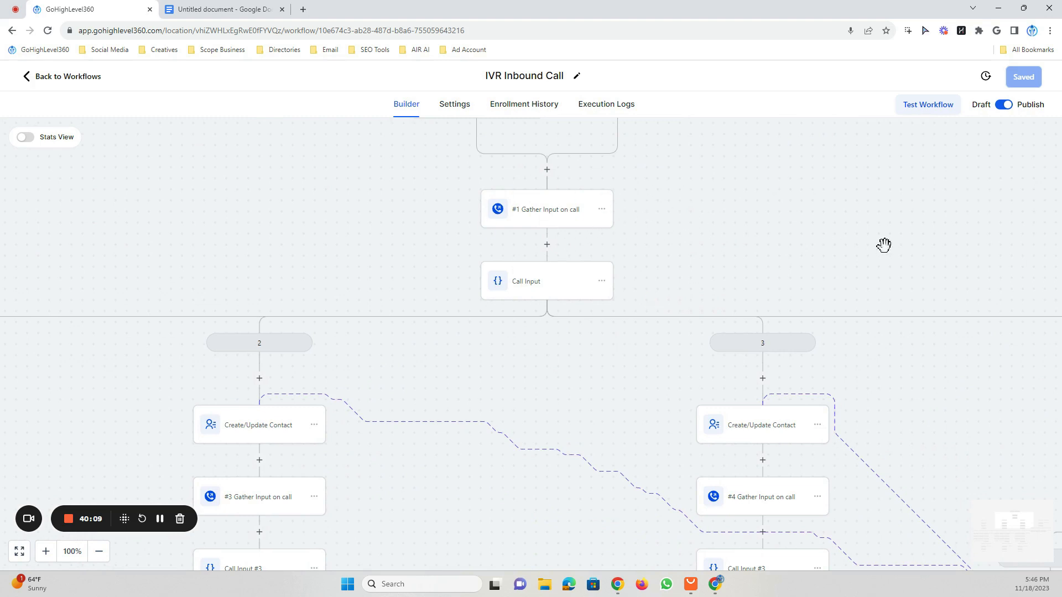
drag(866, 245, 609, 137)
drag(736, 245, 336, 197)
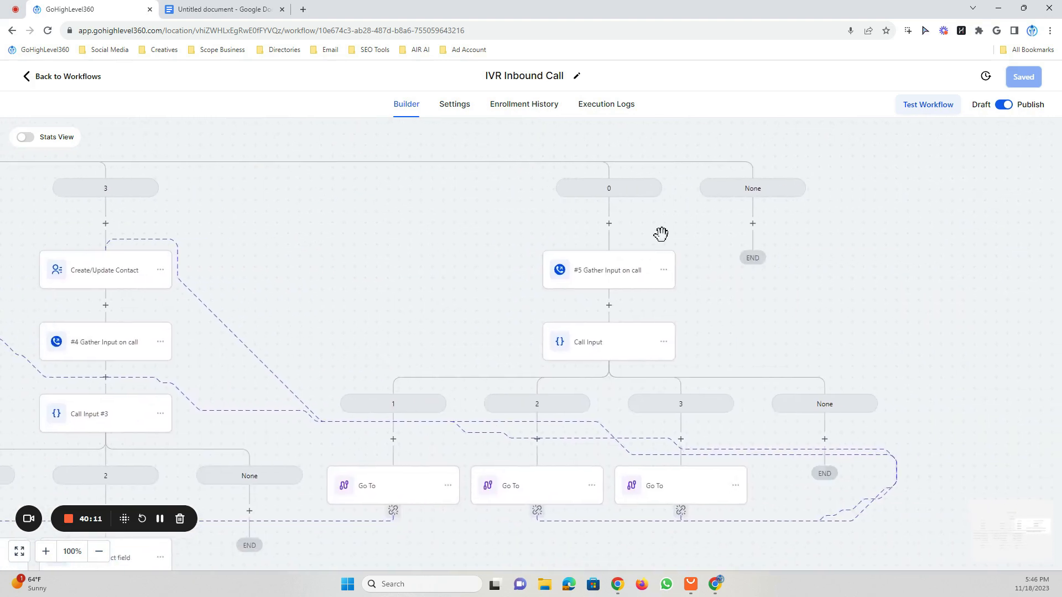
scroll(472, 309, down, 1)
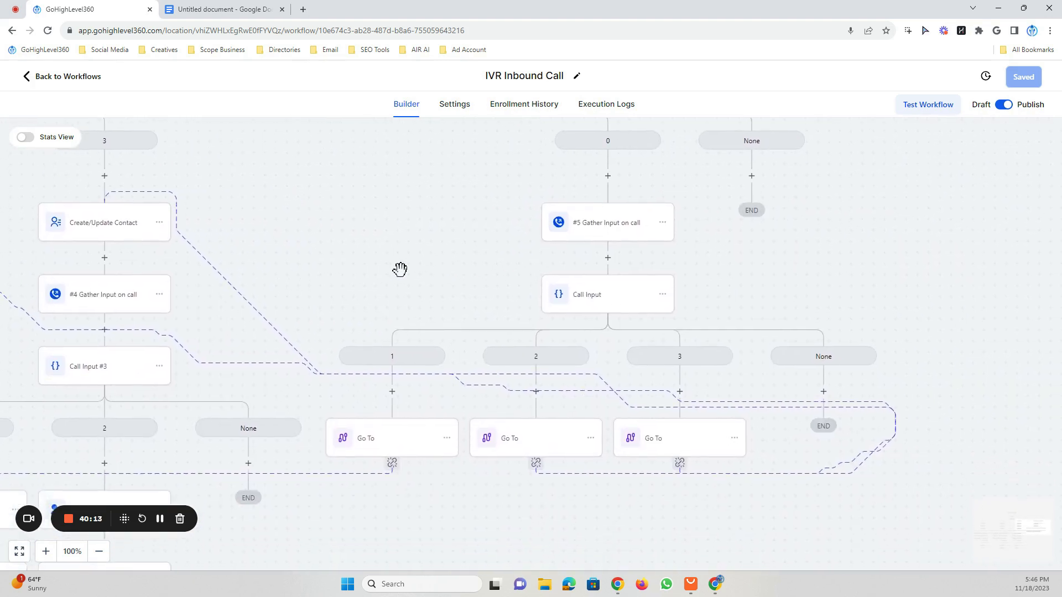
drag(401, 268, 815, 271)
drag(230, 317, 725, 368)
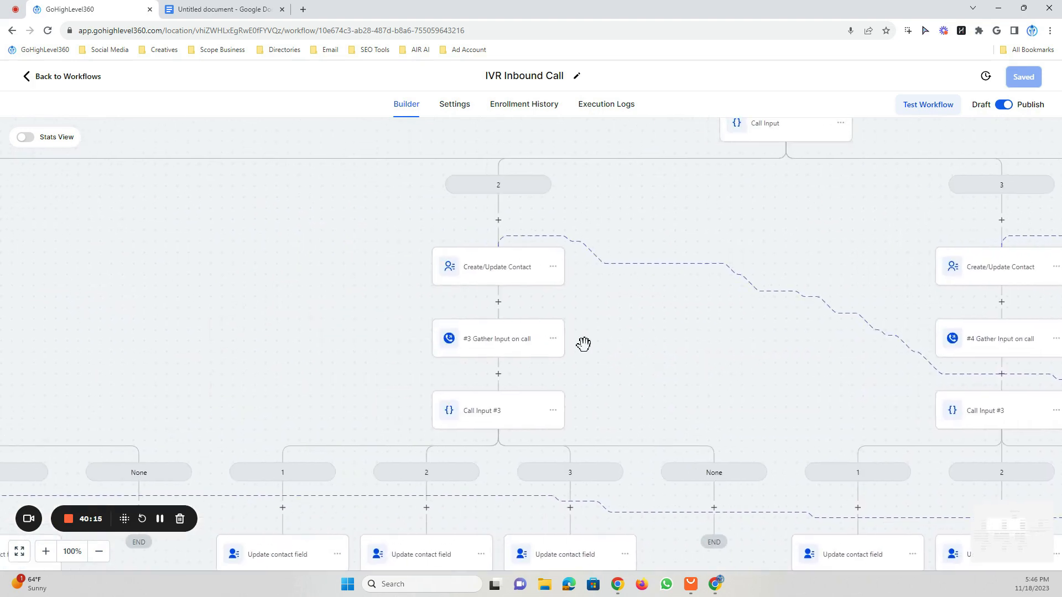
drag(22, 275, 486, 306)
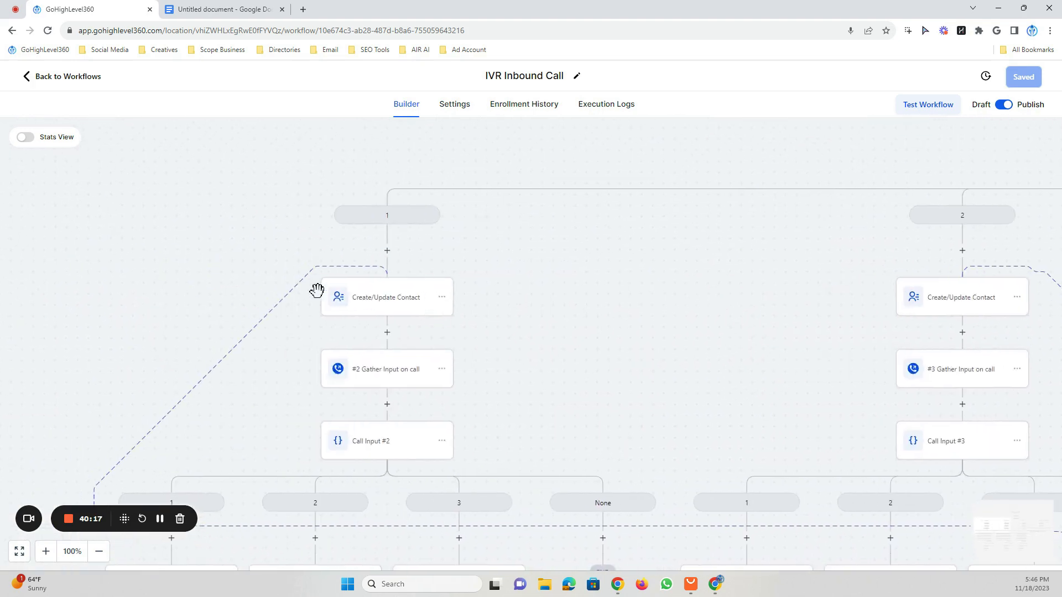
drag(575, 326, 607, 237)
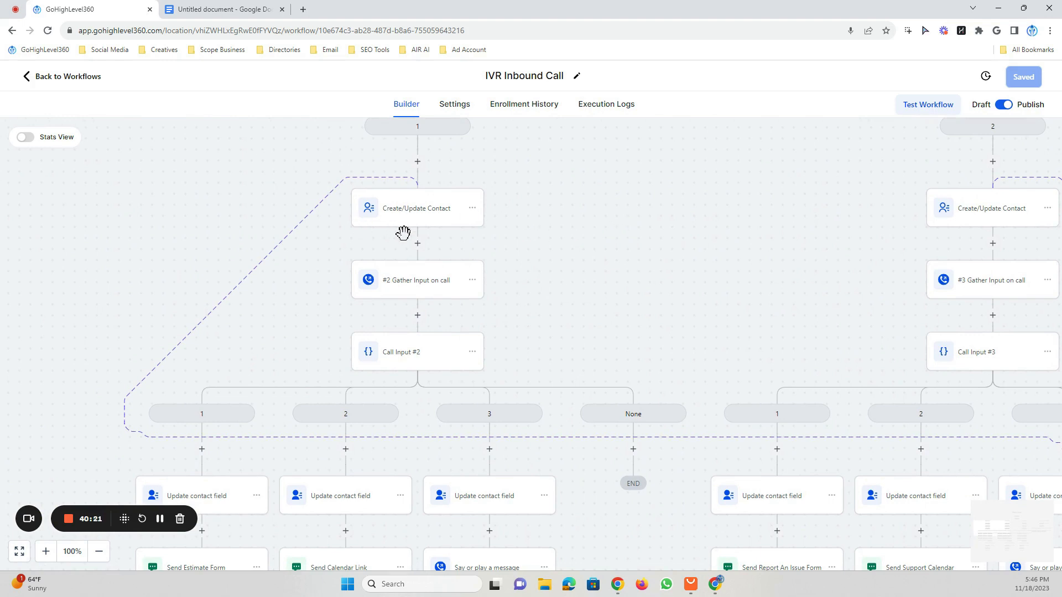
scroll(528, 256, down, 3)
scroll(592, 269, down, 3)
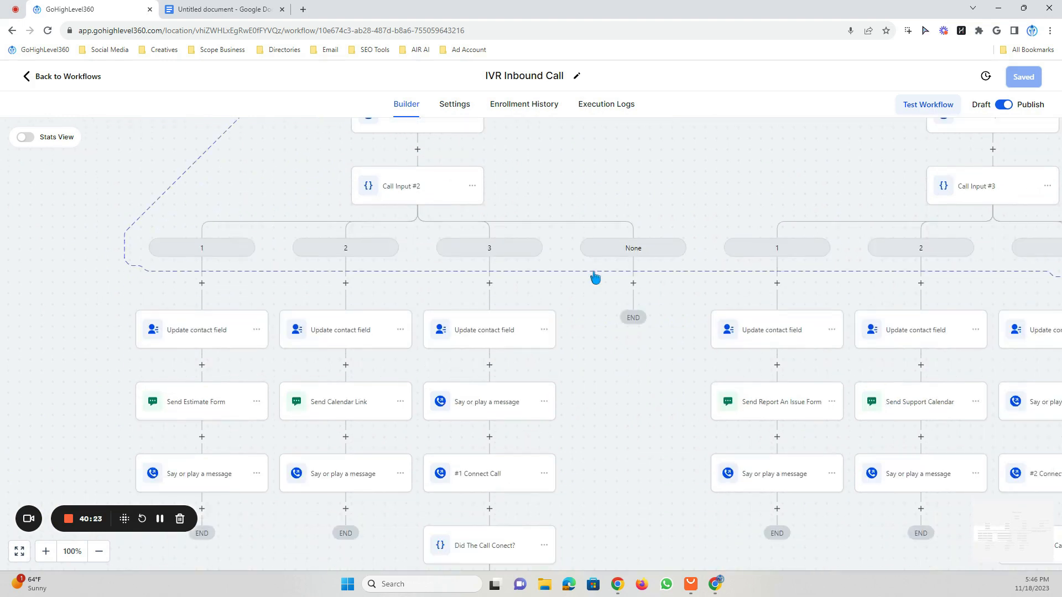
drag(109, 364, 111, 286)
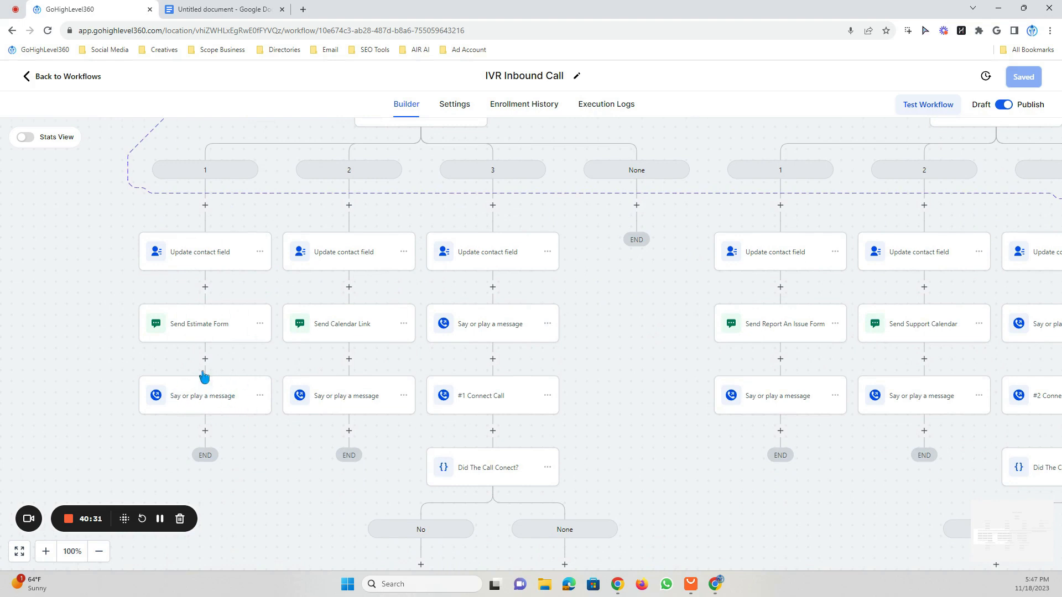
drag(55, 264, 174, 291)
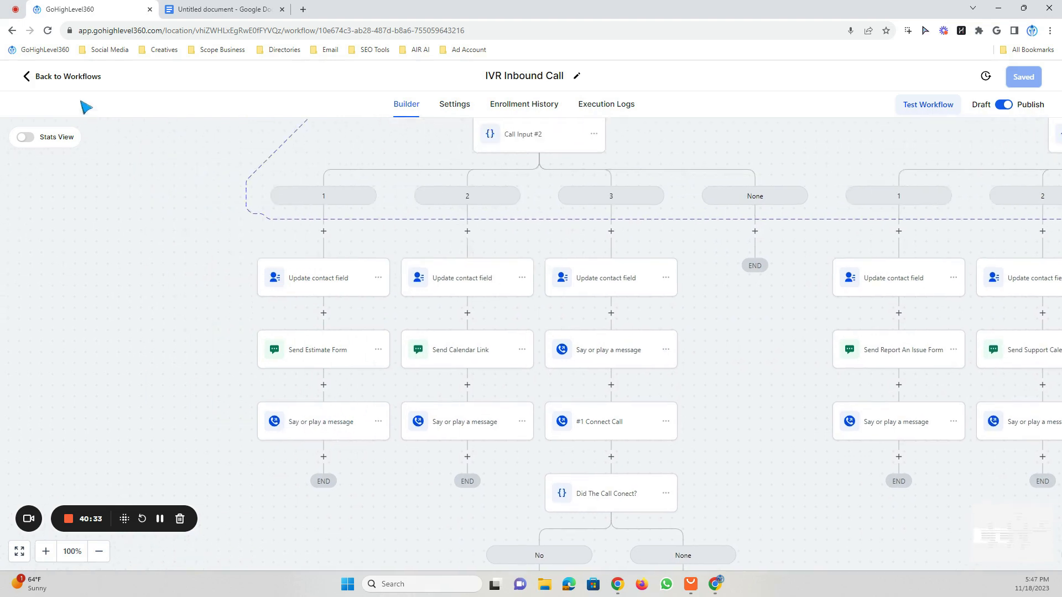
Leave the workflow and read the estimate form text and IVR call entries in the unread caller's conversation.
click(72, 76)
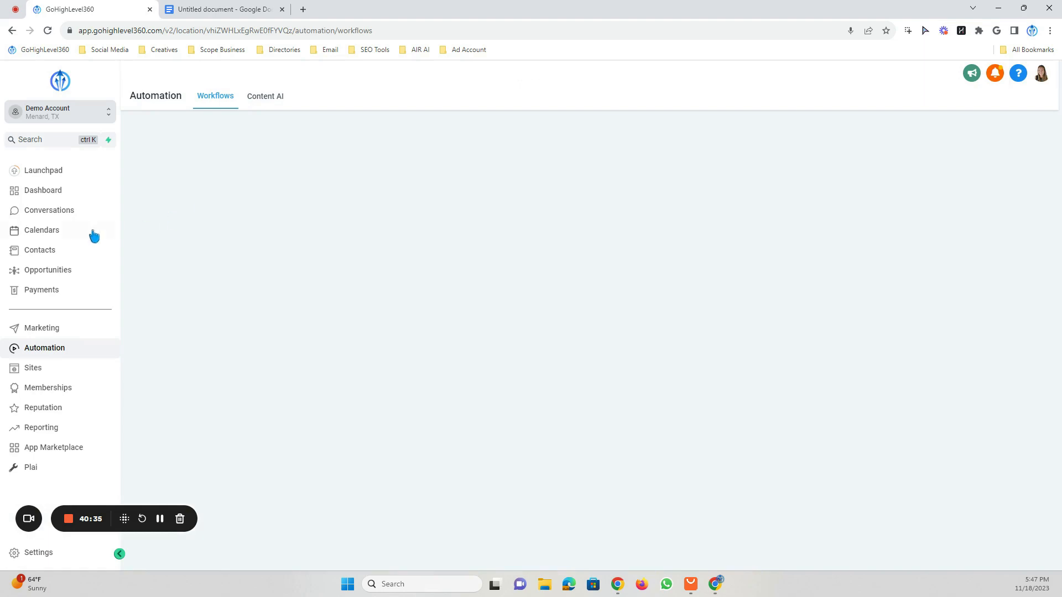
click(48, 213)
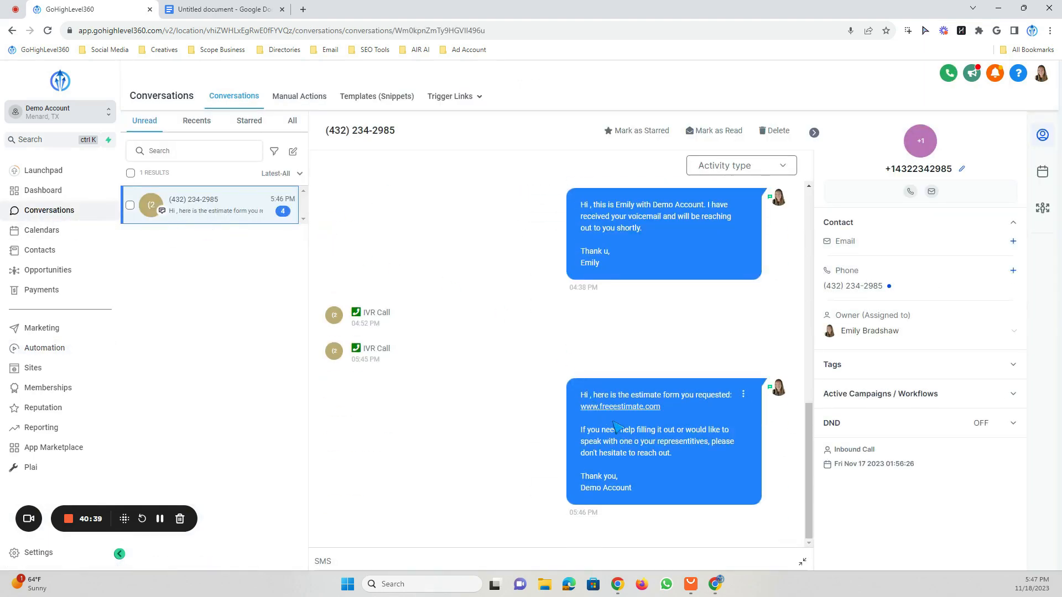
drag(641, 495, 569, 386)
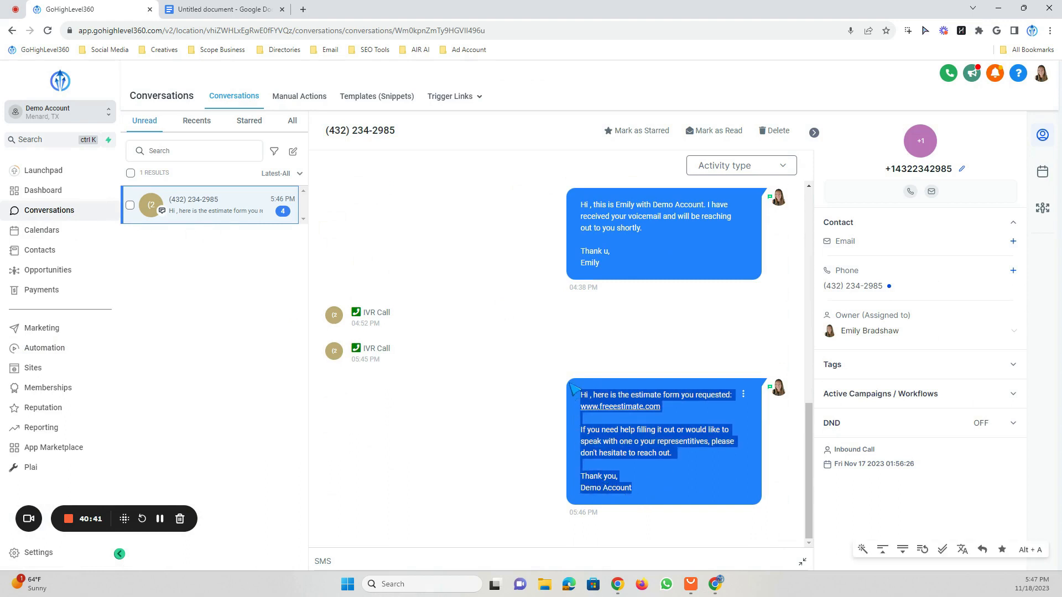
click(685, 441)
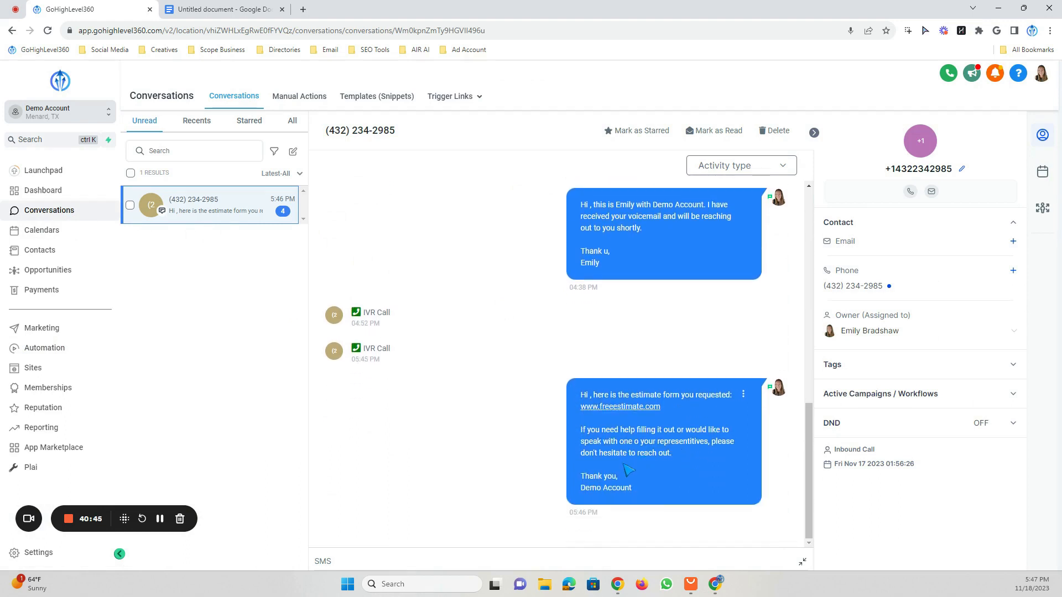
mouse_move(357, 317)
Reopen the IVR Inbound Call workflow and examine its branches down to the voicemail recordings and back up to the trigger.
click(72, 356)
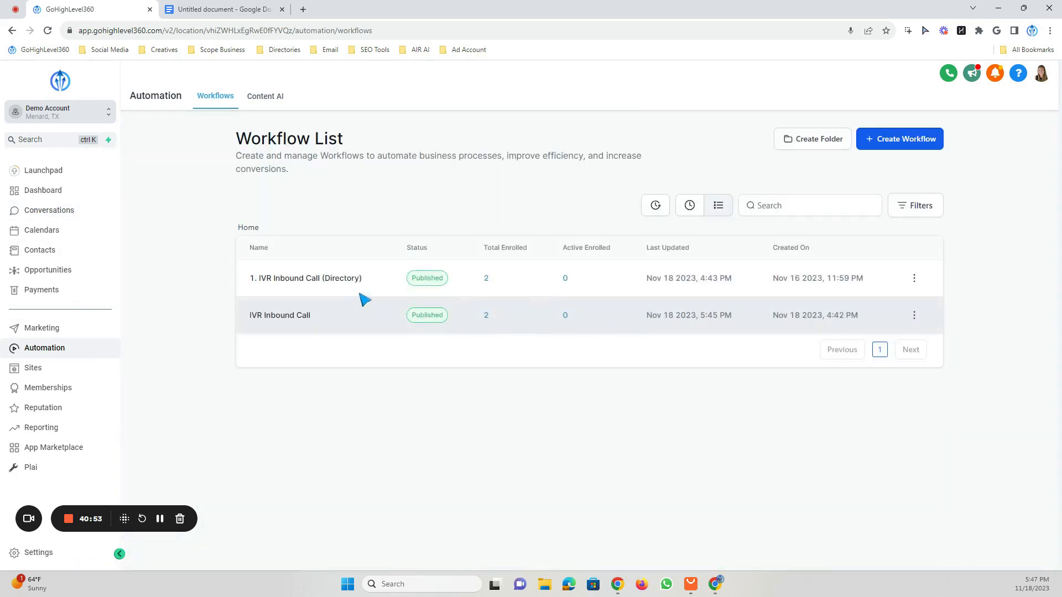
click(280, 315)
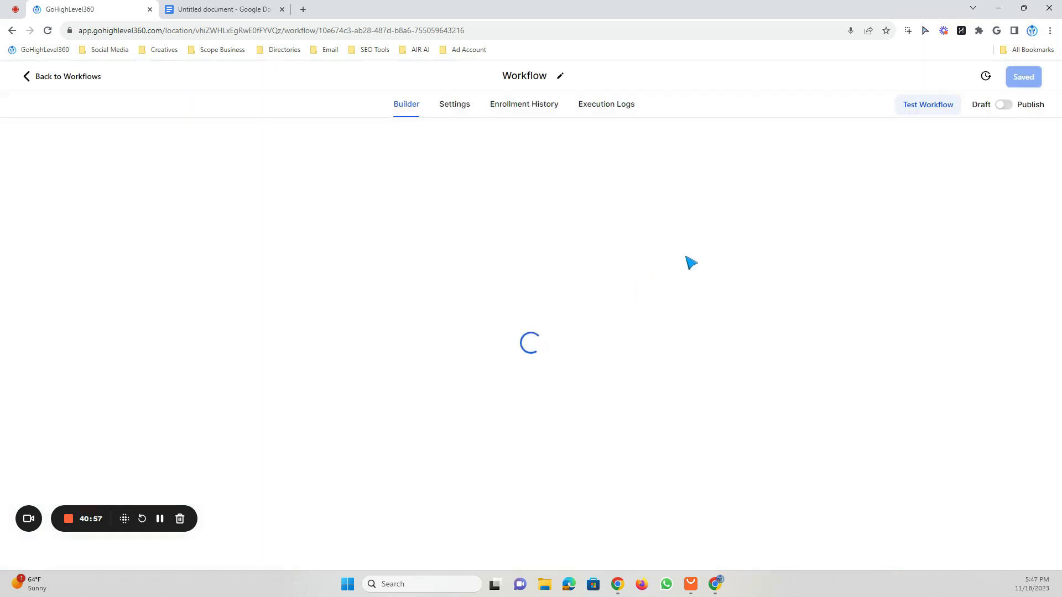
scroll(673, 325, down, 7)
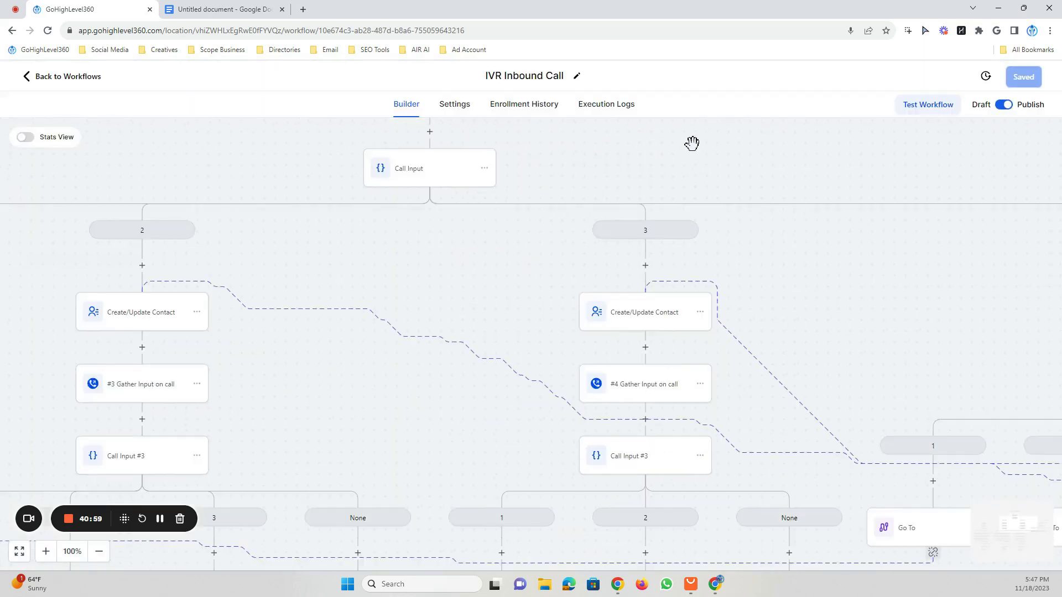
scroll(841, 321, right, 4)
scroll(752, 277, down, 7)
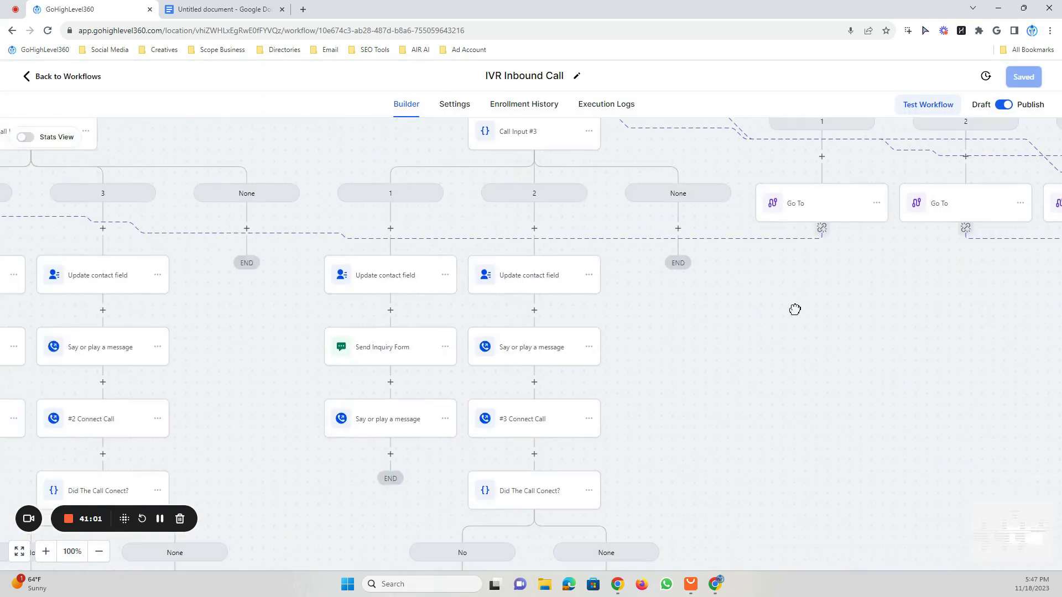
scroll(789, 315, left, 7)
scroll(520, 511, down, 2)
scroll(530, 374, left, 7)
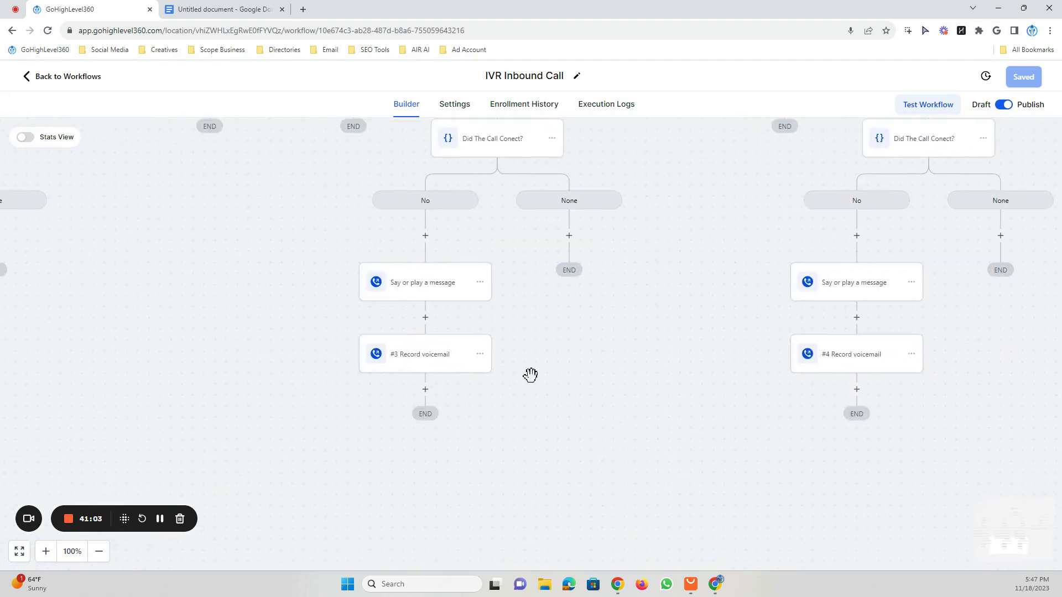
scroll(645, 410, up, 3)
drag(367, 260, 662, 283)
scroll(662, 283, up, 11)
scroll(653, 356, right, 3)
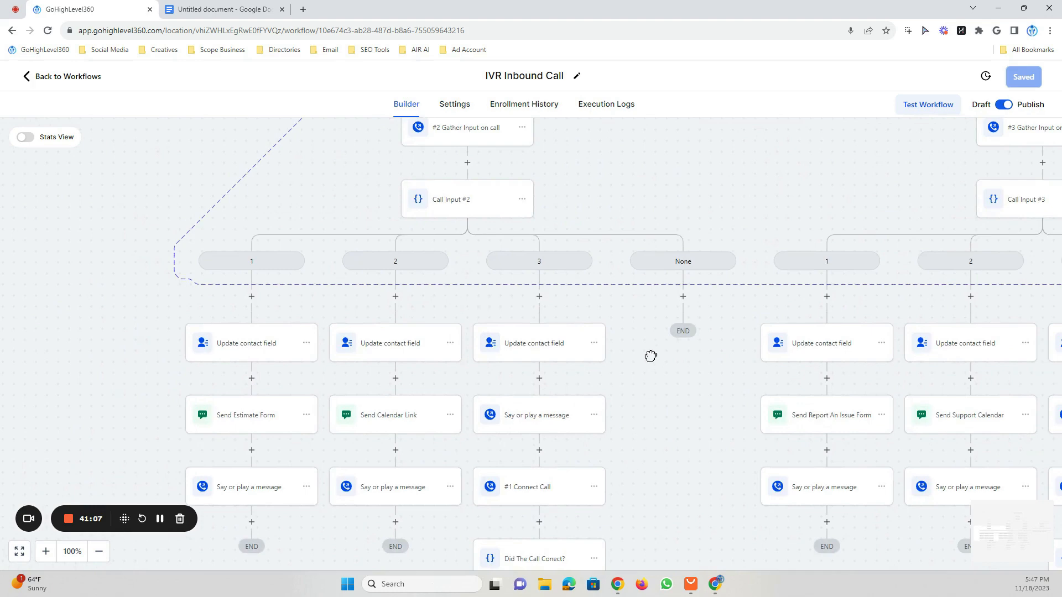
drag(558, 402, 380, 466)
drag(711, 256, 202, 233)
drag(633, 323, 617, 308)
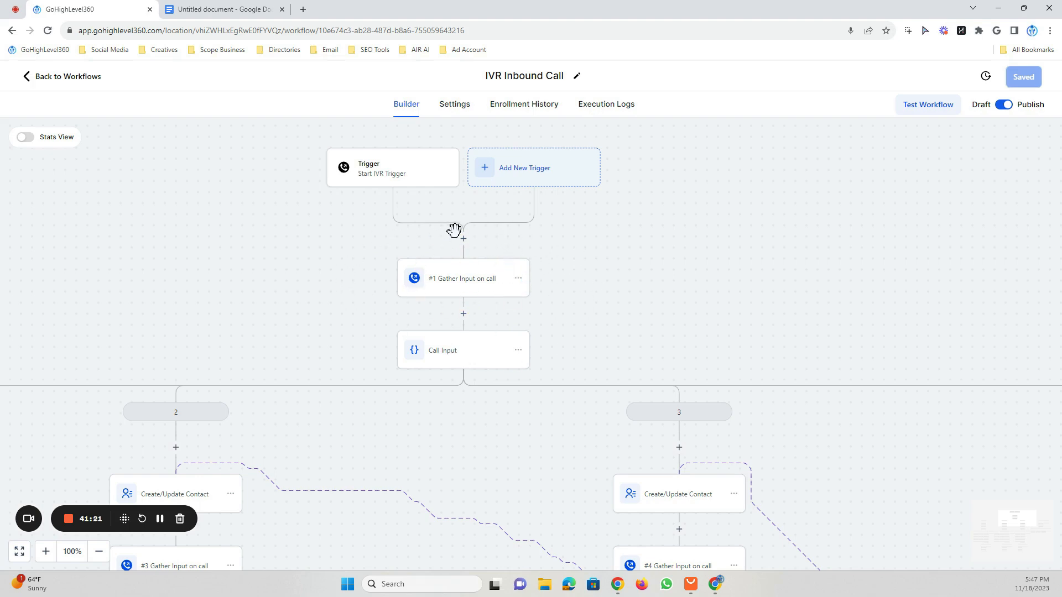
Read the spoken greeting text of the #1 Gather Input on call action and close its settings.
click(471, 281)
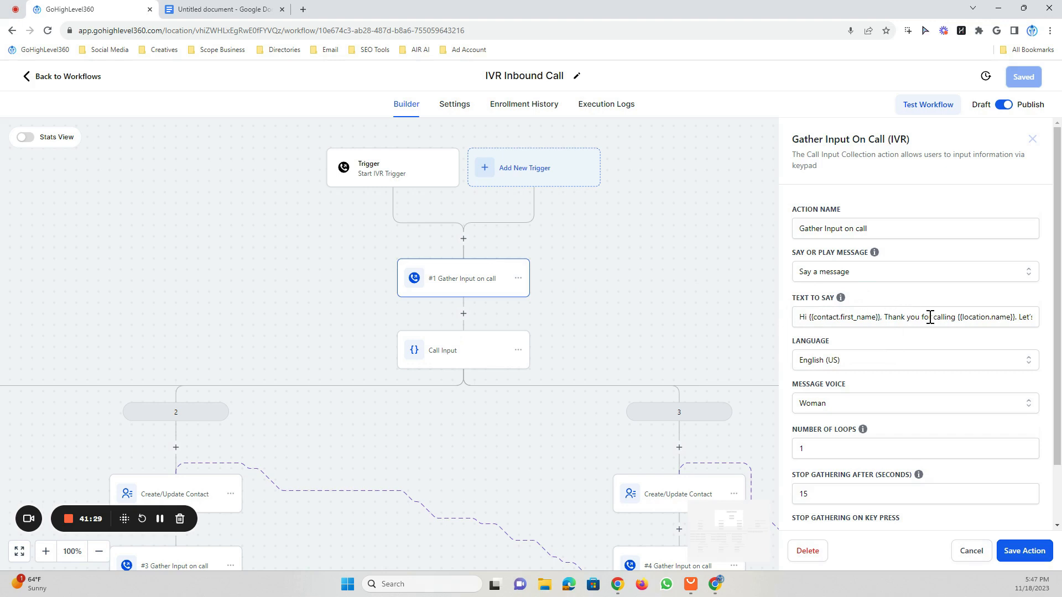
drag(958, 317, 795, 313)
click(964, 321)
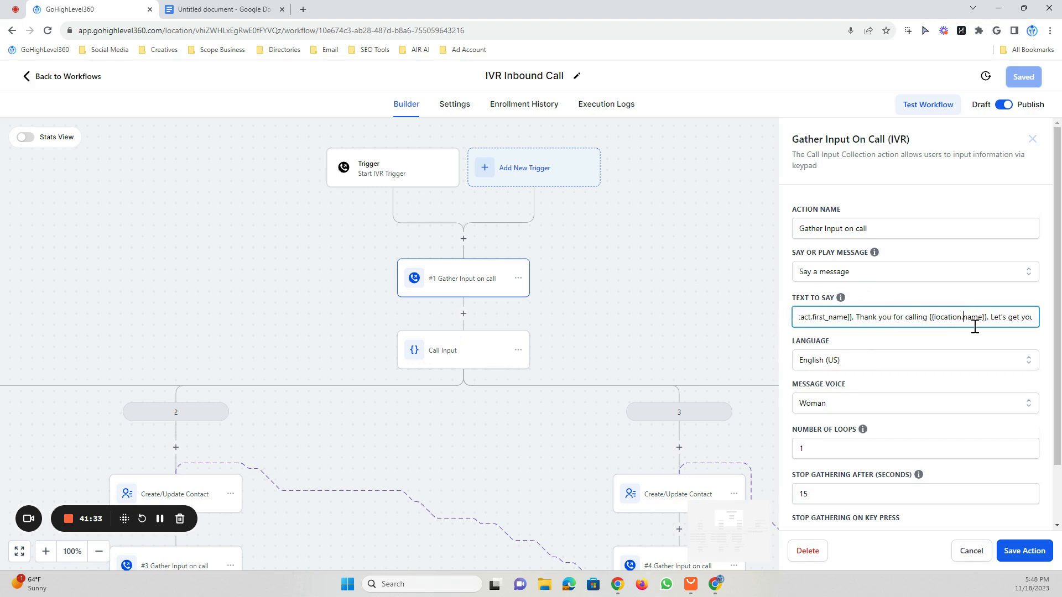
click(1031, 143)
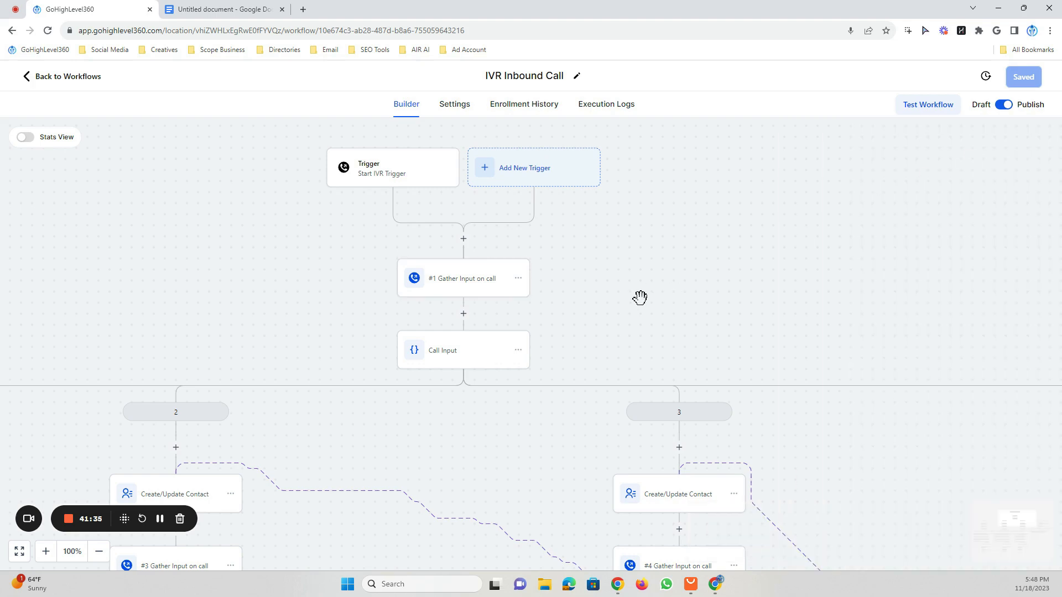
Examine the branches for menu options 2 and 3 down to their voicemail actions and return to the first Call Input.
drag(640, 296, 741, 173)
scroll(586, 301, down, 1)
scroll(586, 301, down, 3)
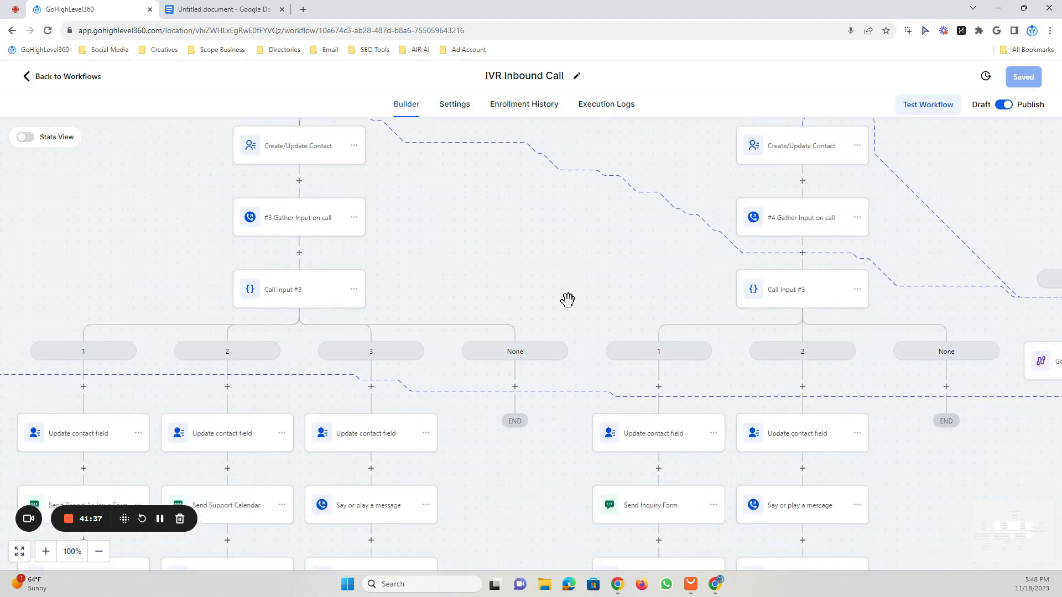
scroll(526, 479, down, 4)
drag(592, 369, 694, 338)
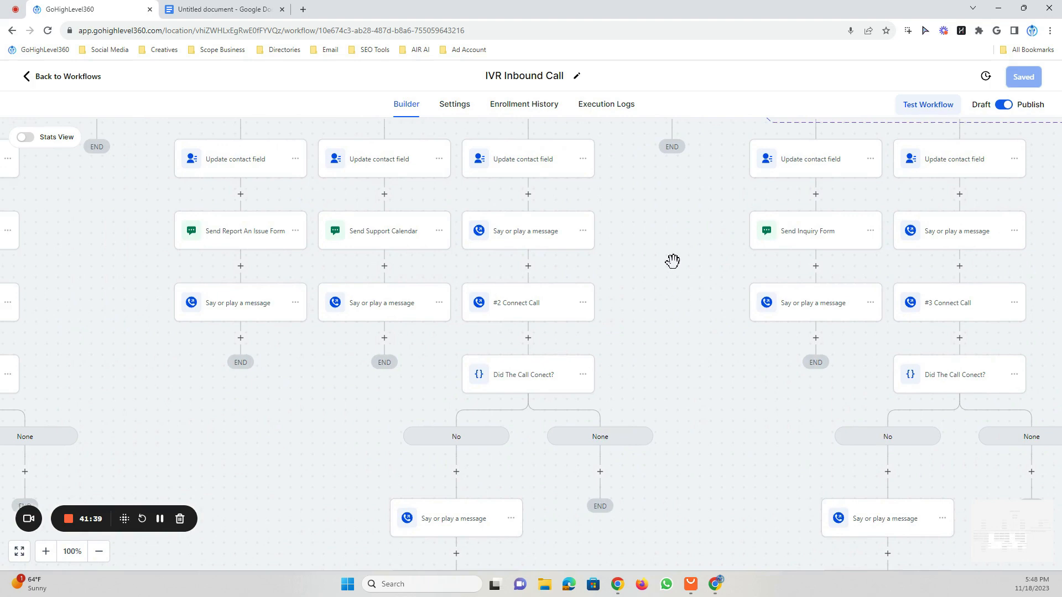
scroll(698, 359, down, 5)
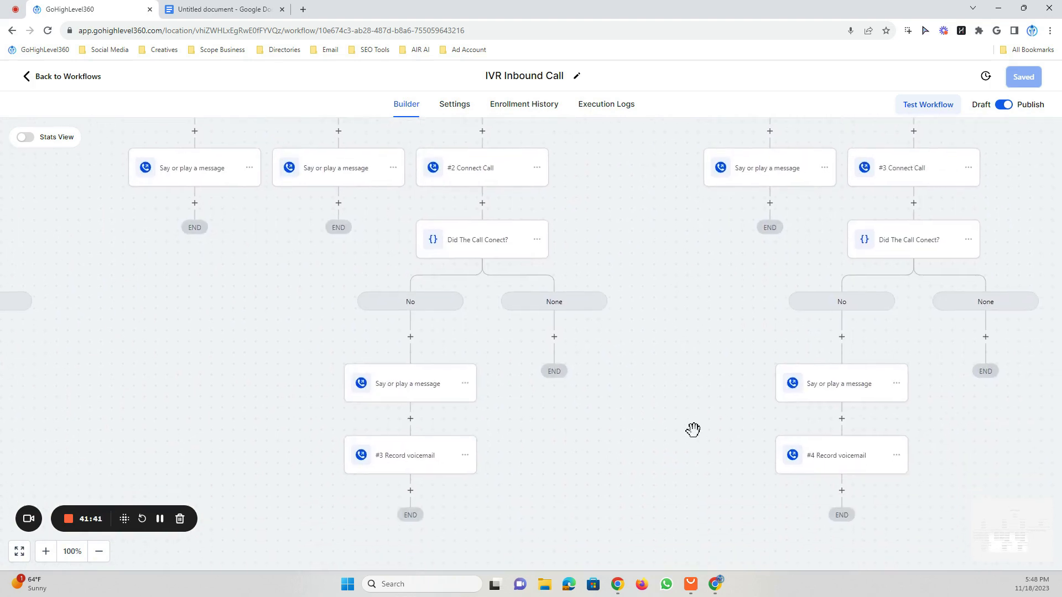
scroll(648, 256, up, 12)
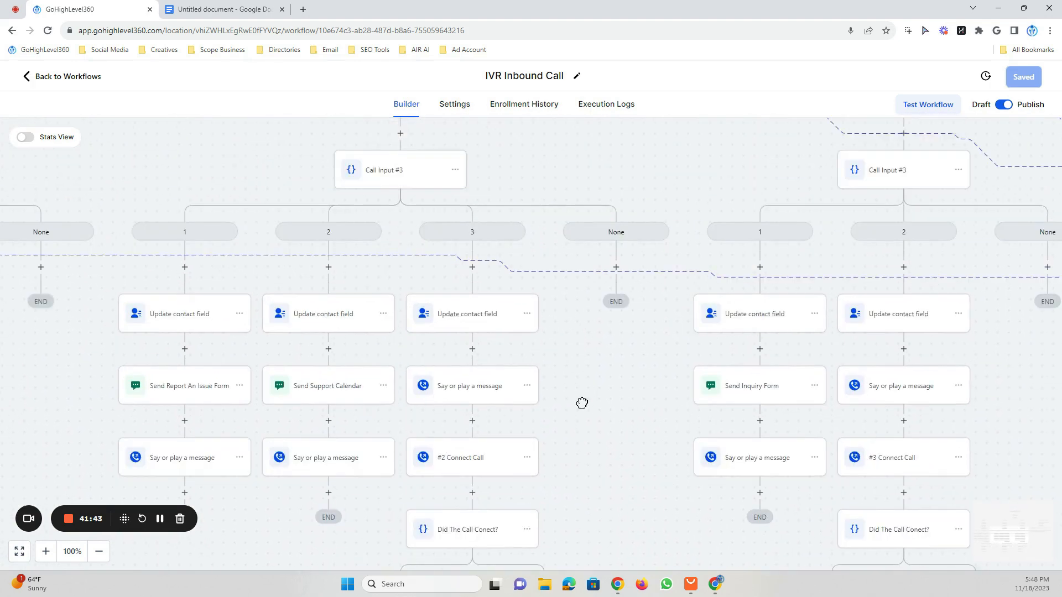
scroll(530, 350, up, 6)
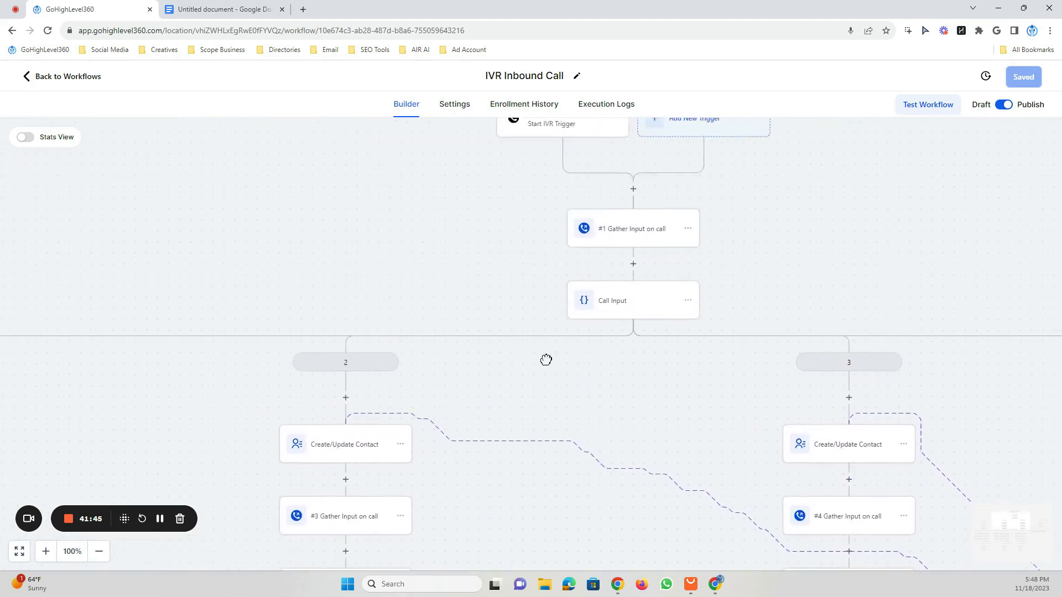
scroll(416, 338, down, 2)
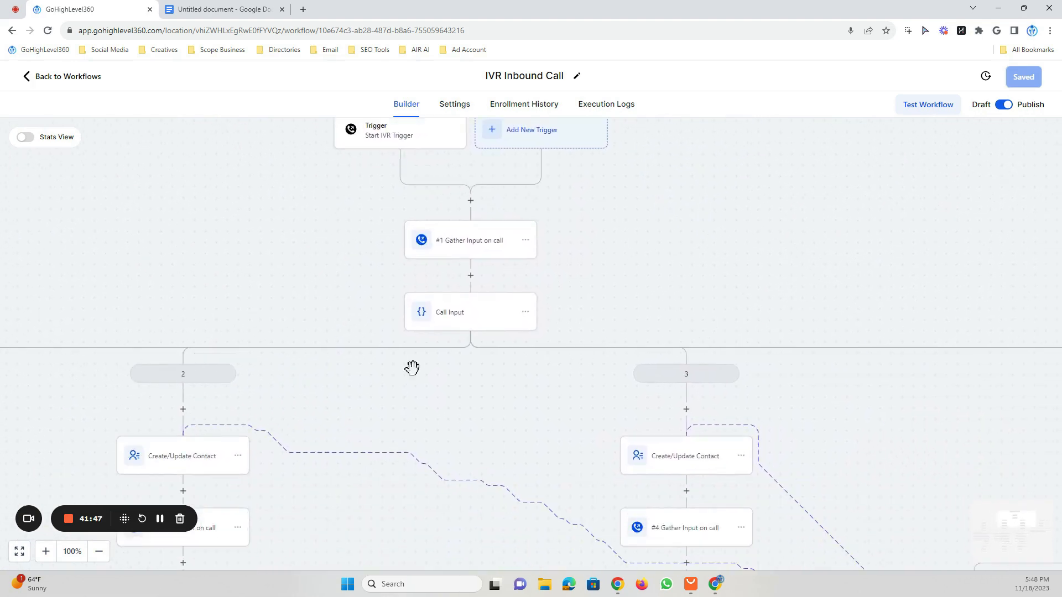
Open the 1. IVR Inbound Call (Directory) workflow and read the spoken text of its #2 Gather Input action.
click(71, 75)
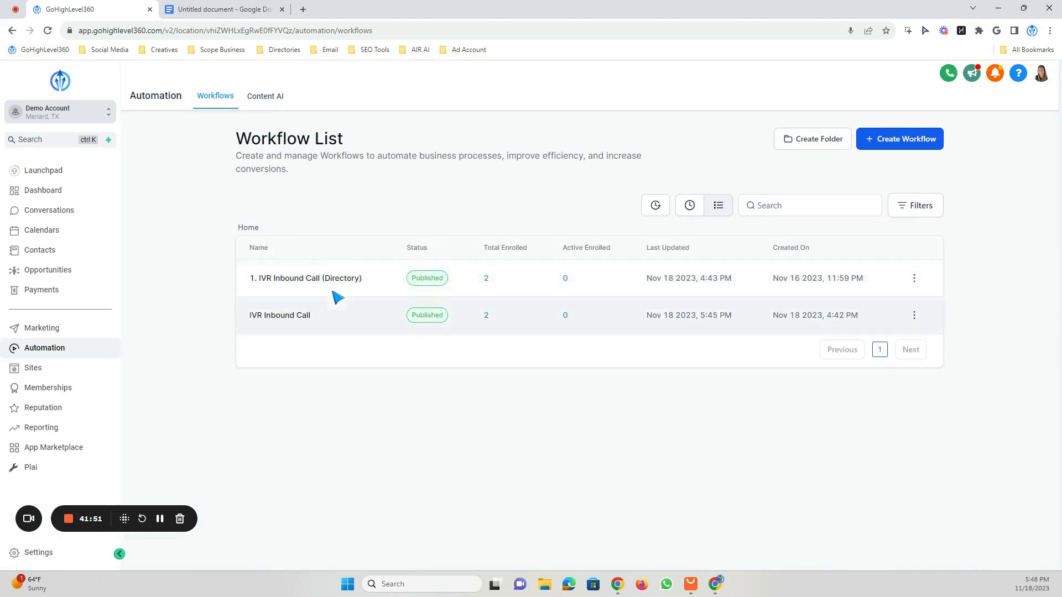
click(328, 284)
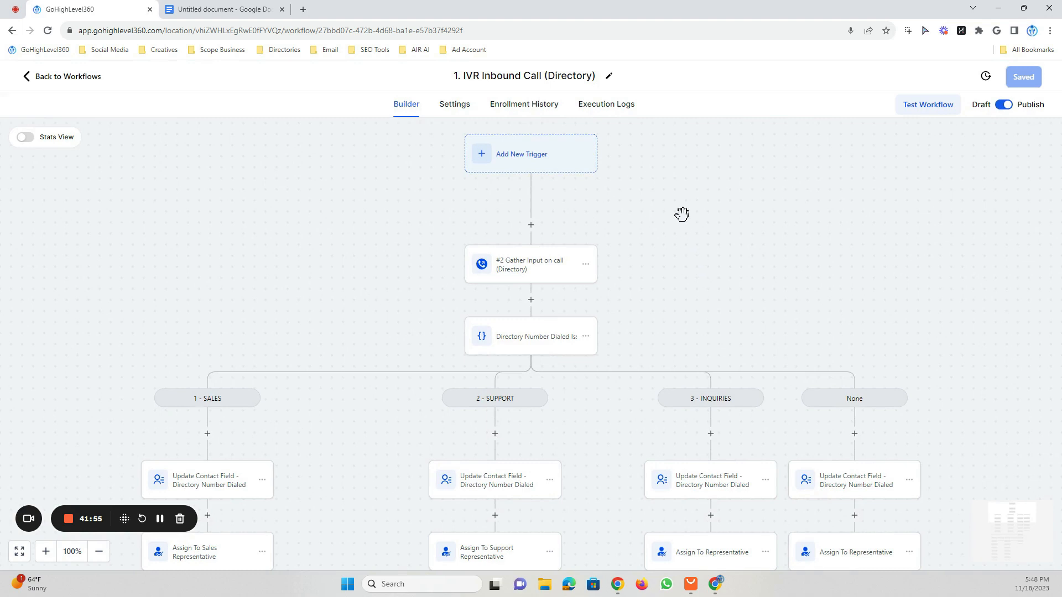
scroll(682, 214, down, 2)
scroll(619, 189, up, 3)
click(527, 304)
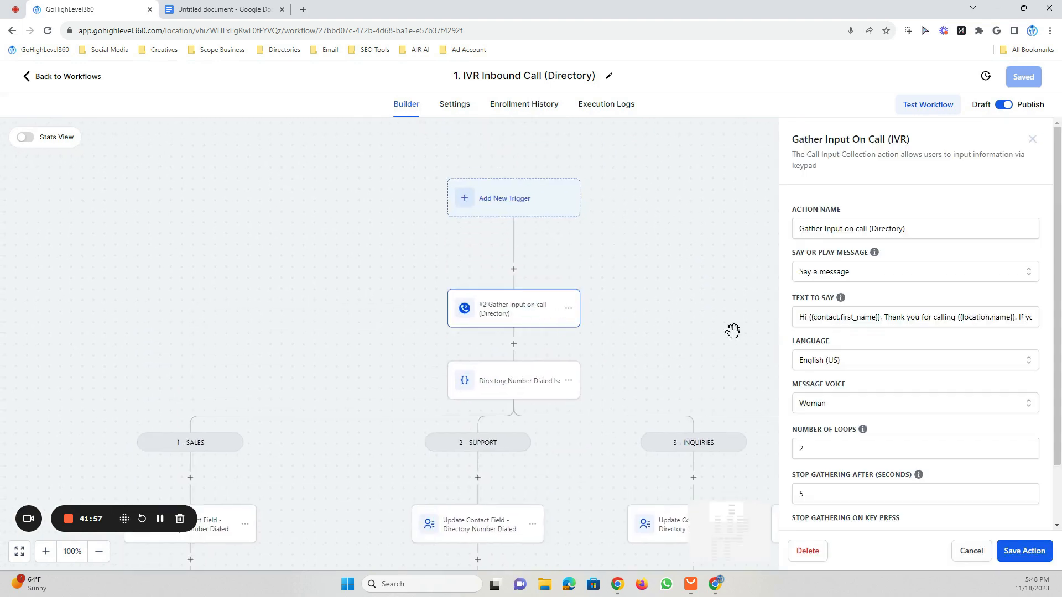
drag(884, 315, 1060, 318)
click(980, 322)
click(1032, 139)
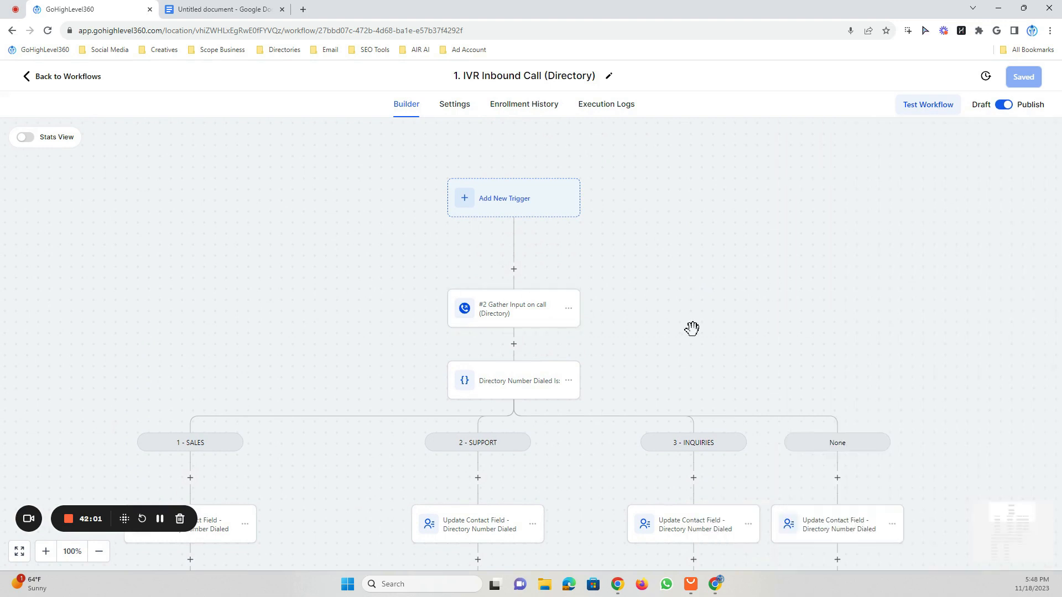
Examine the 1 - SALES branch of the Directory workflow down to its voicemail action and return to the directory condition.
scroll(692, 327, down, 5)
drag(448, 377, 584, 407)
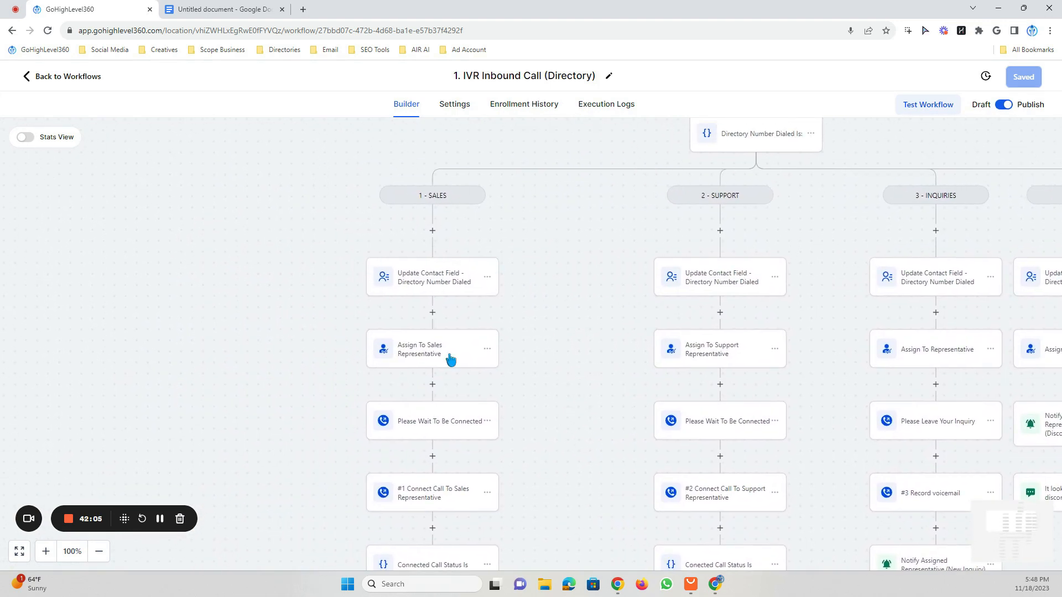
scroll(539, 322, down, 5)
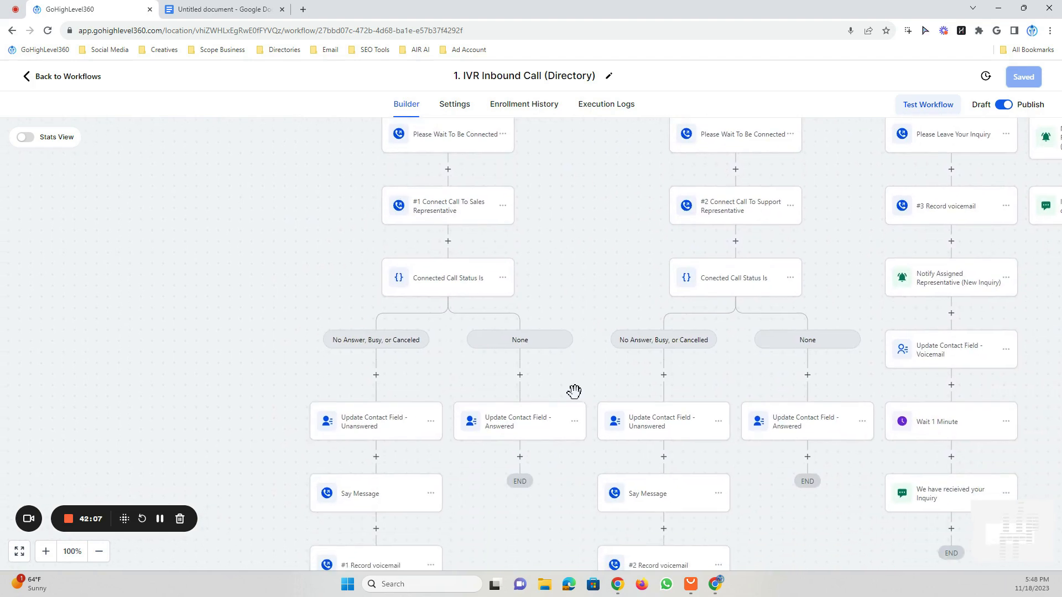
scroll(574, 271, up, 2)
scroll(559, 251, up, 5)
scroll(577, 306, right, 3)
scroll(577, 305, right, 1)
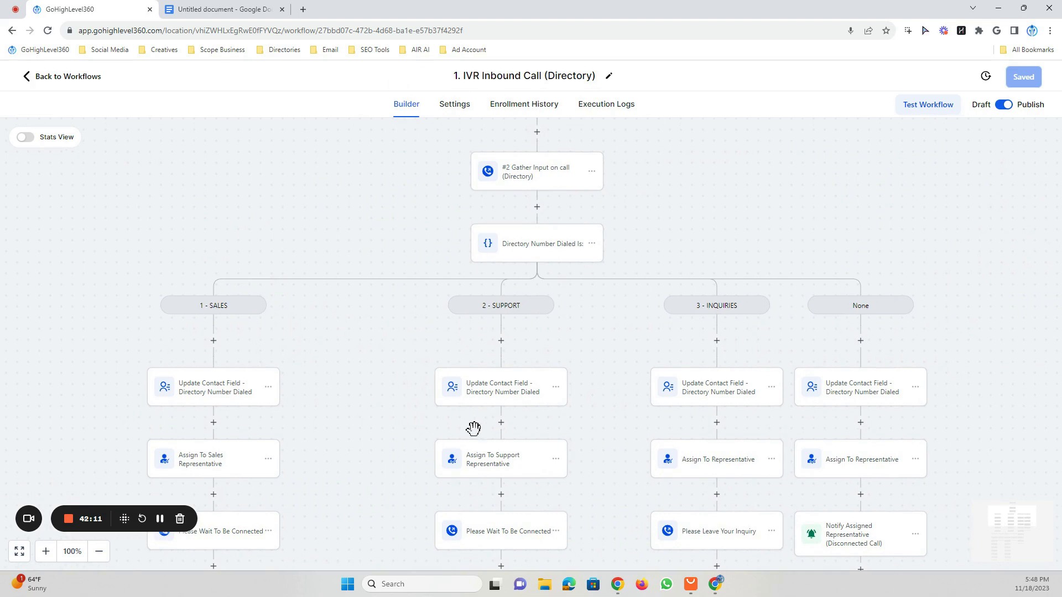
Examine the 2 - SUPPORT, 3 - INQUIRIES and None branches of the Directory workflow and return to the trigger.
scroll(614, 381, down, 5)
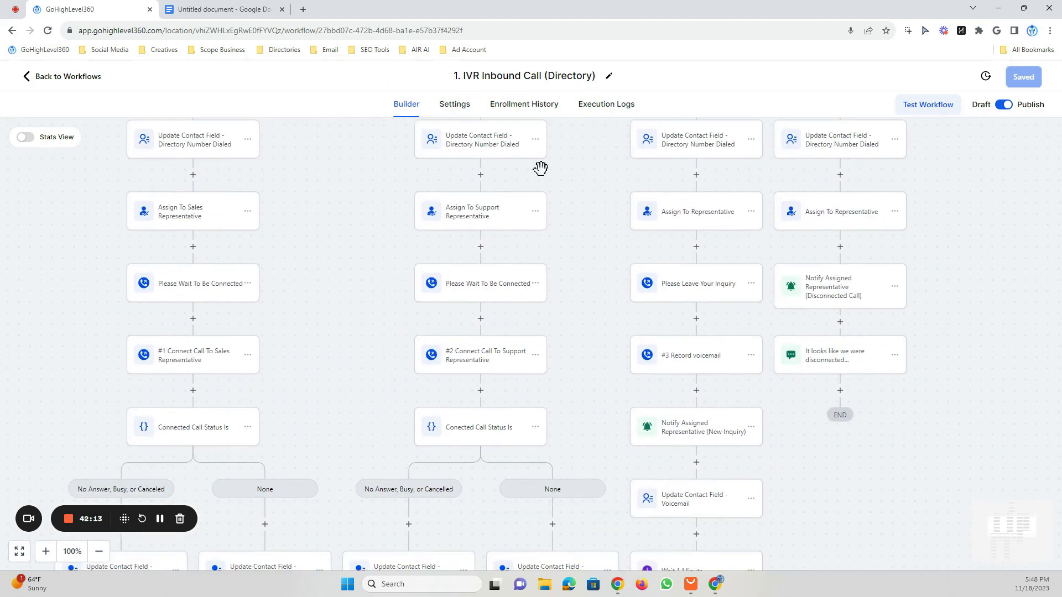
scroll(567, 254, up, 4)
scroll(481, 300, right, 3)
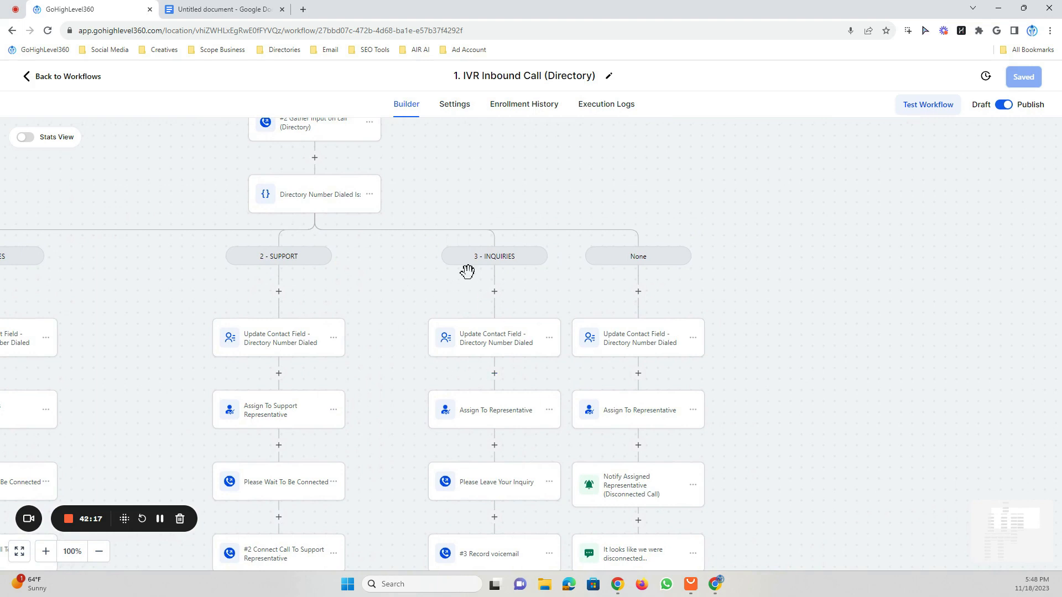
scroll(393, 370, down, 4)
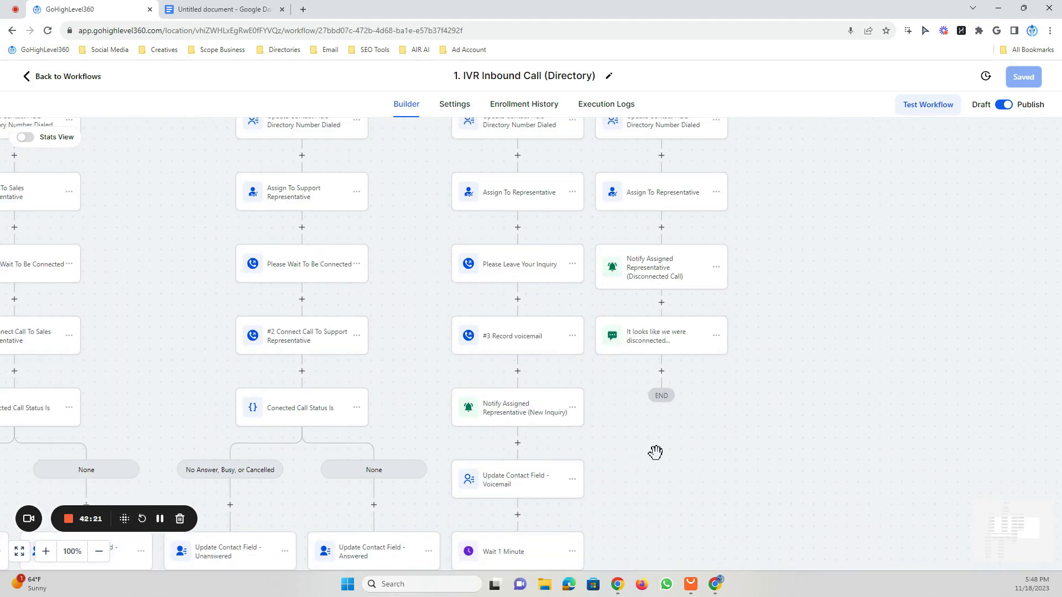
scroll(645, 453, up, 7)
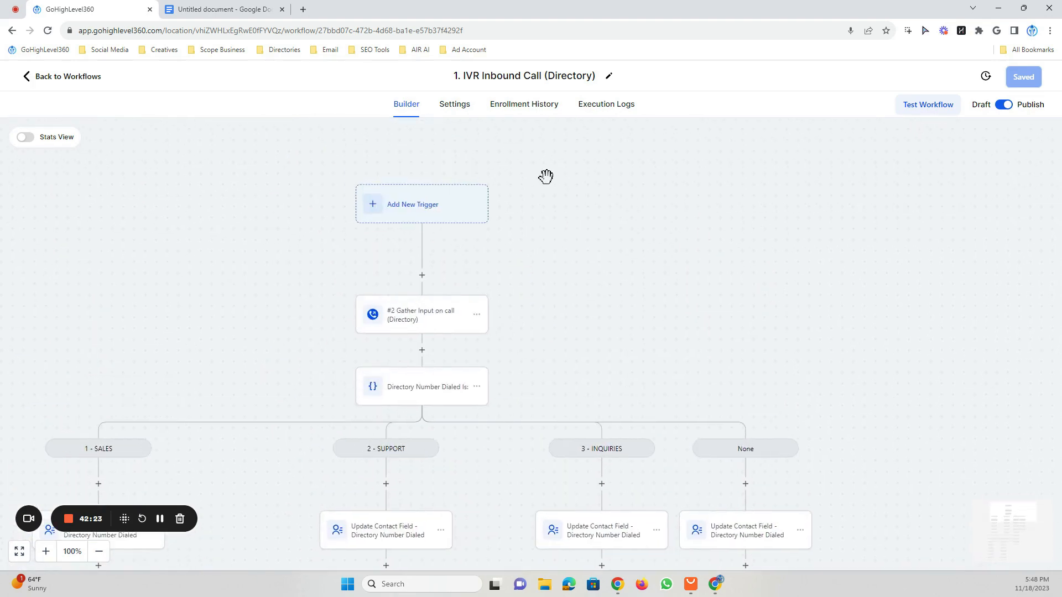
drag(542, 174, 673, 197)
drag(436, 204, 434, 171)
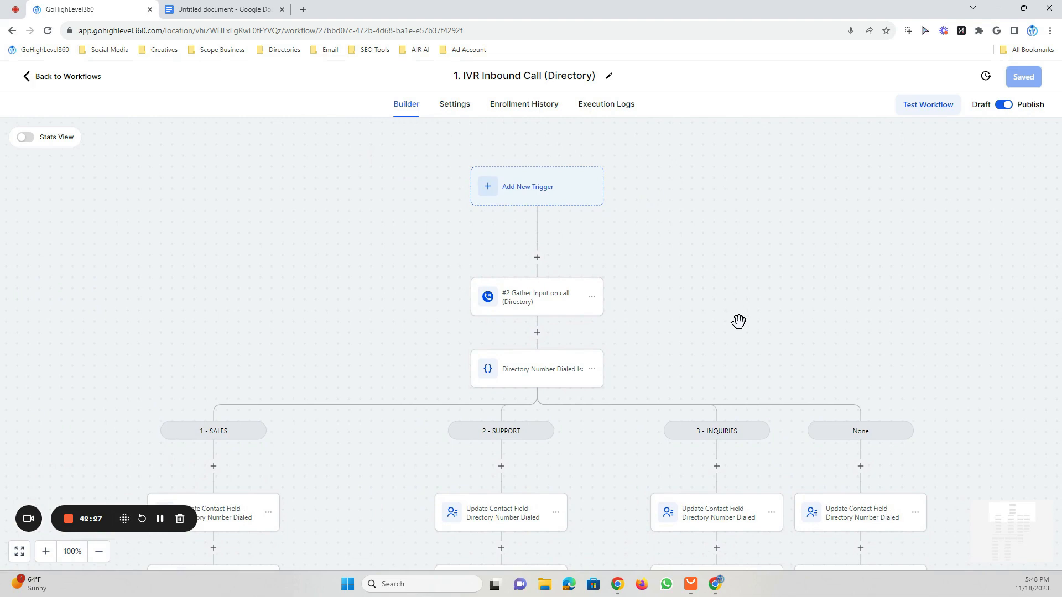
scroll(738, 321, down, 3)
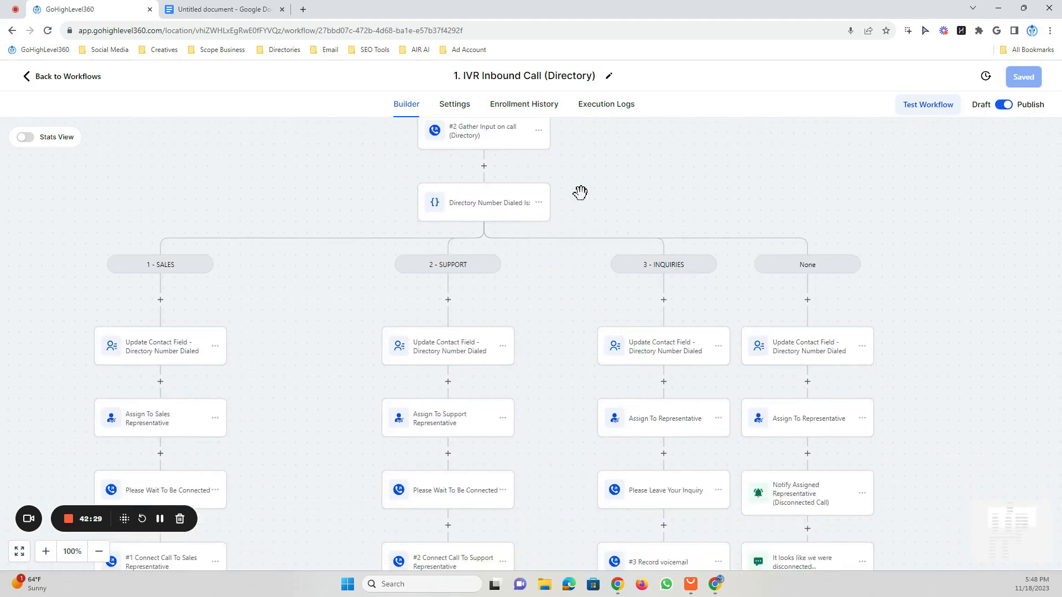
drag(579, 194, 597, 339)
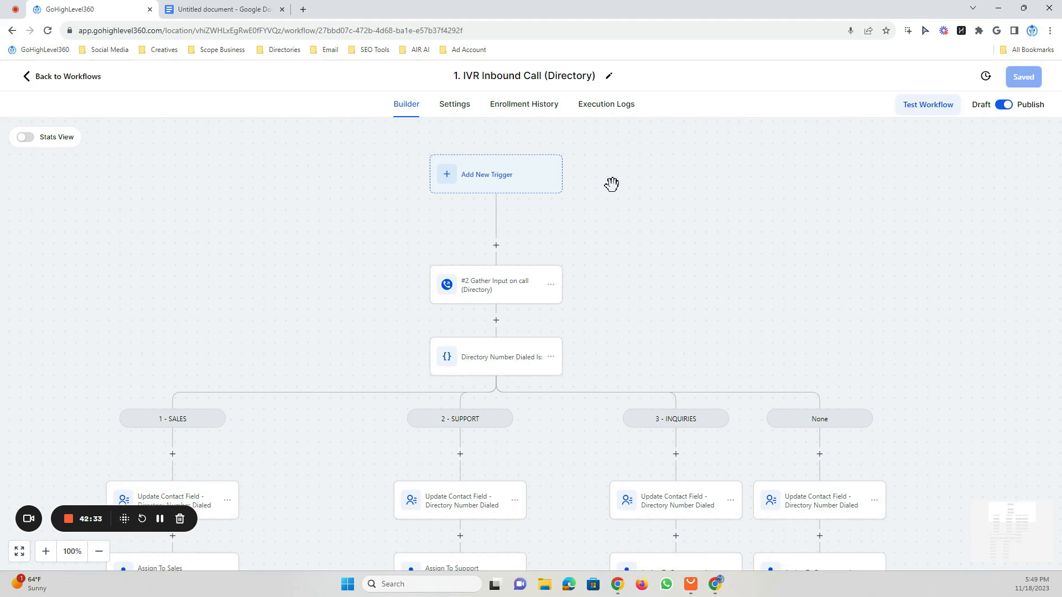
Leave the Directory workflow, check the IVR calls logged in the unread conversation, and return to the workflow list.
click(28, 76)
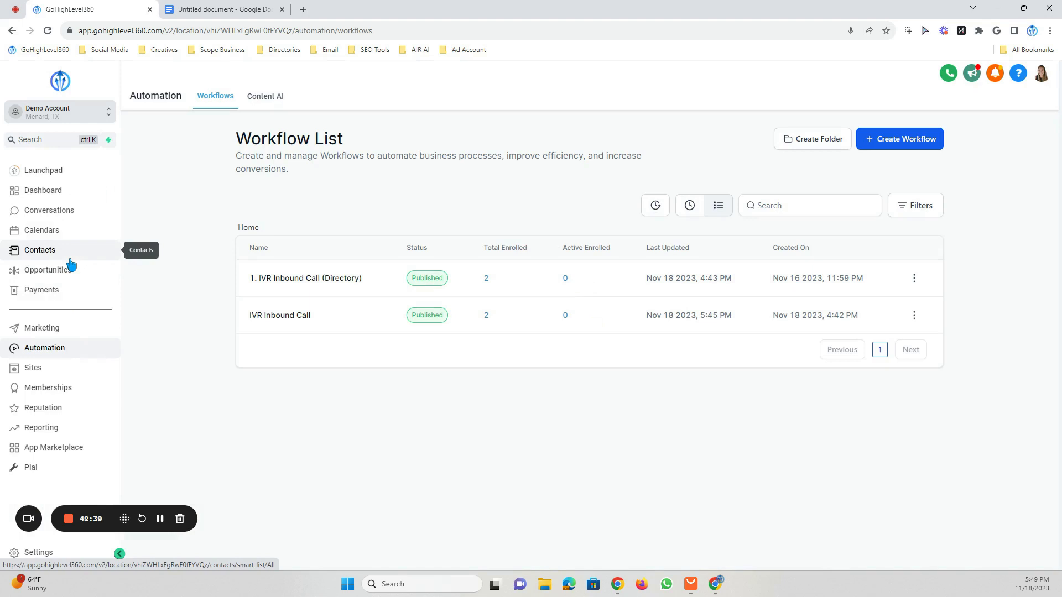
click(77, 211)
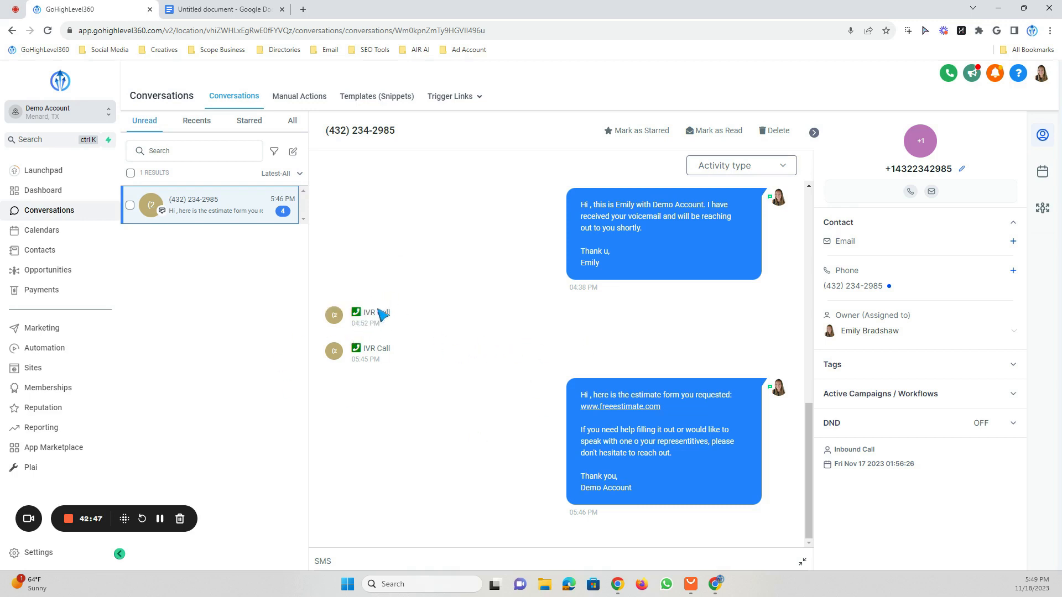
click(44, 348)
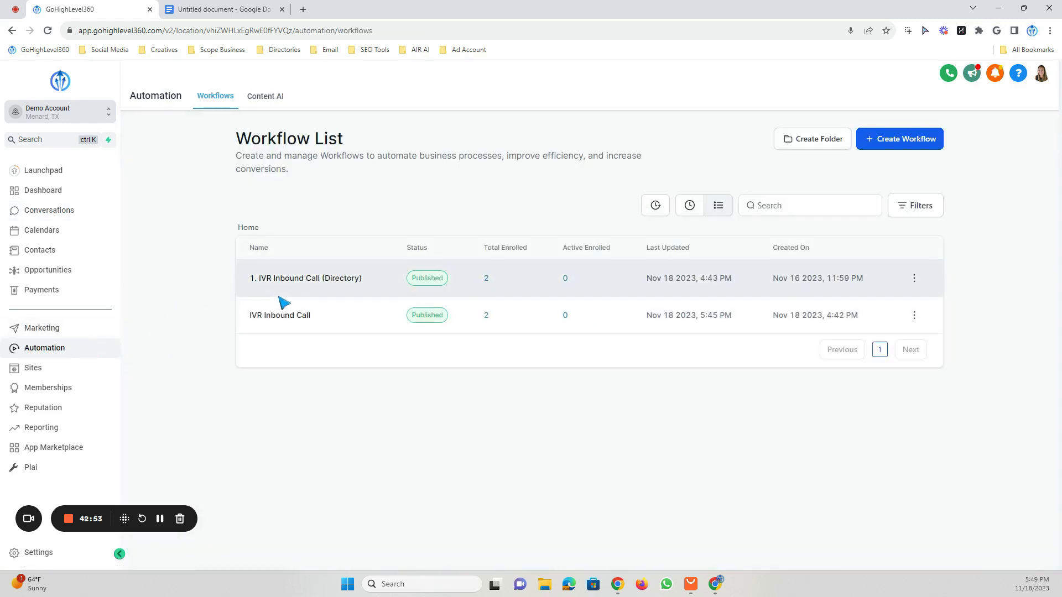
Open the execution logs for the November 17th enrollment in the 1. IVR Inbound Call (Directory) workflow.
click(308, 282)
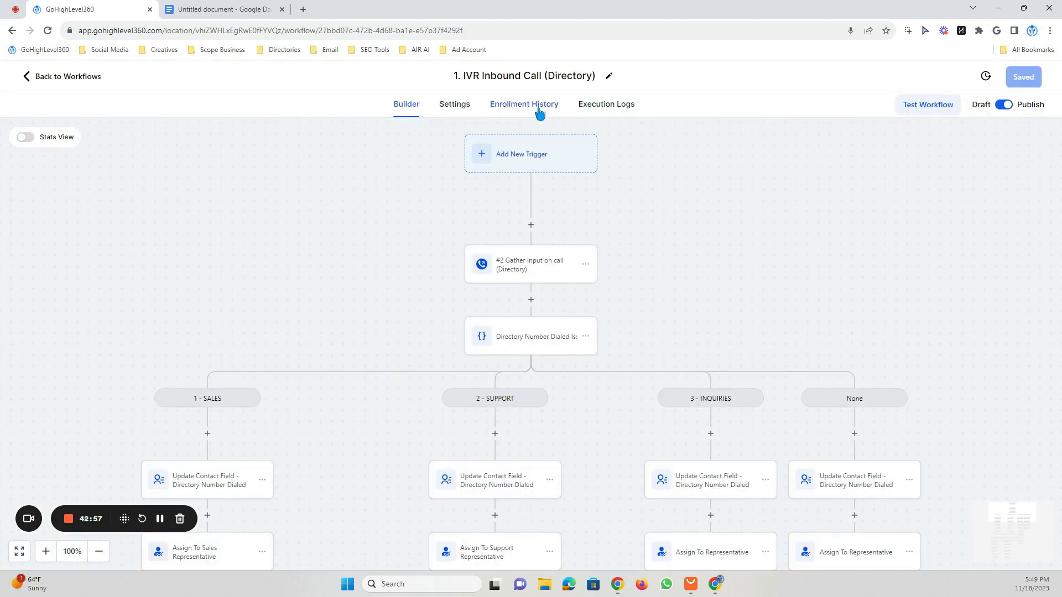
click(540, 110)
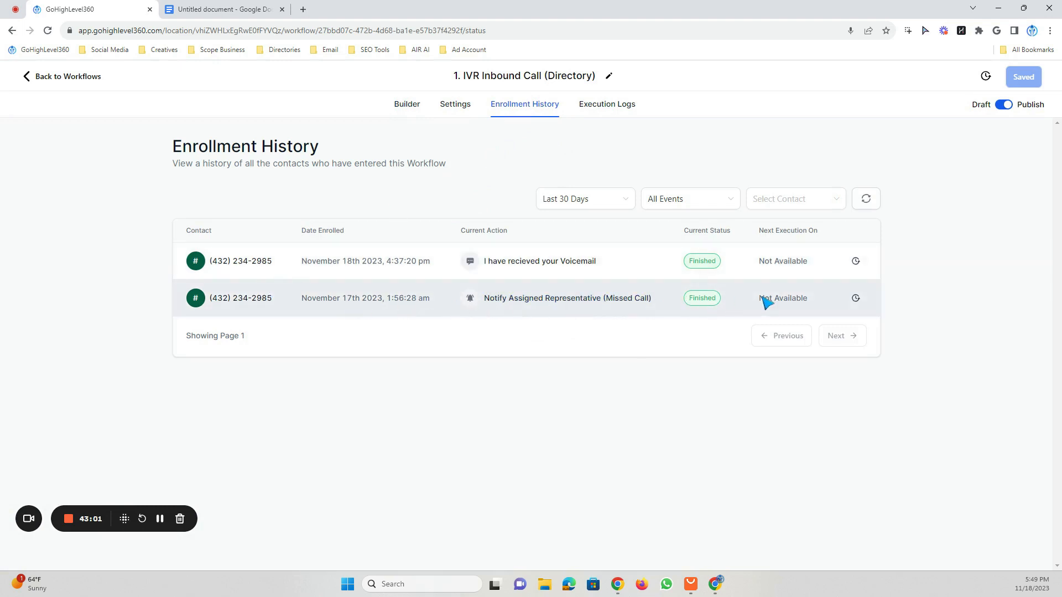
click(856, 301)
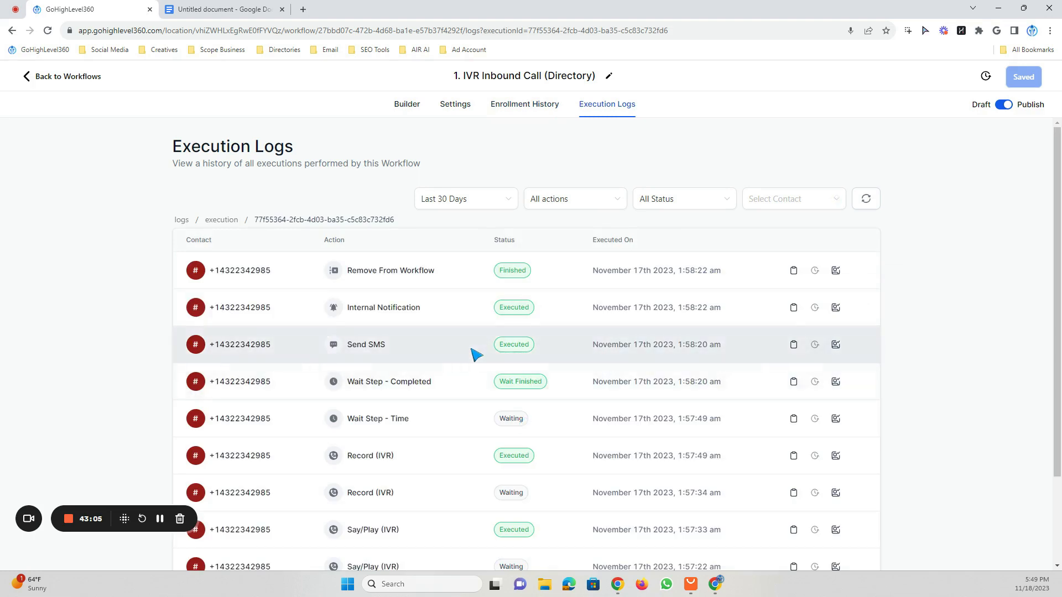
View the event details and IVR recording of the executed Record (IVR) action, and close the details.
scroll(476, 354, down, 2)
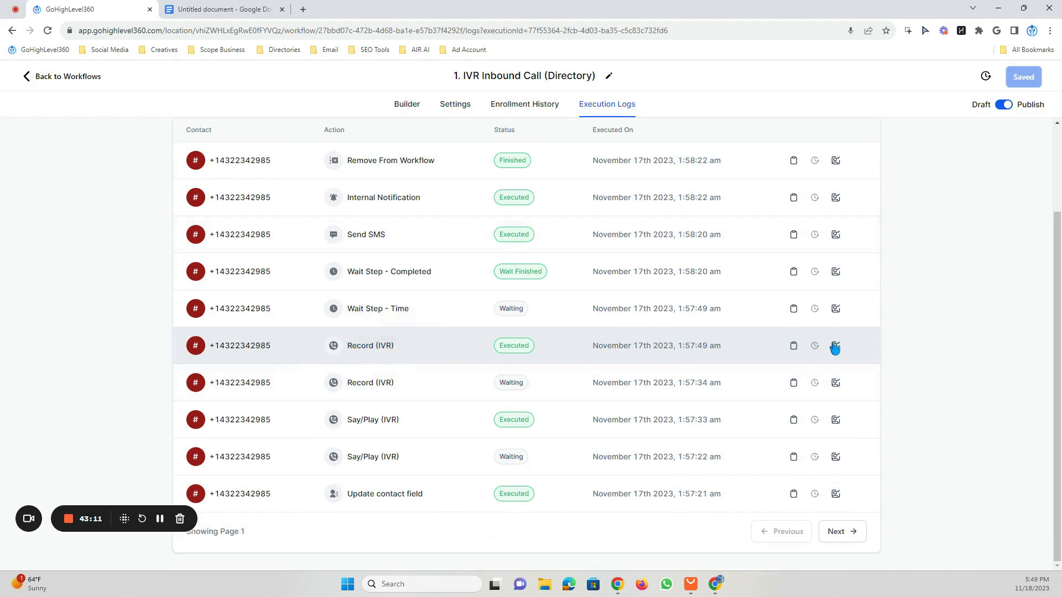
click(794, 347)
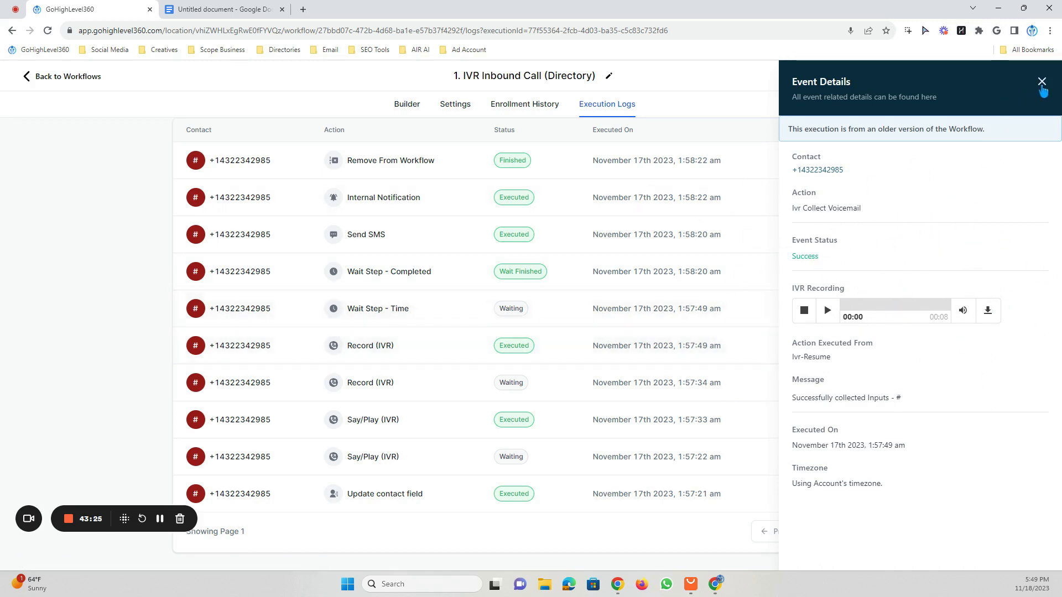
click(1042, 84)
Return to the Directory workflow's builder and go back to the workflow list.
click(407, 105)
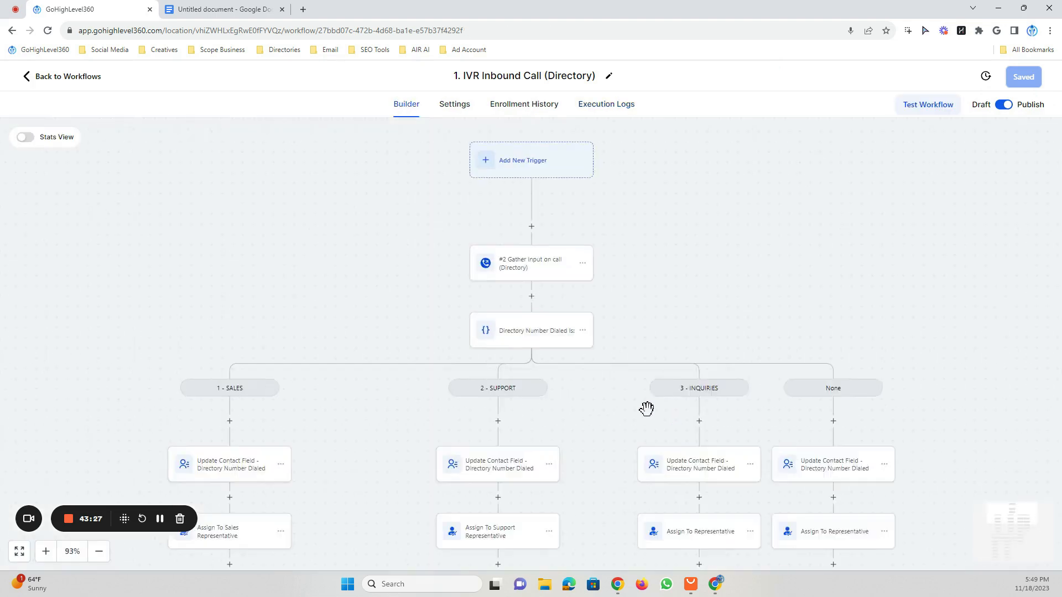
scroll(331, 310, down, 2)
click(34, 76)
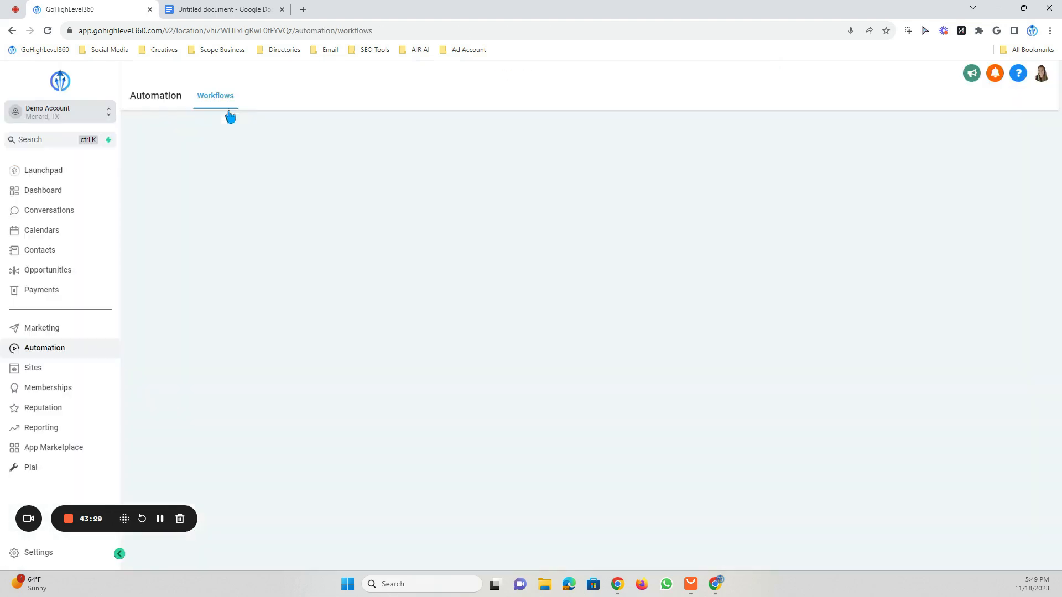